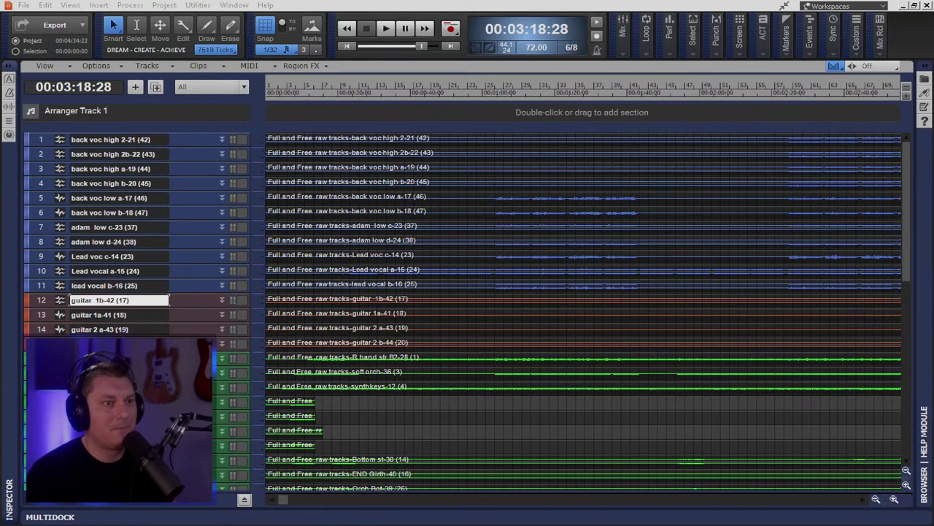
Step: Set the audio driver's buffer size to 70 msec in the preferences and accept the change
left_click(46, 5)
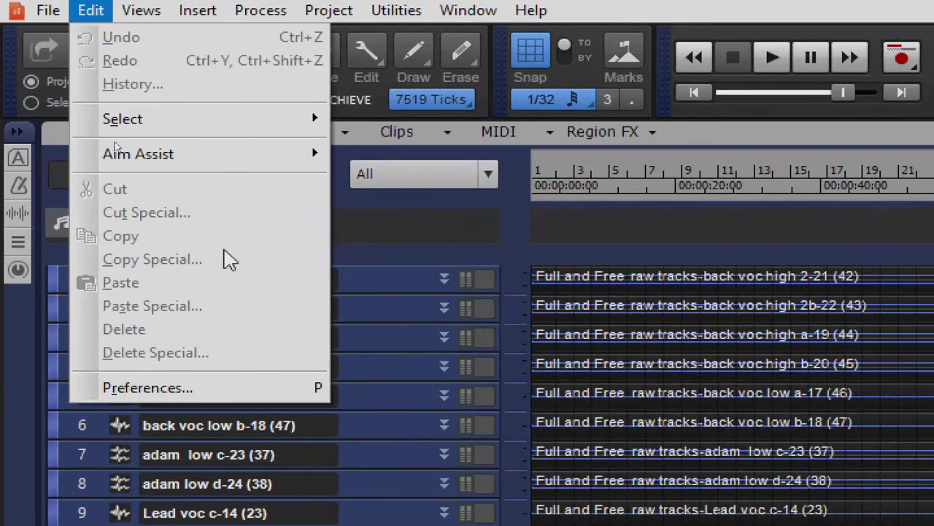
left_click(188, 398)
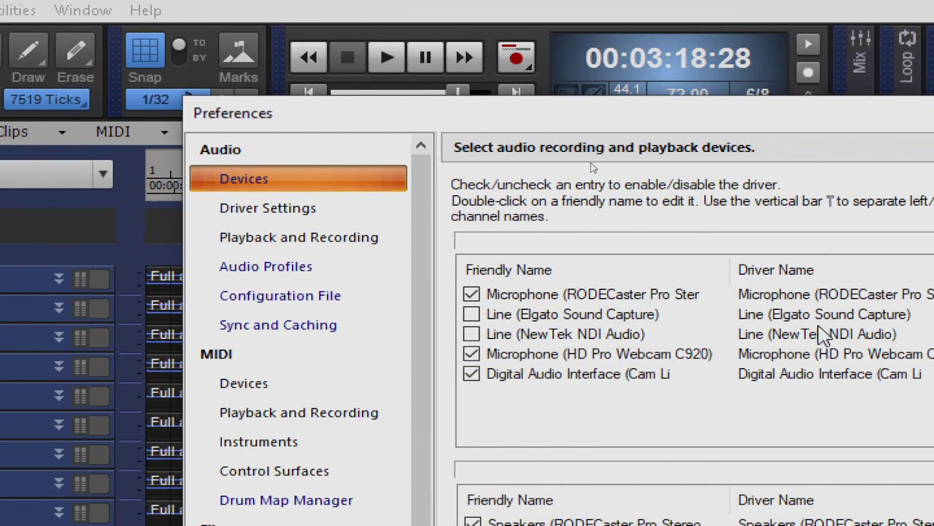
left_click(266, 218)
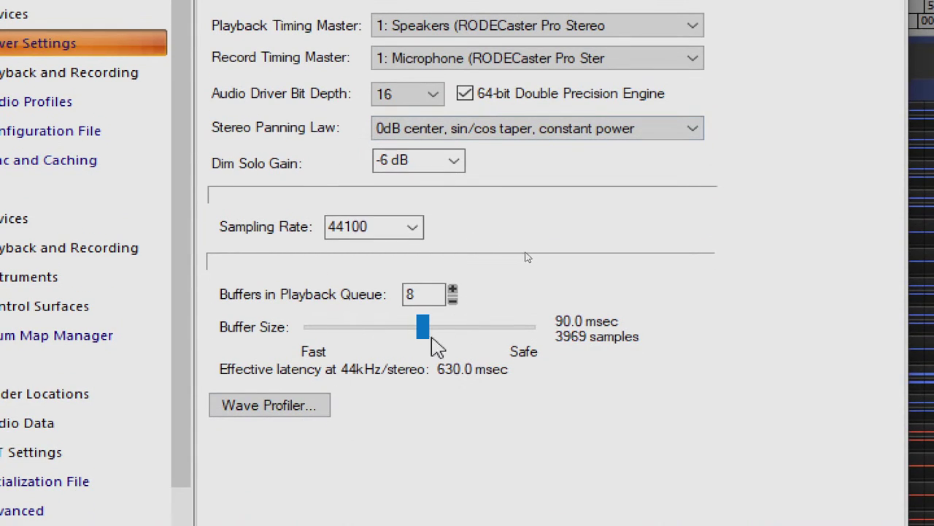
left_click_drag(427, 328, 335, 329)
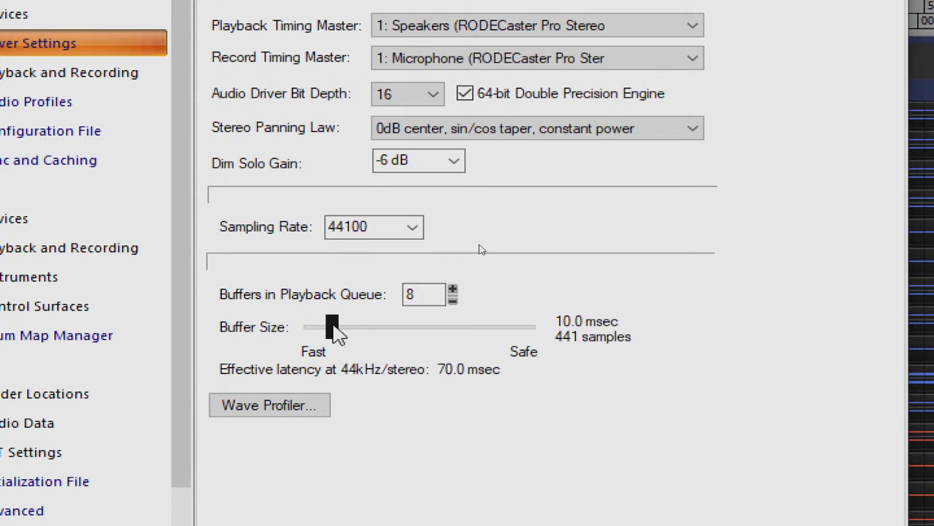
left_click_drag(333, 326, 418, 343)
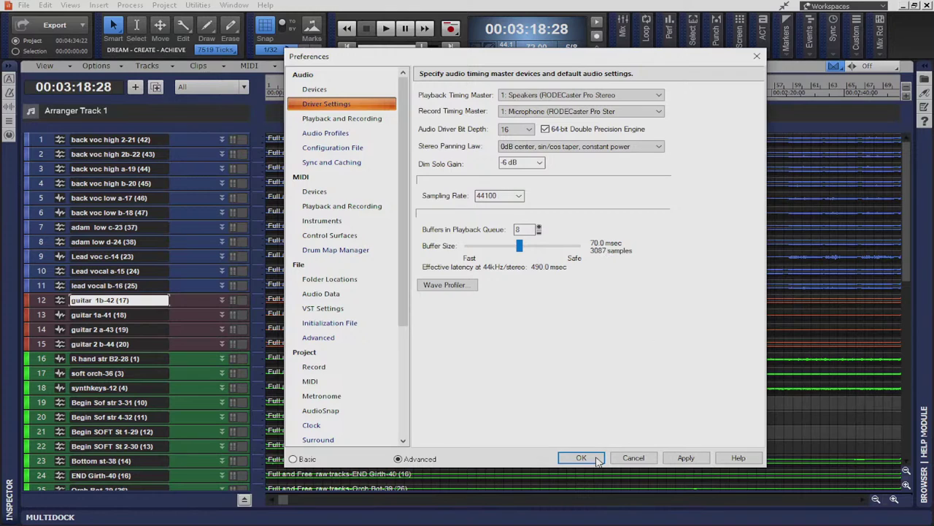
left_click(598, 458)
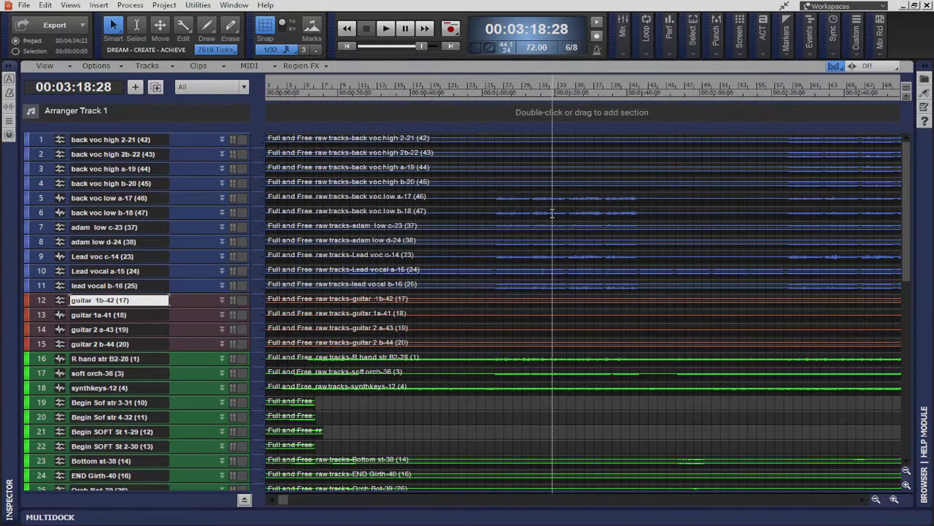
Step: Review the list of hardware controllers reached through the ACT module in the control surface preferences, and close it without changes
scroll(484, 193, "down", 1)
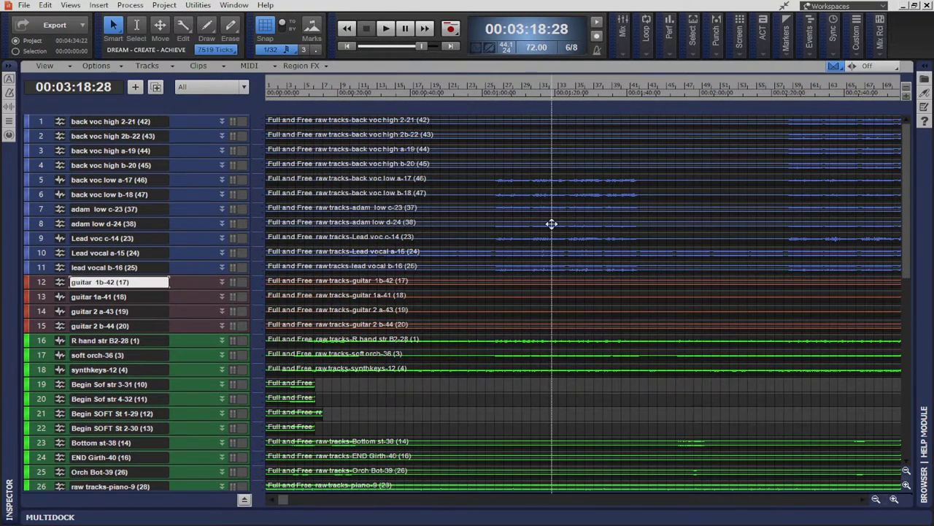
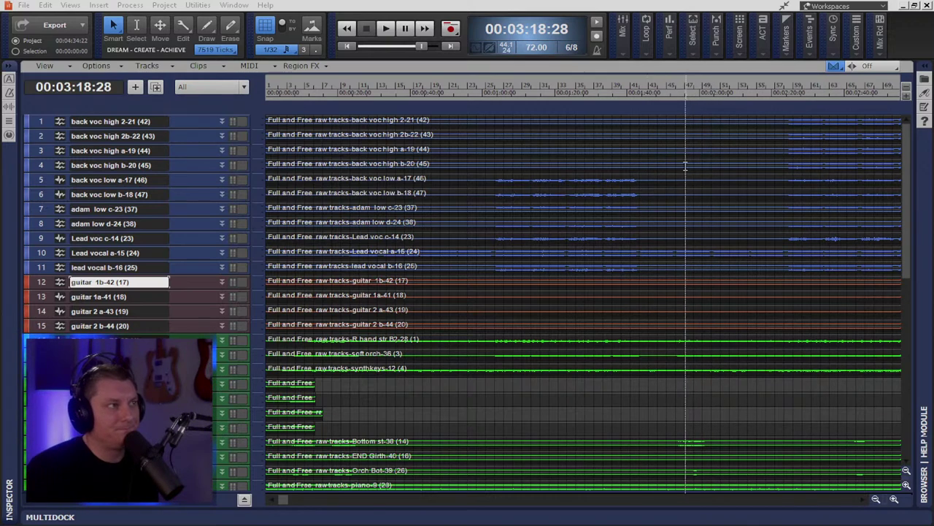
left_click(763, 35)
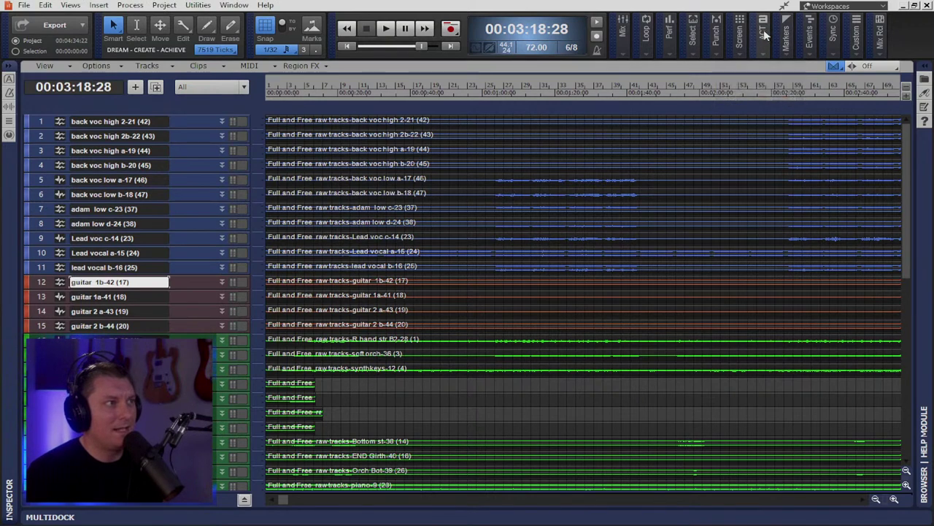
right_click(764, 34)
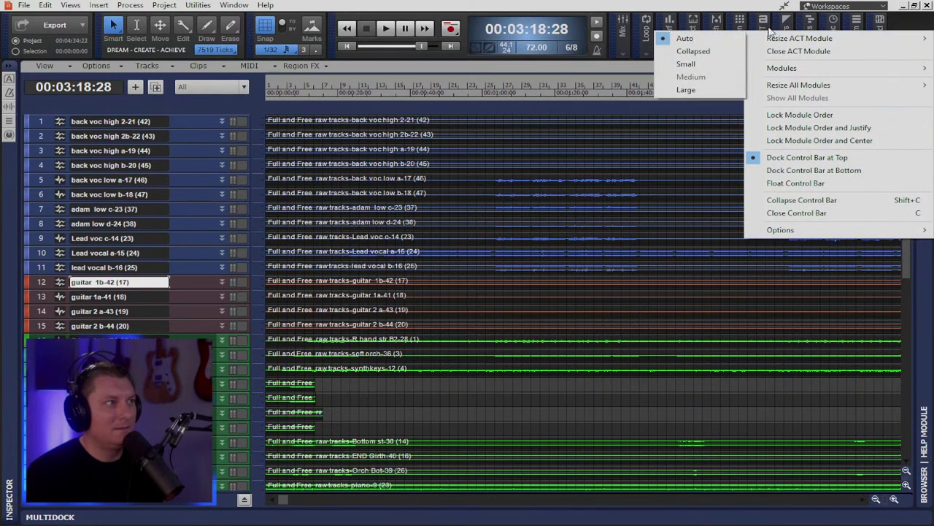
left_click(763, 28)
left_click(772, 69)
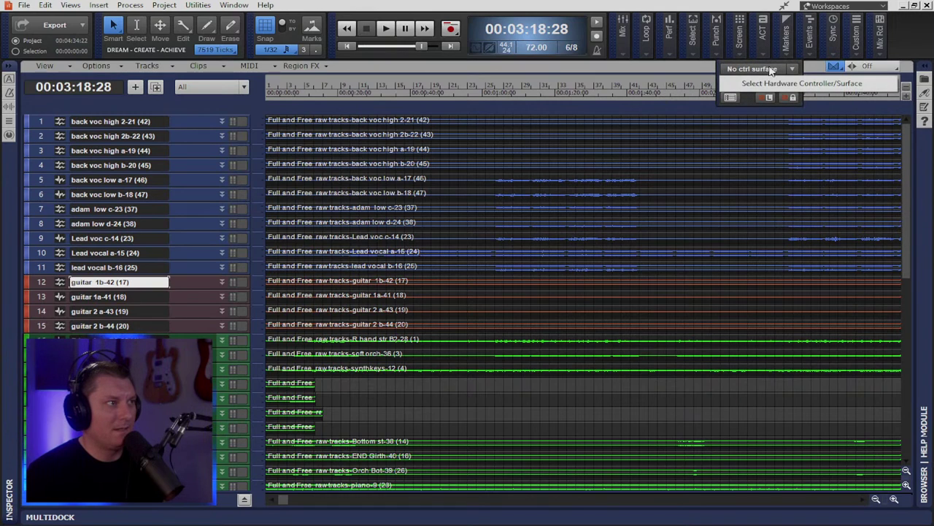
left_click(782, 83)
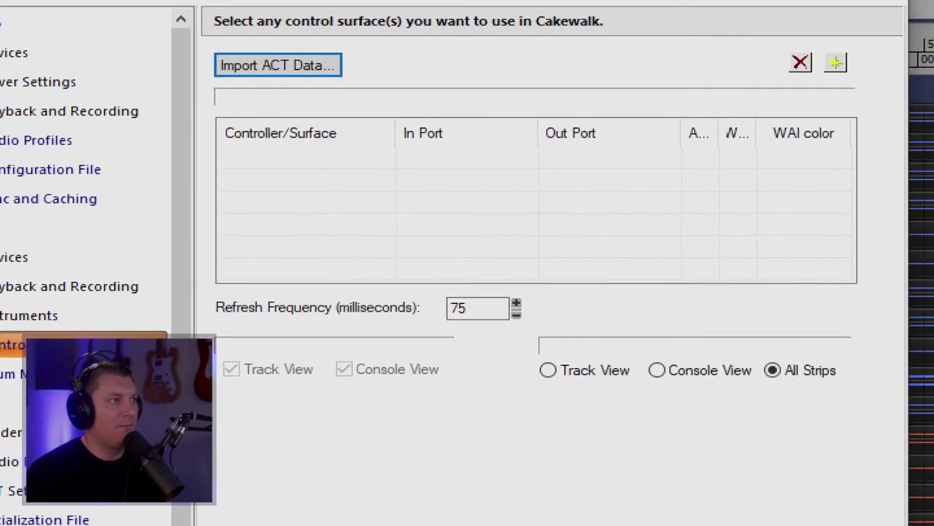
mouse_move(382, 178)
left_mouse_down()
mouse_move(805, 186)
mouse_move(368, 133)
left_mouse_up()
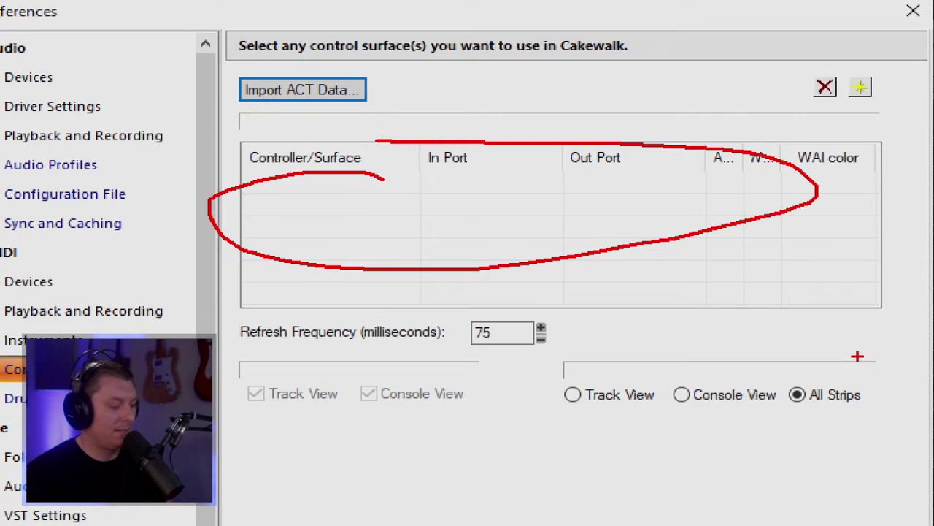
key("Escape")
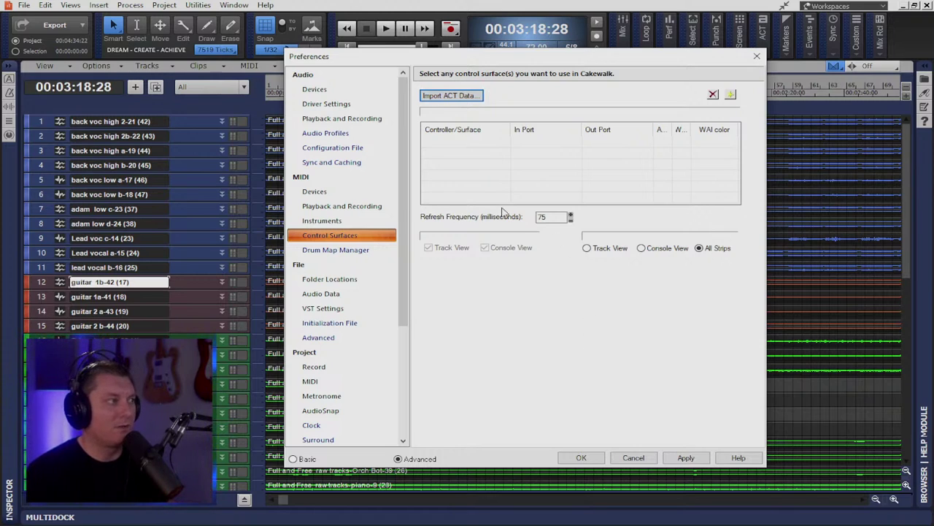
left_click(757, 56)
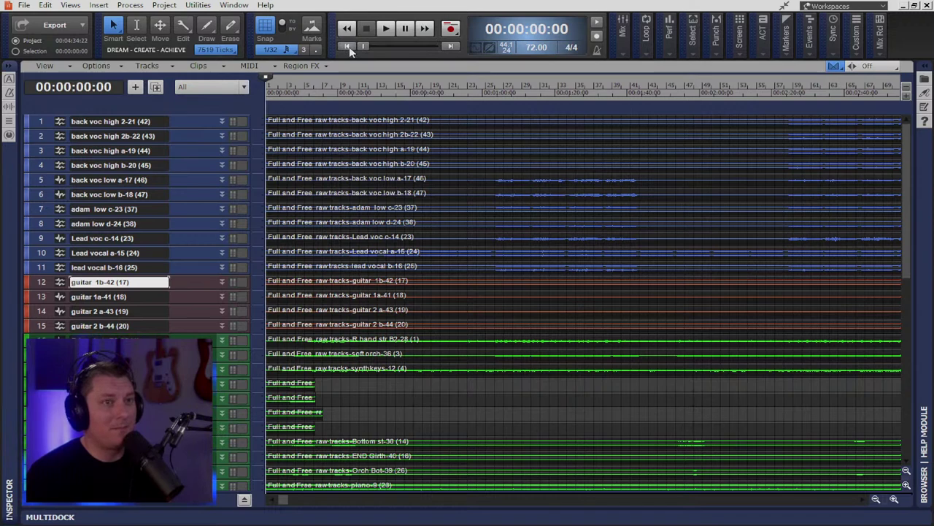
Step: Open the Console view and maximize its window with the track strips on display
left_click(70, 5)
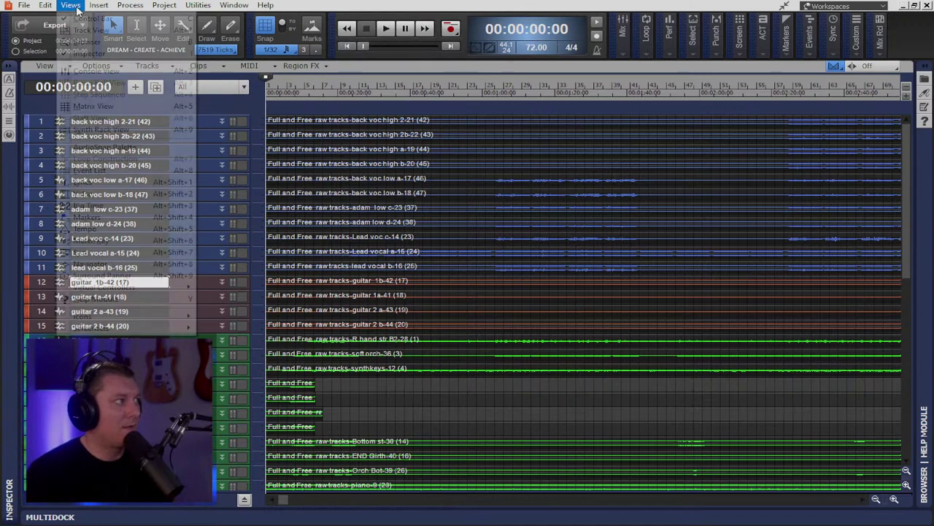
left_click(108, 70)
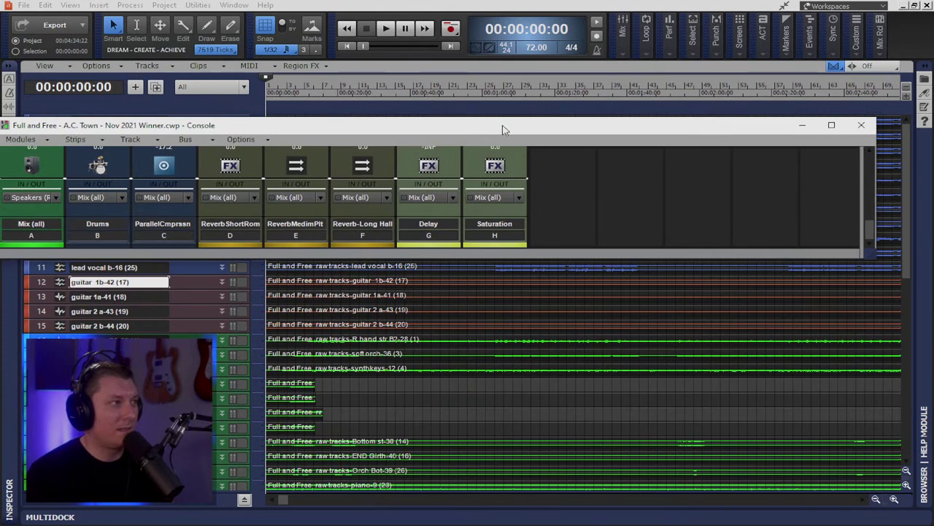
double_click(502, 129)
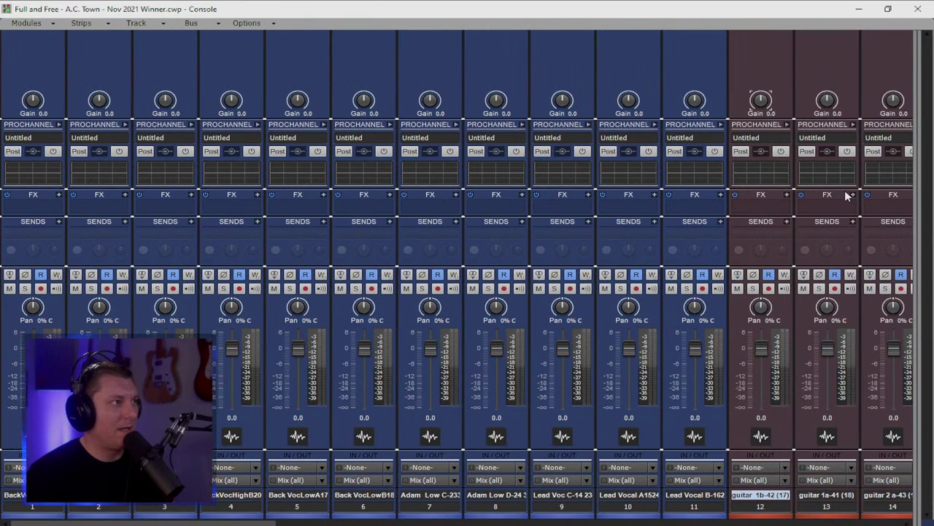
left_click_drag(912, 173, 730, 219)
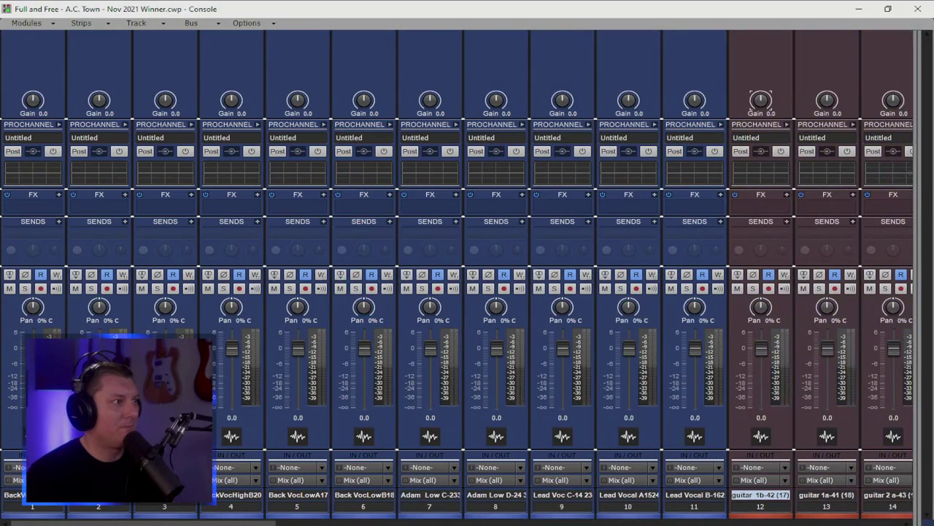
left_click_drag(144, 521, 214, 509)
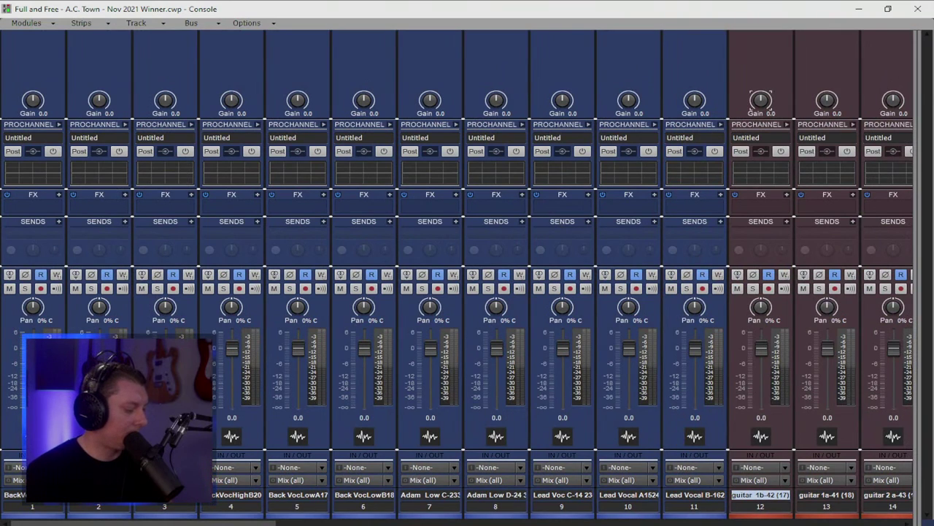
Step: Select all tracks, expand their ProChannel strips and enable the ProChannel EQ on all of them at once
key("ctrl+a")
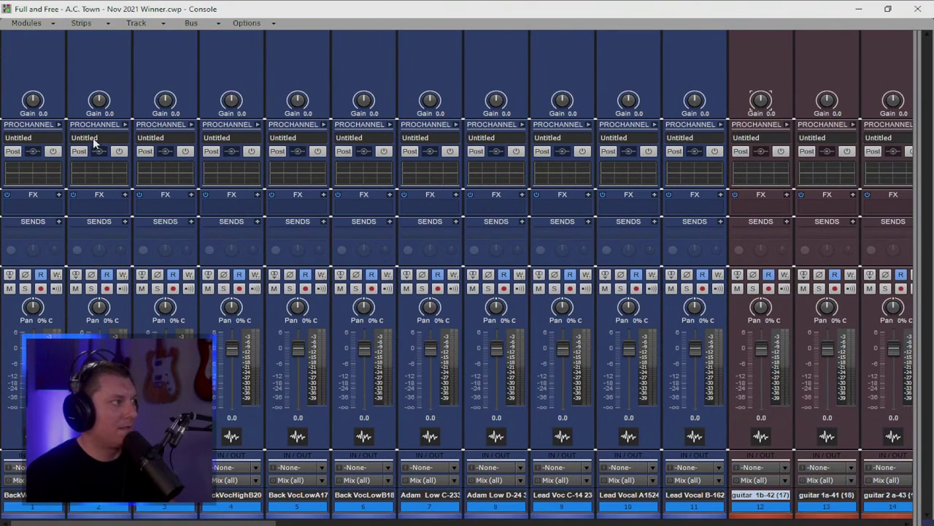
left_click(58, 124)
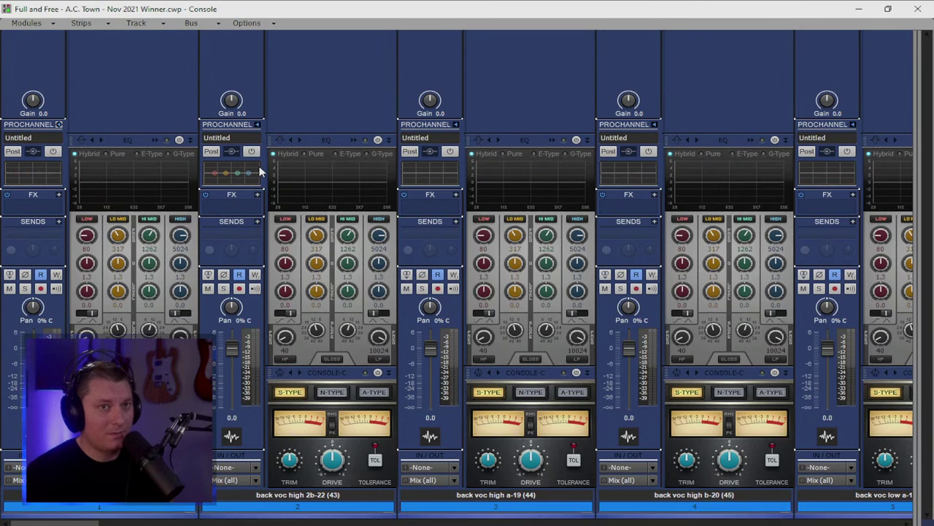
left_click(179, 139, "ctrl")
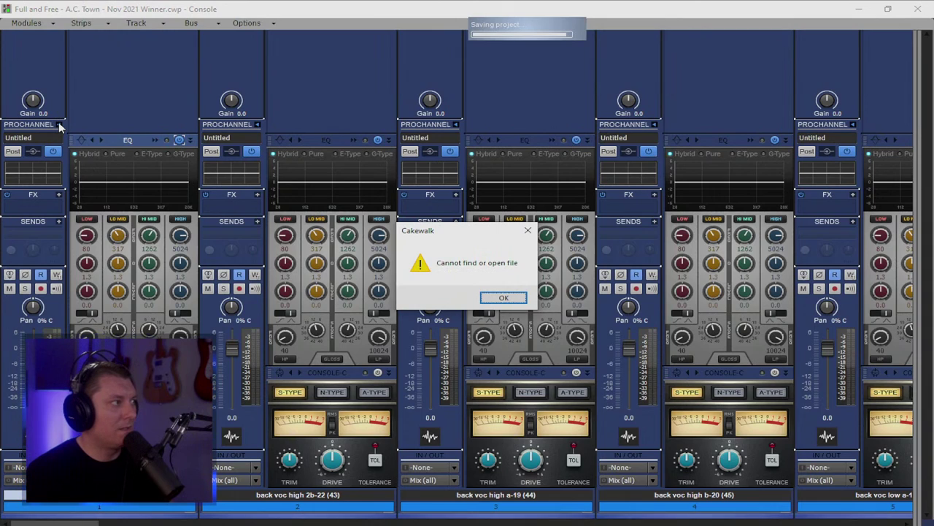
left_click(503, 298)
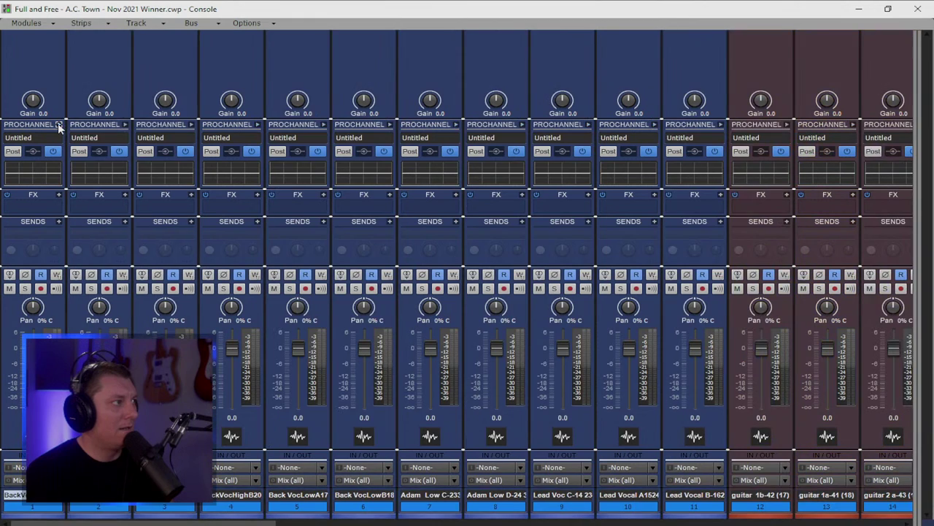
Step: Collapse ProChannel on all selected tracks, re-expand it to check its modules, and collapse it again
left_click(59, 124, "ctrl")
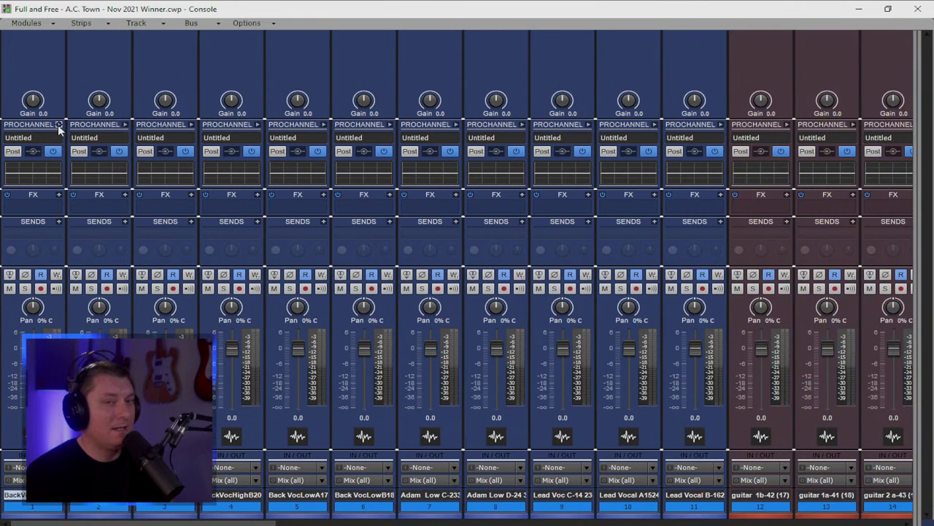
left_click(59, 124, "ctrl")
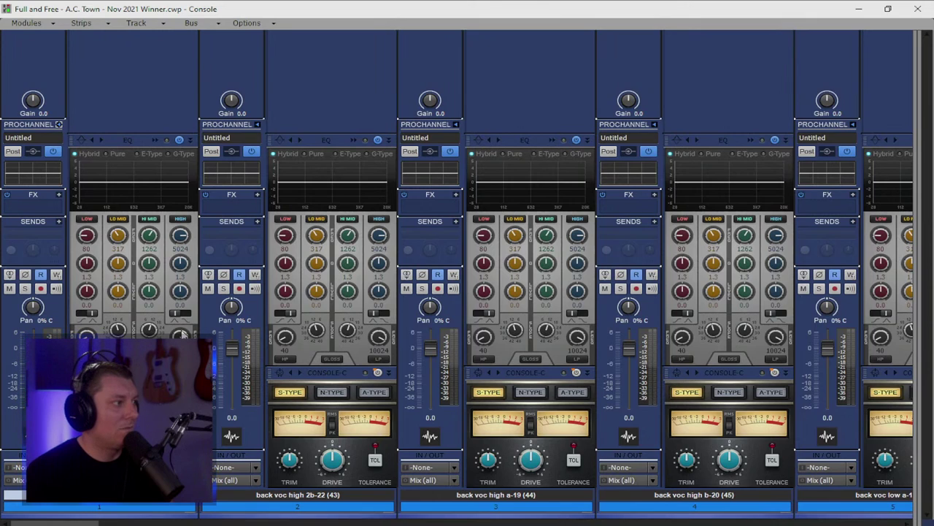
mouse_move(182, 334)
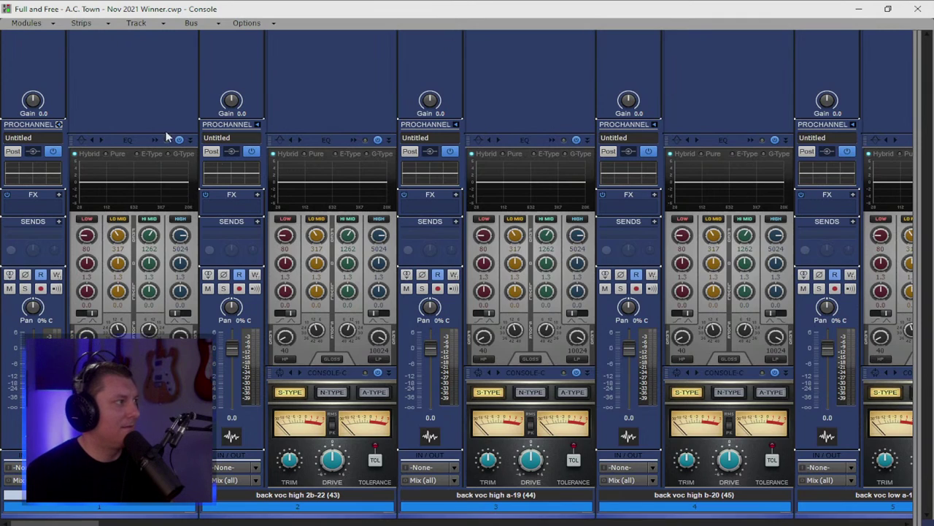
left_click(59, 125)
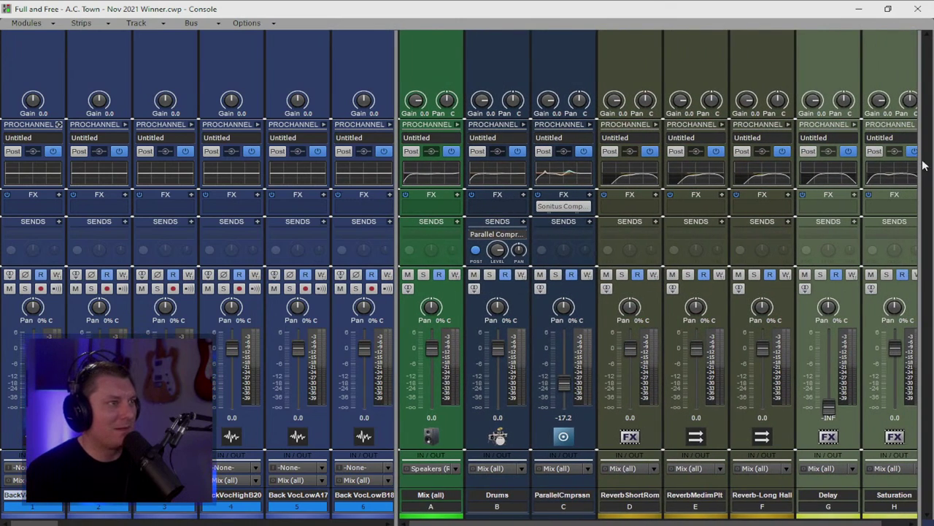
Step: Adjust the divider between the track and bus strips so buses A to H fit fully in the console
mouse_move(923, 166)
left_mouse_down()
mouse_move(781, 166)
mouse_move(924, 166)
left_mouse_up()
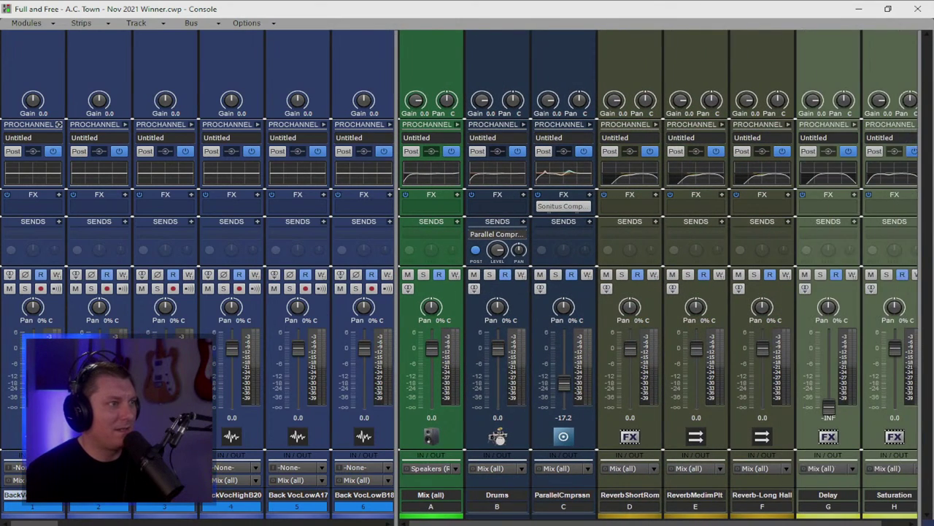
left_click_drag(399, 209, 382, 222)
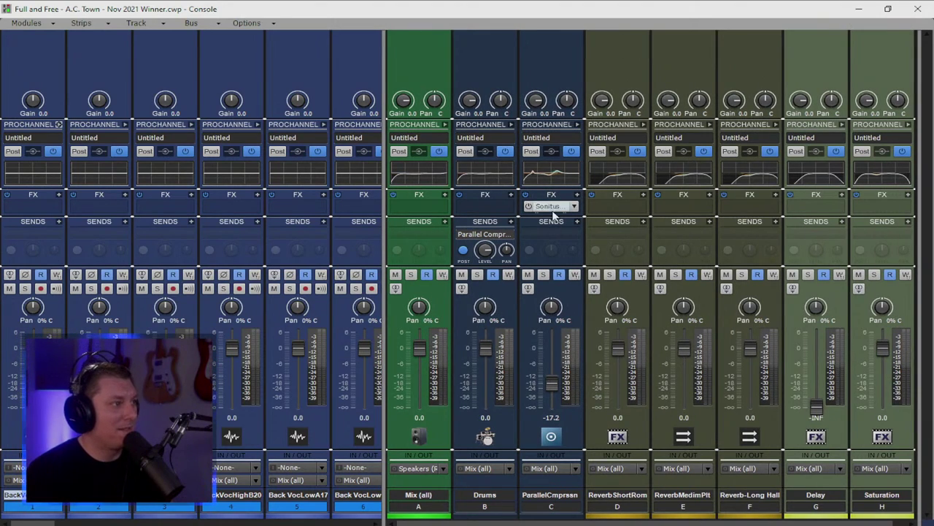
mouse_move(383, 246)
left_mouse_down()
mouse_move(125, 250)
mouse_move(382, 262)
left_mouse_up()
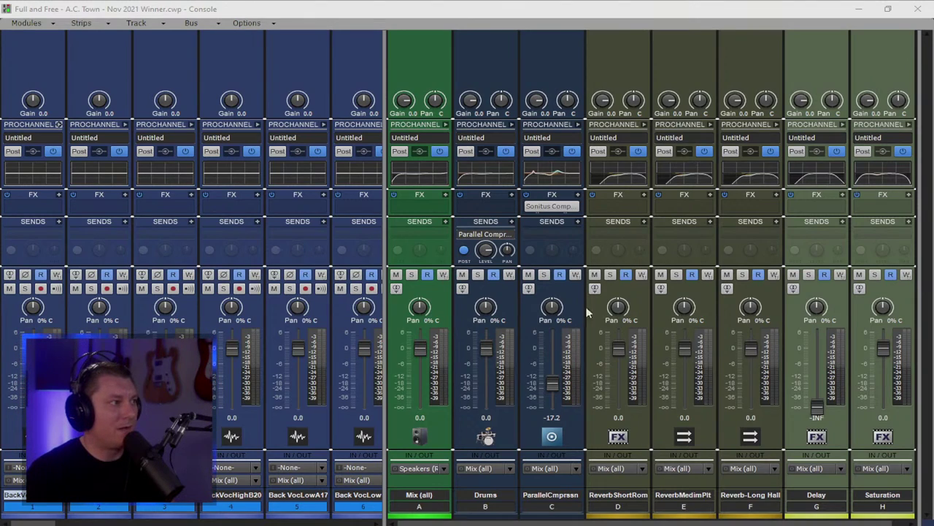
mouse_move(384, 235)
left_mouse_down()
mouse_move(395, 233)
mouse_move(370, 226)
mouse_move(379, 221)
left_mouse_up()
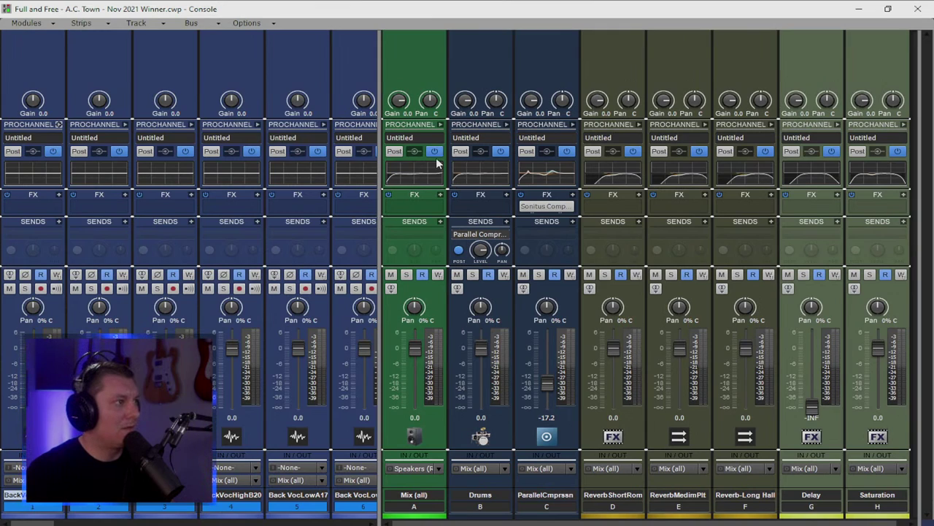
Step: Select the bus strips beginning with Mix (all) and expand ProChannel on all of them together
left_click(421, 508)
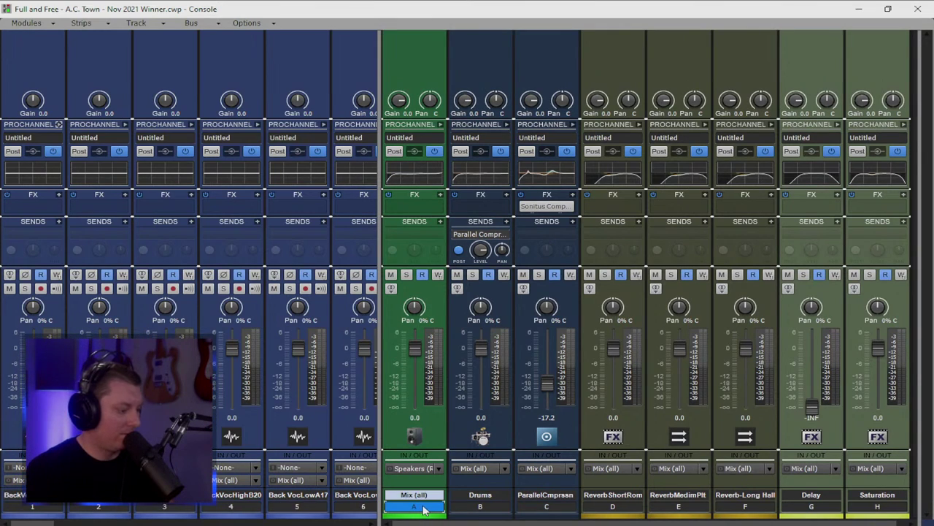
left_click(468, 503, "shift")
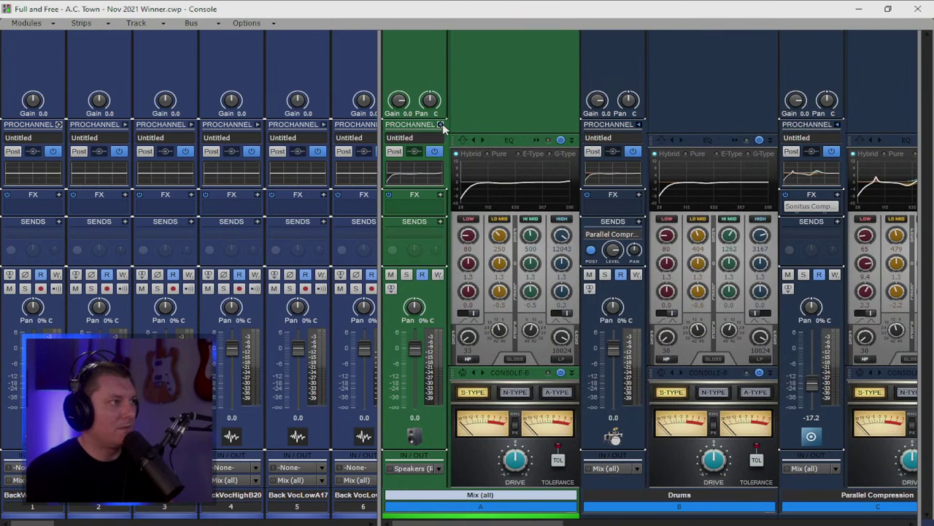
left_click(442, 124, "ctrl")
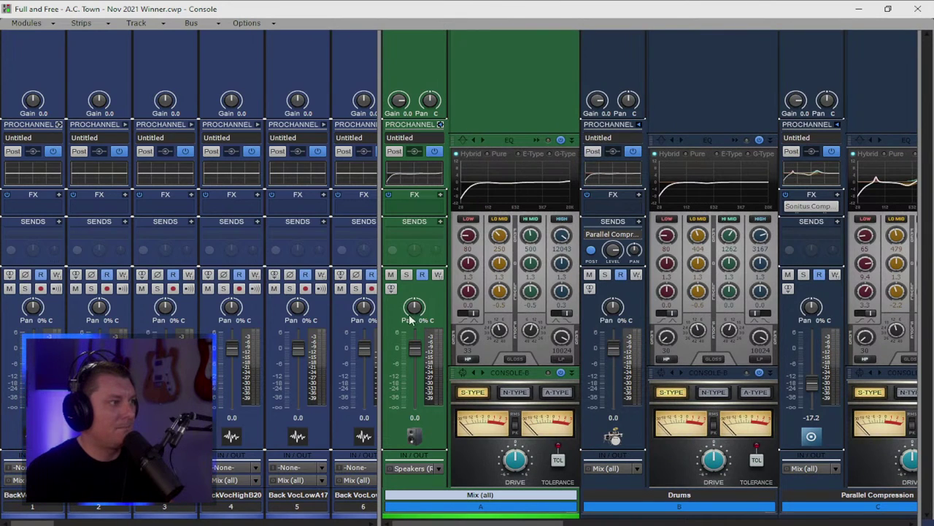
Step: Collapse ProChannel on all bus strips, move the divider so the track strips fill the console, and close the console
left_click_drag(380, 288, 276, 297)
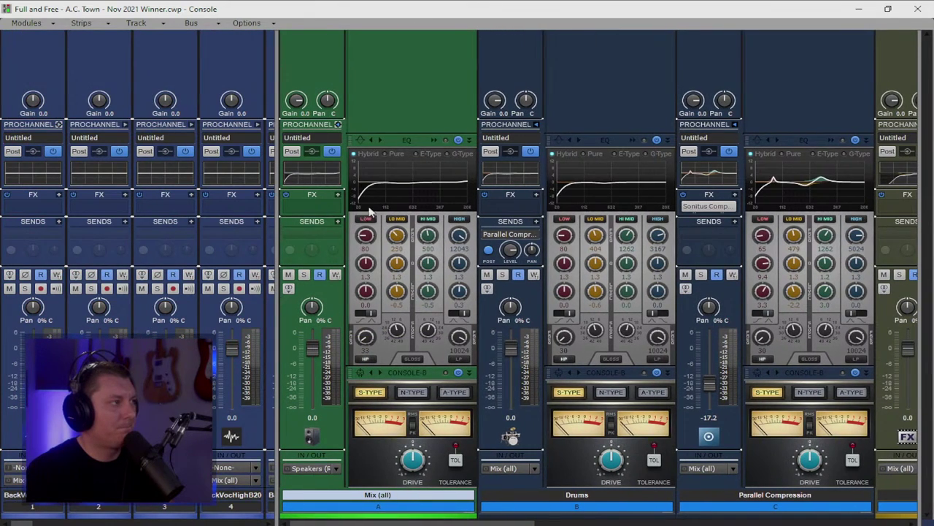
left_click(339, 124)
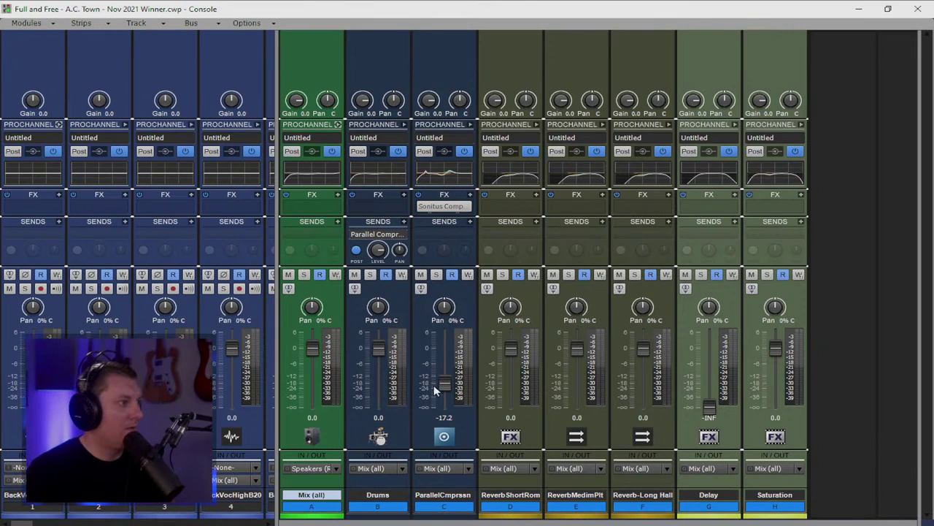
left_click_drag(276, 230, 916, 231)
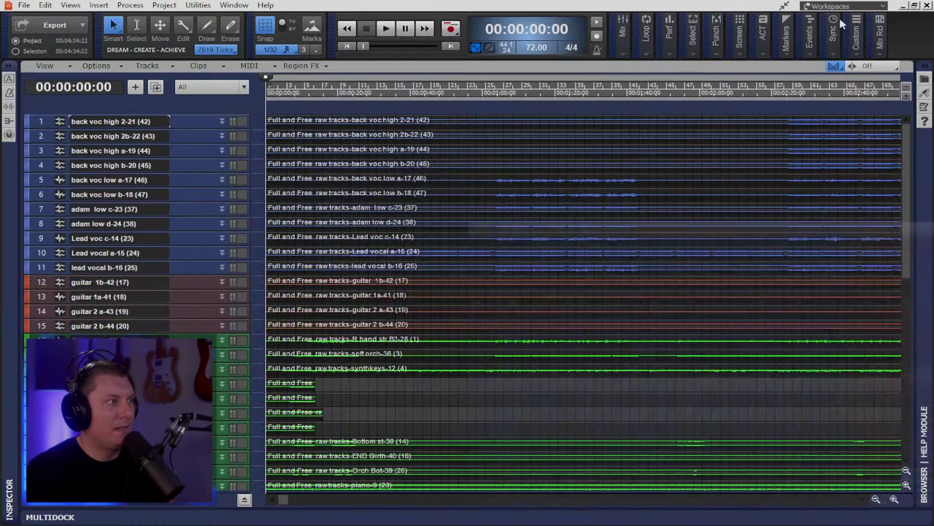
left_click(918, 9)
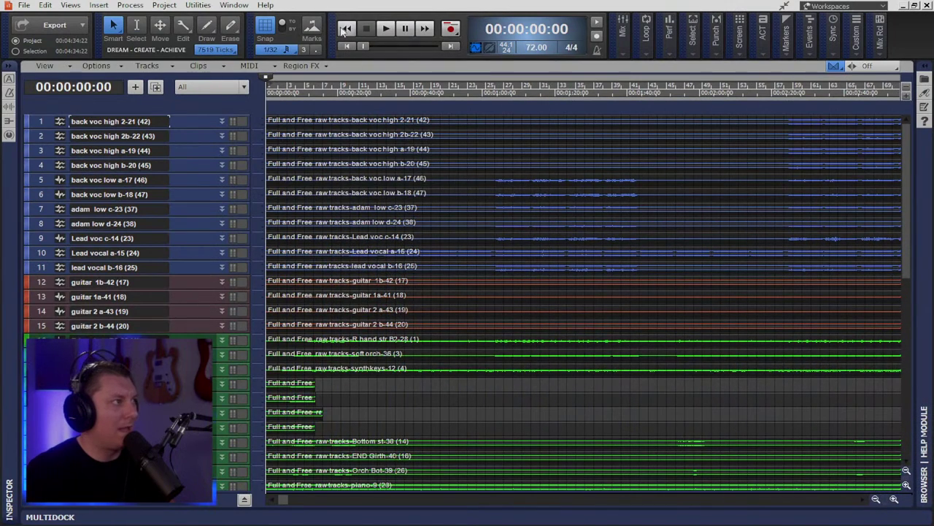
Step: Play the song from the start to hear the raw tracks, stop playback, and save the project
left_click(388, 29)
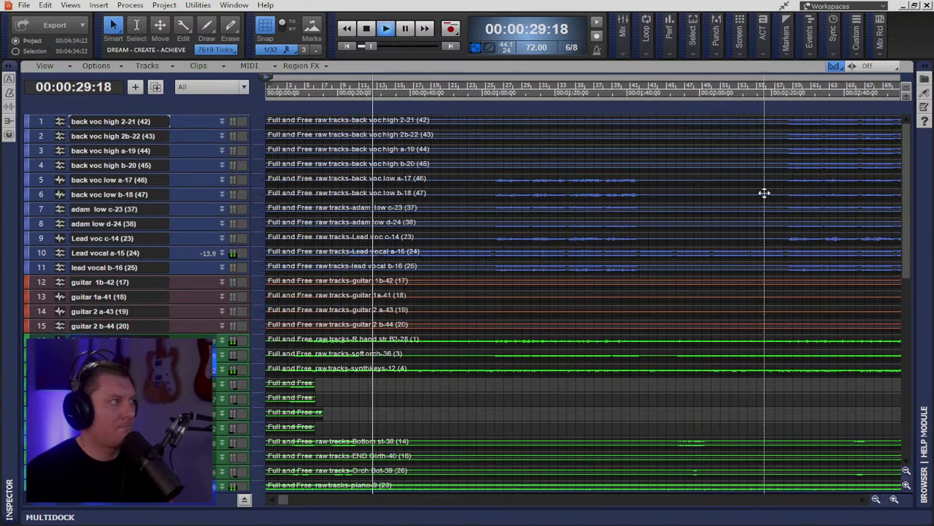
left_click(368, 29)
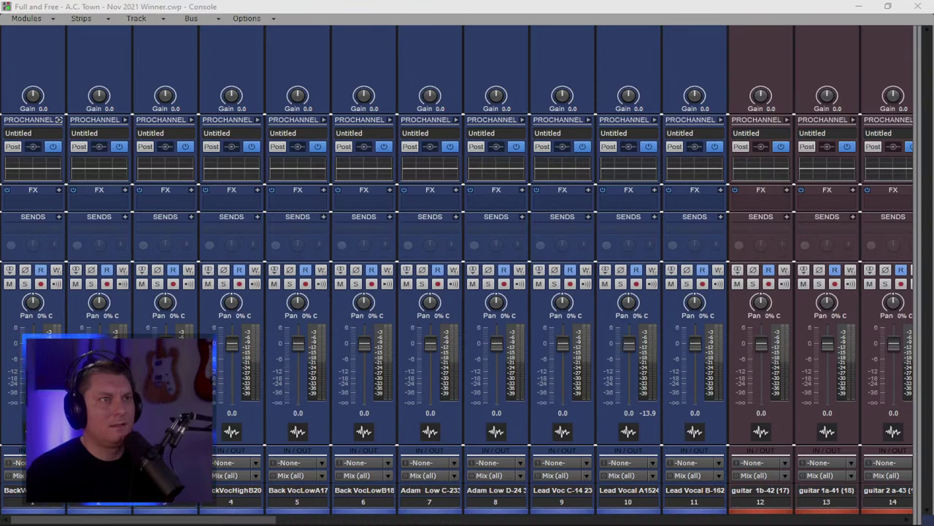
key("ctrl+s")
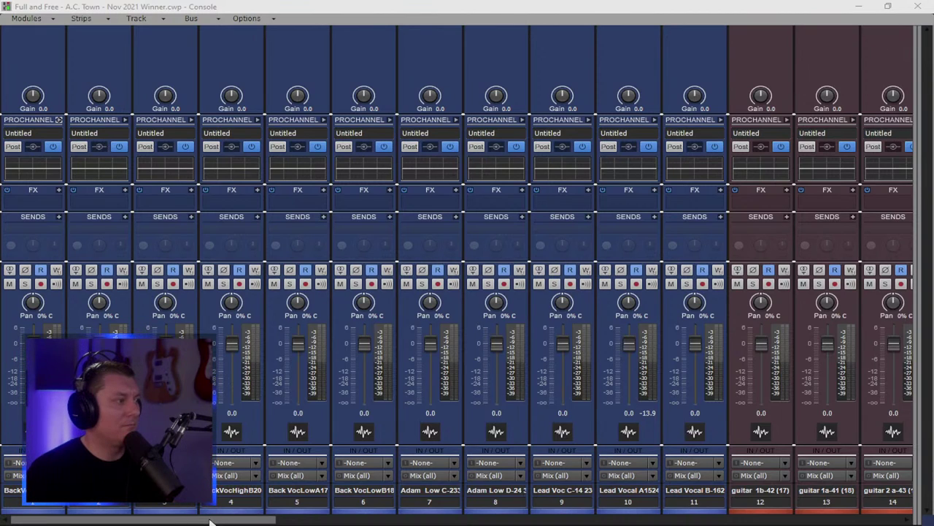
Step: Select all tracks in the console and lower their volume faders together to -INF
left_click(59, 504)
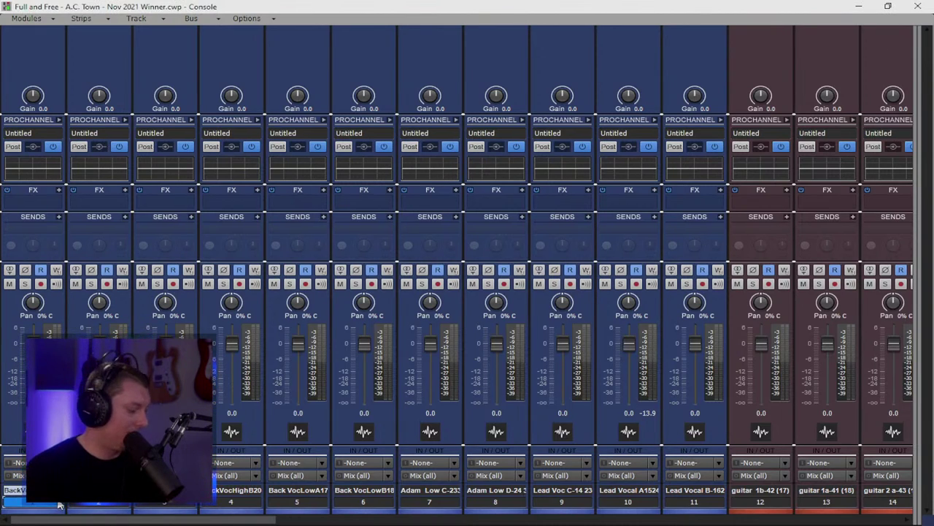
key("ctrl+a")
left_click_drag(166, 343, 166, 409)
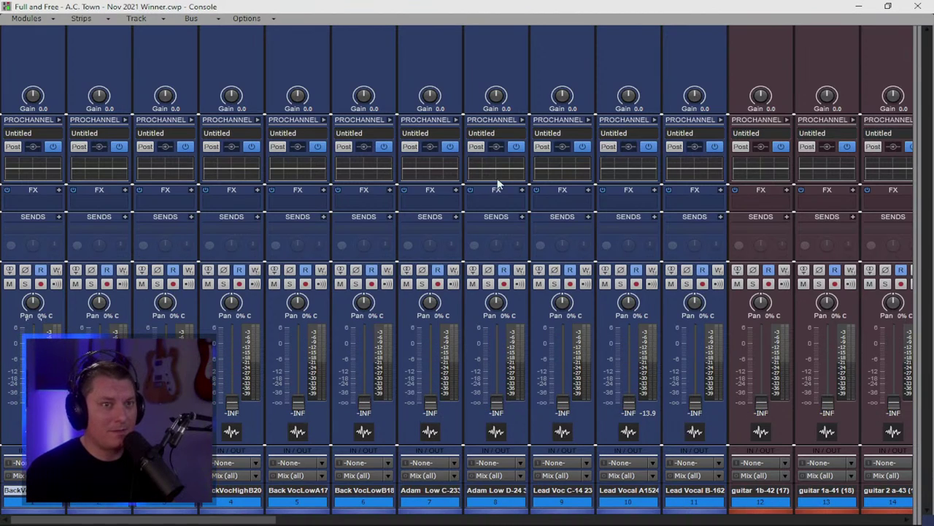
Step: Select the drum tracks from snare-2 to TOMS bus-46 and route all their outputs to the Drums bus
scroll(660, 303, "right", 9)
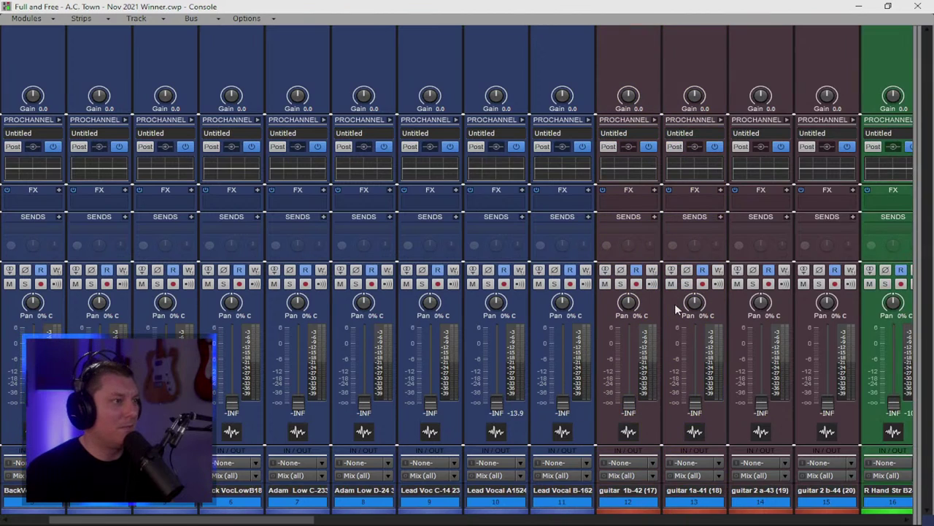
scroll(661, 312, "right", 8)
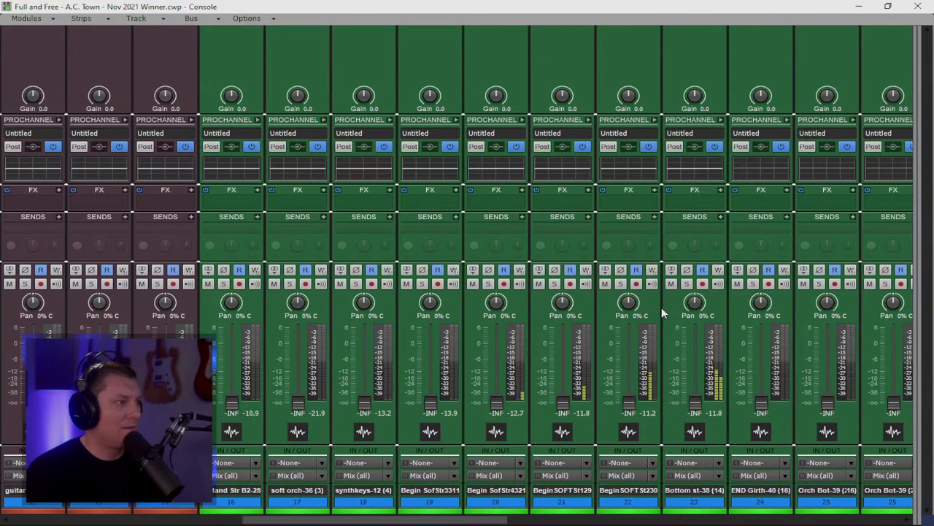
scroll(657, 313, "right", 2)
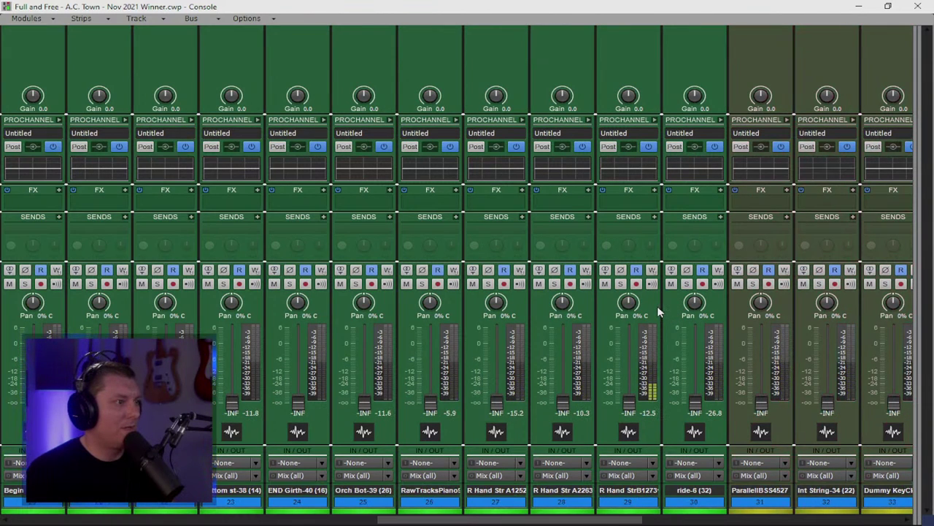
scroll(659, 312, "right", 6)
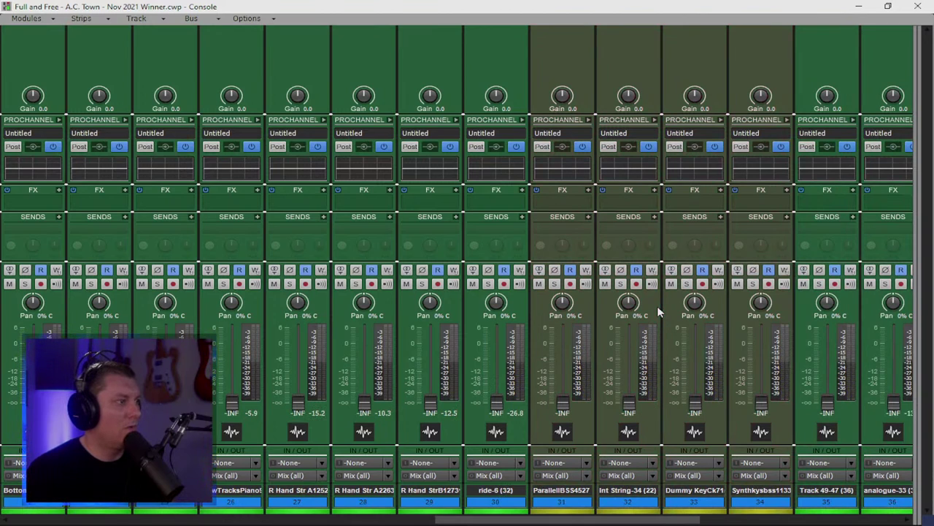
scroll(708, 330, "right", 7)
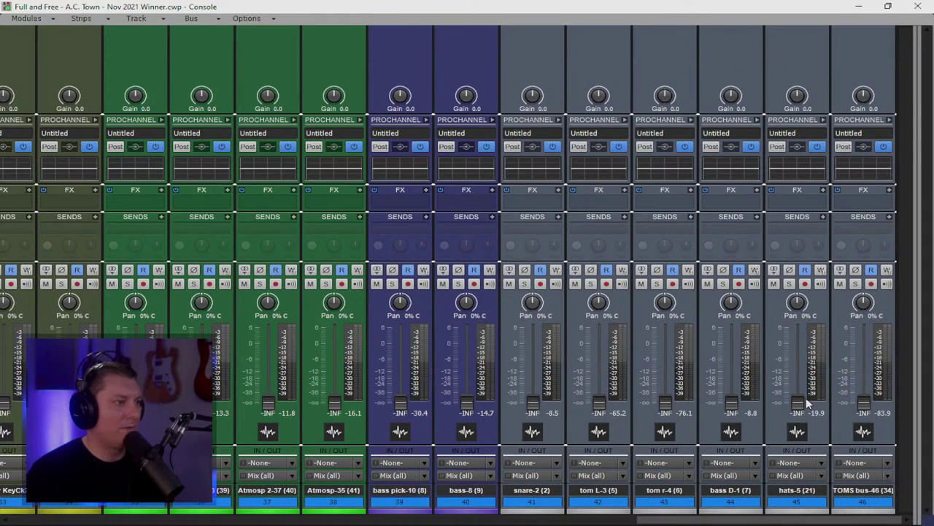
left_click(872, 503)
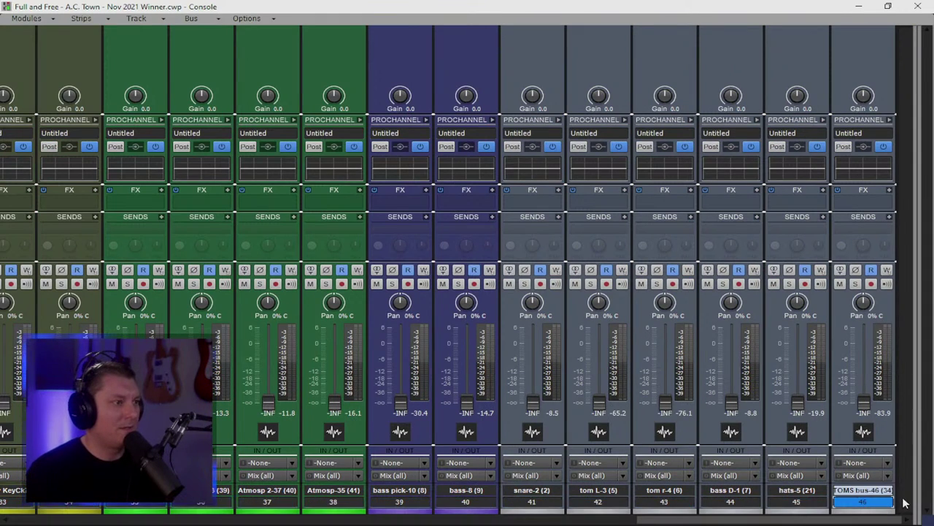
left_click_drag(874, 508, 553, 504)
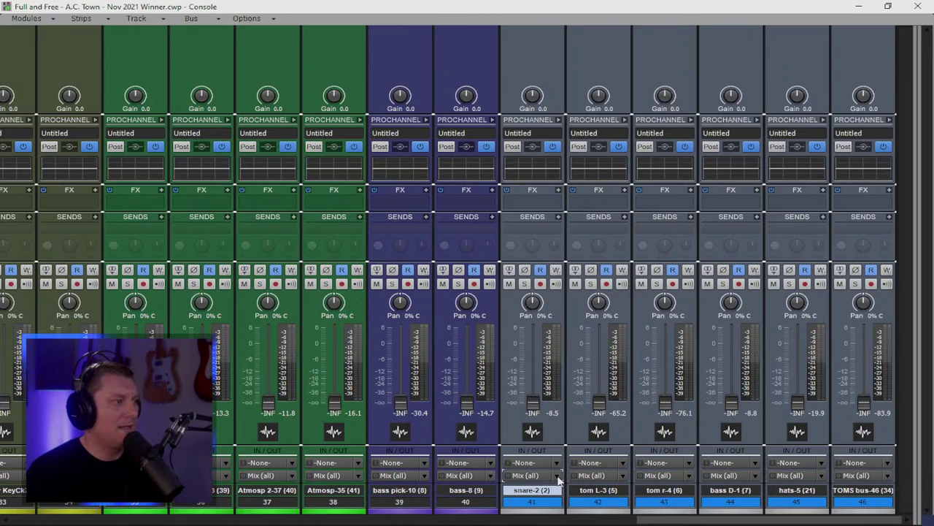
left_click(558, 476)
left_click(611, 323)
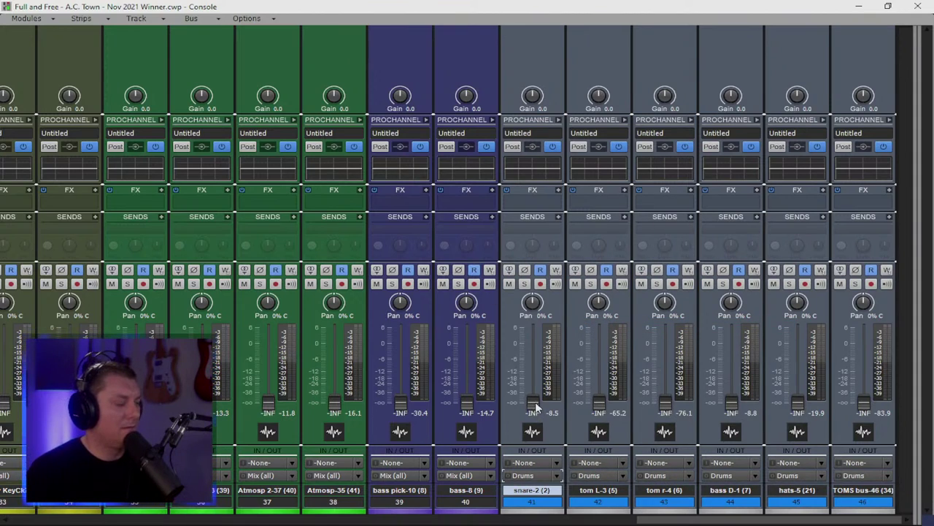
Step: Leave the console, stop playback, and expand the first track, back voc high 2-21, in the track view
left_click(917, 6)
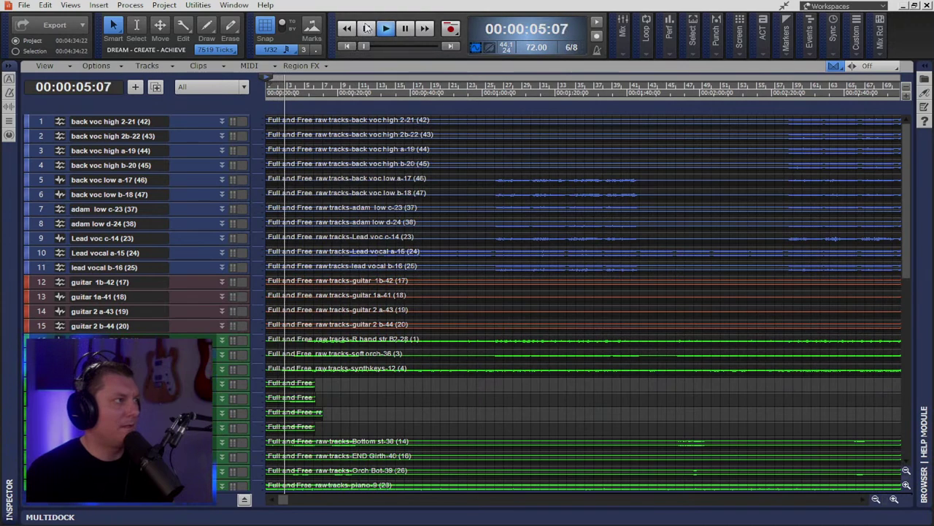
key("space")
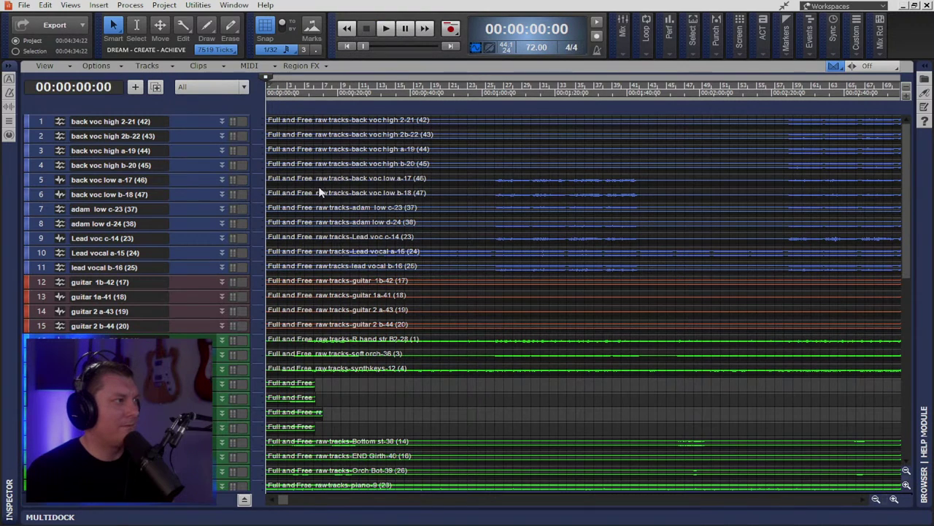
double_click(193, 129)
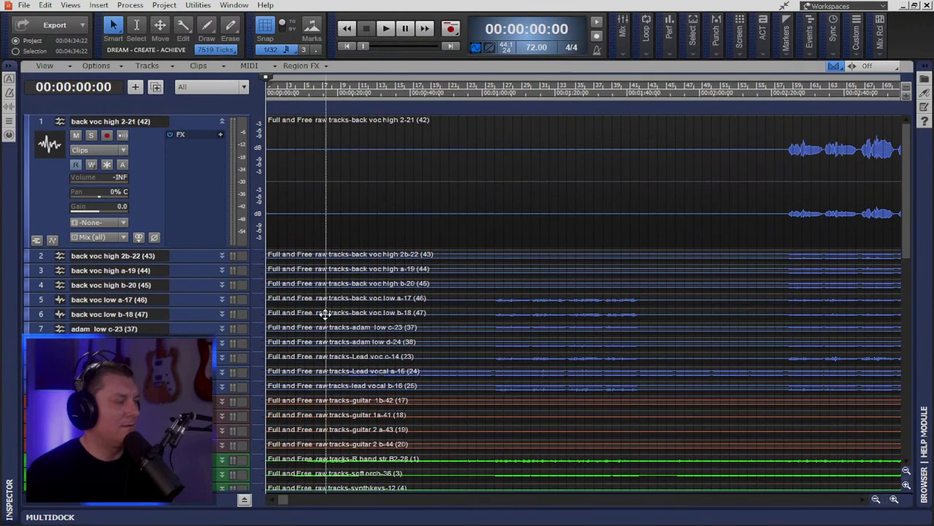
Step: Play the opening of the song from the start and pause it while checking the lower tracks
scroll(326, 314, "down", 6)
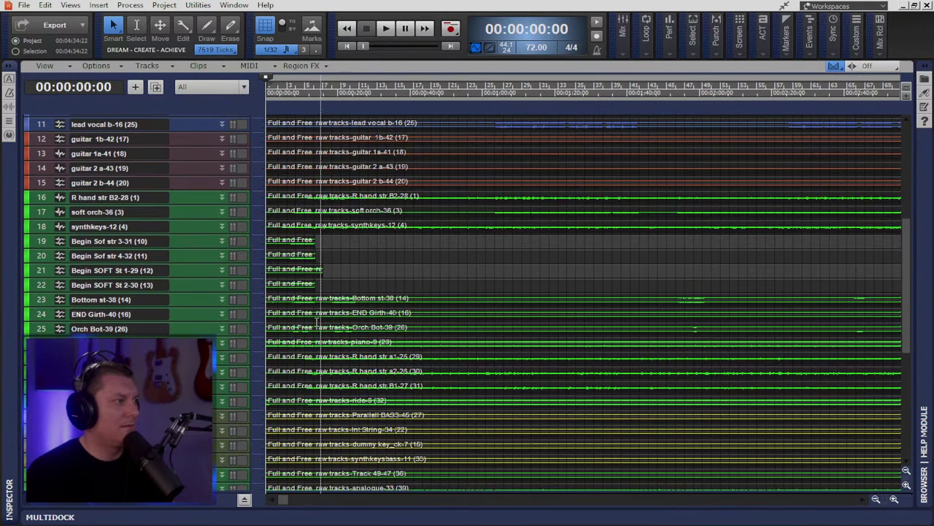
key("space")
scroll(316, 321, "down", 3)
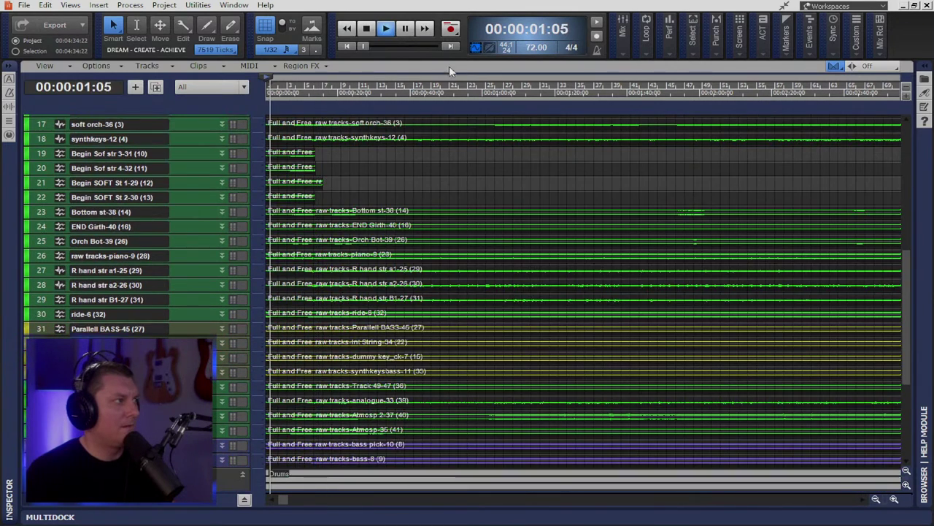
left_click(403, 28)
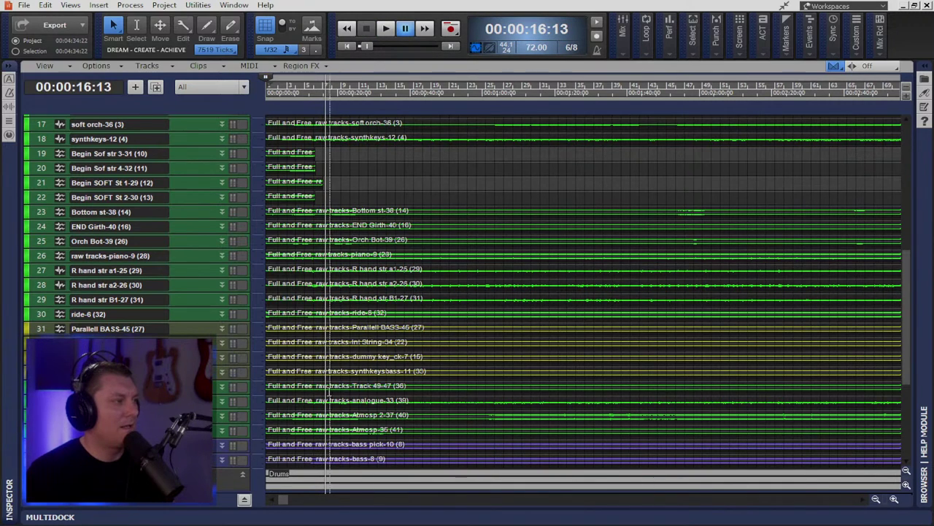
Step: Place the playhead at 00:00:06:14 and split the clips on all tracks there
left_click(305, 94)
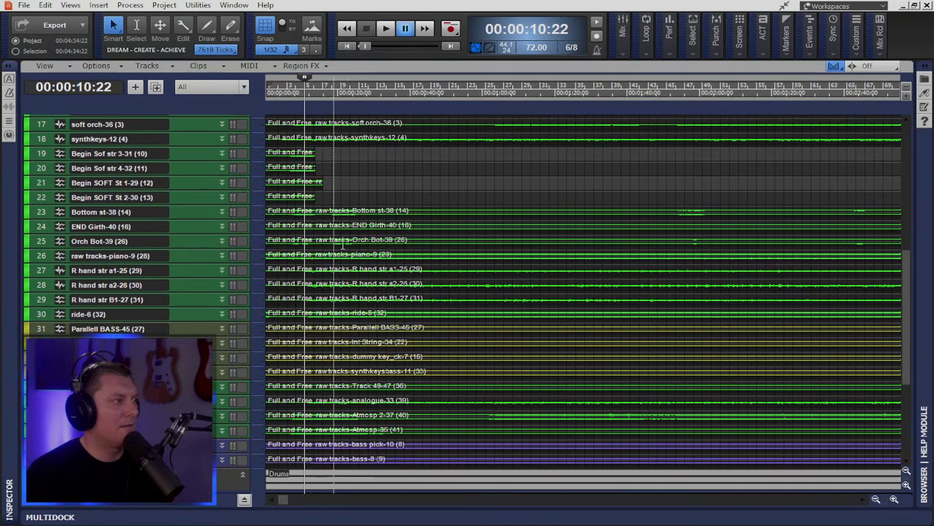
left_click(288, 96)
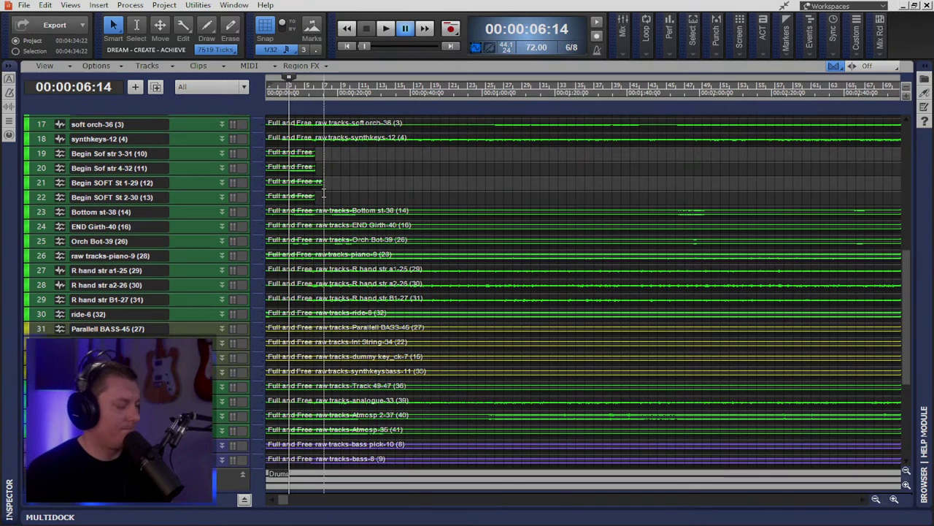
key("ctrl+a")
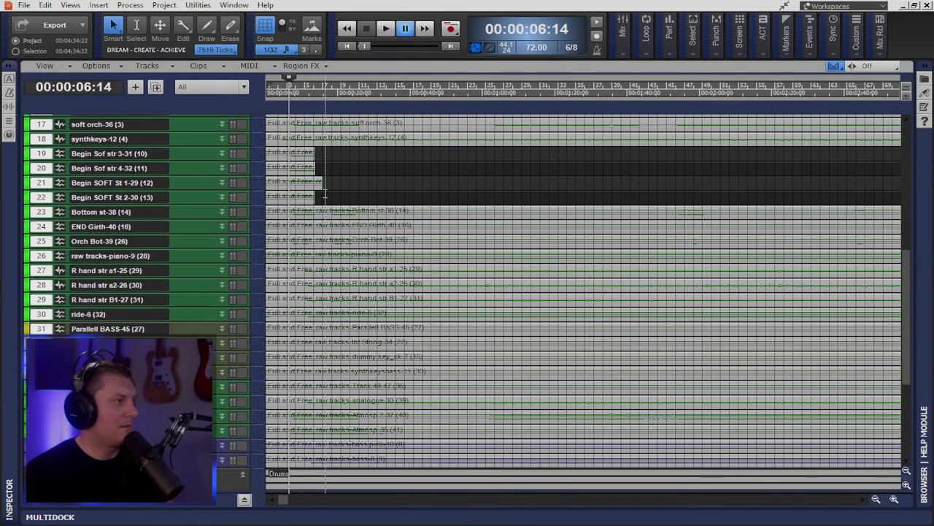
key("s")
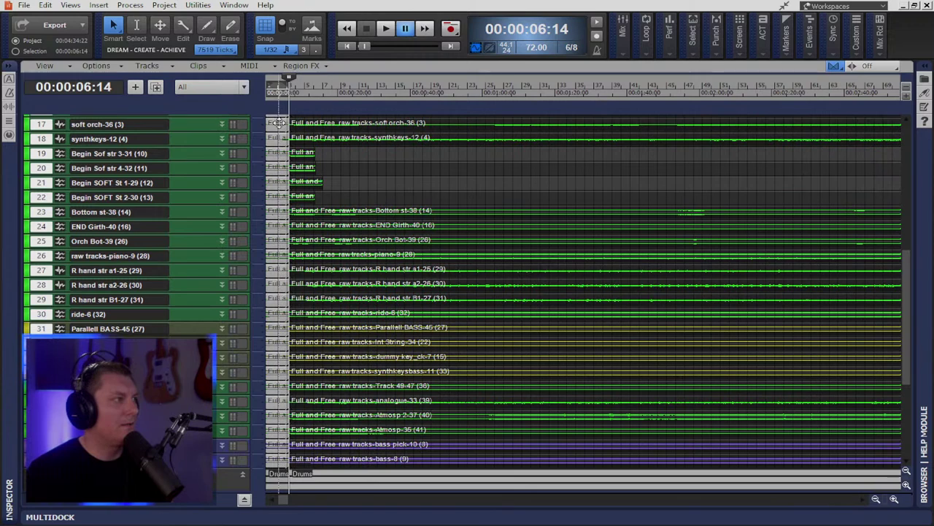
Step: Try deleting the clip sections before 00:00:06:14 without ripple editing, and undo the deletion
key("Delete")
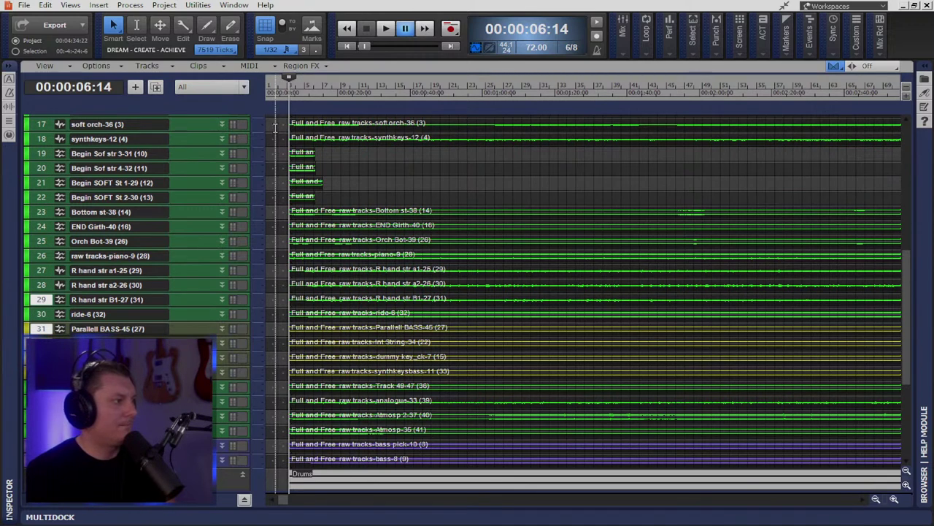
key("ctrl+a")
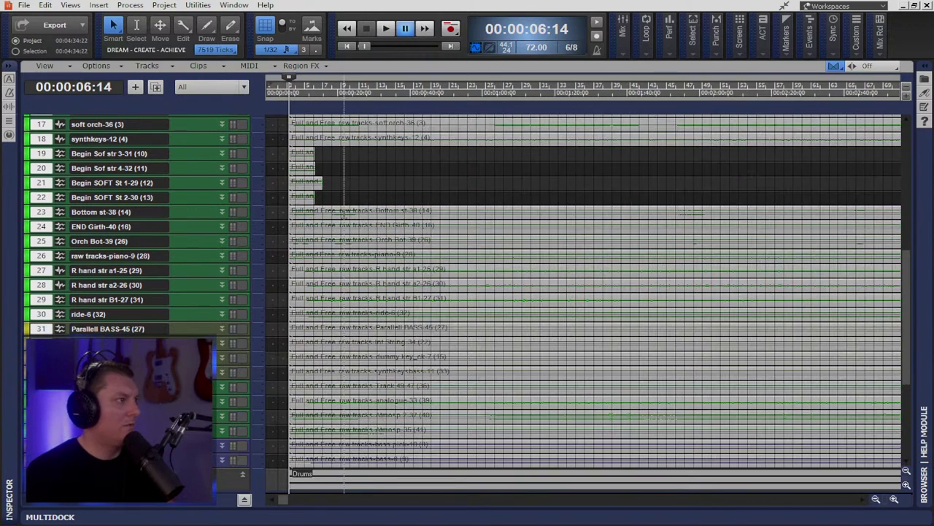
left_click(263, 204)
scroll(284, 276, "down", 3)
key("ctrl+z")
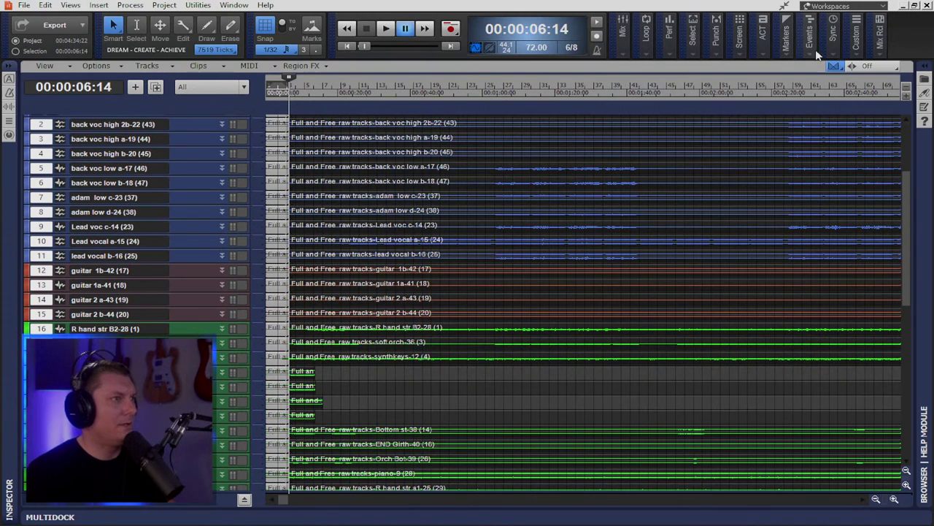
Step: Delete the selected opening clip sections with Ripple Edit All enabled, turn ripple editing off, and return the playhead to the start
left_click(886, 70)
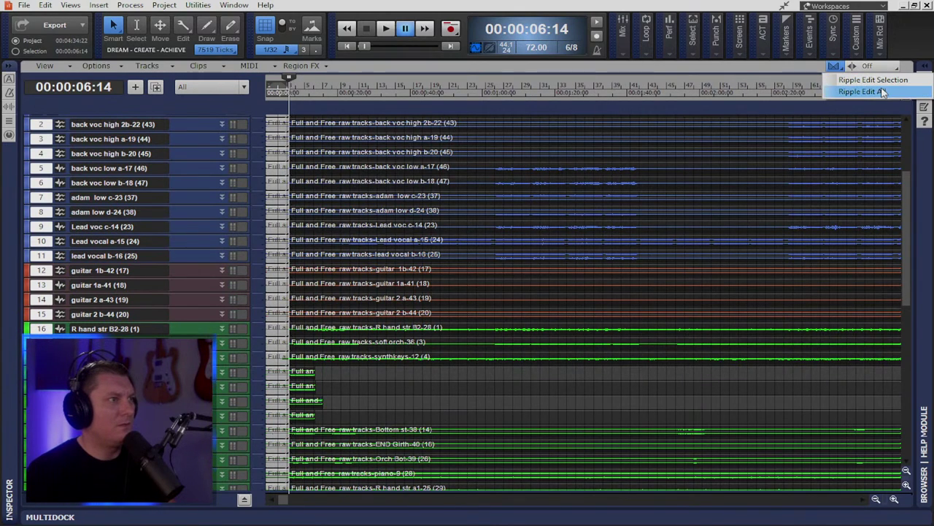
left_click(882, 91)
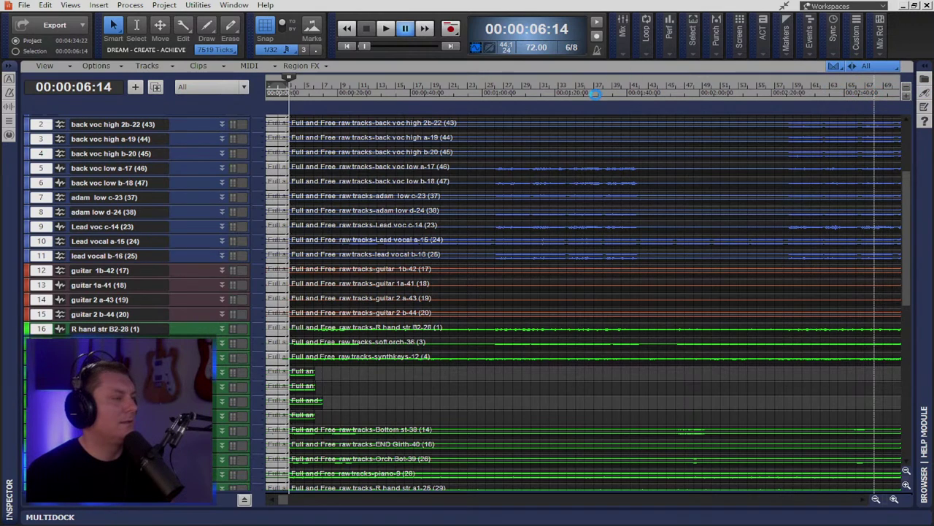
left_click(889, 67)
left_click(880, 90)
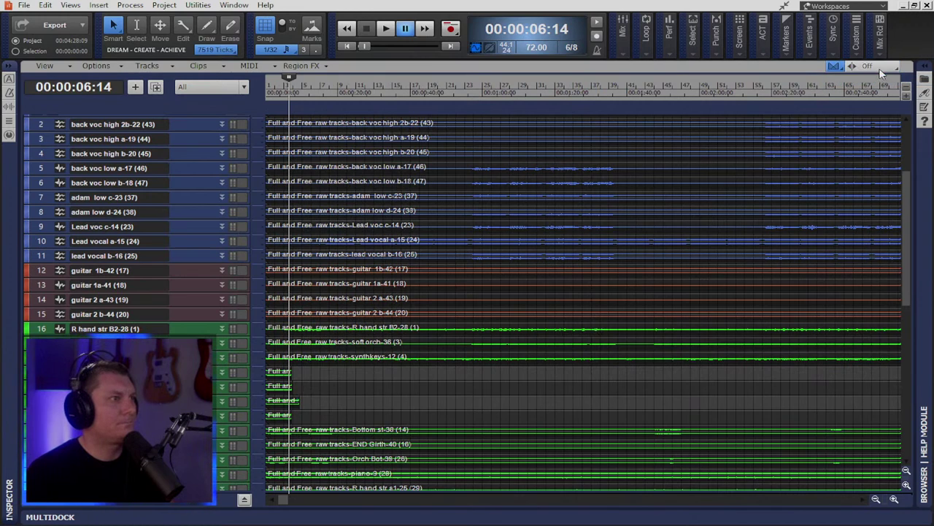
left_click(348, 46)
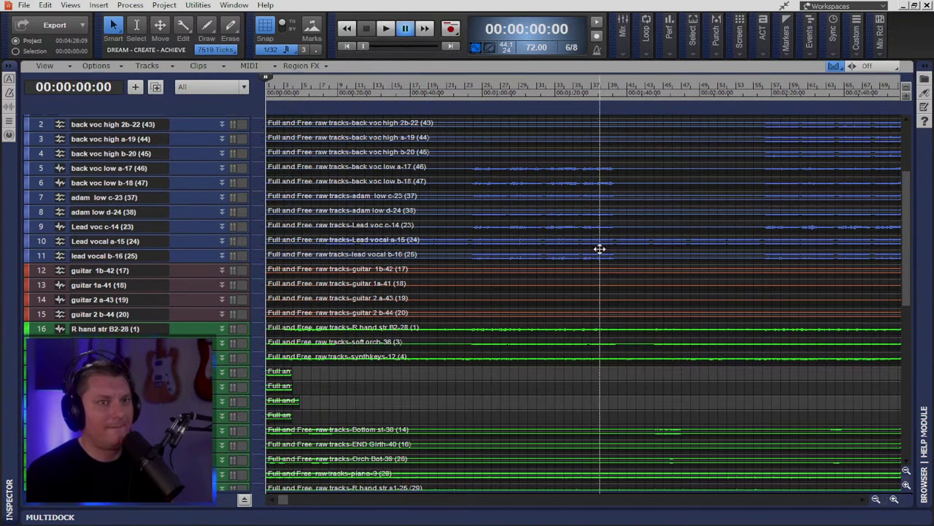
scroll(599, 248, "down", 10)
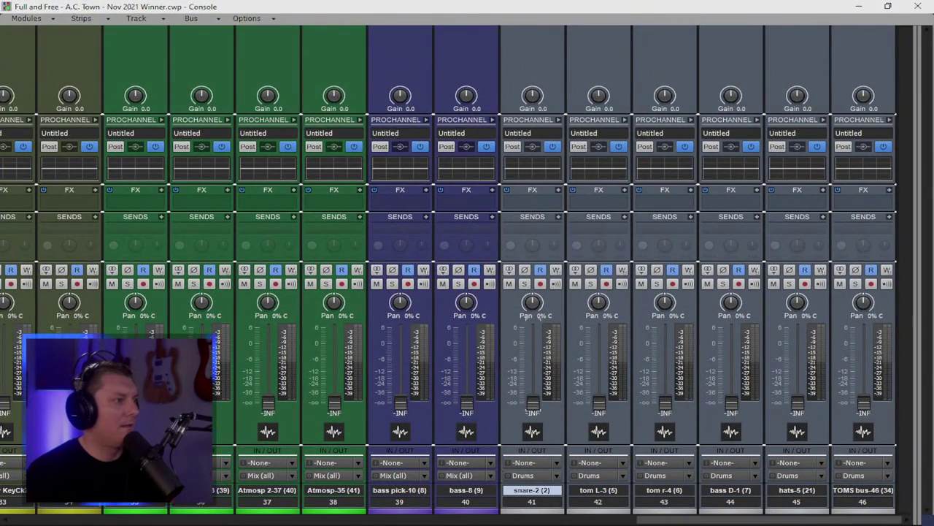
Step: Select the drum tracks 41 to 46 in the console and raise their faders together to about -6 dB
left_click(868, 503)
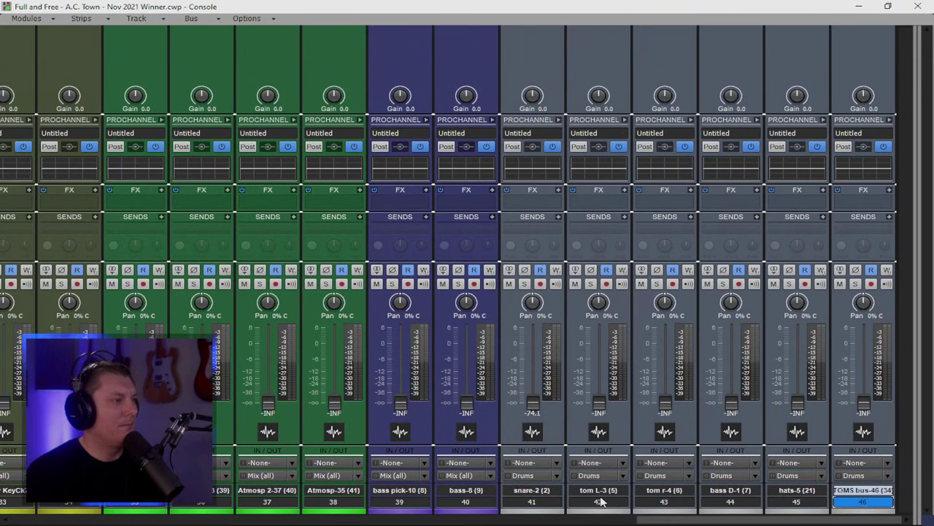
left_click_drag(600, 503, 546, 508)
left_click_drag(533, 403, 533, 358)
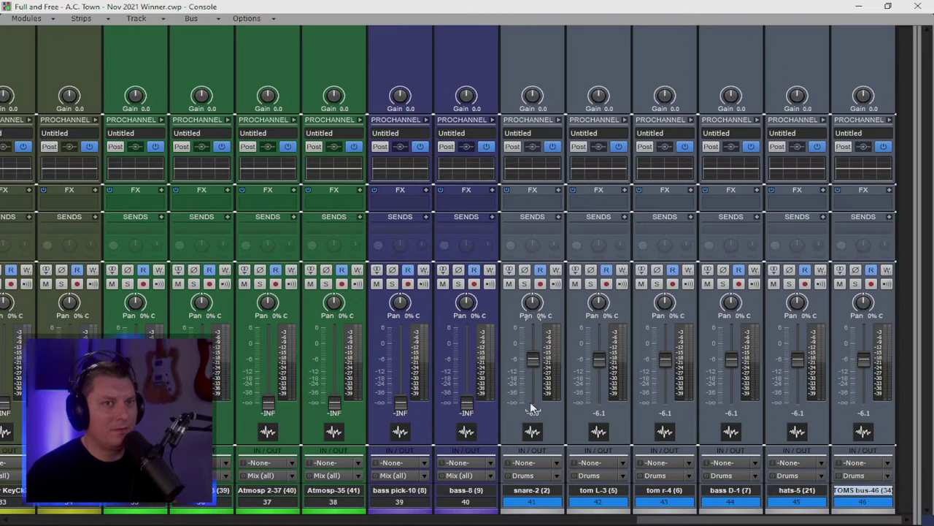
Step: Expand the Drums folder in the track view and return to the console
left_click(859, 7)
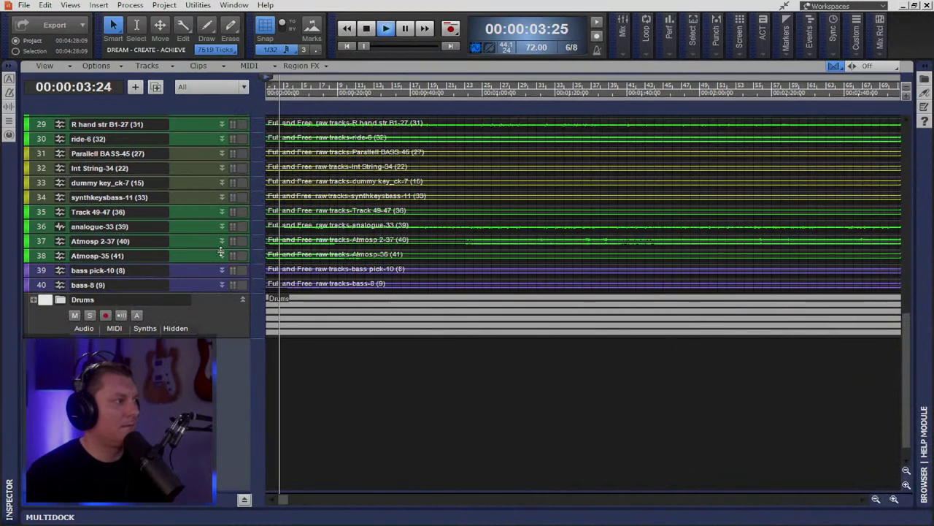
left_click(33, 300)
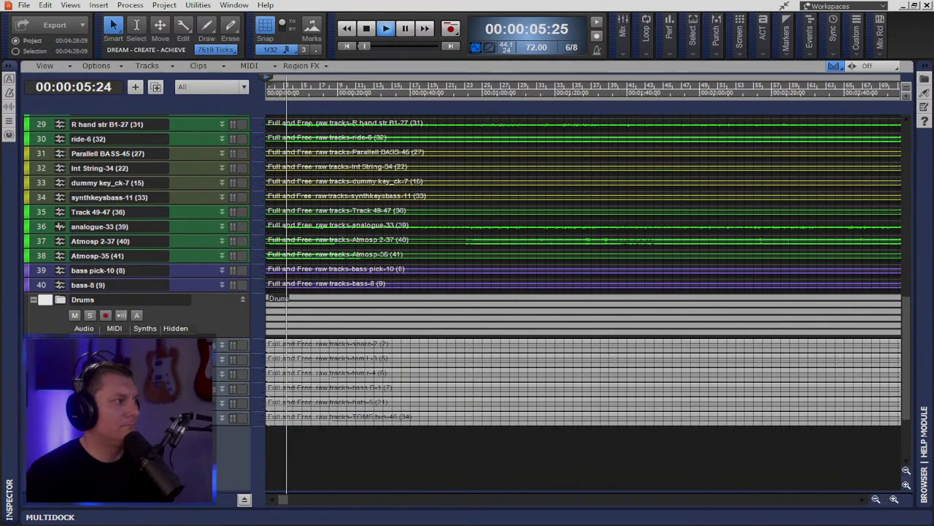
left_click(907, 515)
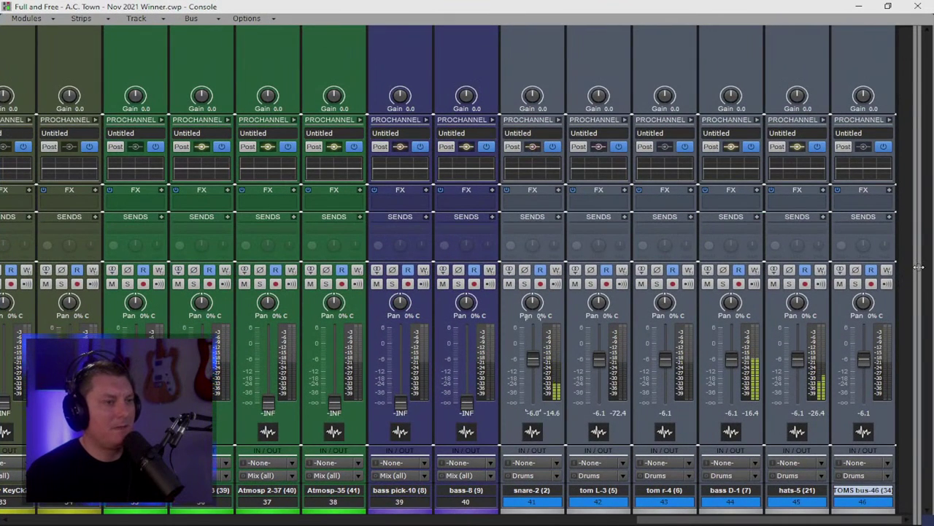
Step: Lower the ParallelCmprssn bus fader to -INF and open its Sonitus compressor with that bus soloed
left_click_drag(914, 268, 404, 299)
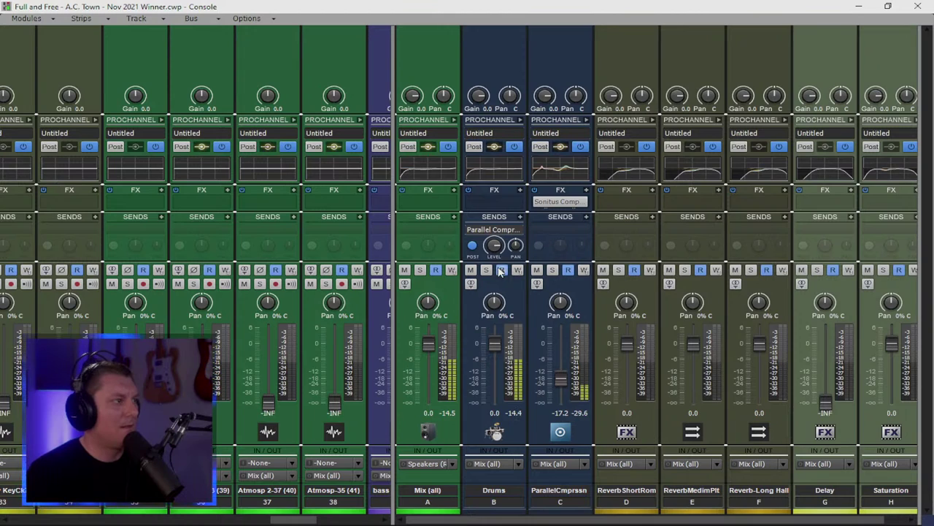
left_click_drag(561, 378, 560, 406)
double_click(561, 202)
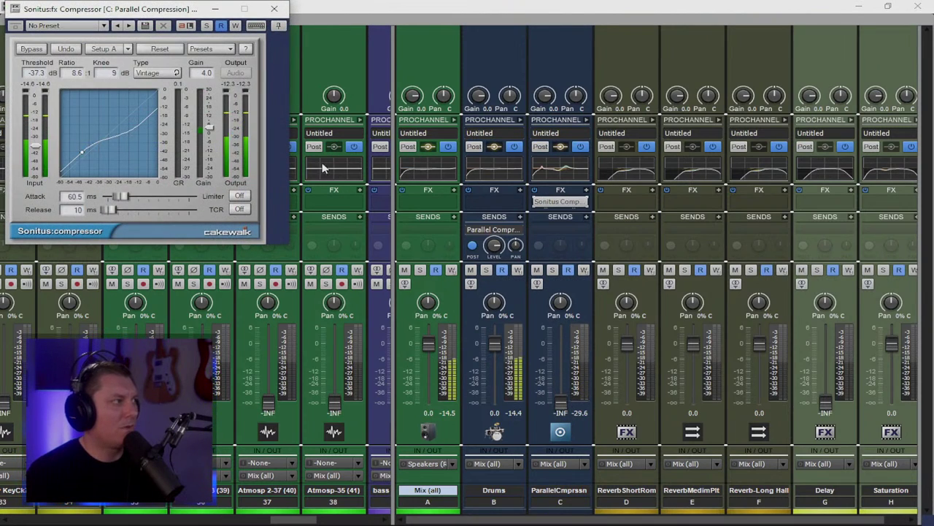
left_click_drag(148, 13, 716, 196)
left_click(776, 210)
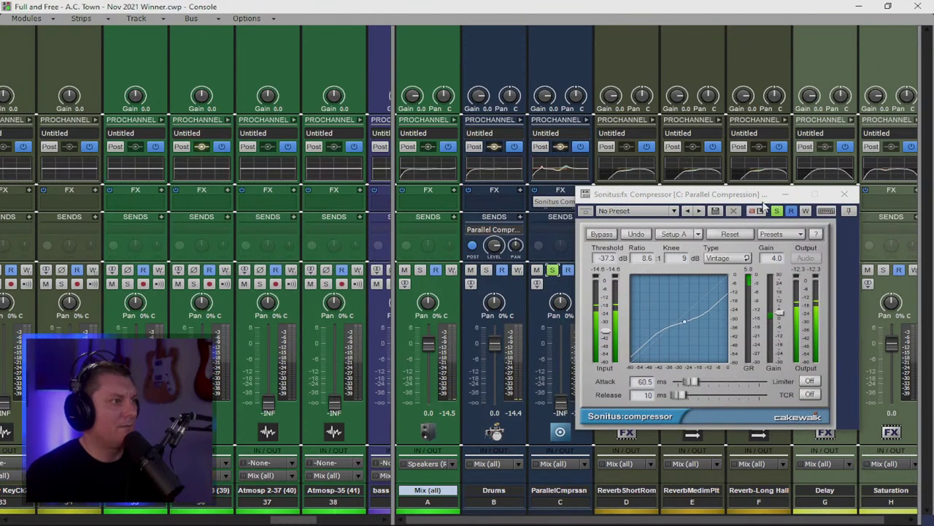
Step: Compare the sound with the Drums bus solo on and off, and raise the ParallelCmprssn fader to about 0.1 dB
left_click(486, 271)
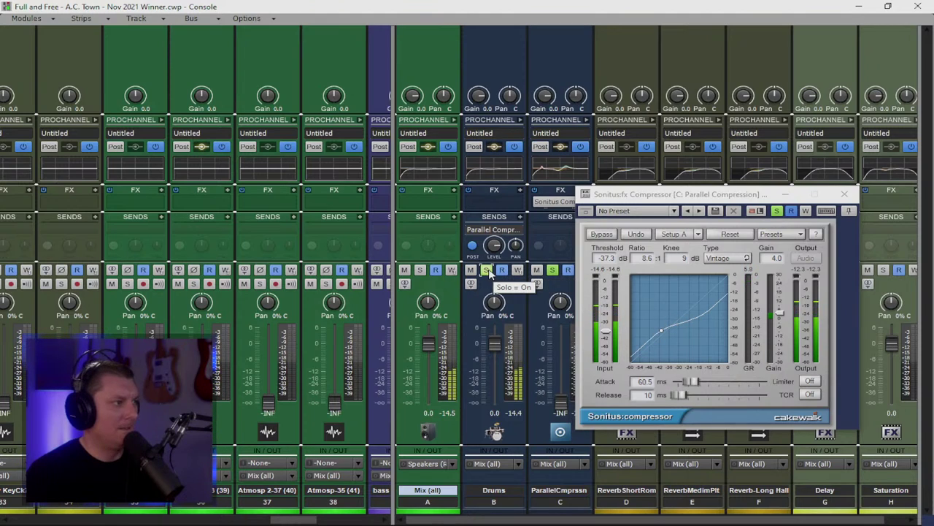
left_click(486, 270)
left_click(486, 270)
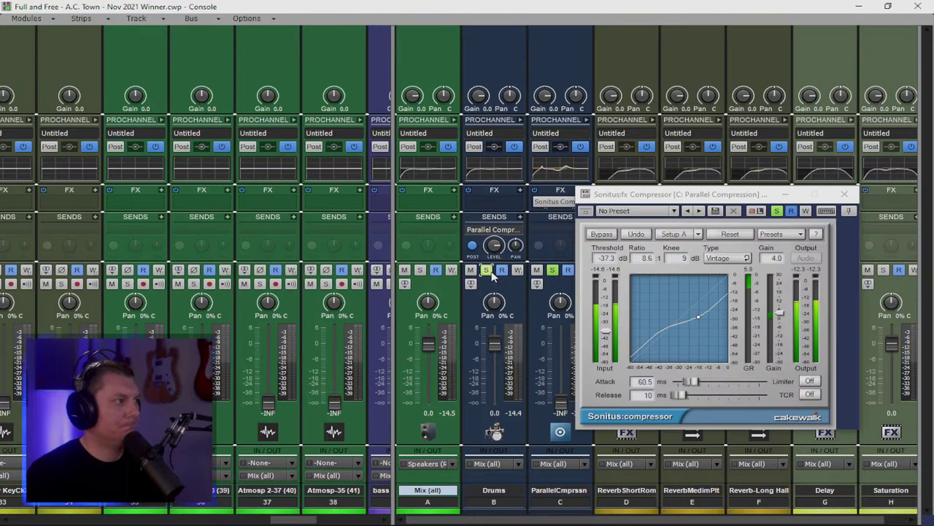
left_click(486, 271)
left_click_drag(561, 403, 560, 337)
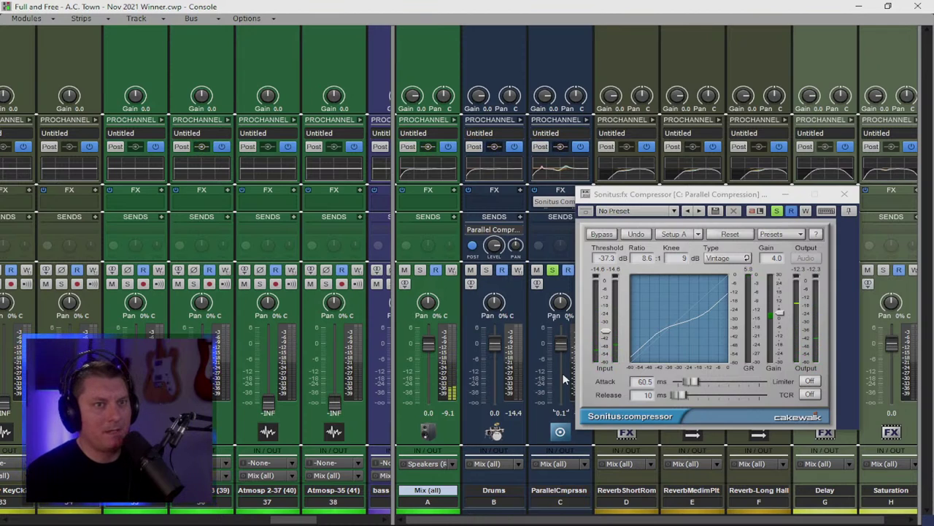
Step: Set the parallel compressor's threshold to -50.1 dB and its gain to 7.3, and close the plug-in window
left_click_drag(719, 200, 354, 144)
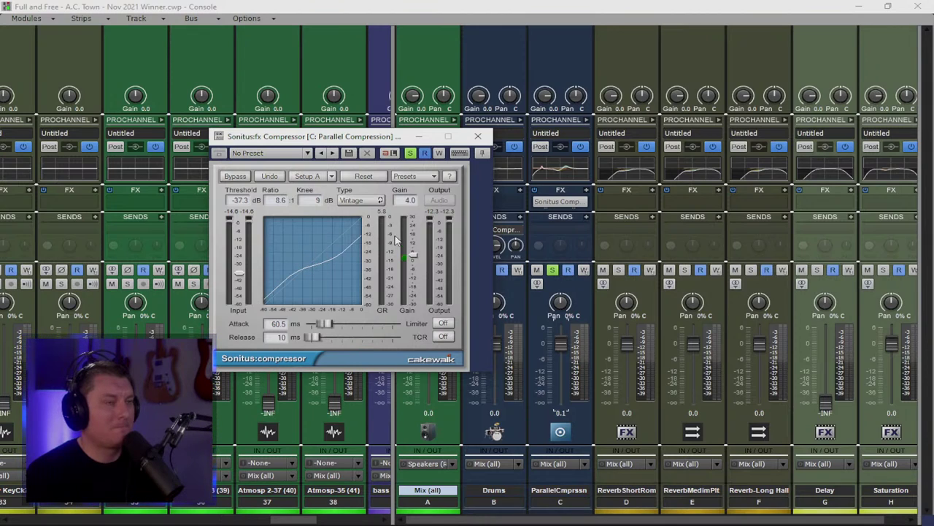
left_click_drag(379, 138, 287, 114)
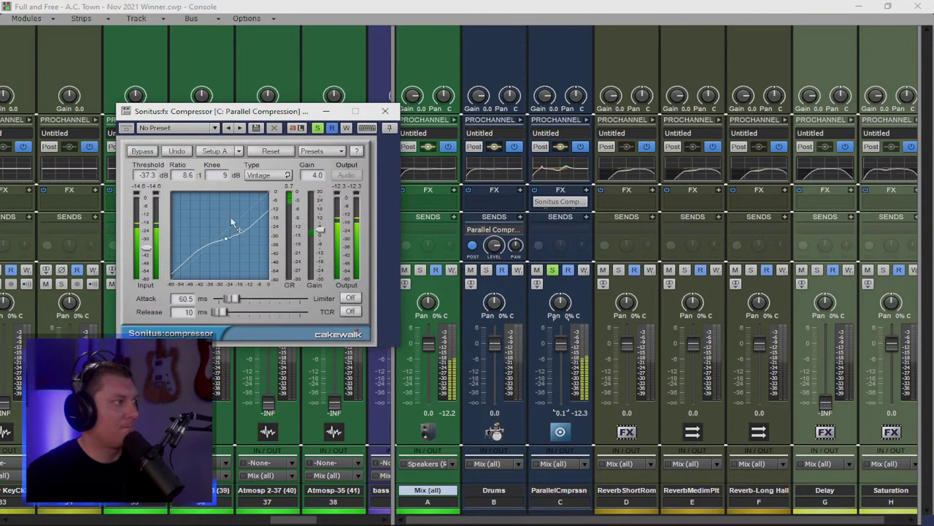
left_click_drag(149, 252, 146, 266)
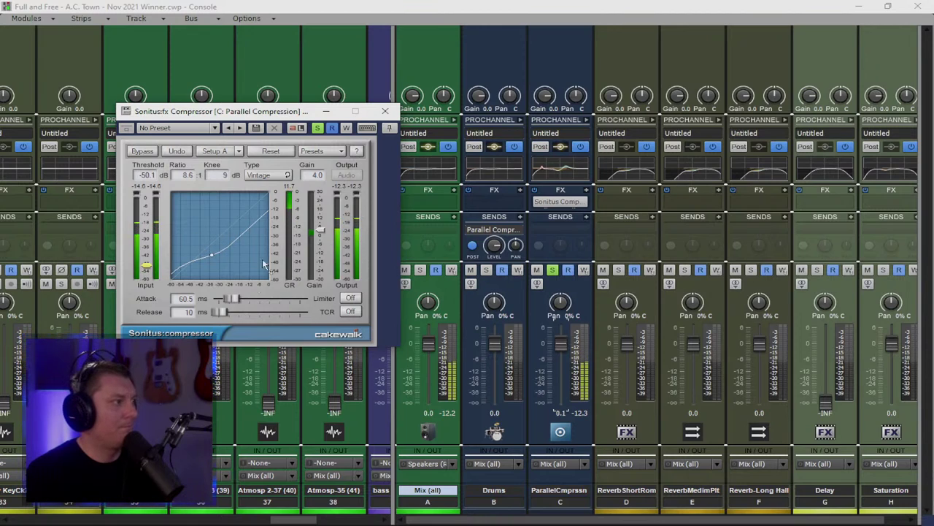
left_click_drag(327, 232, 326, 225)
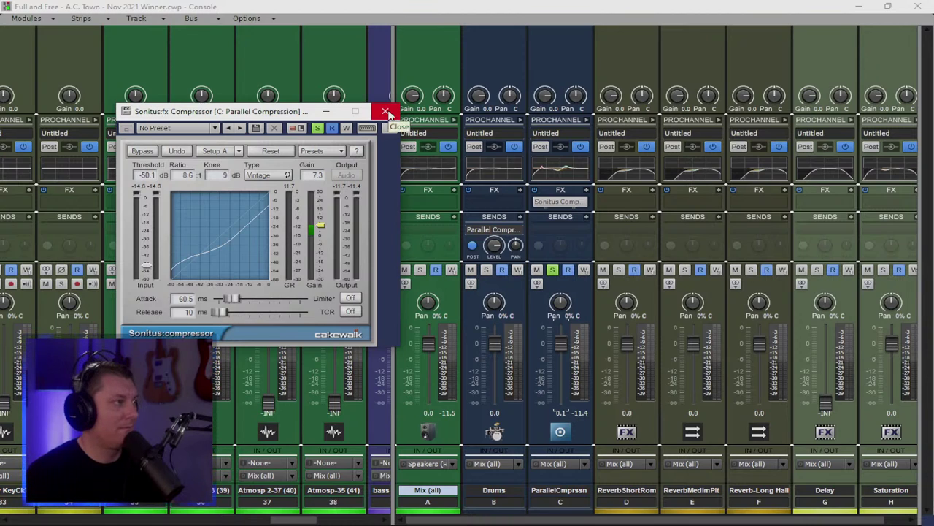
left_click(385, 112)
Step: Blend the ParallelCmprssn bus in under the soloed Drums bus during playback, setting its fader to about -6.2 dB
left_click_drag(566, 344, 565, 369)
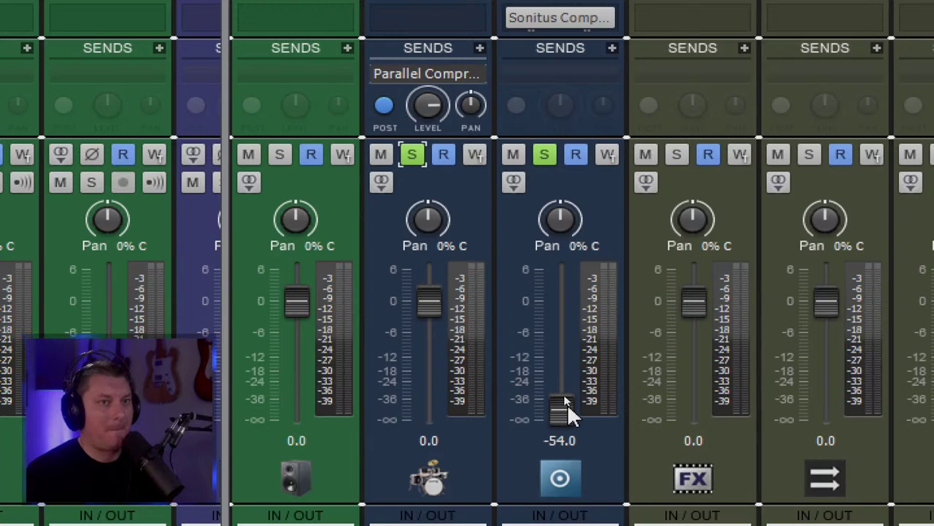
mouse_move(576, 404)
key("space")
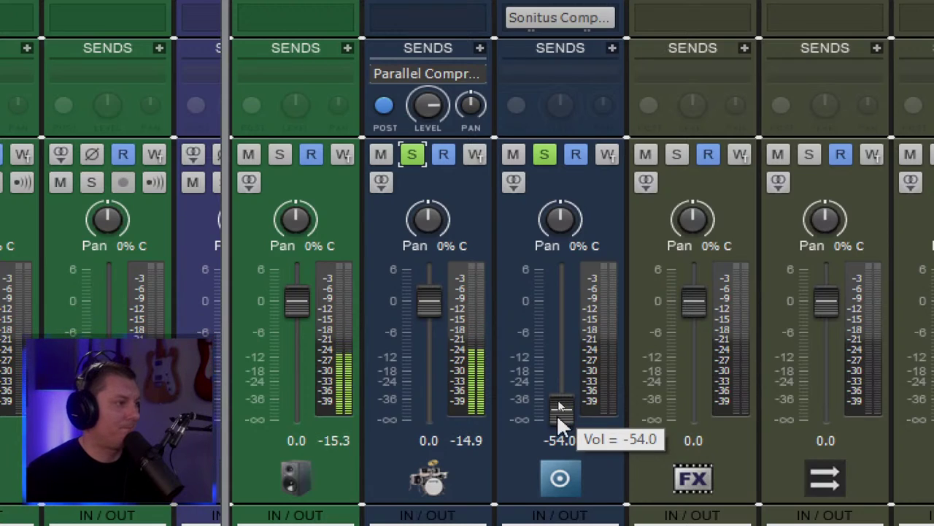
left_click_drag(555, 411, 562, 320)
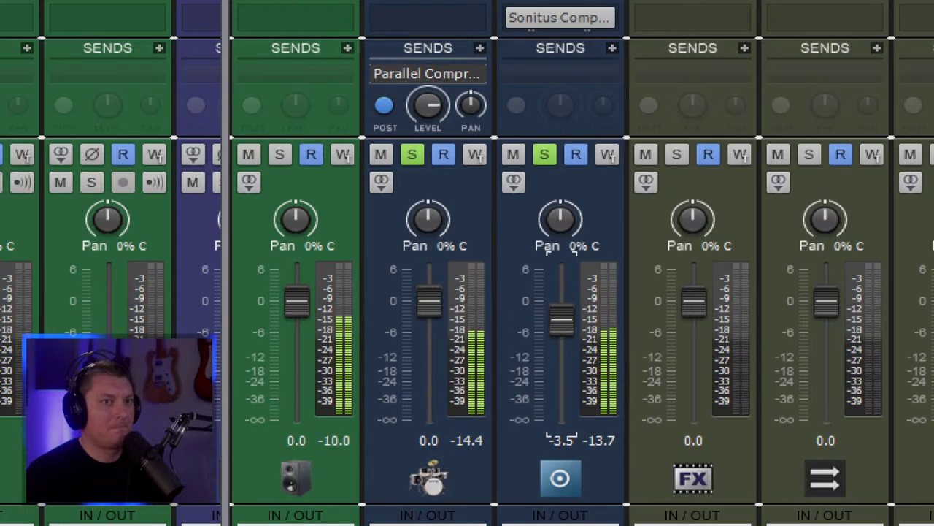
left_click_drag(562, 319, 561, 334)
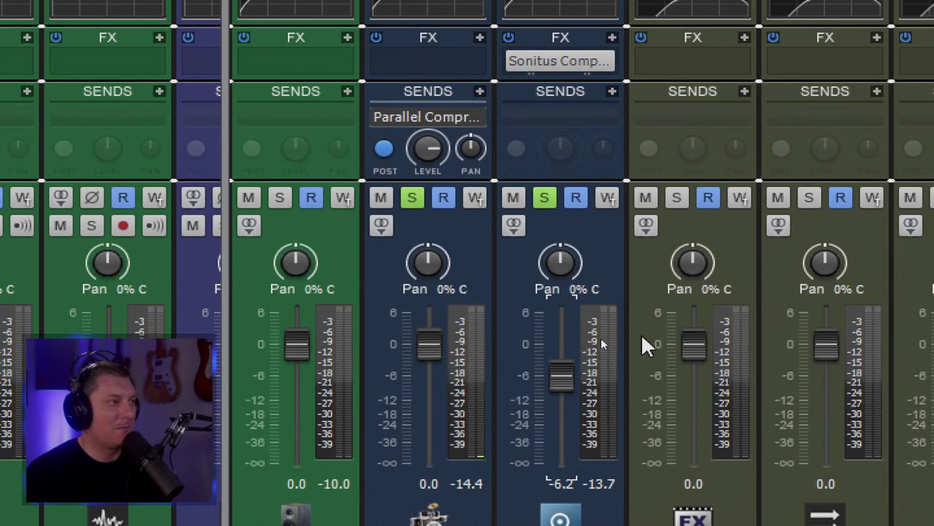
Step: Compare the drums with ParallelCmprssn muted and unmuted while Mix (all) is raised to 6.0 dB, and reset the Mix (all) fader to 0.0
left_click(514, 201)
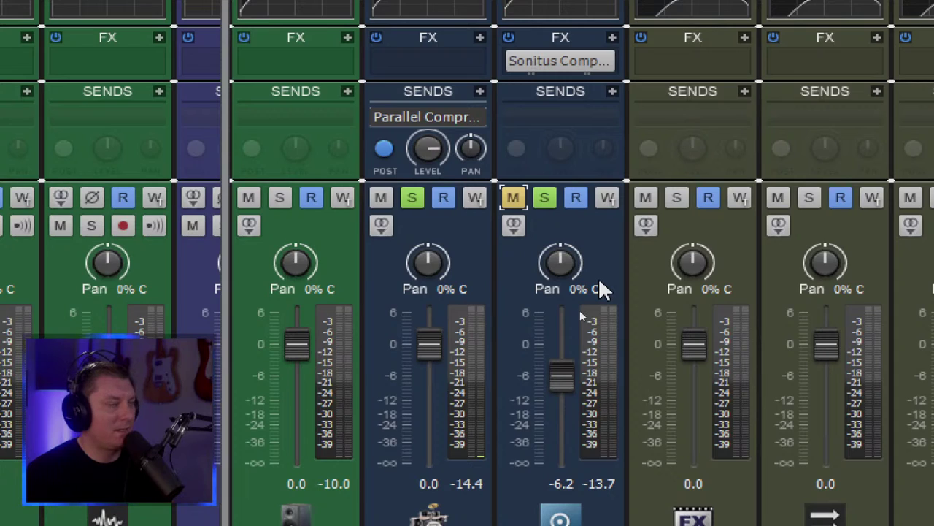
key("space")
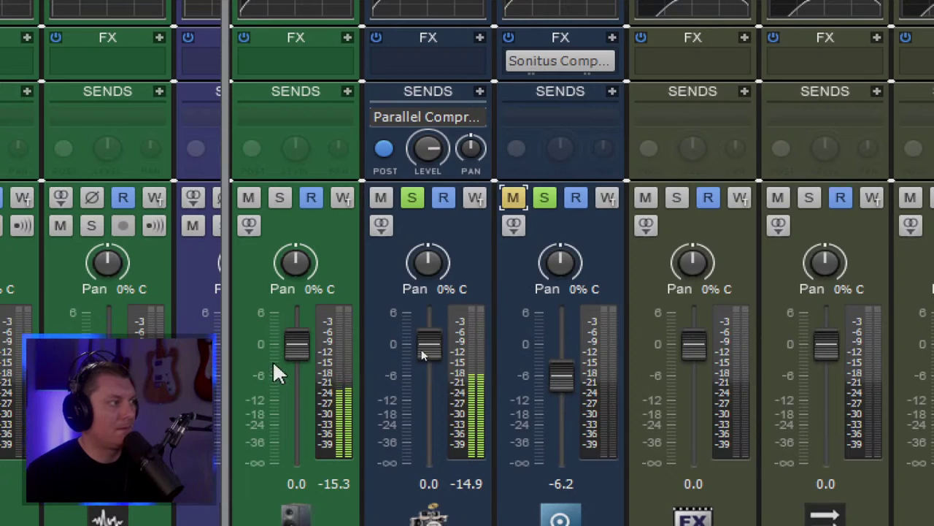
left_click_drag(296, 343, 296, 315)
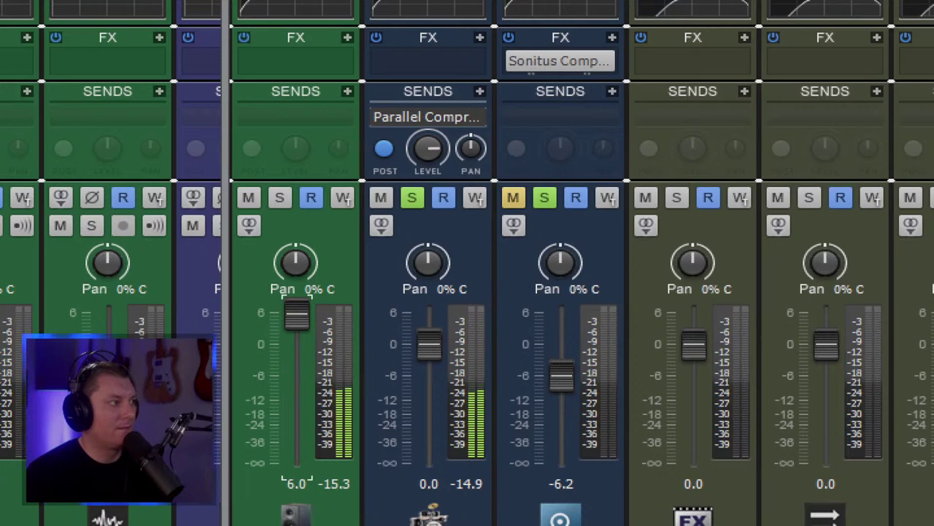
left_click(516, 206)
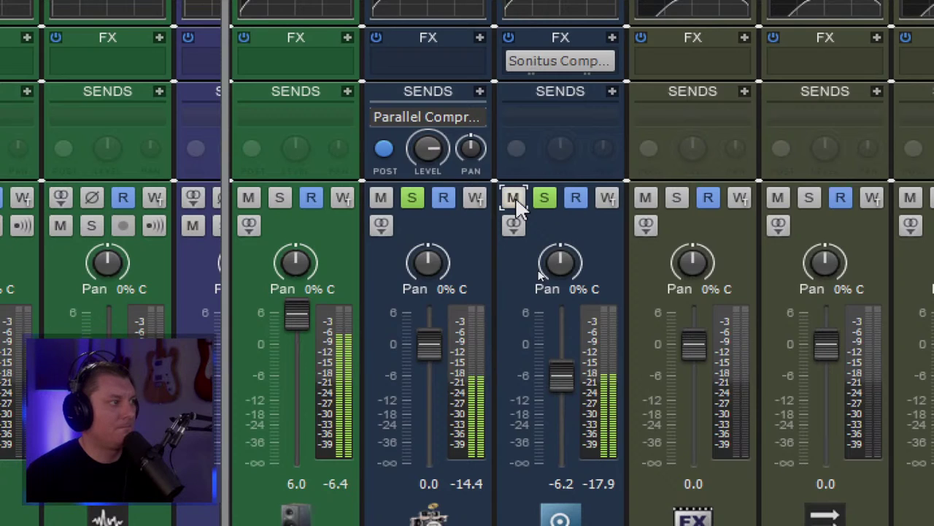
left_click(514, 199)
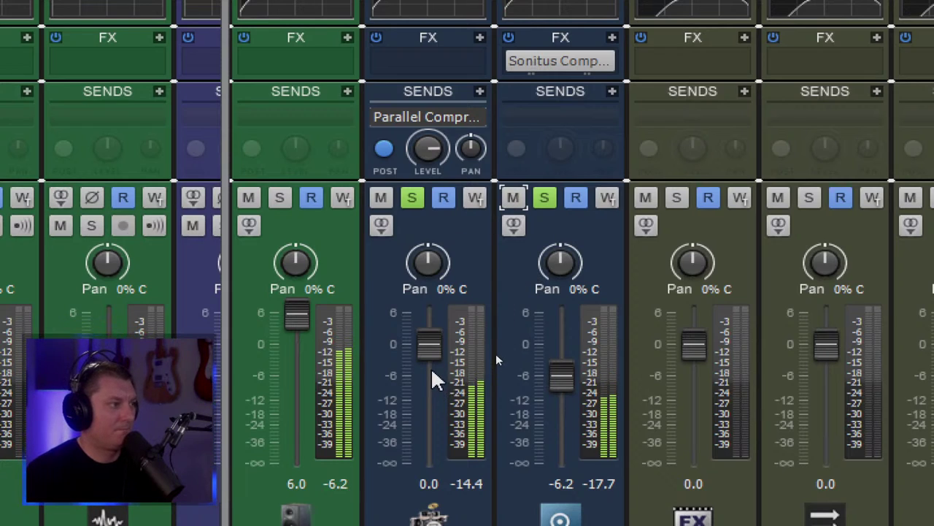
left_click(297, 319, "alt")
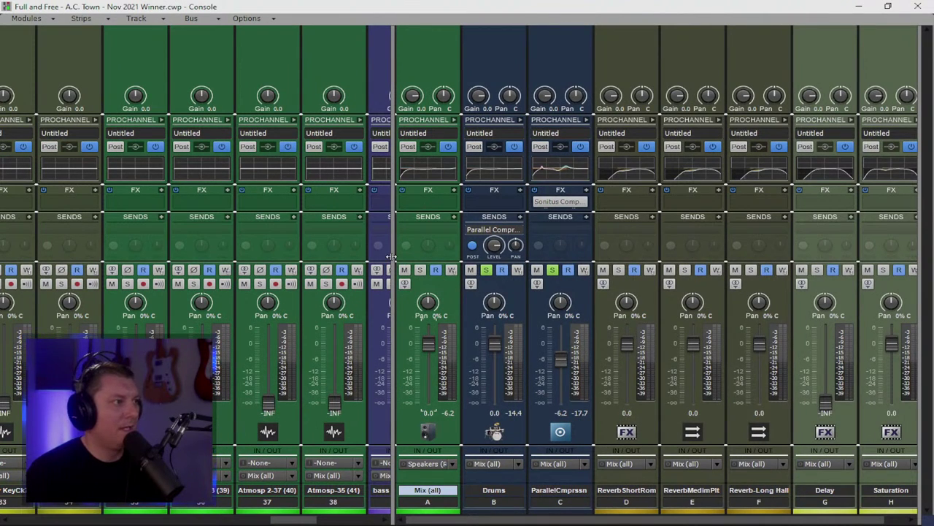
Step: Balance the drum faders during playback: snare-2 at about -2.4 dB, bass D-1 at -5.8 dB, and hats-5 at -3.8 dB
left_click_drag(391, 257, 923, 325)
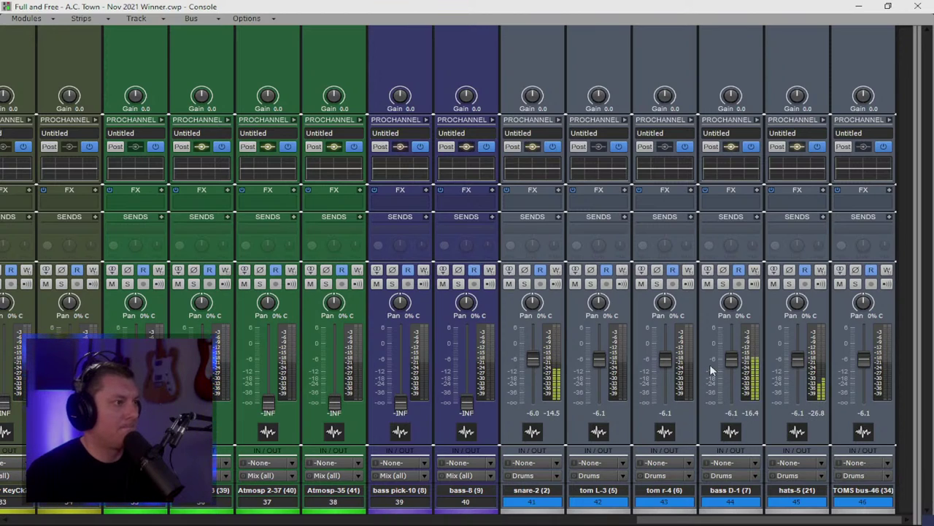
left_click_drag(729, 362, 728, 360)
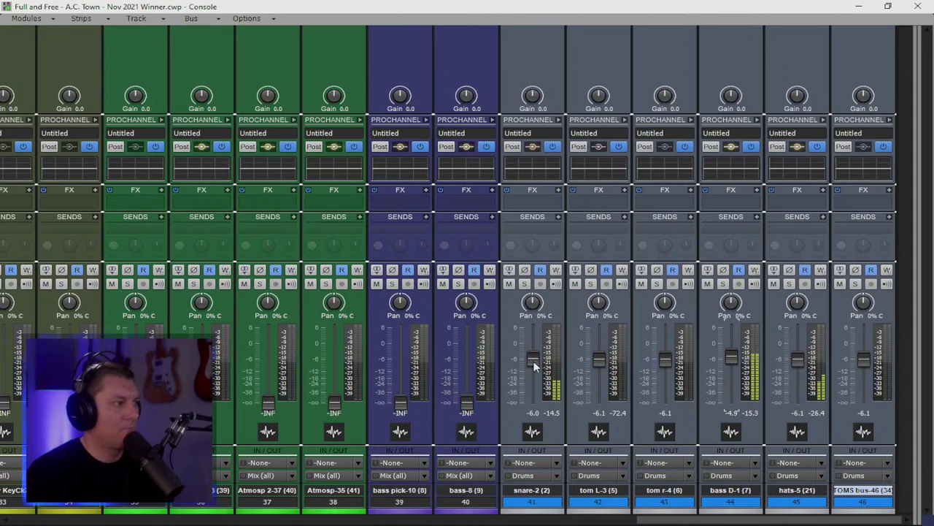
left_click_drag(533, 357, 532, 350)
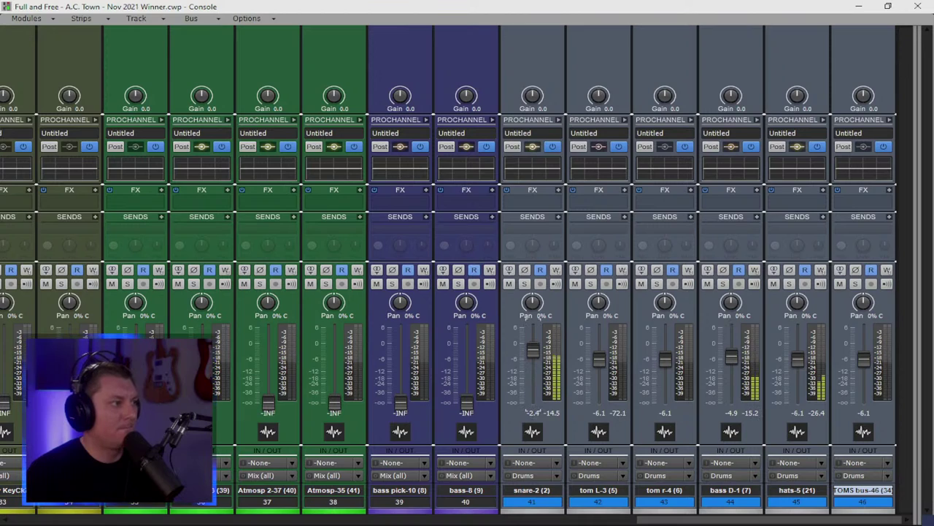
mouse_move(794, 363)
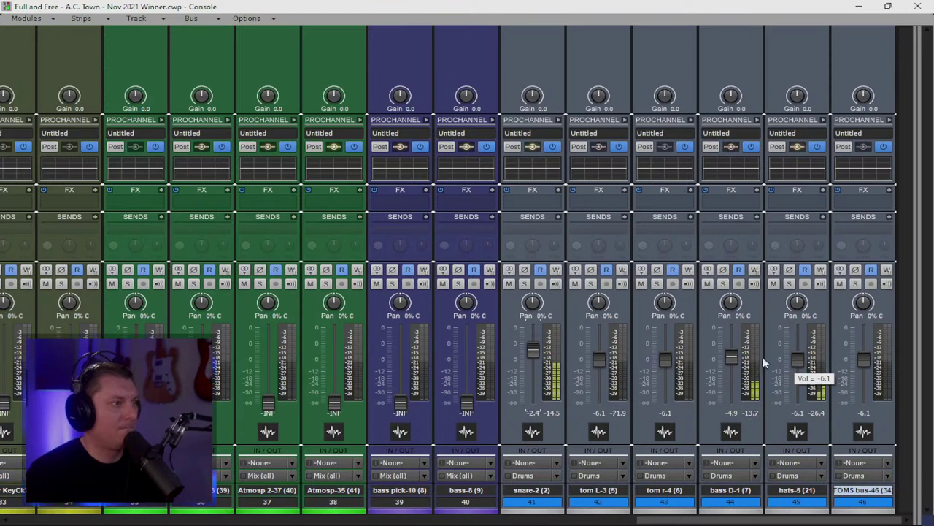
left_click_drag(732, 355, 731, 357)
mouse_move(788, 355)
left_mouse_down()
mouse_move(788, 346)
mouse_move(797, 355)
left_mouse_up()
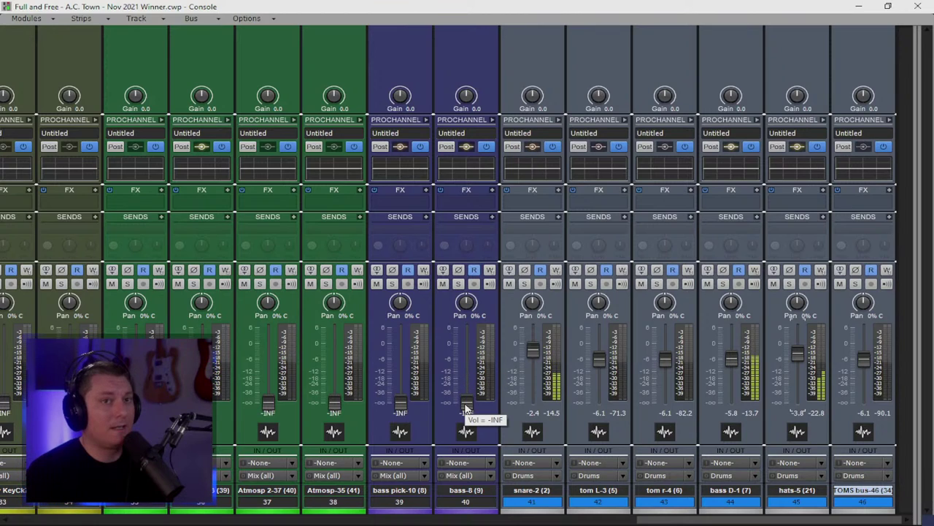
Step: Raise the bass-8 fader to about -3.1 dB and the bass pick-10 fader to about -5.4 dB
left_click_drag(466, 411, 465, 352)
left_click_drag(400, 403, 400, 353)
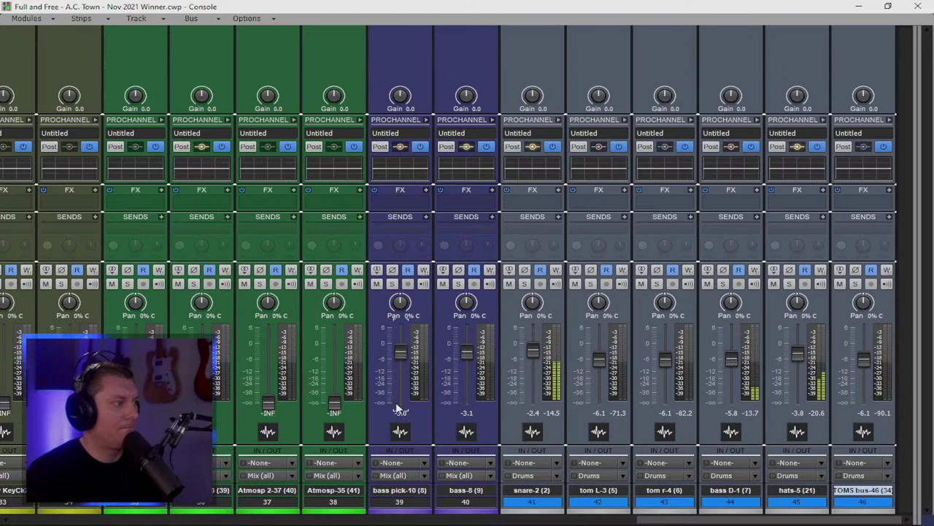
scroll(402, 411, "down", 2)
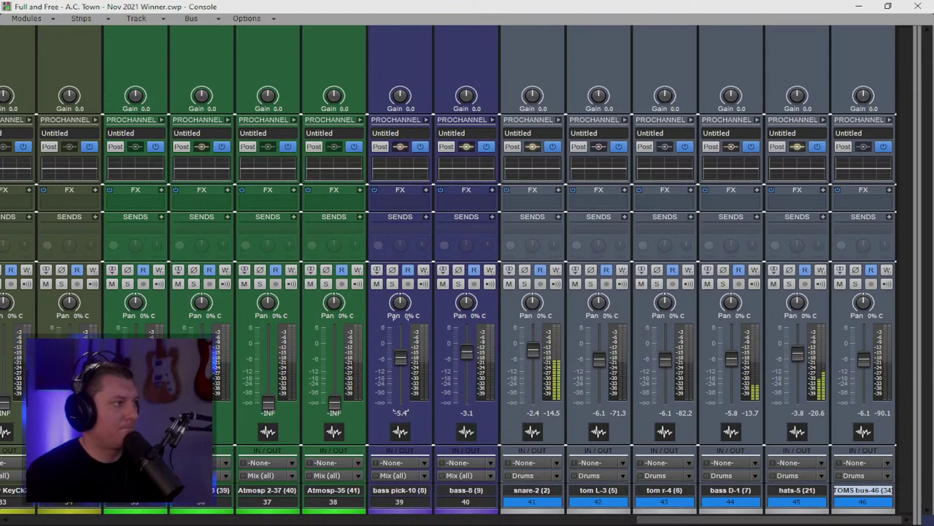
Step: Expand the bass pick-10 and bass-8 tracks in the track view to examine their waveforms
left_click(860, 10)
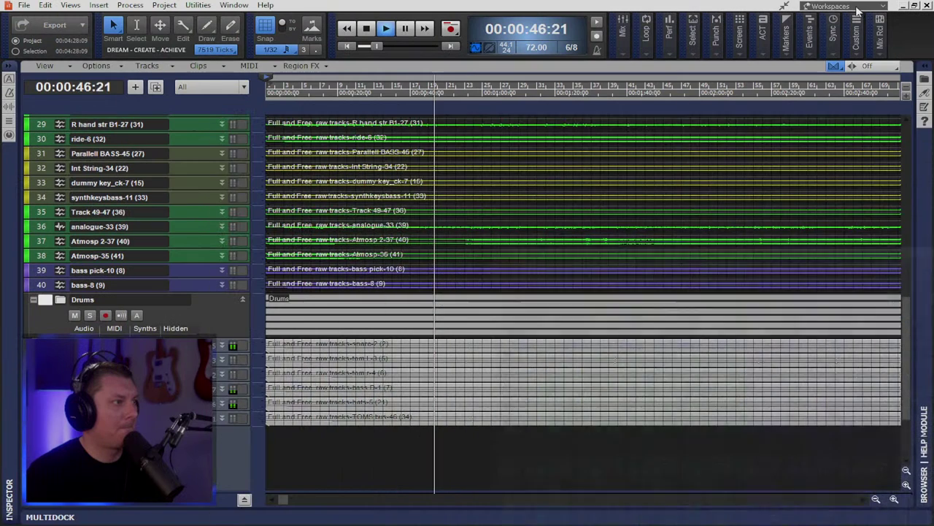
left_click(222, 270)
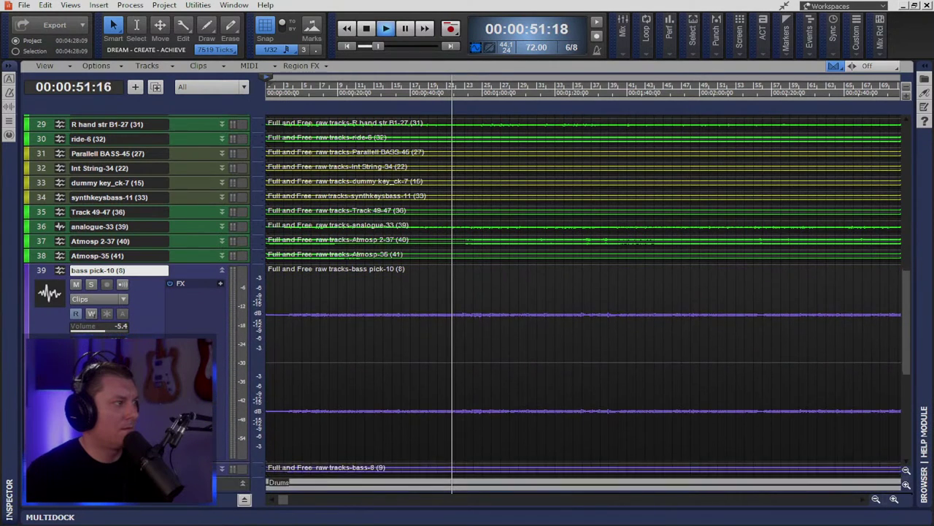
left_click_drag(204, 394, 198, 470)
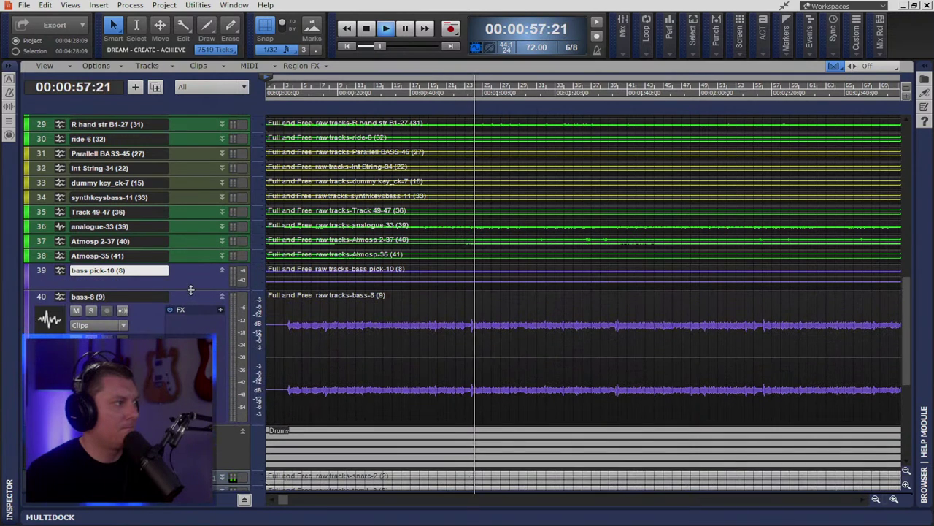
Step: Enlarge the bass pick-10 track and solo it briefly during playback to hear it on its own
left_click_drag(176, 290, 175, 325)
left_click(90, 284)
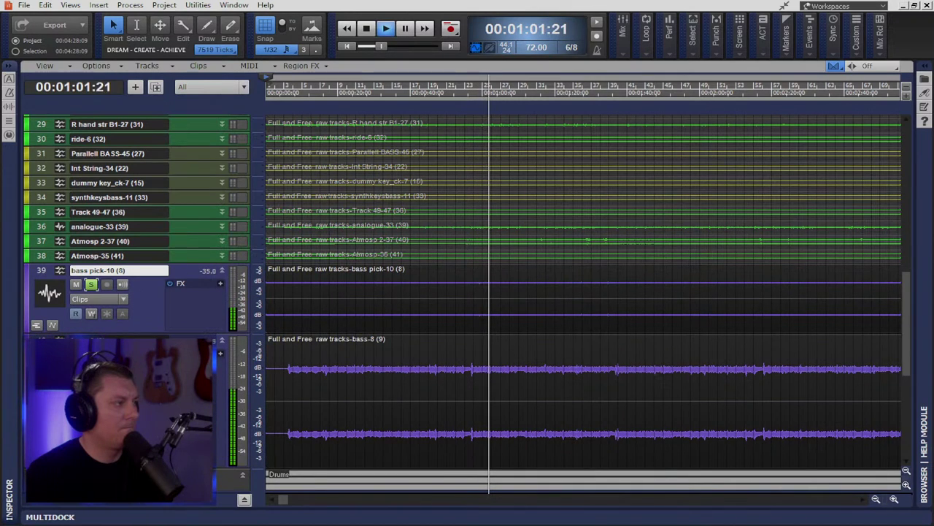
left_click(91, 284)
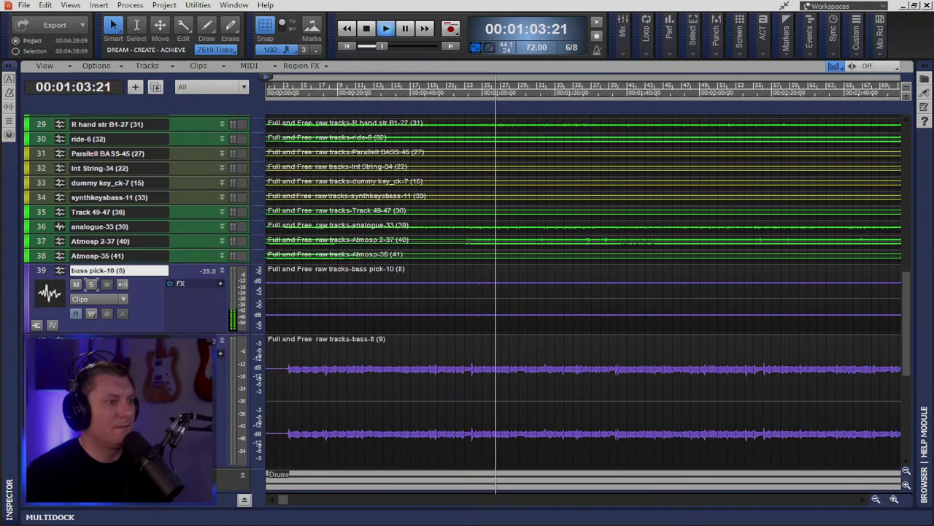
Step: Reveal the buses in the console, unsolo Drums and ParallelCmprssn, and collapse the bus area again
key("alt+2")
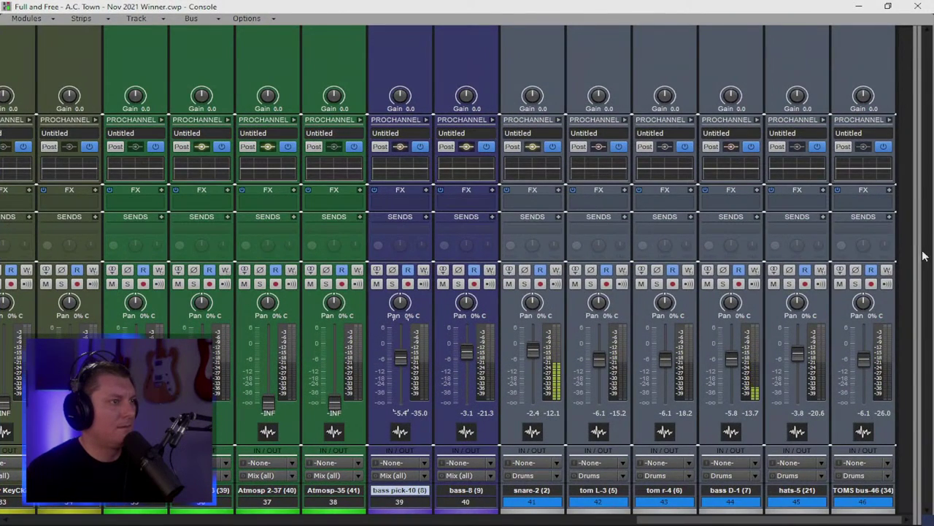
left_click_drag(914, 248, 539, 249)
left_click(629, 271)
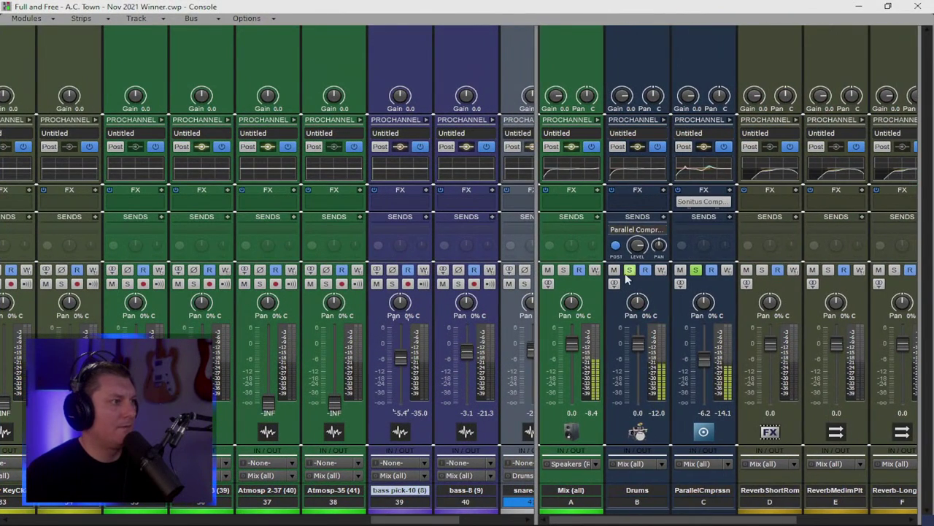
left_click(696, 270)
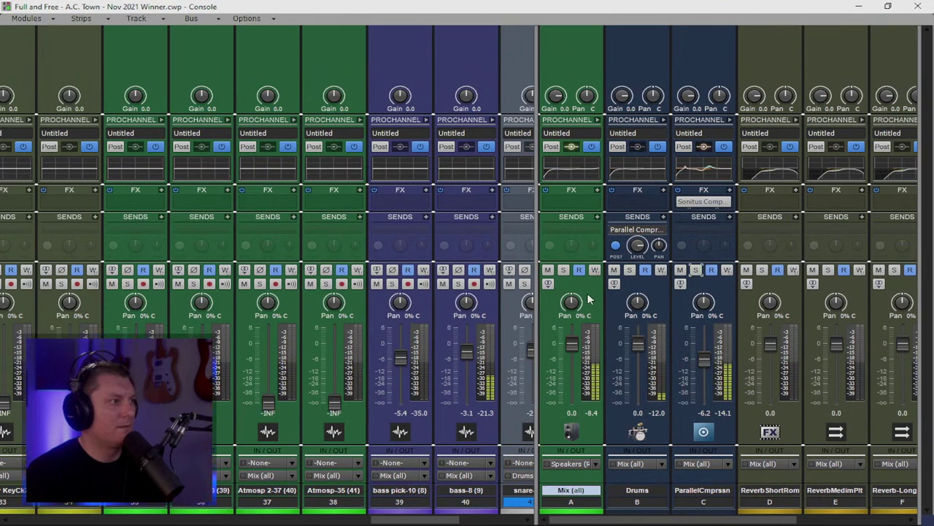
left_click_drag(535, 289, 896, 292)
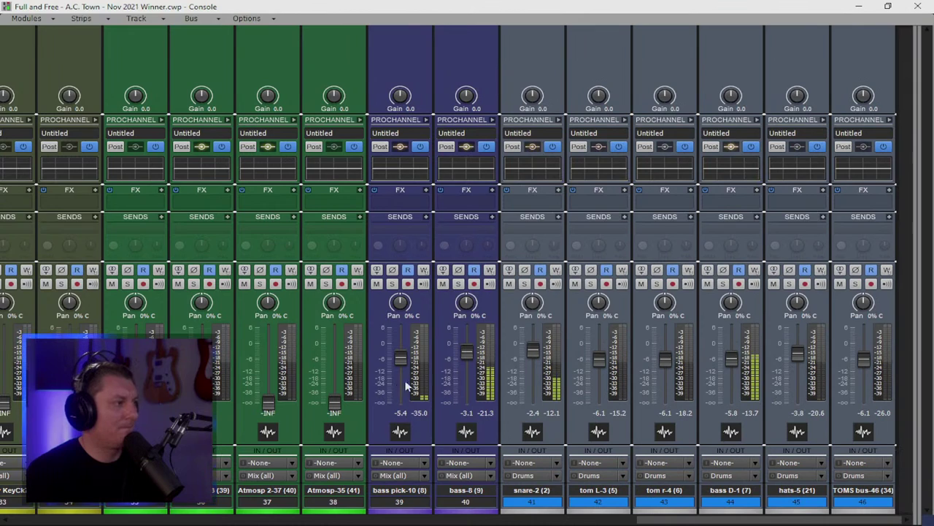
Step: Raise the bass-8 fader to about -0.3 dB and the bass pick-10 fader to about 0.9 dB, and save the project
left_click_drag(464, 356, 465, 346)
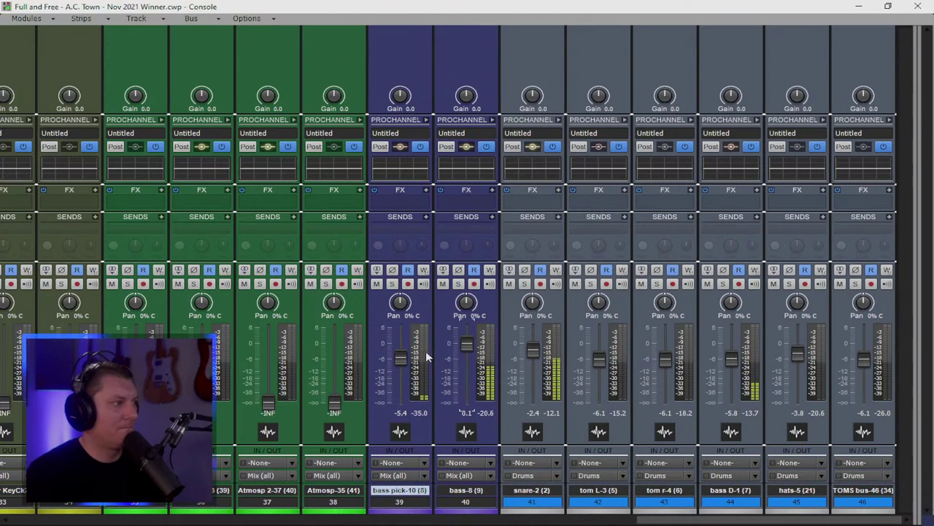
left_click_drag(400, 356, 400, 341)
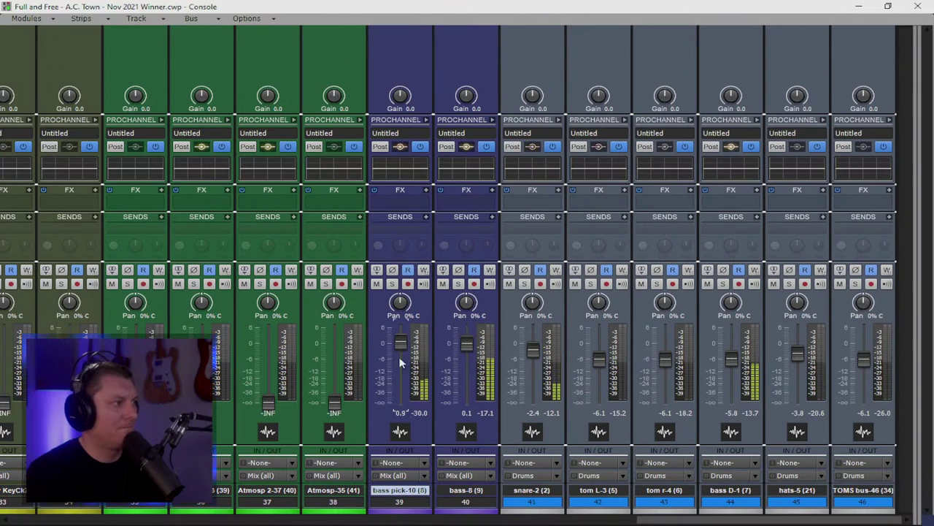
mouse_move(463, 350)
left_mouse_down()
mouse_move(462, 358)
mouse_move(467, 348)
left_mouse_up()
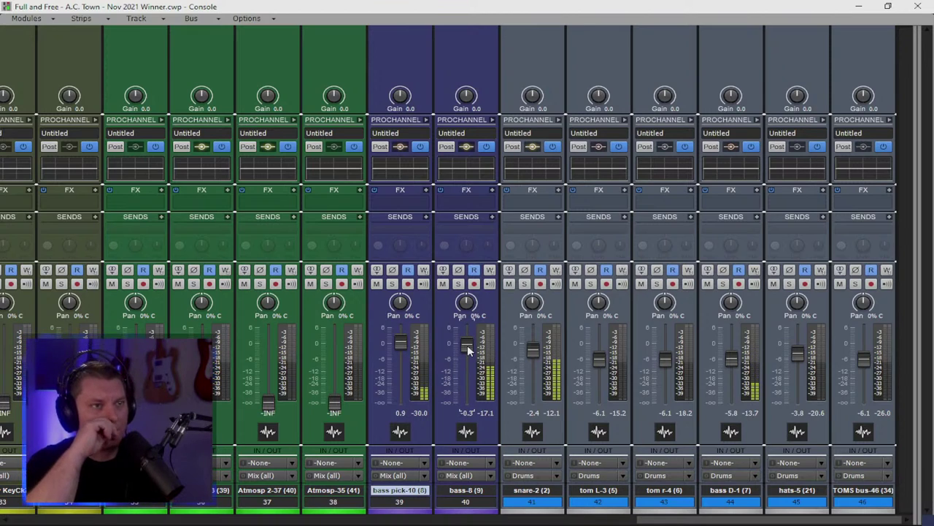
key("ctrl+s")
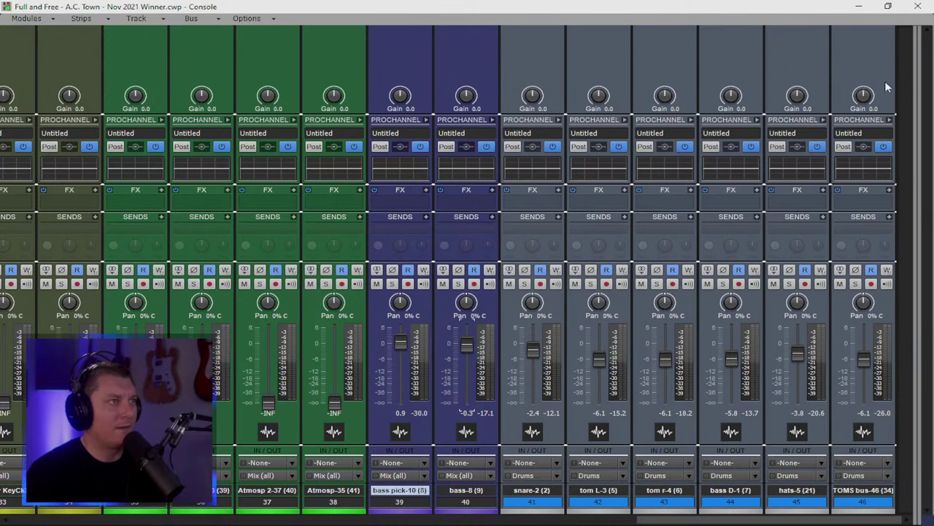
Step: Magnify the bass-8 waveform's amplitude in the track view, and play bass pick-10 soloed from about 10 seconds
left_click(859, 8)
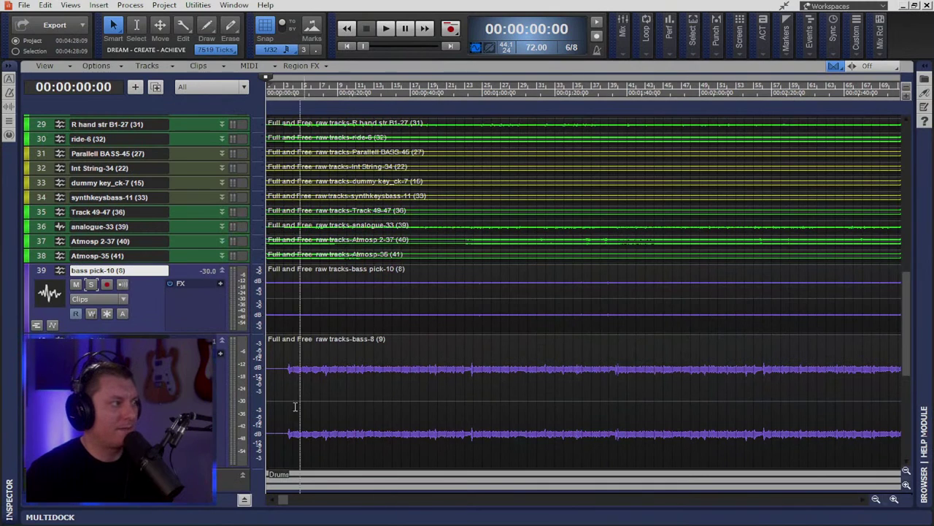
mouse_move(260, 387)
left_mouse_down()
mouse_move(262, 349)
mouse_move(264, 374)
left_mouse_up()
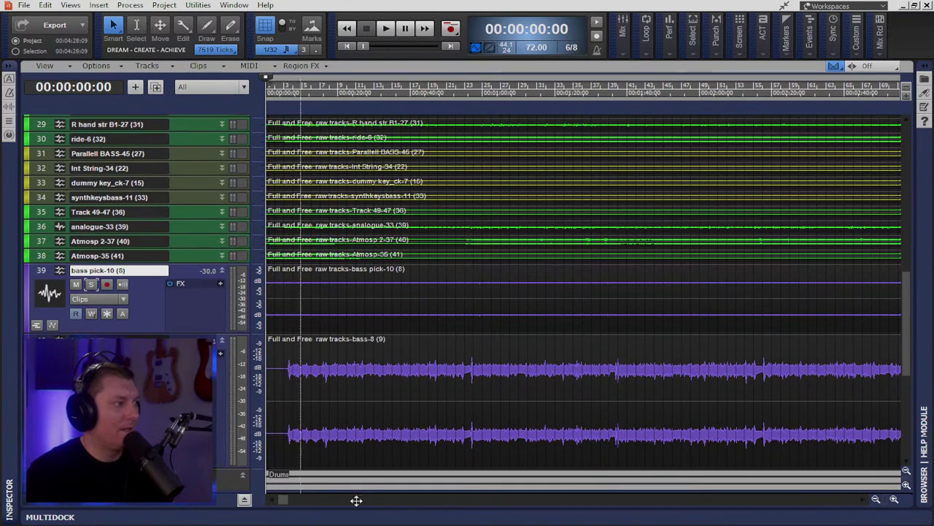
key("alt+2")
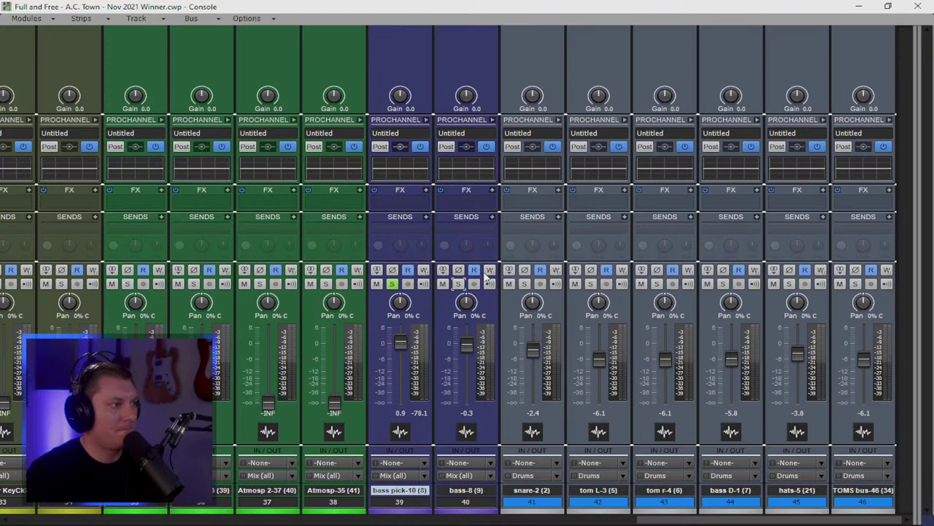
left_click(859, 6)
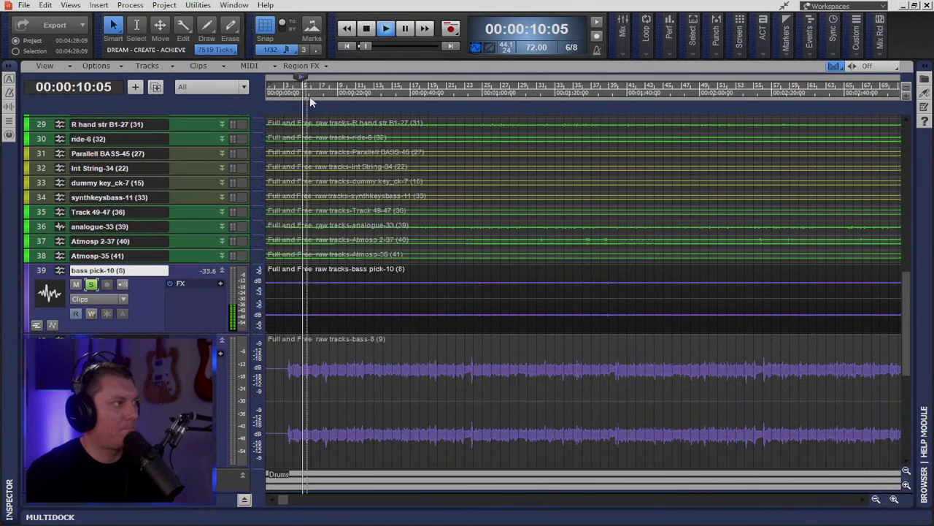
key("alt+2")
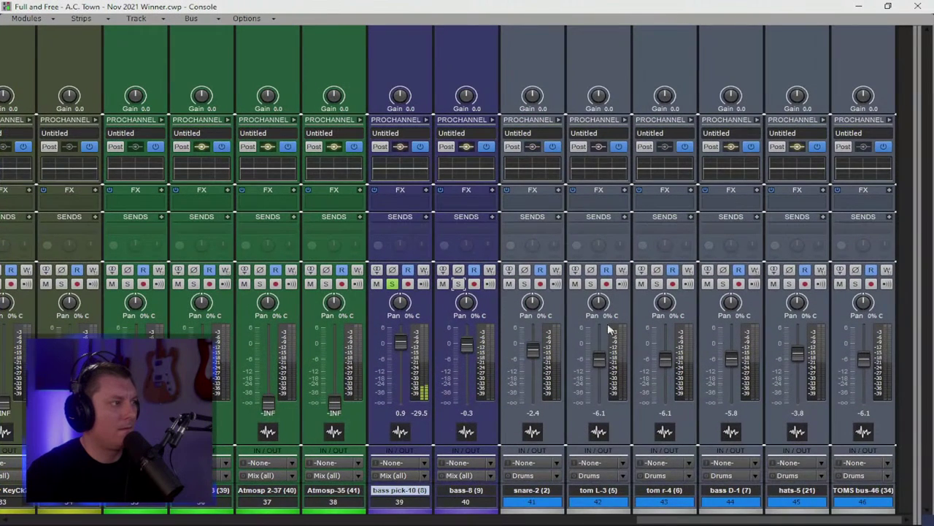
Step: Try bass pick-10 with an input gain of 18.0 dB alongside a soloed bass-8 with its fader at 6.0 dB
left_click_drag(400, 95, 400, 92)
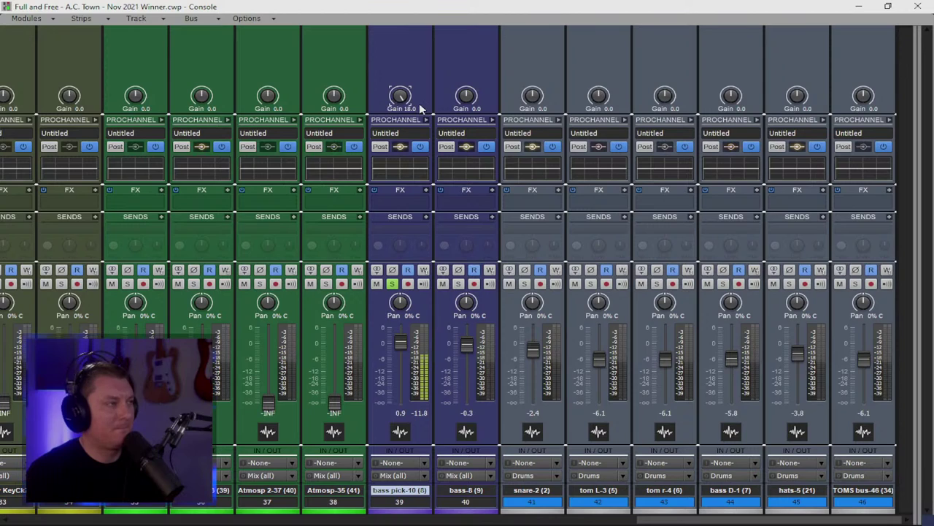
mouse_move(402, 102)
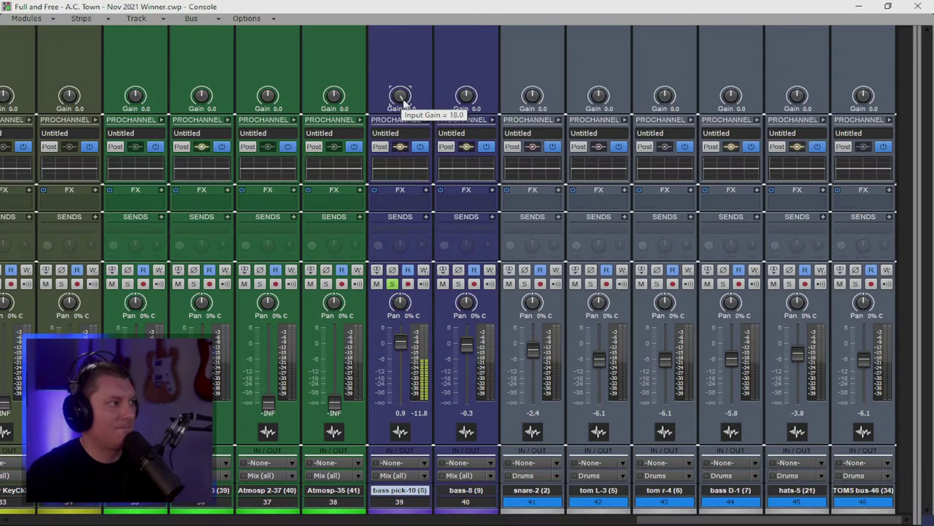
left_click(458, 284)
key("space")
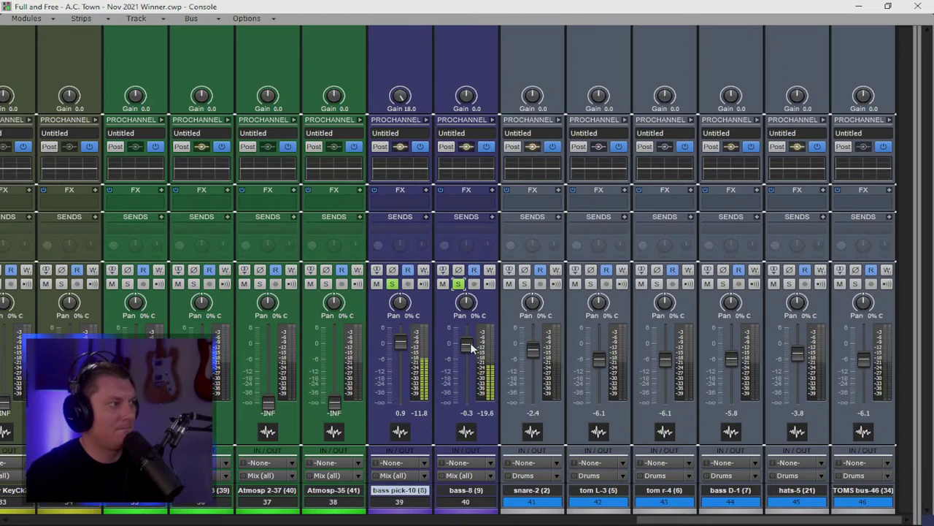
left_click_drag(466, 346, 466, 328)
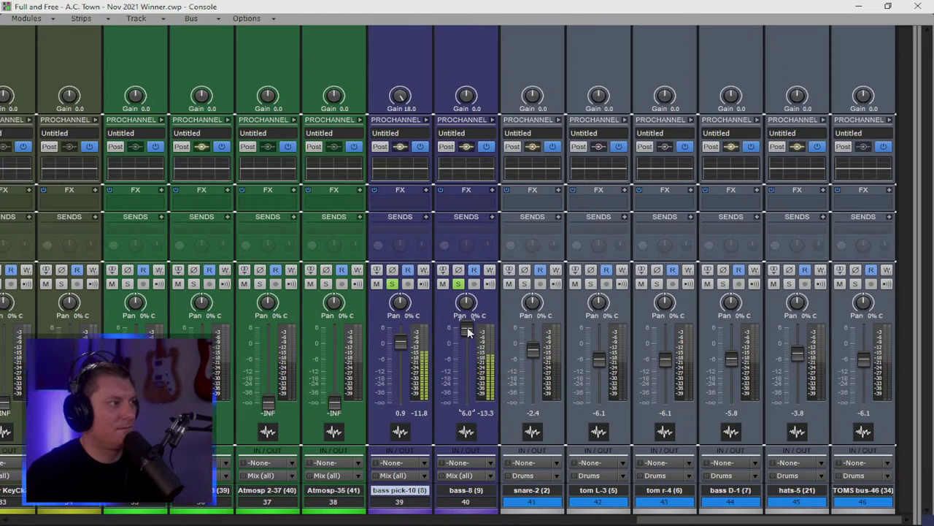
Step: Reset the bass pick-10 input gain to 0.0 and lower the bass-8 and bass pick-10 faders to about -5.7 dB
double_click(400, 95)
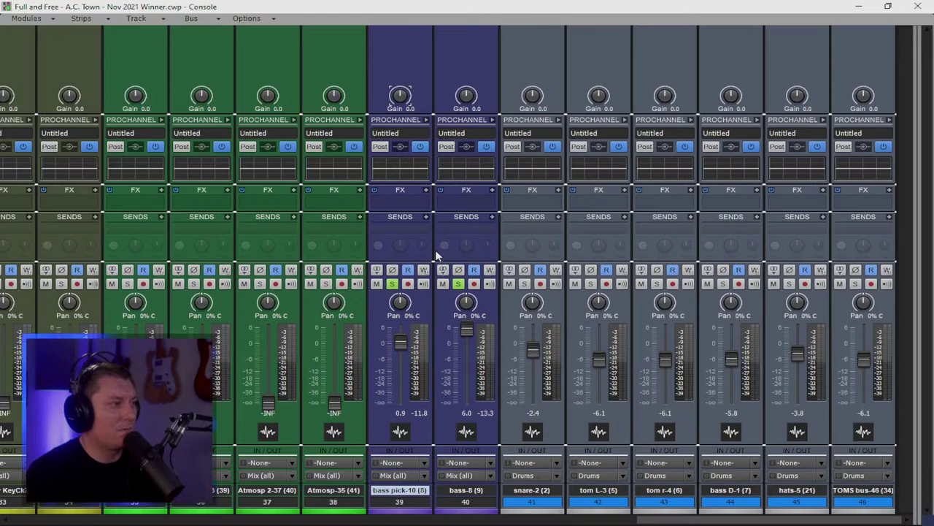
left_click_drag(467, 332, 467, 358)
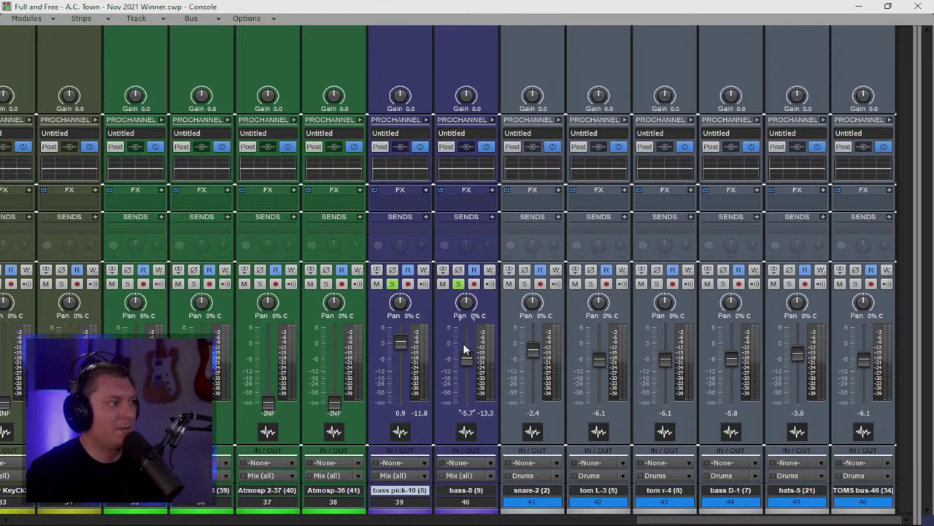
left_click_drag(400, 342, 400, 354)
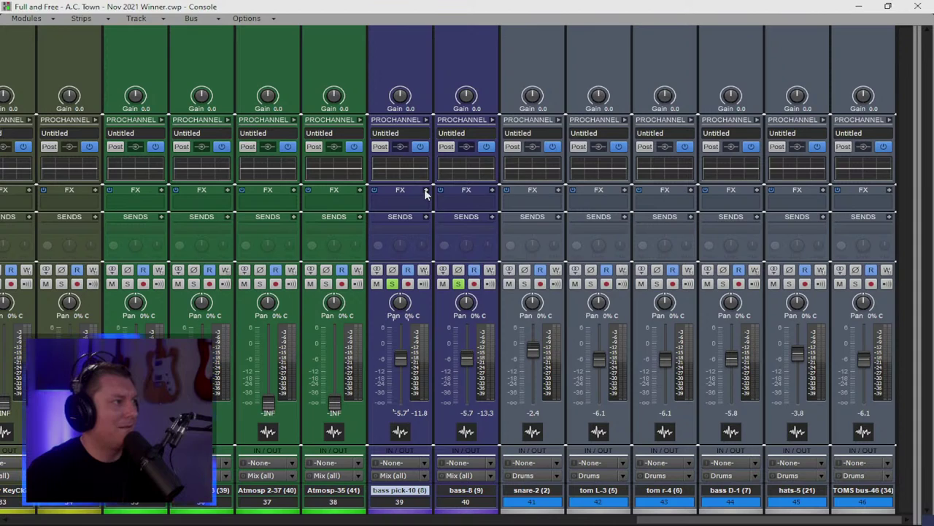
Step: Insert the CA-2A compressor into the effects rack of the bass pick-10 track
right_click(429, 194)
mouse_move(444, 203)
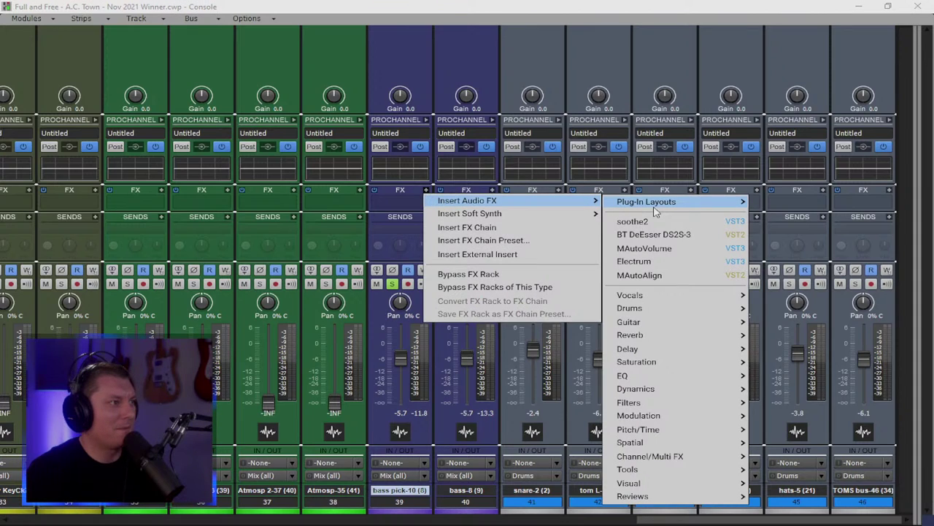
mouse_move(657, 297)
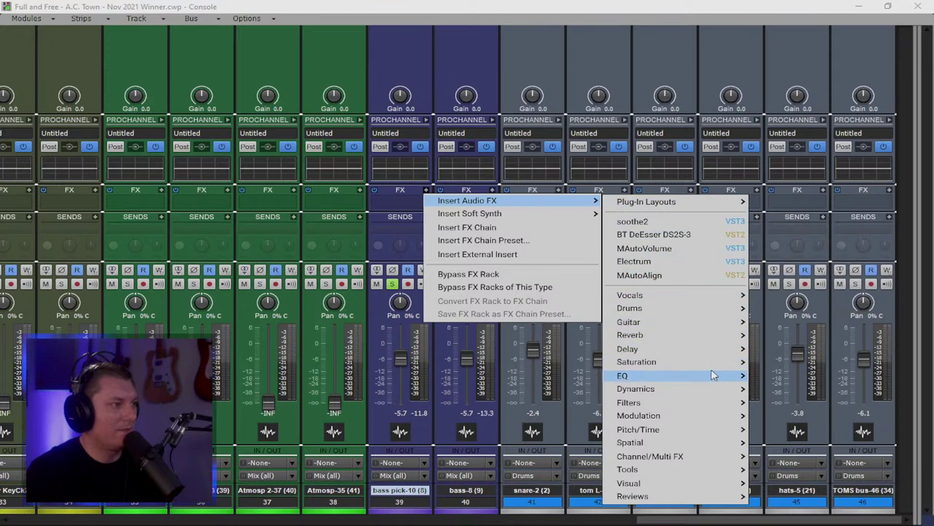
mouse_move(718, 393)
mouse_move(778, 388)
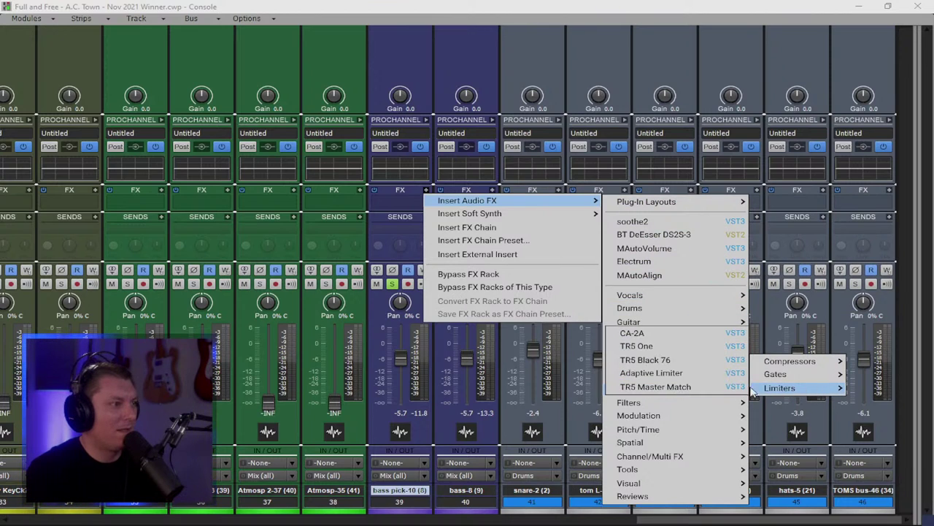
left_click(667, 333)
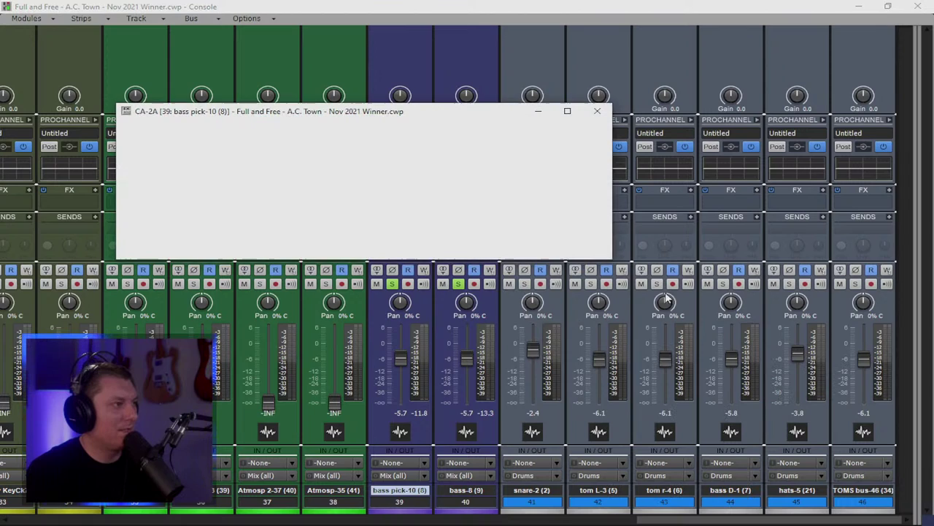
Step: Set the CA-2A on bass pick-10 to a gain of about 100 and a peak reduction of about 80, and close it
mouse_move(213, 219)
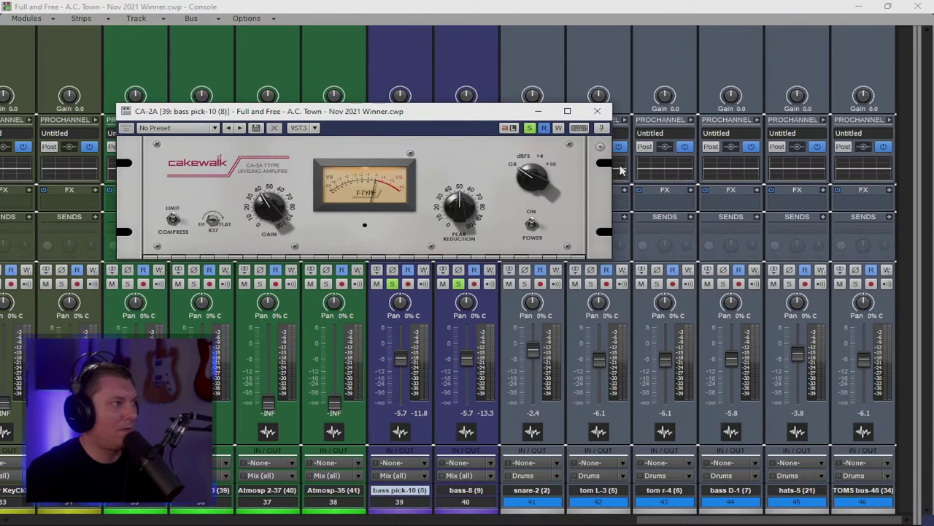
mouse_move(269, 203)
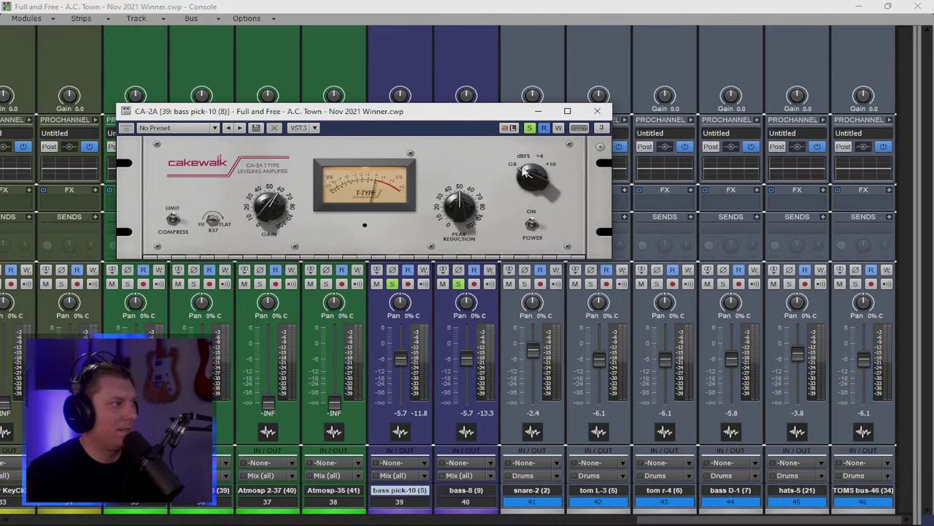
left_click_drag(476, 119, 549, 217)
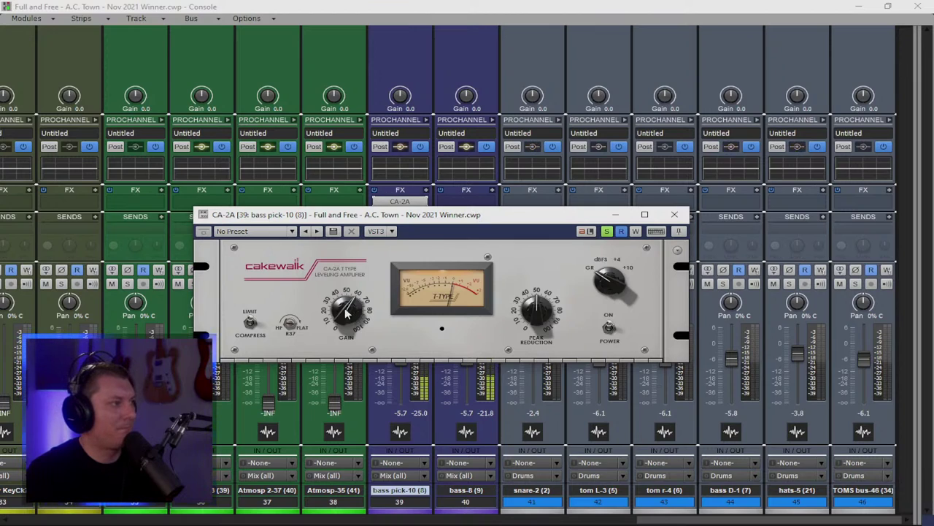
mouse_move(335, 289)
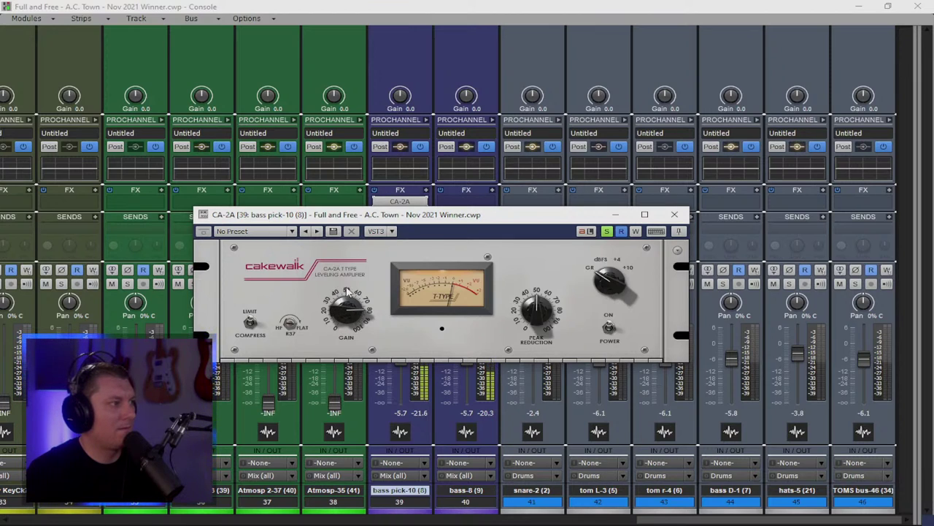
left_click_drag(358, 312, 360, 305)
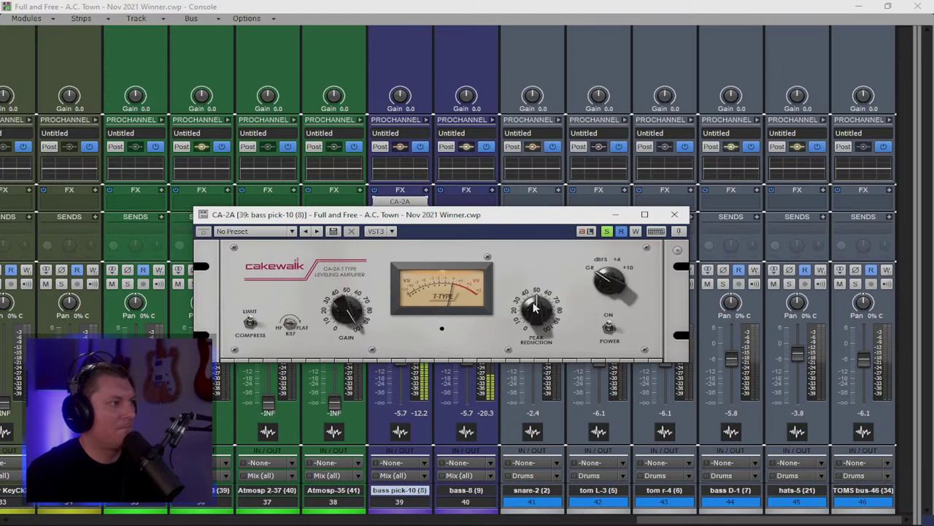
mouse_move(535, 307)
left_click_drag(535, 306, 535, 264)
left_click_drag(533, 311, 534, 299)
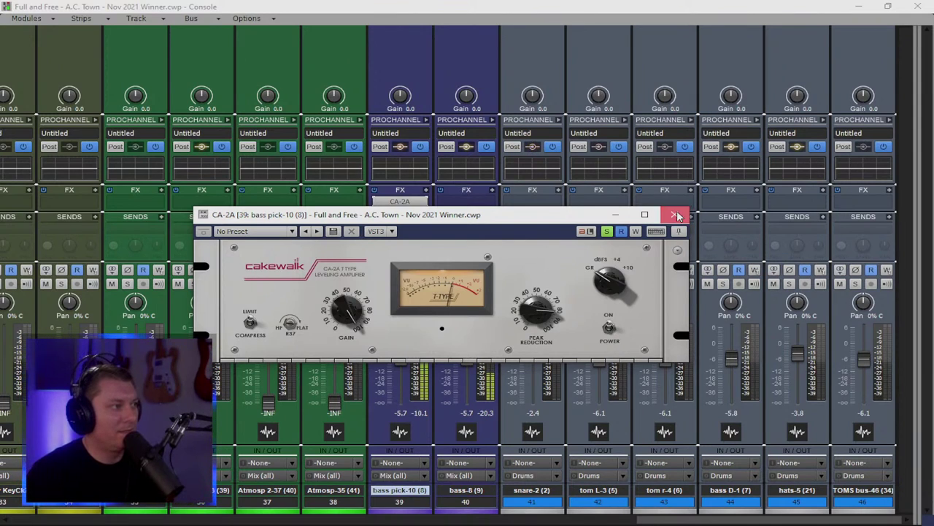
left_click(675, 215)
Step: Rebalance bass pick-10 against bass-8 by trying its fader at about 0.2 dB and settling at about -5.9 dB
scroll(400, 355, "up", 6)
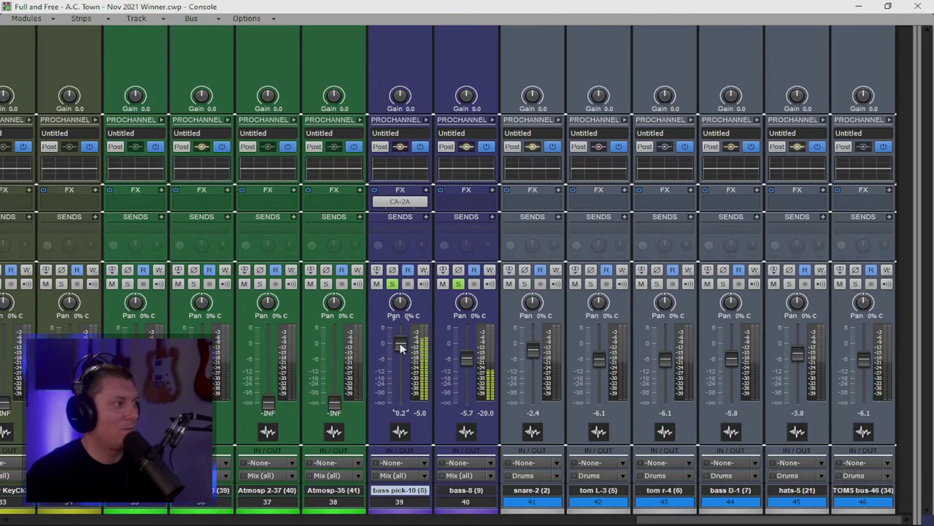
left_click_drag(400, 347, 400, 357)
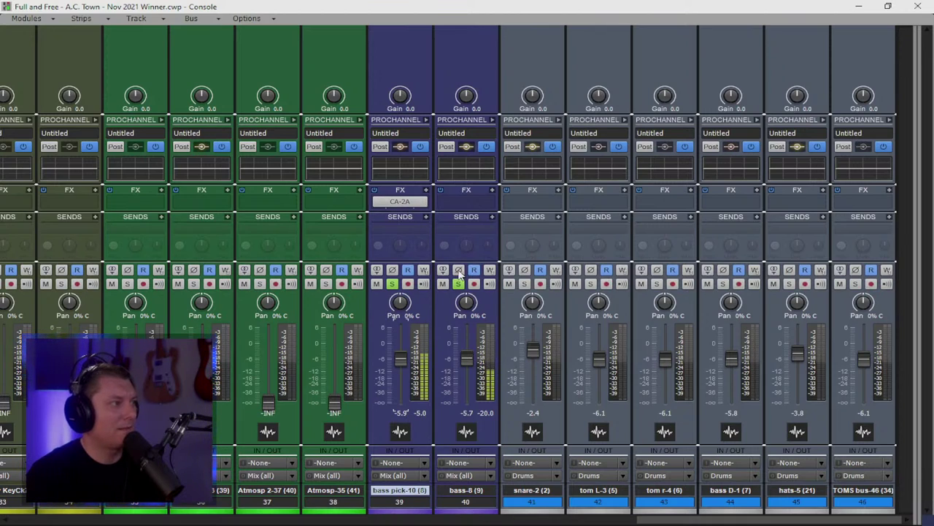
Step: Insert the CA-2A compressor into the effects rack of the bass-8 track and position its window clear of the bass meters
right_click(464, 202)
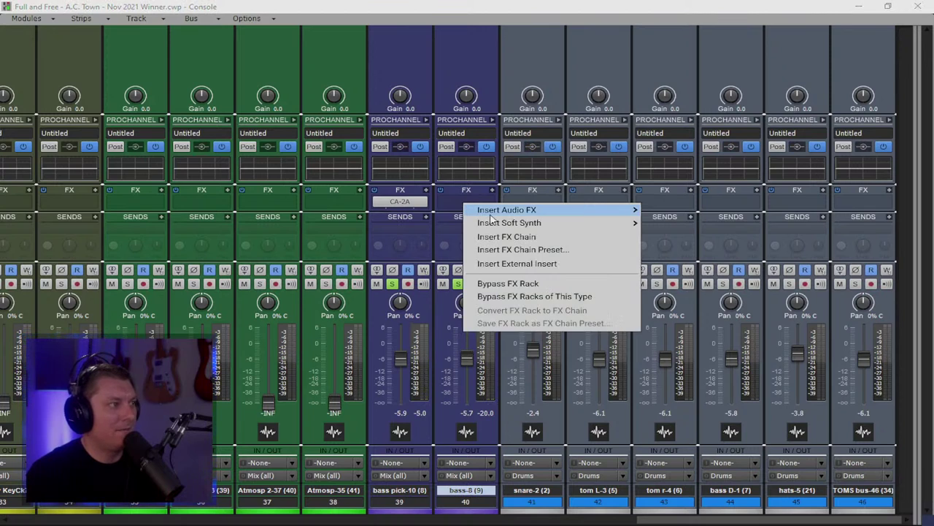
mouse_move(491, 214)
left_click(667, 230)
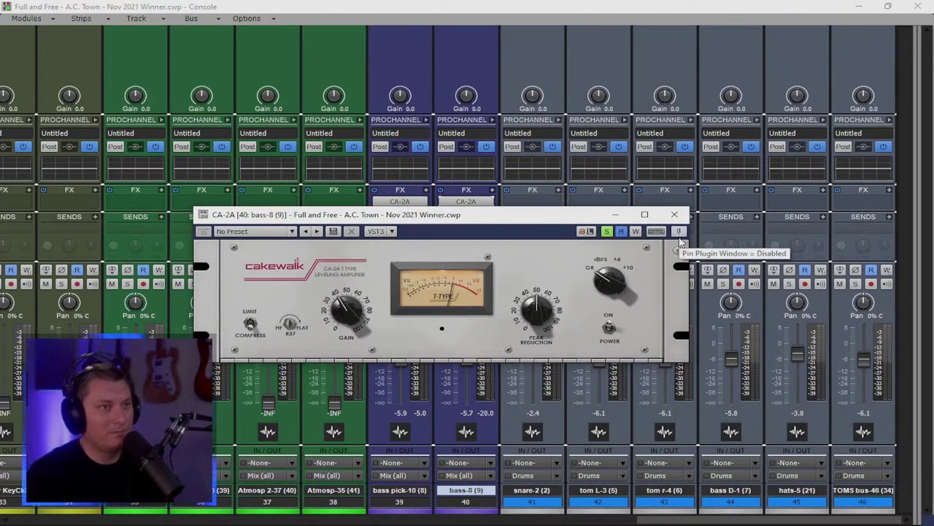
left_click_drag(460, 215, 599, 130)
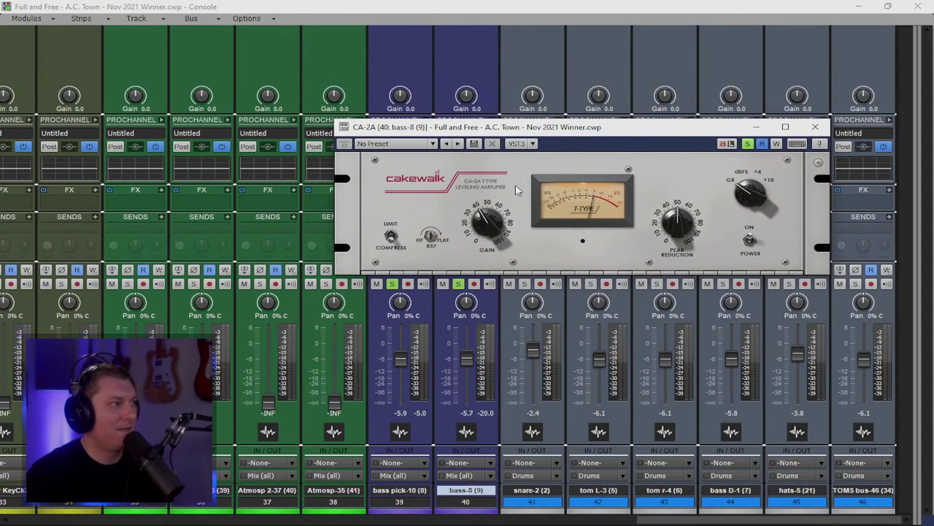
Step: Set the CA-2A on bass-8 to a gain of about 60 and a peak reduction of about 59.5% during playback, and close it
key("space")
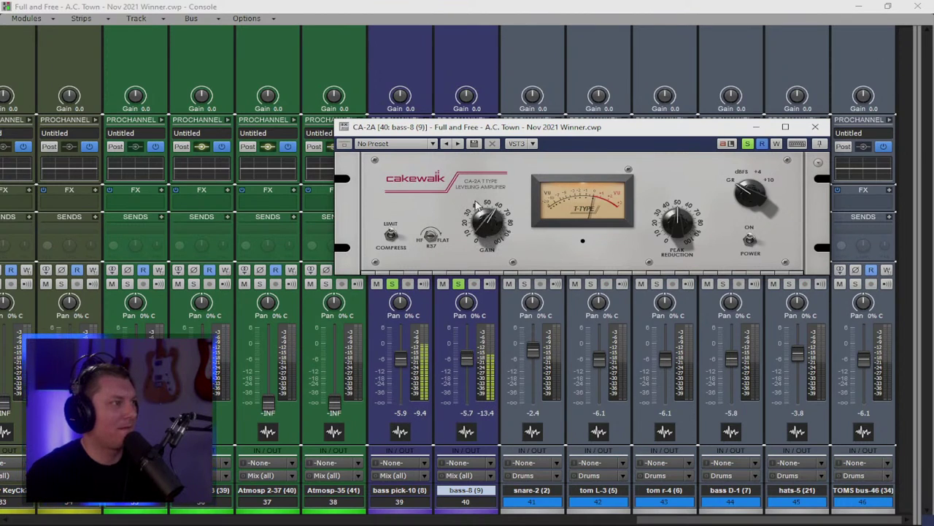
left_click_drag(674, 222, 675, 209)
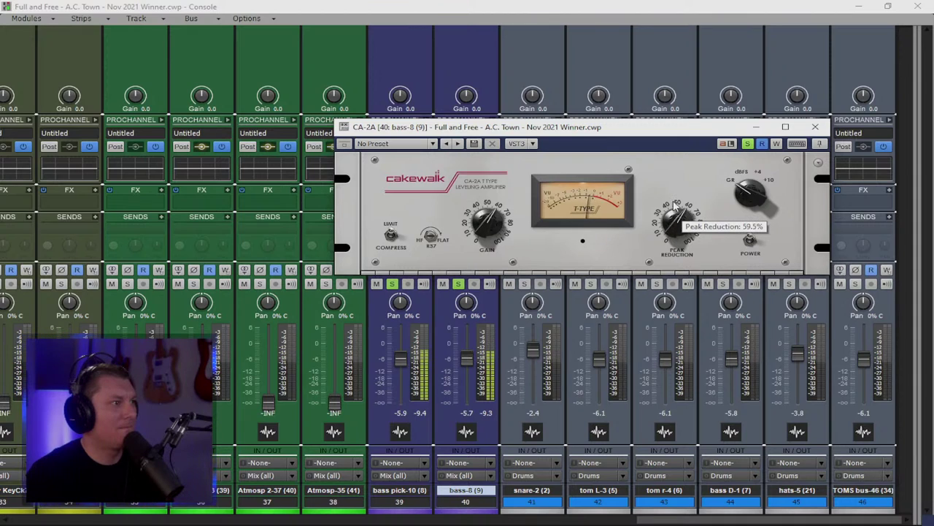
left_click(816, 127)
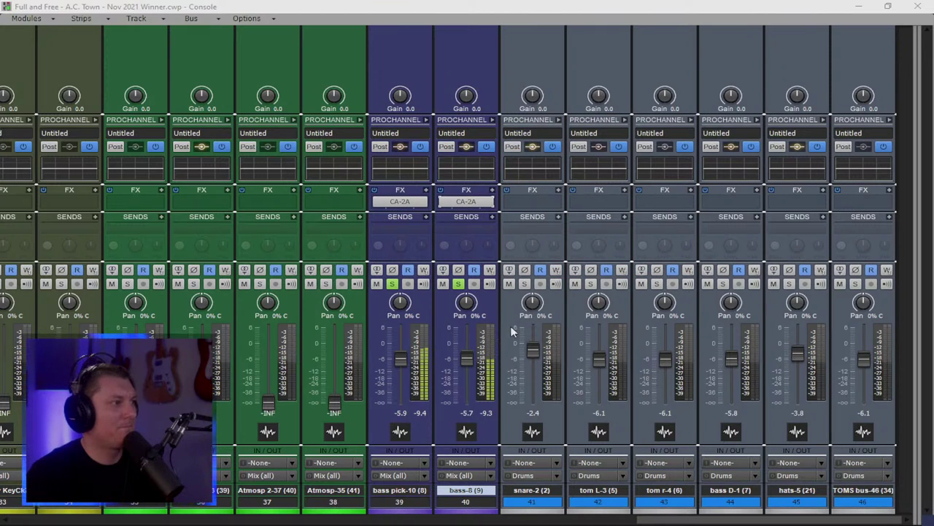
Step: Unsolo both bass tracks and lower bass pick-10 to about -7.9 dB and bass-8 to about -11.4 dB against the drums
left_click(458, 284)
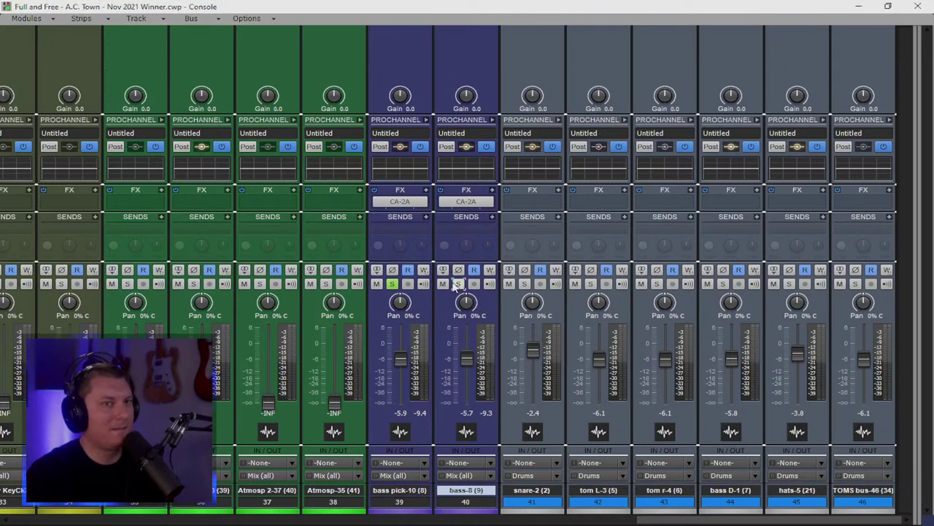
left_click(392, 284)
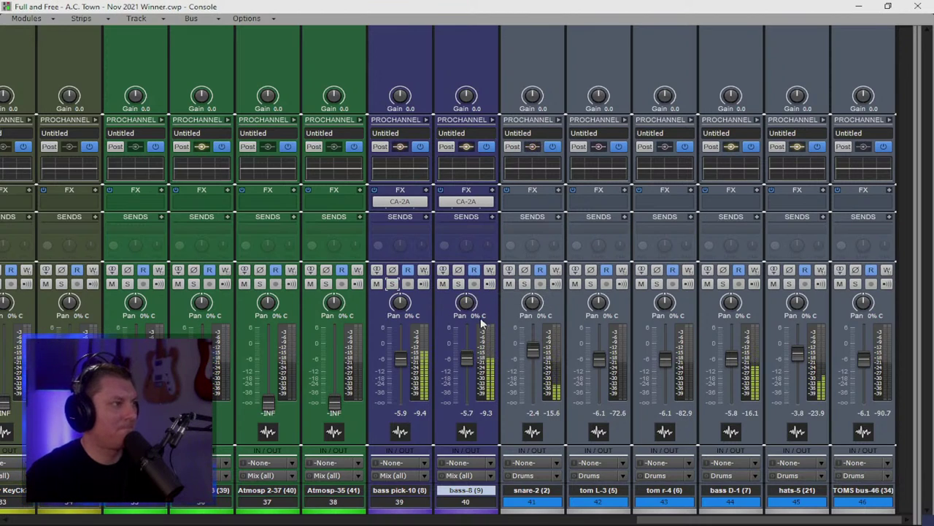
left_click_drag(468, 355, 466, 368)
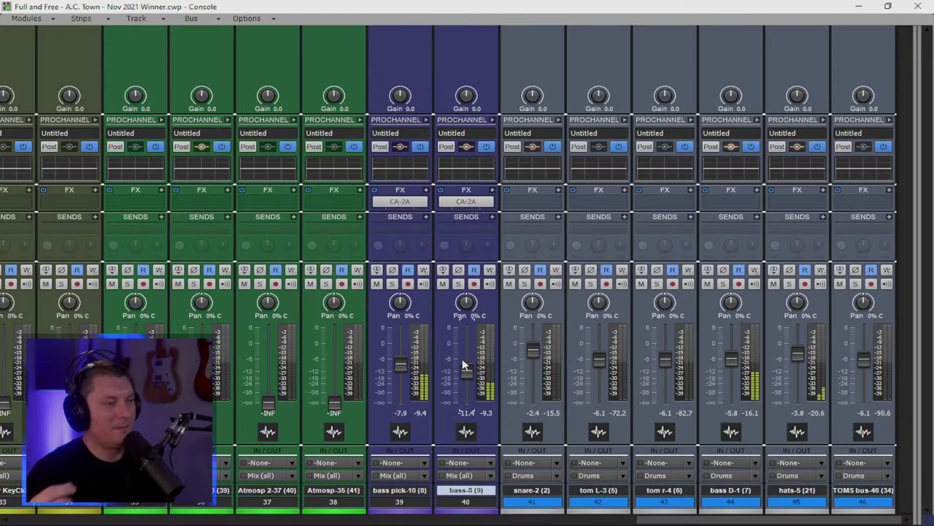
key("space")
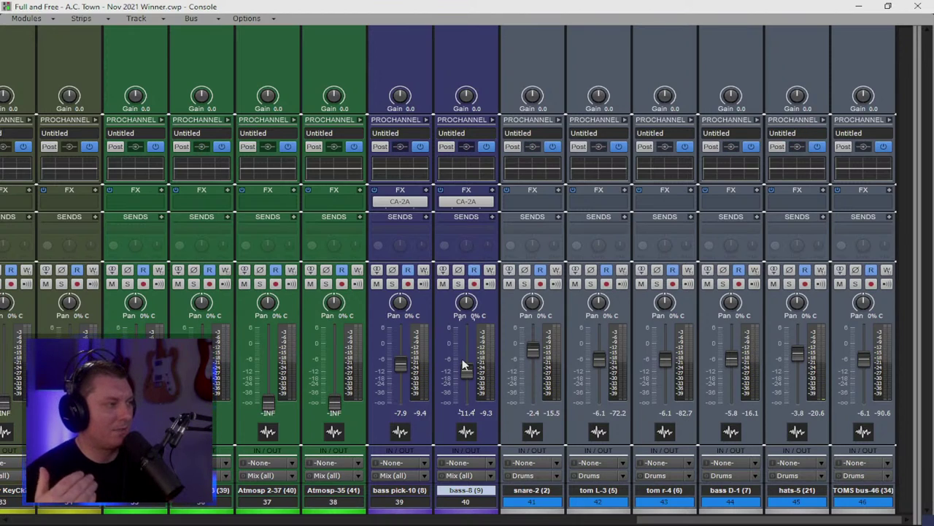
mouse_move(463, 365)
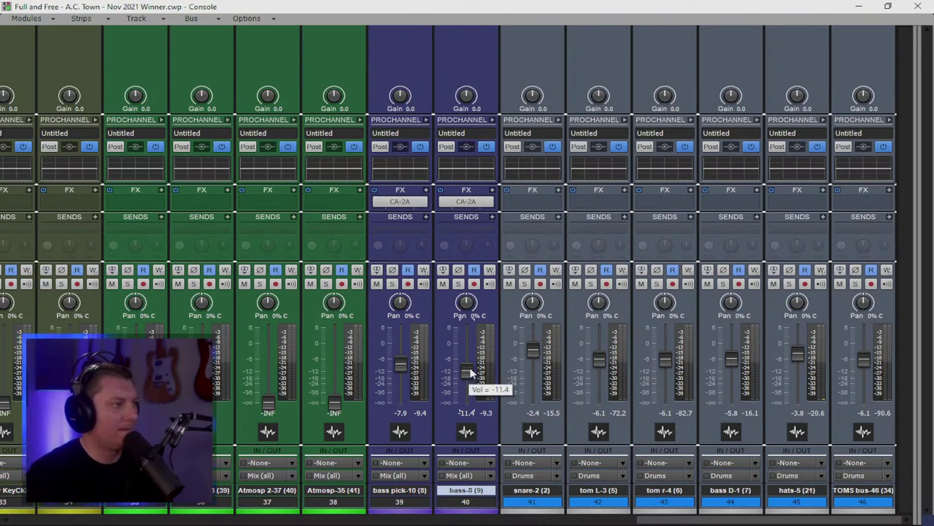
key("space")
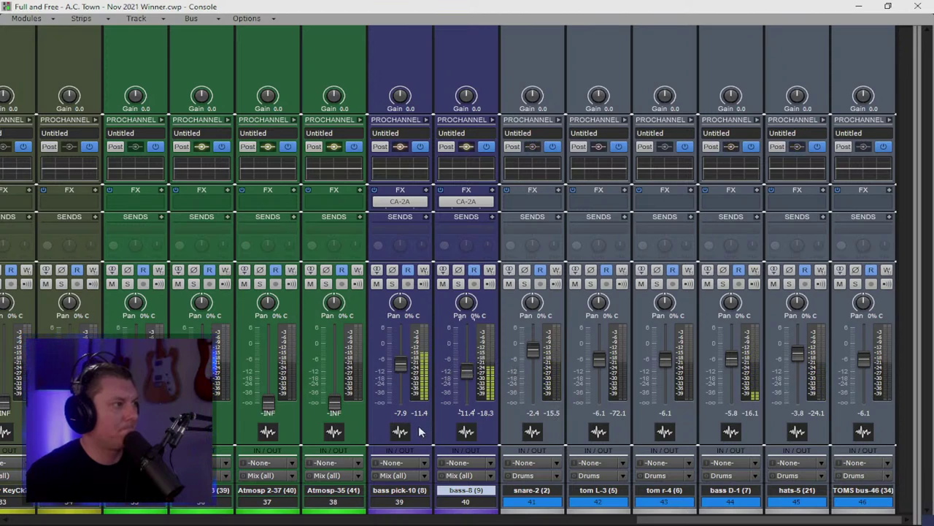
Step: Link the bass pick-10 and bass-8 faders in group W and lower them together to about -9.6 dB and -14.8 dB
left_click_drag(467, 501, 409, 502)
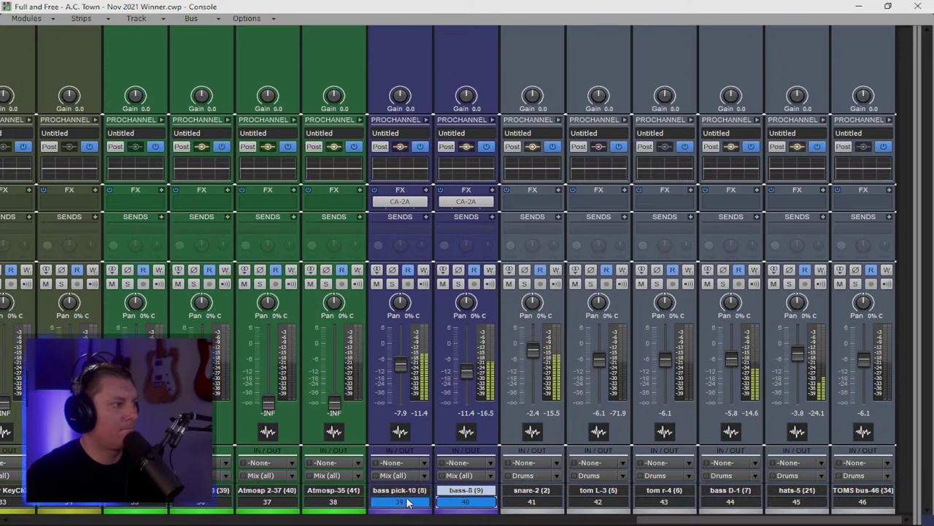
right_click(400, 365)
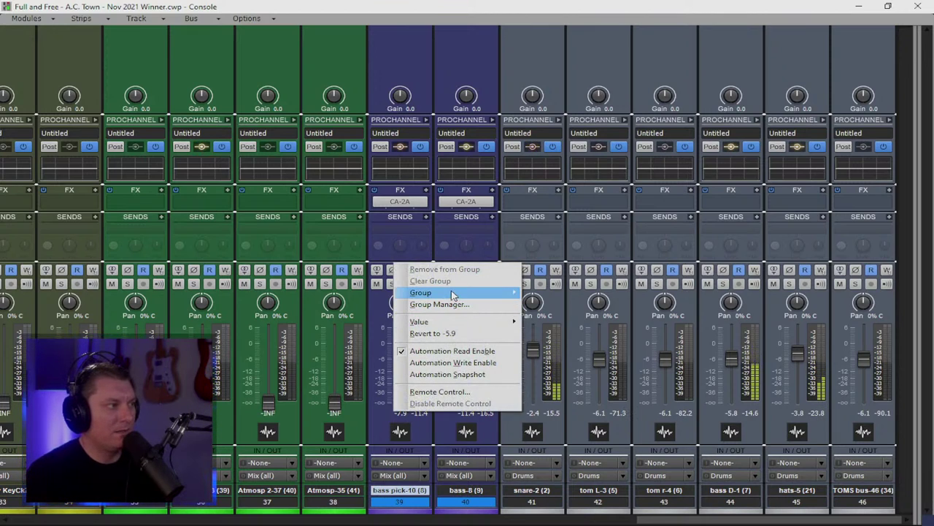
mouse_move(449, 293)
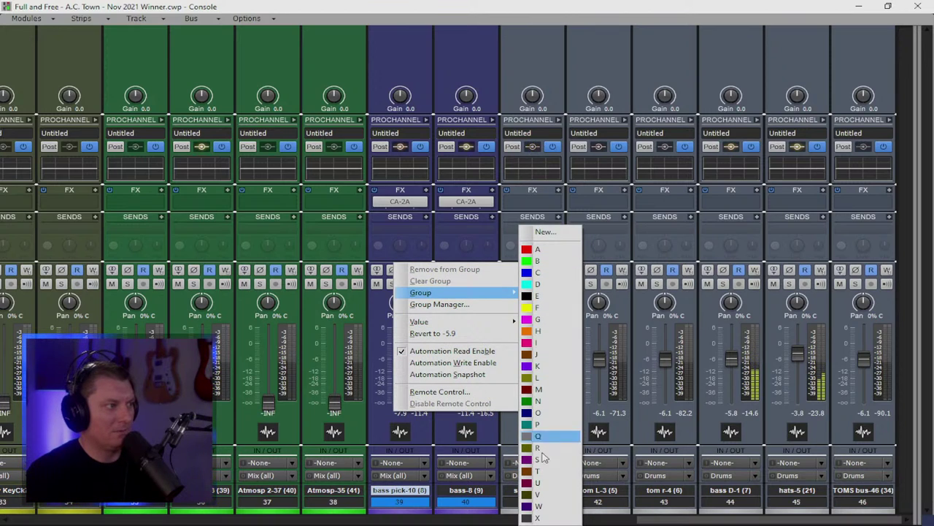
left_click(538, 504)
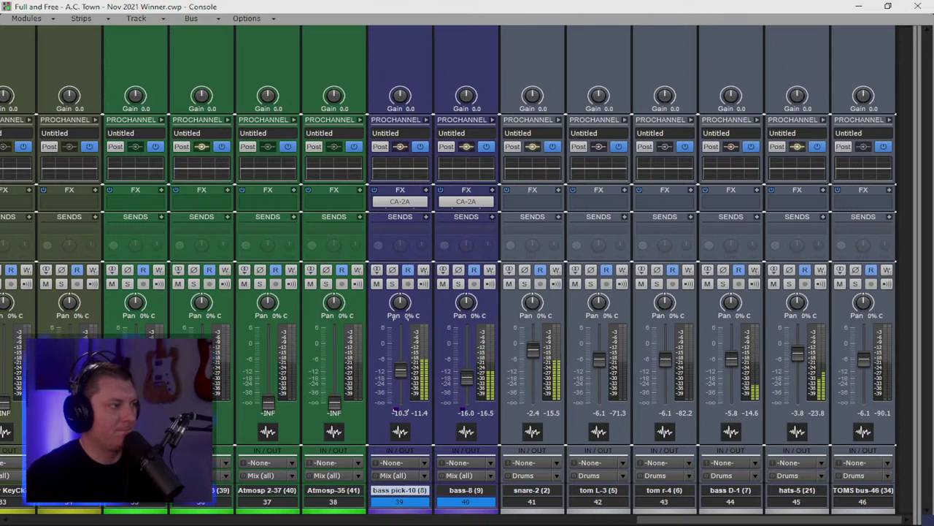
right_click(402, 371)
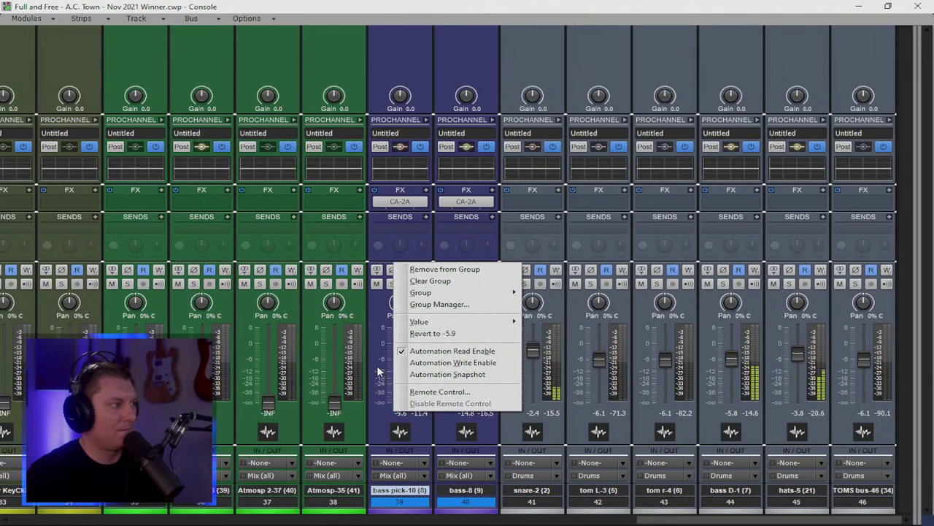
left_click(402, 371)
Step: Raise the Atmosp-35 and Track 49-47 faders to about -12.7 dB, Atmosp 2-37 to -12.1 dB, and analogue-33 to -2.9 dB
left_click_drag(334, 404, 334, 373)
left_click_drag(271, 413, 272, 372)
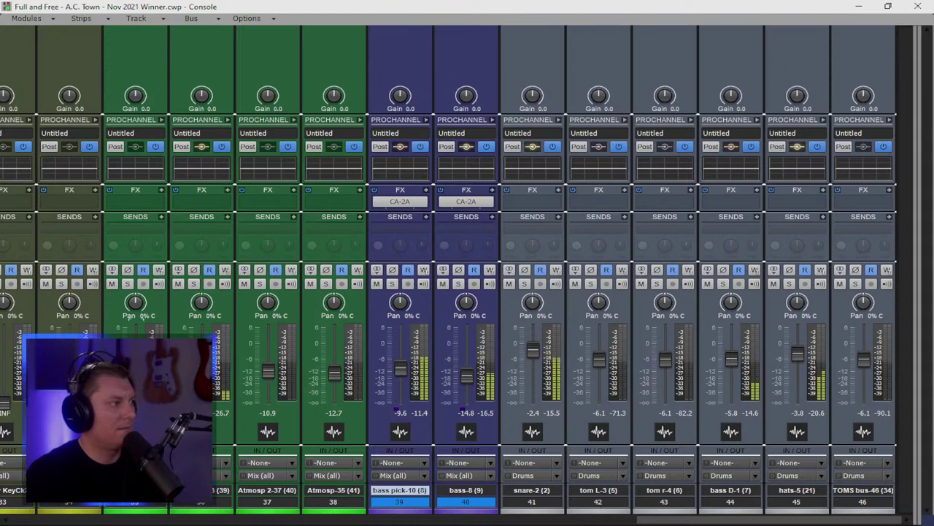
right_click(196, 263)
left_click(241, 374)
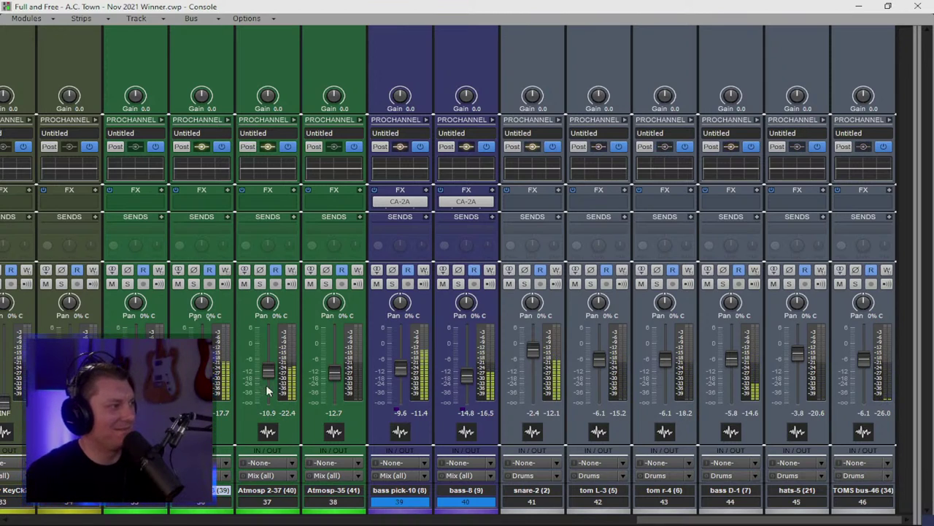
left_click_drag(265, 369, 268, 374)
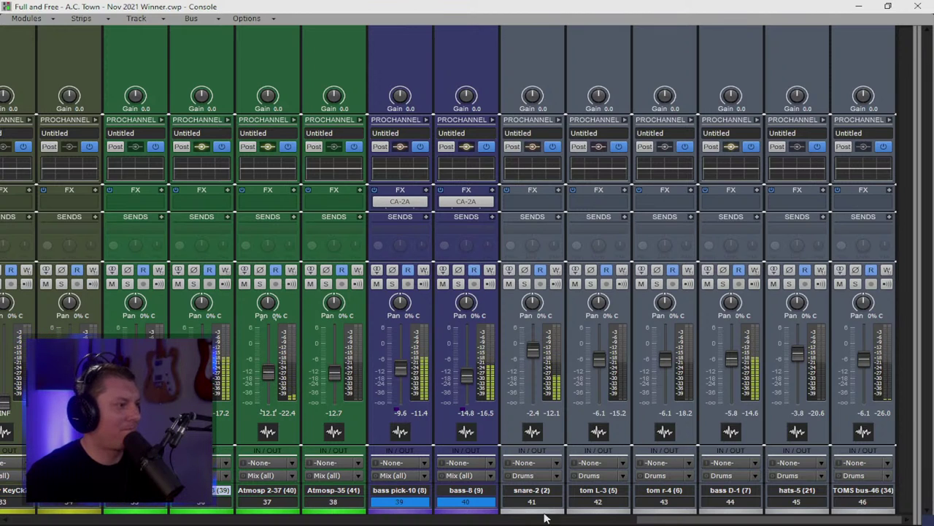
Step: Raise the synthkeysbass-11 fader to about -10.7 dB, dummy key to -11.1 dB, Int String-34 to -12.3 dB and Parallell BASS-45 to -11.3 dB
left_click_drag(662, 522, 525, 522)
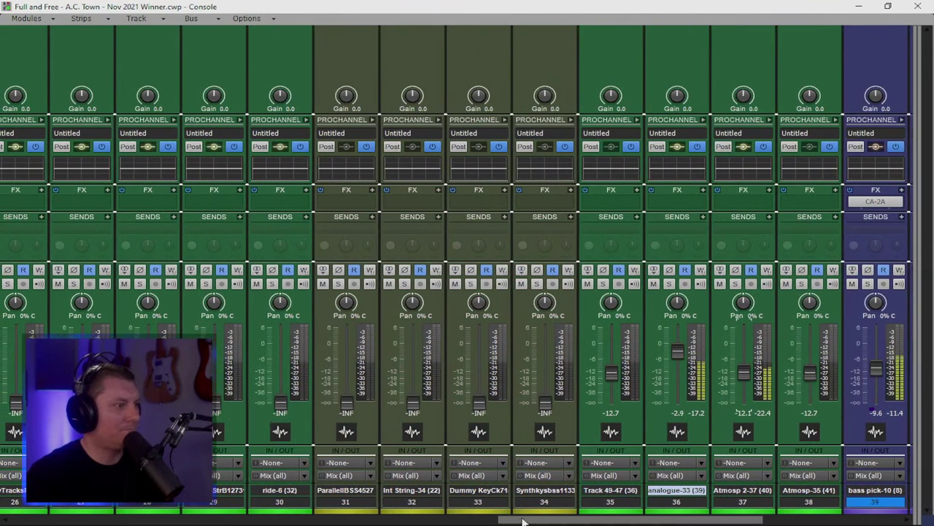
left_click_drag(546, 403, 545, 370)
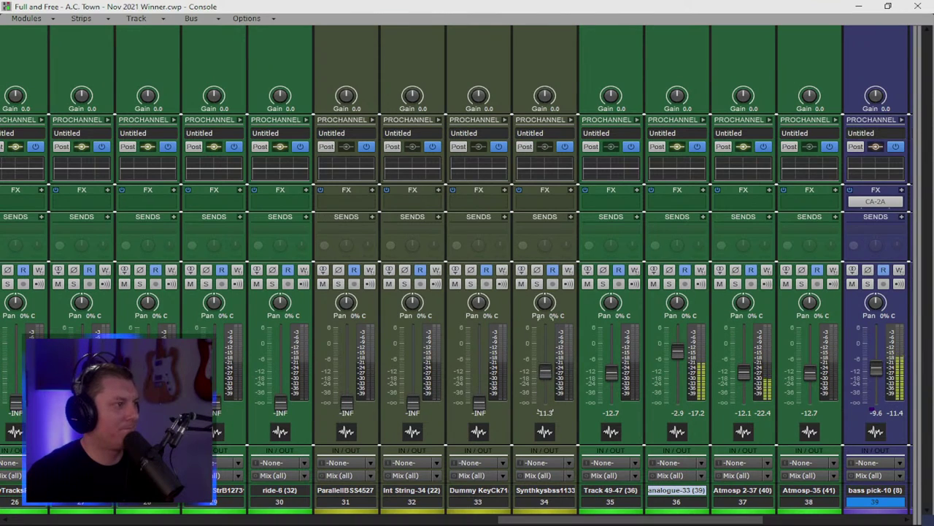
left_click_drag(479, 403, 479, 371)
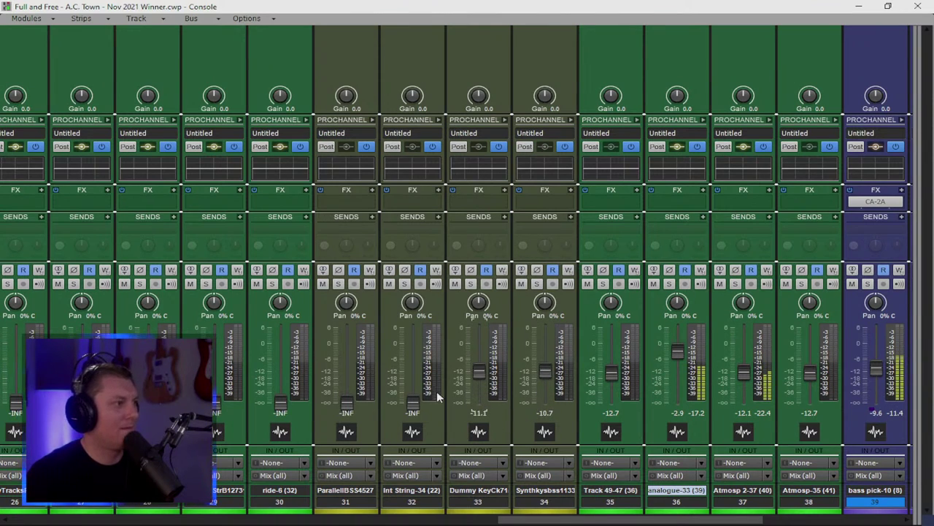
left_click_drag(413, 403, 413, 375)
left_click_drag(347, 403, 346, 372)
Step: Raise the ride-6 fader to about -6.3 dB and the R hand str B1-27 fader to about -14.1 dB
left_click_drag(605, 520, 494, 520)
left_click_drag(670, 404, 670, 373)
left_click_drag(604, 404, 605, 375)
left_click_drag(670, 370, 670, 359)
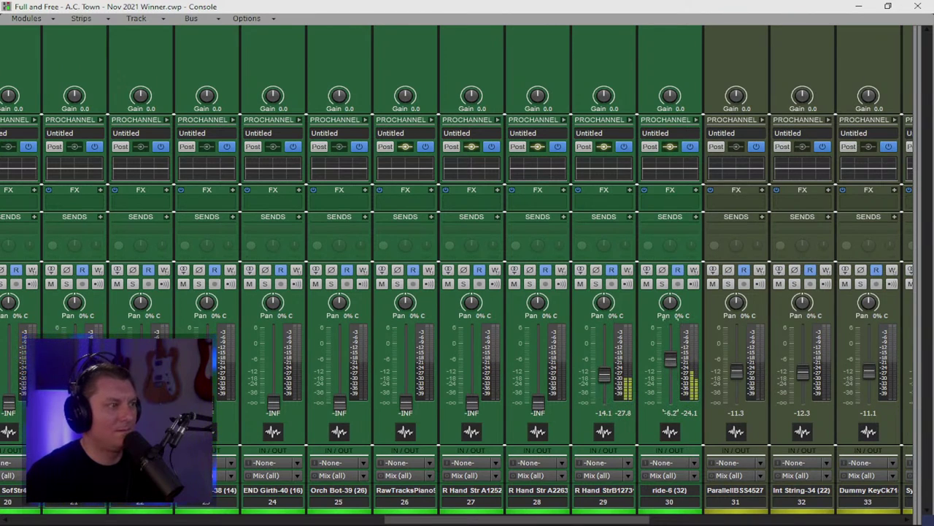
Step: Route the ride-6 output to the Drums bus and colour its strip with the custom light grey (192, 192, 192)
left_click(692, 476)
left_click(734, 302)
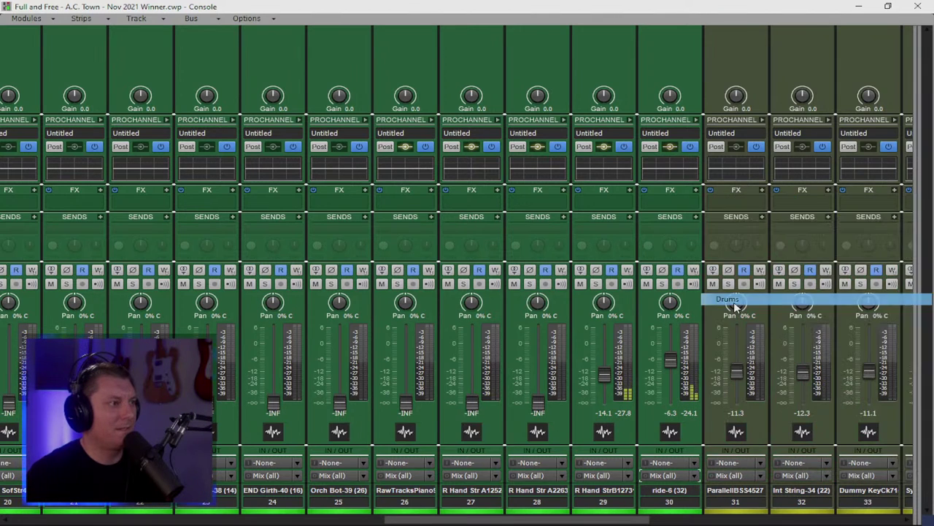
left_click(684, 500)
left_click(689, 509)
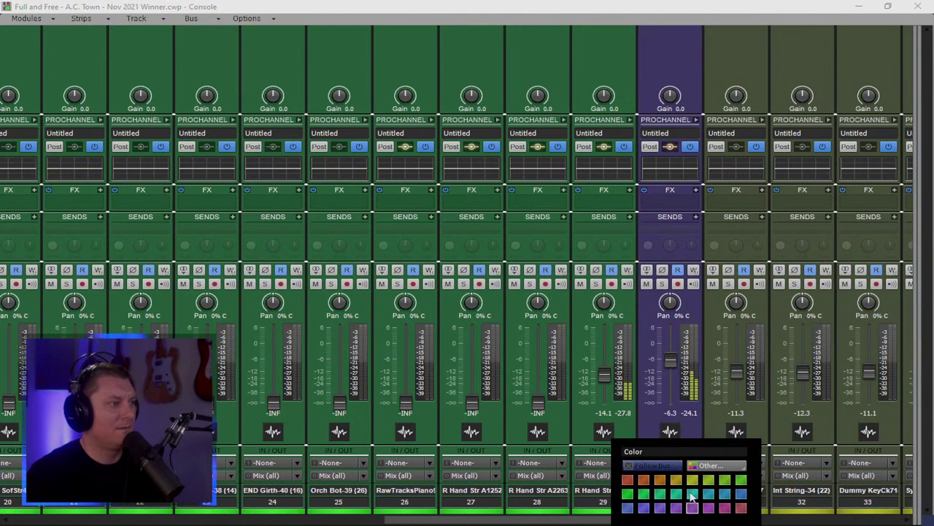
left_click(709, 464)
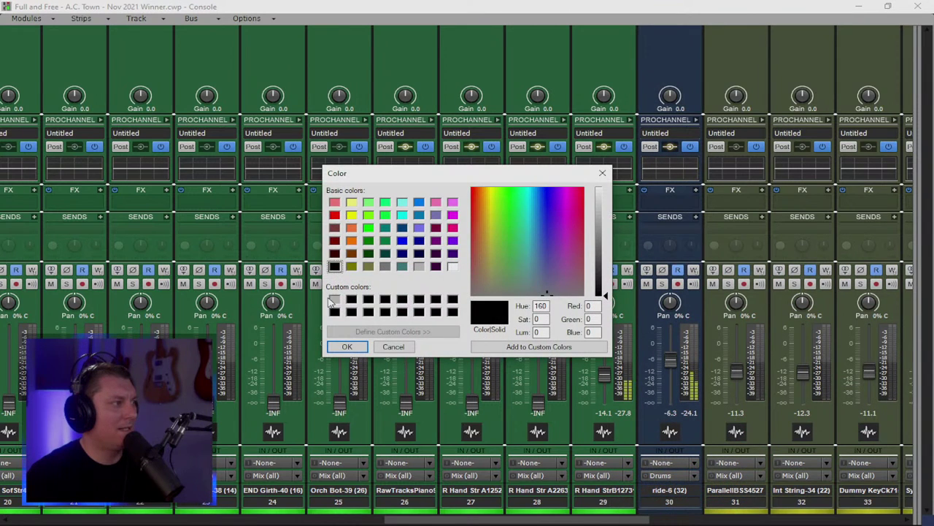
left_click(334, 301)
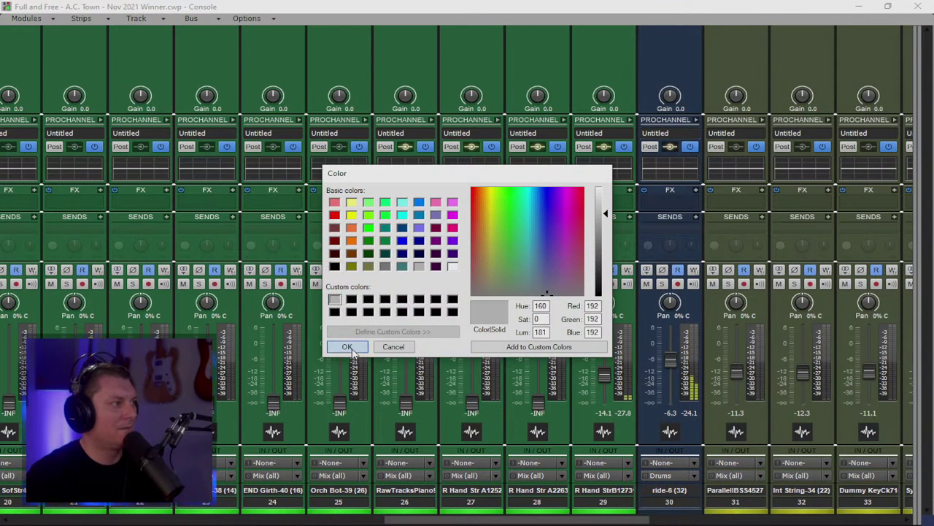
left_click(350, 349)
Step: Move the ride-6 track into the Drums folder in the track view and raise its console fader to about -3.8 dB
scroll(659, 422, "right", 6)
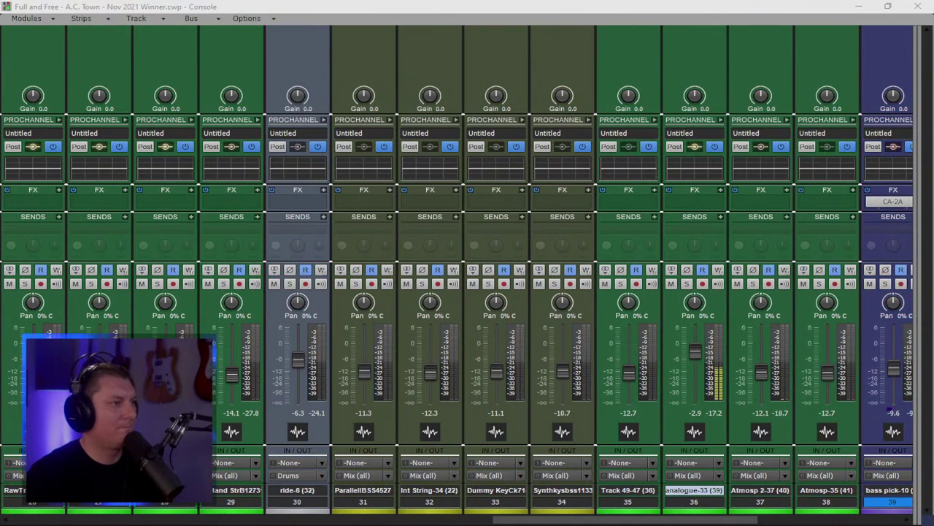
left_click(858, 6)
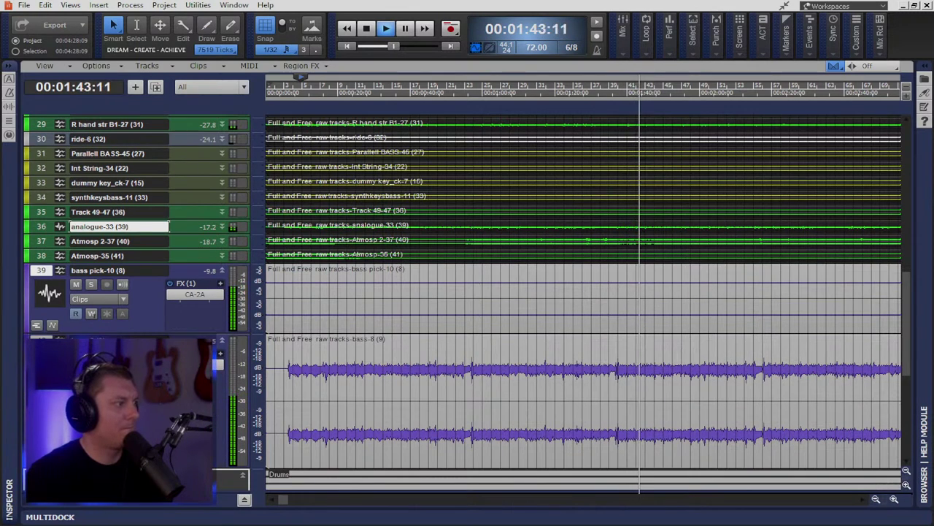
scroll(213, 429, "down", 5)
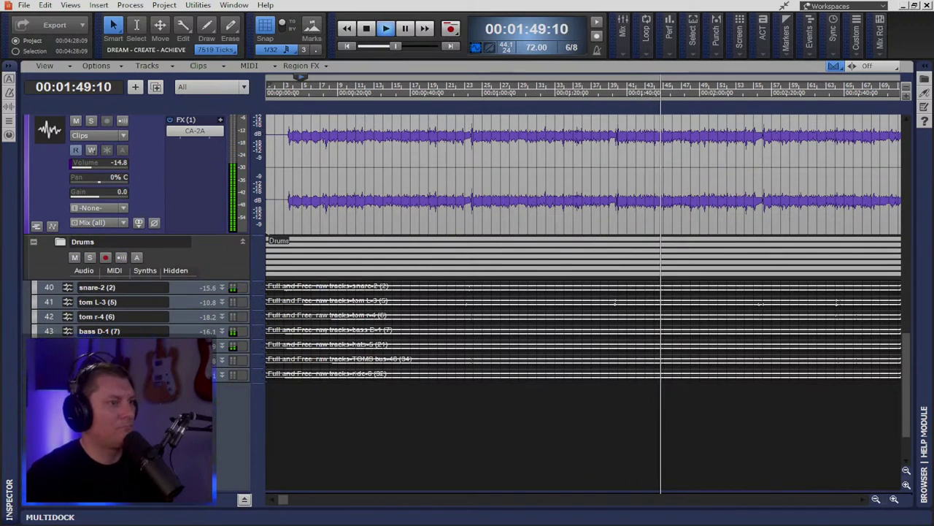
key("alt+2")
left_click_drag(504, 516, 648, 517)
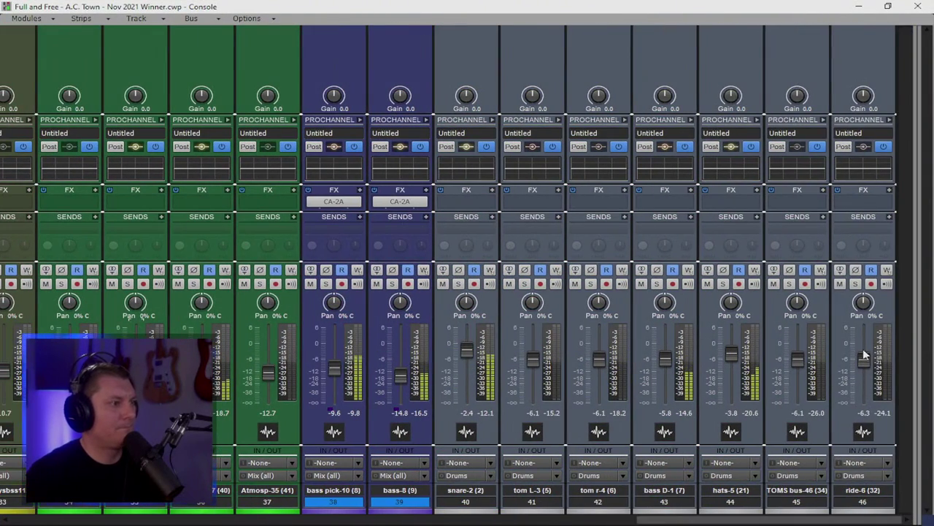
left_click_drag(864, 361, 864, 353)
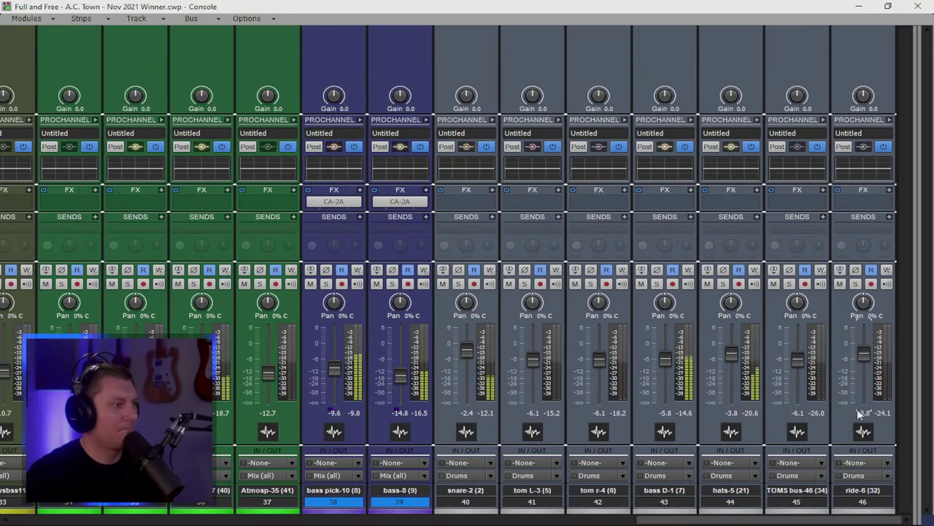
Step: Raise the three R Hand Str faders to about -8.7 dB, the RawTracksPiano fader to -9.4 dB and Orch Bot-39 to -8.7 dB
left_click_drag(803, 520, 557, 520)
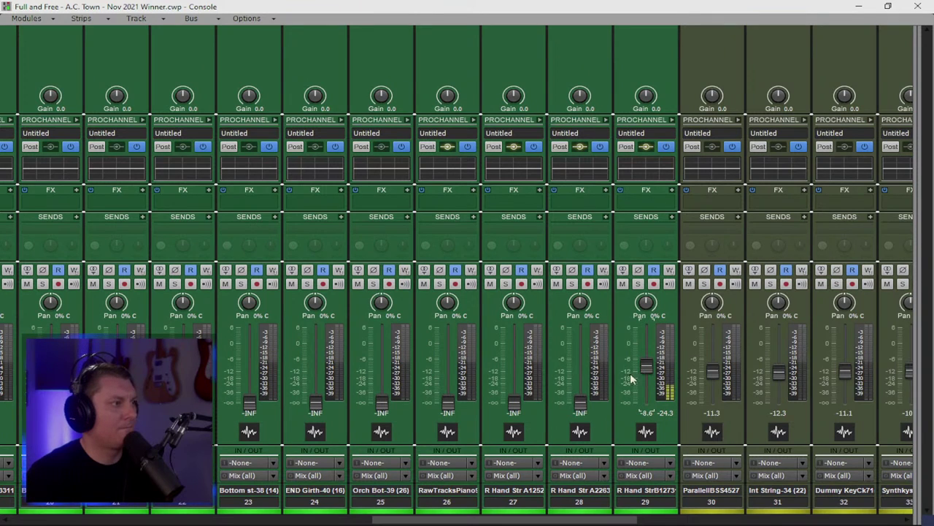
left_click_drag(581, 403, 581, 366)
left_click_drag(515, 403, 514, 365)
left_click_drag(448, 403, 448, 366)
left_click_drag(381, 403, 381, 367)
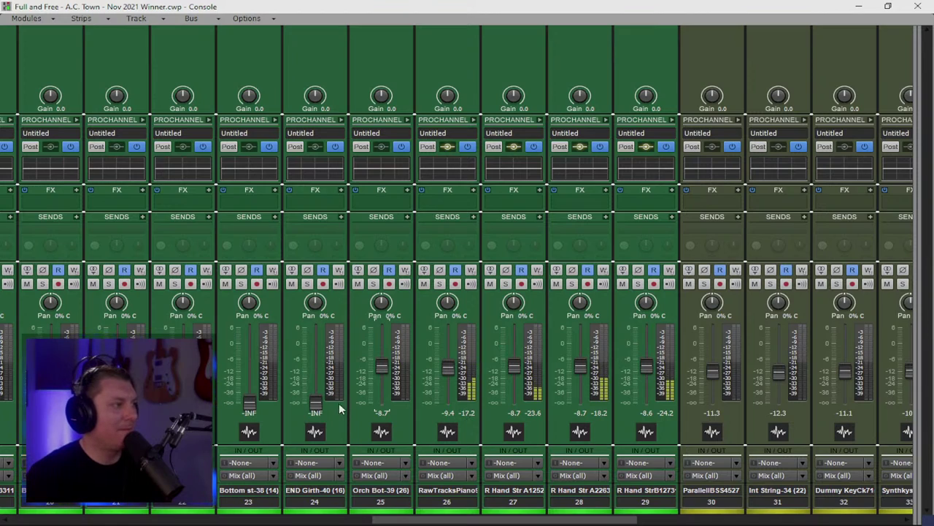
Step: Raise the END Girth-40 and Bottom st-38 faders to -8.7 dB and the four Begin Soft Str faders to between -8.9 and -9.6 dB
left_click_drag(318, 406, 315, 370)
left_click_drag(248, 406, 249, 365)
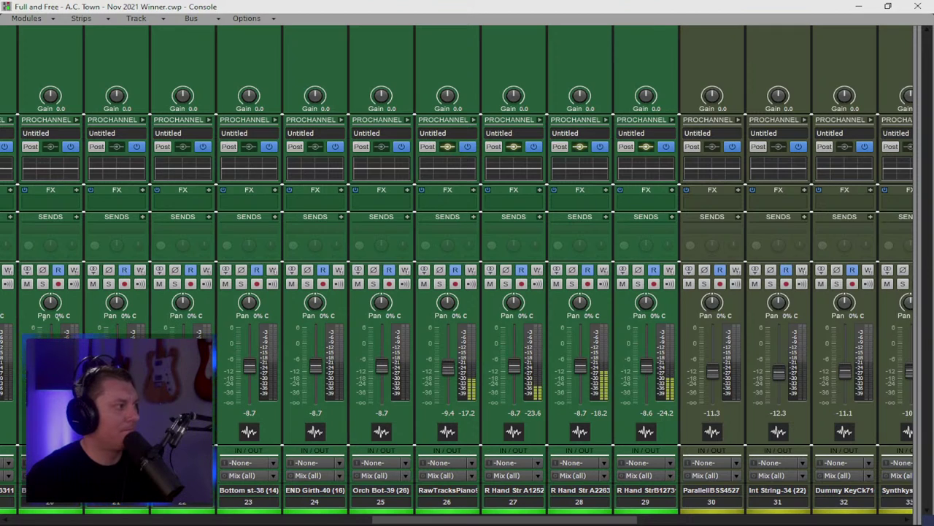
left_click_drag(448, 519, 352, 515)
left_click_drag(319, 404, 319, 369)
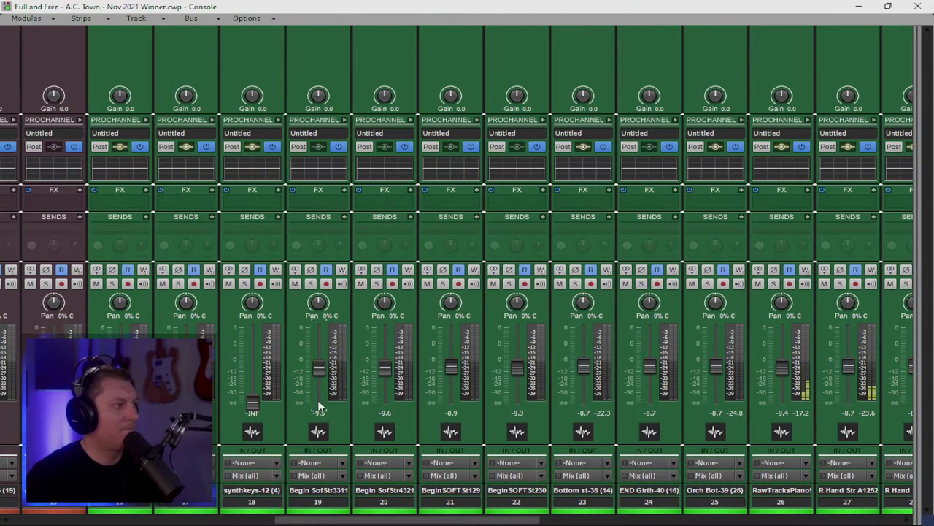
Step: Raise the synthkeys-12 fader to -10.2 dB, soft orch-36 to -9.8 dB and R Hand Str B2-28 to -8.6 dB
left_click_drag(252, 404, 251, 370)
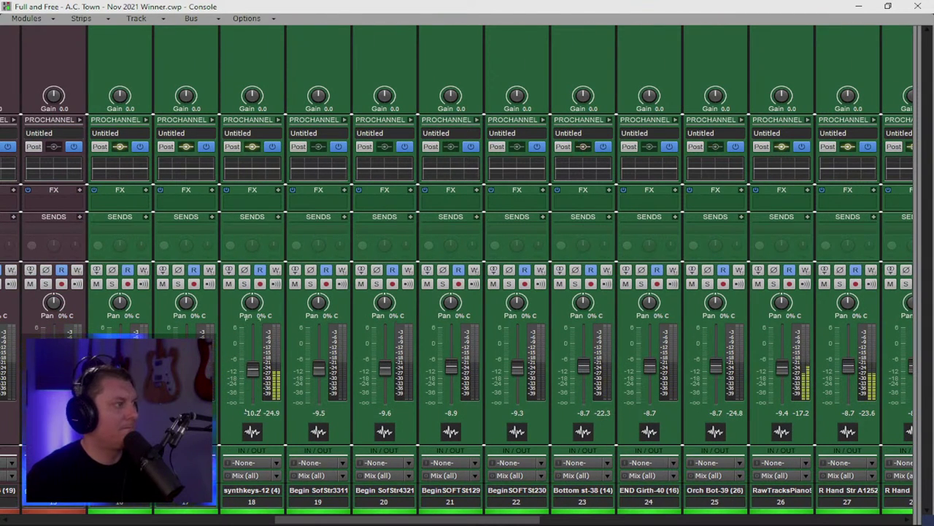
left_click_drag(185, 404, 186, 370)
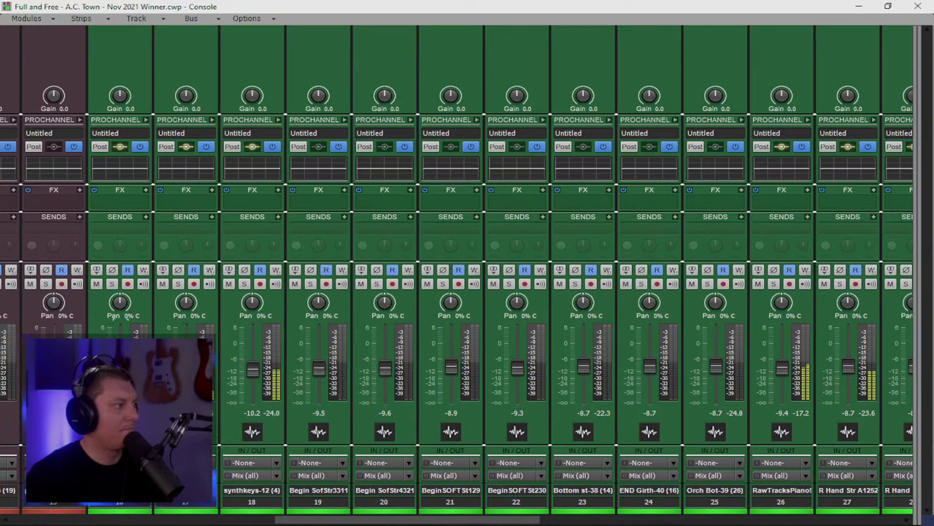
scroll(219, 509, "left", 5)
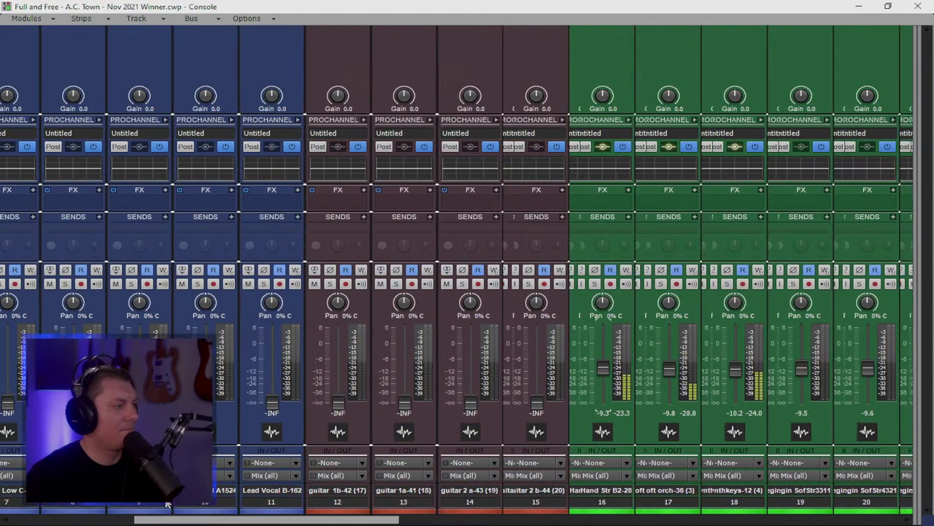
left_click_drag(606, 368, 606, 365)
Step: Raise the guitar faders: 1b-42 to -2.6 dB, 1a-41 to -3.8 dB, 2 a-43 to -5.1 dB and 2 b-44 to -2.8 dB
left_click_drag(539, 403, 539, 361)
left_click_drag(473, 404, 473, 370)
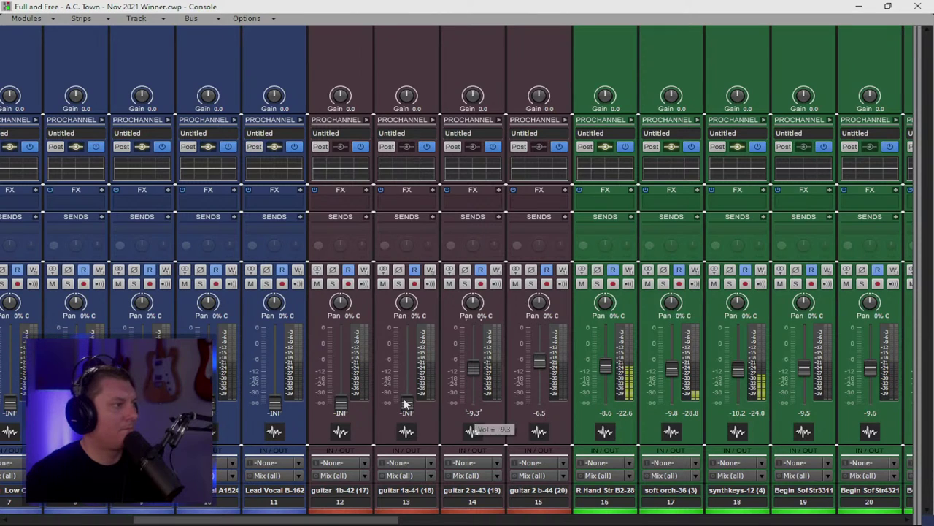
left_click_drag(406, 404, 406, 363)
left_click_drag(341, 404, 341, 364)
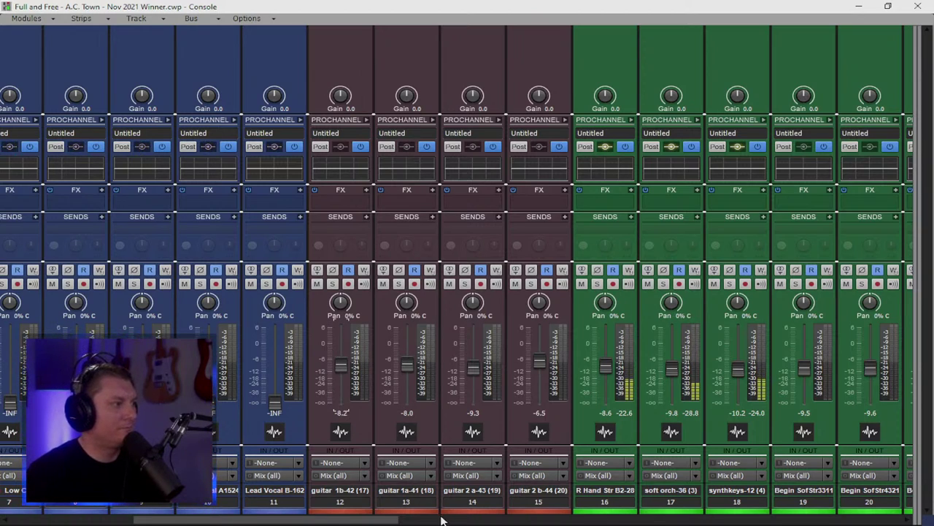
mouse_move(347, 520)
left_mouse_down()
mouse_move(224, 521)
mouse_move(440, 521)
mouse_move(345, 521)
left_mouse_up()
left_click_drag(340, 365, 340, 353)
left_click_drag(406, 365, 407, 358)
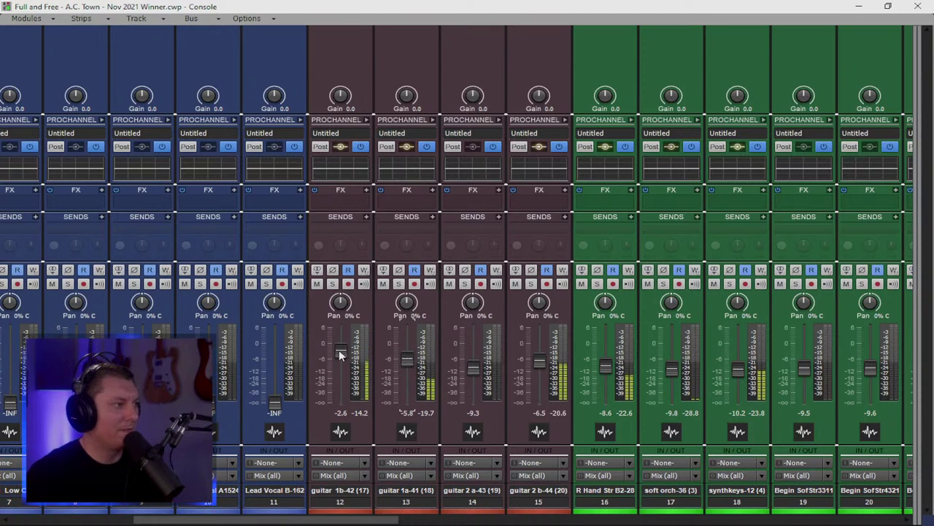
left_click_drag(539, 362, 539, 350)
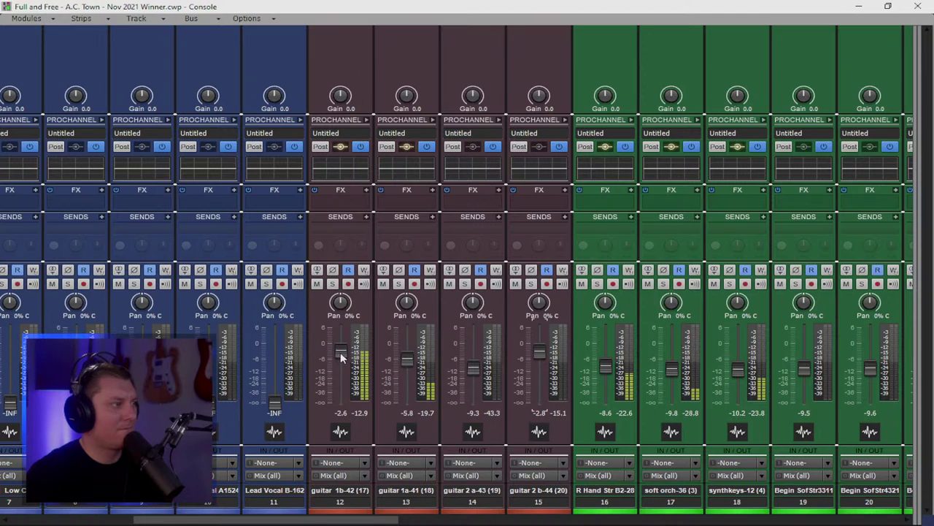
left_click_drag(478, 369, 478, 359)
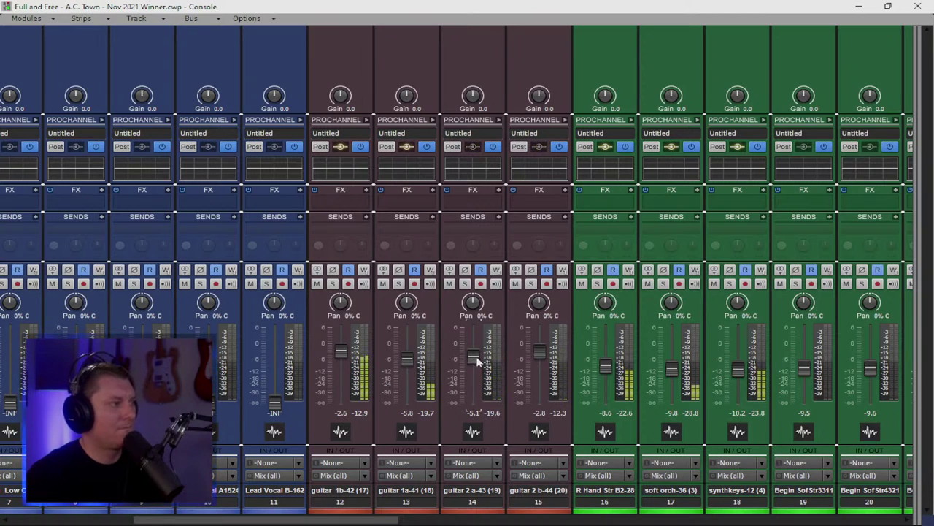
left_click_drag(407, 363, 406, 355)
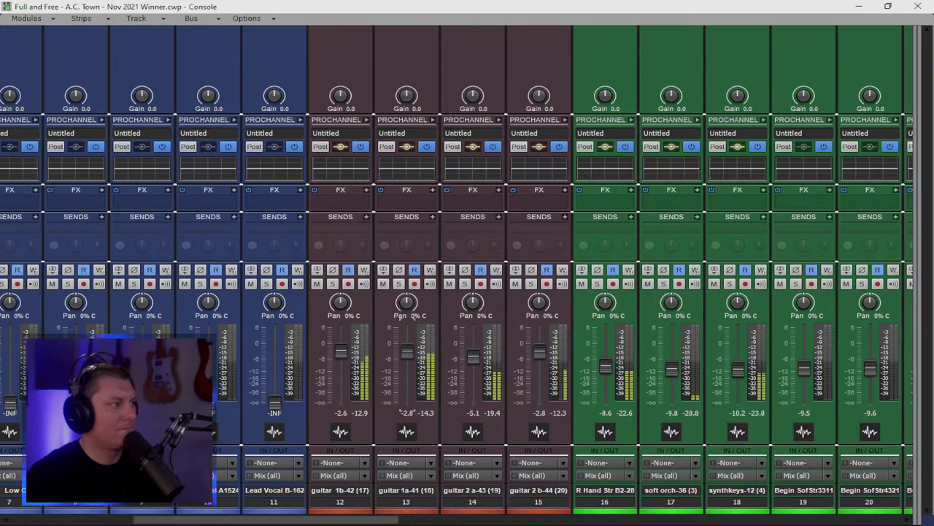
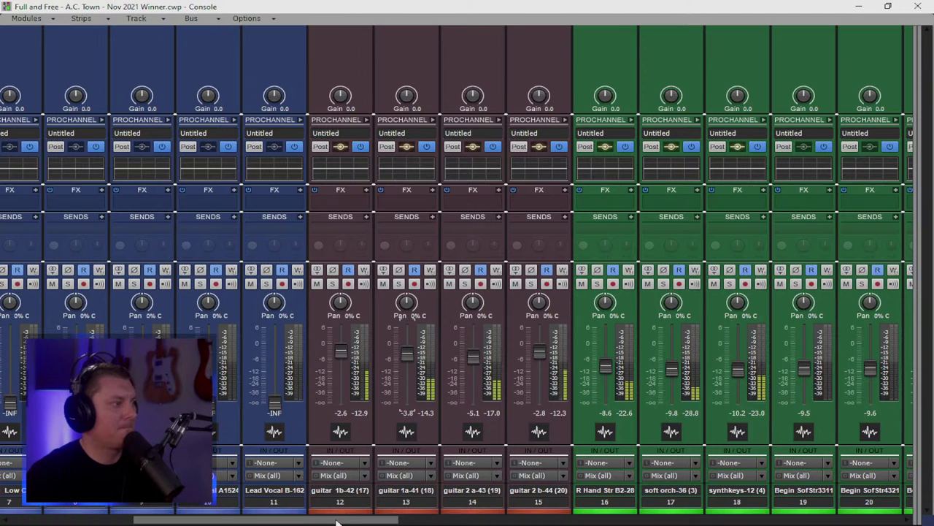
Step: Select the four guitar tracks, 12 to 15, and review their available output destinations
left_click_drag(339, 521, 414, 517)
left_click_drag(318, 507, 102, 503)
left_click(135, 475)
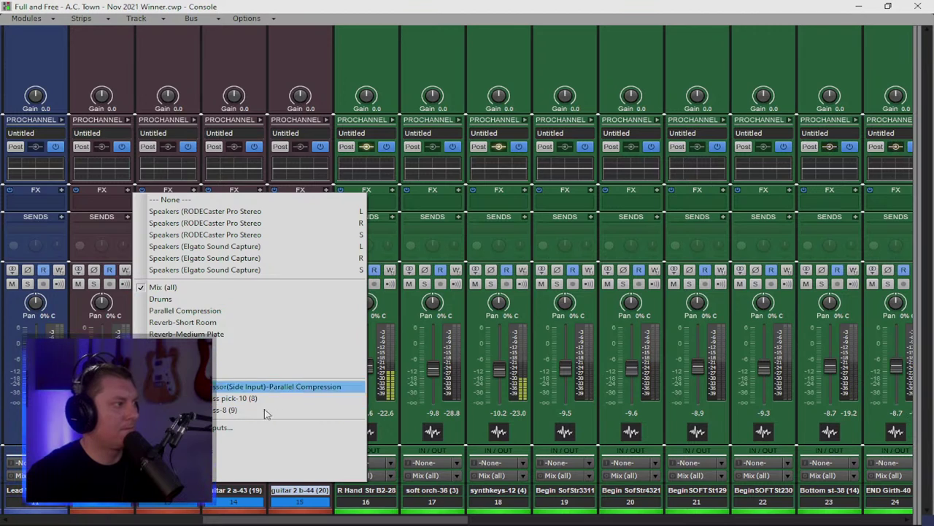
left_click(272, 387)
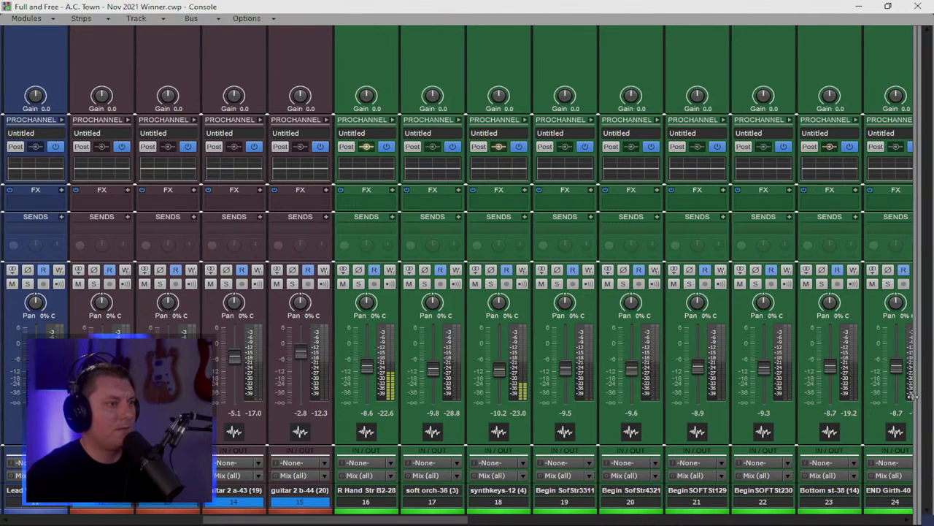
Step: Insert a new bus after Saturation, colour it red and name it Guitars
scroll(730, 396, "right", 10)
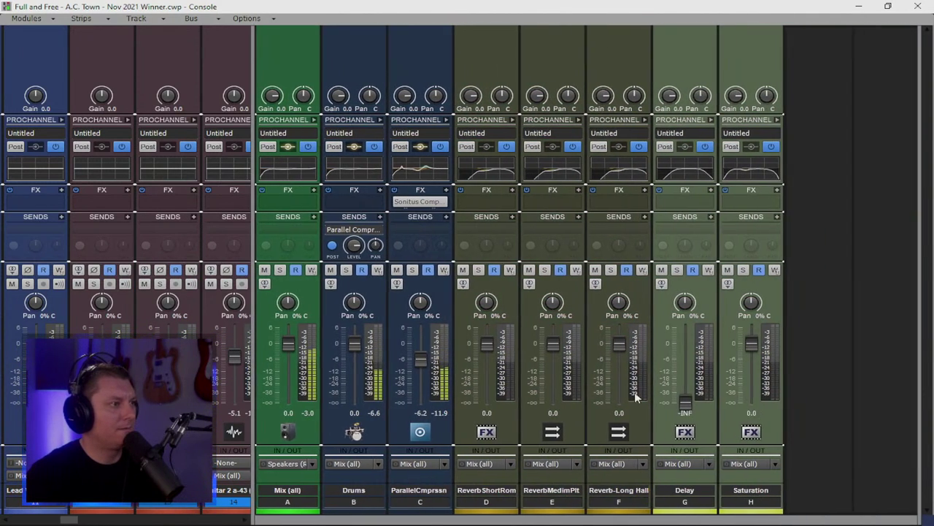
right_click(819, 382)
key("Escape")
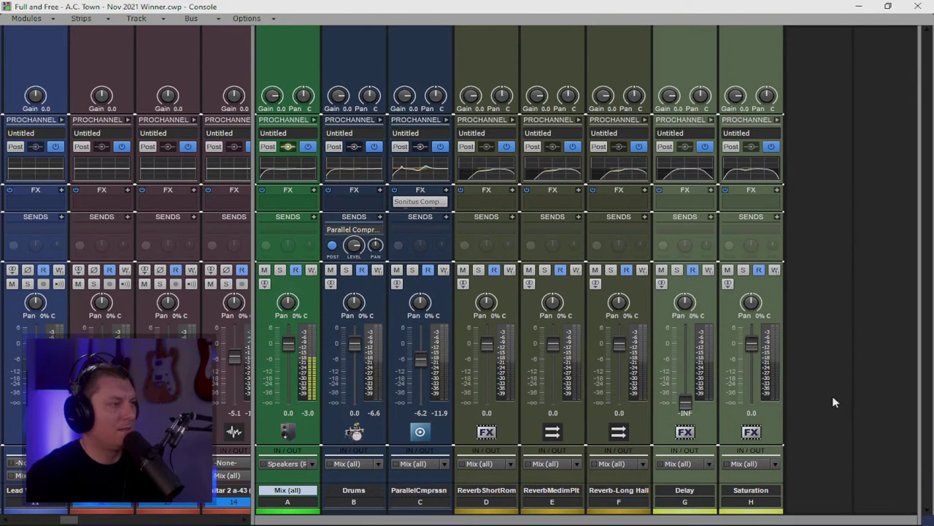
left_click(843, 511)
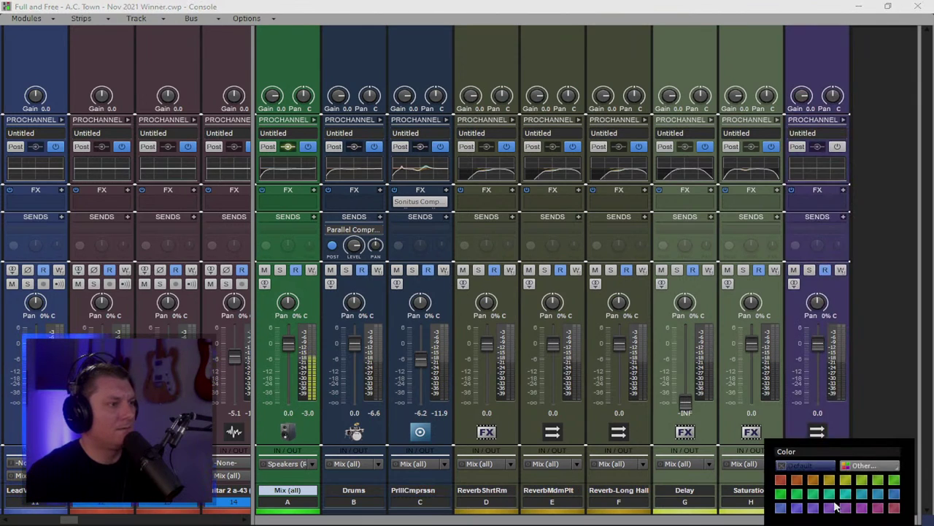
left_click(780, 480)
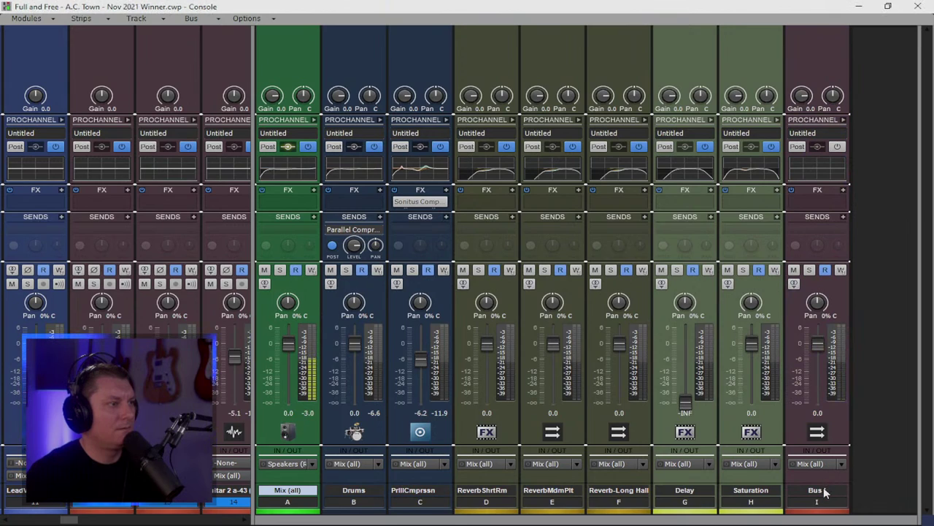
double_click(821, 490)
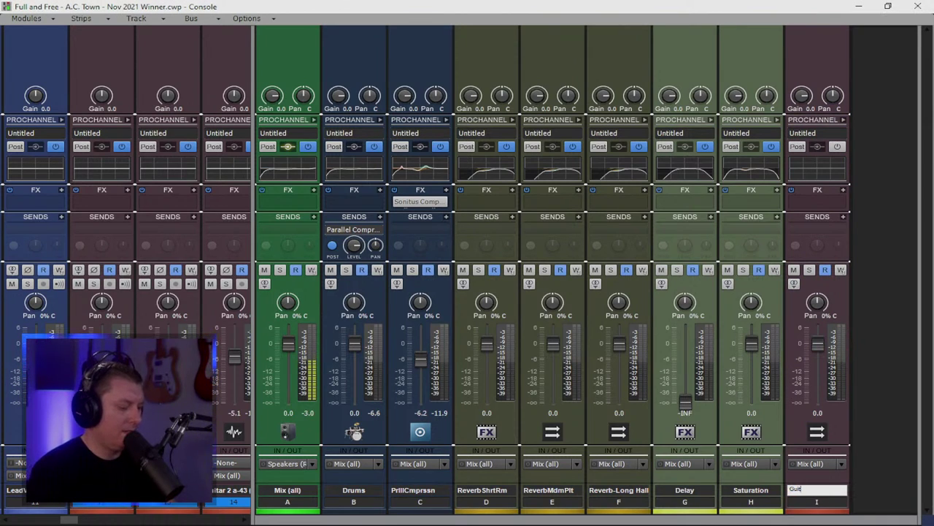
key("Return")
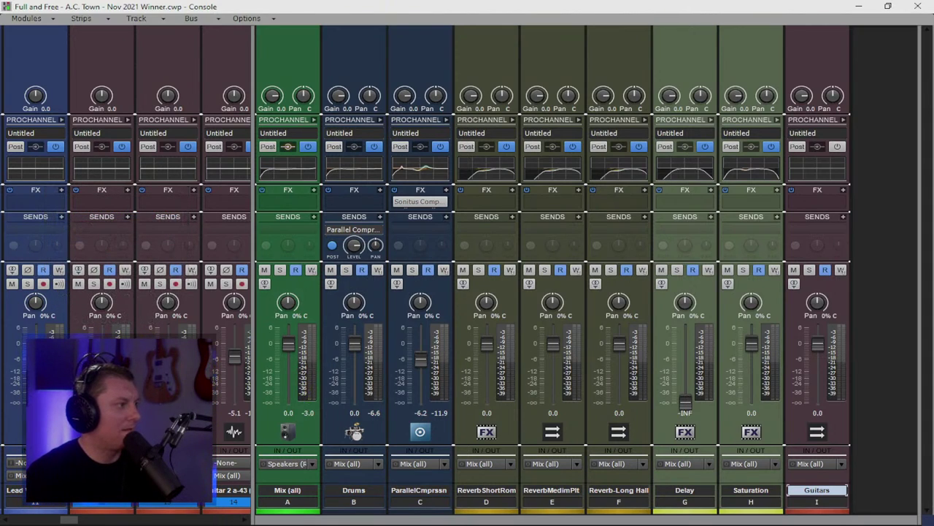
Step: Route the four selected guitar tracks to the Guitars bus and turn on that bus's ProChannel with its Console-B module
left_click(227, 475)
left_click(255, 367)
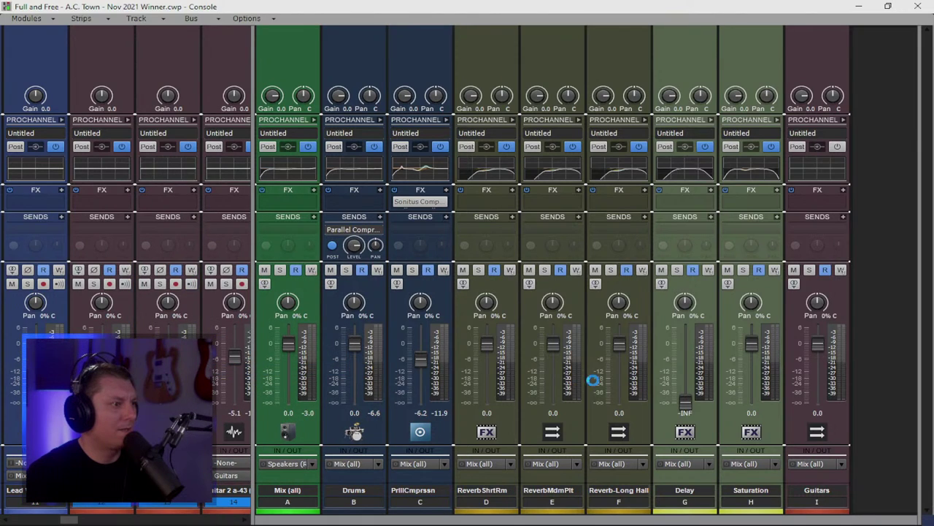
left_click(838, 146)
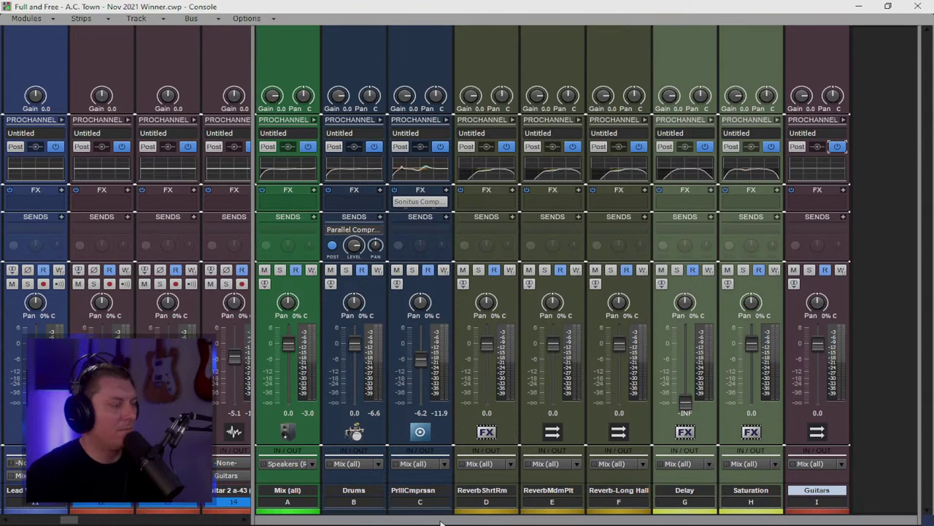
left_click_drag(248, 212, 194, 212)
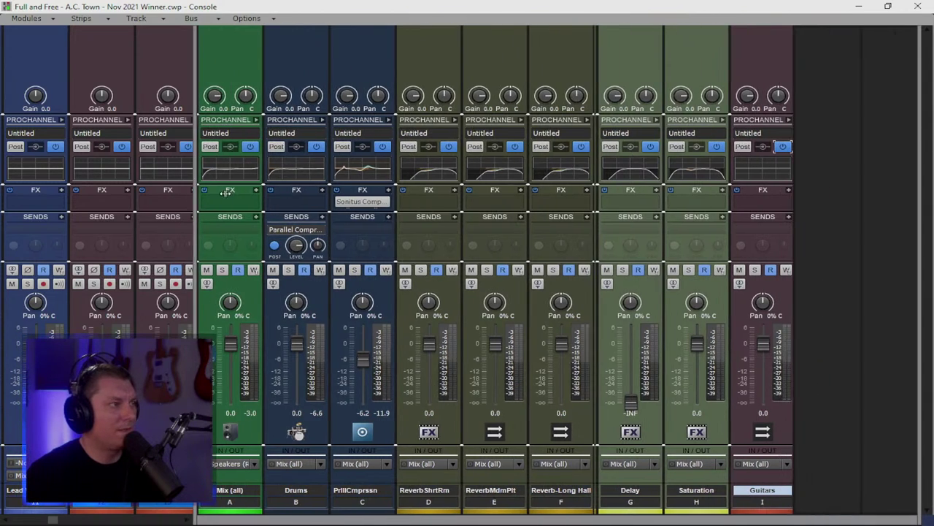
left_click(784, 121)
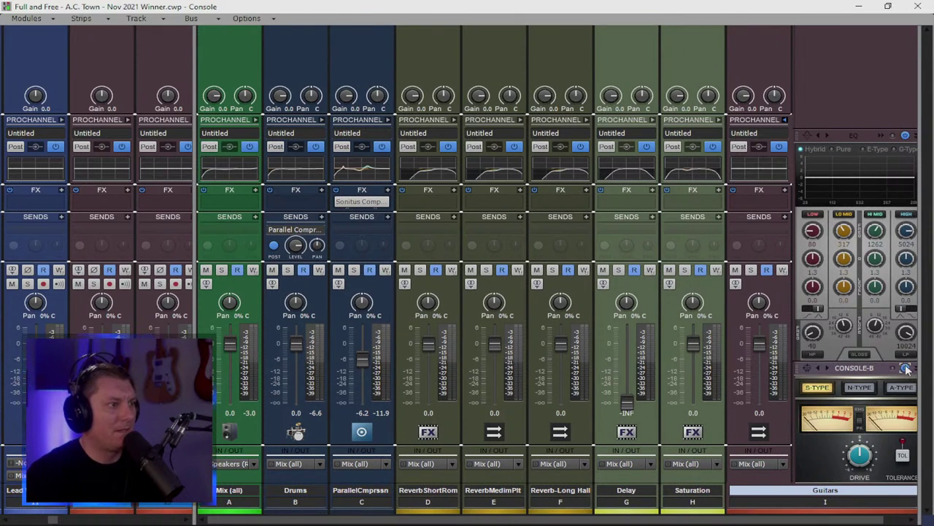
left_click(785, 121)
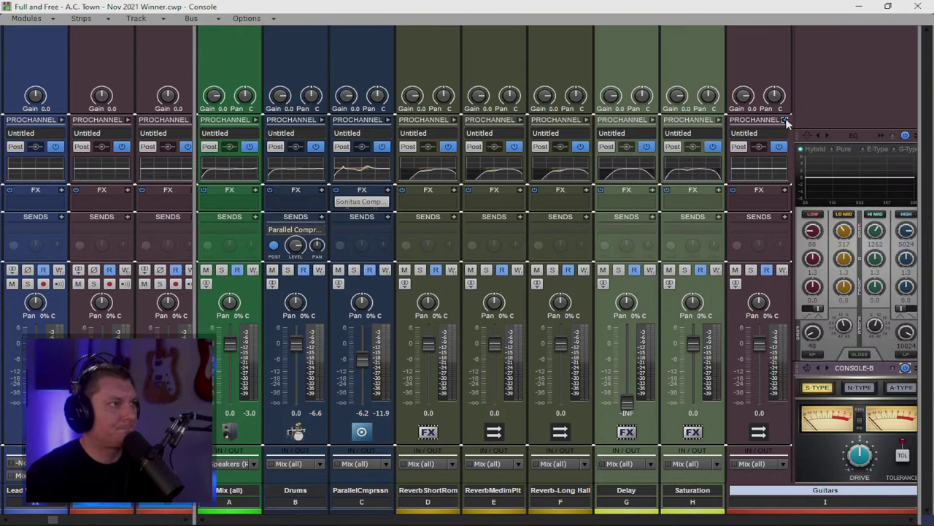
Step: During playback, raise the tom L-3 fader to -0.5 dB, TOMS bus-46 to -0.6 dB, ride-6 to -2.1 dB and hats-5 to -3.1 dB
left_click_drag(192, 233, 575, 259)
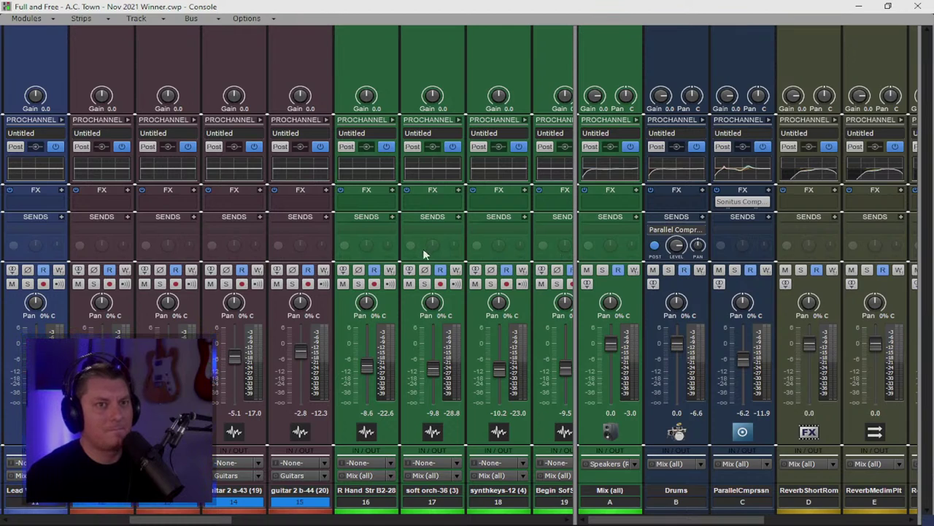
left_click_drag(239, 520, 548, 521)
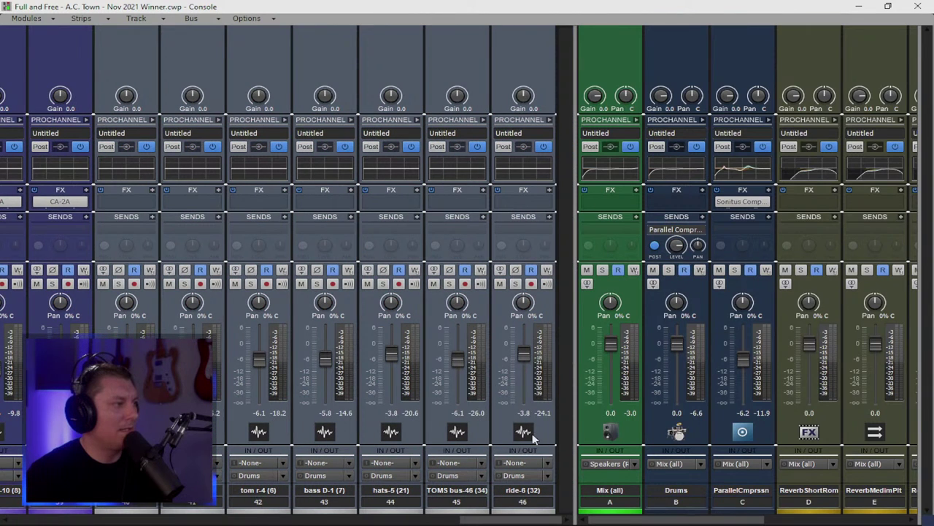
left_click_drag(576, 340, 911, 359)
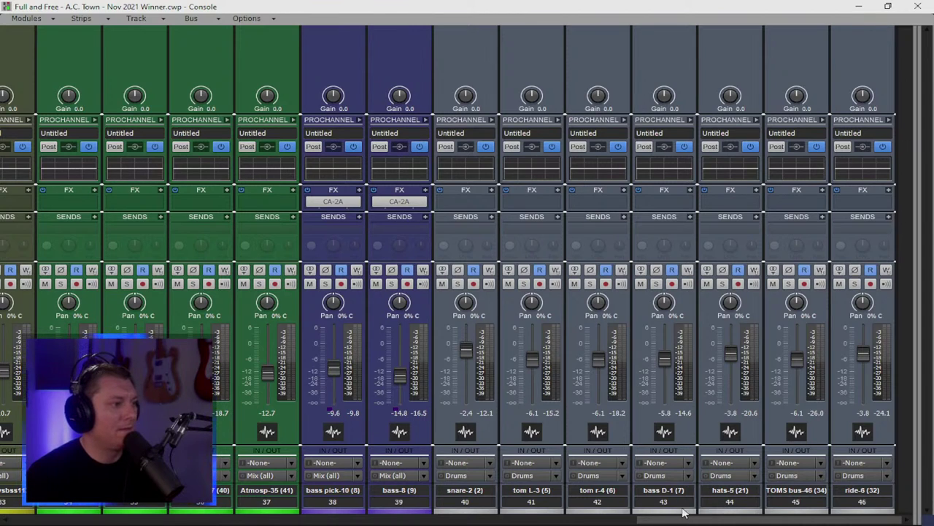
key("space")
left_click_drag(532, 357, 533, 350)
left_click_drag(797, 358, 797, 349)
left_click(862, 352)
left_click_drag(863, 352, 863, 349)
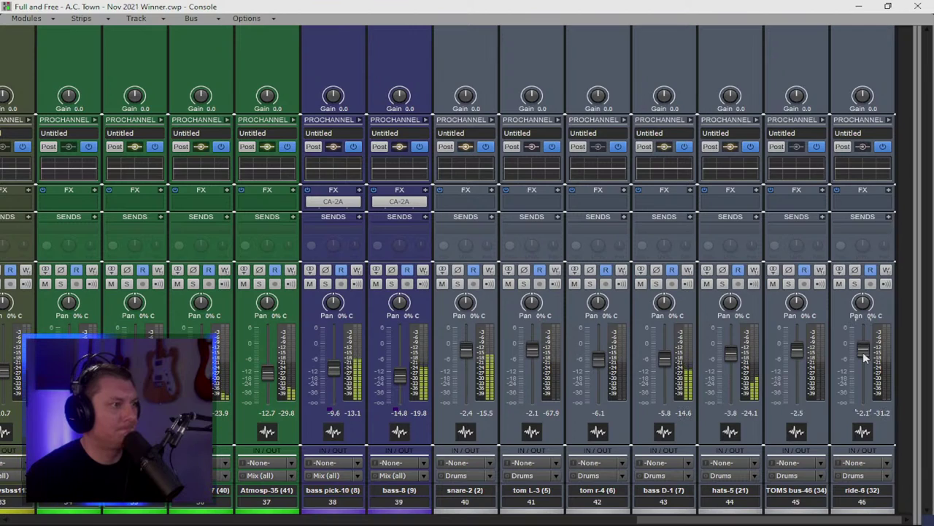
left_click_drag(733, 354, 733, 351)
left_click_drag(797, 353, 796, 349)
left_click_drag(532, 349, 544, 356)
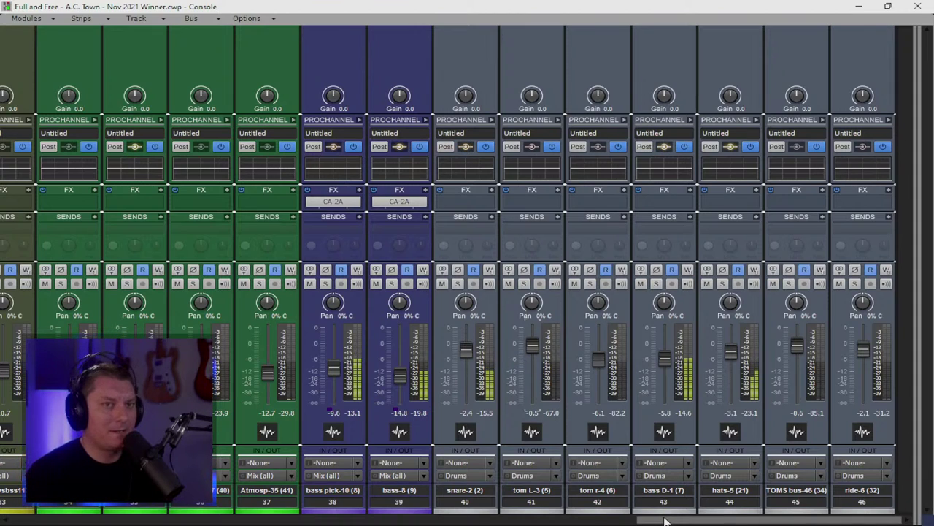
Step: Switch to the track view and enlarge the tom r-4 track to examine where its hits fall along the song
mouse_move(664, 521)
left_mouse_down()
mouse_move(613, 521)
mouse_move(679, 521)
left_mouse_up()
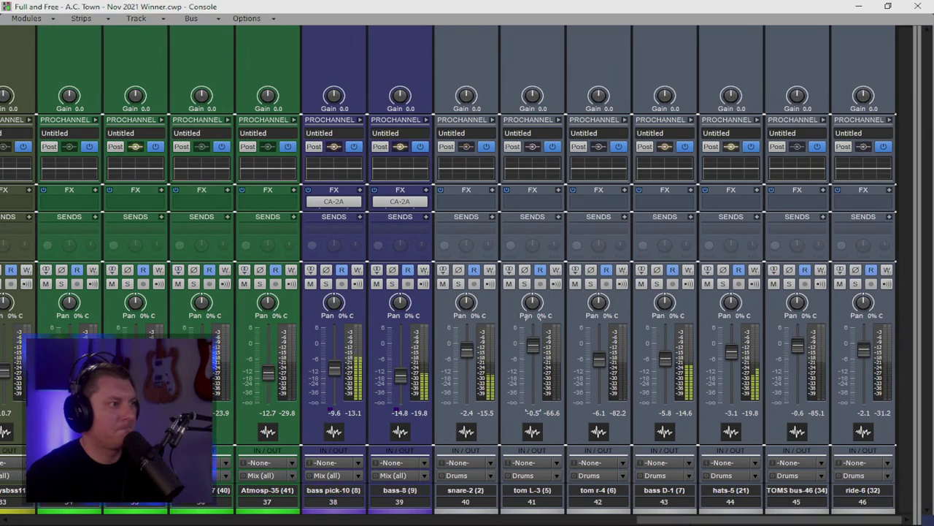
left_click(858, 6)
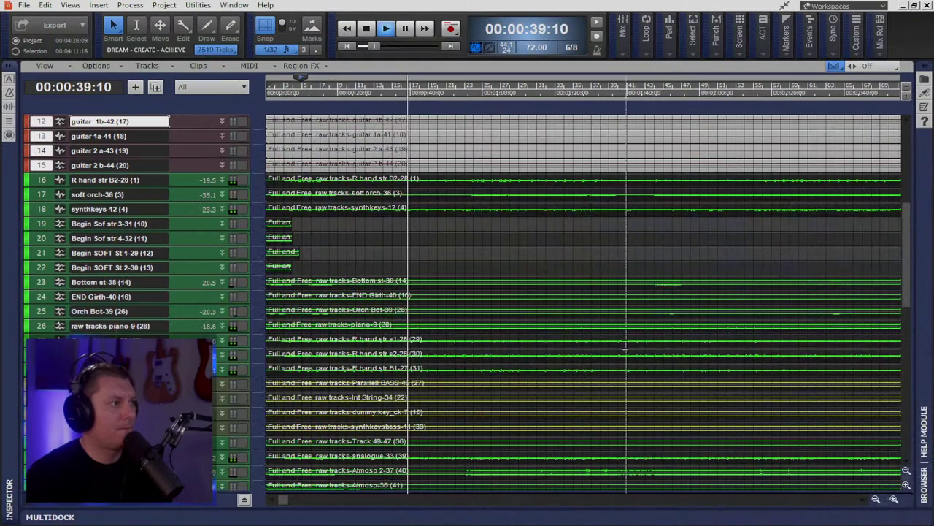
scroll(387, 394, "down", 15)
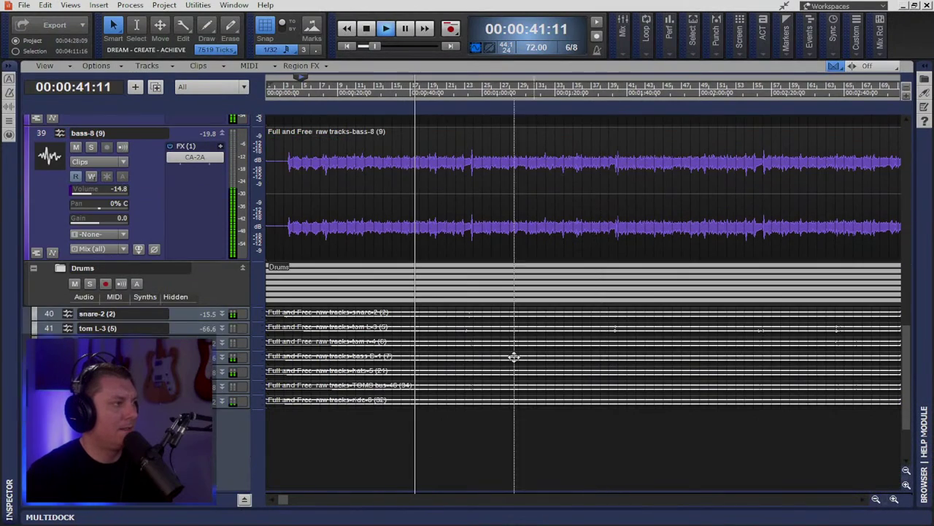
left_click_drag(219, 349, 219, 457)
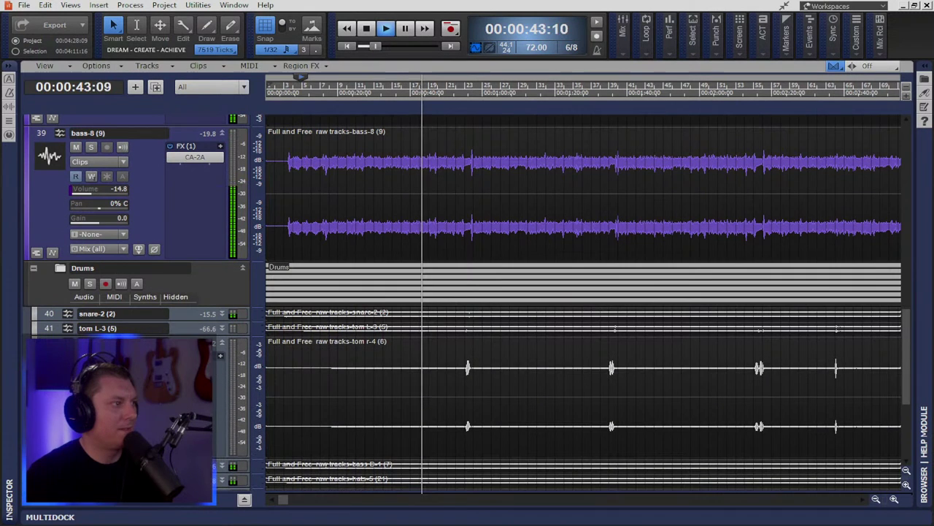
left_click(875, 499)
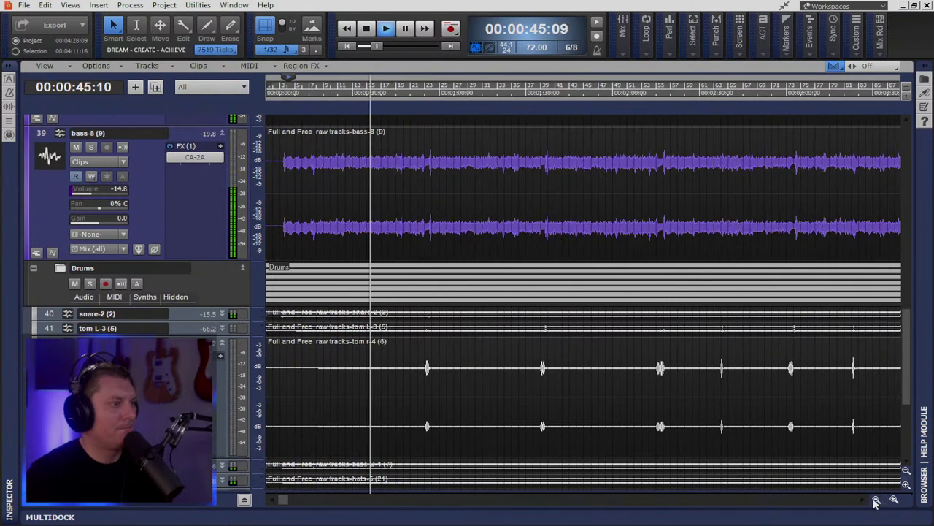
Step: Raise the TOMS bus-46 fader to 0.4 dB and the ride-6 fader to -1.6 dB in the console
left_click(876, 499)
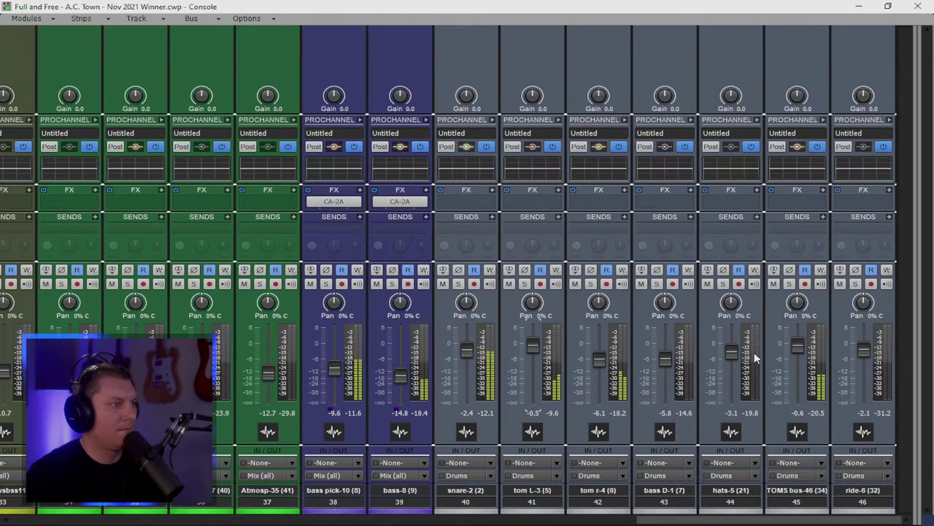
left_click_drag(798, 346, 798, 343)
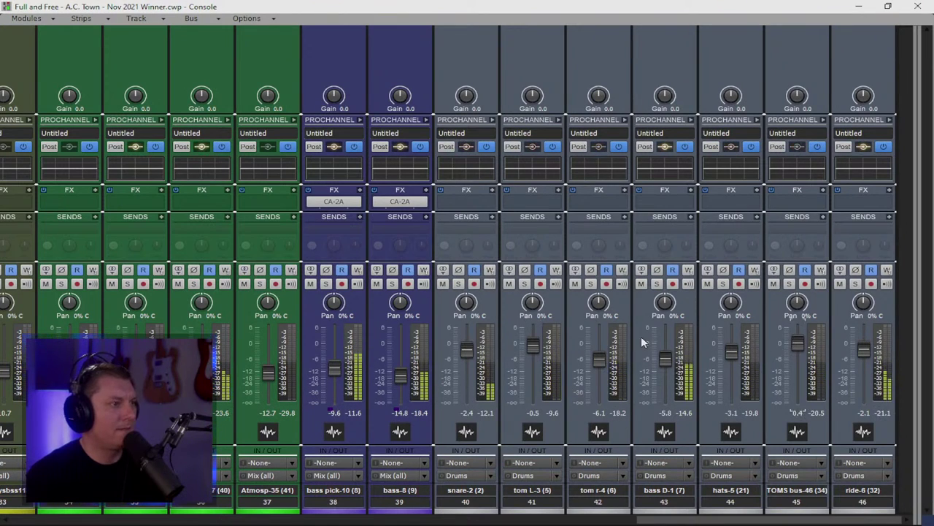
left_click_drag(864, 350, 863, 347)
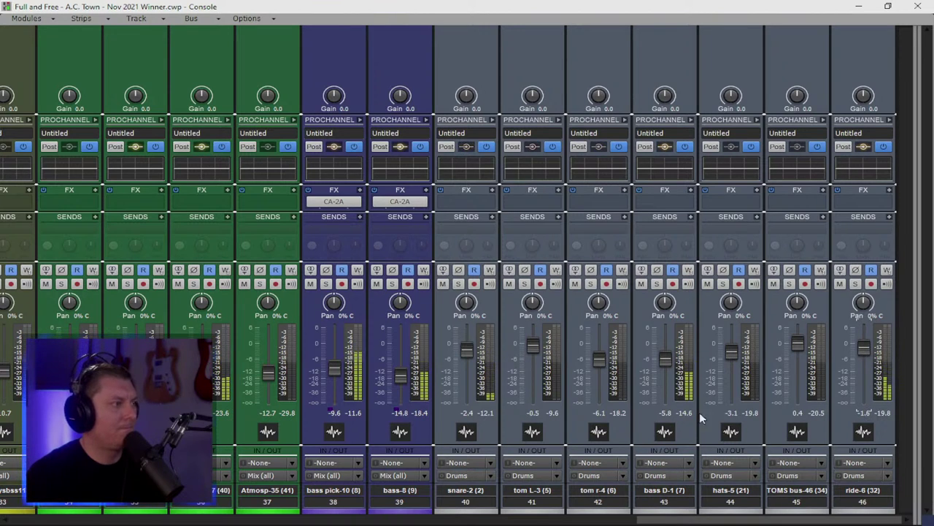
Step: Look through the synth, string and guitar track strips in the console to examine their levels and output routing
left_click_drag(725, 522, 626, 524)
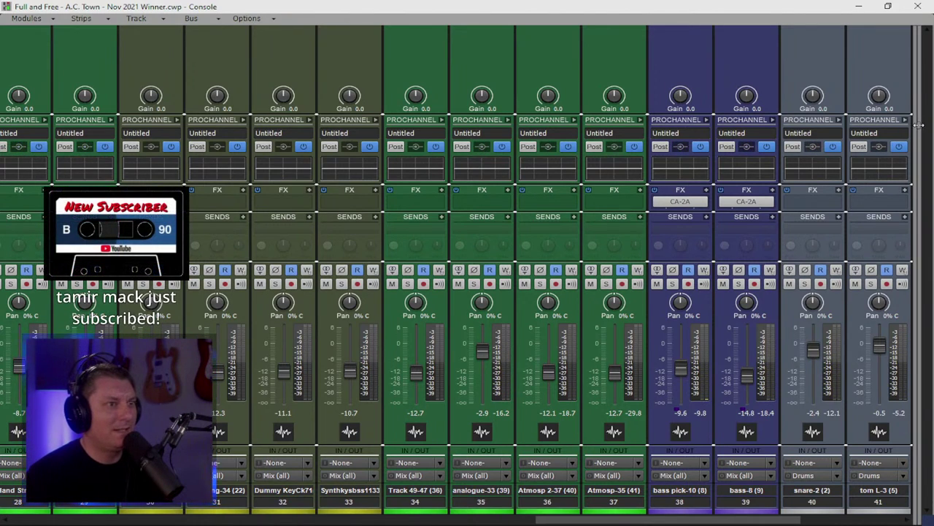
left_click_drag(917, 121, 781, 127)
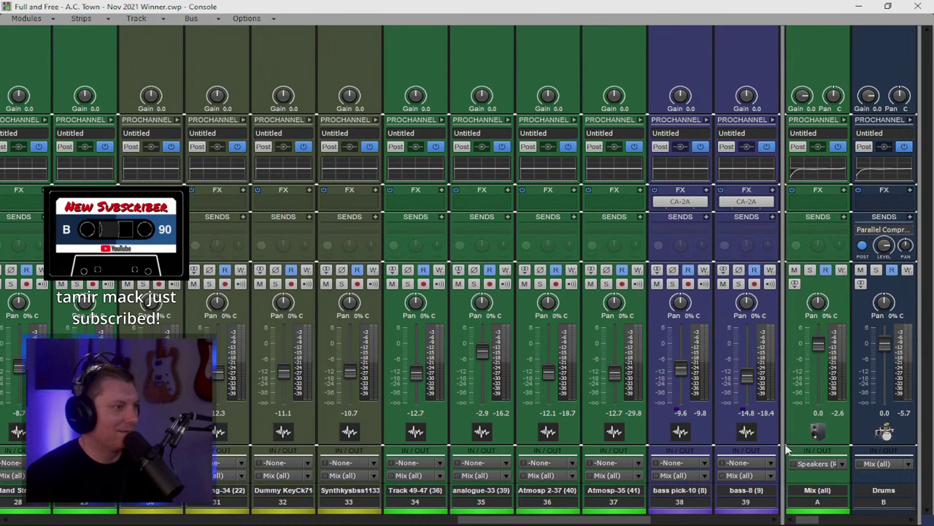
left_click_drag(782, 412, 913, 413)
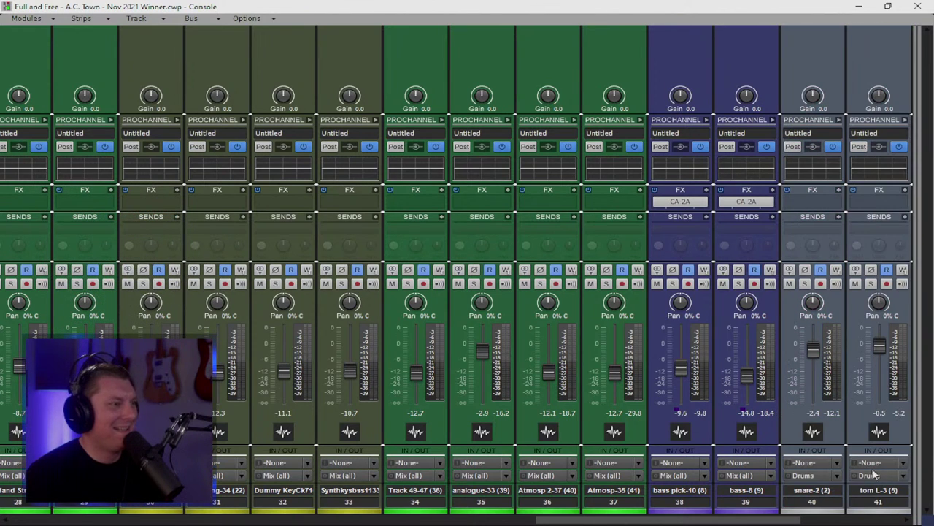
mouse_move(598, 522)
left_mouse_down()
mouse_move(624, 522)
mouse_move(584, 522)
left_mouse_up()
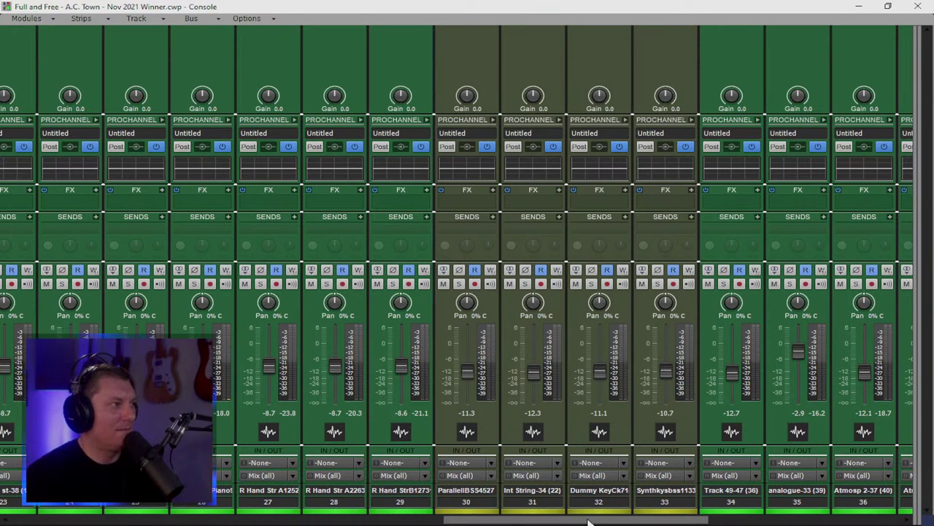
left_click_drag(551, 520, 236, 523)
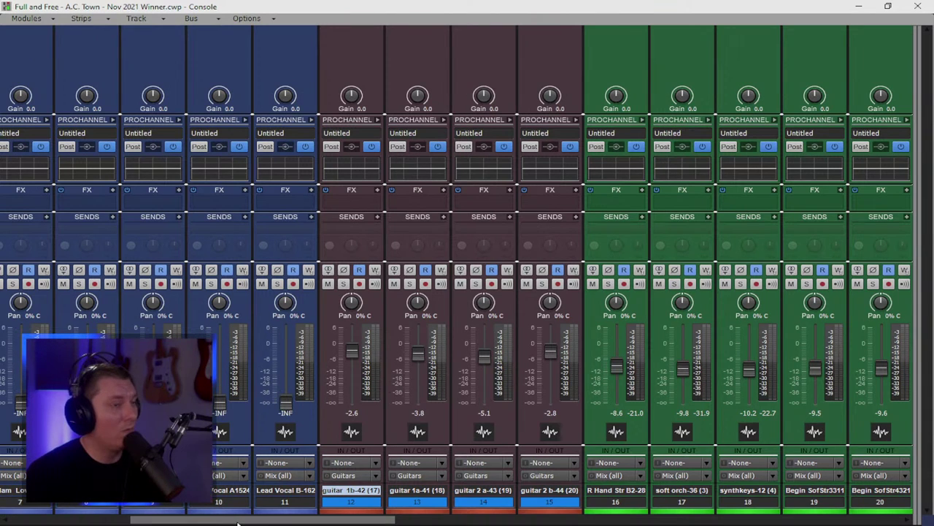
left_click_drag(248, 521, 296, 522)
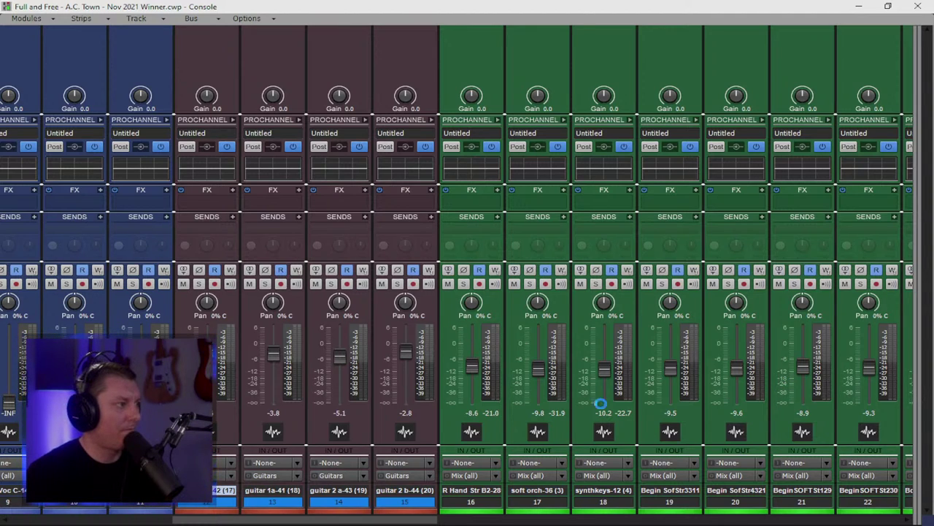
left_click_drag(379, 517, 455, 516)
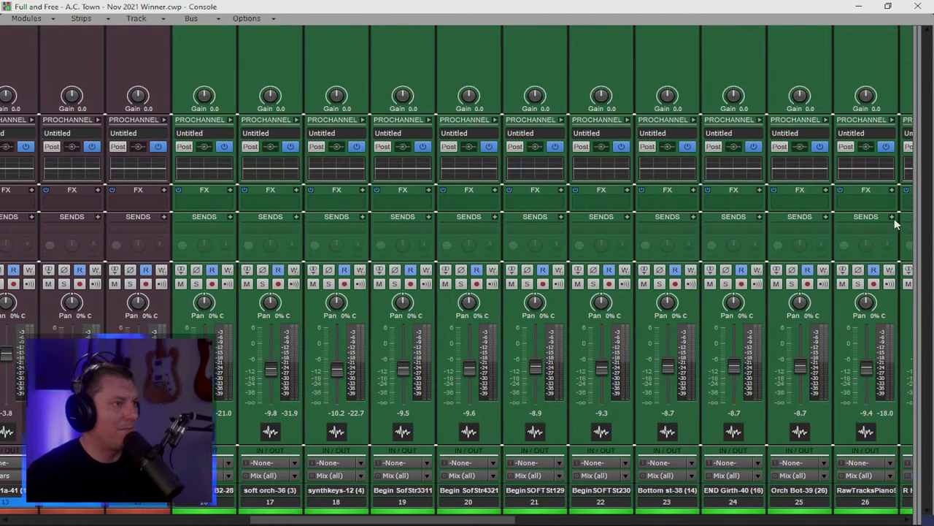
Step: Insert a new bus after Guitars, colour it green and name it S/S
left_click_drag(912, 214, 151, 281)
right_click(769, 289)
left_click(799, 298)
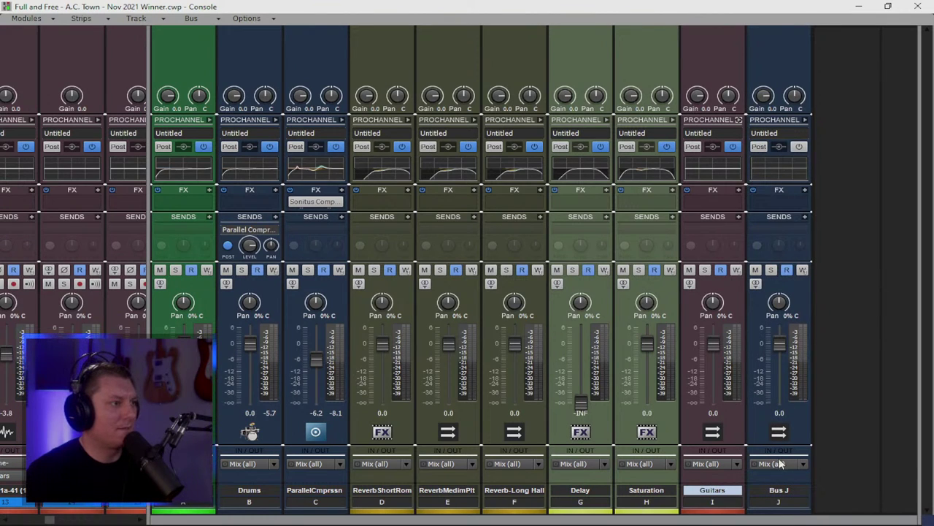
left_click(792, 510)
left_click(729, 495)
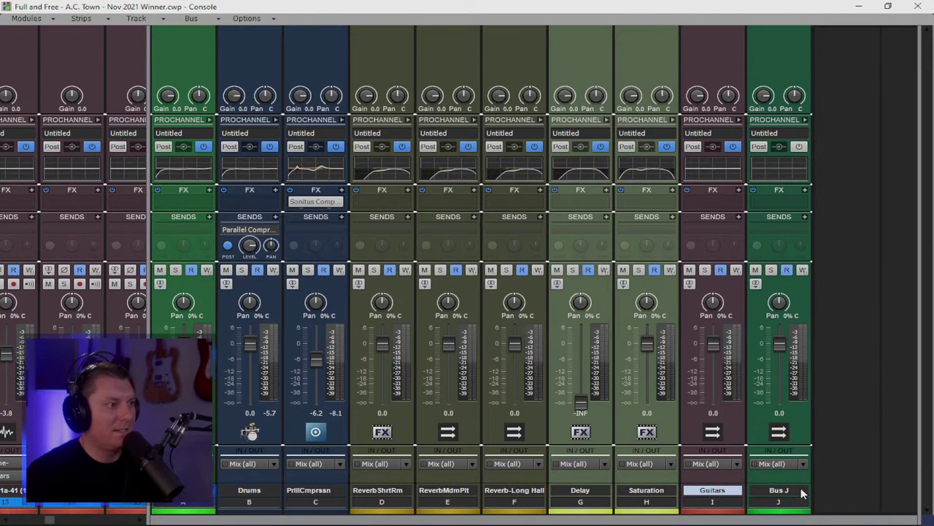
double_click(801, 489)
type("S/S")
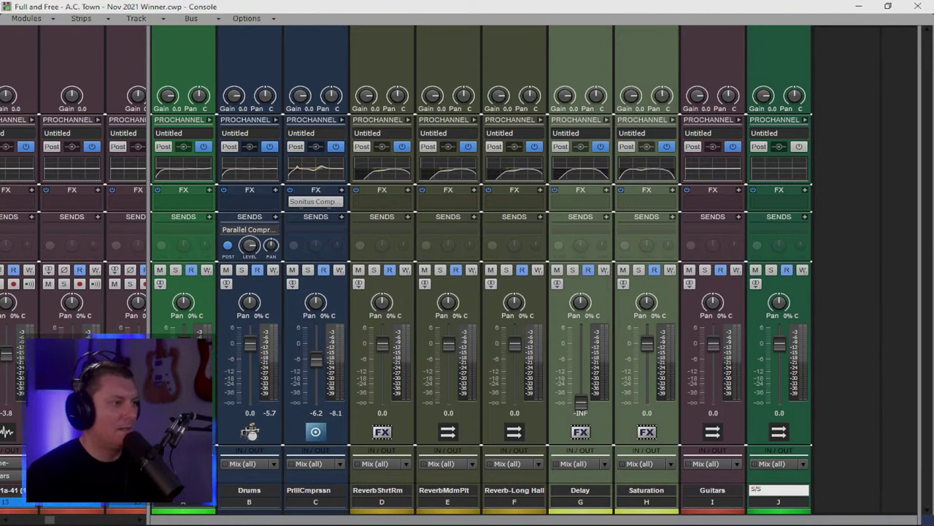
key("Return")
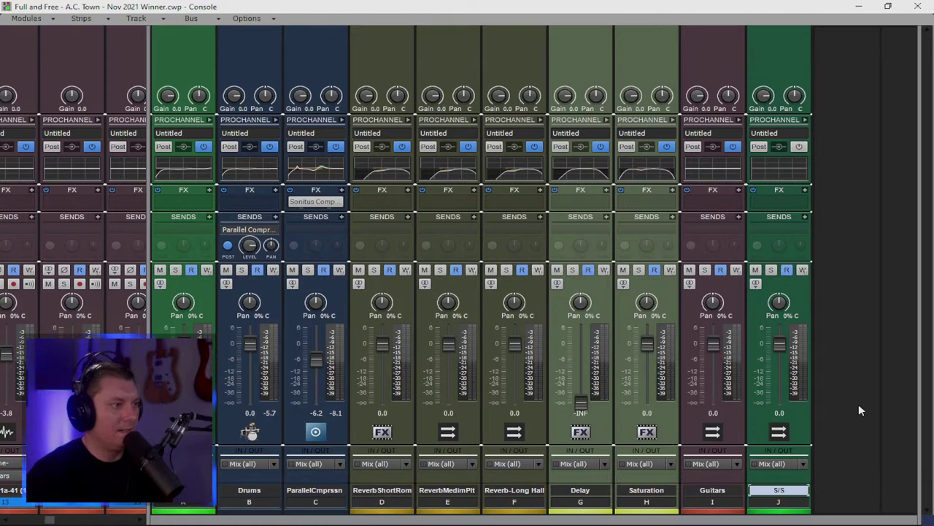
Step: Turn on the S/S bus's ProChannel and enable its EQ and Console-B modules
left_click(800, 147)
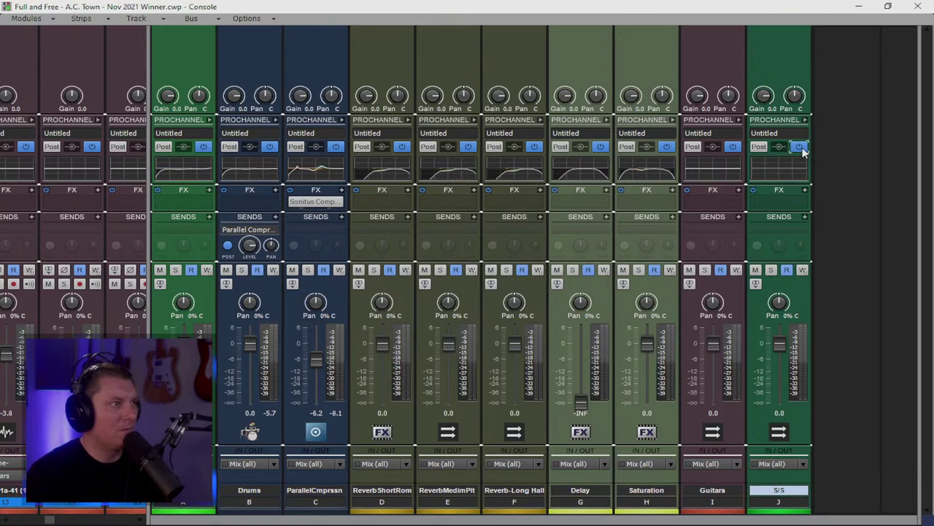
left_click(805, 119)
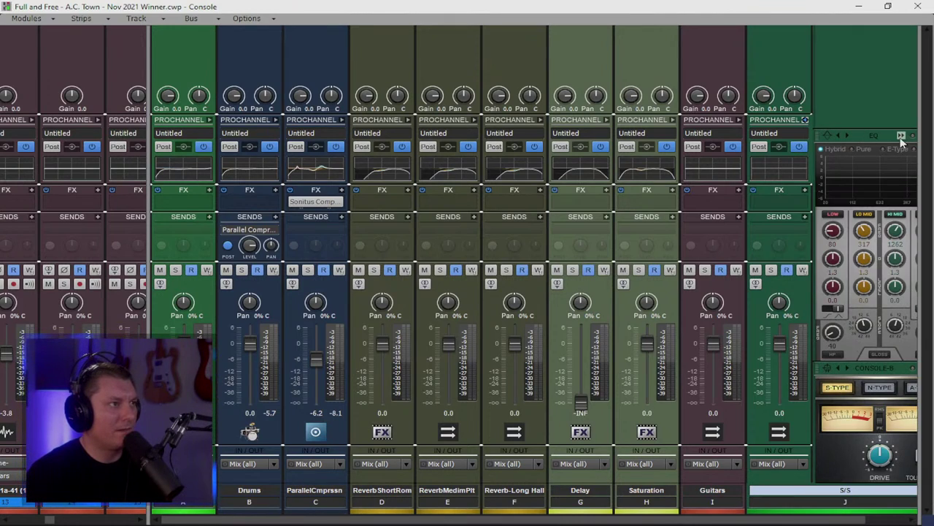
left_click_drag(730, 520, 774, 520)
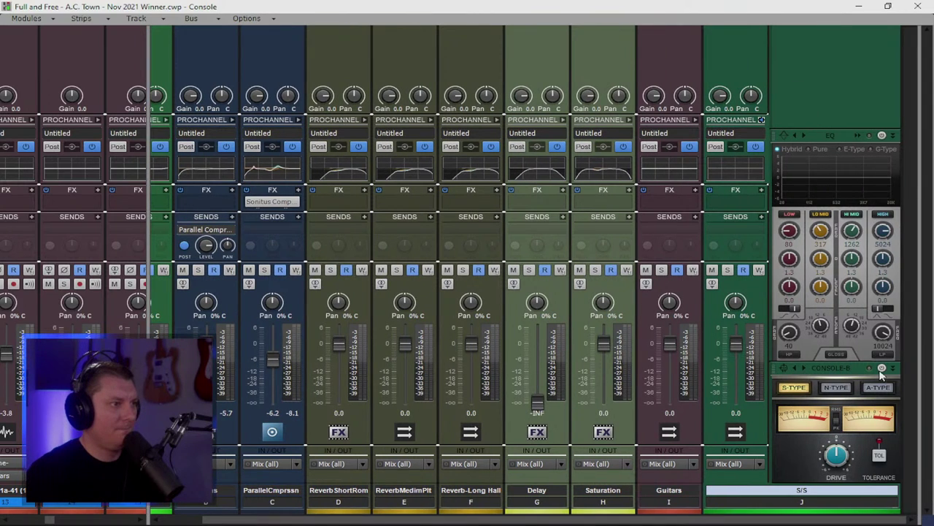
left_click(882, 136)
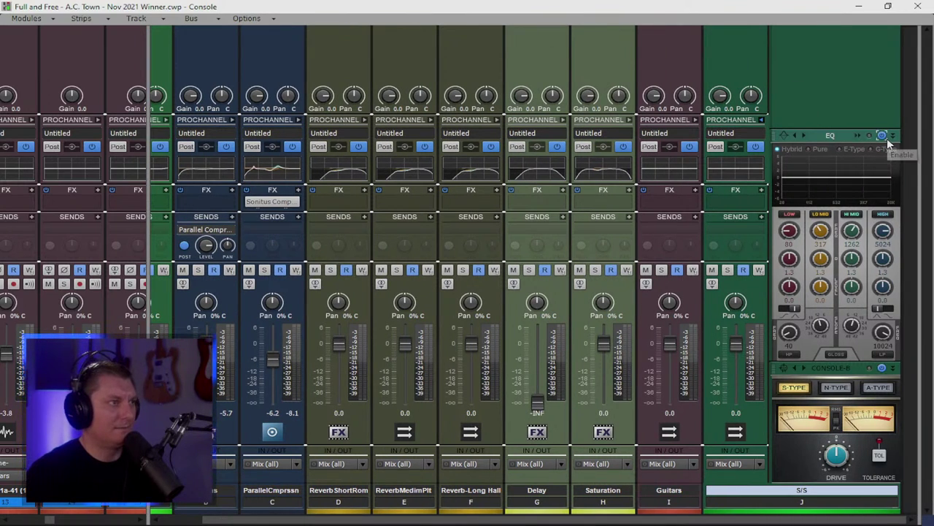
left_click(761, 120)
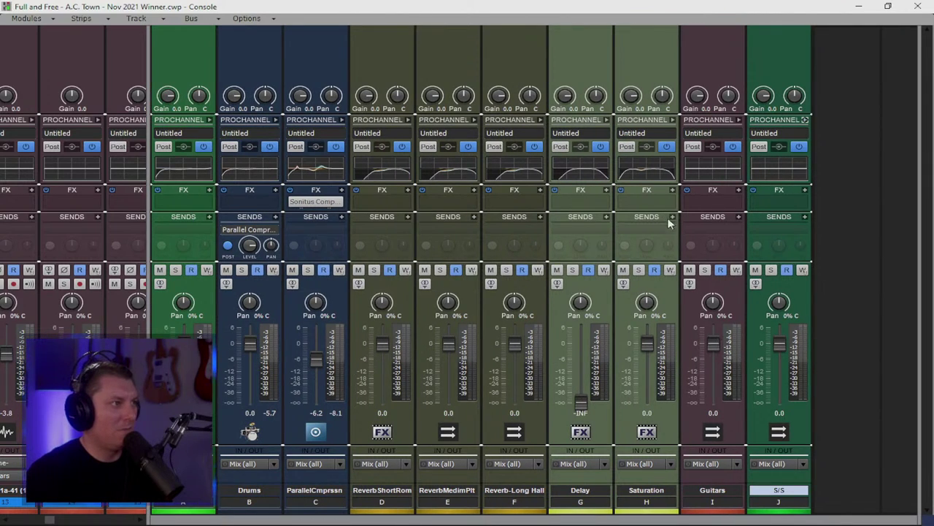
Step: Move the Saturation and Delay buses to the end of the bus order, with Delay last
left_click(662, 285)
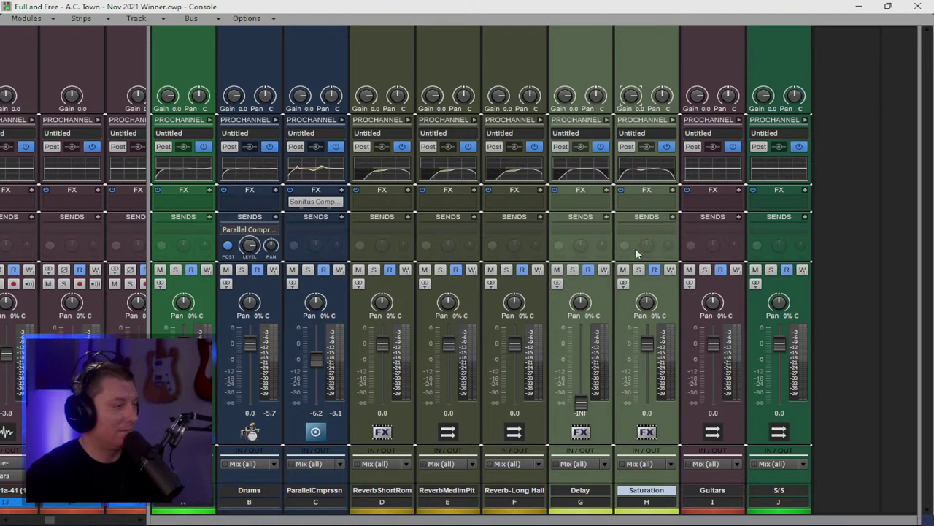
left_click_drag(647, 284, 797, 288)
left_click(589, 287)
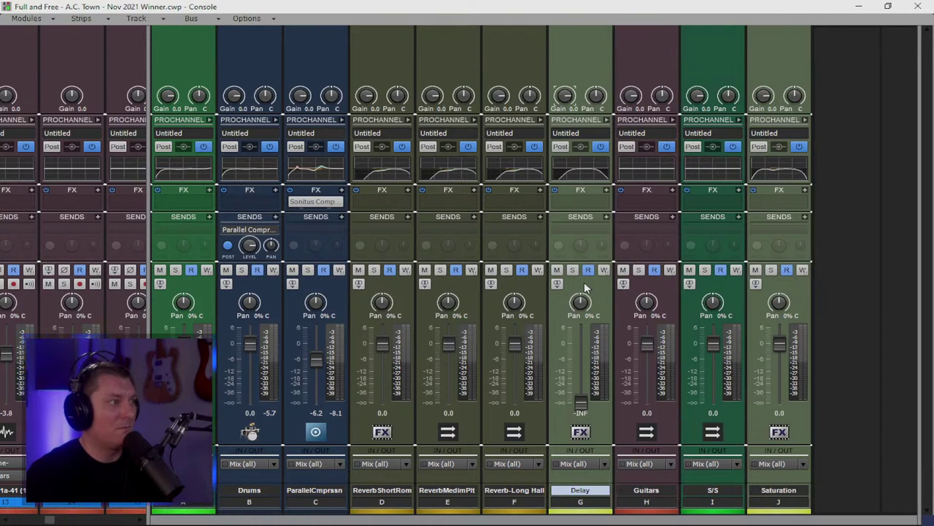
left_click_drag(788, 299, 788, 300)
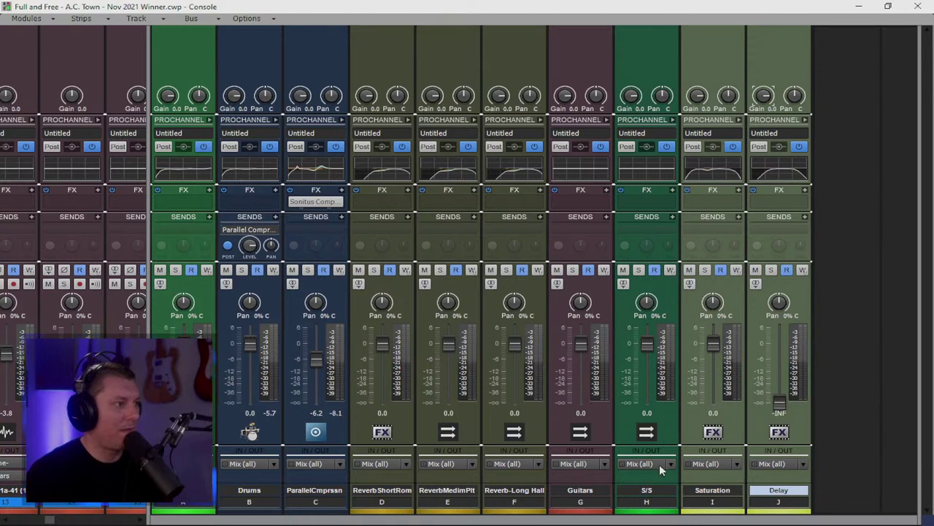
Step: Move the Guitars bus directly after the parallel compression bus and place S/S right behind it
left_click(599, 300)
left_click_drag(404, 297, 394, 297)
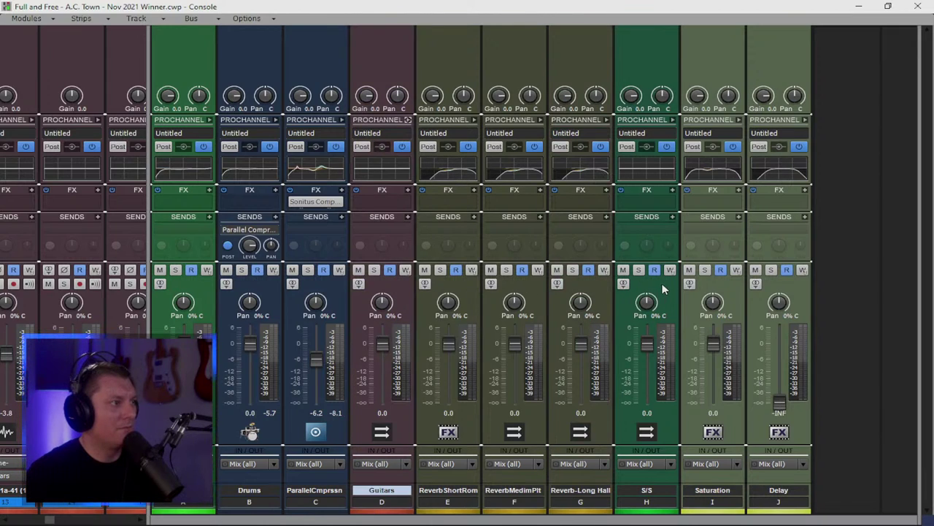
left_click_drag(475, 283, 473, 289)
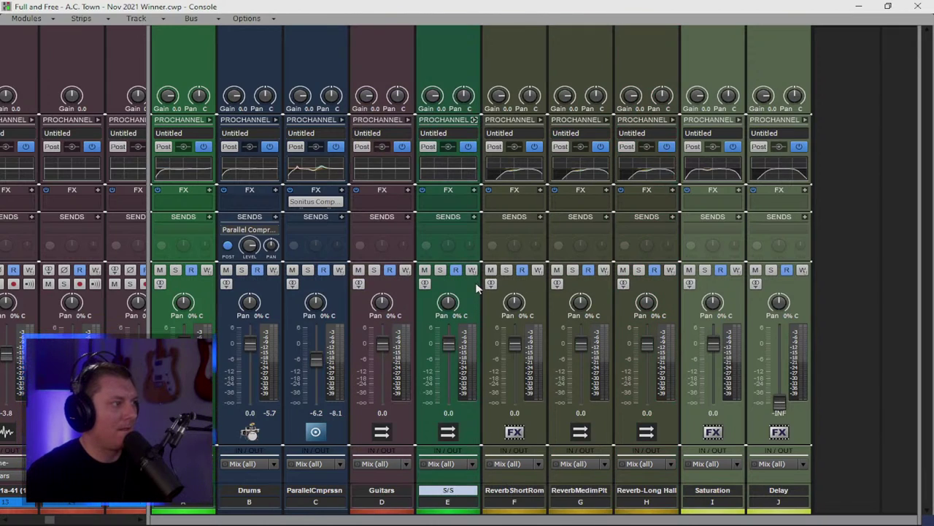
Step: Insert another new bus and move it between Mix (all) and Drums
right_click(860, 452)
left_click(867, 451)
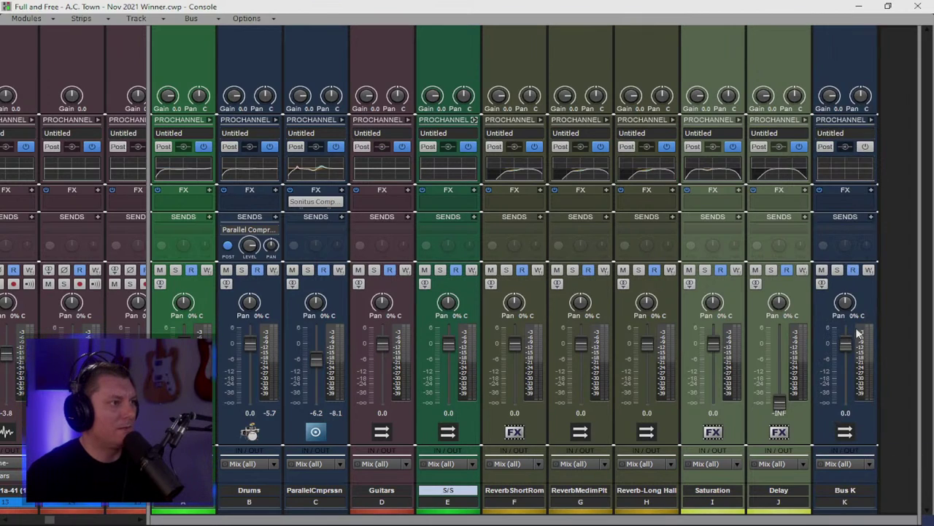
left_click(865, 290)
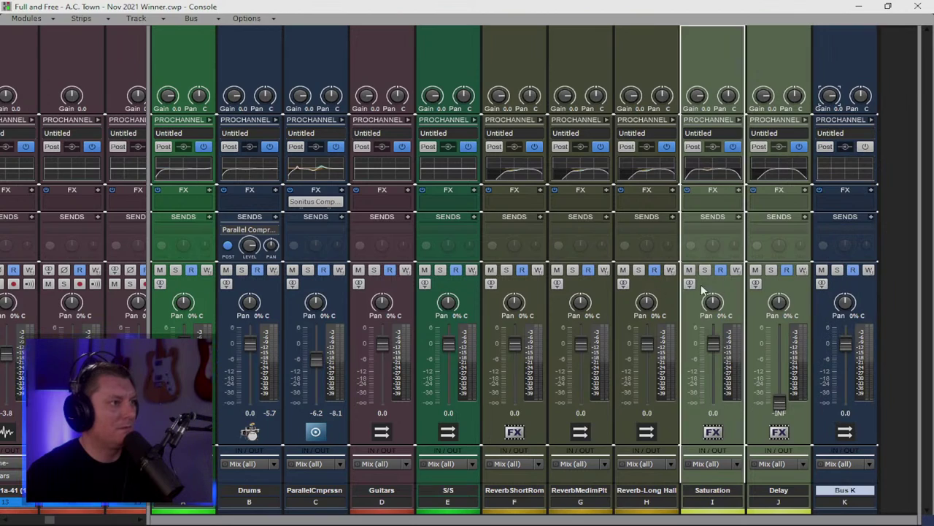
left_click_drag(245, 326, 247, 325)
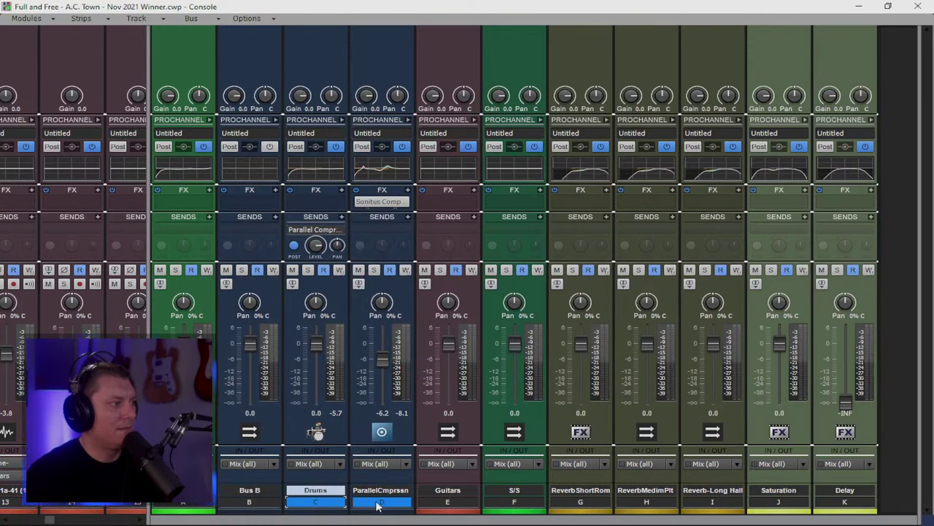
Step: Recolour the Drums and parallel compression buses with the saved grey custom colour
left_click(330, 509)
left_click(367, 467)
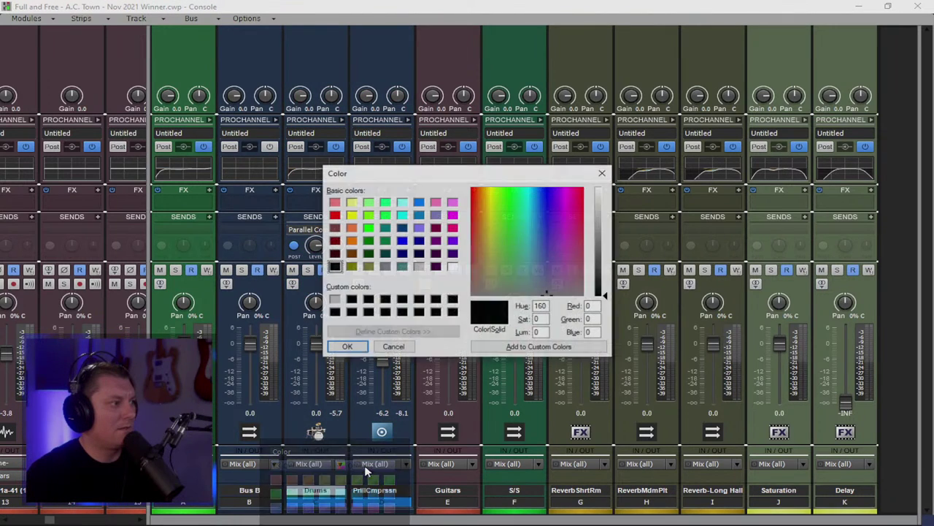
left_click(335, 299)
left_click(347, 346)
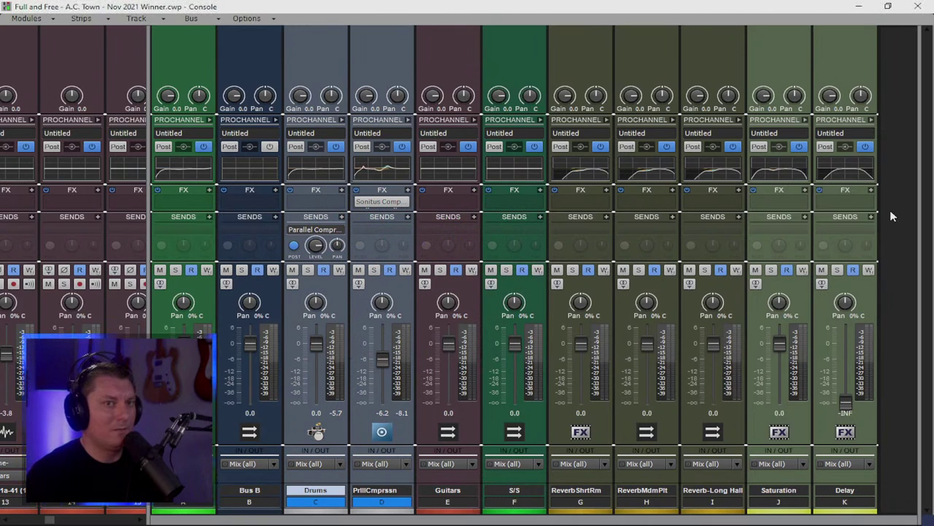
left_click_drag(162, 231, 844, 281)
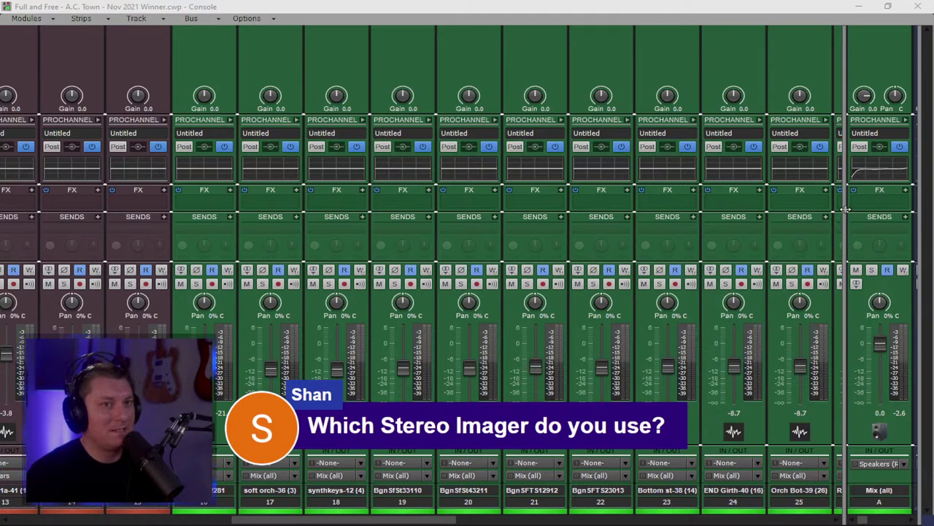
mouse_move(846, 210)
left_mouse_down()
mouse_move(827, 212)
mouse_move(845, 225)
left_mouse_up()
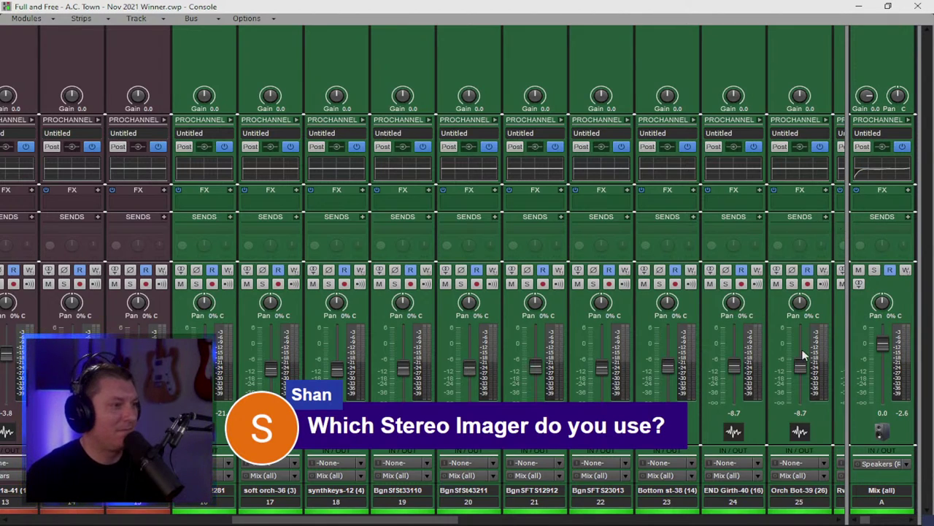
left_click_drag(416, 519, 319, 523)
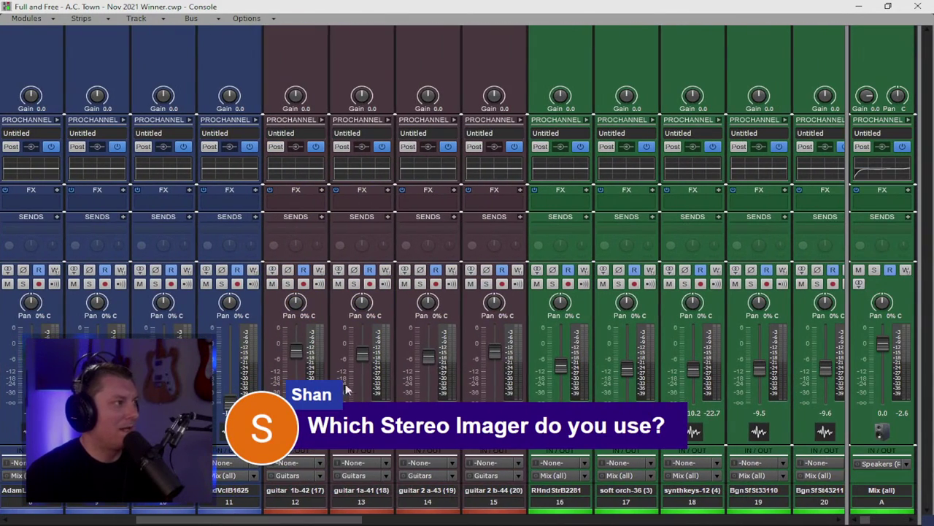
left_click_drag(844, 166, 75, 167)
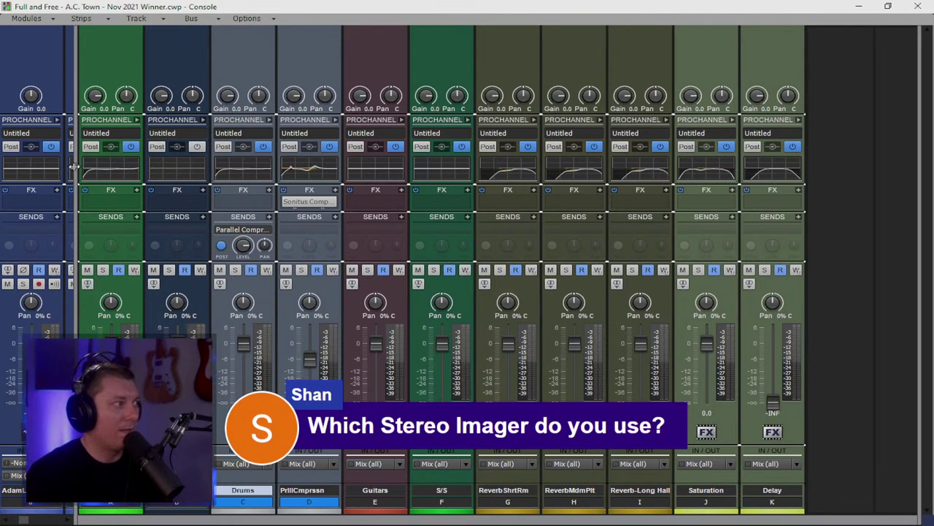
scroll(490, 400, "left", 8)
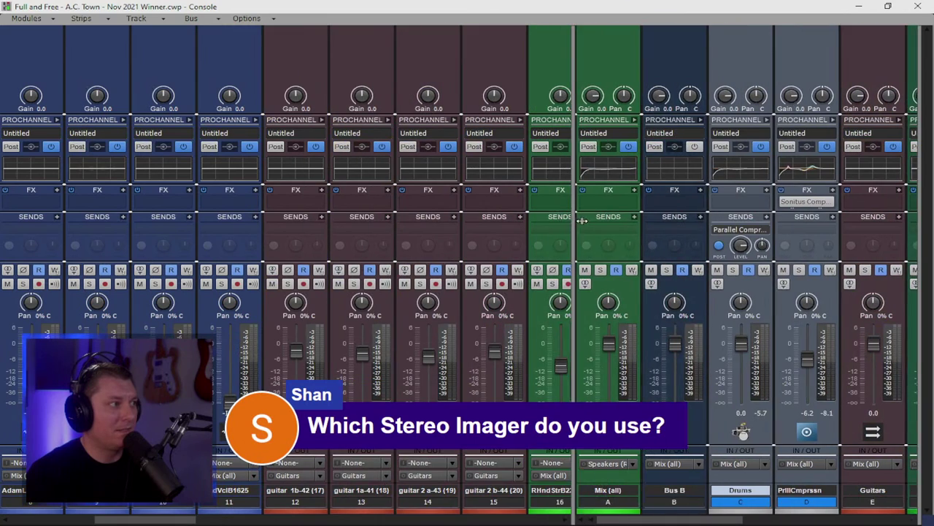
left_click_drag(584, 342, 918, 343)
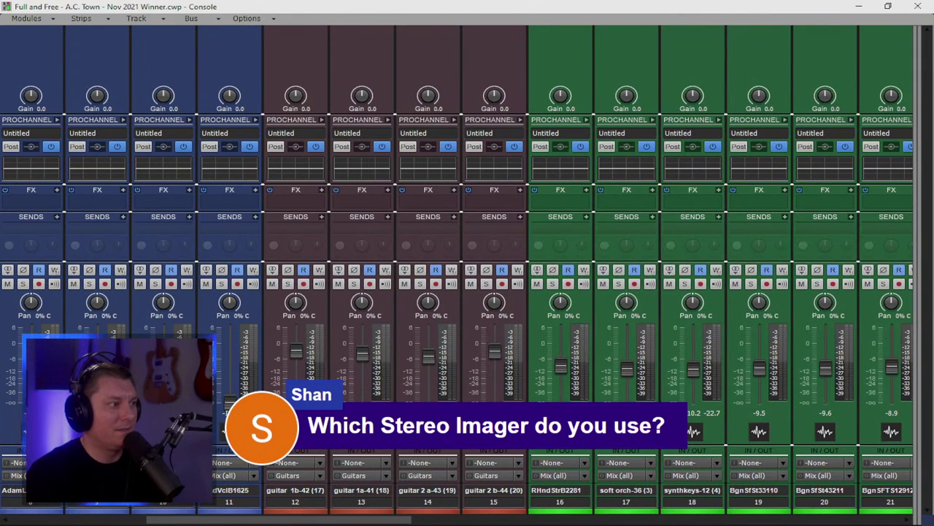
Step: Select the green string, synth and piano tracks up to track 29 and route their outputs to the S/S bus
left_click_drag(341, 523, 481, 523)
left_click_drag(73, 506, 708, 502)
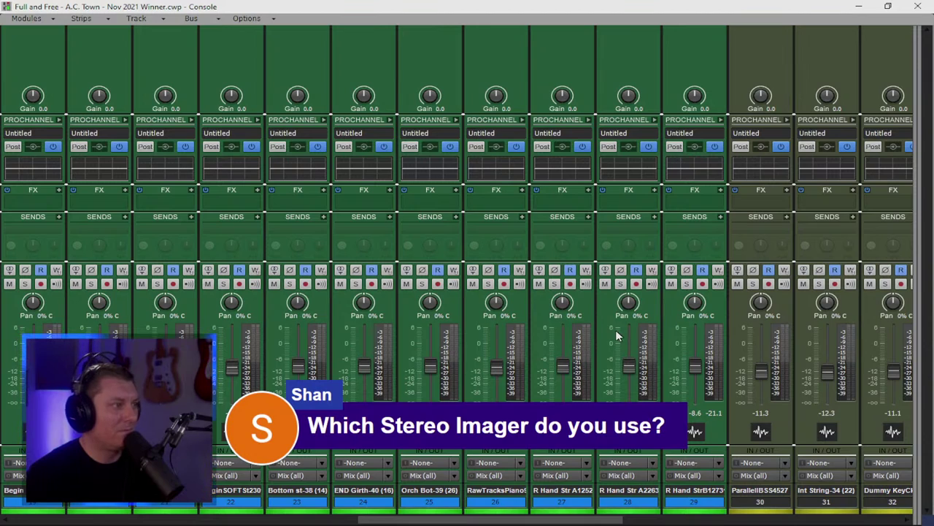
mouse_move(622, 312)
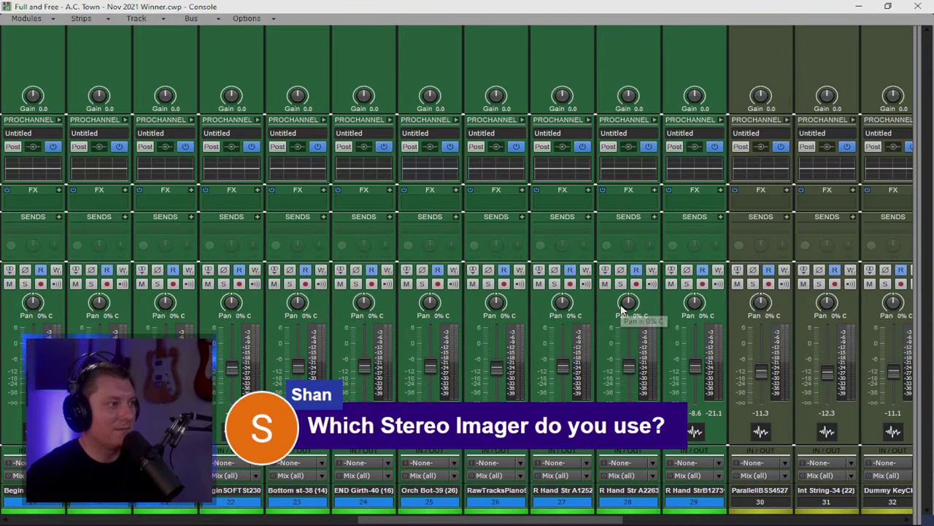
left_click(719, 478)
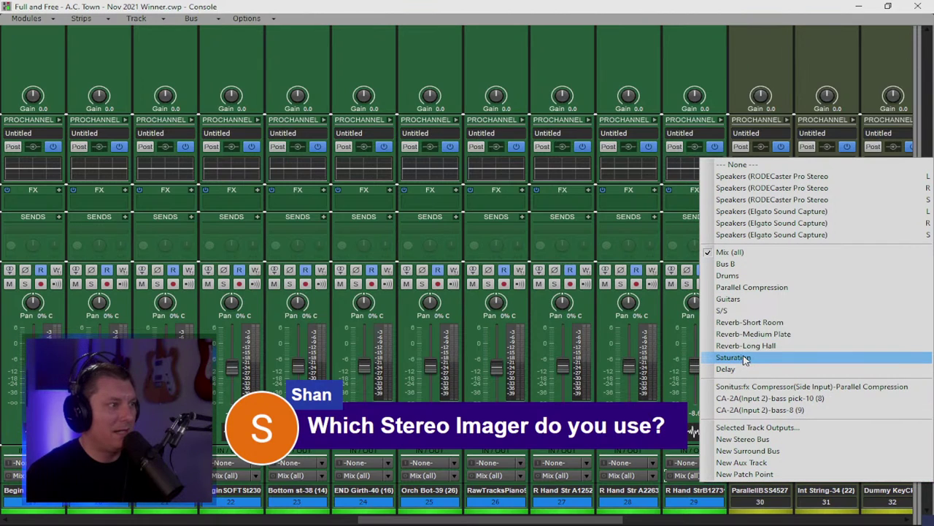
left_click(739, 311)
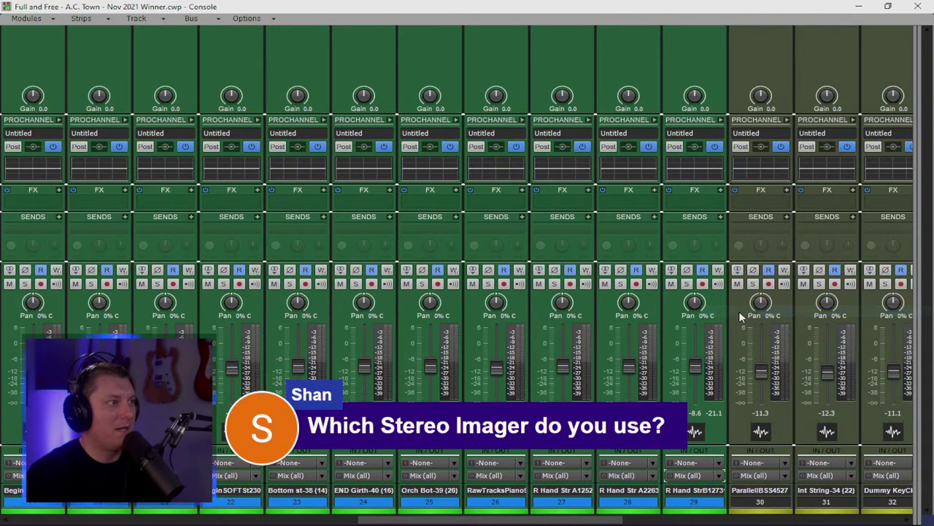
Step: Play the song and fade the S/S bus out and back in, setting its volume to about -4.6 dB
left_click_drag(910, 170, 27, 169)
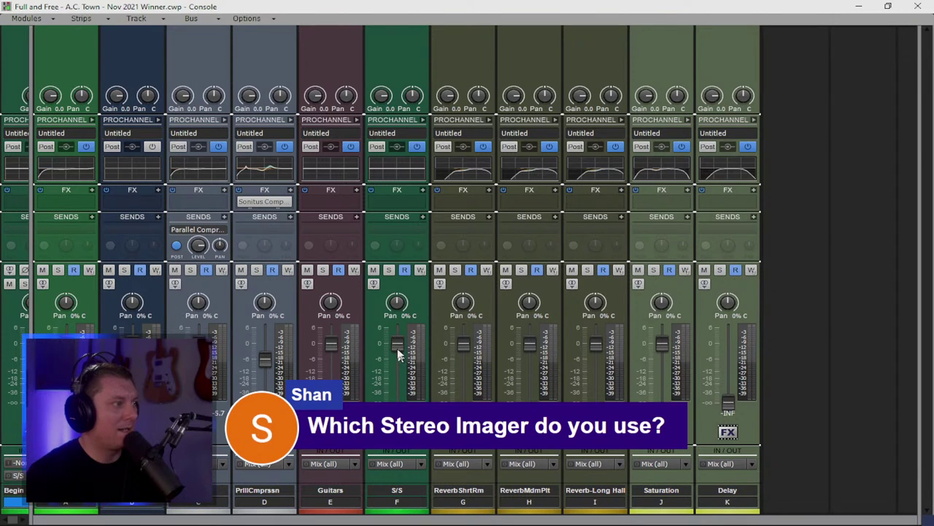
mouse_move(398, 348)
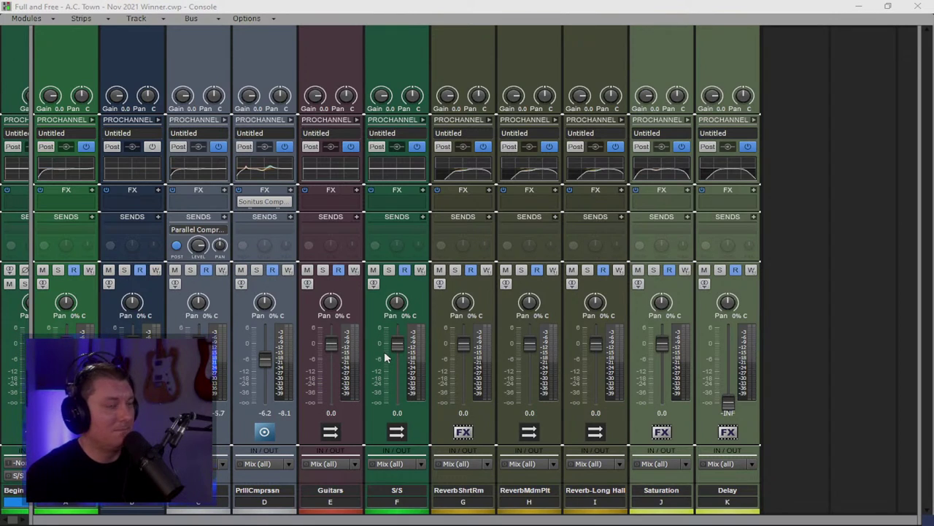
left_click_drag(397, 345, 397, 355)
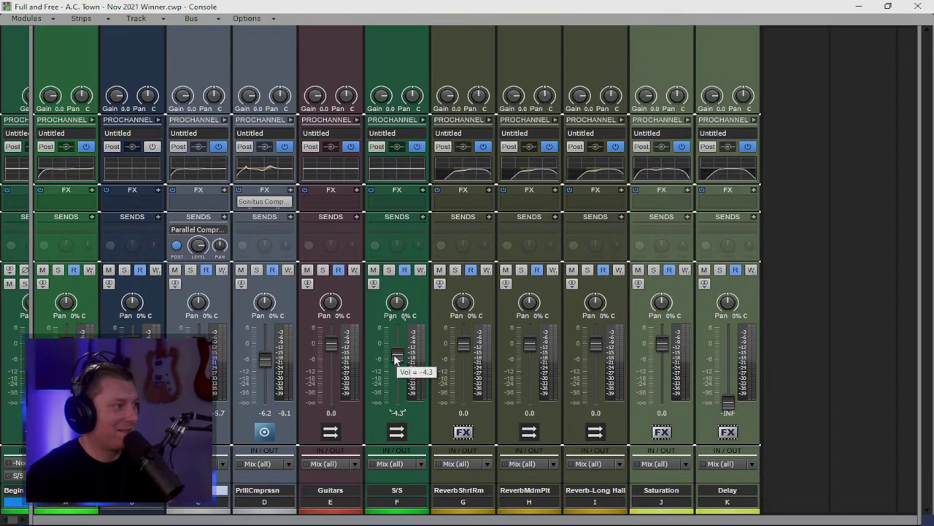
left_click_drag(393, 354, 394, 356)
key("space")
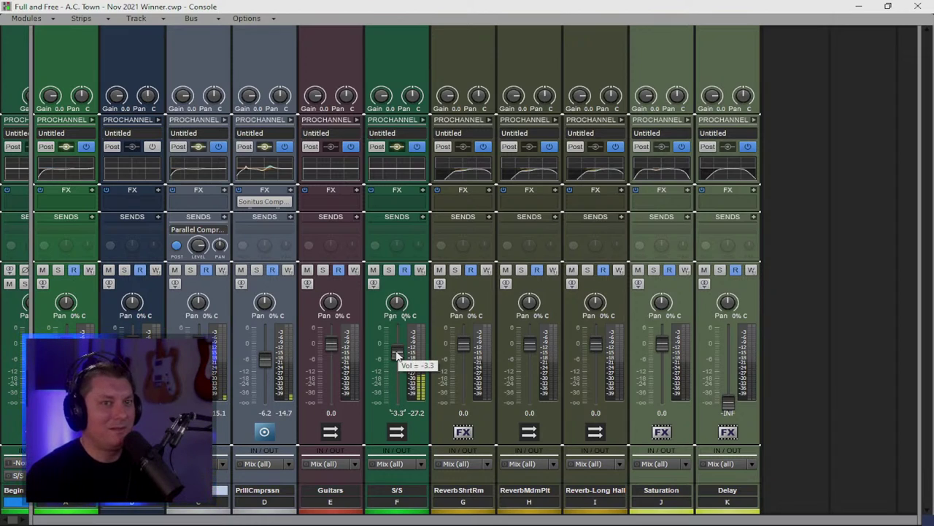
left_click_drag(402, 350, 402, 399)
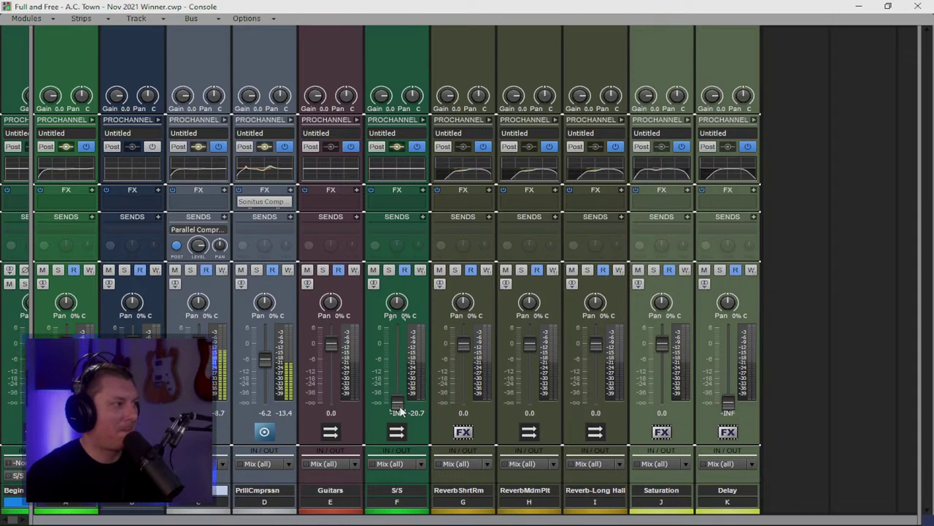
left_click_drag(398, 404, 398, 356)
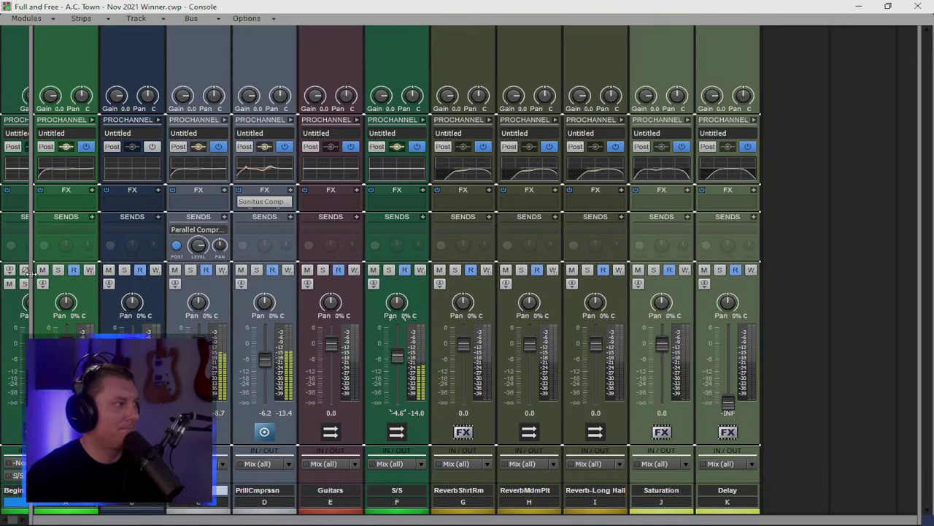
Step: Select tracks 34 to 37, including the analogue and atmosphere parts, and route their outputs to the S/S bus
key("b")
left_click_drag(621, 520, 769, 519)
left_click_drag(596, 506, 409, 511)
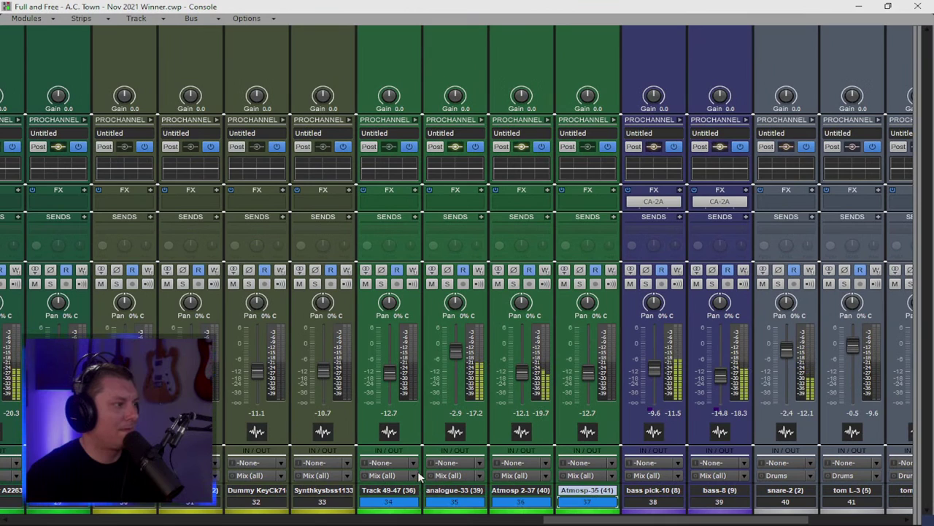
left_click(418, 475)
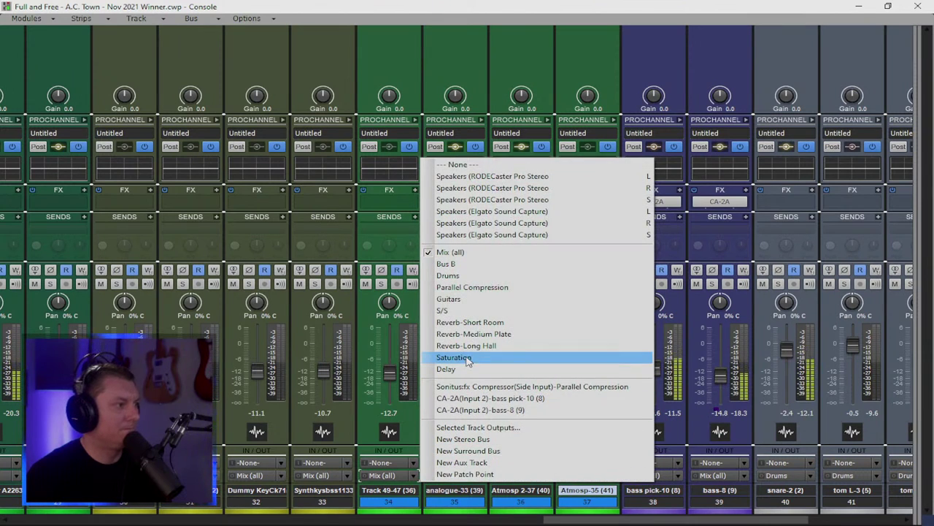
left_click(463, 310)
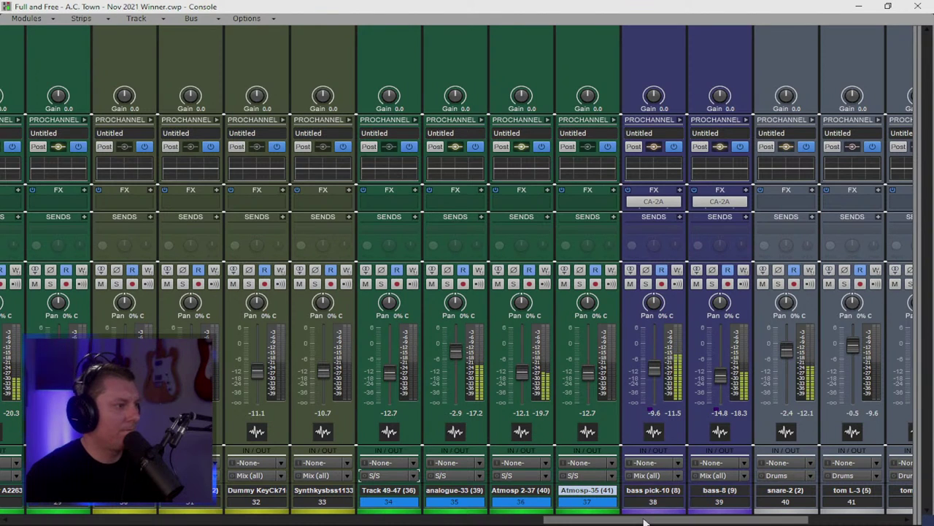
Step: Pull the S/S bus down to silence and bring it back up to about -4.5 dB against the mix
left_click_drag(637, 521, 692, 520)
left_click_drag(899, 324, 438, 324)
left_click_drag(761, 357, 766, 361)
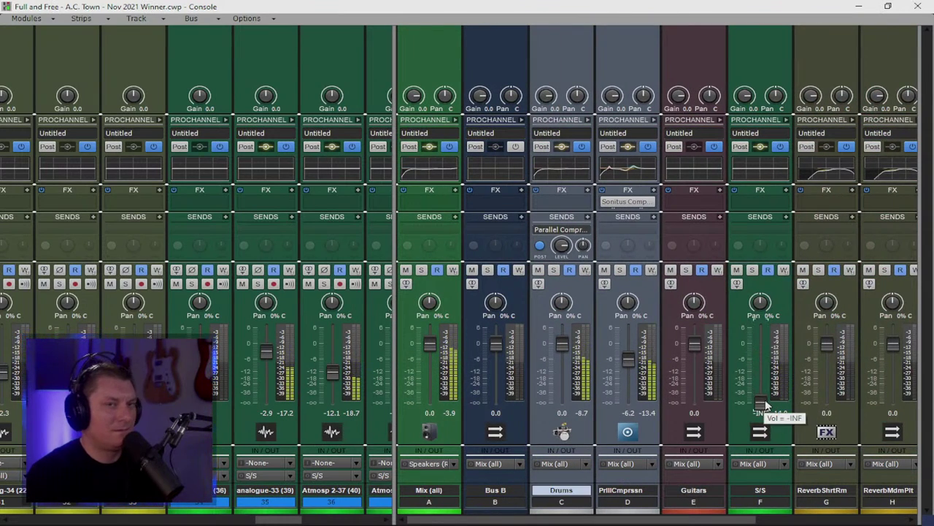
left_click_drag(766, 400, 760, 354)
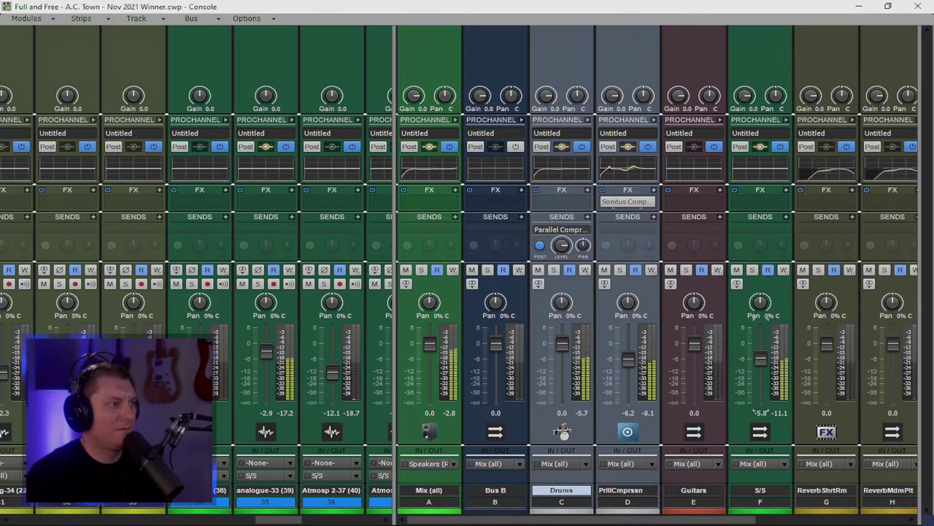
left_click_drag(761, 358, 760, 355)
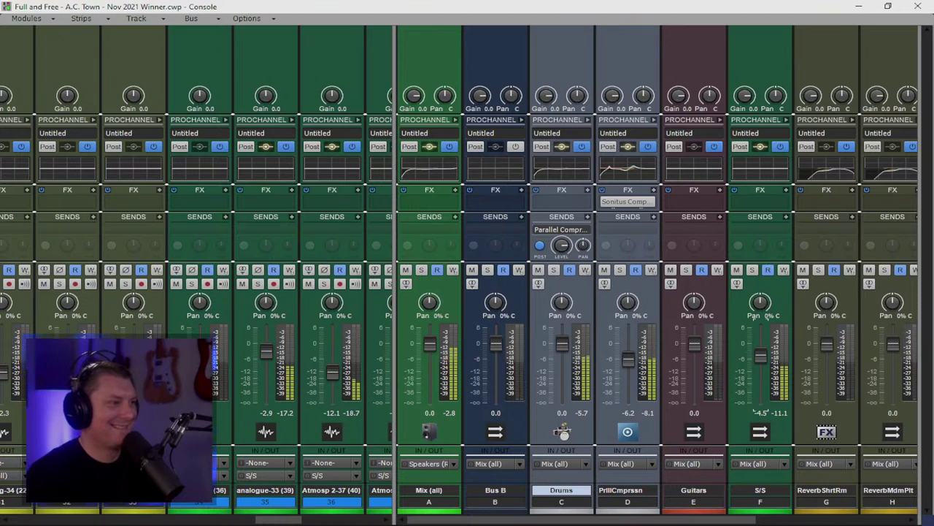
Step: Raise the S/S bus volume to about -1.4 dB and switch the high band of its EQ to a shelf
mouse_move(699, 345)
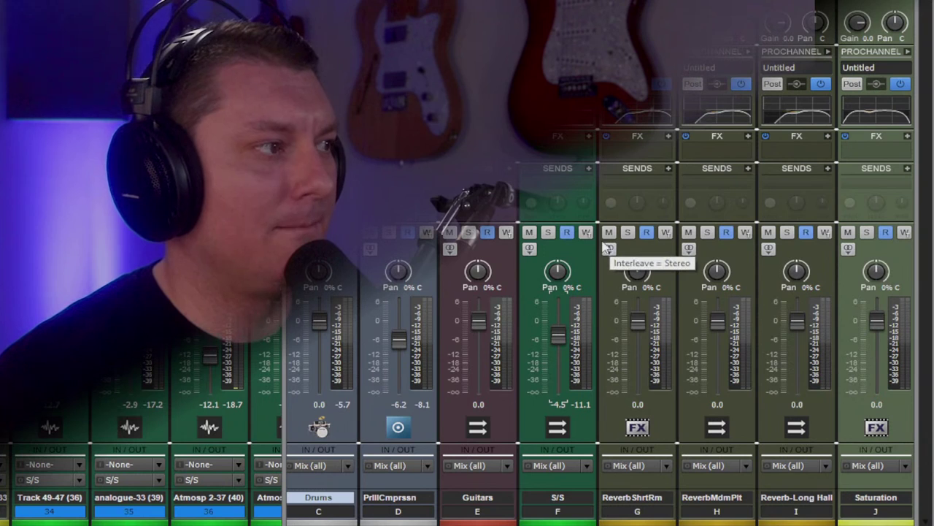
key("space")
left_click_drag(562, 344, 562, 336)
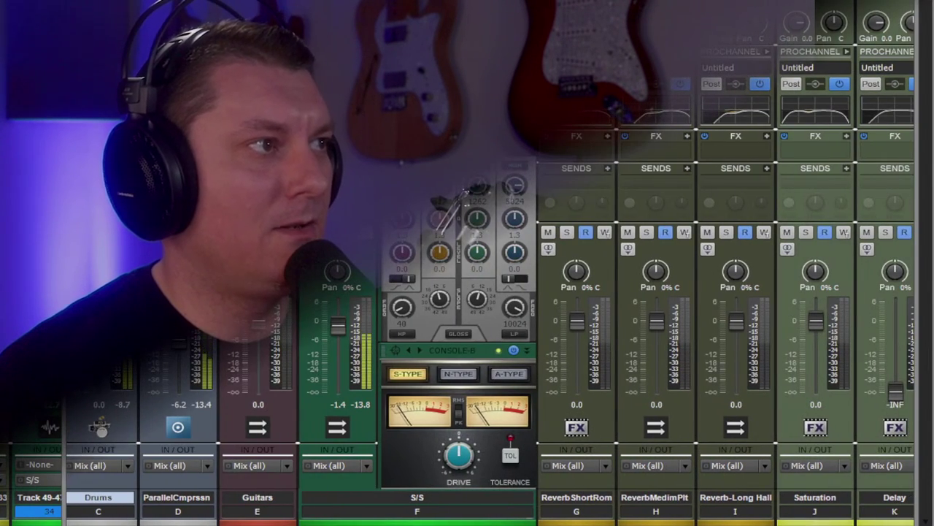
left_click(417, 497)
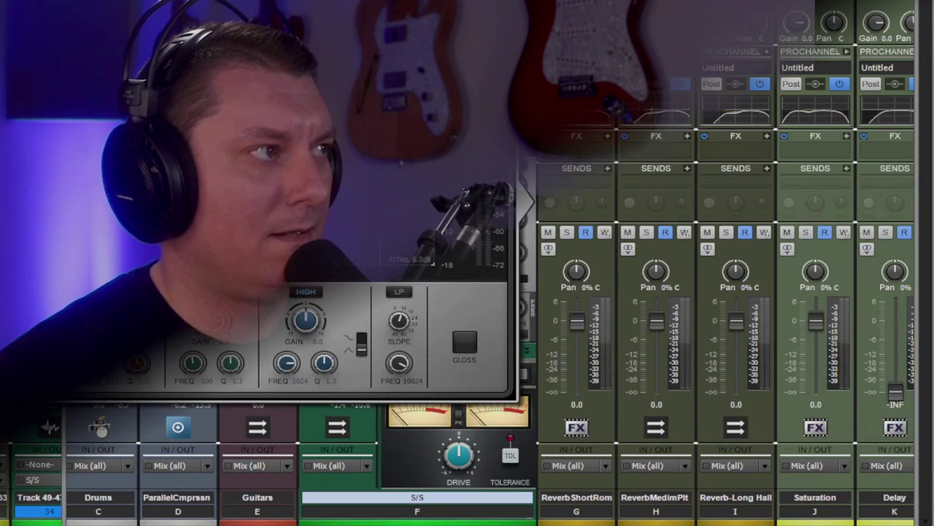
left_click(360, 349)
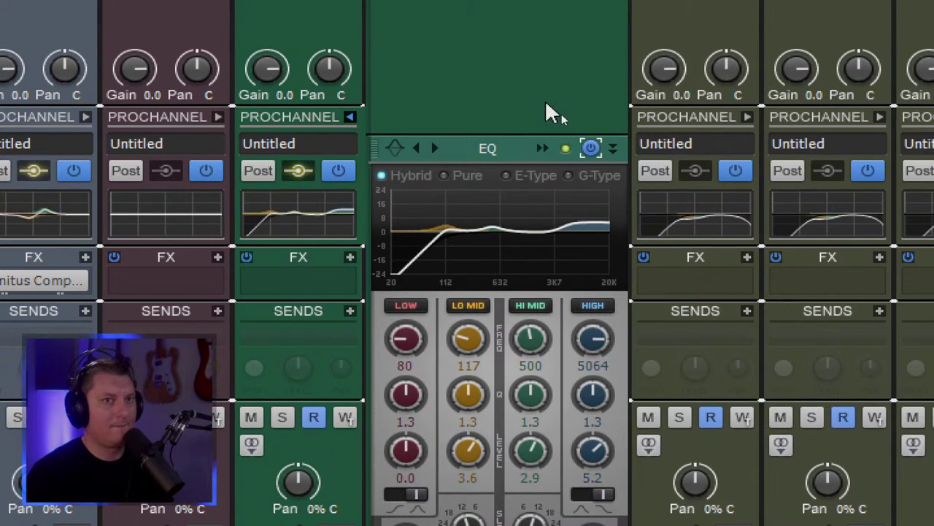
Step: Compare the sound of the S/S bus with its EQ bypassed and enabled
left_click(588, 148)
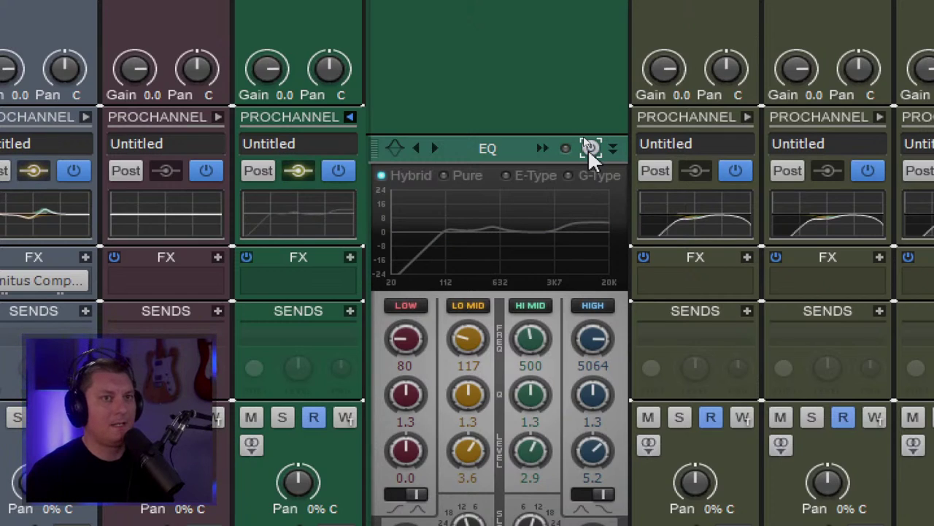
left_click(587, 148)
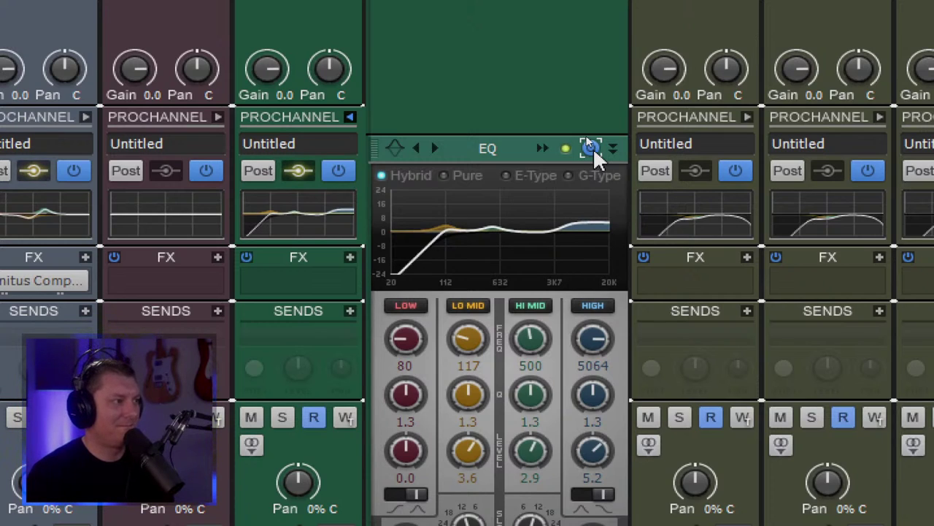
left_click(593, 148)
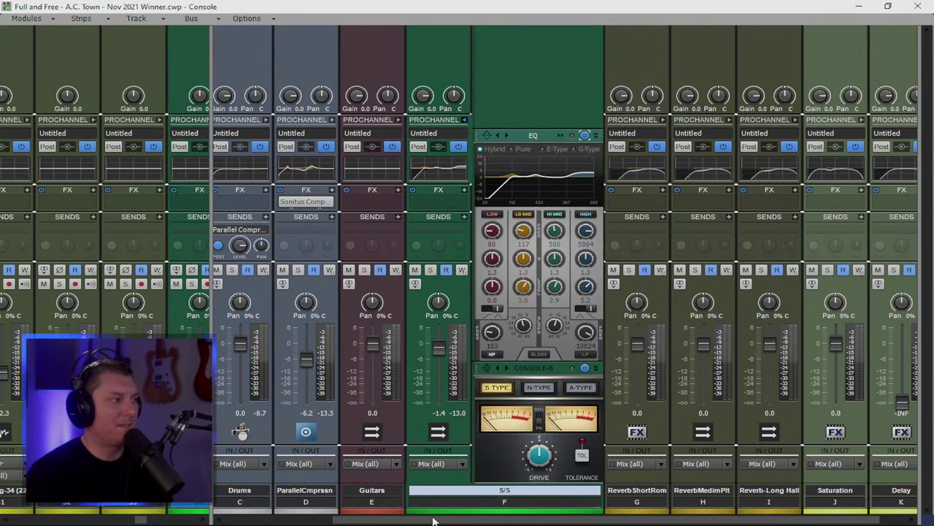
Step: Check the Saturation bus's ProChannel EQ and Console modules
left_click_drag(433, 520, 459, 519)
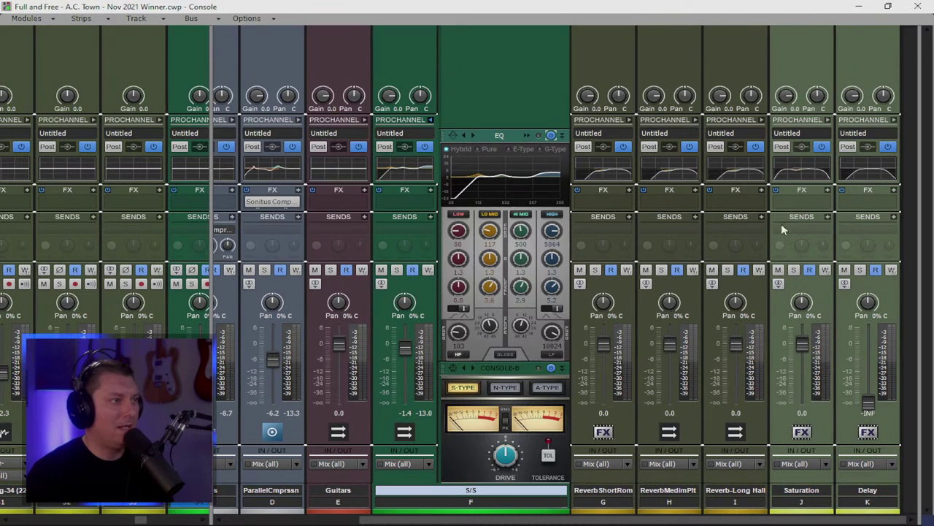
left_click(828, 119)
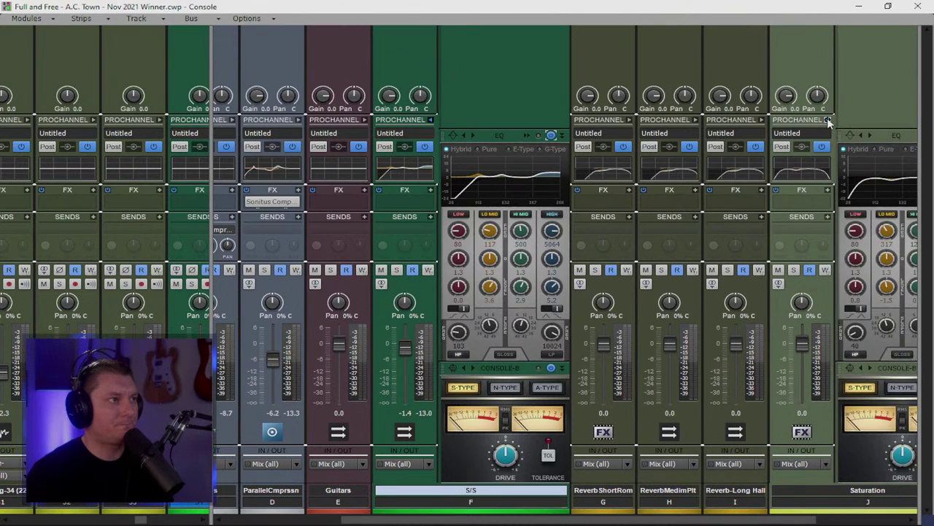
left_click_drag(704, 519, 808, 520)
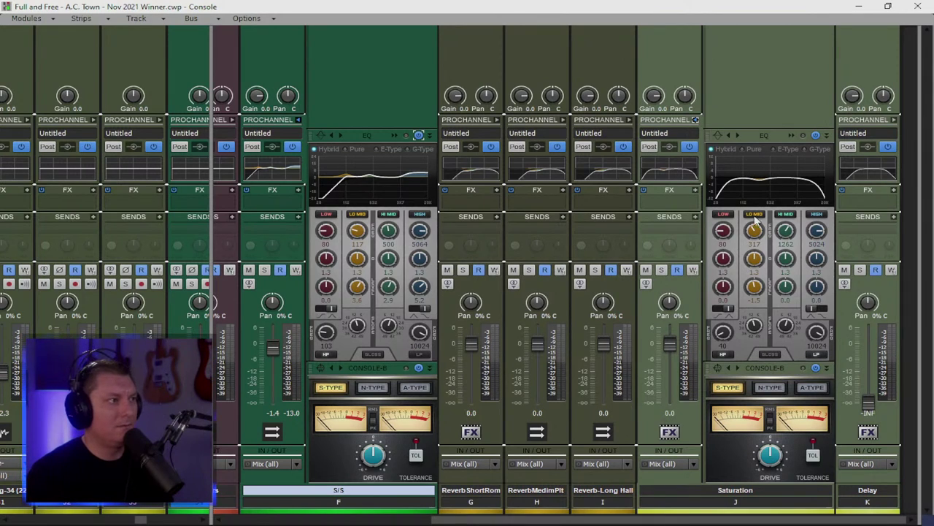
left_click(695, 119)
Step: Switch the audio effects list in the Saturation bus's FX rack to the layout sorted by manufacturer
left_click(829, 187)
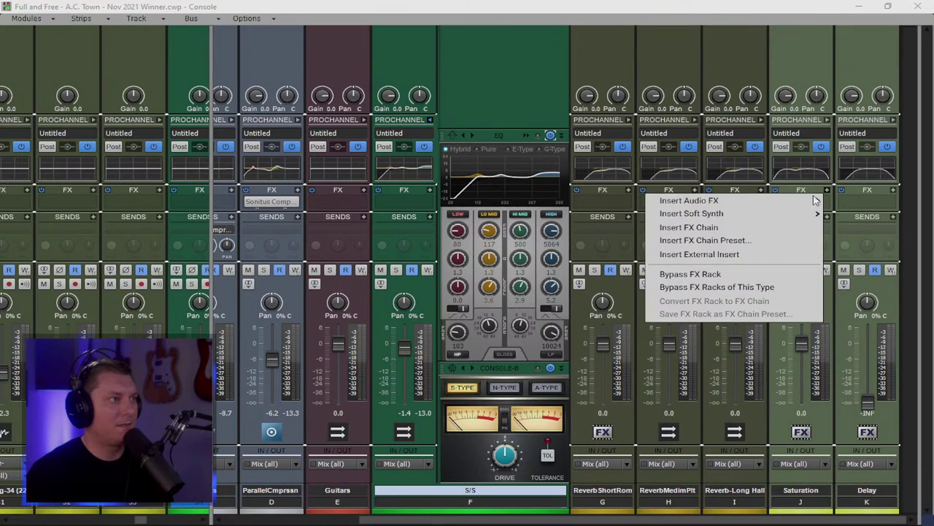
mouse_move(701, 201)
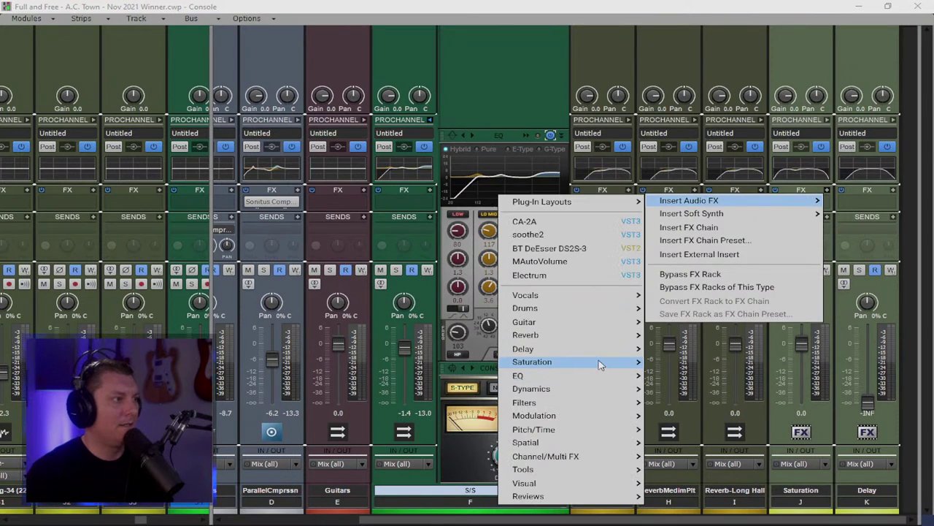
mouse_move(604, 364)
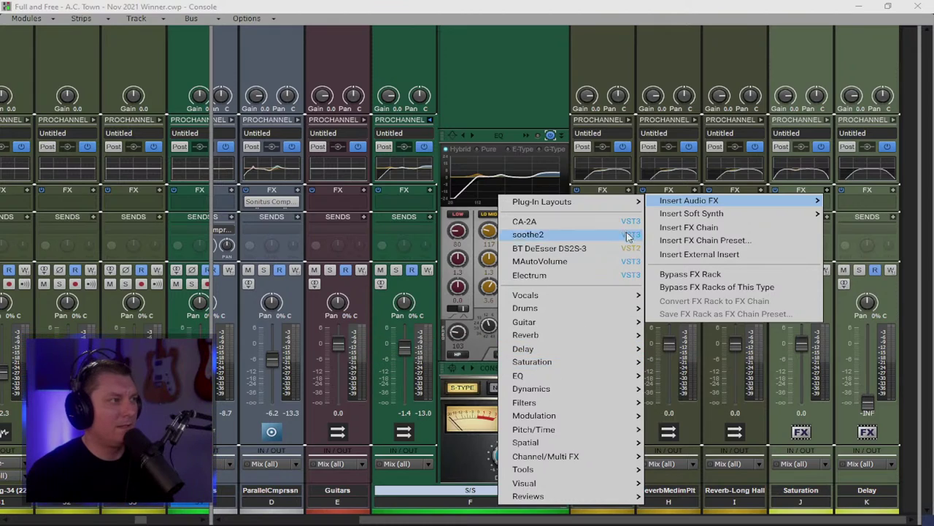
mouse_move(620, 207)
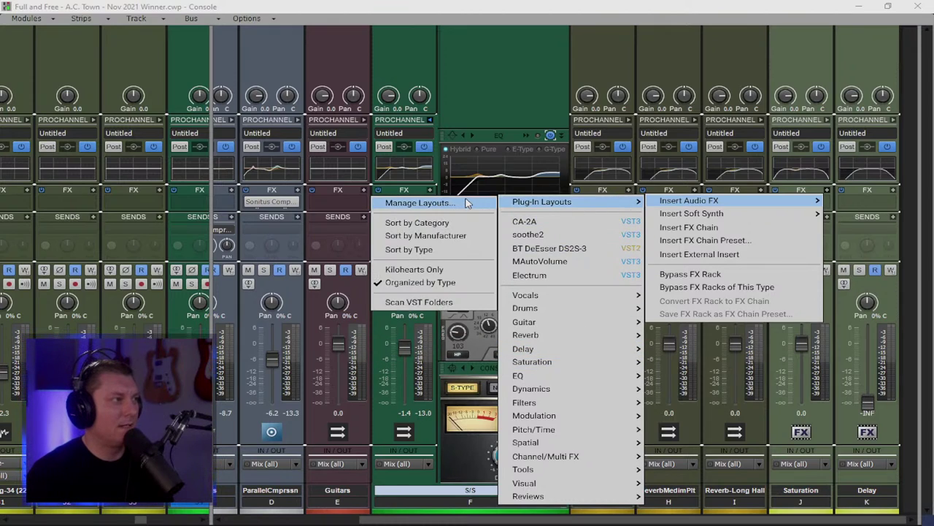
left_click(431, 241)
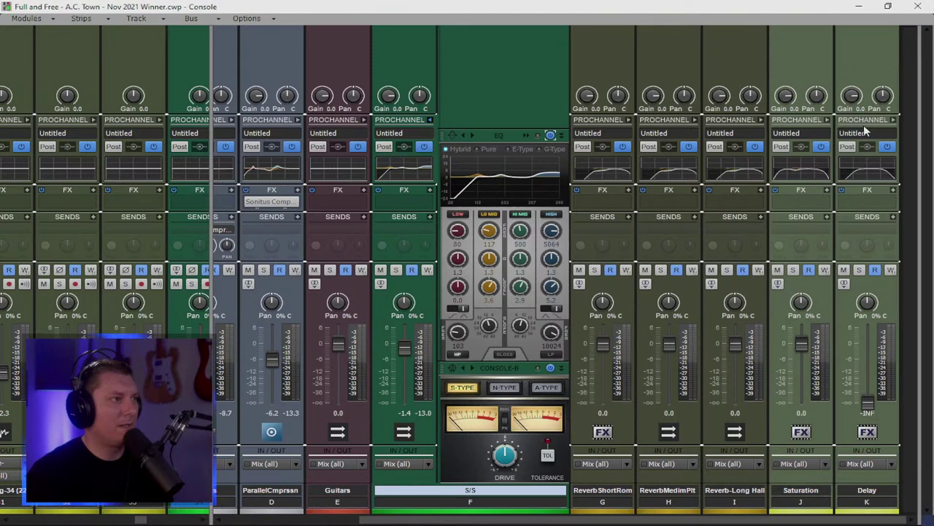
Step: Insert Softube's Saturation Knob effect into the Saturation bus's FX rack
right_click(828, 192)
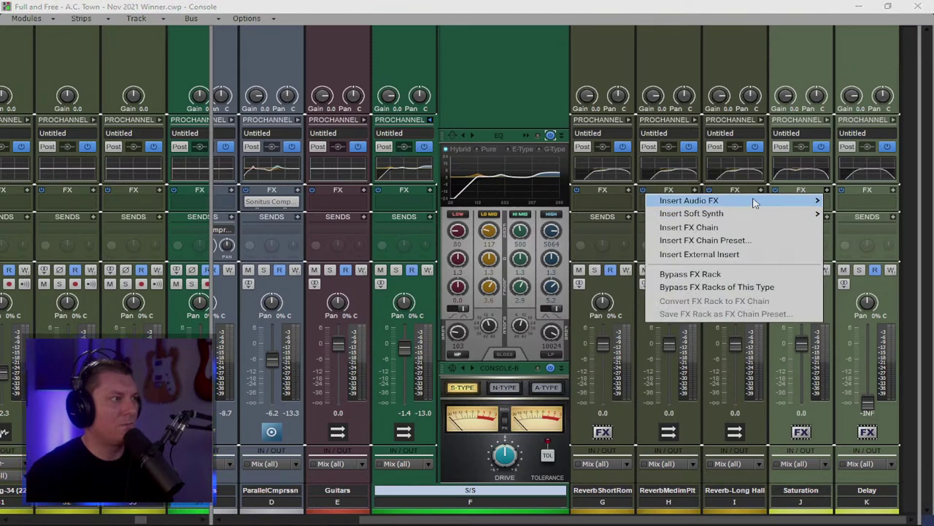
mouse_move(755, 205)
mouse_move(580, 326)
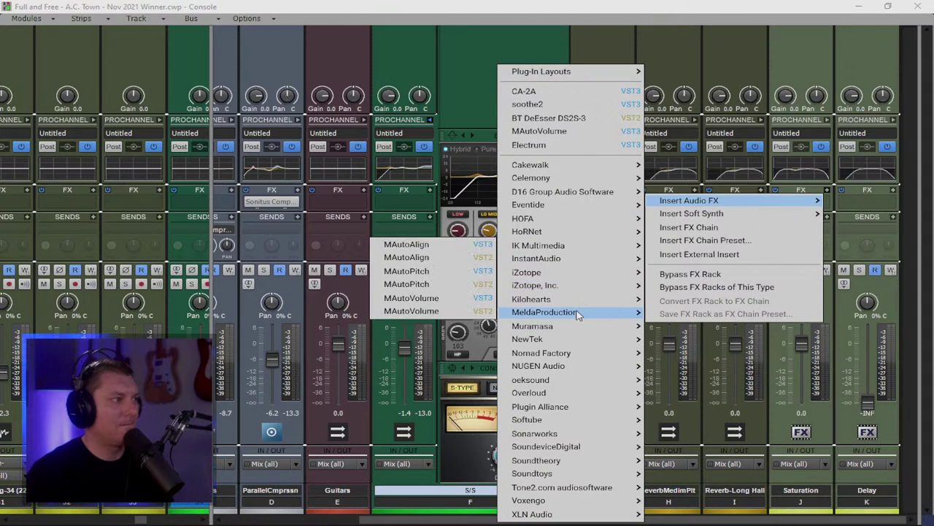
mouse_move(574, 302)
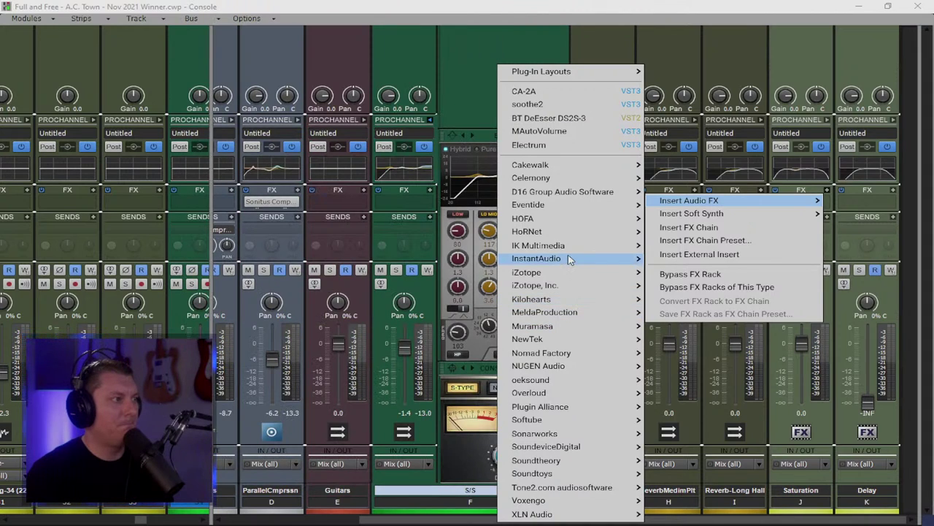
mouse_move(570, 260)
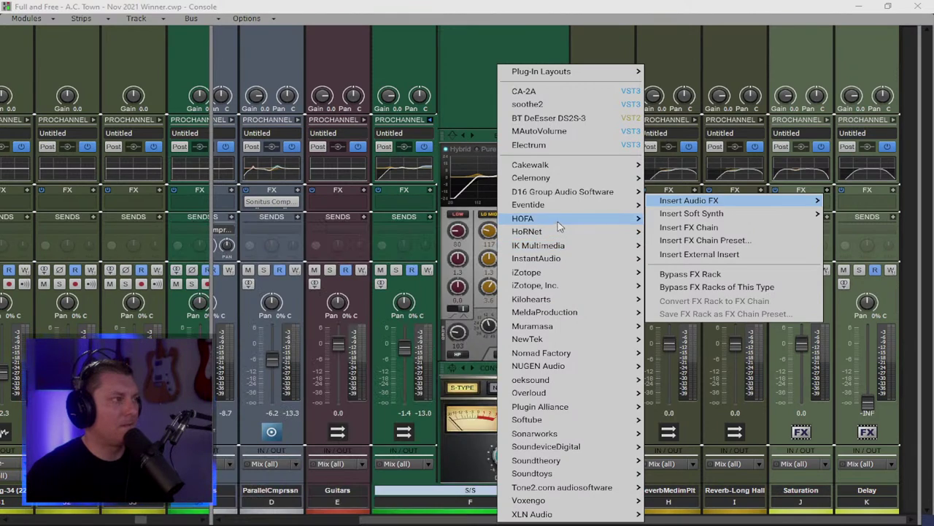
mouse_move(554, 210)
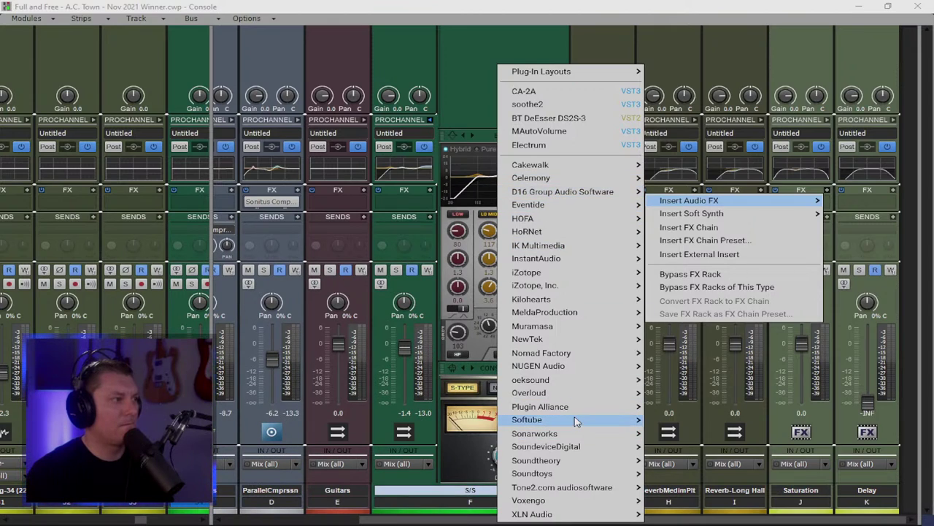
mouse_move(576, 422)
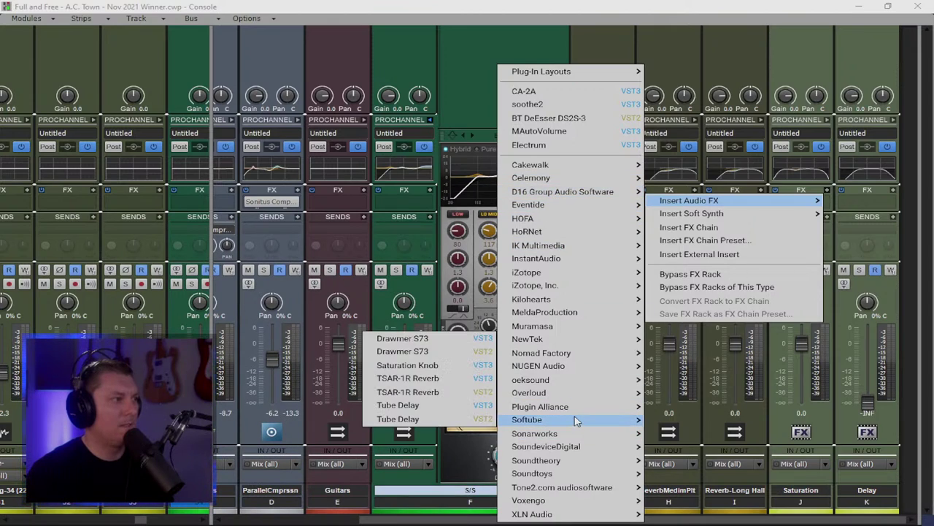
left_click(428, 394)
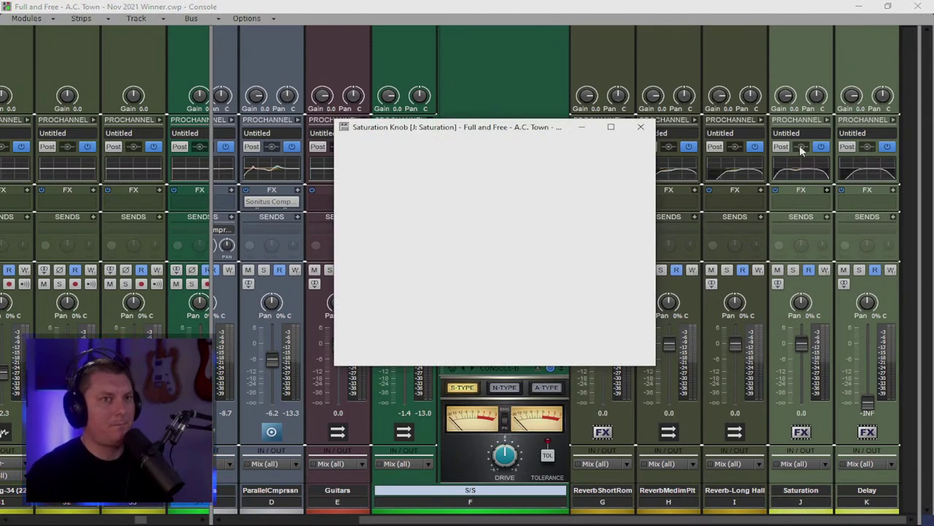
Step: Shrink the Saturation Knob window, place it clear of the S/S bus and set its saturation type to Keep Low
left_click_drag(516, 130, 729, 133)
left_click_drag(870, 231, 720, 232)
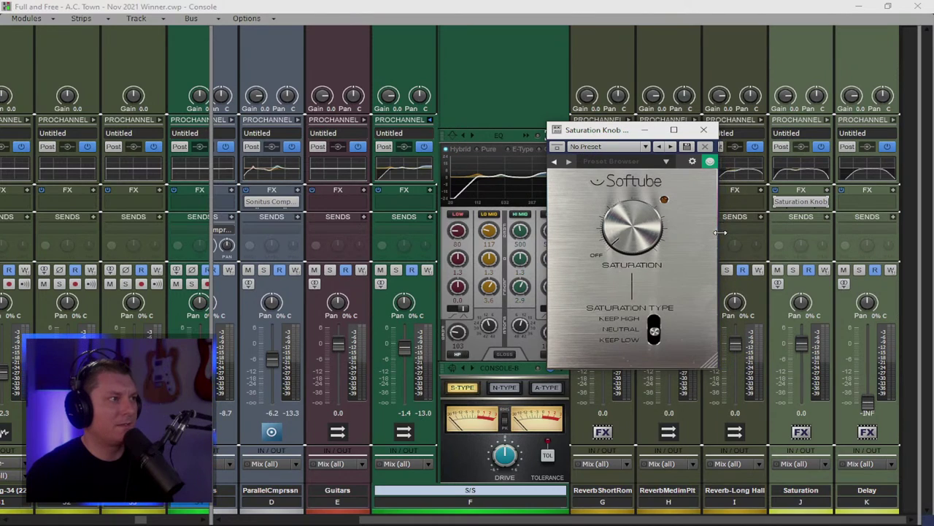
left_click_drag(606, 134, 660, 146)
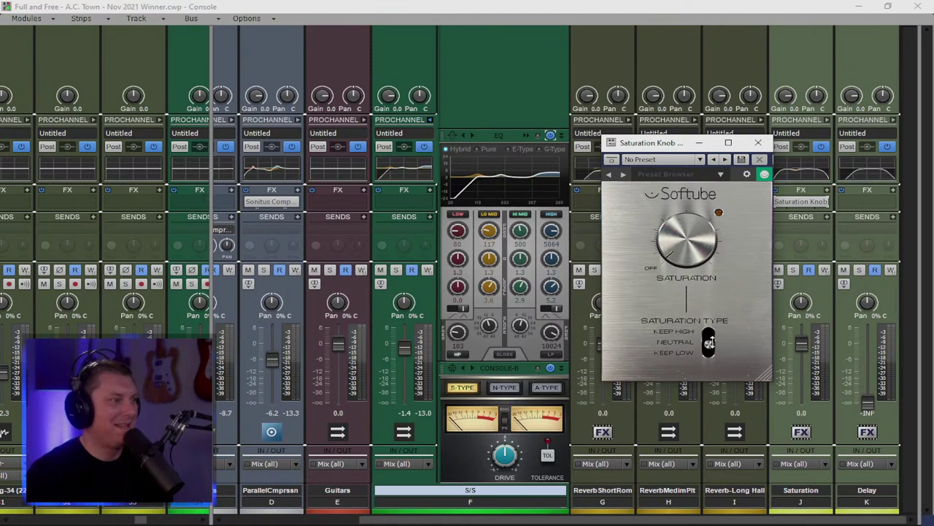
left_click(709, 340)
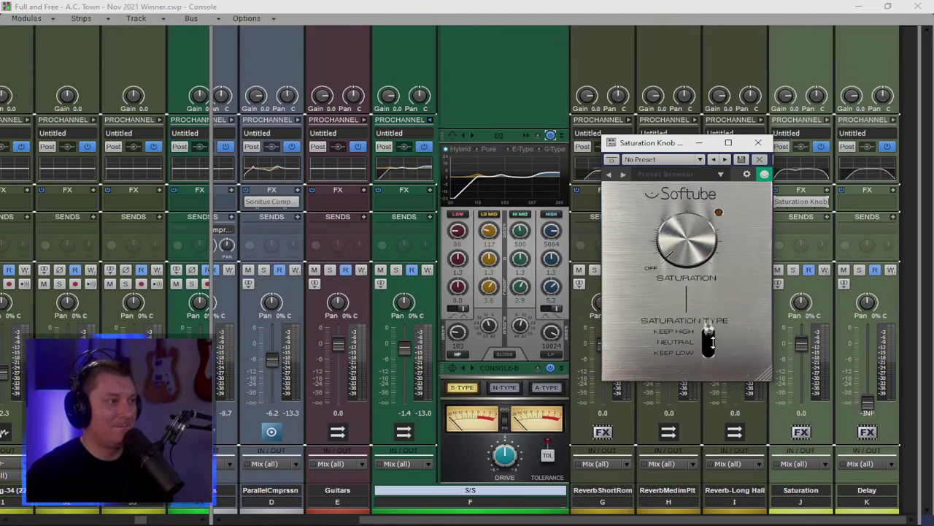
left_click(710, 343)
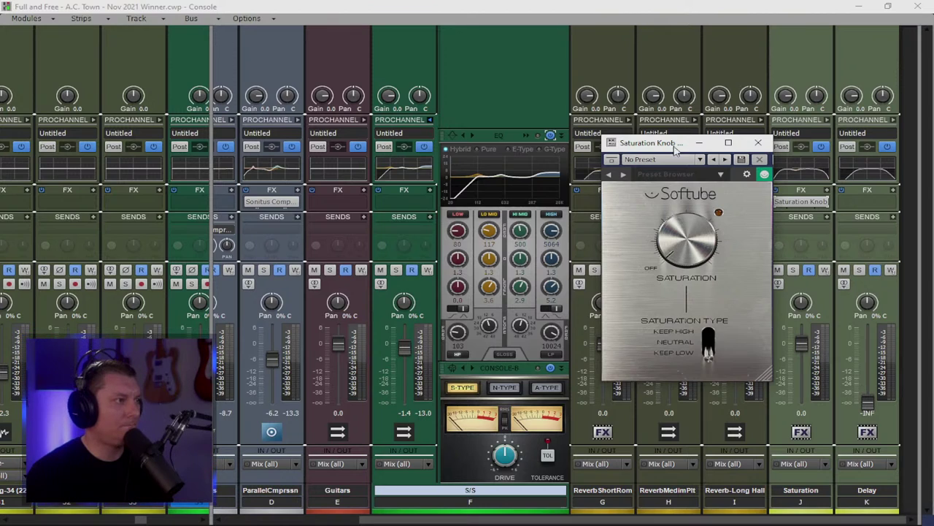
left_click_drag(675, 150, 682, 235)
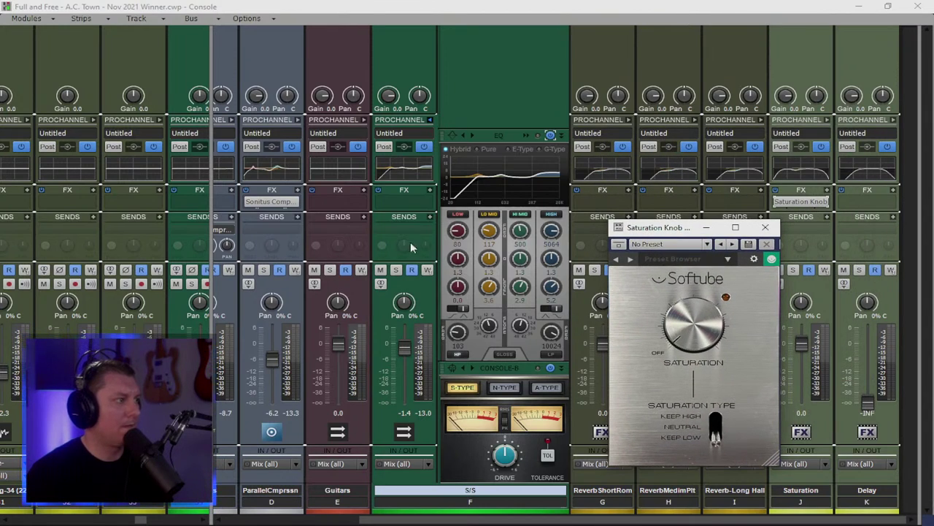
Step: Add a send from the S/S bus to the Saturation bus and turn up the Saturation Knob during playback
left_click(430, 220)
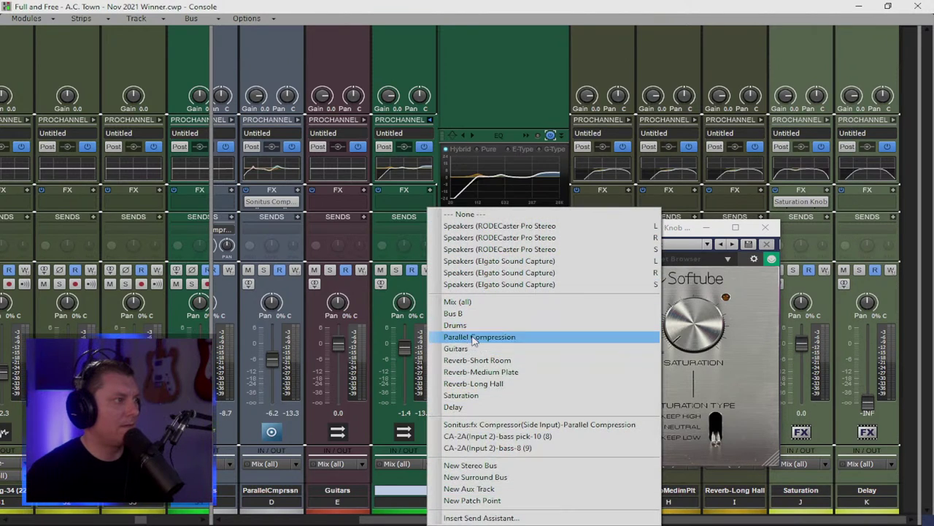
left_click(475, 383)
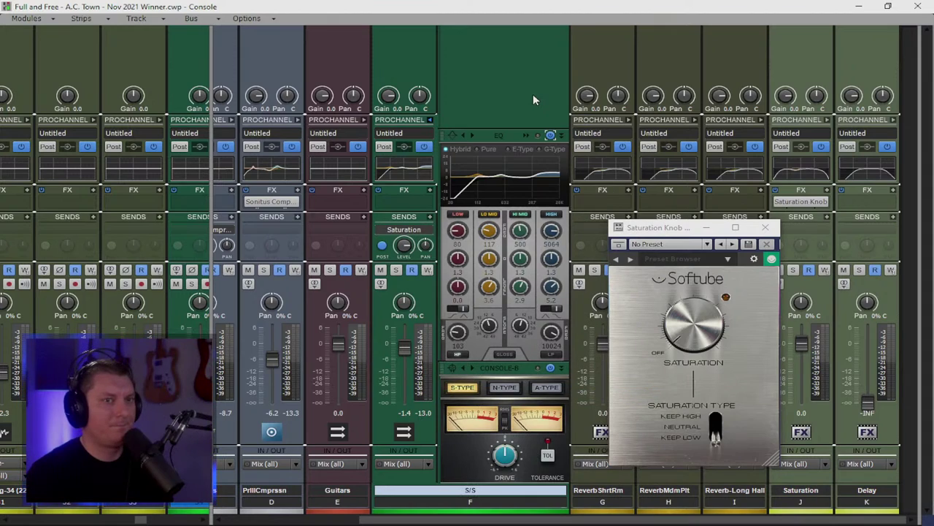
key("space")
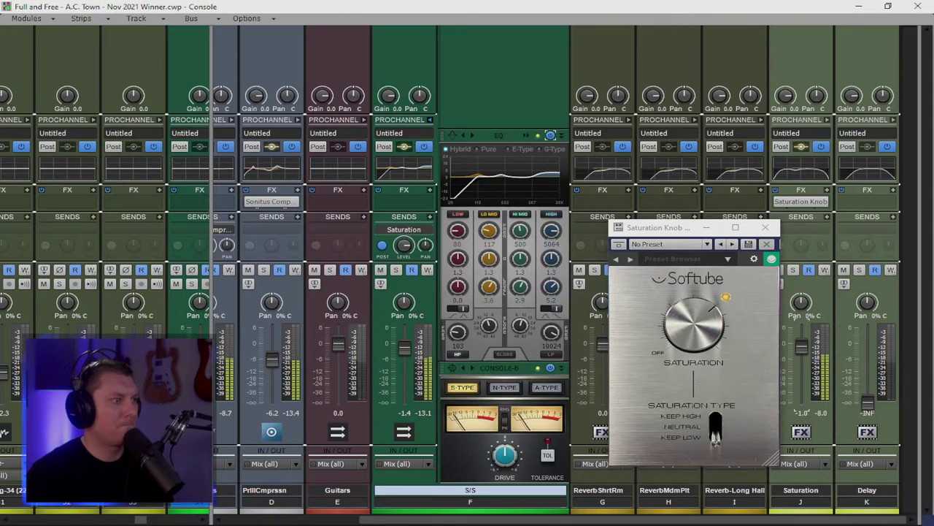
Step: Set the Saturation bus volume to 0.0 dB, lower the S/S bus's send to about -12.8 dB and close the Saturation Knob
left_click(802, 343)
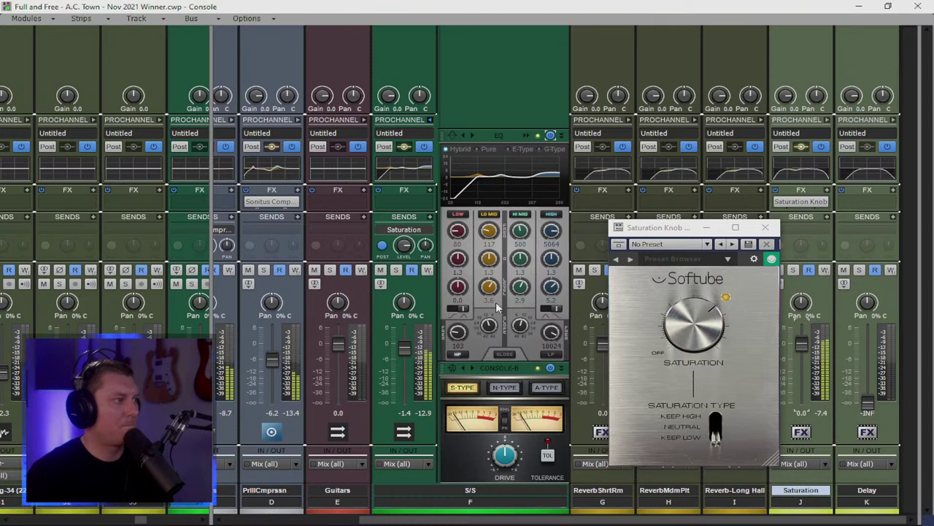
mouse_move(406, 247)
scroll(406, 247, "down", 2)
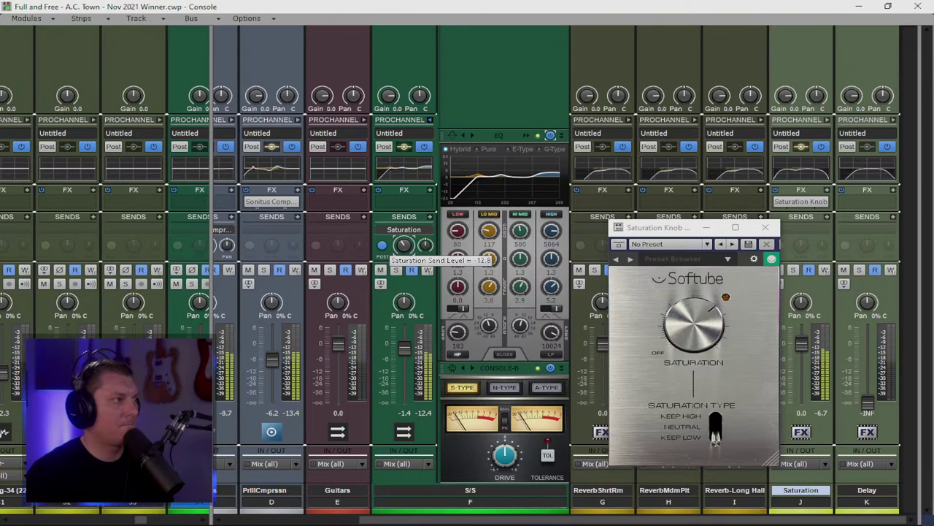
scroll(406, 247, "down", 1)
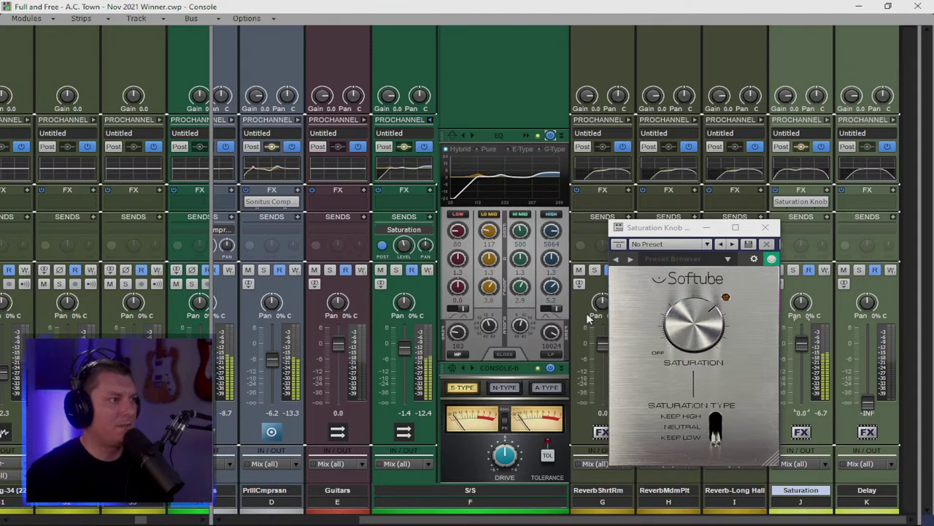
left_click(766, 228)
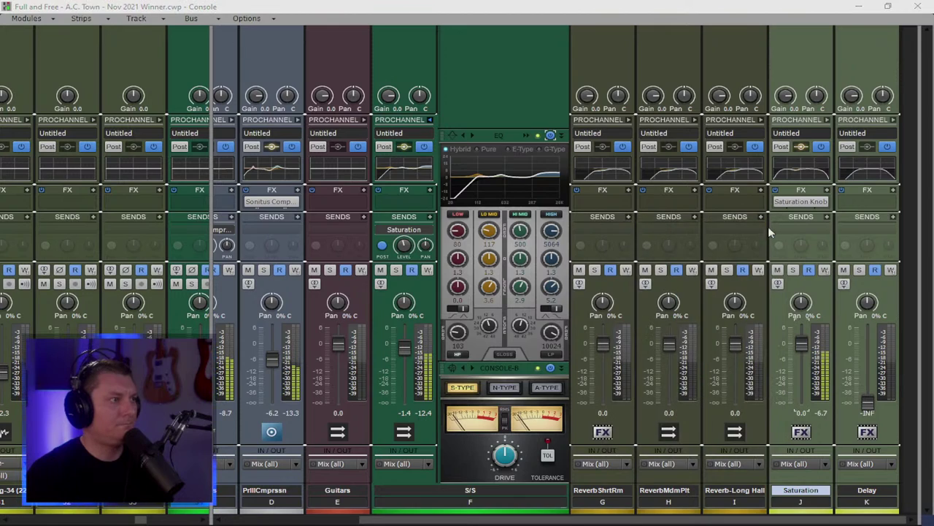
Step: Compare the sound of the S/S bus with its Saturation send switched off and on
left_click(379, 230)
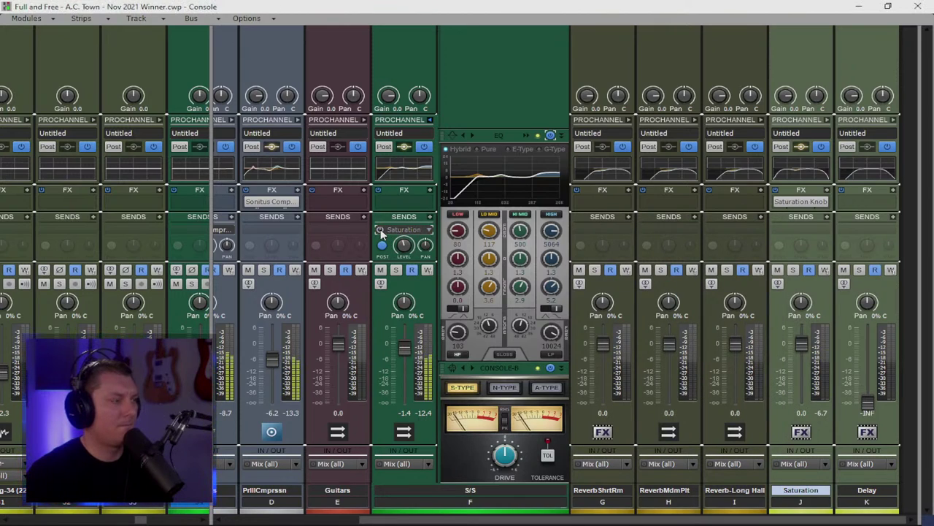
left_click(380, 229)
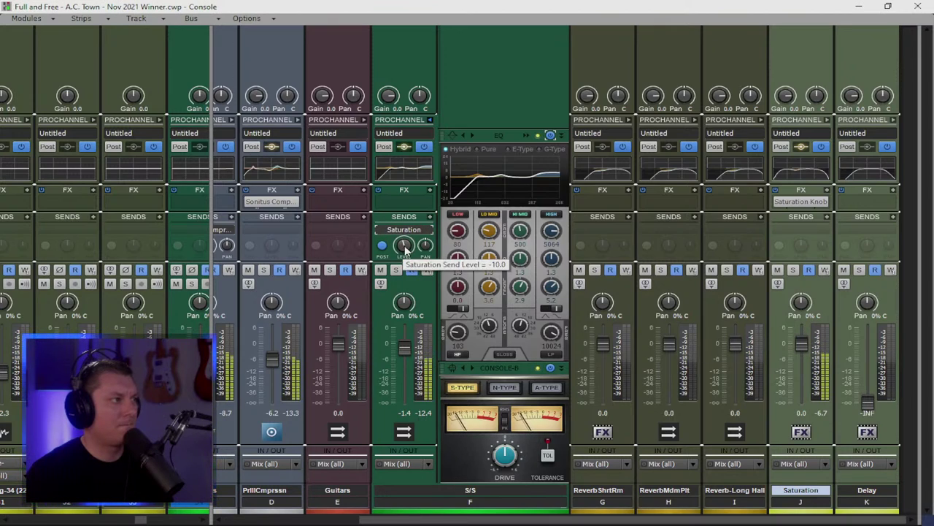
left_click(380, 229)
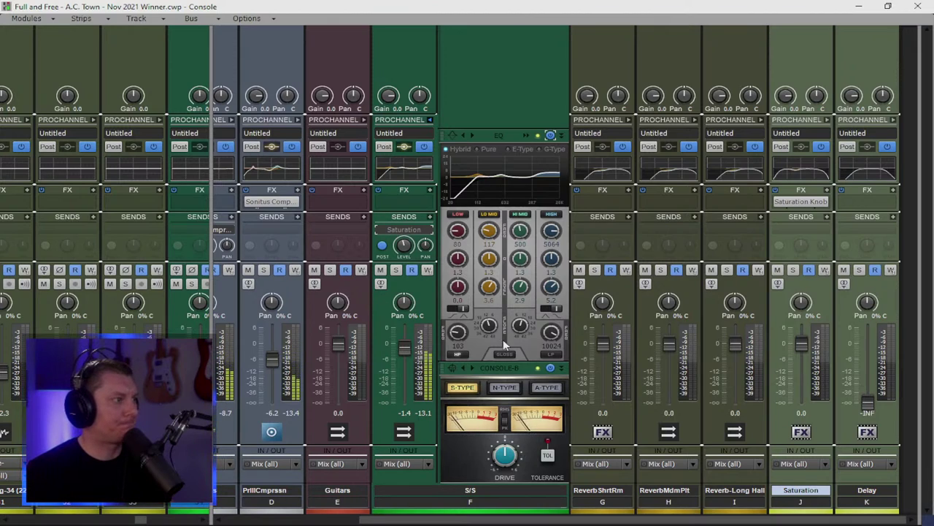
left_click(380, 229)
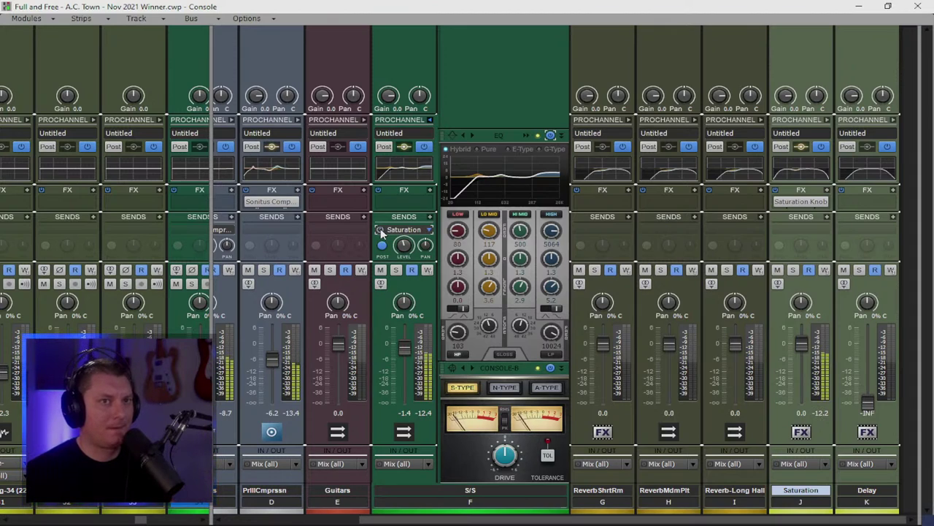
Step: Lower the Saturation bus volume to -3.0 dB and fine-tune the S/S bus's Saturation send level
mouse_move(404, 246)
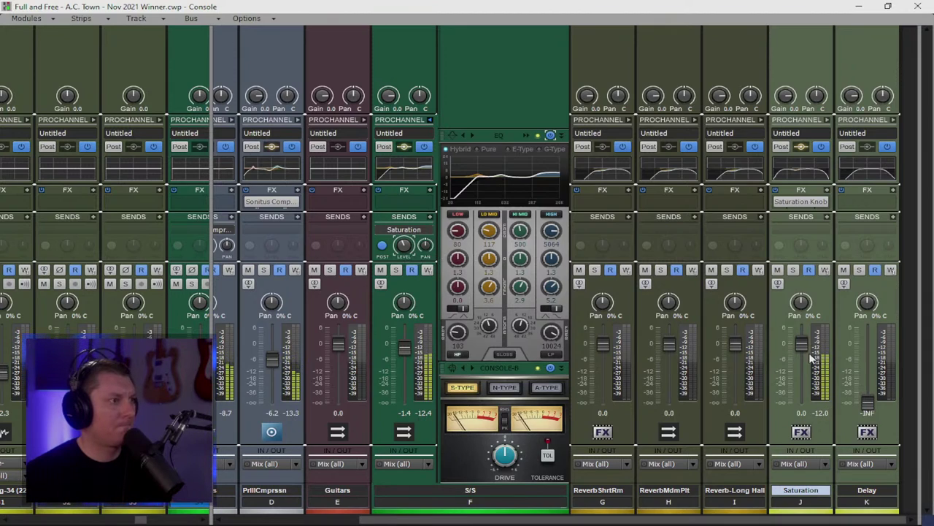
left_click_drag(802, 343, 802, 348)
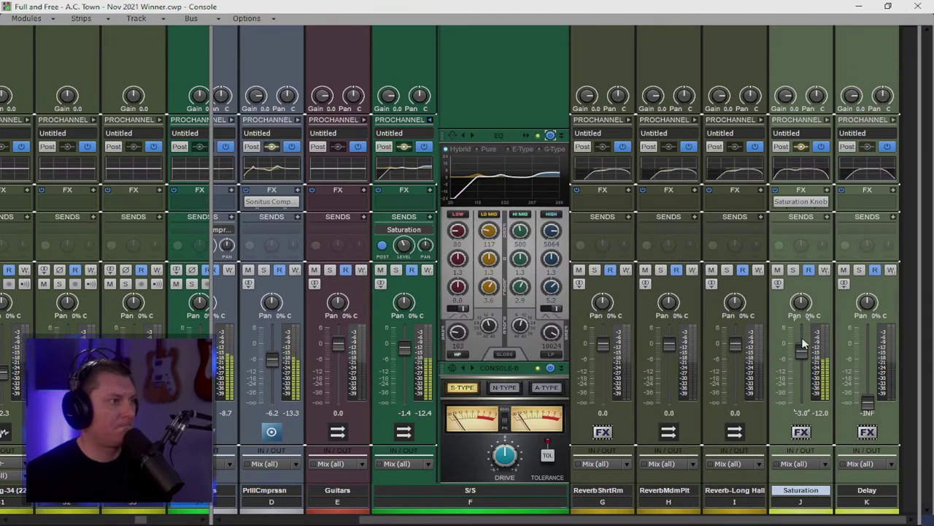
mouse_move(402, 247)
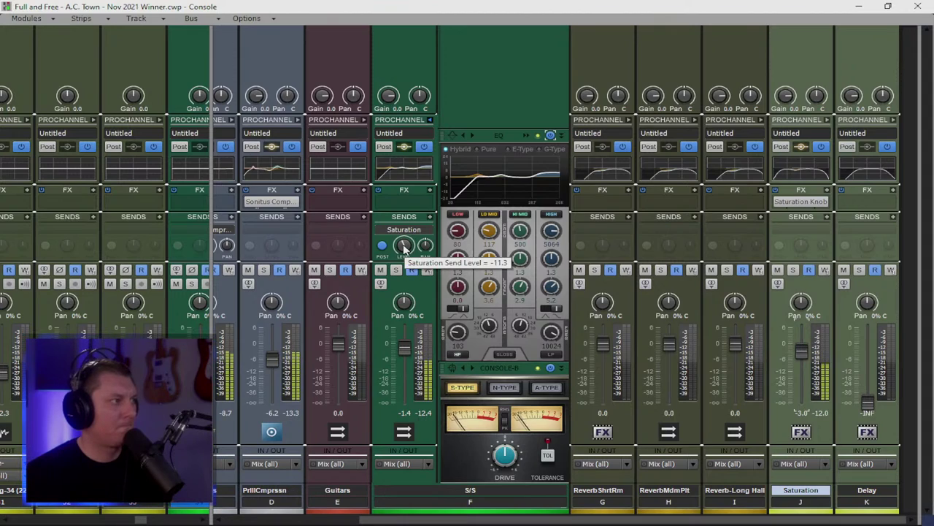
left_click_drag(403, 246, 405, 249)
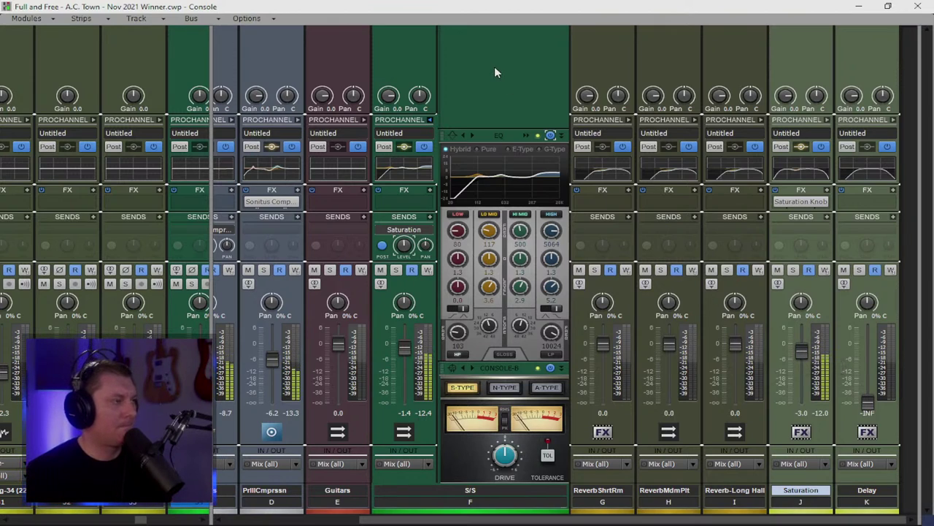
Step: Collapse the S/S bus's ProChannel, raise the Parallel Compression bus to about -3.2 dB and lower the S/S bus to about -3.5 dB
left_click(431, 119)
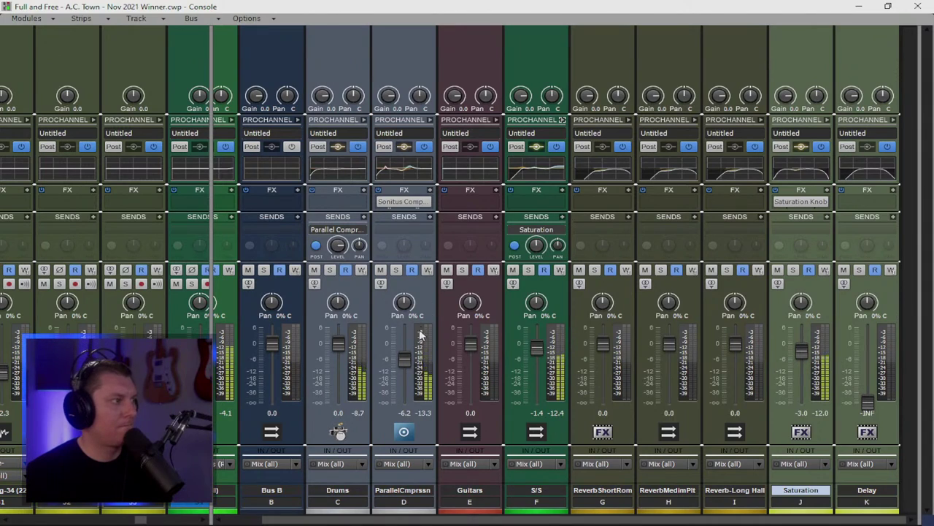
left_click_drag(407, 365, 406, 354)
mouse_move(537, 350)
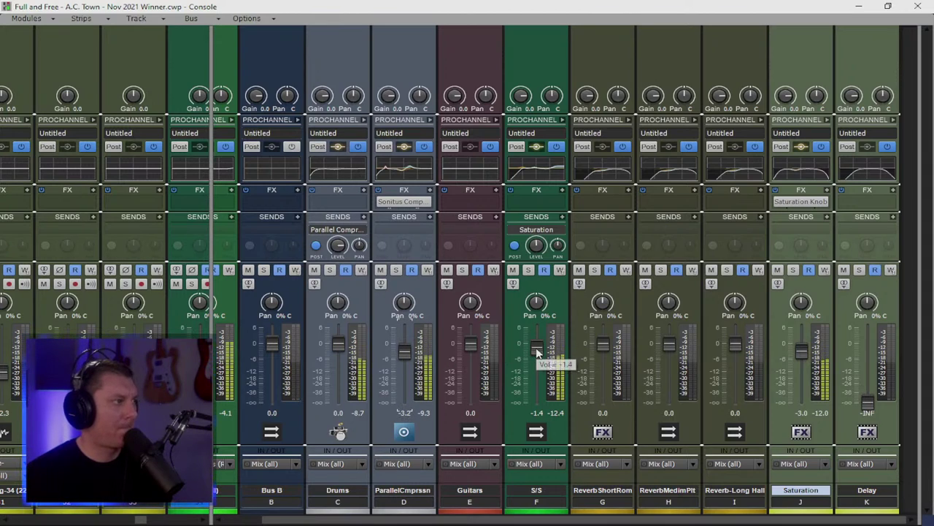
left_click_drag(539, 353, 539, 357)
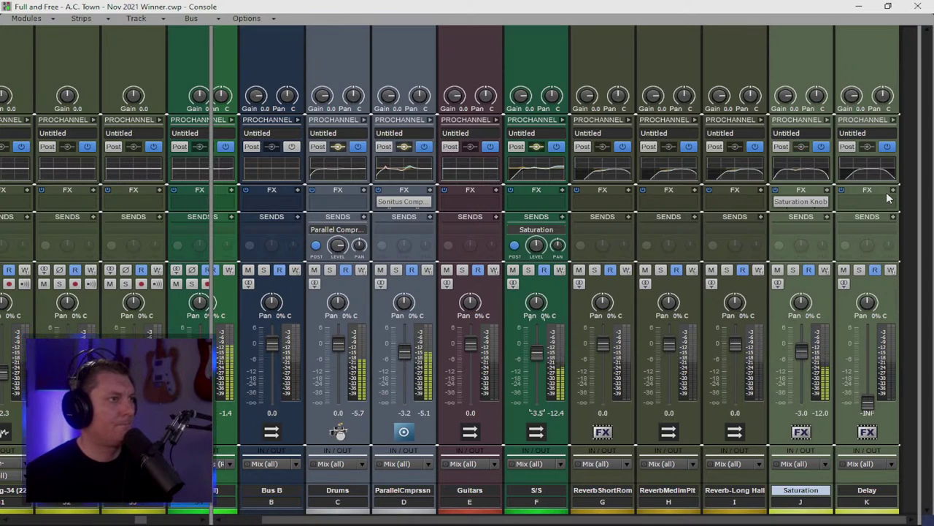
Step: Widen the console's track area and open the full-size QuadCurve Equalizer of the bass pick-10 track during playback
left_click(215, 240)
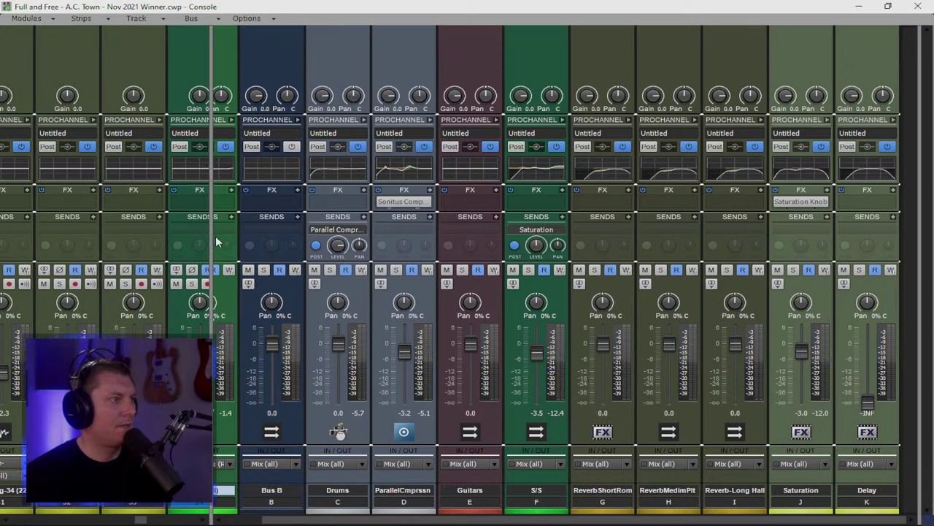
left_click(240, 248)
left_click_drag(210, 222, 603, 254)
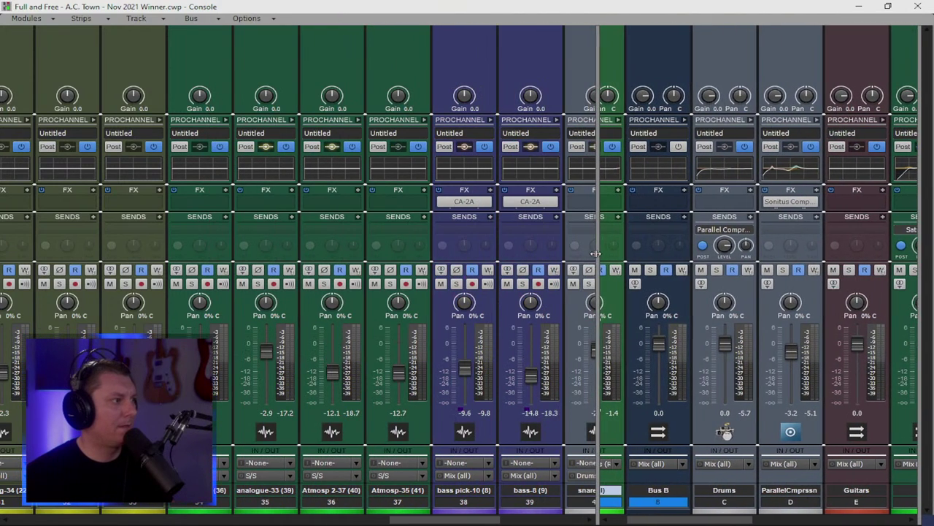
left_click_drag(462, 520, 495, 520)
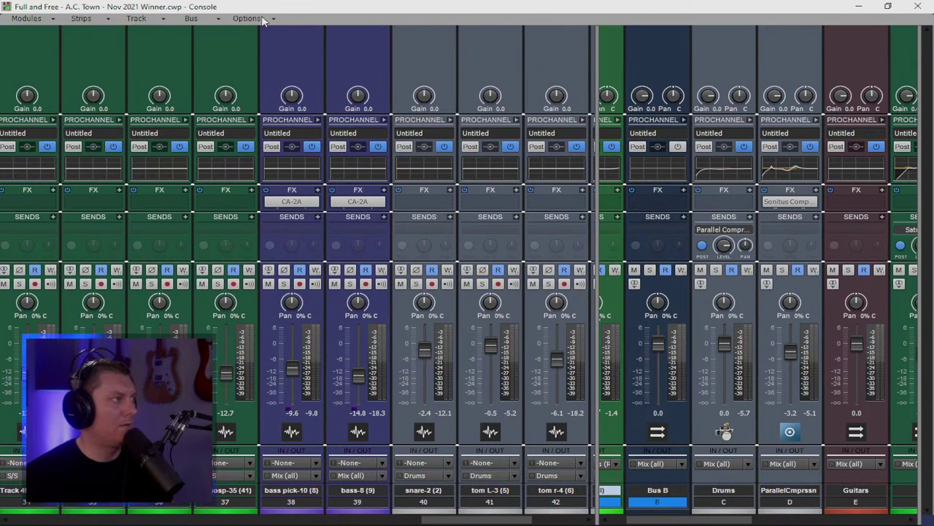
key("space")
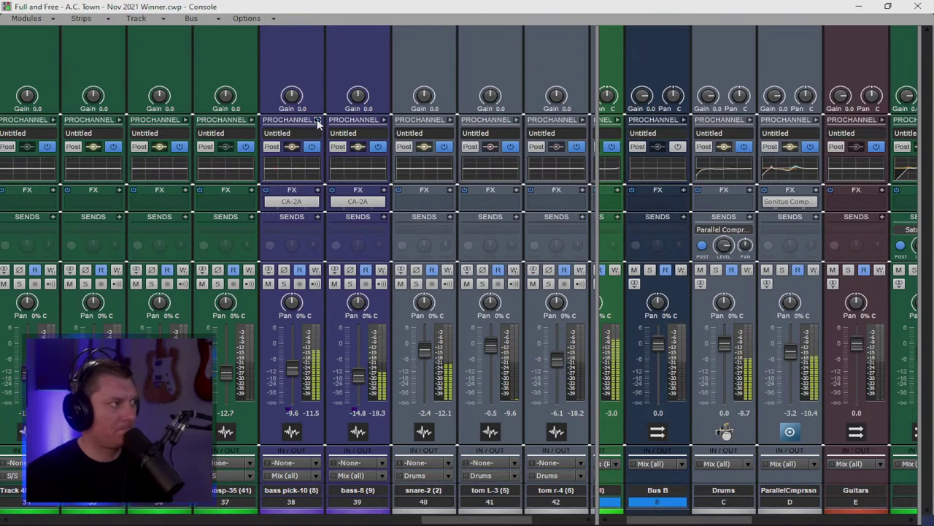
left_click(318, 120)
double_click(414, 134)
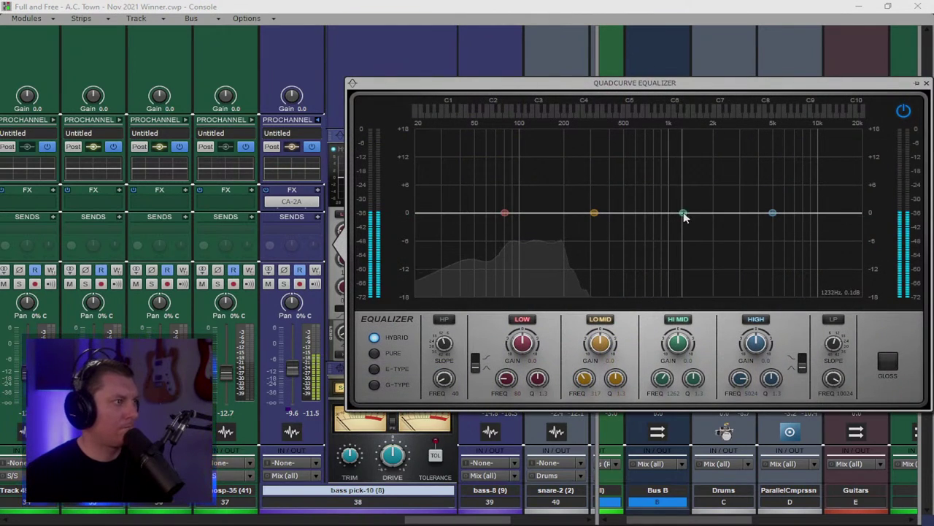
Step: On the bass pick-10 EQ, boost the hi-mid band 6.8 dB around 1840 Hz and enable a 4182 Hz low-pass and a 40 Hz high-pass
left_click_drag(683, 212, 707, 180)
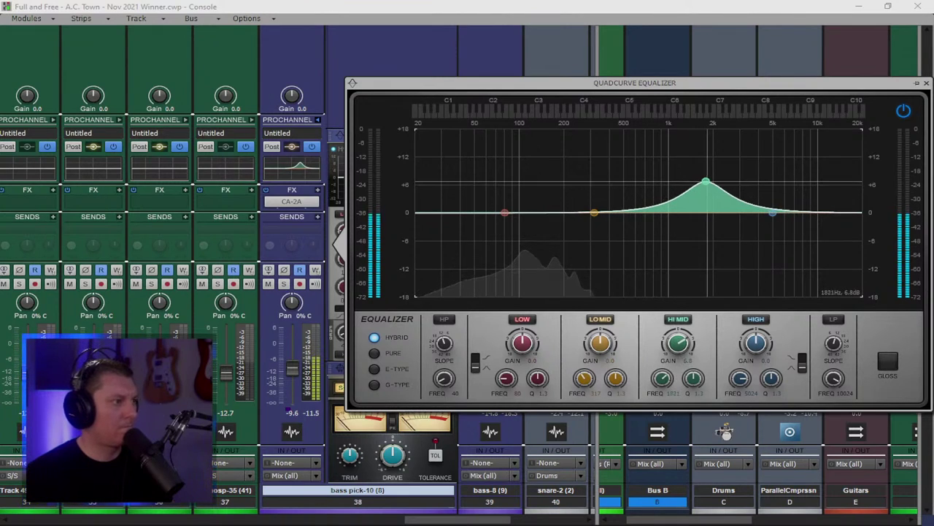
left_click(834, 319)
left_click_drag(833, 377, 788, 365)
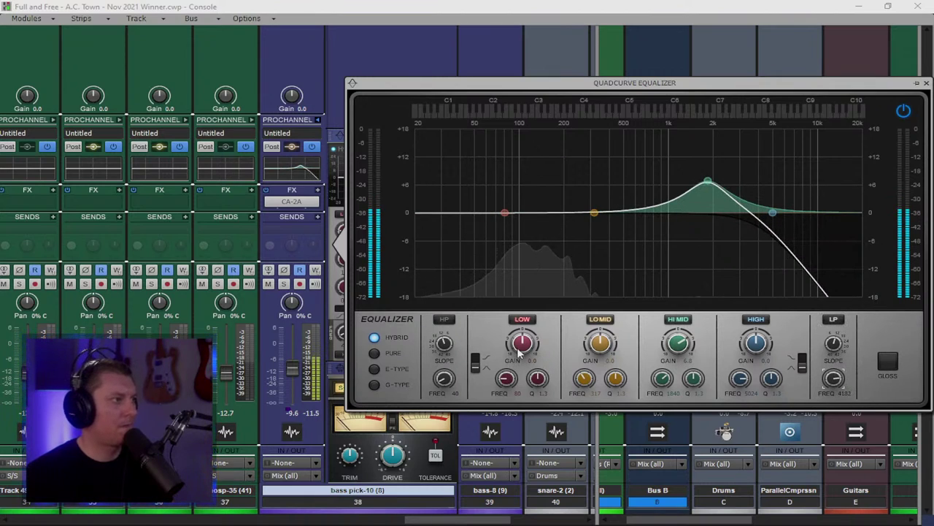
left_click(445, 320)
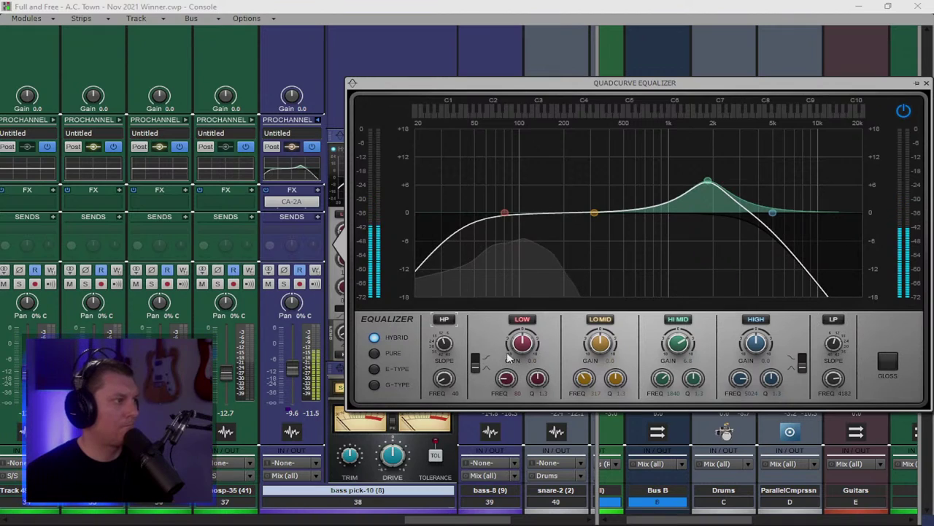
Step: Boost bass pick-10's low band 4.8 dB at 72 Hz, cut its lo-mid band 4.0 dB at about 480 Hz, and close the equalizer
double_click(517, 394)
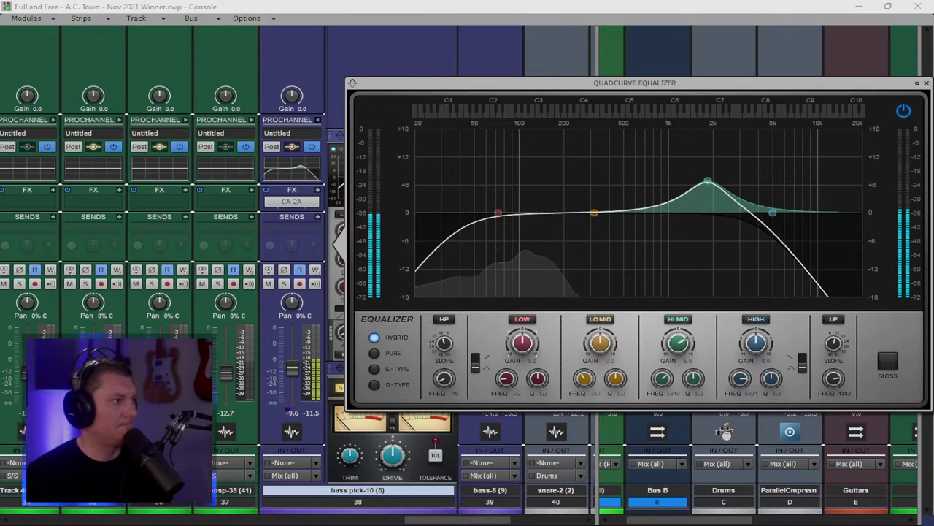
left_click_drag(497, 213, 498, 193)
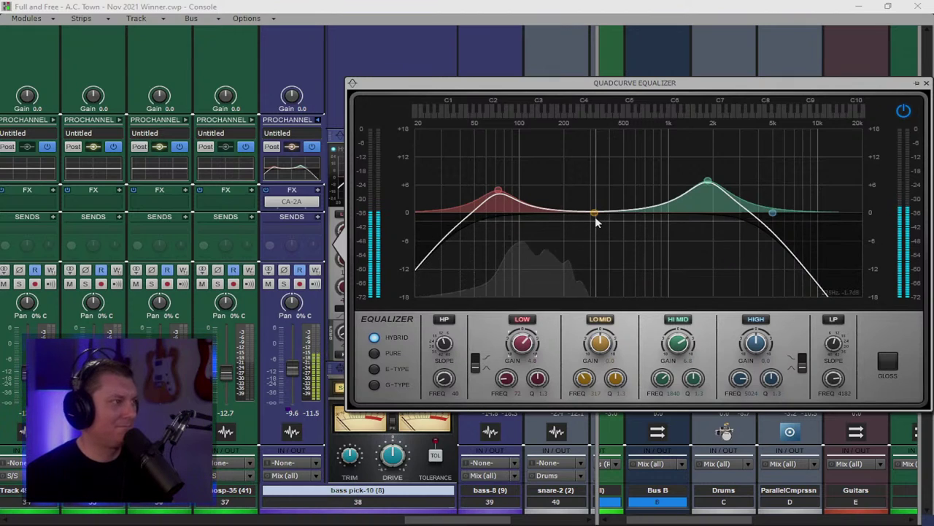
mouse_move(594, 213)
left_mouse_down()
mouse_move(619, 219)
mouse_move(622, 235)
left_mouse_up()
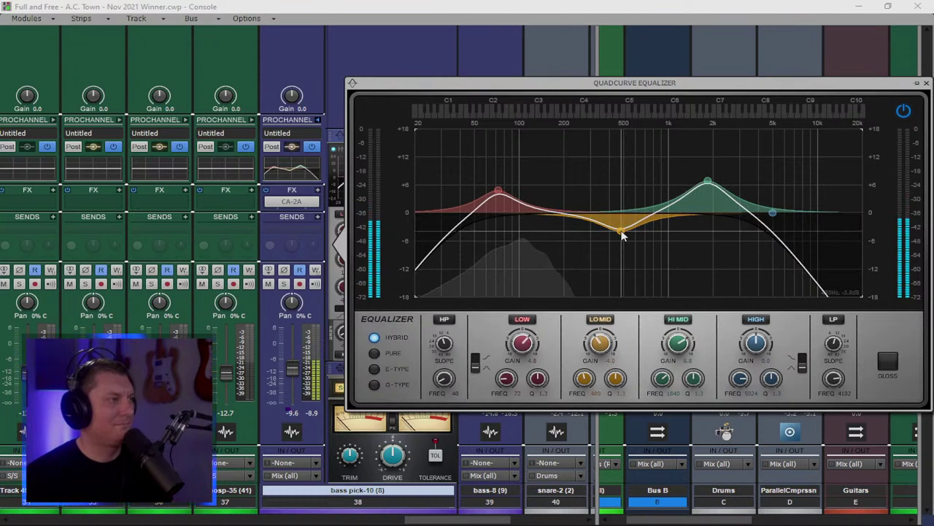
left_click(926, 82)
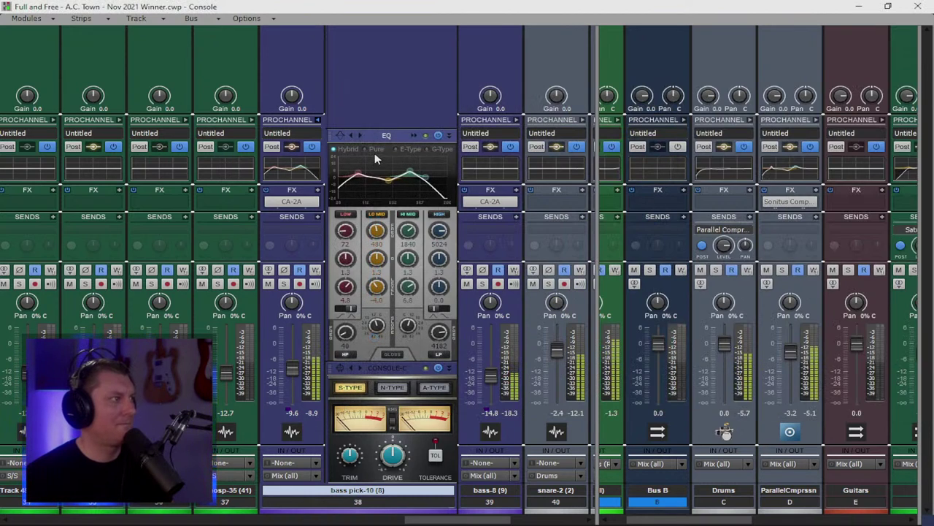
Step: Copy the bass pick-10 EQ to the bass-8 track and raise both bass volumes, bringing bass pick-10 to about -8.6 dB
left_click(318, 120)
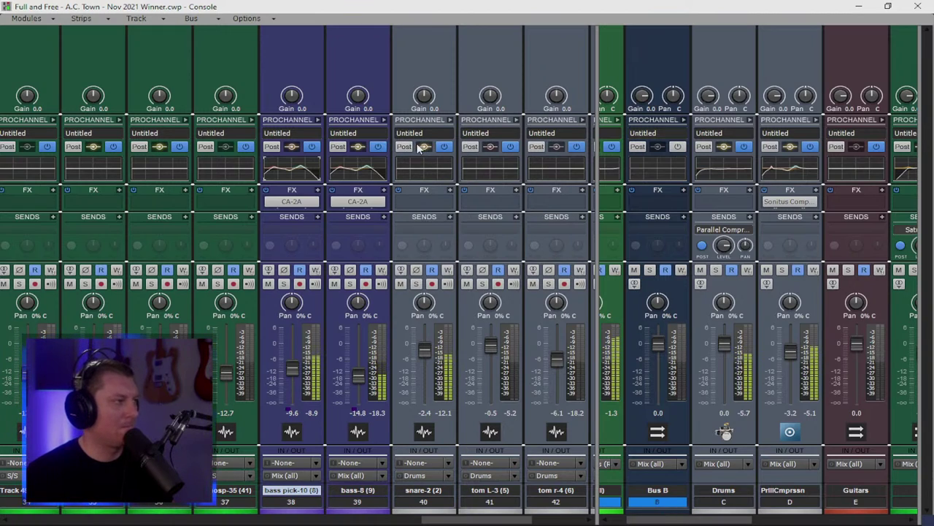
left_click_drag(358, 376, 358, 372)
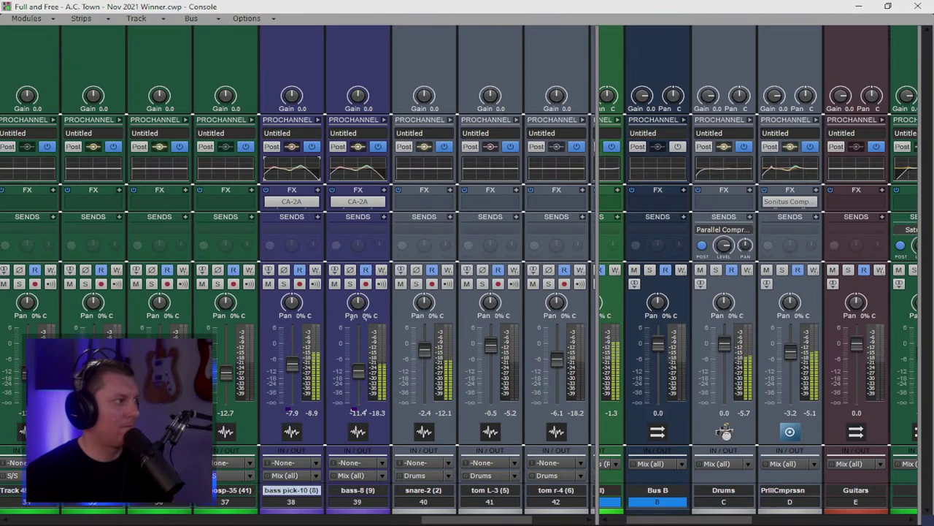
left_click_drag(358, 371, 358, 373)
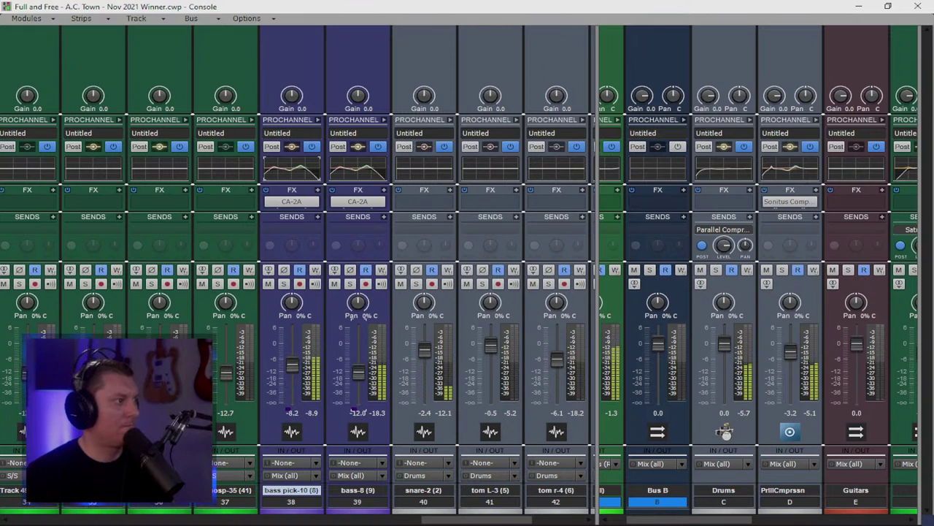
Step: Switch the plug-in menu to the layout that groups effects by category, starting from the snare-2 track's effects rack
scroll(361, 391, "right", 5)
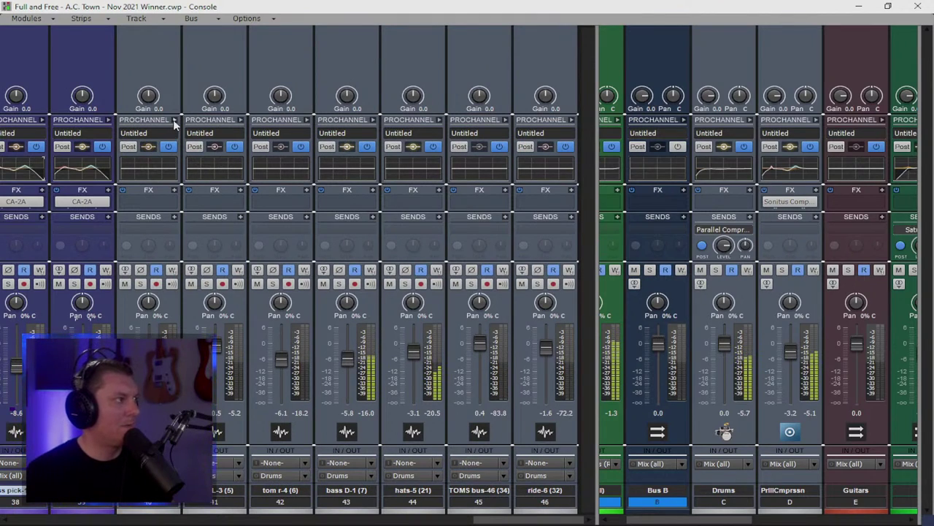
left_click(174, 190)
mouse_move(215, 202)
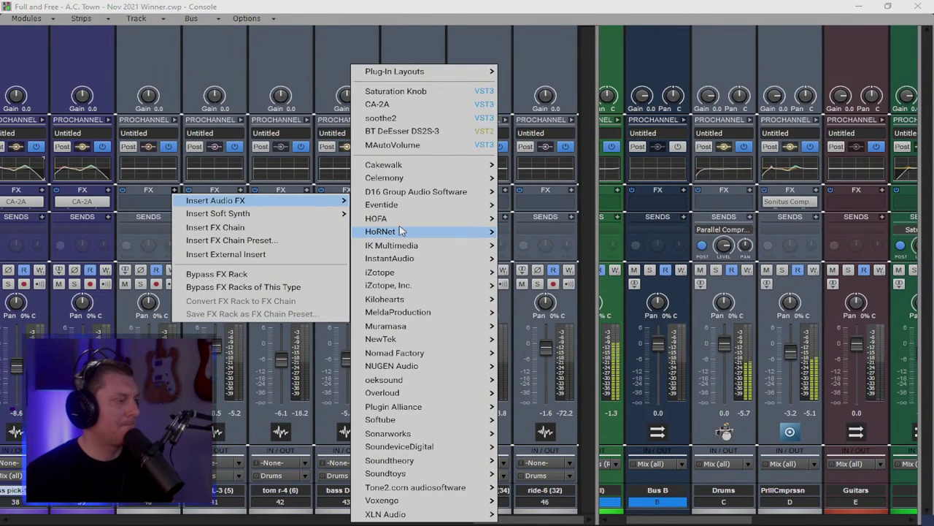
mouse_move(398, 231)
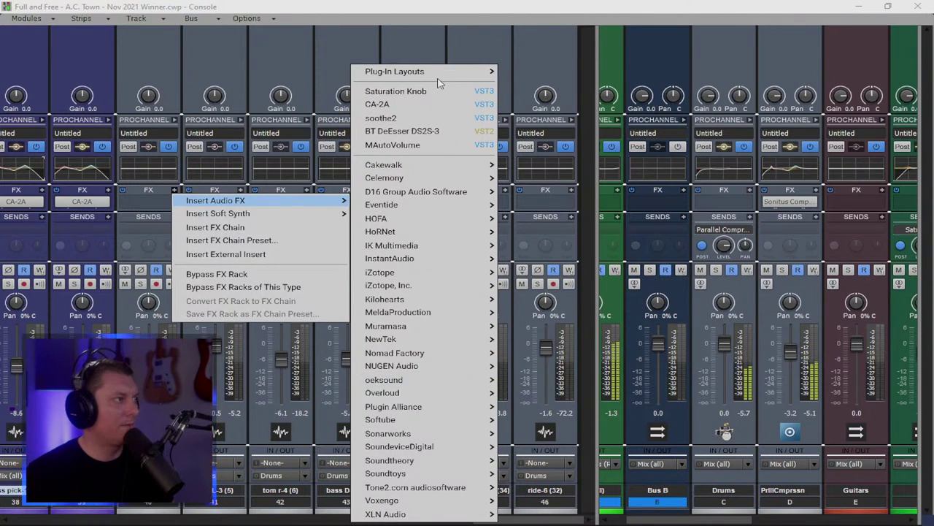
mouse_move(444, 73)
left_click(547, 153)
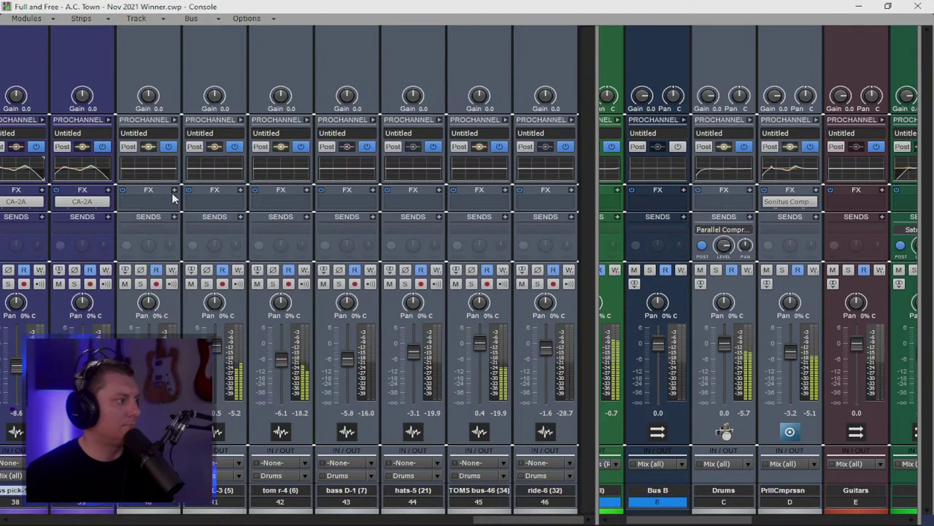
Step: Insert the spiff plug-in from the Drums category on the snare-2 track and move its window into full view
right_click(175, 193)
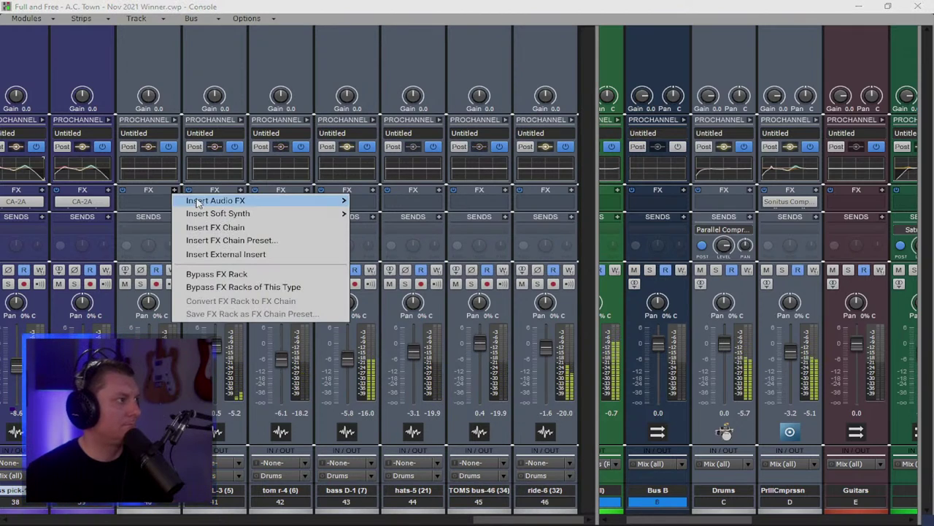
mouse_move(208, 203)
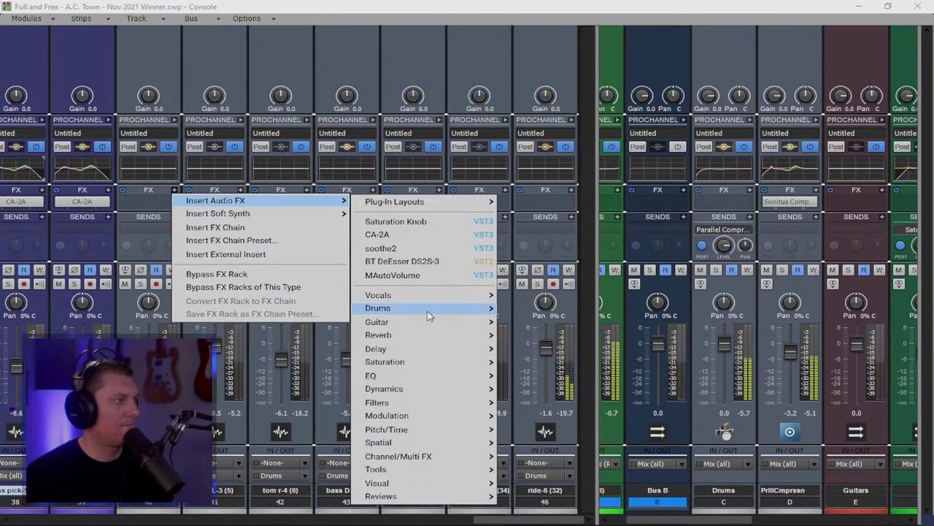
mouse_move(434, 308)
left_click(530, 281)
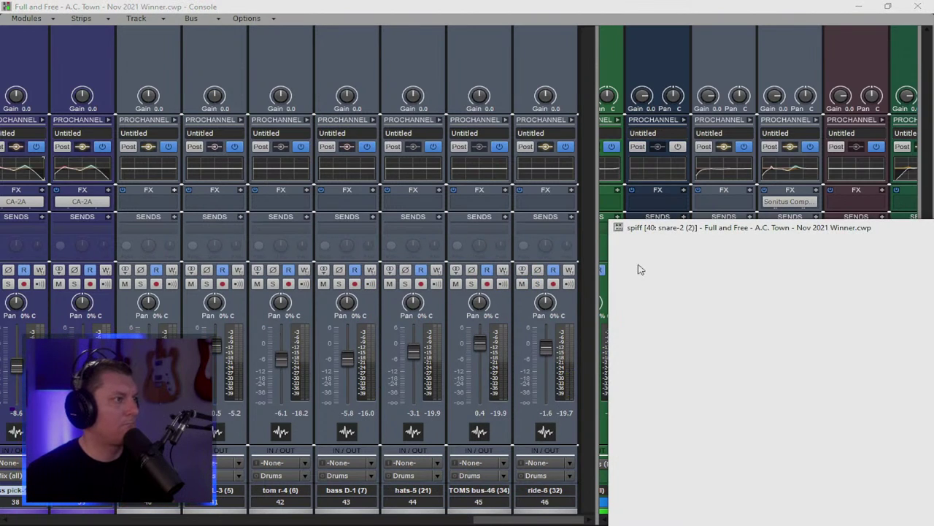
left_click_drag(776, 228, 347, 75)
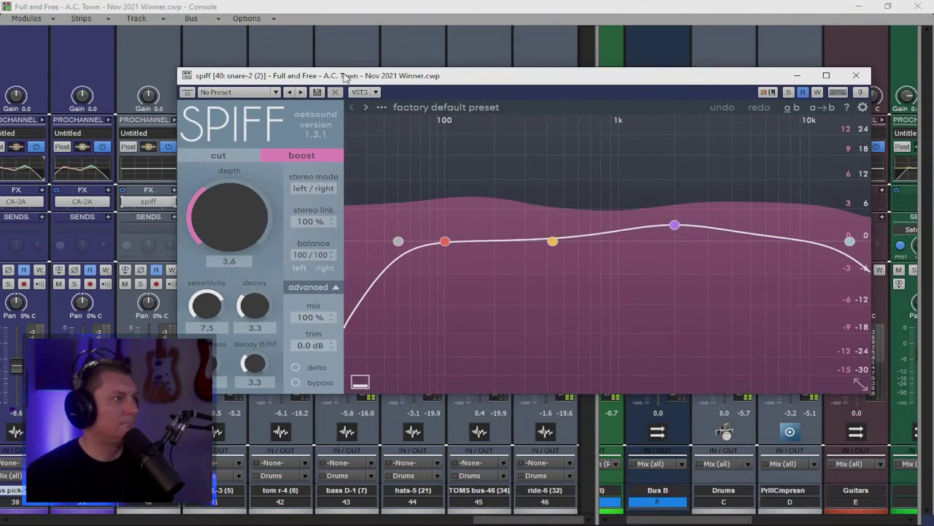
Step: Load the Beefy snare drum preset in spiff on the snare-2 track
left_click(440, 110)
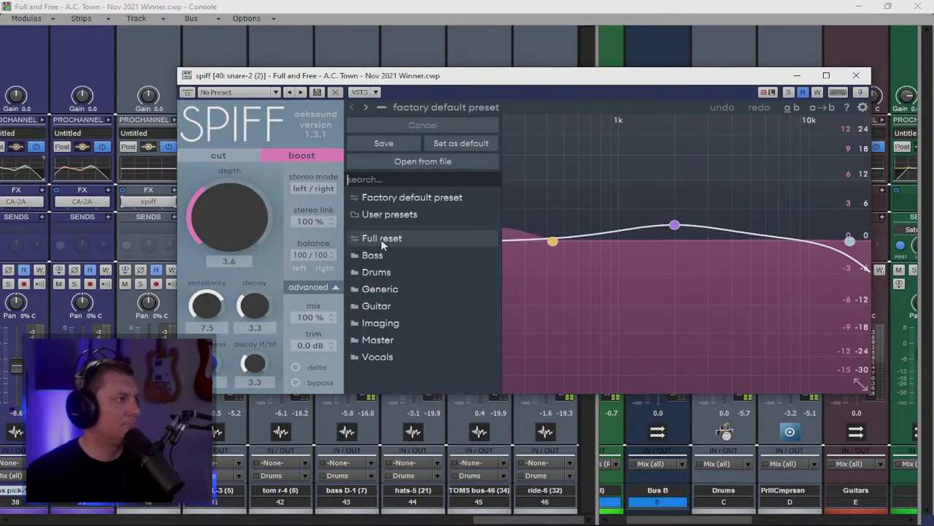
mouse_move(376, 271)
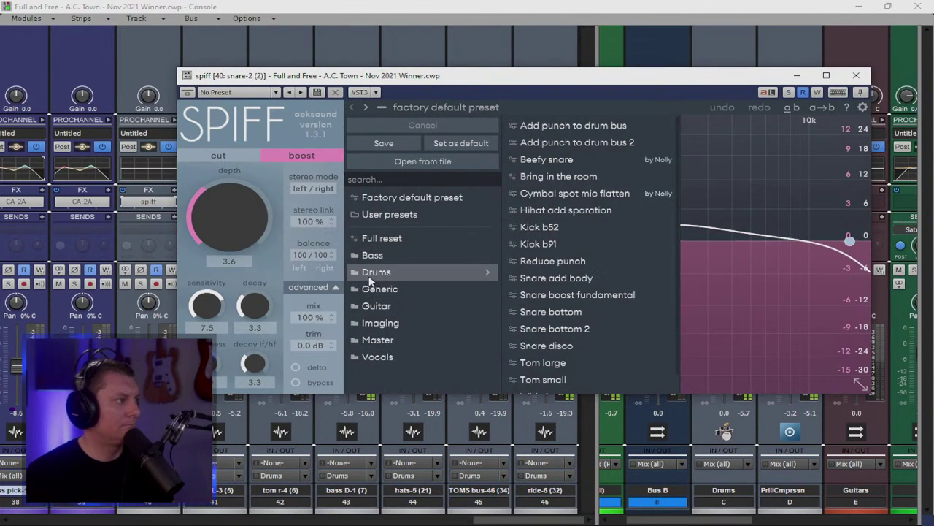
left_click(564, 162)
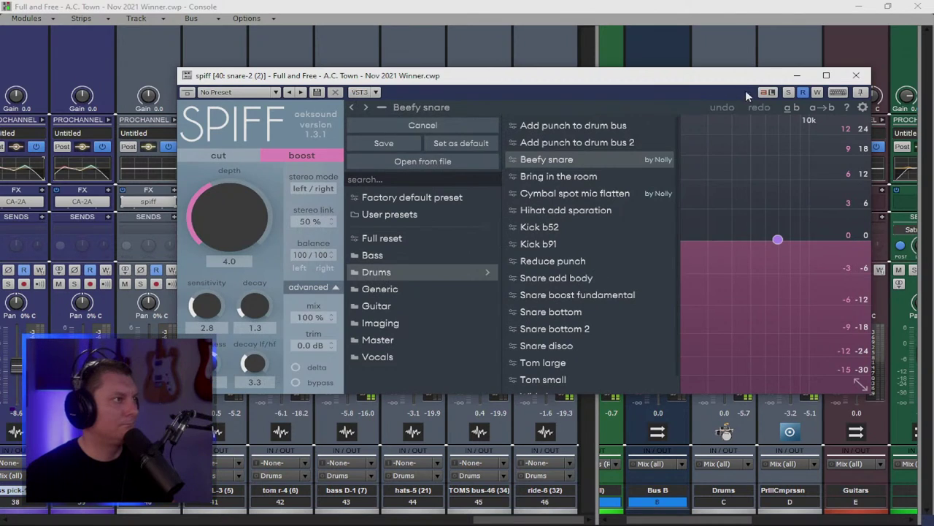
left_click(714, 181)
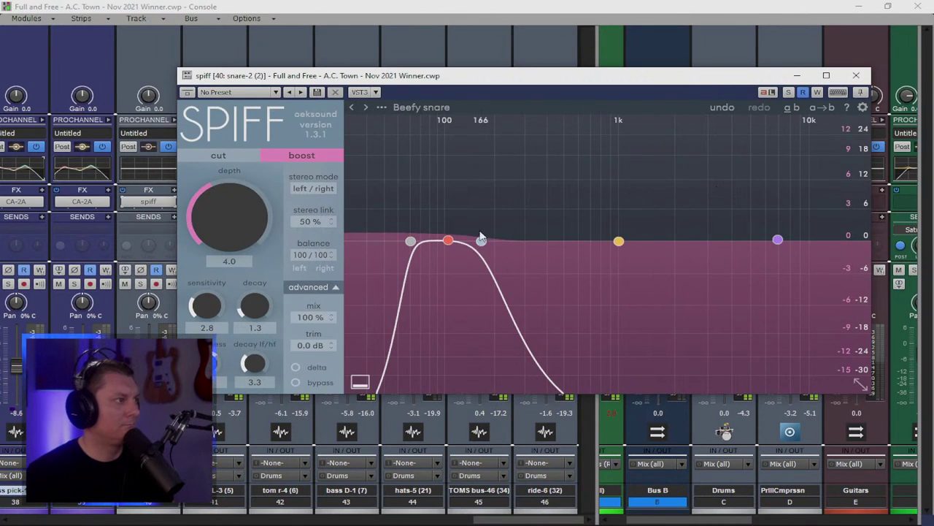
Step: In spiff, raise bands at 111 Hz and 1.1 kHz by 12 dB, move the high cut to about 10.1 kHz, and set depth to 6.2
left_click_drag(447, 241, 451, 184)
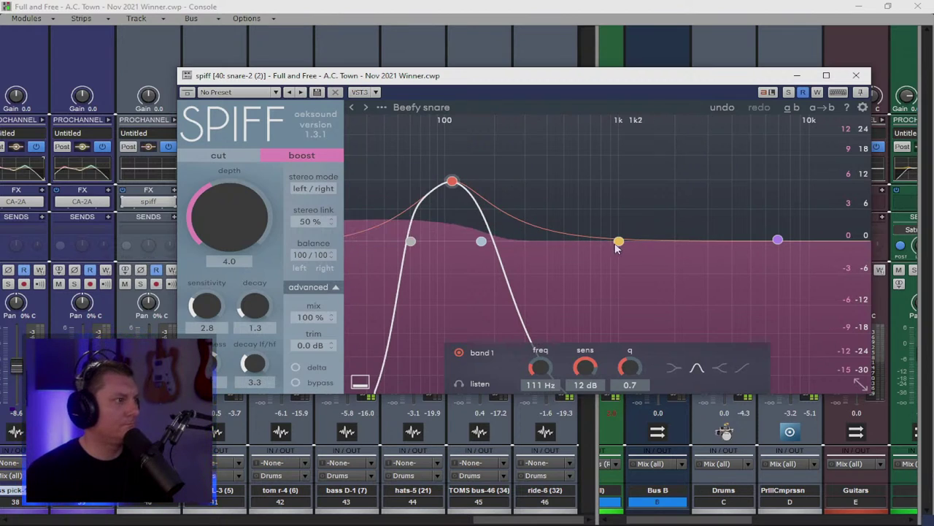
left_click_drag(483, 242, 811, 237)
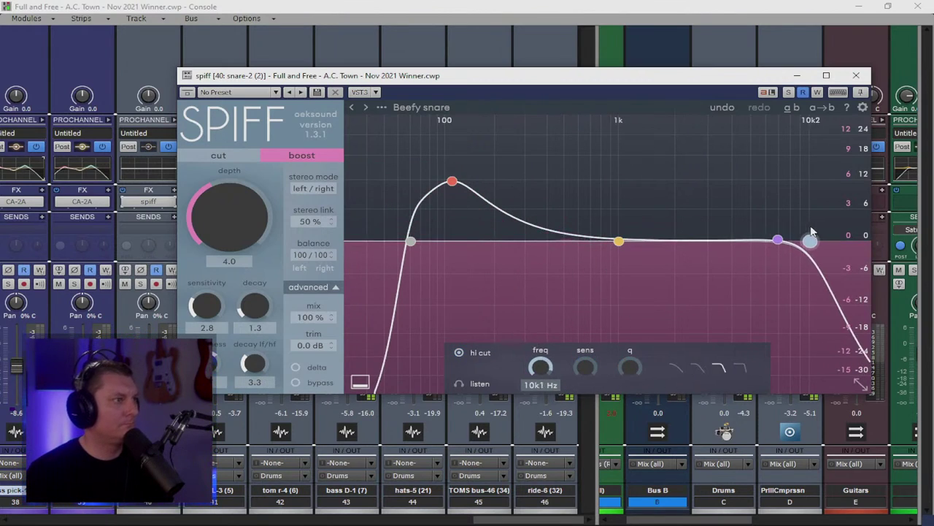
left_click_drag(619, 241, 632, 187)
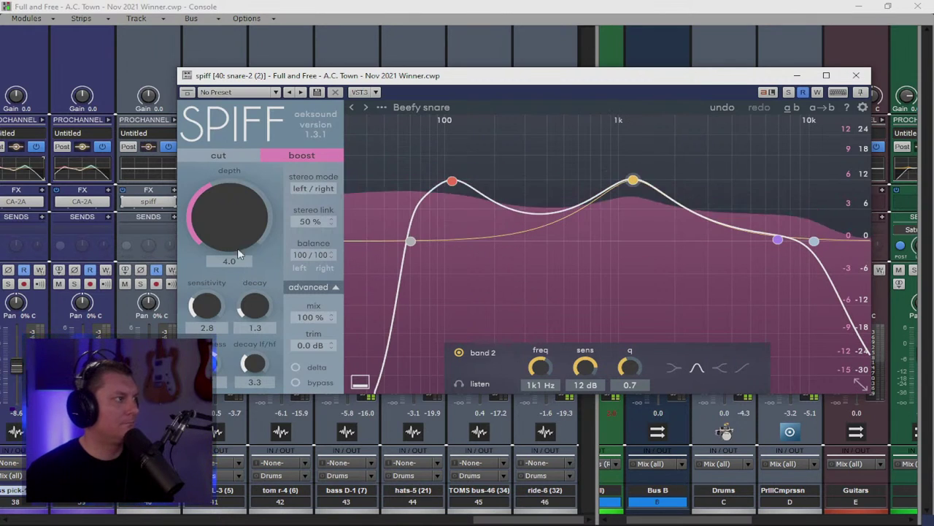
left_click_drag(207, 222, 236, 207)
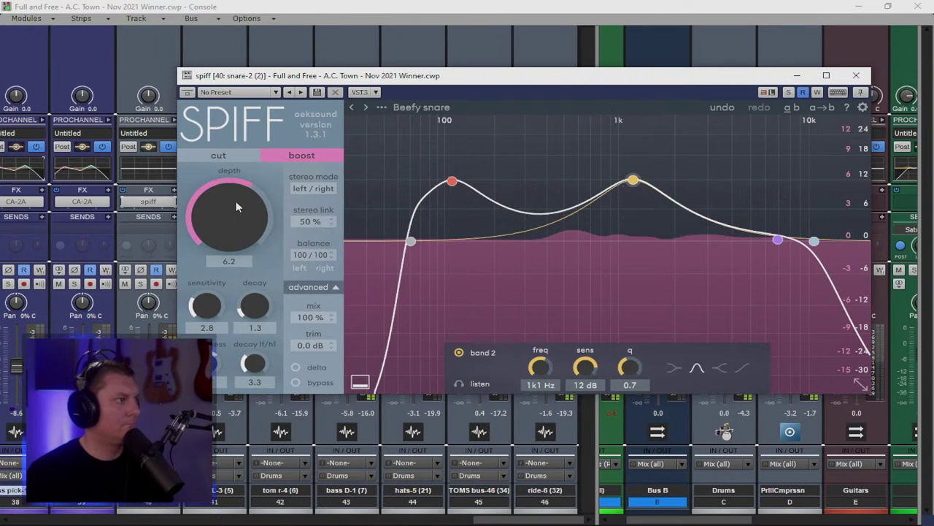
left_click(856, 76)
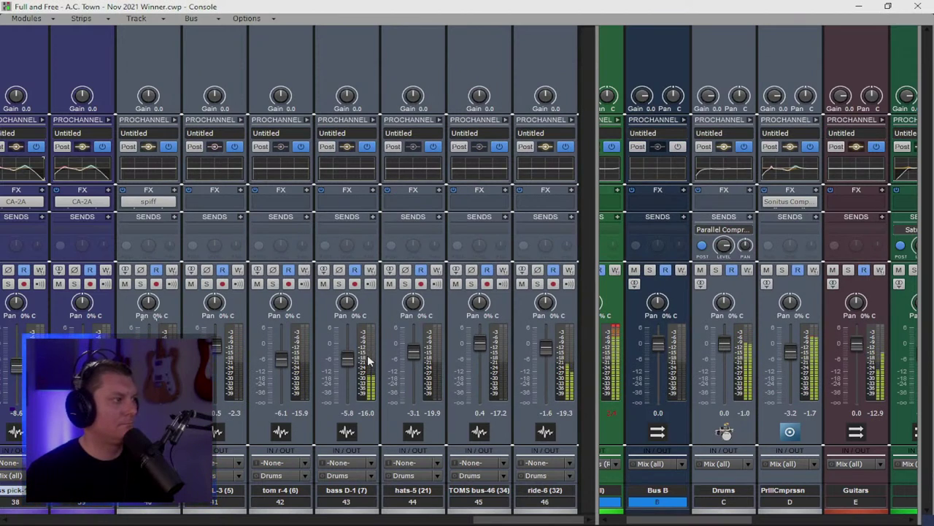
Step: On the bass D-1 track's EQ, enable the 40 Hz high-pass and boost the low band 3.5 dB at 65 Hz
left_click(373, 120)
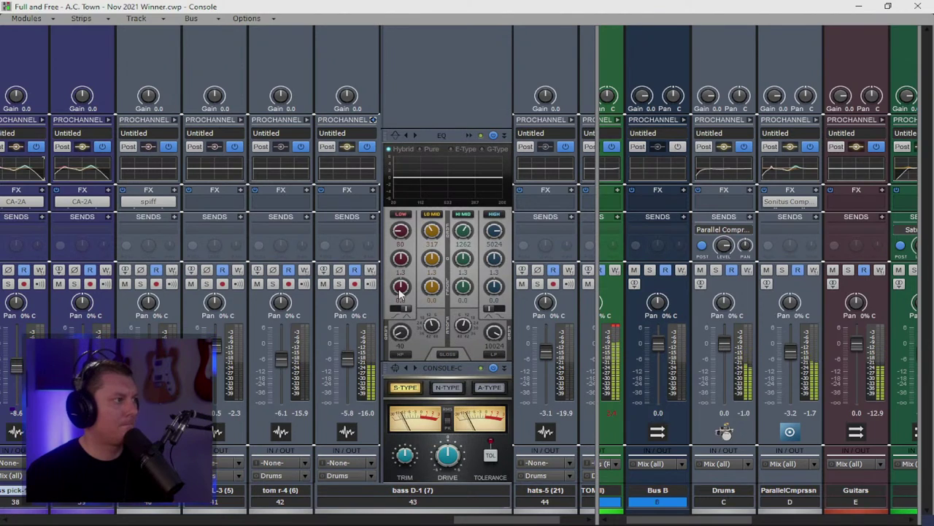
left_click(400, 354)
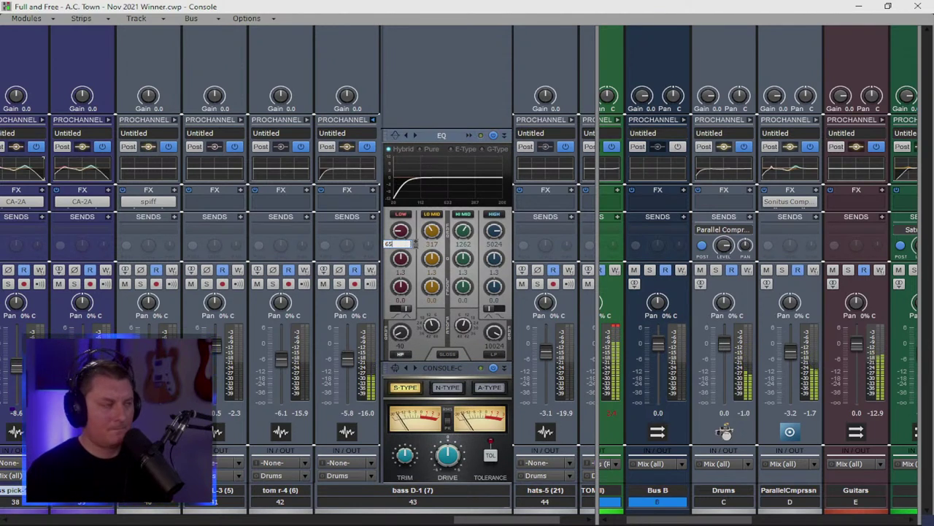
left_click_drag(400, 287, 400, 280)
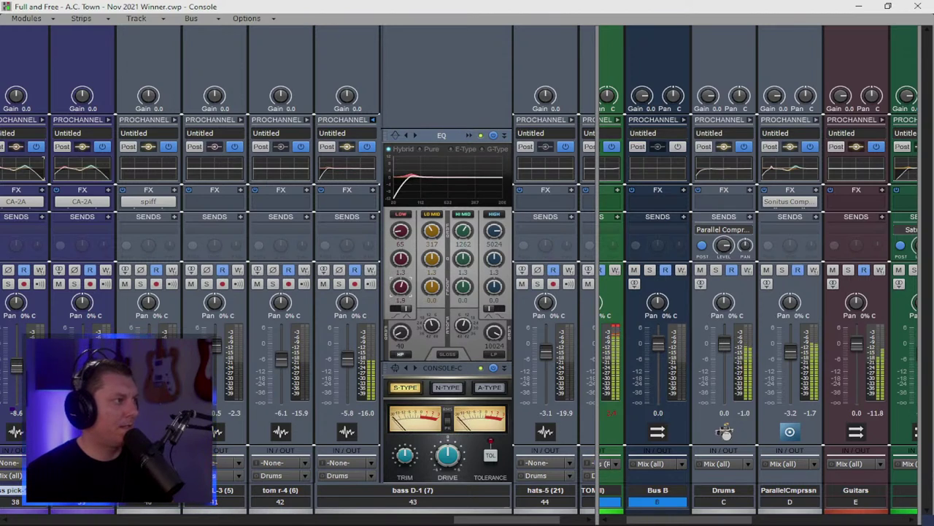
left_click_drag(398, 232, 398, 224)
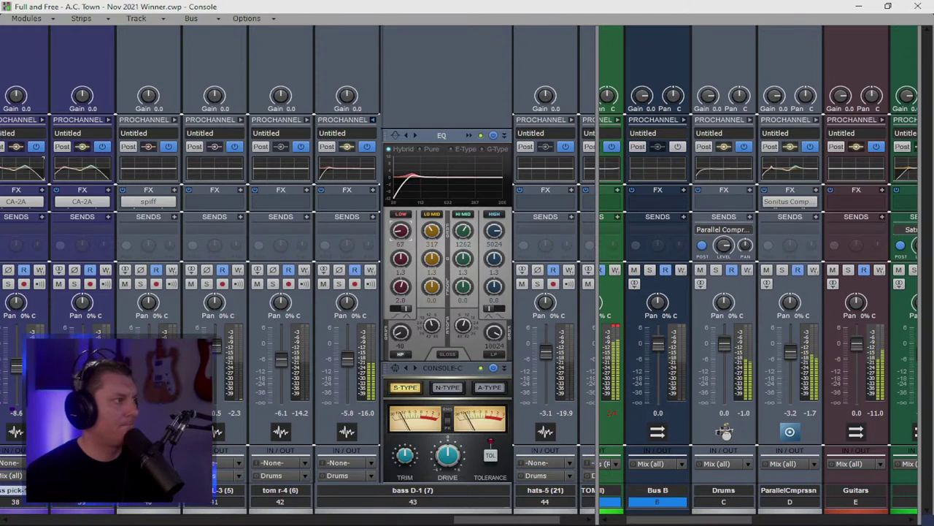
left_click_drag(402, 240, 405, 285)
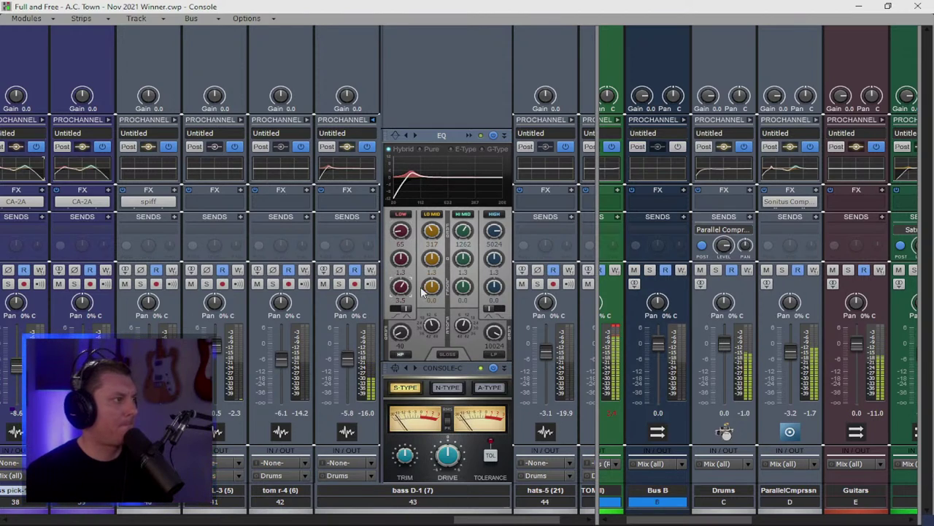
Step: Cut bass D-1's lo-mid band 2.8 dB at 400 Hz and high band 2.0 dB, and low-pass it at about 2224 Hz
left_click(431, 243)
key("Return")
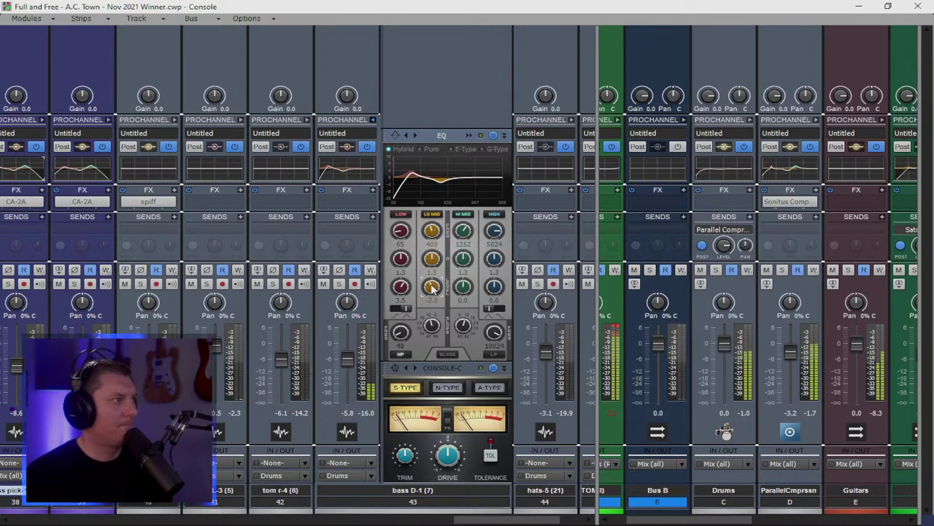
left_click(493, 355)
left_click_drag(494, 336, 492, 339)
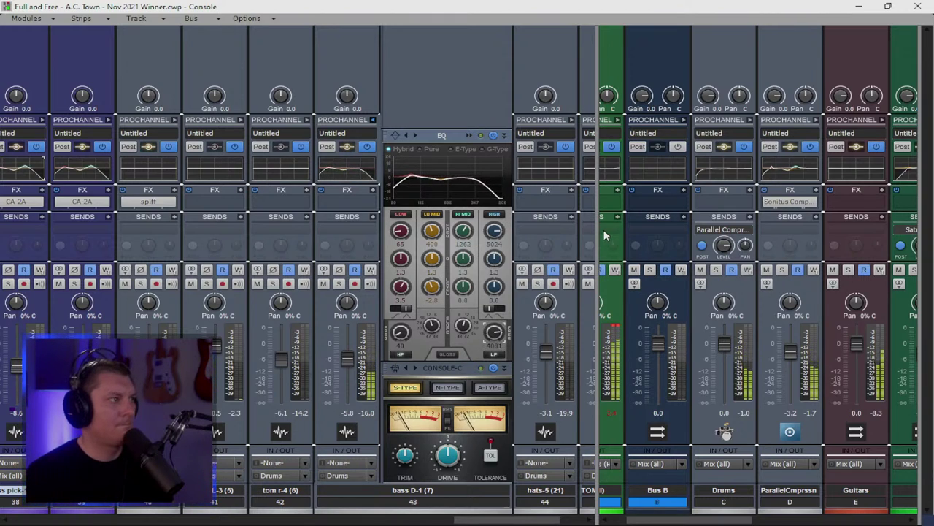
left_click_drag(493, 286, 493, 292)
left_click_drag(494, 330, 494, 346)
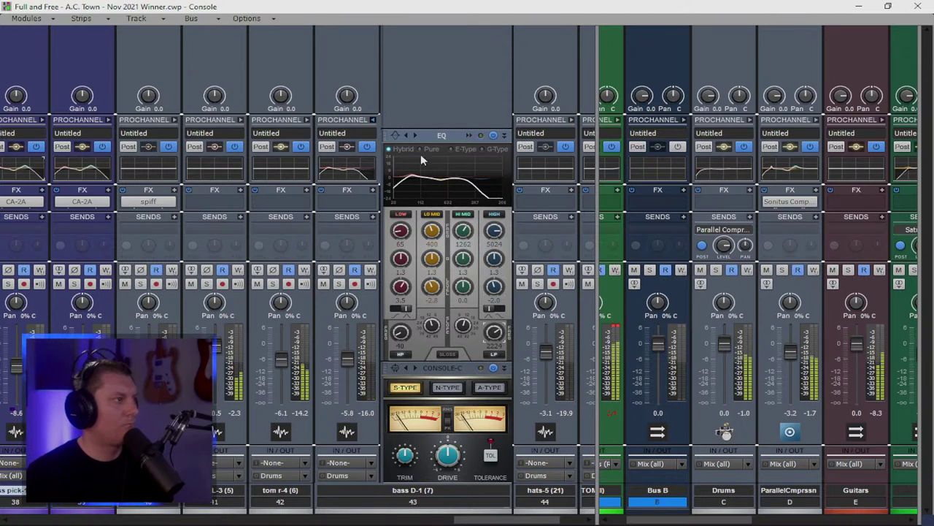
Step: Collapse bass D-1's ProChannel, and reorder the strips so bass D-1 precedes the toms and hats-5 precedes snare-2
left_click(373, 119)
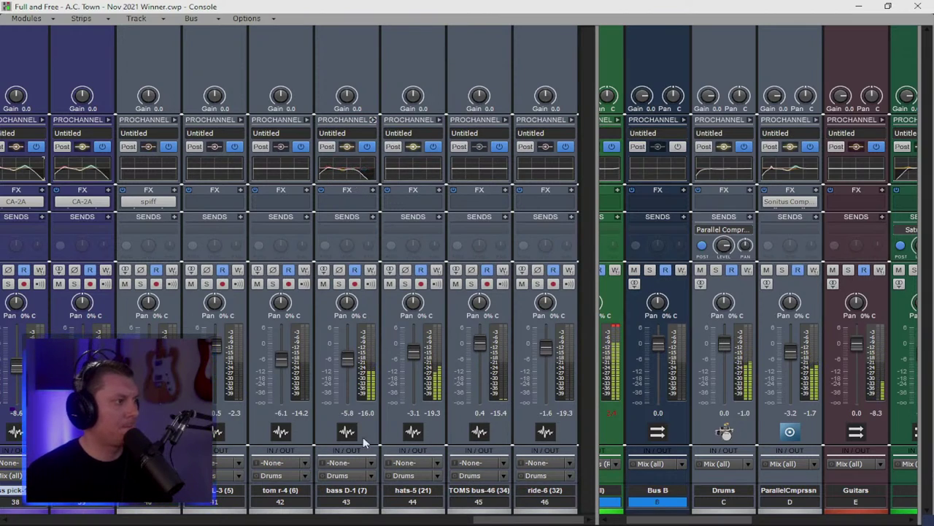
left_click(370, 308)
left_click_drag(257, 305, 355, 267)
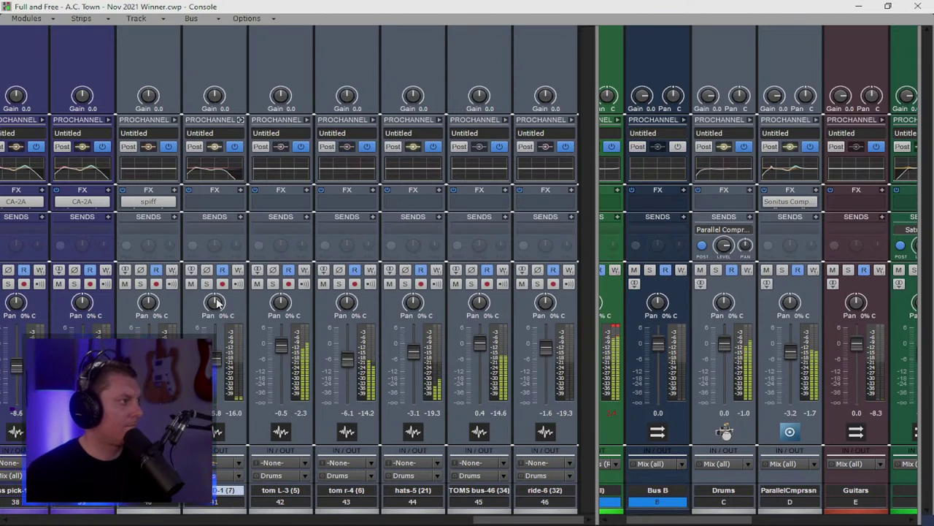
left_click(438, 302)
left_click_drag(250, 311, 132, 314)
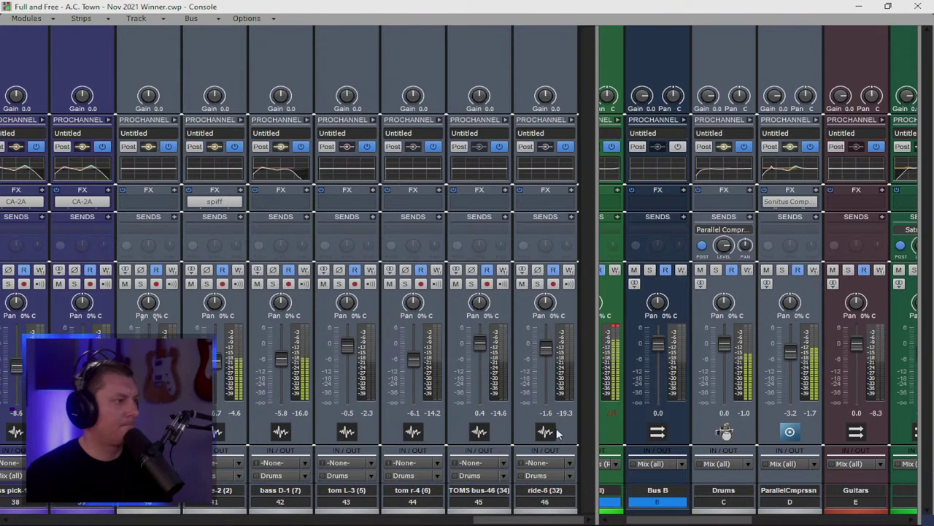
key("ctrl+o")
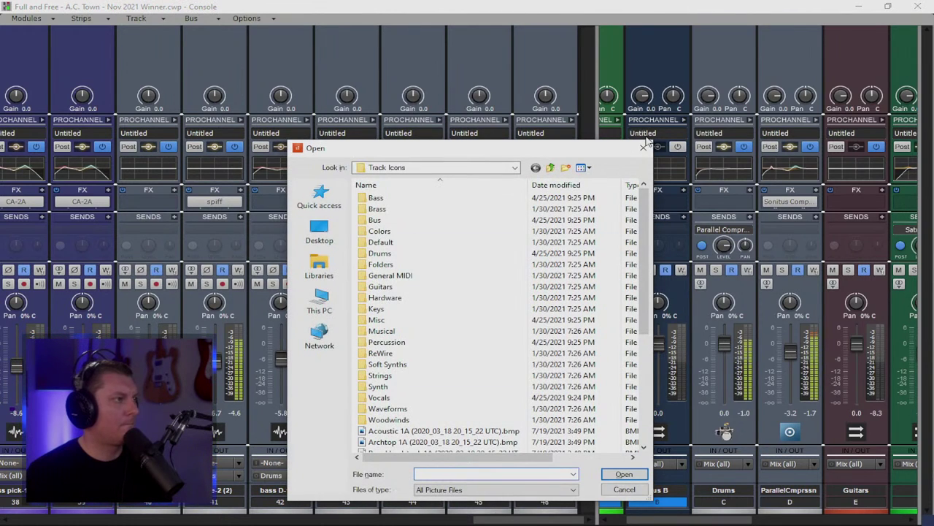
left_click(647, 146)
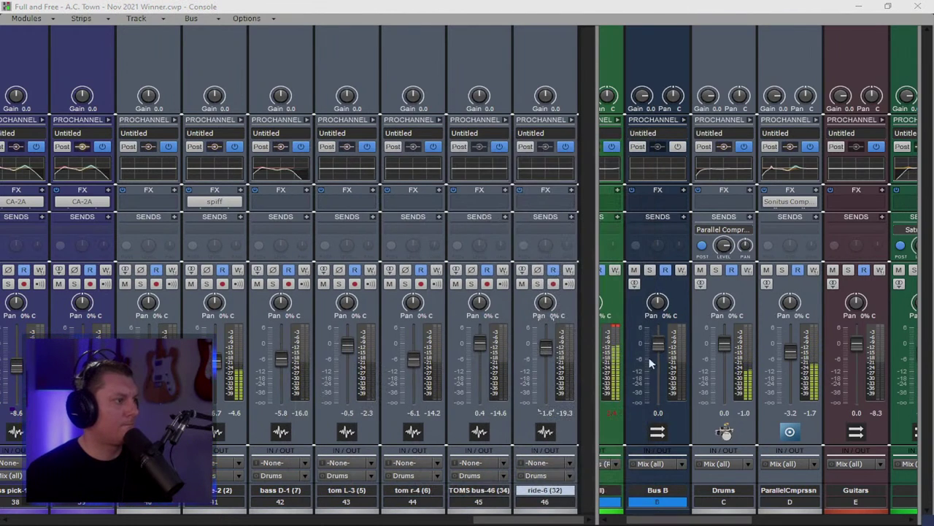
double_click(568, 430)
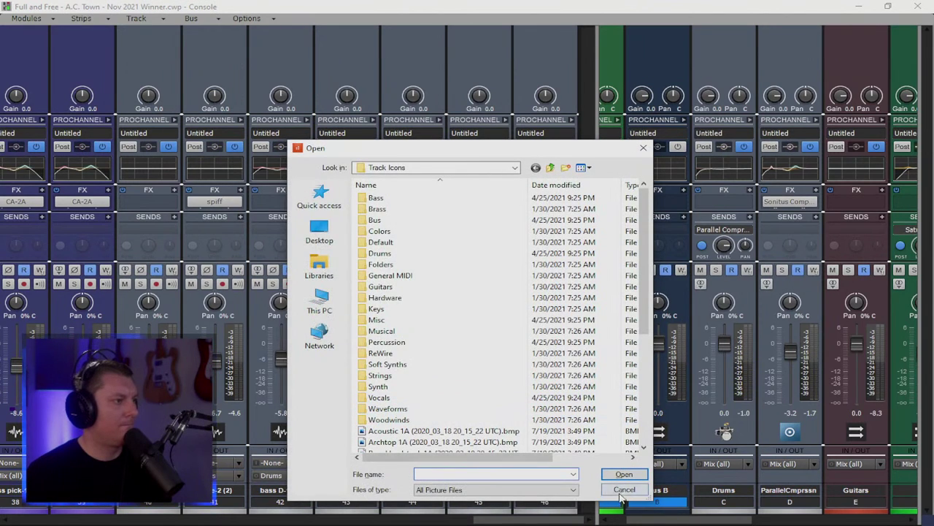
key("Escape")
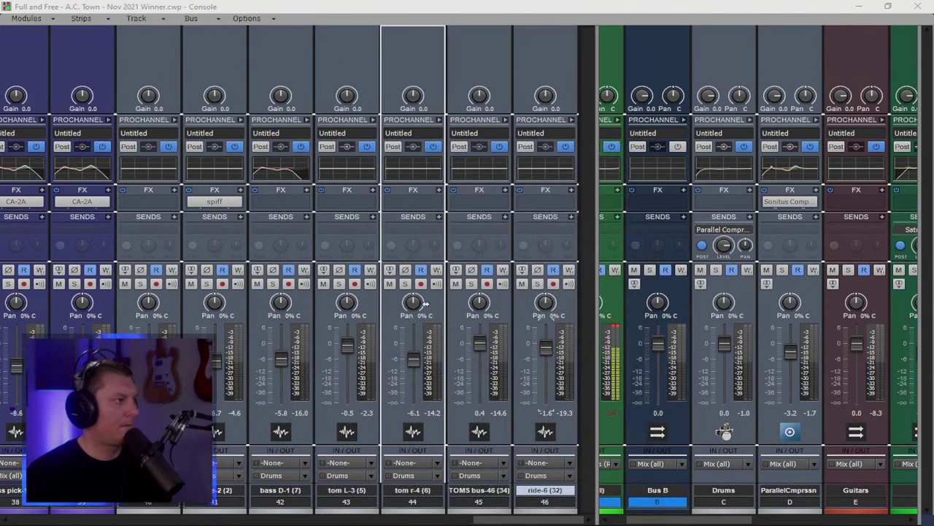
Step: Move the ride-6 track ahead of tom L-3, reset the Mix bus peak reading, and restart playback
left_click_drag(338, 314, 340, 318)
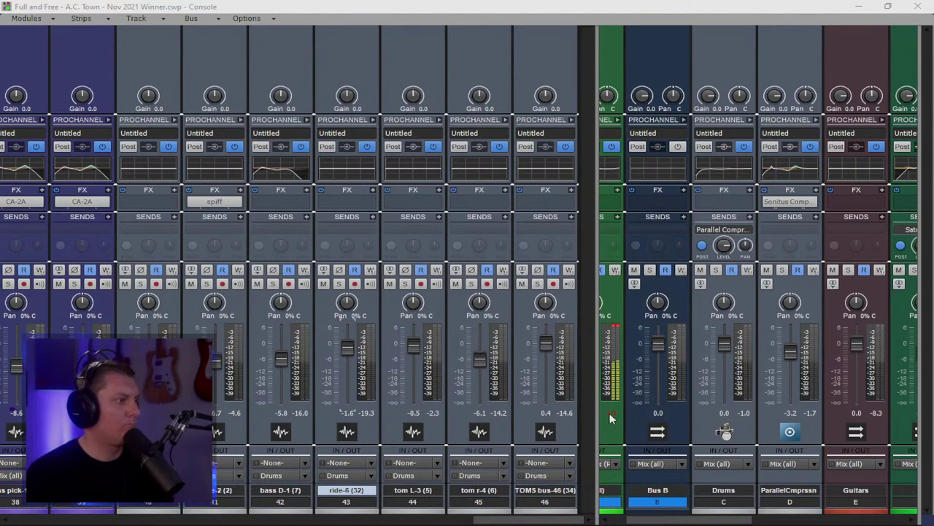
left_click_drag(610, 412, 612, 414)
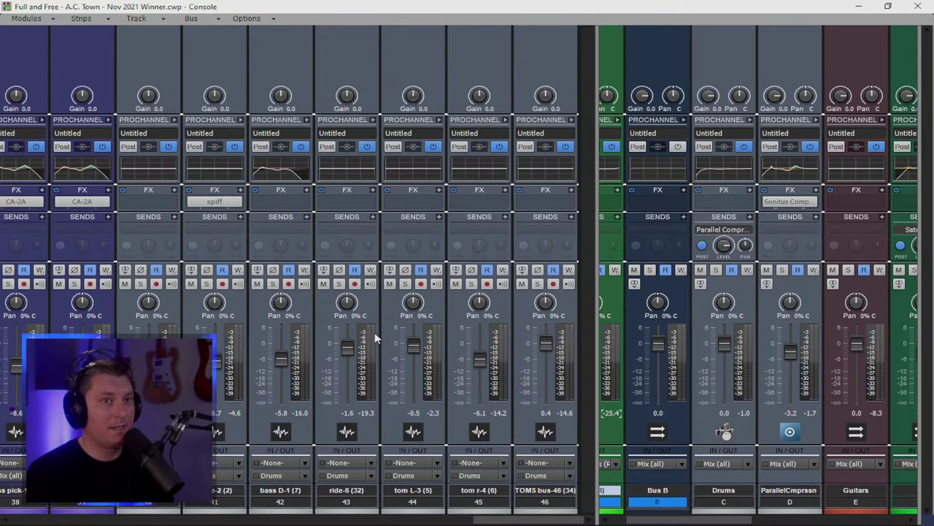
key("space")
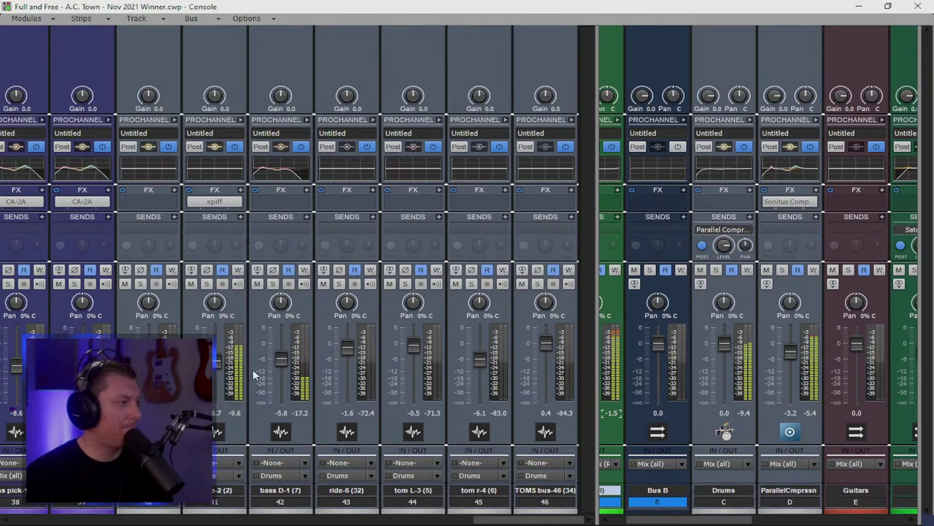
Step: Lower tom L-3's volume to -3.0 dB and copy bass D-1's EQ to tom L-3, tom r-4 and TOMS bus-46
left_click_drag(410, 343, 443, 353)
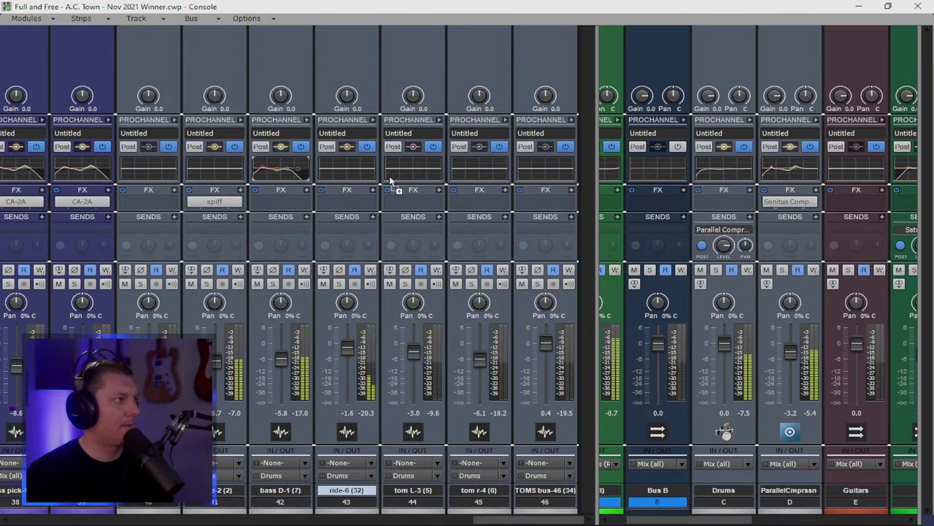
left_click(413, 174)
left_click(480, 174)
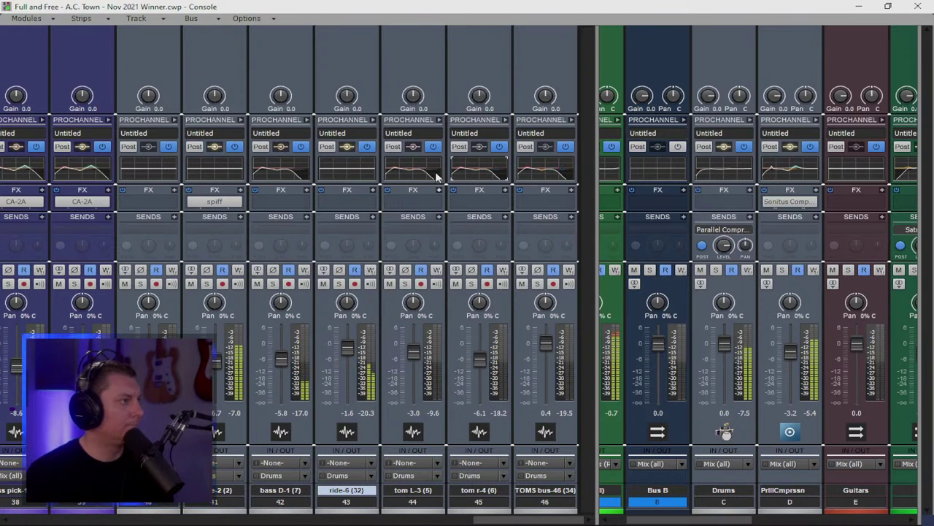
Step: Set the low band of tom L-3's EQ to 98 Hz and copy that EQ to tom r-4 and TOMS bus-46
left_click(441, 120)
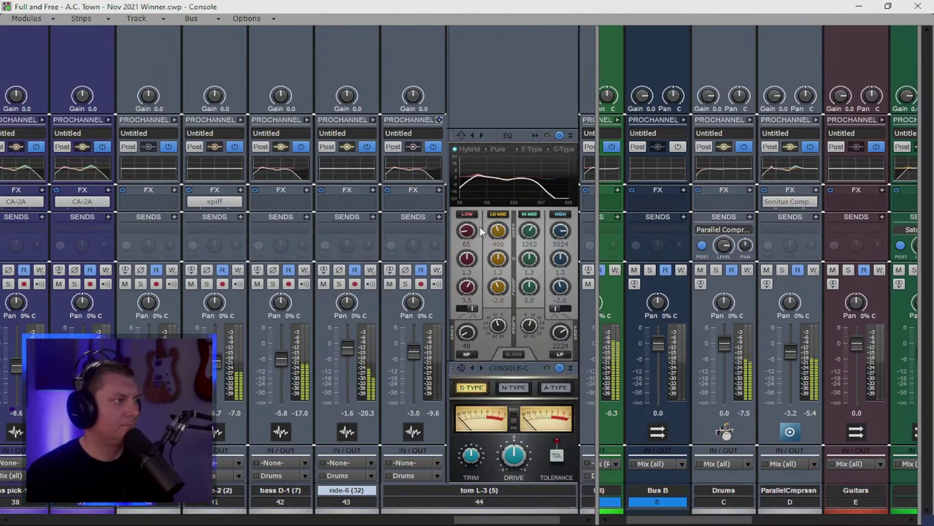
left_click_drag(471, 231, 471, 234)
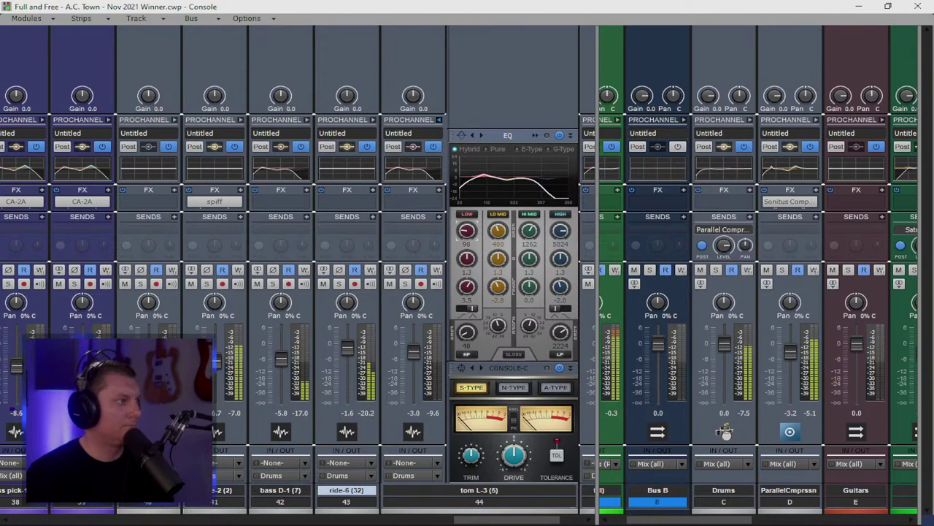
left_click(439, 120)
left_click_drag(442, 168, 469, 171)
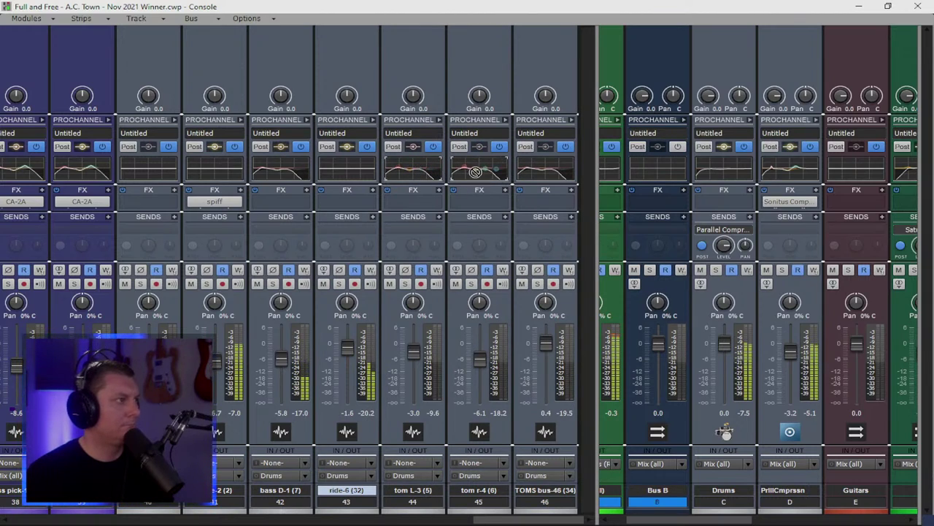
left_click_drag(516, 191, 542, 181)
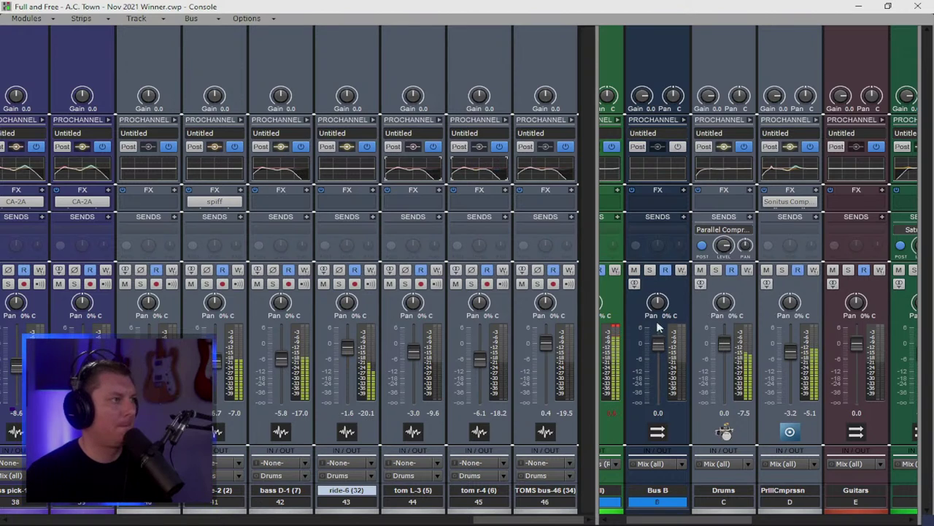
Step: Lower bass pick-10 to -9.8 dB, bass-8 to -15.2 dB, the Drums bus to -2.5 dB and the PrllCmprssn bus to -4.8 dB
left_click_drag(528, 520, 459, 521)
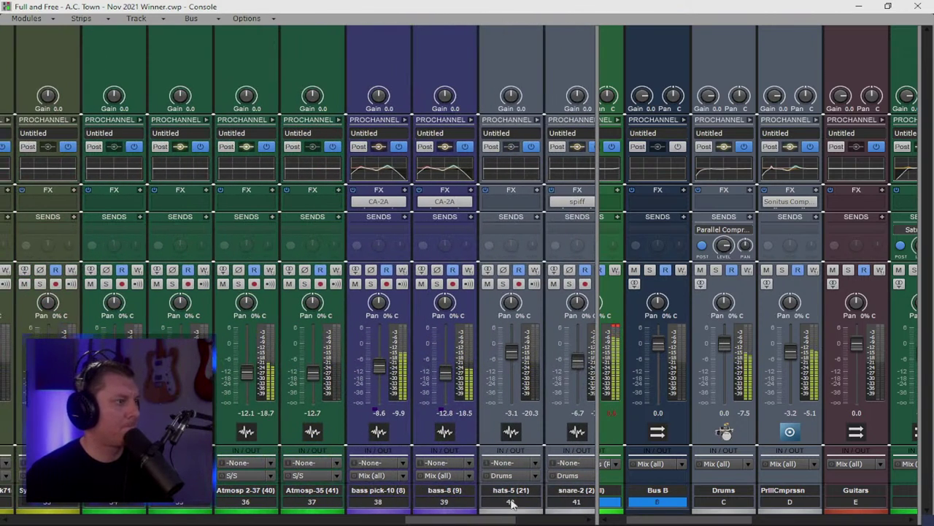
left_click_drag(598, 269, 478, 264)
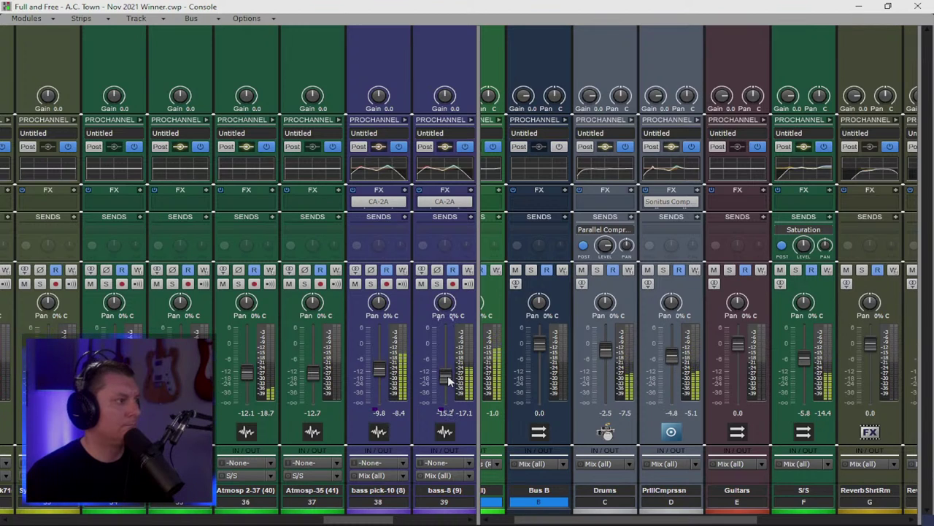
left_click_drag(479, 343, 125, 338)
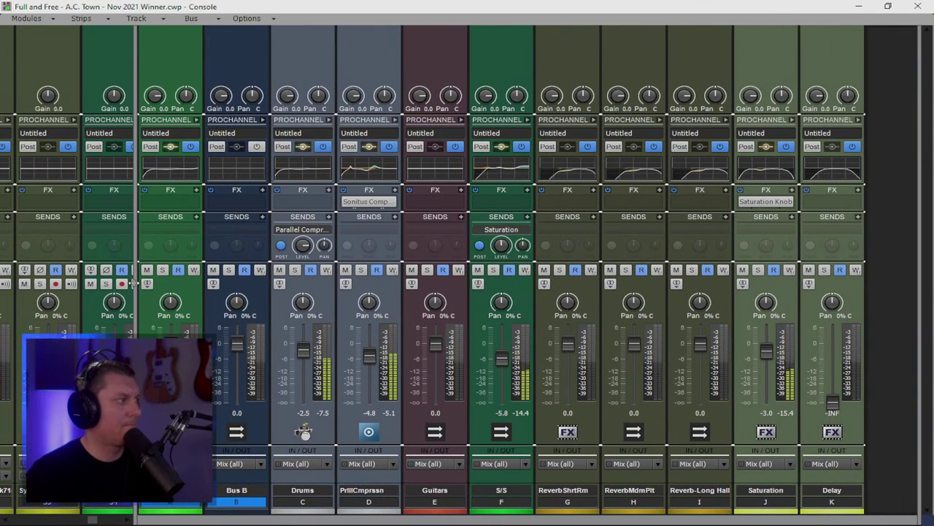
Step: Pan Atmosp 2-37 100% right and track 35 100% left, and raise Atmosp 2-37's volume to -7.4 dB
left_click_drag(207, 299, 914, 302)
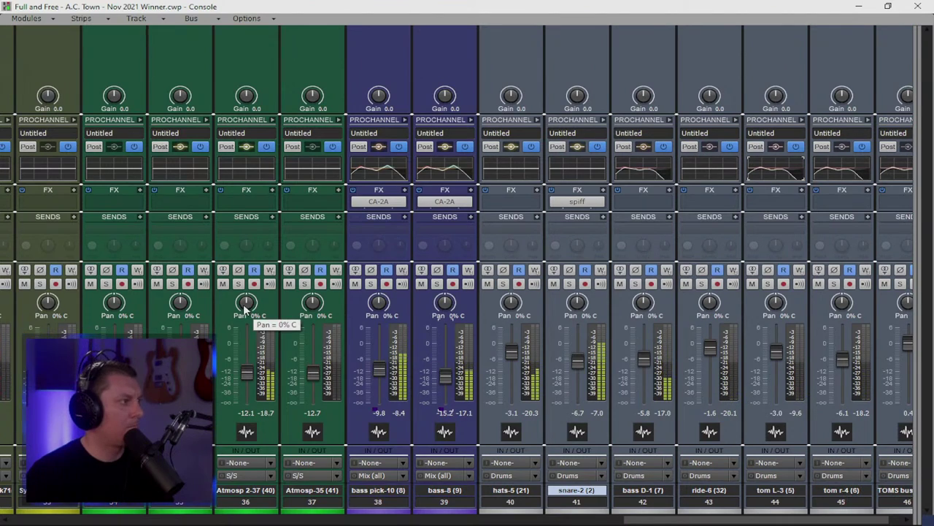
left_click_drag(248, 307, 248, 277)
left_click_drag(181, 302, 180, 321)
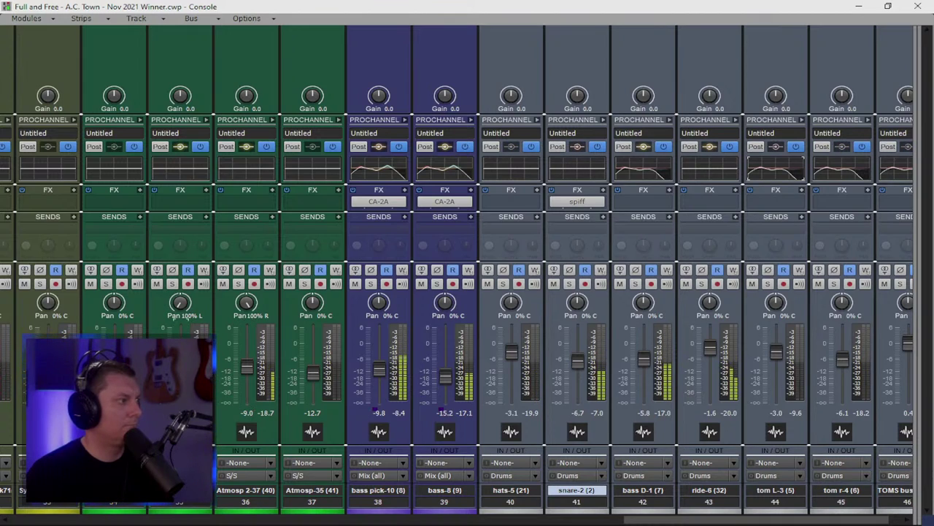
scroll(243, 372, "up", 3)
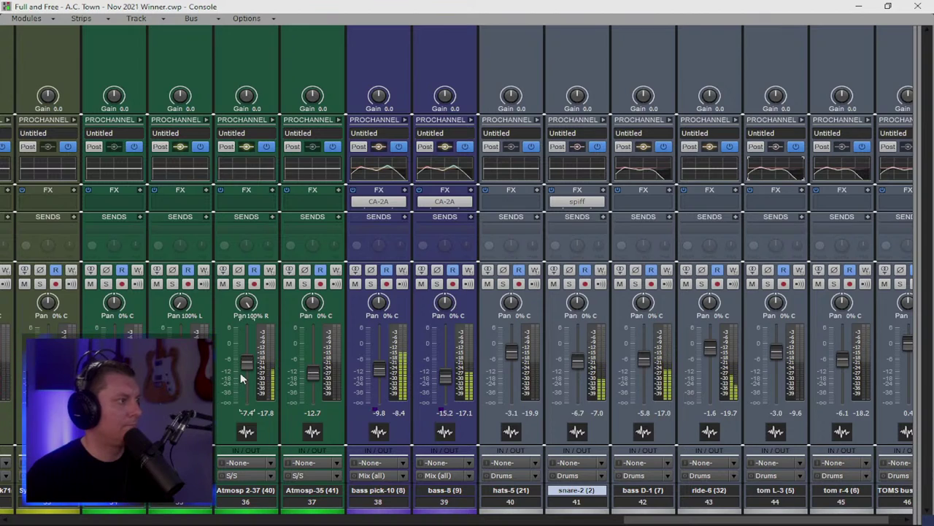
mouse_move(243, 376)
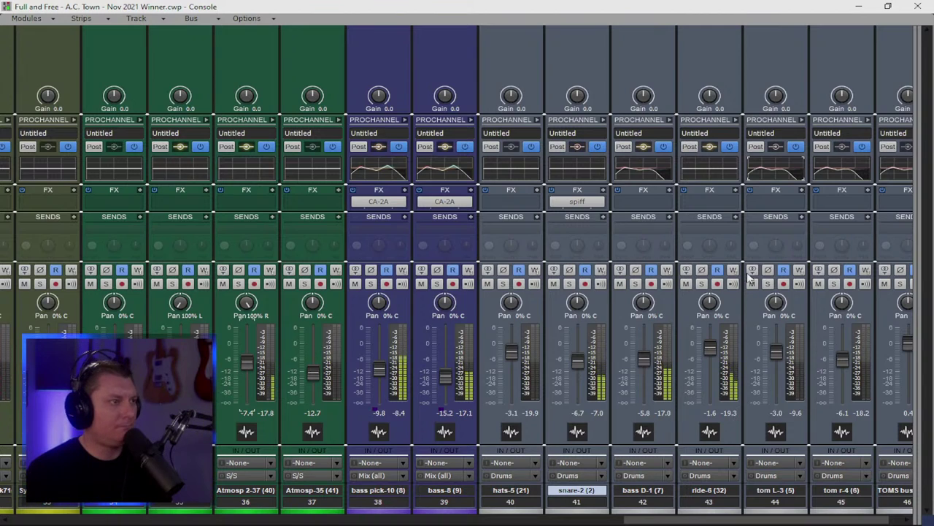
Step: Switch the Mix bus to mono and reset its peak reading
left_click_drag(913, 244, 741, 287)
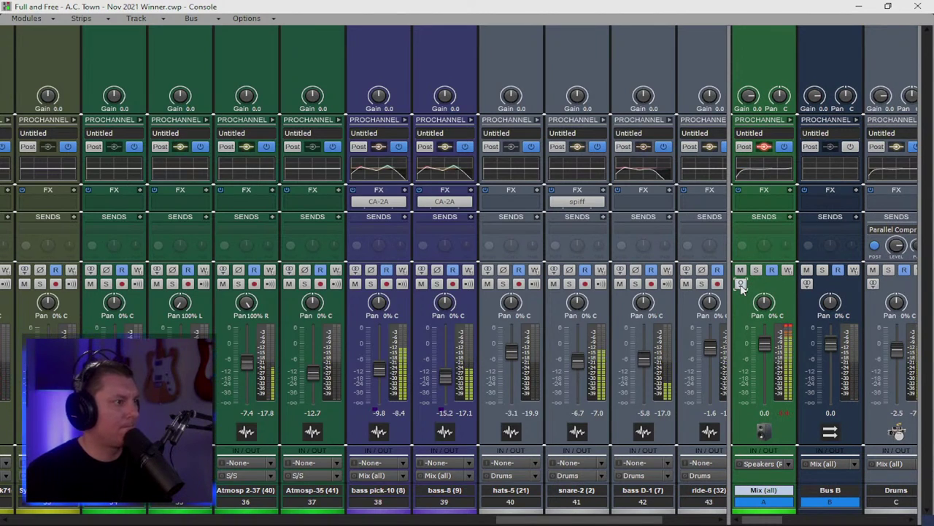
left_click(787, 415)
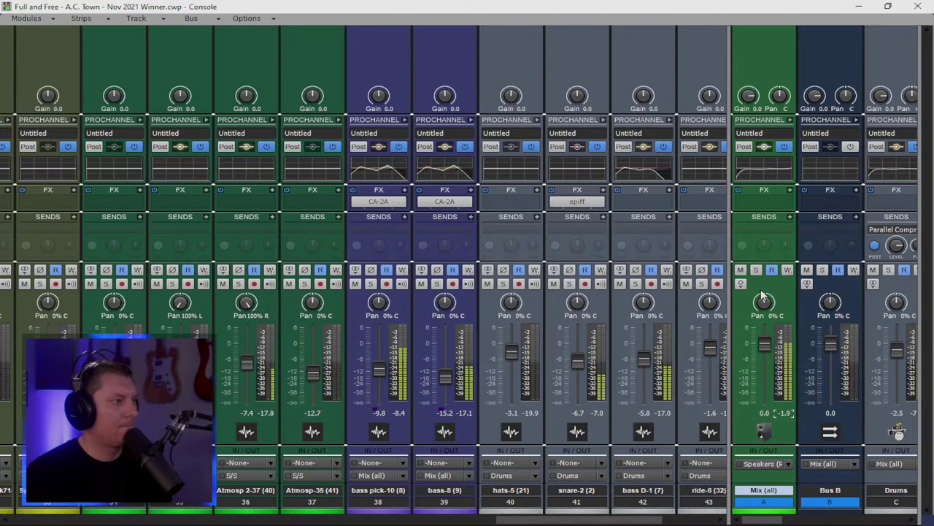
Step: Pan the R Hand Str B1 track 100% right and the R Hand Str A2 track about 65% right
left_click_drag(728, 276, 916, 276)
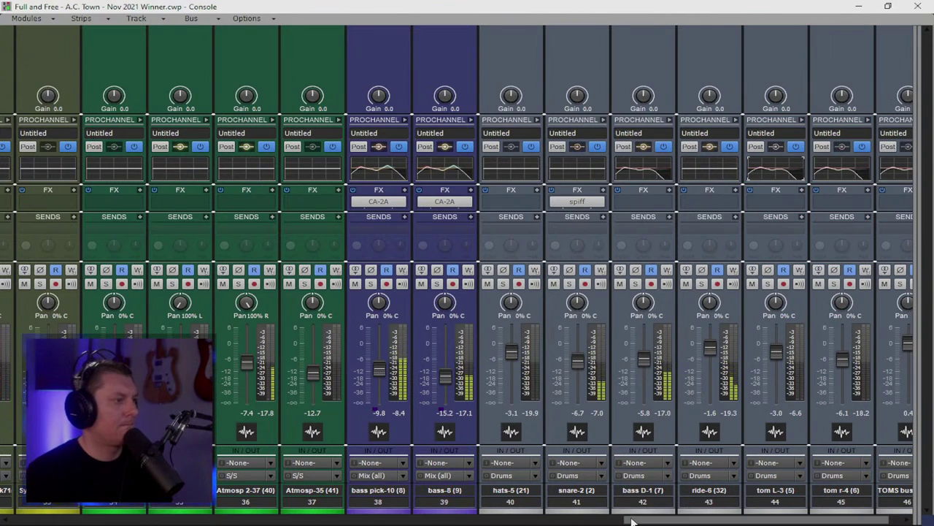
left_click_drag(630, 519, 511, 518)
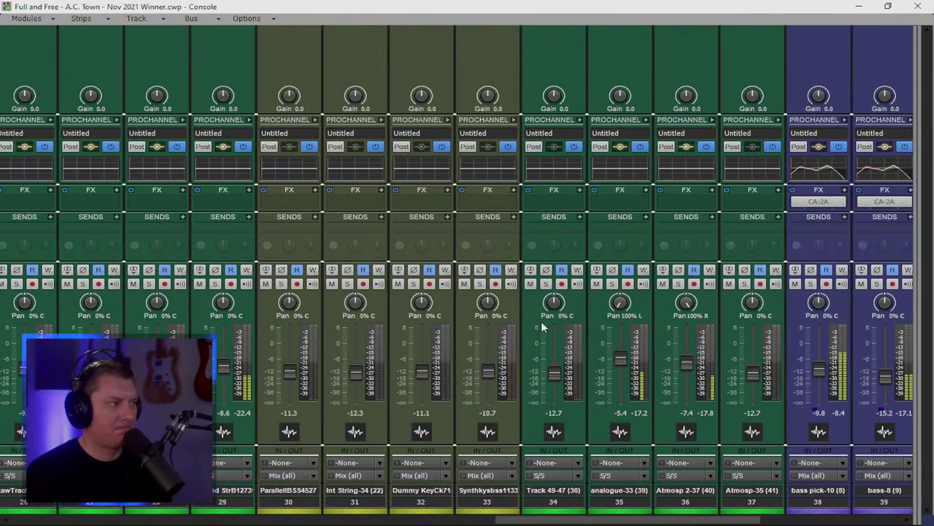
scroll(223, 303, "up", 10)
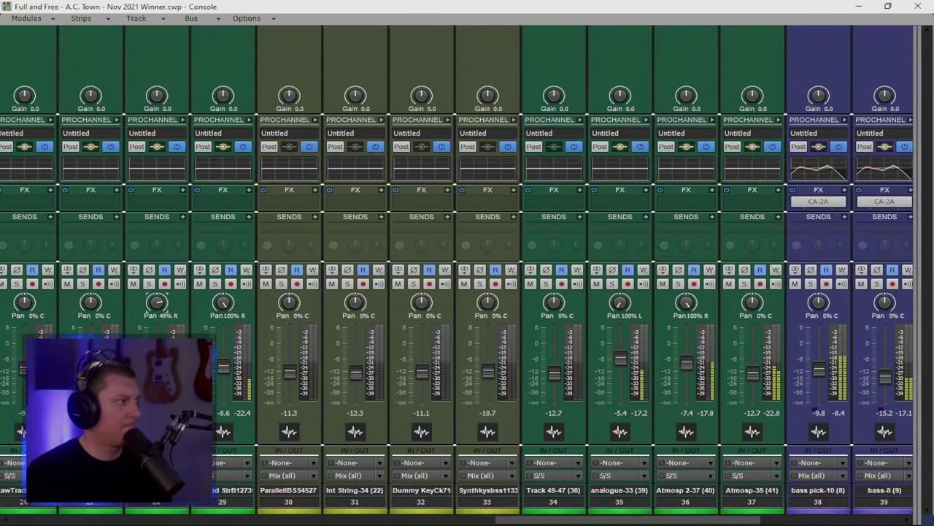
scroll(149, 314, "up", 3)
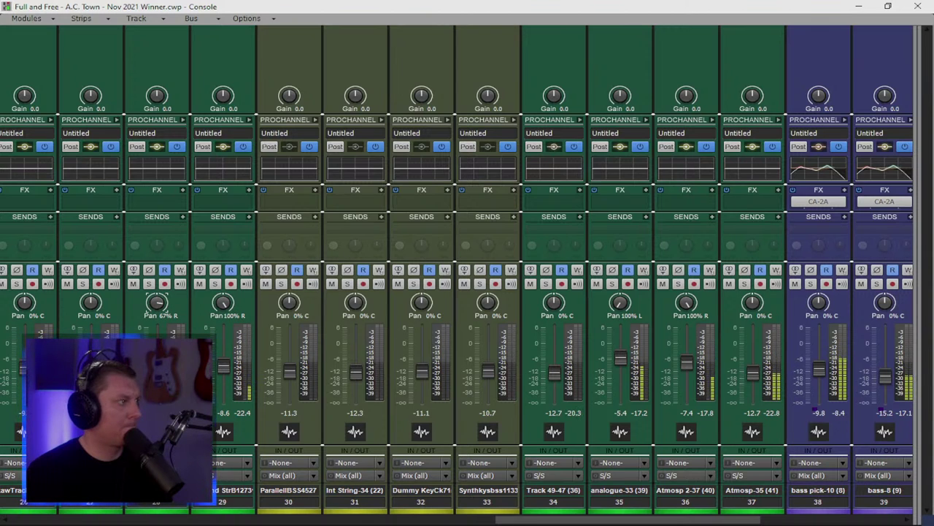
Step: Pan the R Hand Str A1 track 51% right and raise the raw tracks piano volume to -3.3 dB
left_click_drag(531, 520, 390, 523)
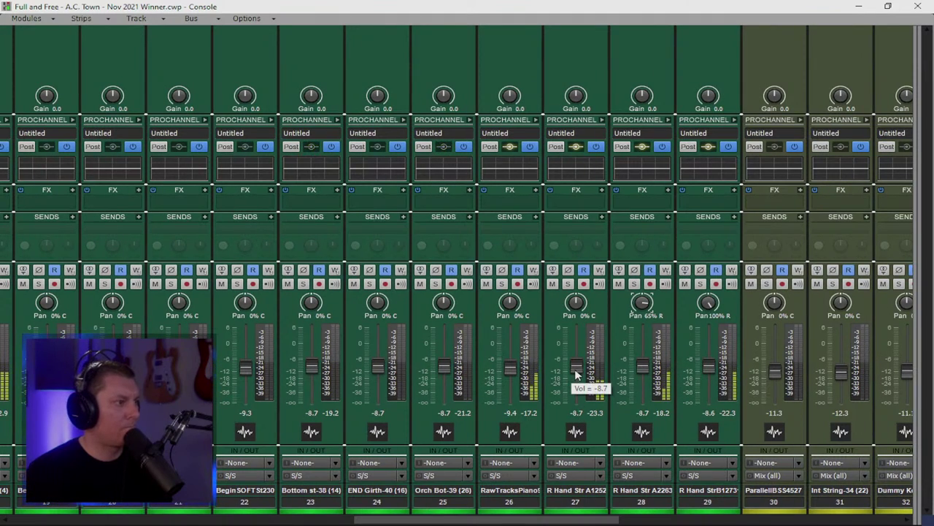
left_click_drag(571, 312, 571, 303)
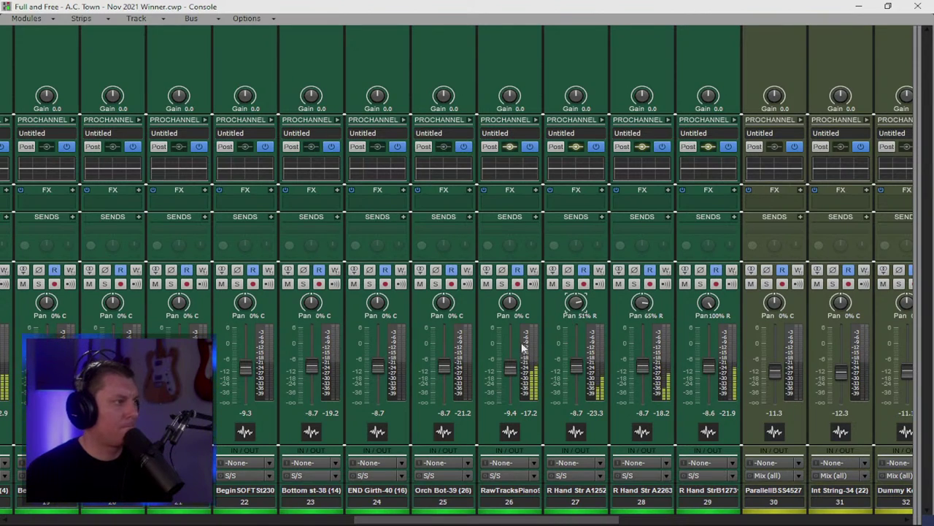
left_click_drag(516, 366, 511, 352)
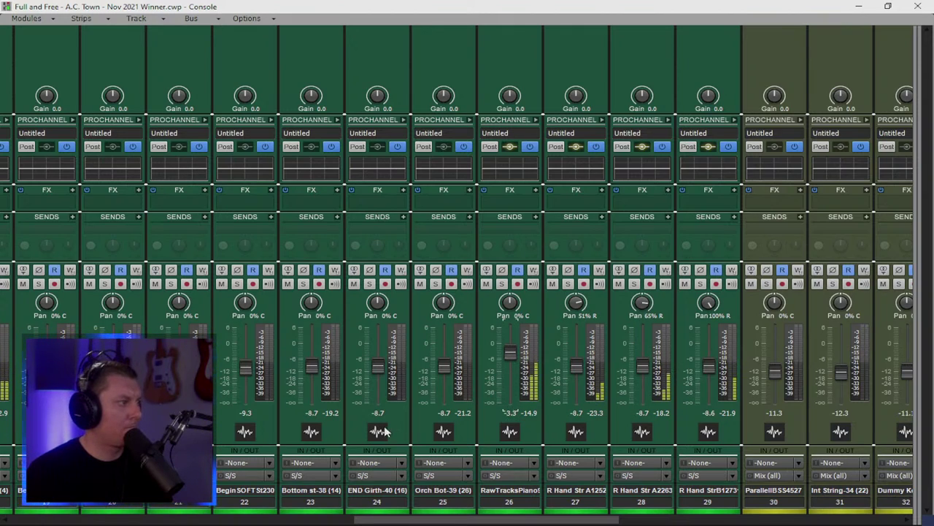
Step: Pan the R Hand Str B2 track 100% left and raise its volume to about -4.7 dB
left_click_drag(385, 521, 261, 522)
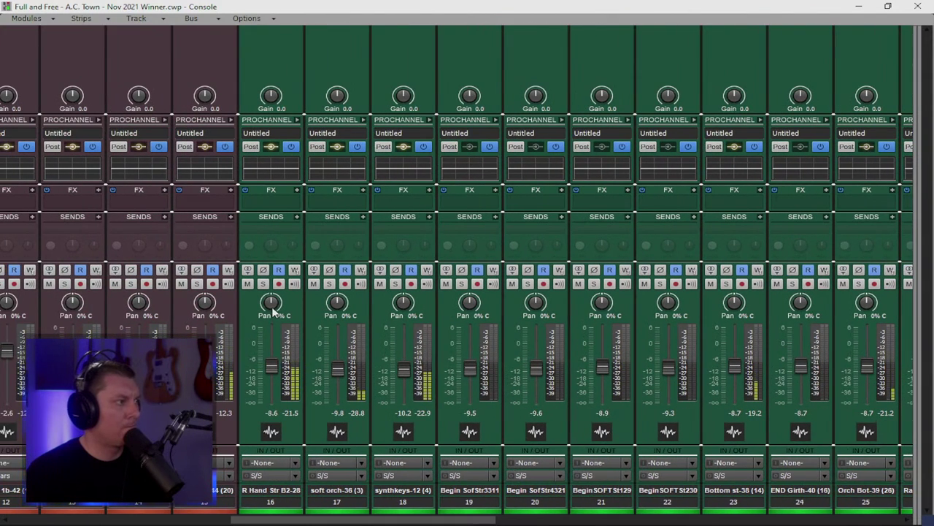
mouse_move(271, 302)
left_mouse_down()
mouse_move(271, 323)
mouse_move(277, 312)
left_mouse_up()
left_click_drag(270, 374, 270, 367)
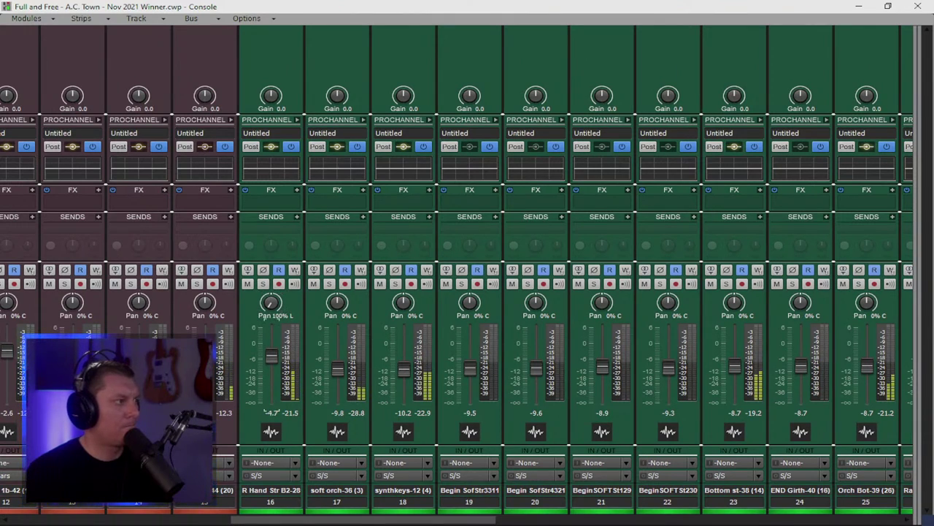
Step: Pan soft orch-36 66% left and synthkeys-12 38% left, and raise their volumes to -6.7 and -8.8 dB
left_click_drag(334, 310, 334, 320)
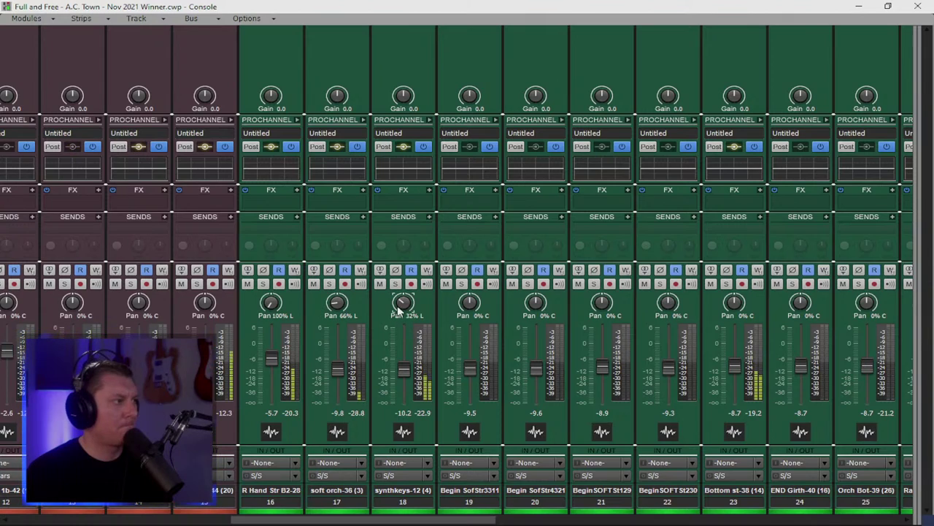
left_click_drag(399, 308, 400, 307)
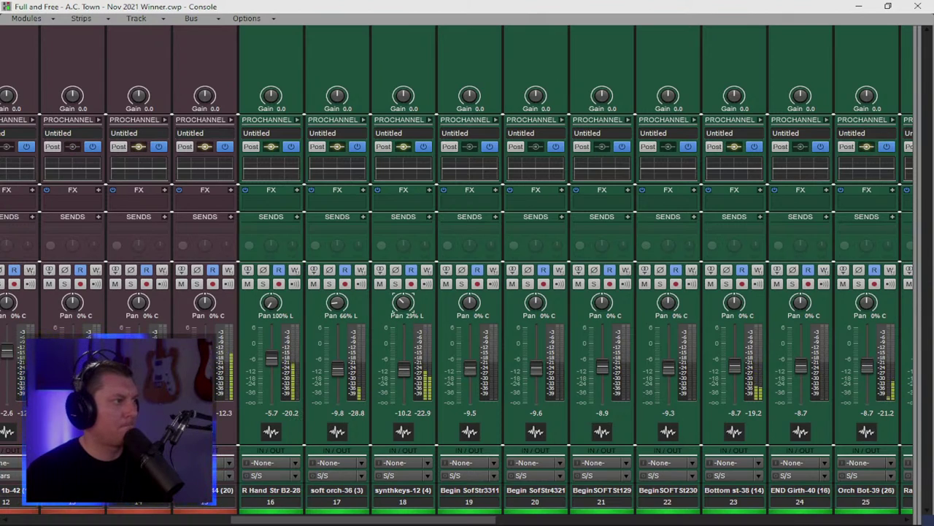
left_click_drag(337, 370, 337, 362)
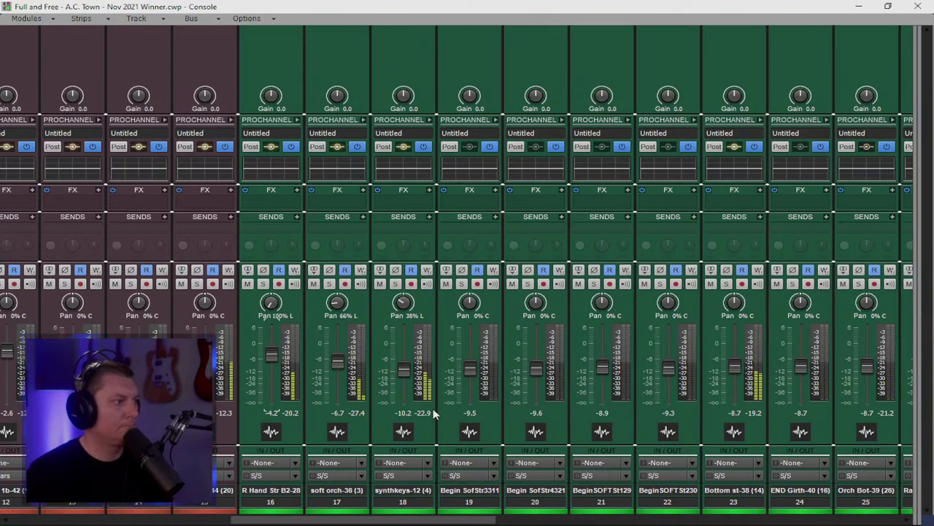
left_click_drag(414, 519, 357, 519)
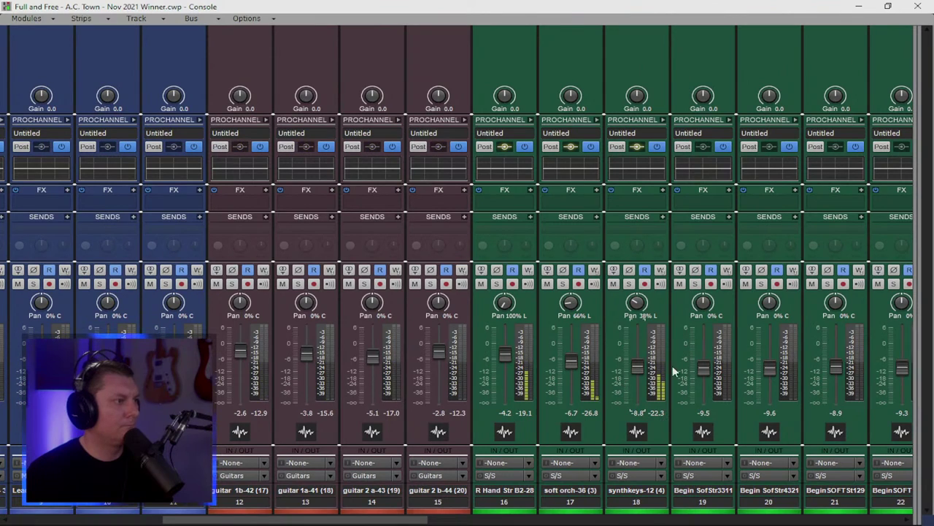
Step: Reveal the bus strips beside the tracks to check the Mix bus level, and hide them again
left_click_drag(916, 343, 765, 340)
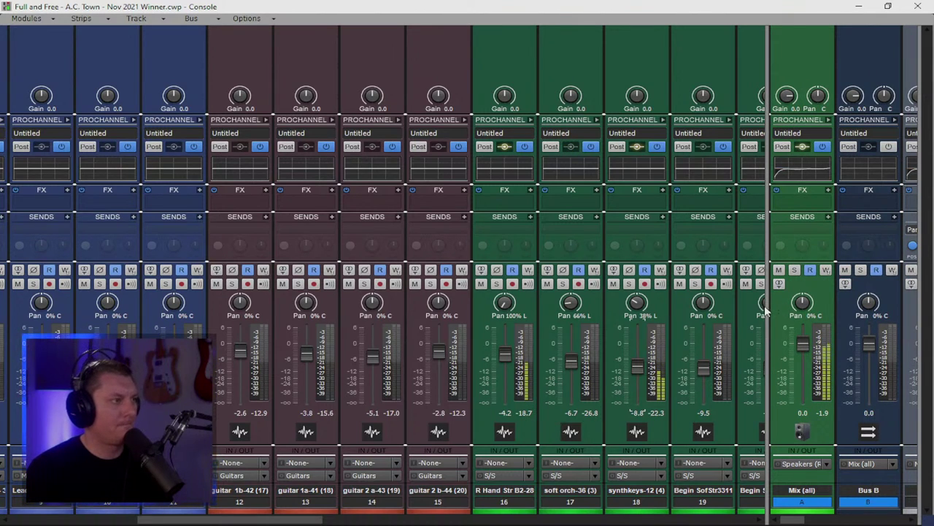
left_click_drag(767, 307, 924, 334)
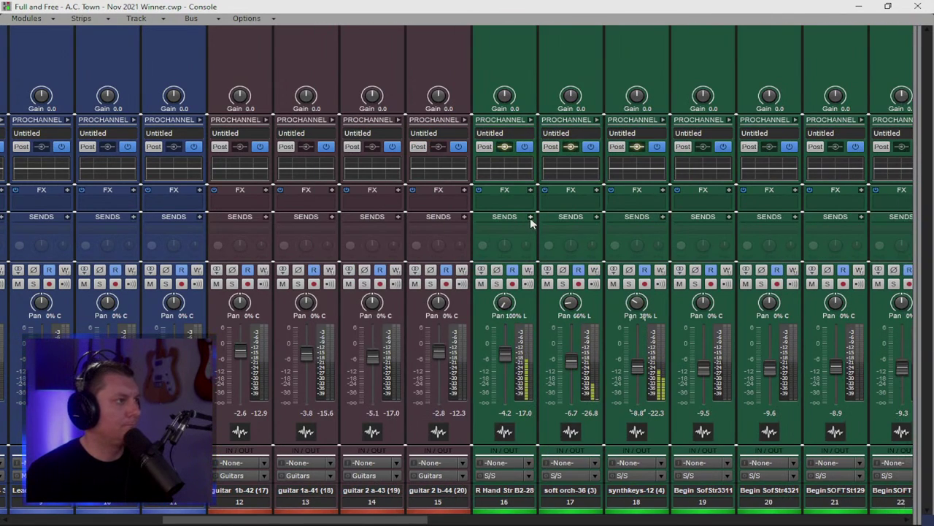
Step: Enable the 40 Hz high-pass filter in the R Hand Str B2 track's EQ and cut its low-mid band by 1.5 dB at 400 Hz
left_click(530, 121)
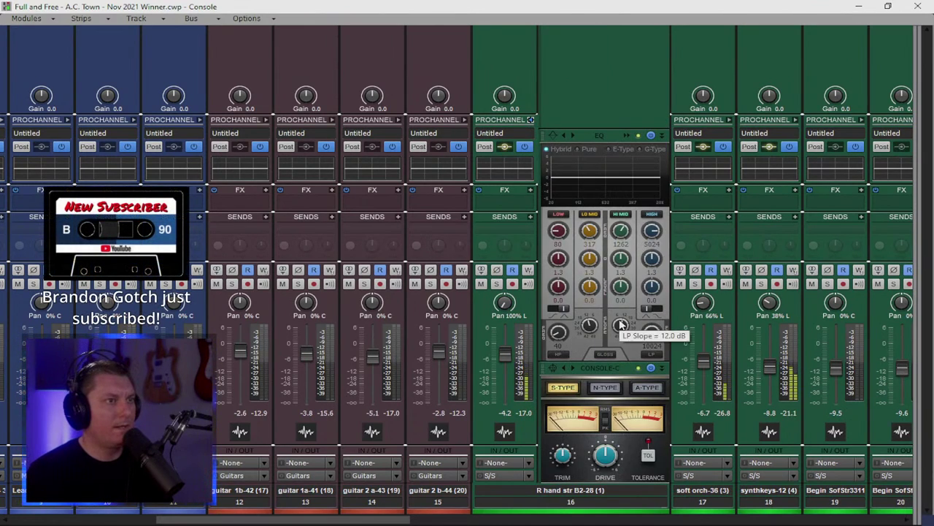
left_click(559, 353)
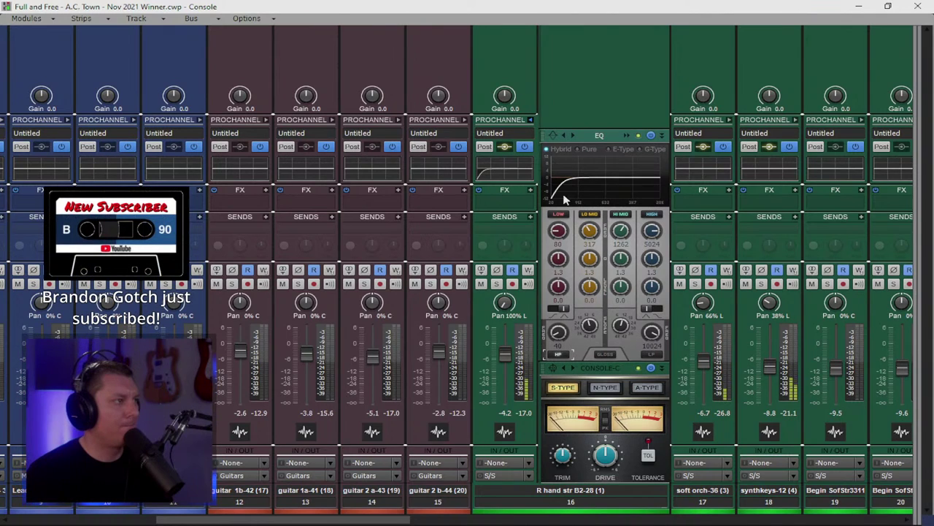
left_click(531, 120)
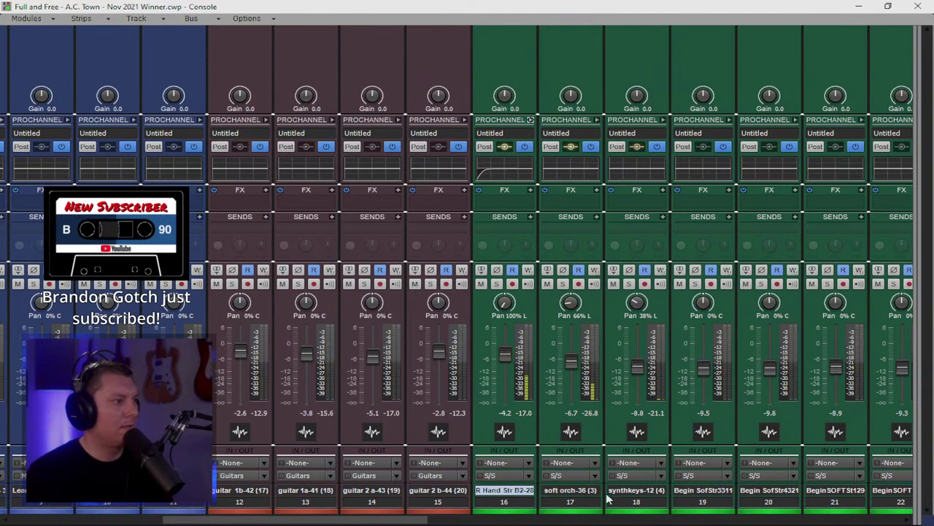
left_click_drag(404, 521, 491, 523)
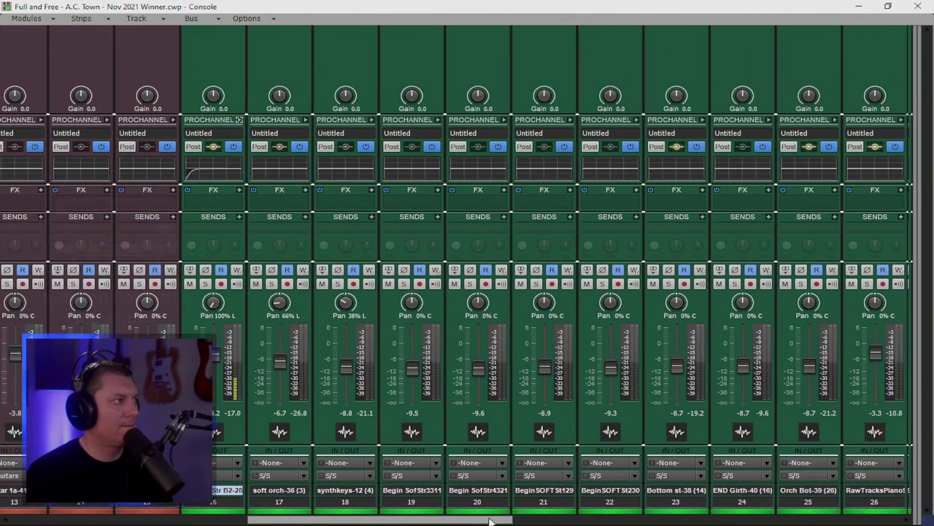
left_click(238, 119)
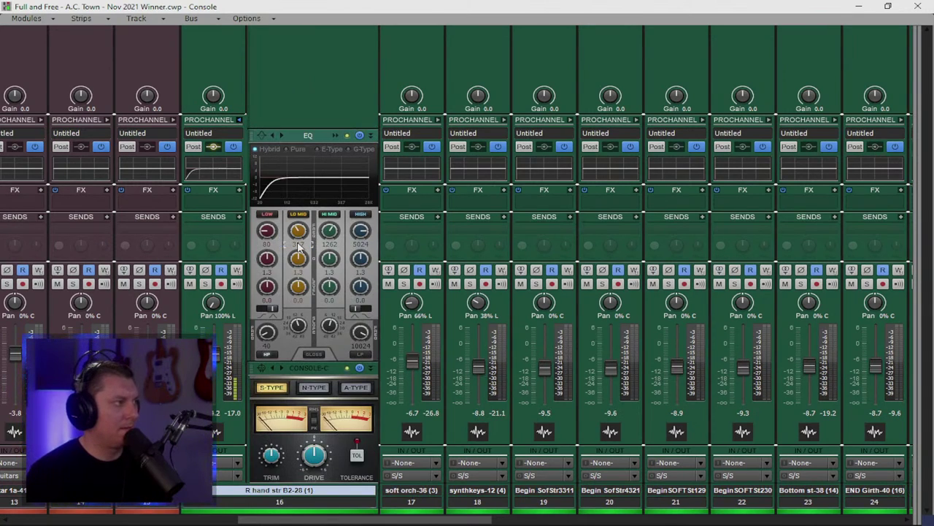
left_click_drag(298, 286, 298, 289)
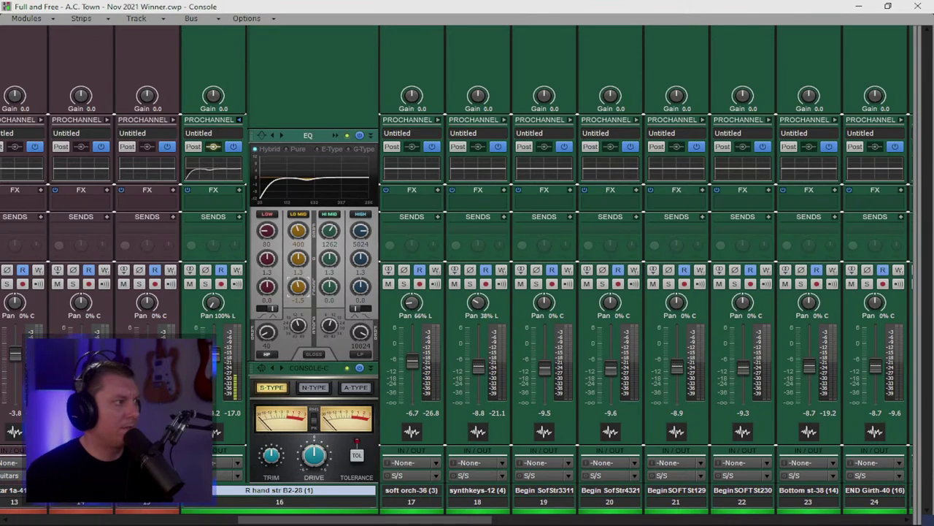
left_click(239, 119)
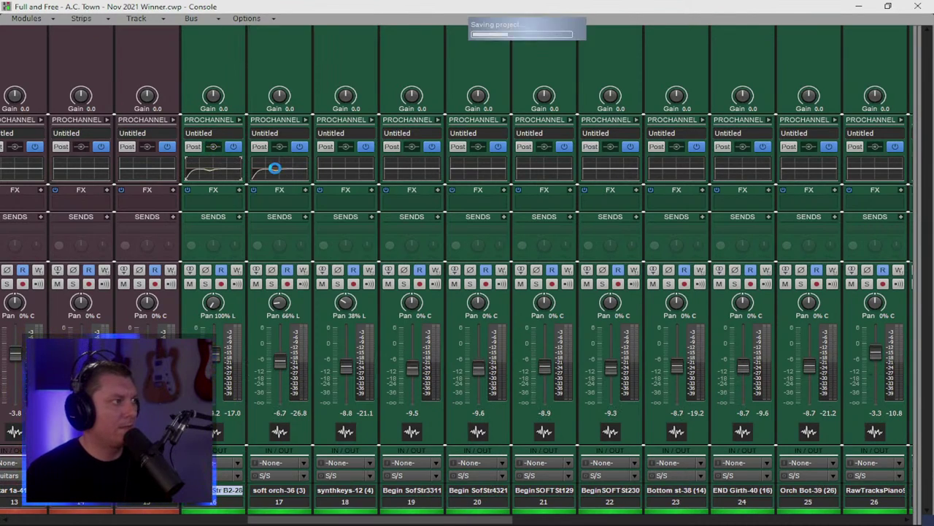
Step: Apply the R Hand Str B2 track's EQ settings to tracks 17 through 29
left_click(277, 170)
left_click(346, 171)
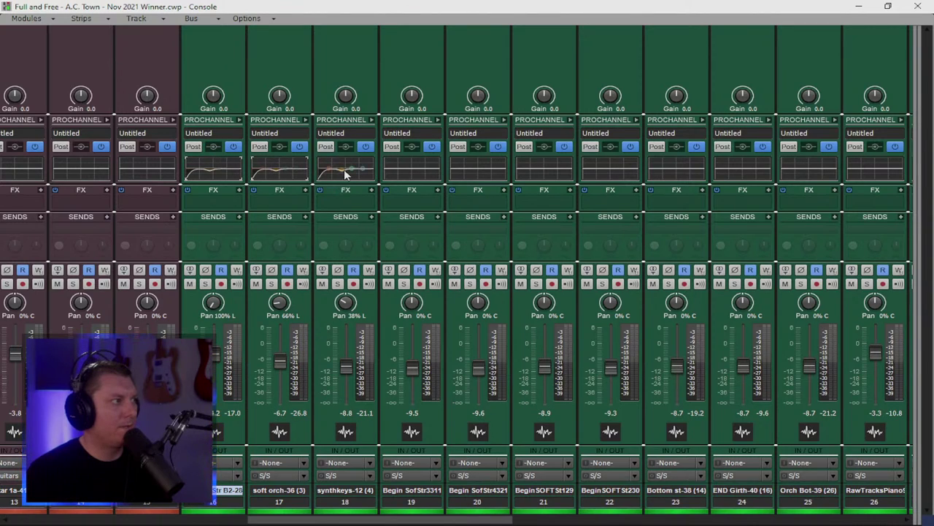
left_click(489, 173)
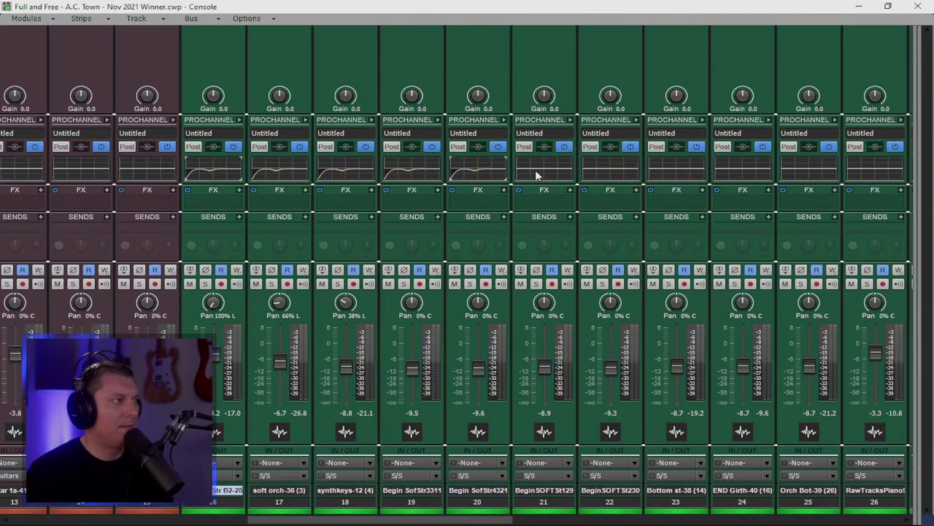
left_click(617, 173)
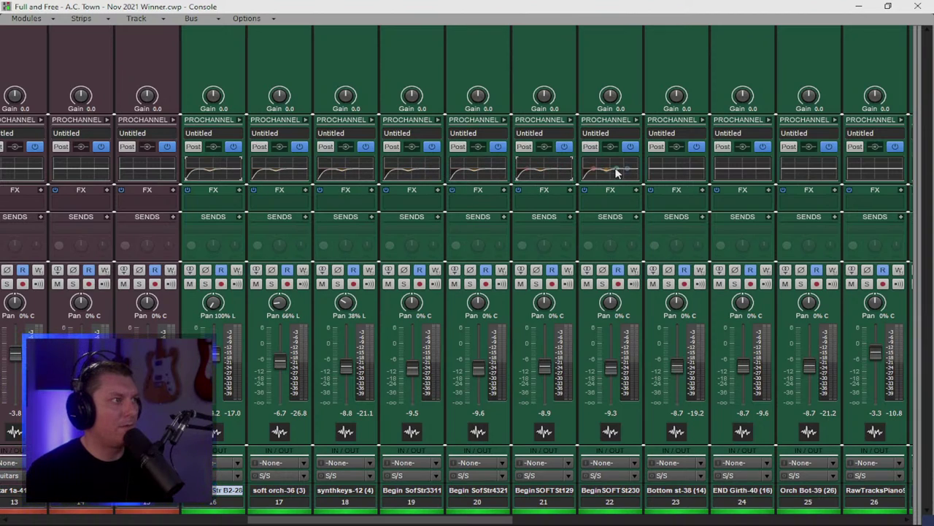
left_click(743, 172)
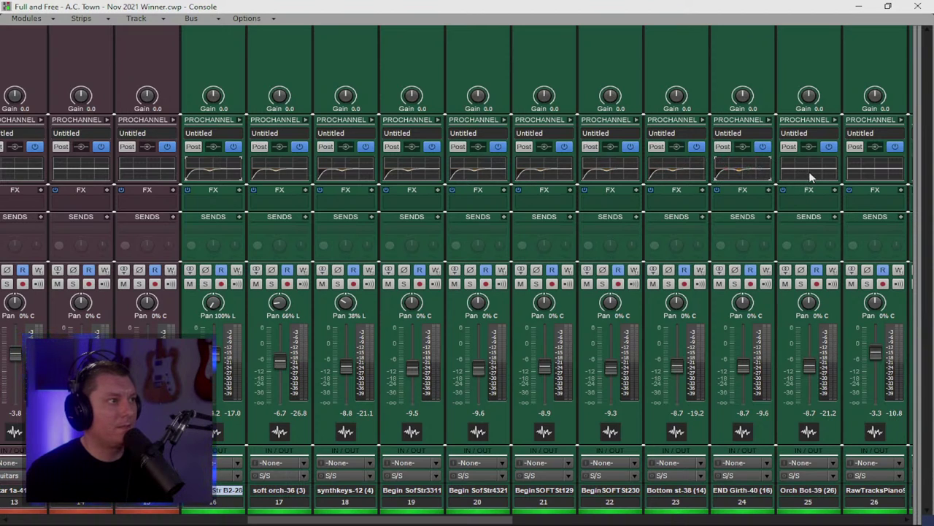
left_click(870, 173)
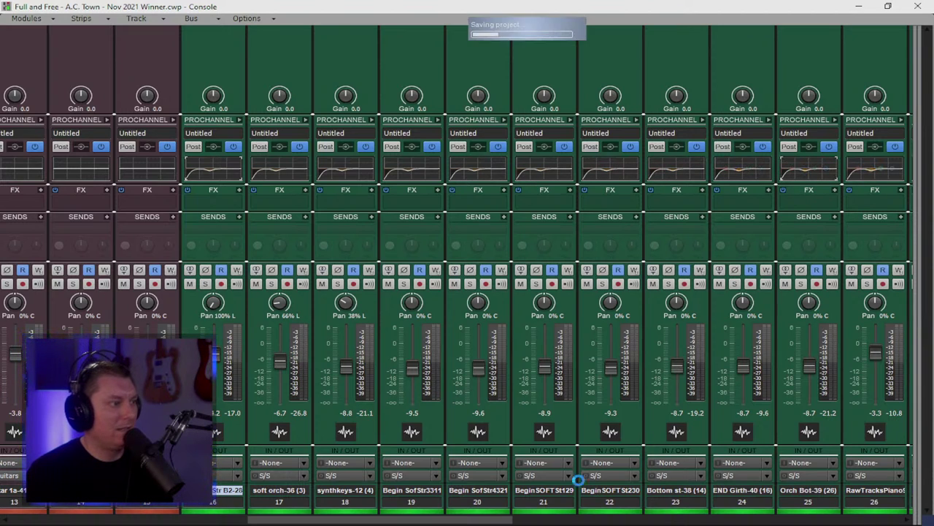
left_click_drag(379, 520, 491, 519)
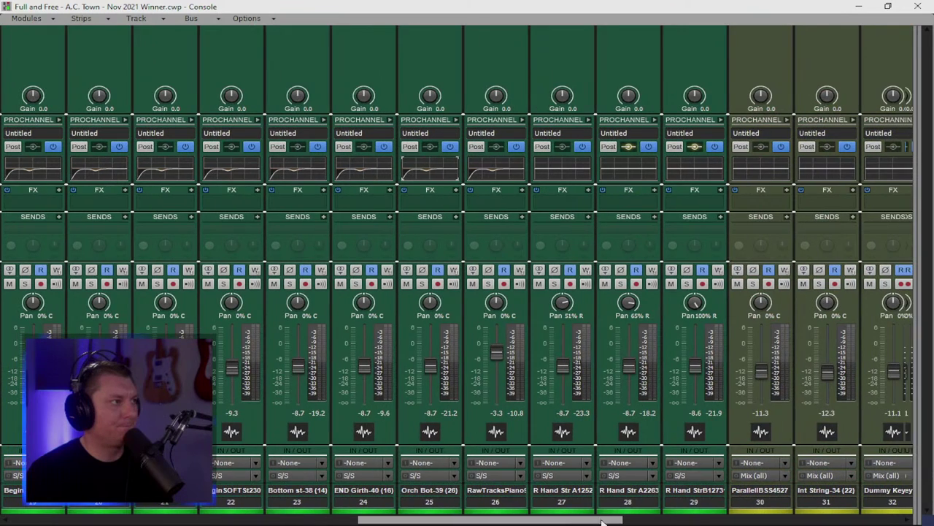
left_click(557, 173)
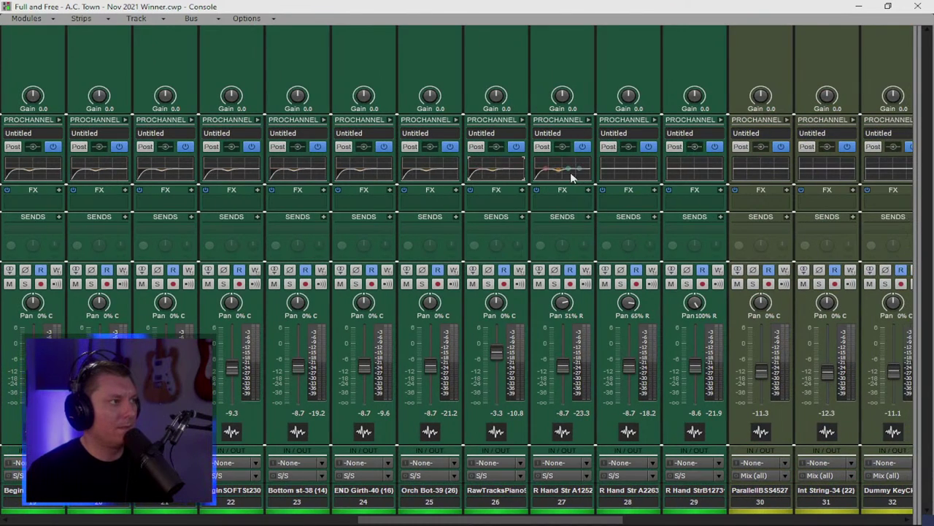
left_click(629, 174)
left_click(695, 173)
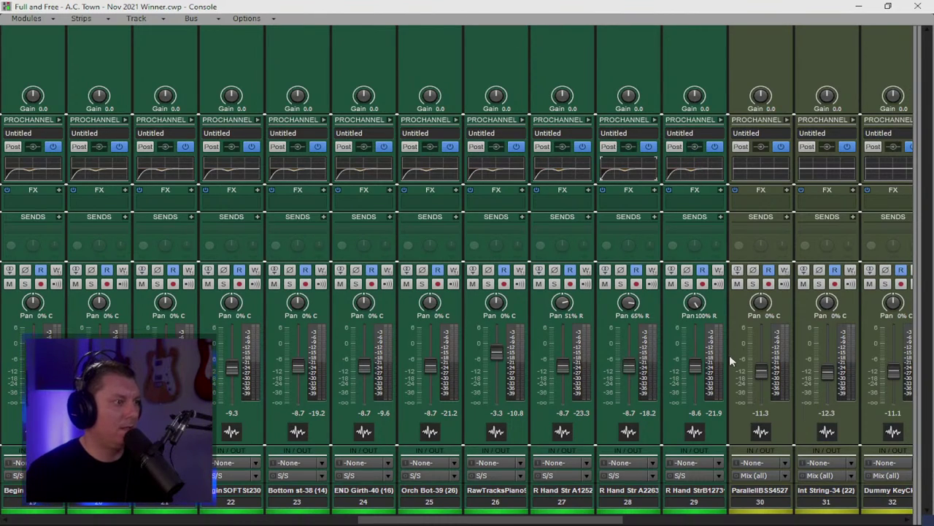
Step: Play the song and check the levels across the string, synth, guitar and vocal channel strips
key("space")
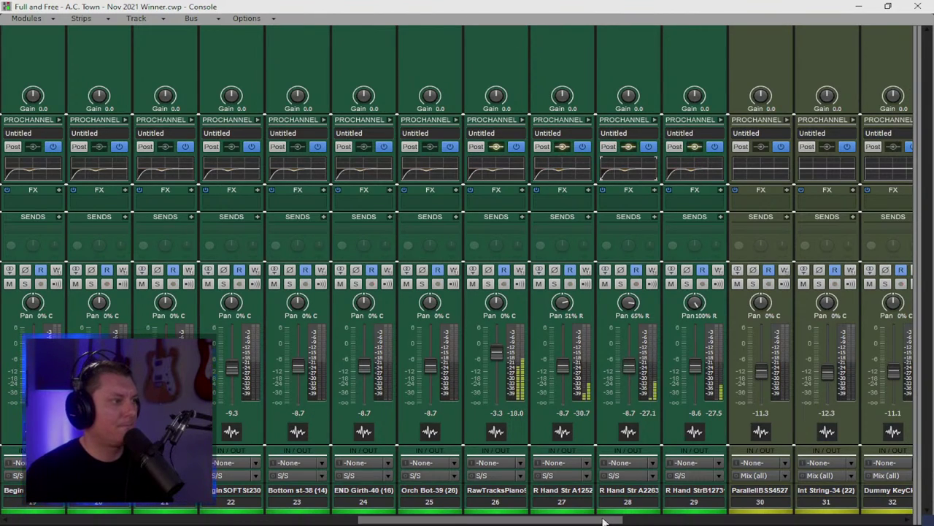
left_click_drag(600, 517, 409, 520)
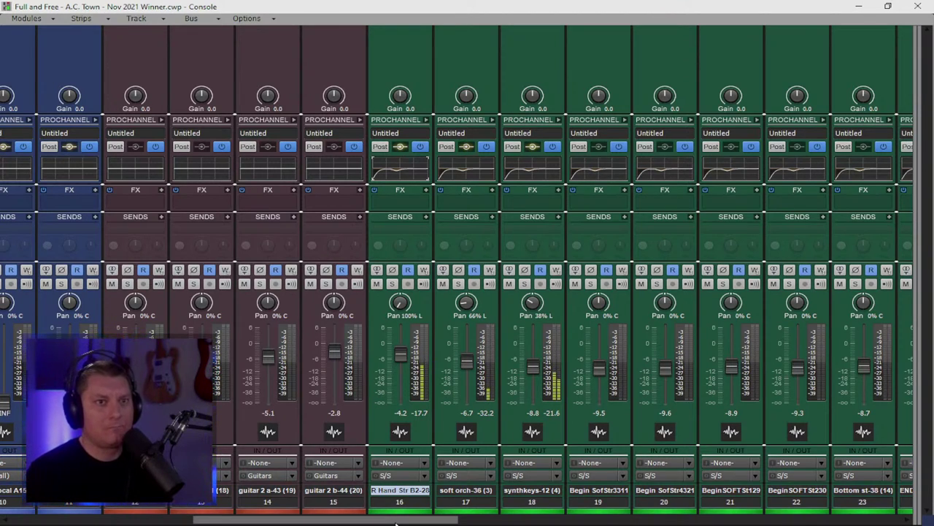
left_click_drag(396, 524, 229, 523)
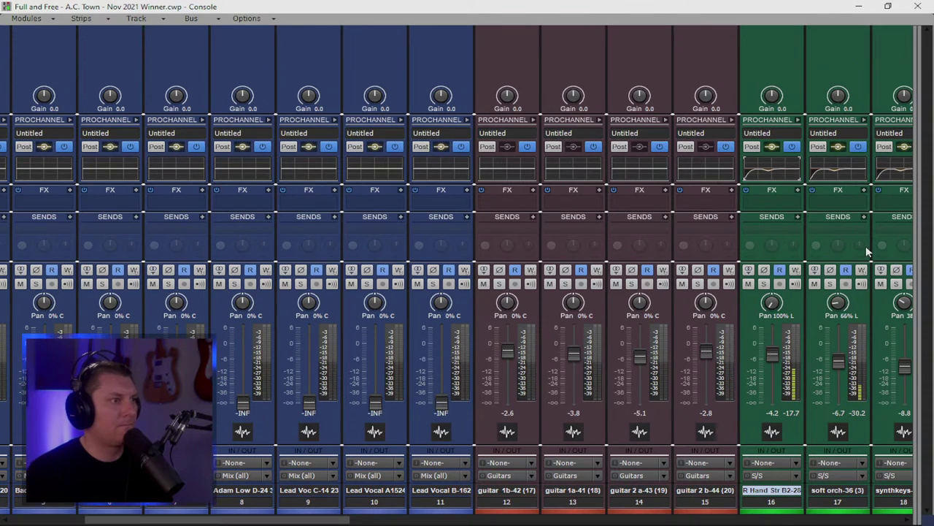
Step: Minimize the console and bring the vocal and guitar tracks into view in the arrangement
left_click(859, 7)
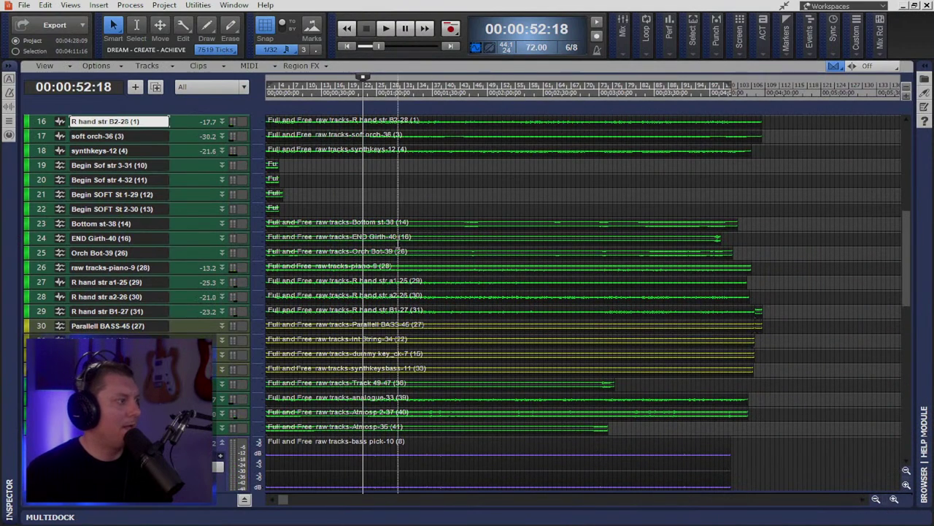
scroll(400, 250, "down", 10)
scroll(405, 251, "up", 15)
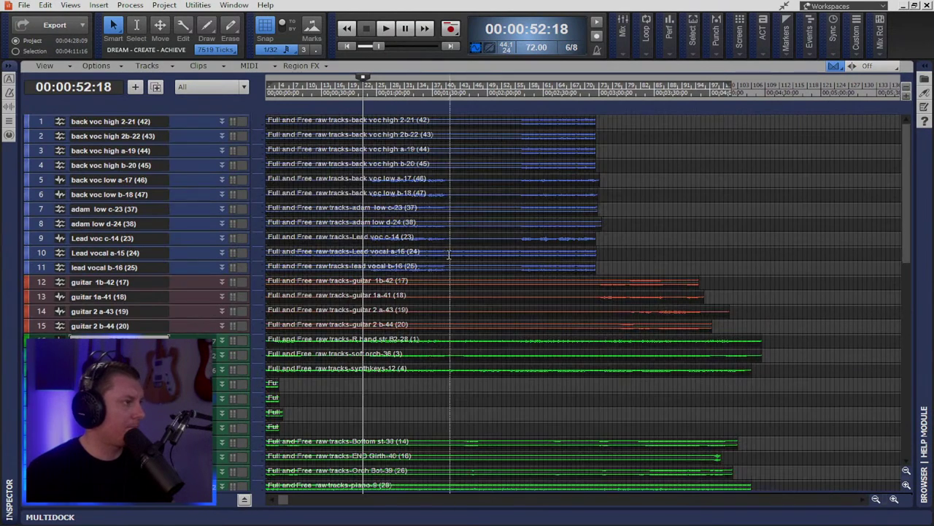
Step: Place the playhead at 00:02:56:07 and select the section from there to the end of guitar tracks 13 to 15
left_click(592, 87)
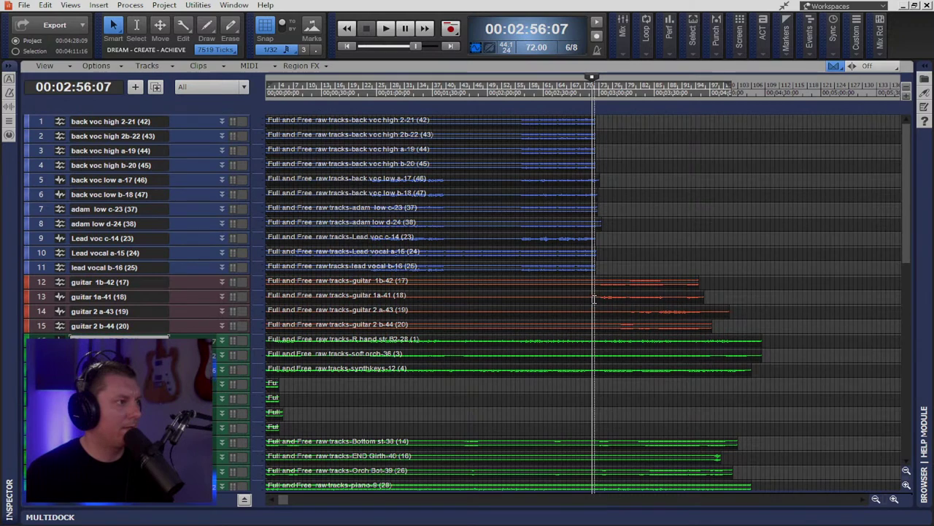
left_click(667, 308)
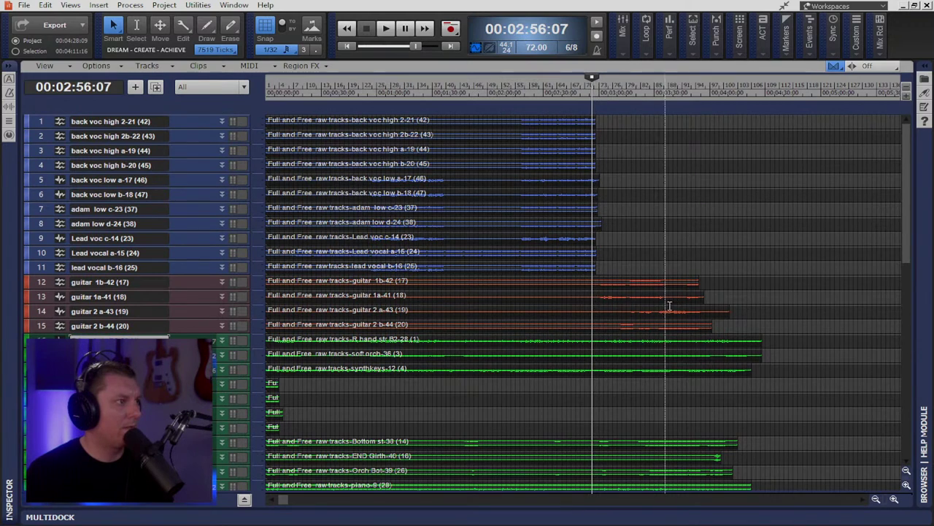
left_click(732, 329, "shift")
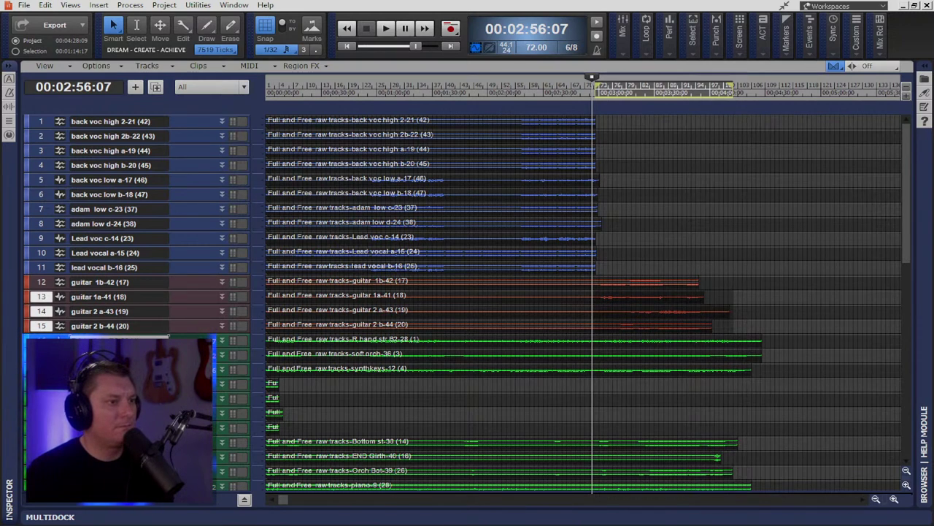
Step: Expand the console's bus section until all buses from Drums to Delay show, and play the song
key("alt+2")
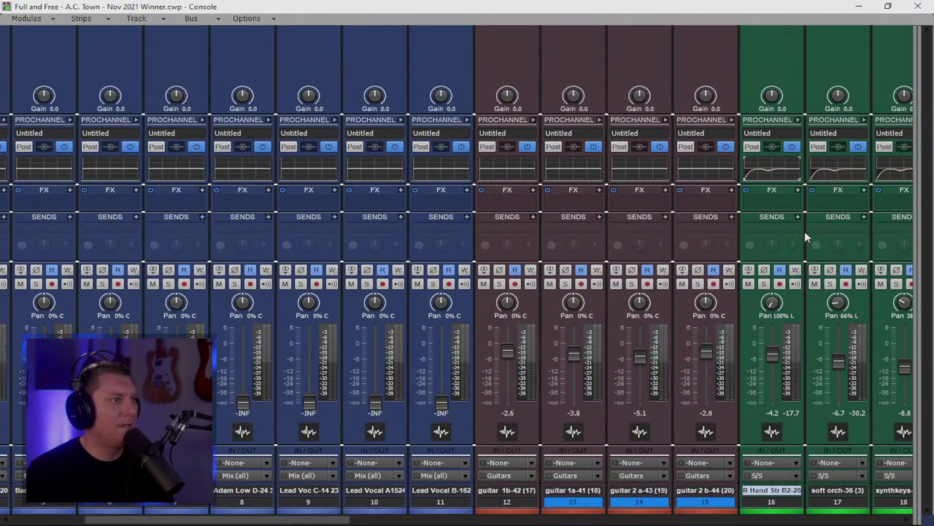
left_click_drag(903, 192, 90, 254)
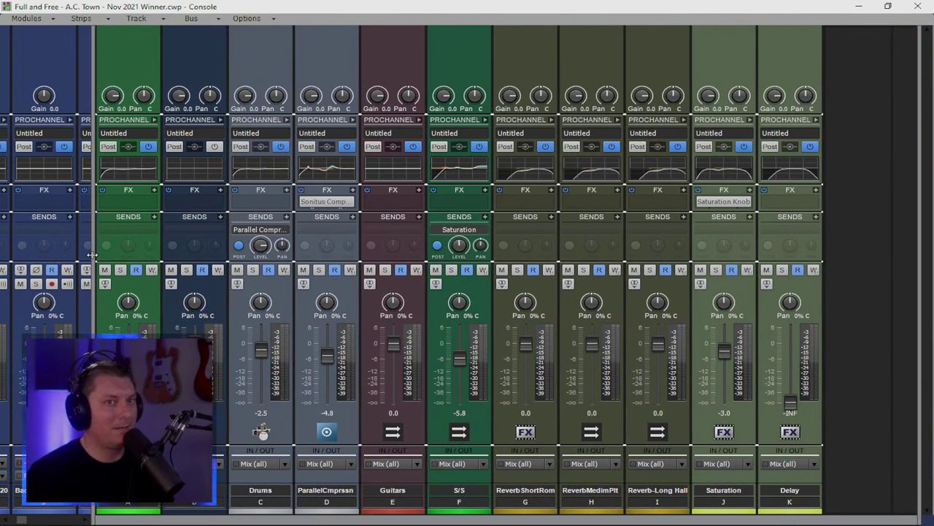
key("space")
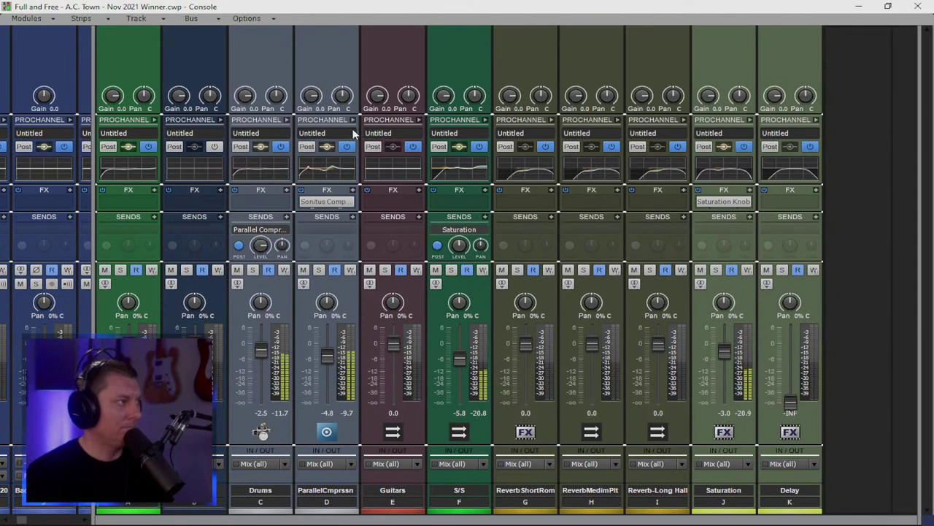
Step: Equalize the Guitars bus with an 89 Hz high-pass, a 3.3 dB cut at 317 Hz and a 6.3 dB boost at 7409 Hz
left_click(419, 119)
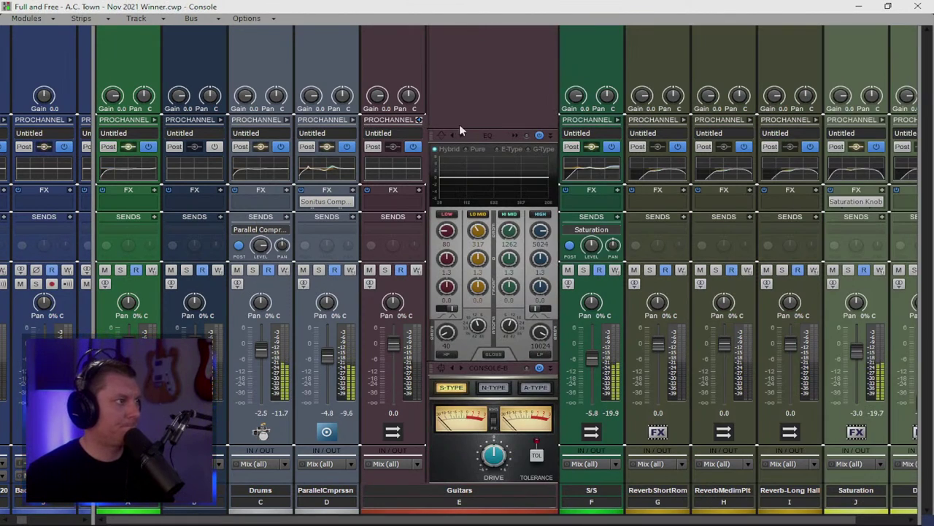
left_click_drag(447, 336, 445, 332)
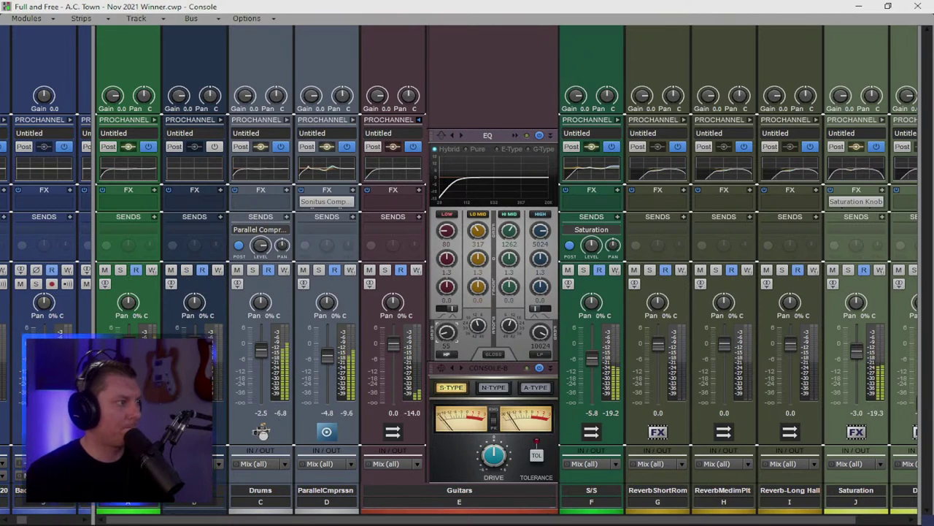
left_click_drag(445, 332, 445, 329)
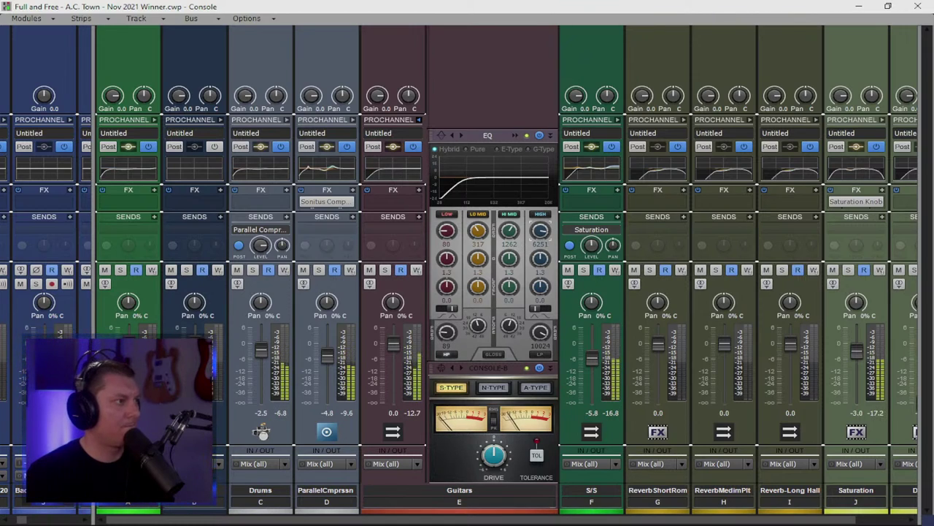
left_click_drag(540, 233, 539, 290)
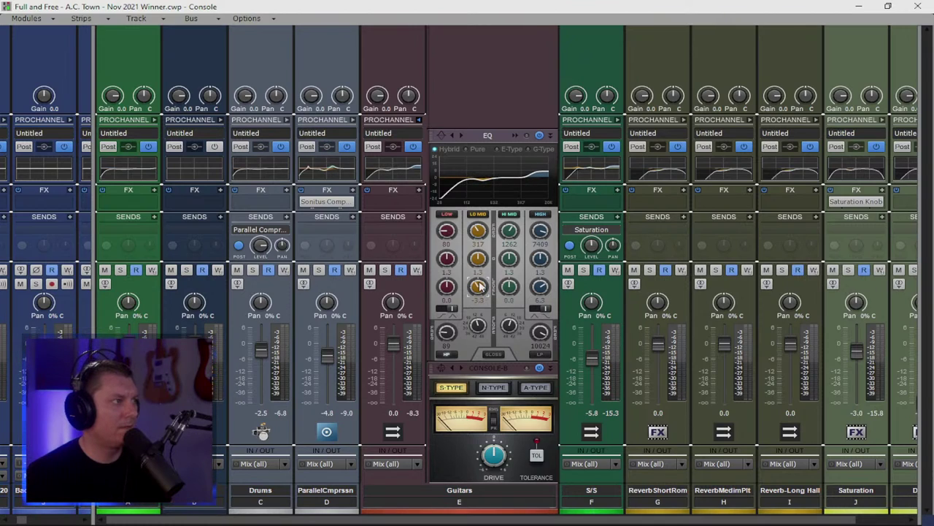
mouse_move(504, 238)
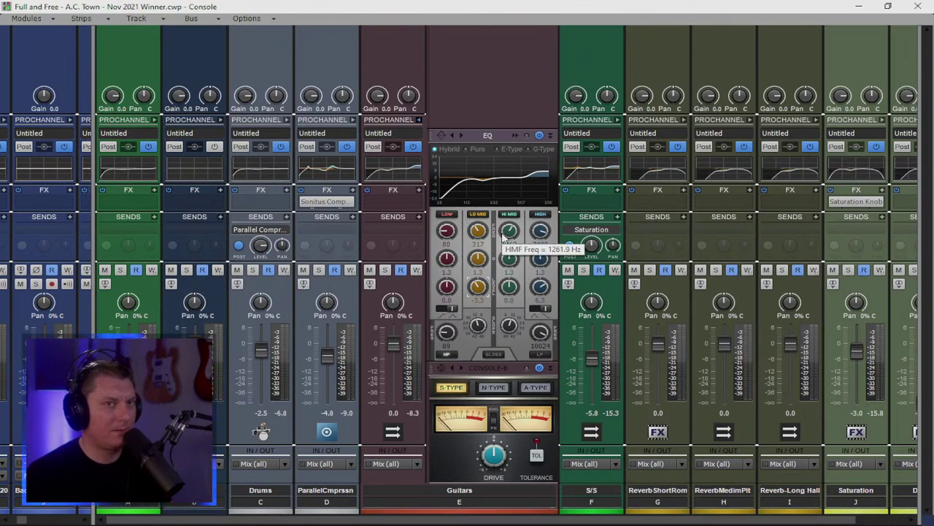
Step: Insert the Electrum effect on the Guitars bus and position its window so the whole plug-in is visible
right_click(417, 194)
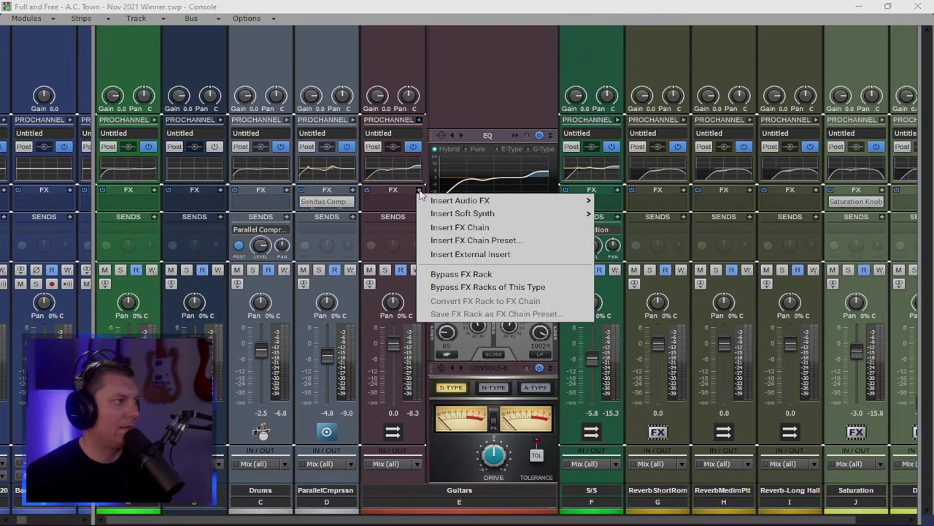
mouse_move(447, 202)
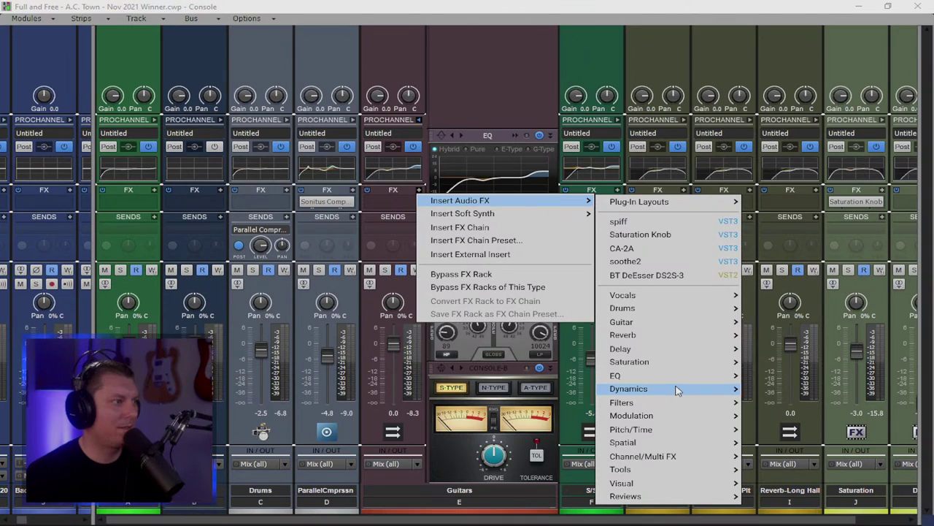
mouse_move(678, 389)
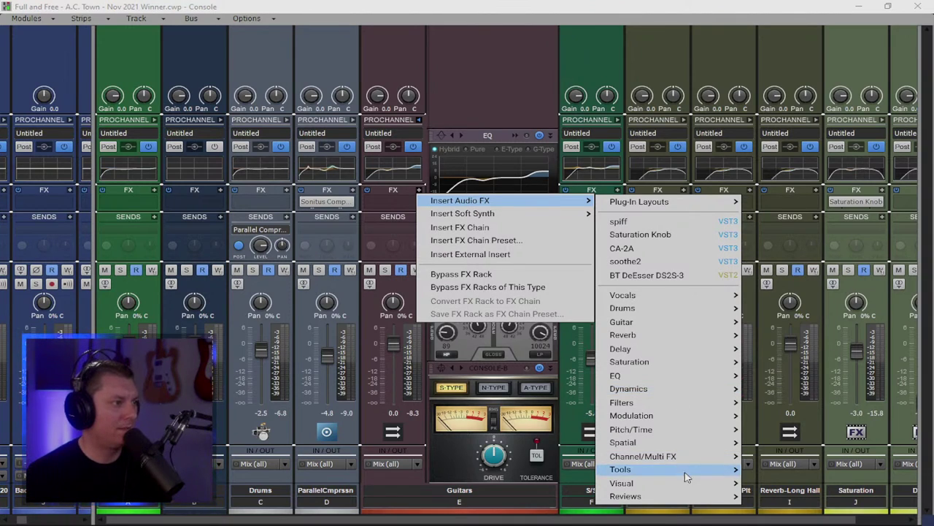
mouse_move(705, 495)
left_click(776, 441)
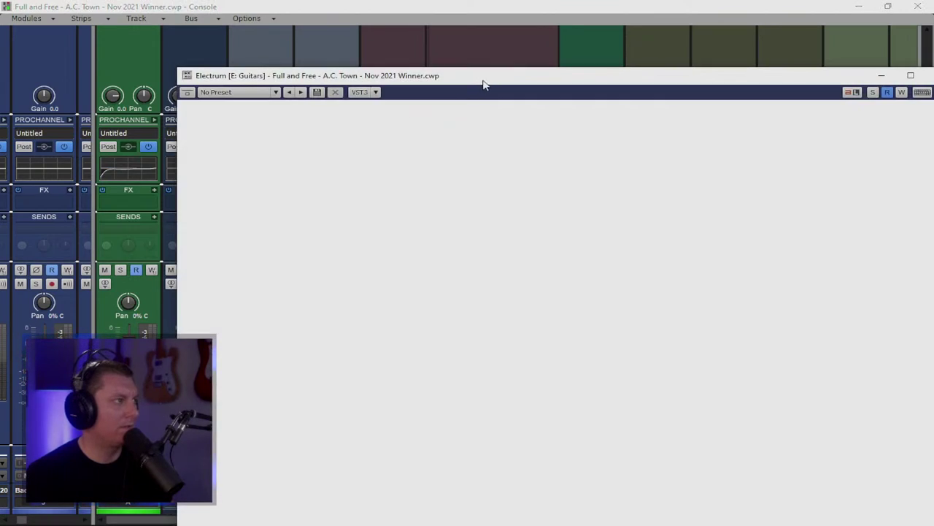
left_click_drag(484, 77, 456, 15)
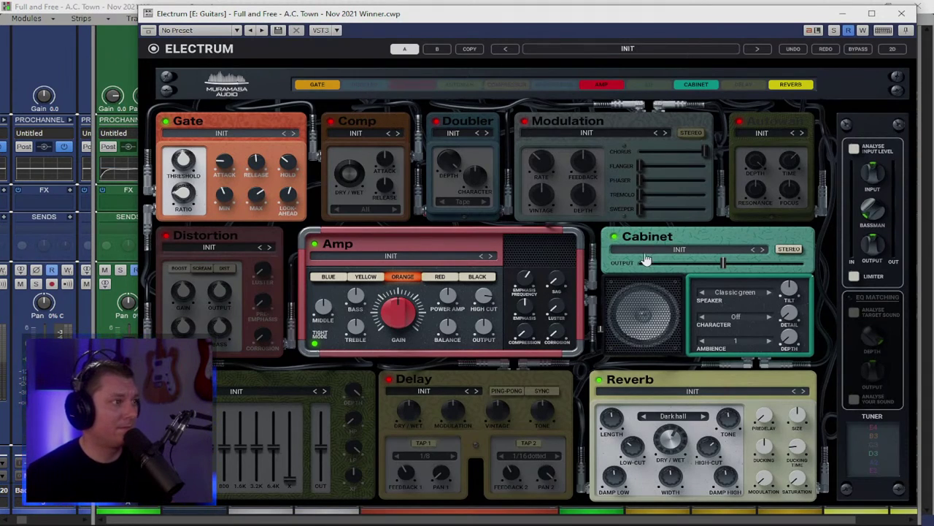
Step: Switch off the Cabinet, Amp, Gate and Reverb modules in Electrum
left_click(615, 236)
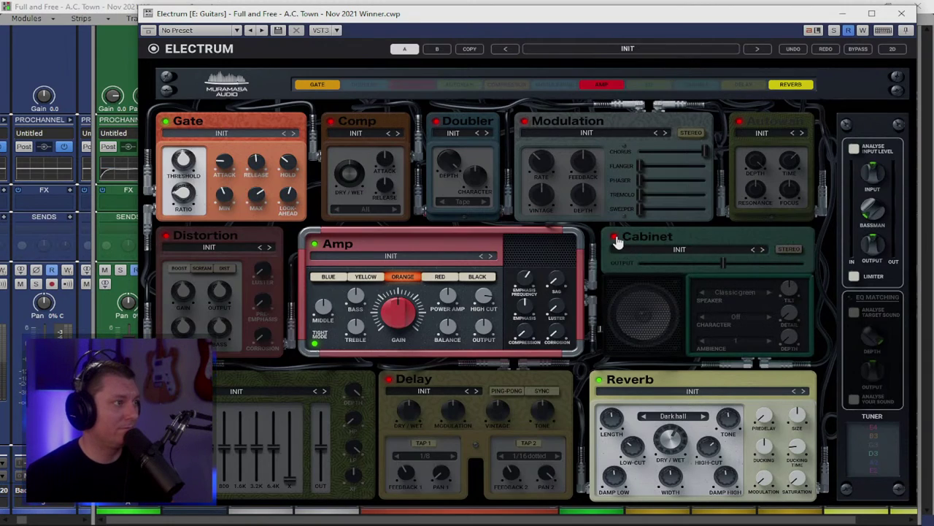
left_click(315, 244)
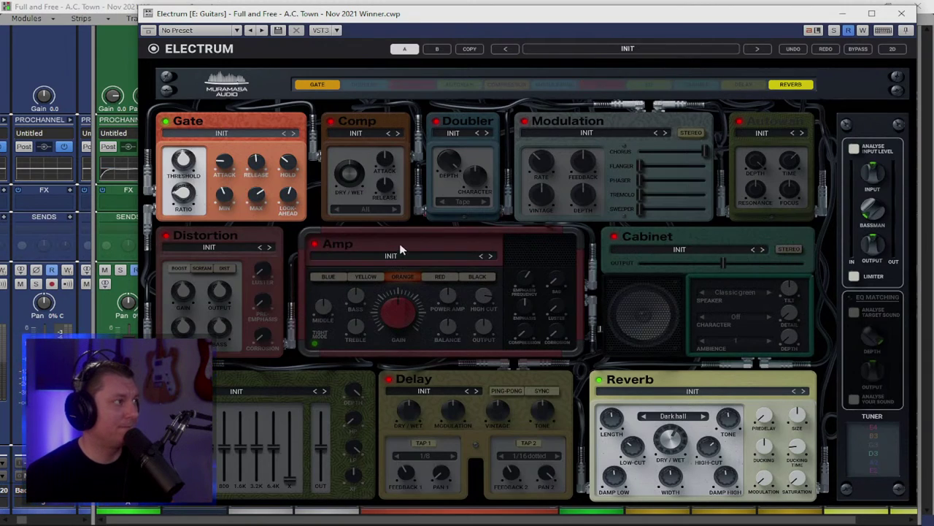
left_click(165, 122)
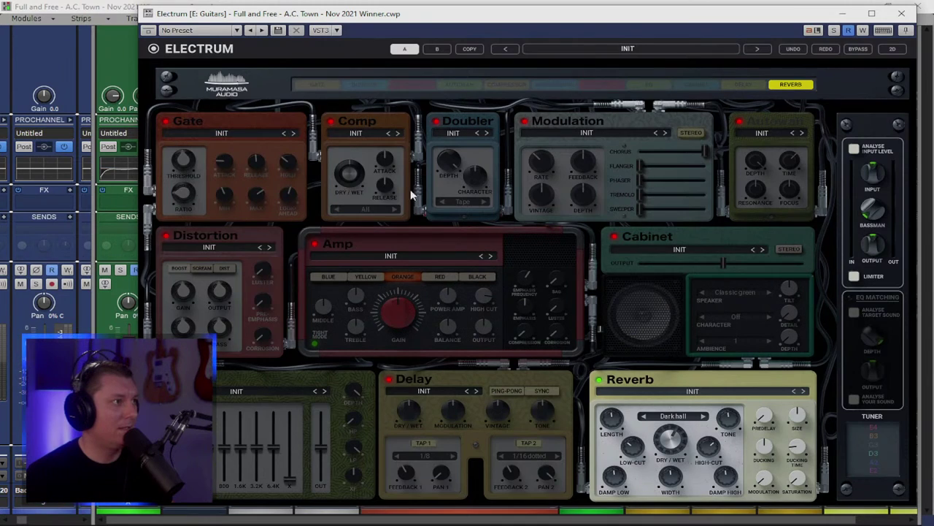
left_click(600, 381)
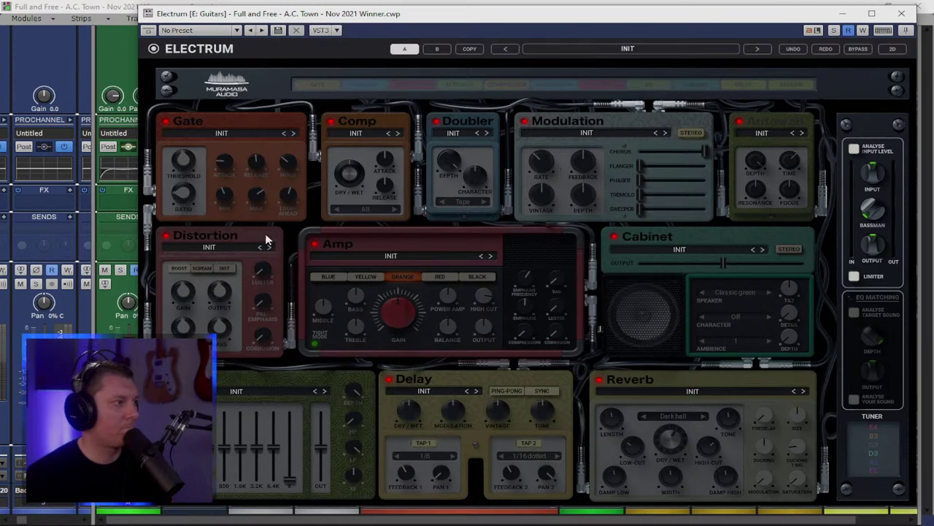
Step: Enable Electrum's EQ, Delay, Reverb and Modulation modules and reduce the chorus amount to a low setting
left_click(350, 380)
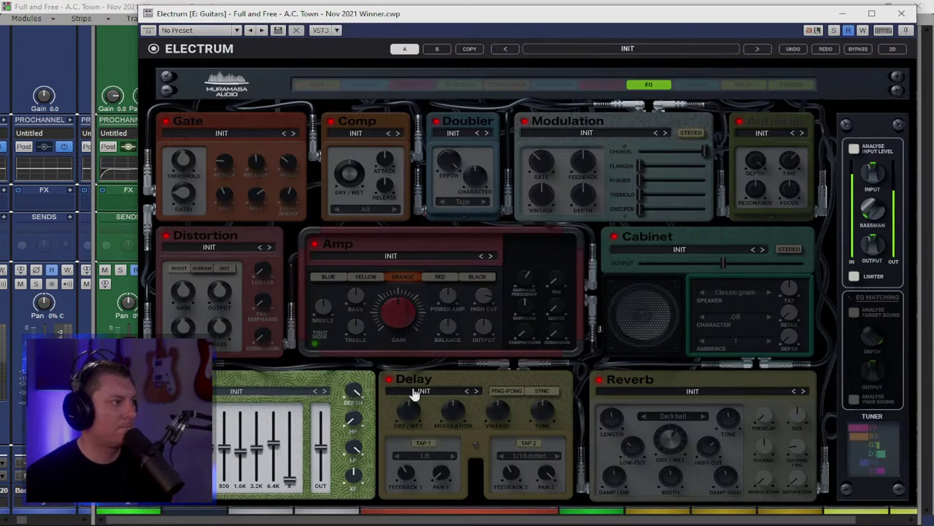
left_click(389, 379)
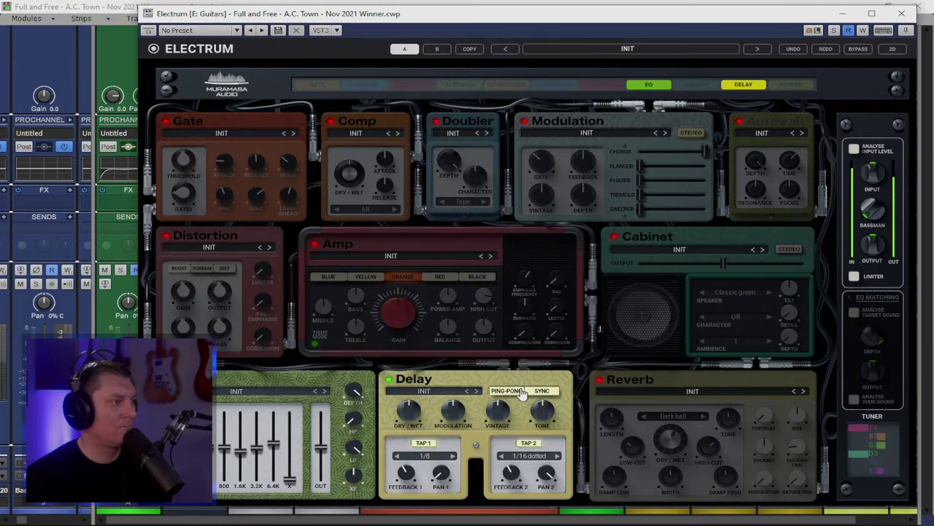
left_click(600, 379)
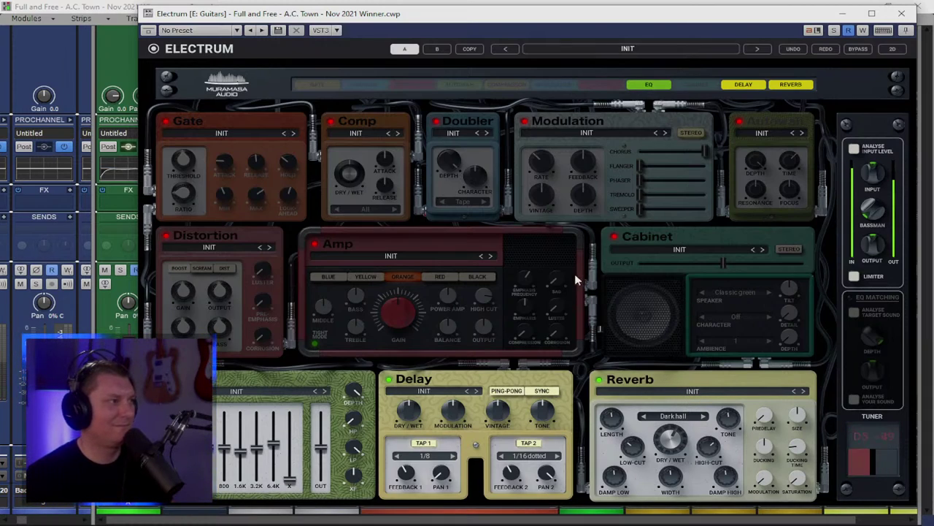
left_click(525, 122)
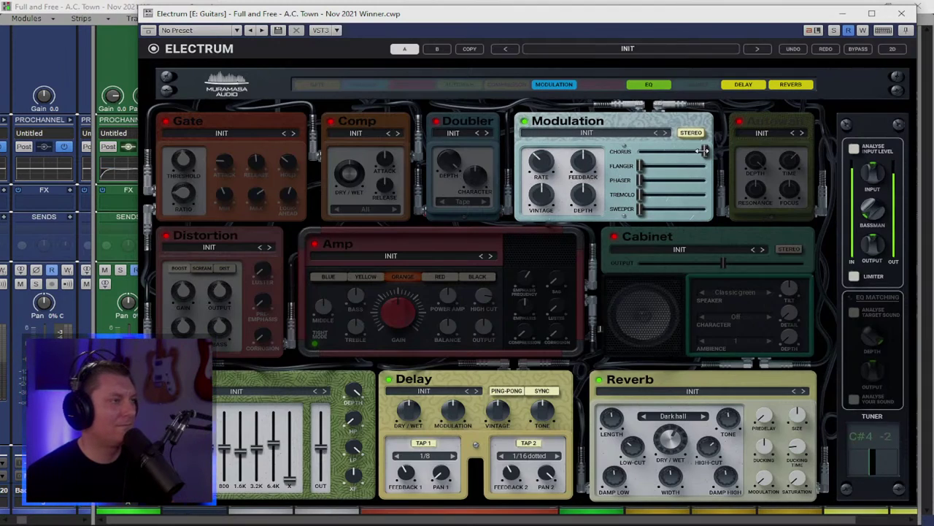
left_click_drag(703, 150, 652, 151)
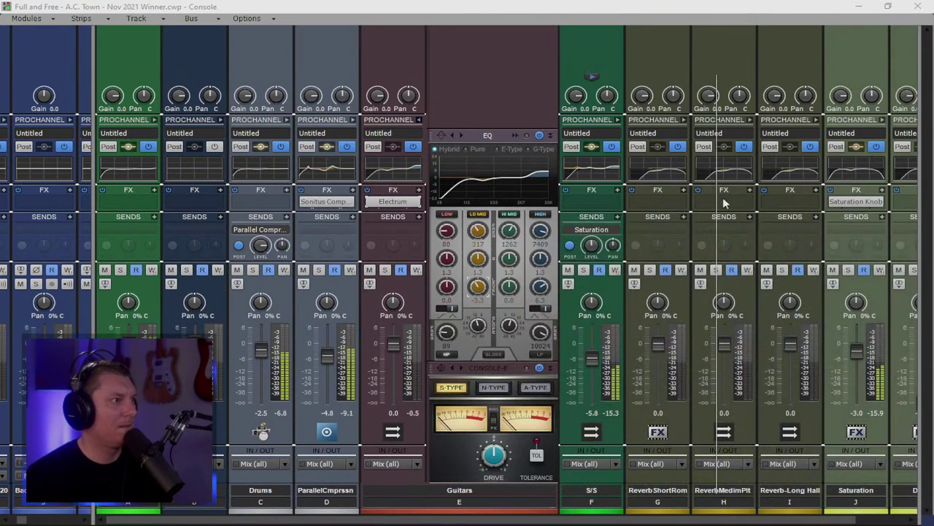
Step: Return to the Guitars bus's Electrum effect, enable its Comp module and close the plug-in window
left_click(858, 6)
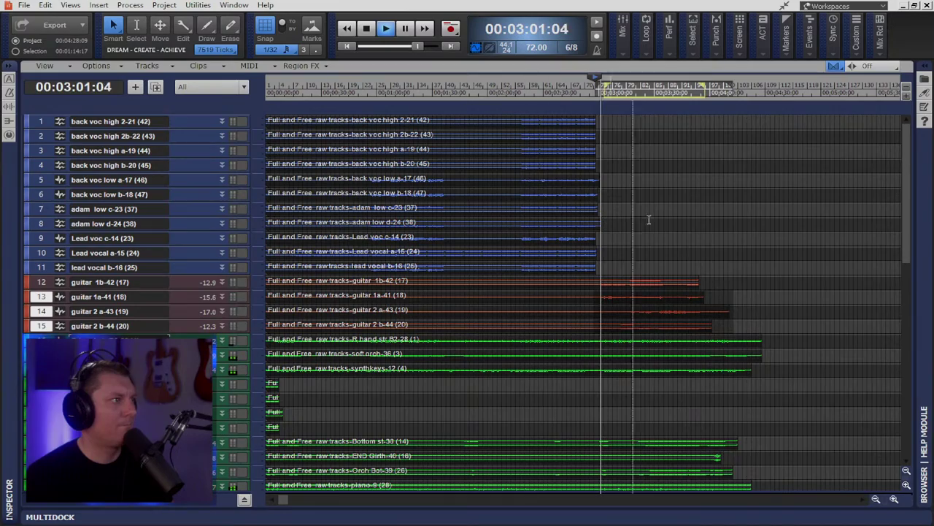
key("alt+2")
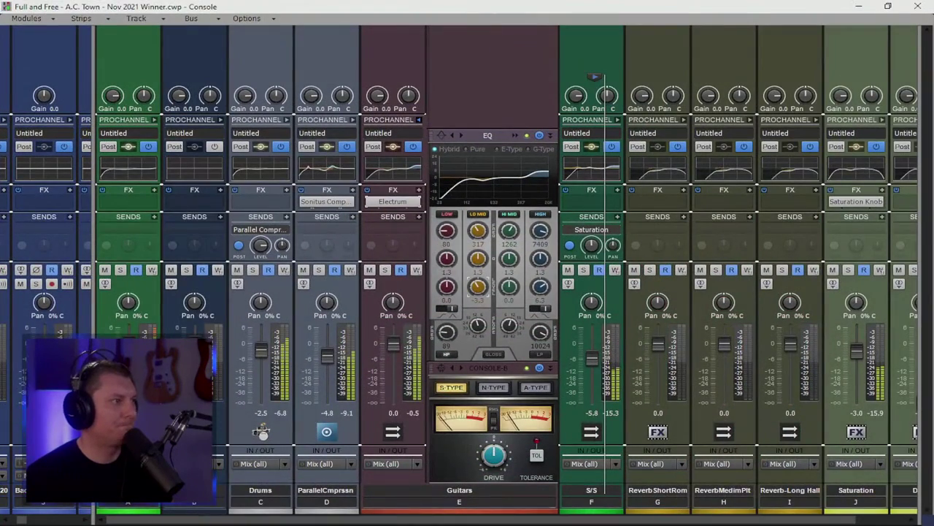
double_click(393, 201)
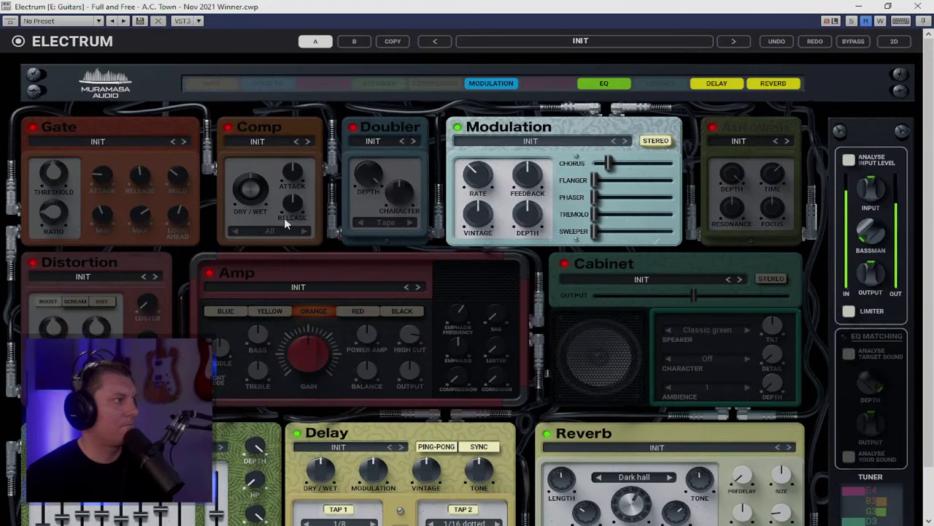
left_click(228, 127)
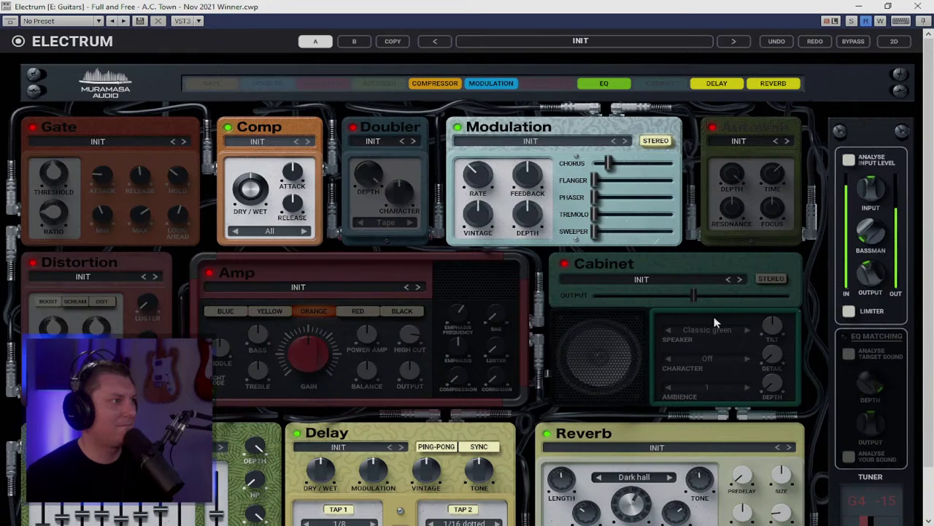
scroll(775, 180, "down", 1)
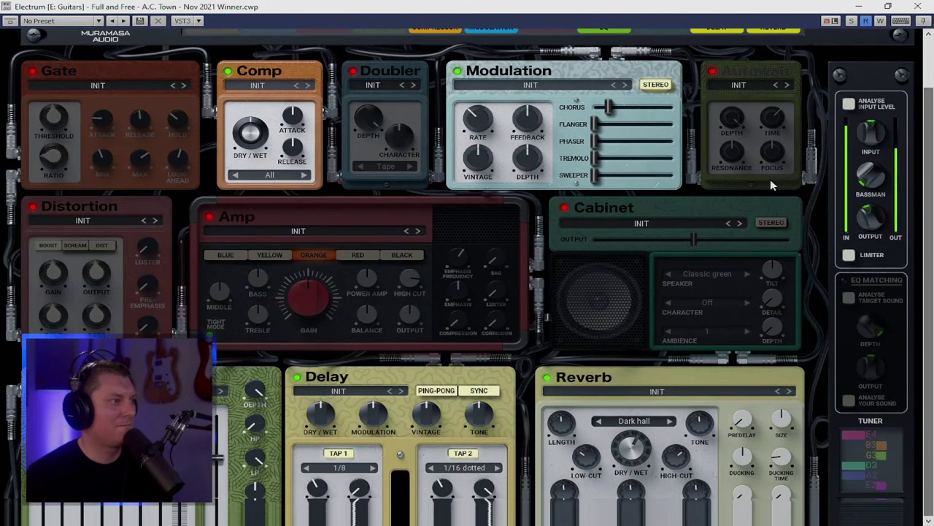
left_click(918, 8)
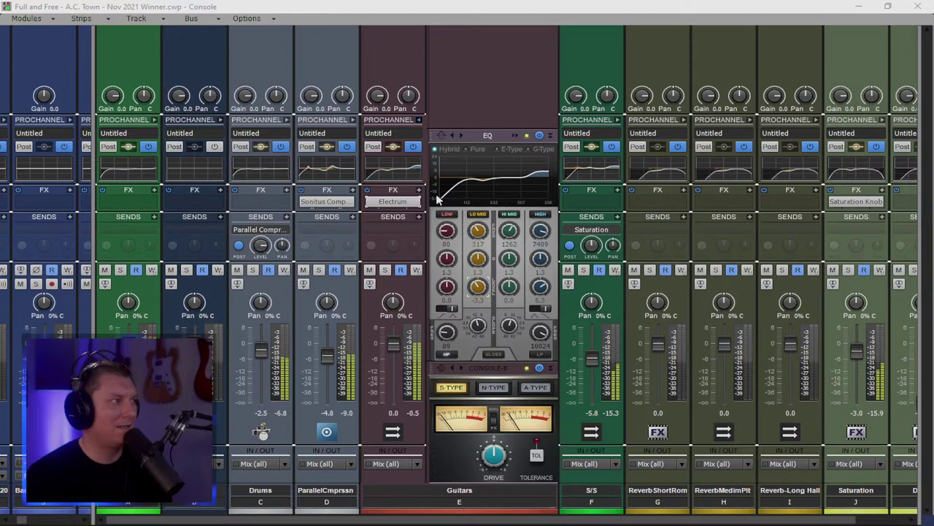
Step: Collapse the Guitars bus ProChannel, try its fader at -1.9 dB, and bypass Electrum with the fader reset to 0.0 dB
left_click(419, 119)
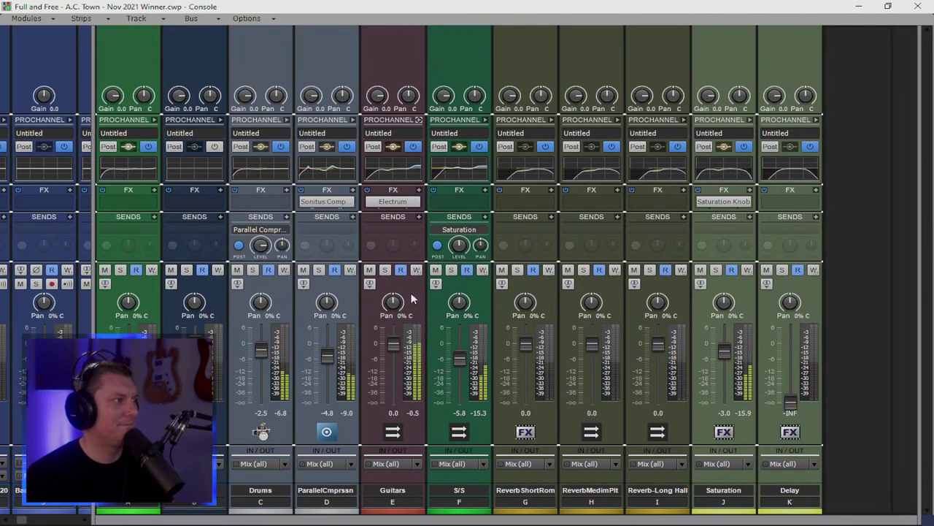
left_click_drag(392, 344, 393, 349)
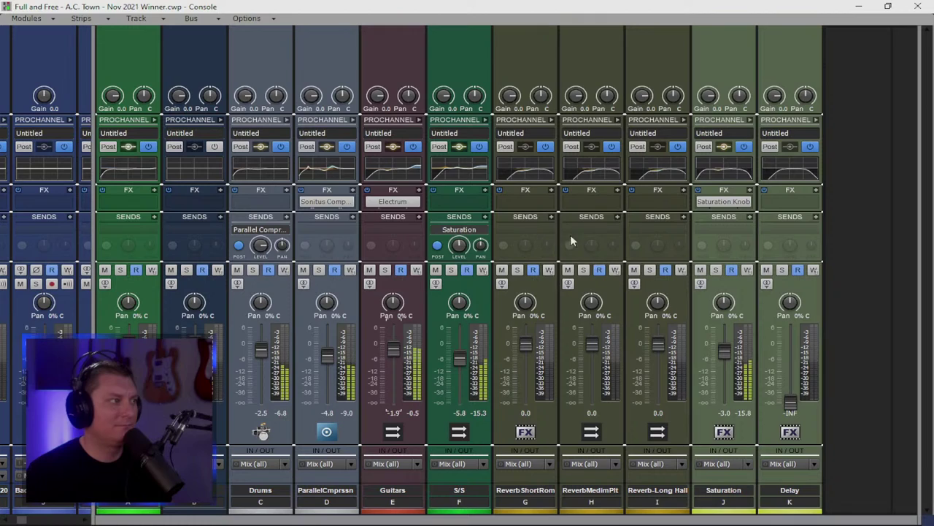
left_click(370, 202)
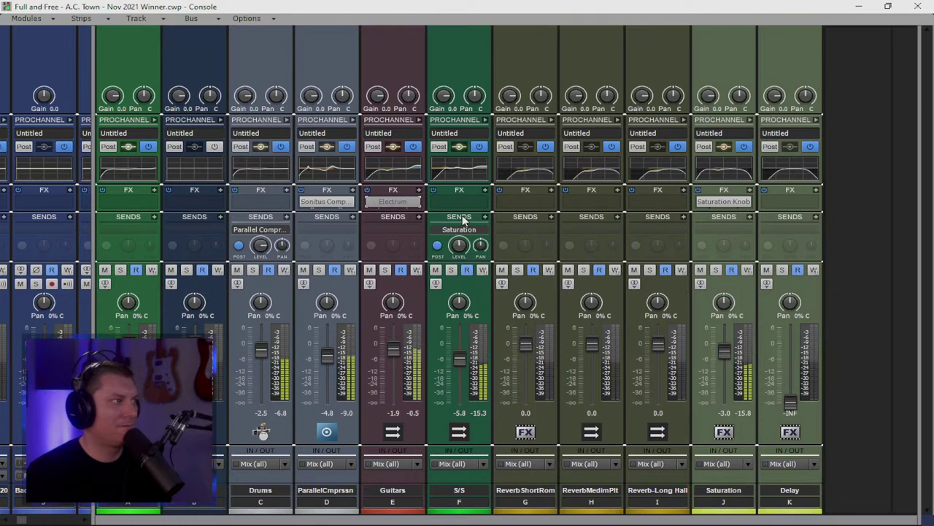
double_click(395, 353)
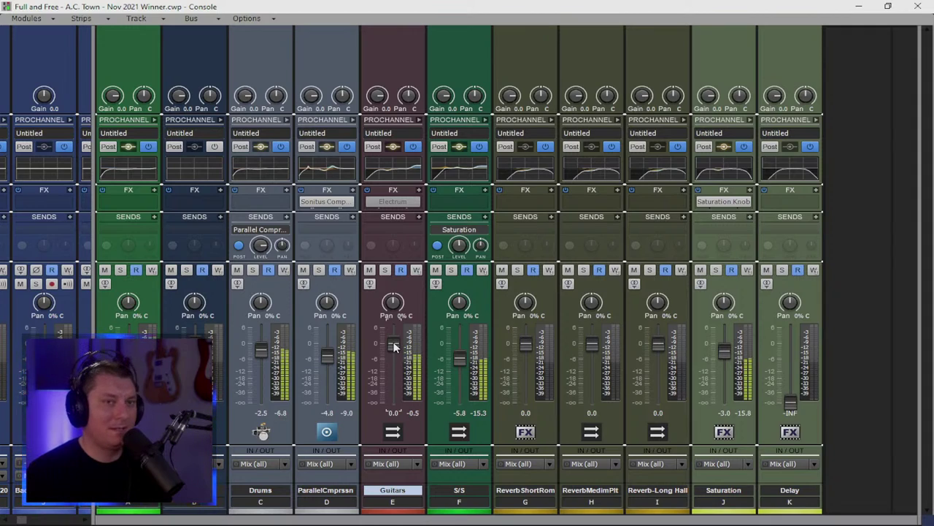
Step: Set the Guitars bus fader to -2.7 dB, re-enable its Electrum effect, and review the bus's ProChannel EQ
scroll(394, 347, "down", 3)
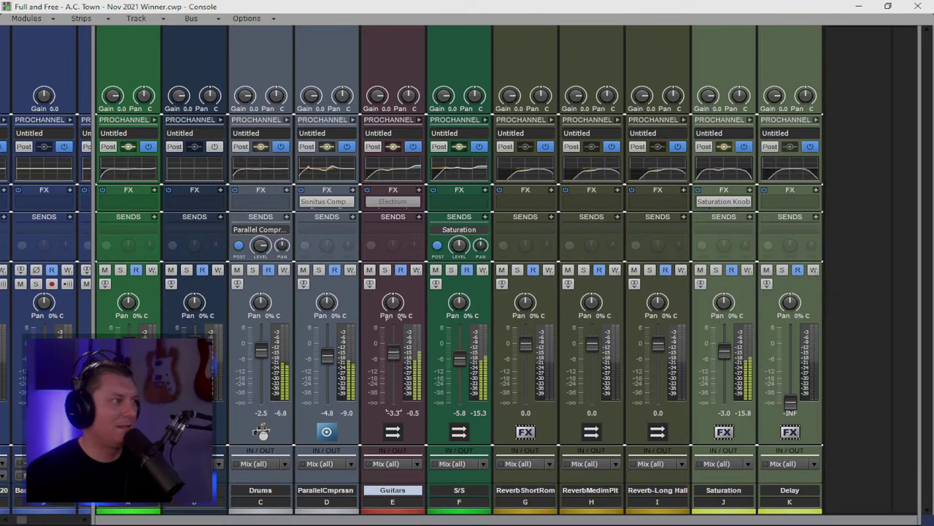
left_click(371, 205)
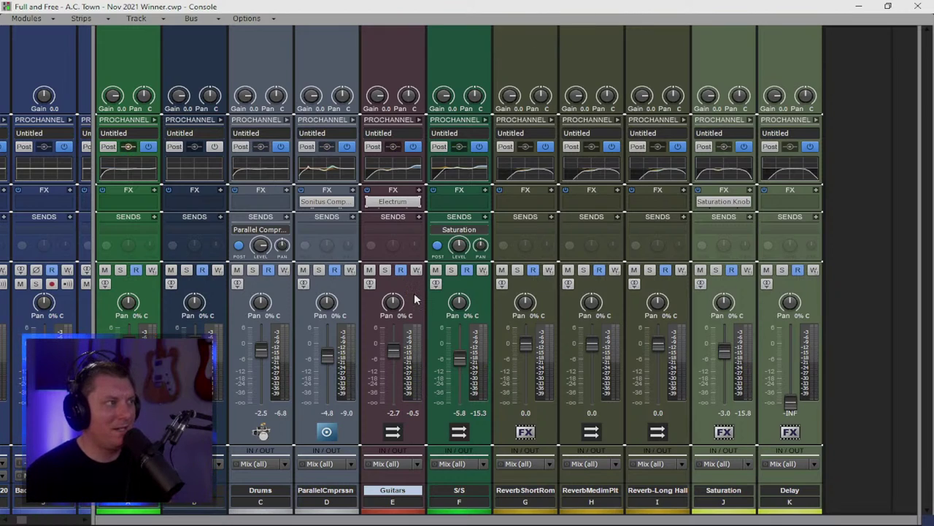
left_click(419, 119)
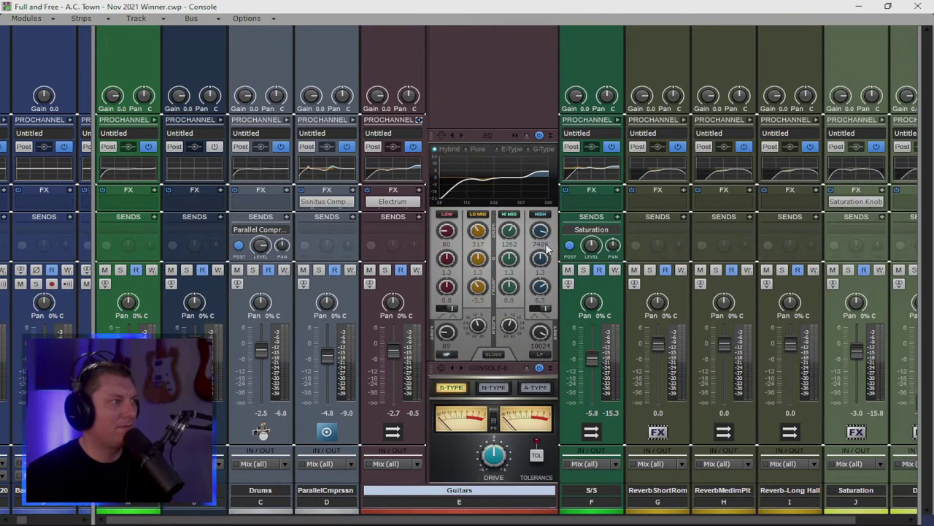
left_click(419, 119)
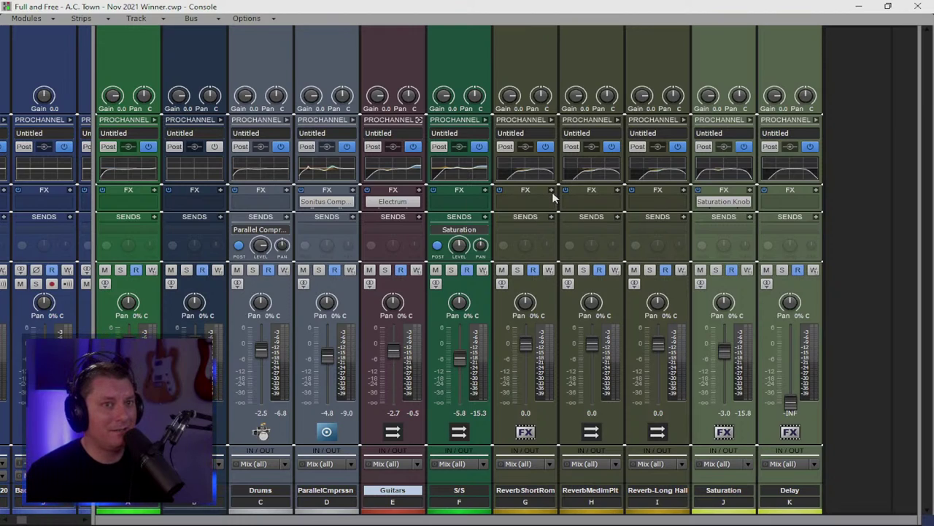
Step: Insert the 2016 Stereo Room reverb on the Reverb-Short Room bus and copy it to the Reverb-Medium Plate and Reverb-Long Hall buses
left_click(861, 9)
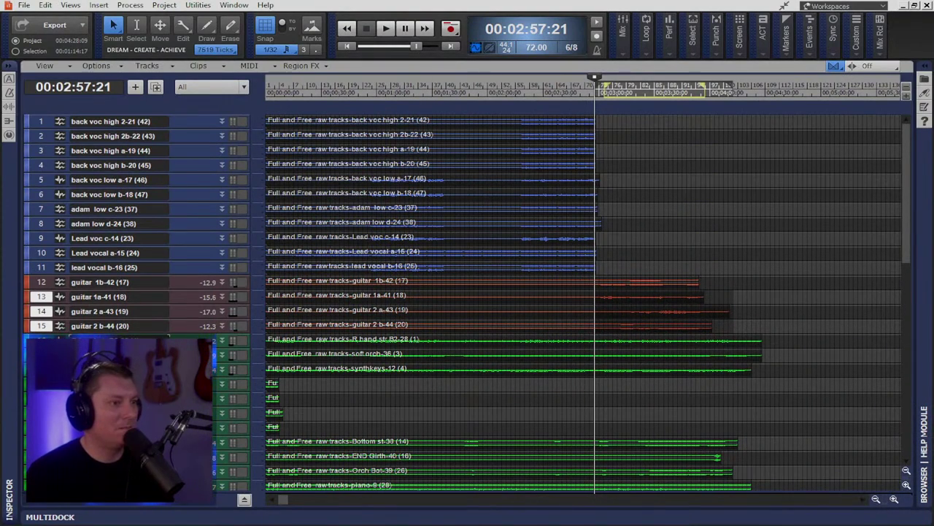
key("alt+2")
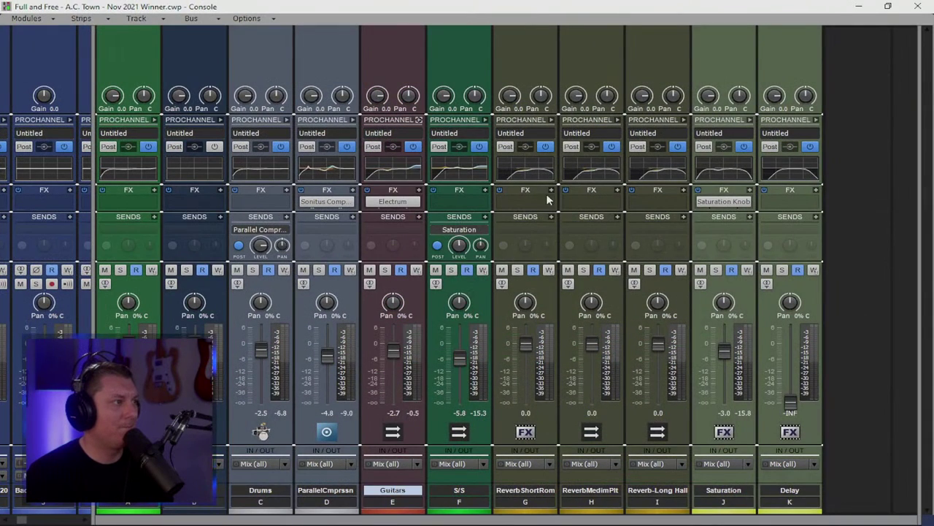
left_click(551, 191)
mouse_move(526, 201)
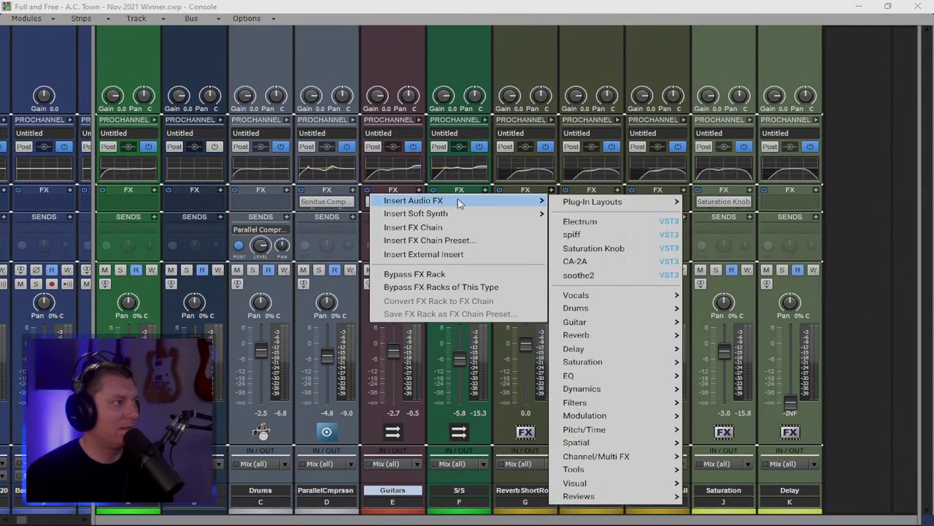
mouse_move(618, 335)
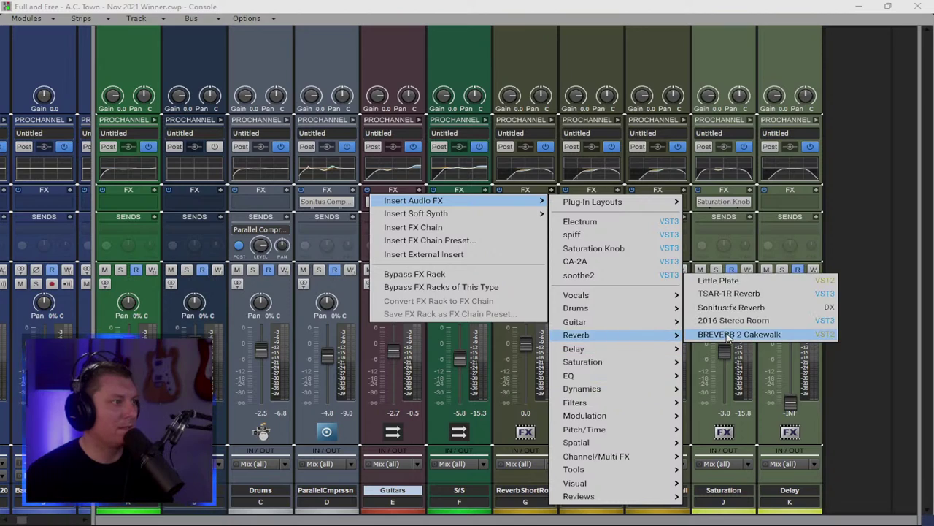
left_click(767, 320)
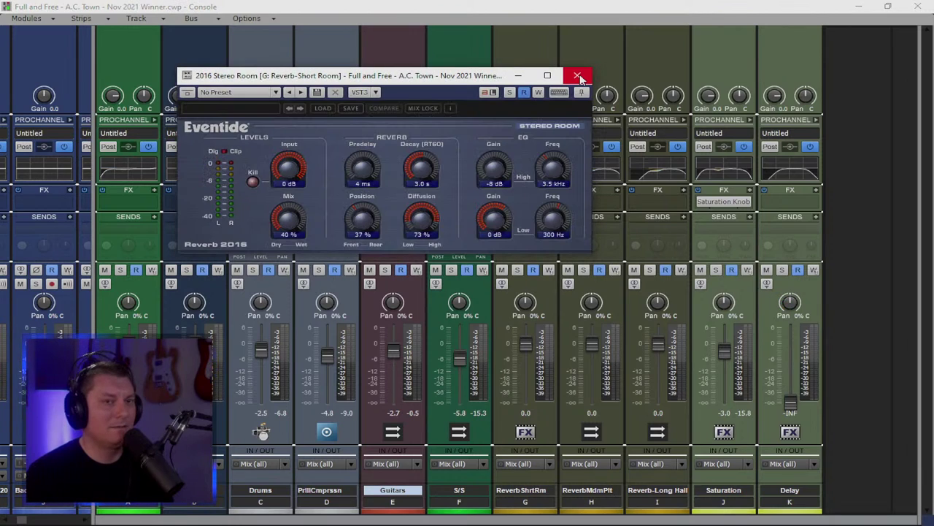
left_click(582, 76)
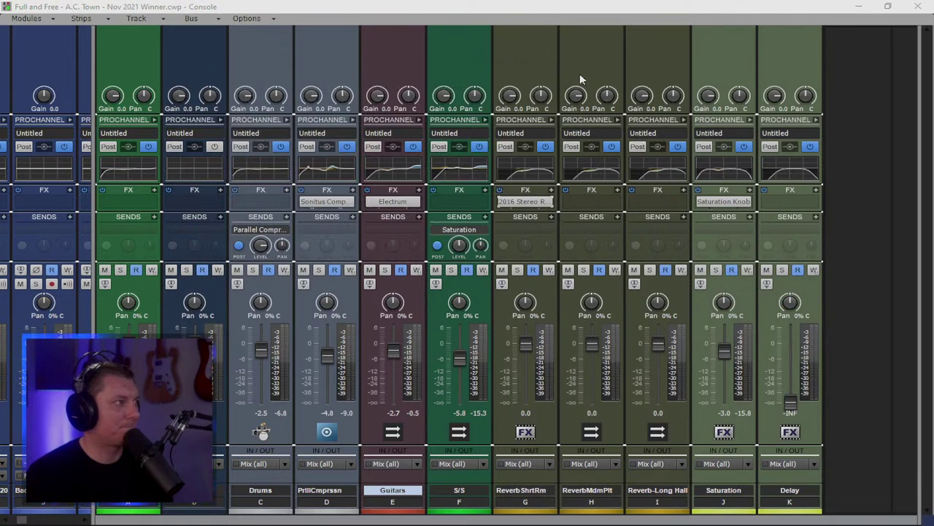
left_click_drag(524, 202, 647, 207)
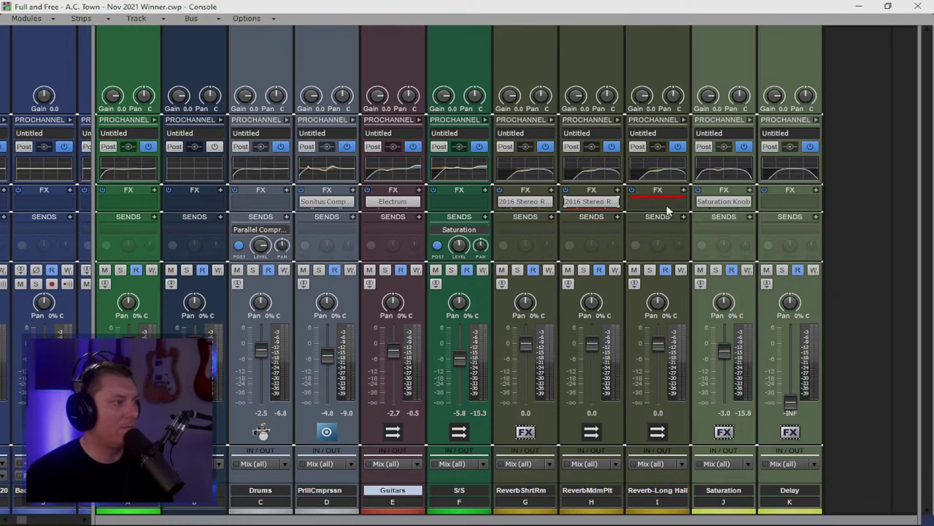
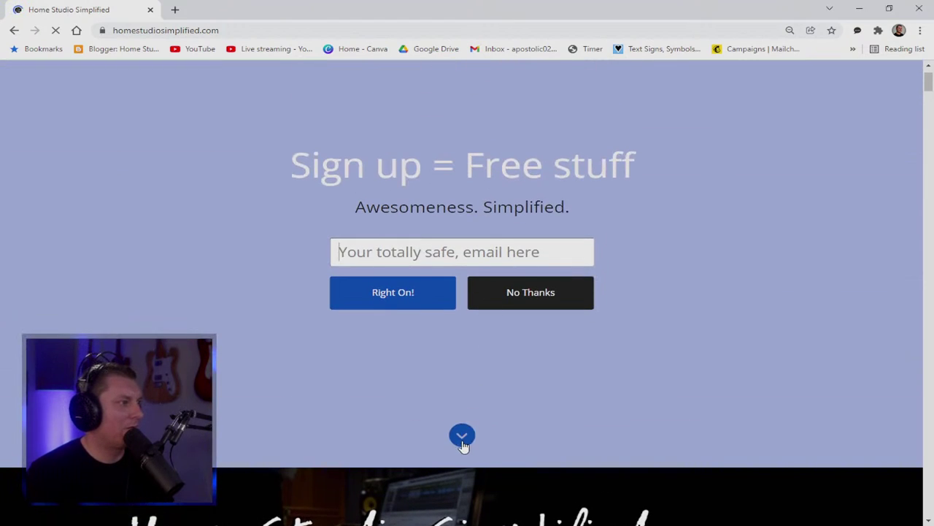
Step: Use Home Studio Simplified's Reverb/Delay Calculator in the browser to find the quarter-note duration at 72 beats per minute
left_click(462, 440)
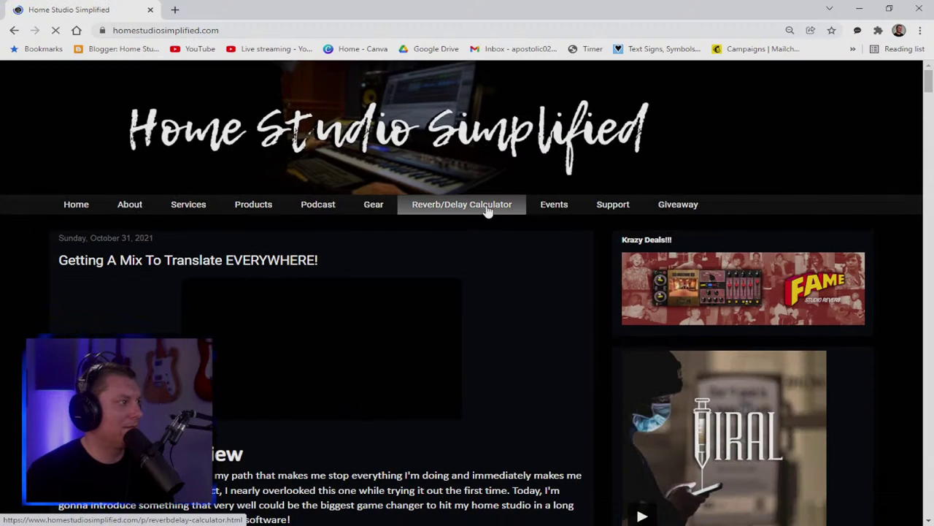
left_click(486, 210)
left_click(212, 323)
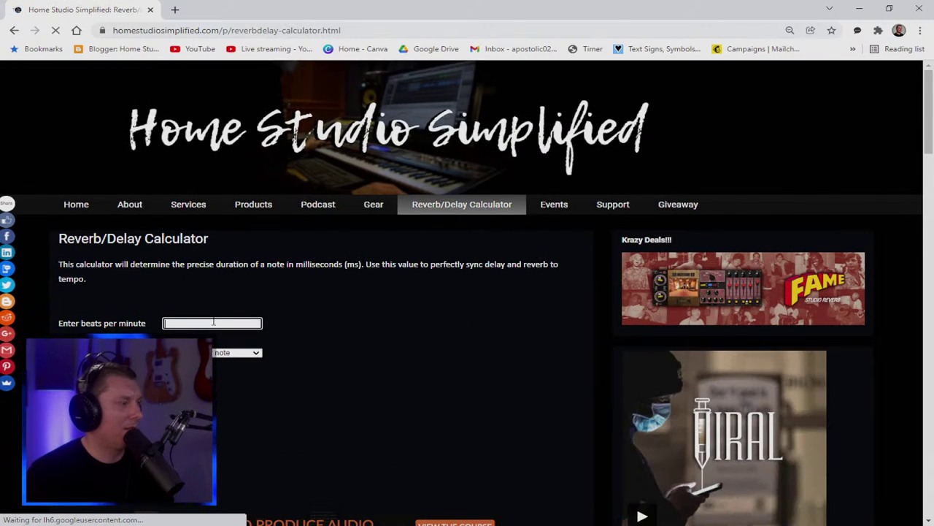
type("72")
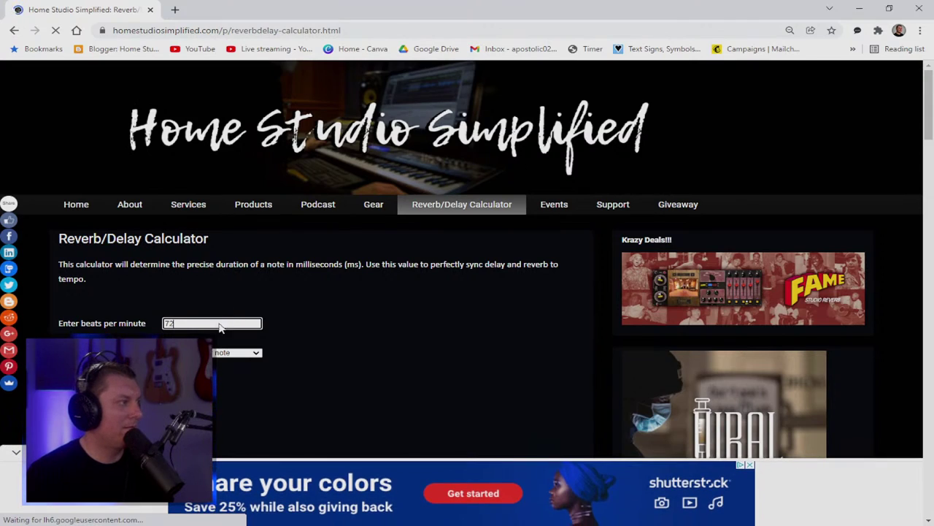
scroll(641, 454, "down", 1)
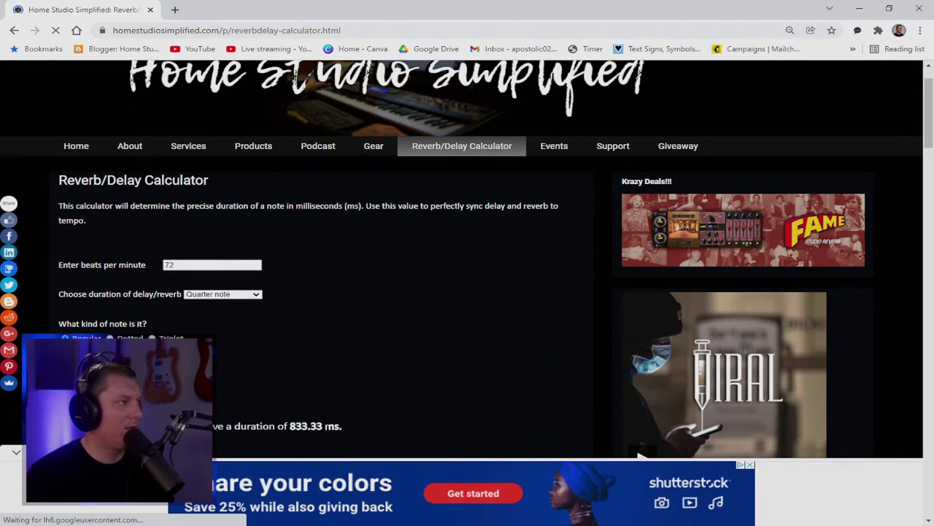
left_click(918, 9)
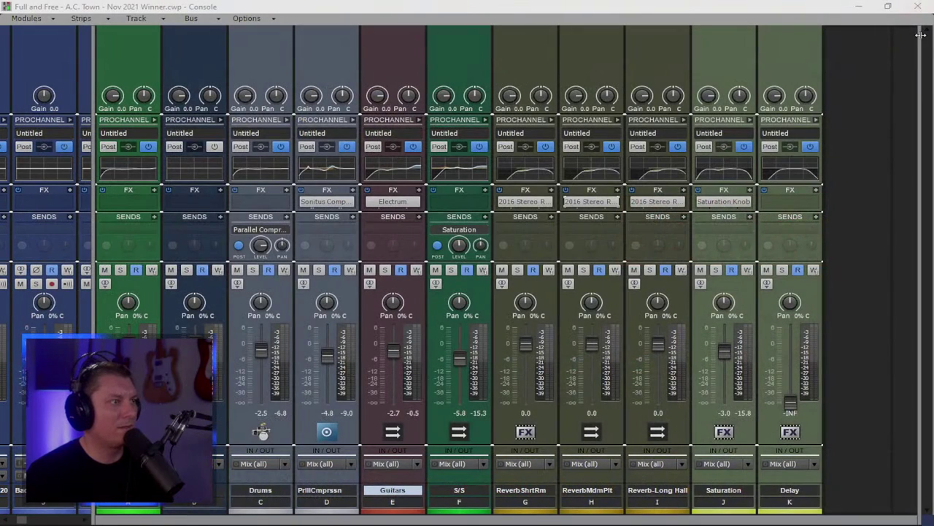
Step: In the Reverb-Short Room bus's 2016 Stereo Room, set decay to 412 ms, mix to 100 %, and high and low EQ gains to -8 dB
double_click(535, 202)
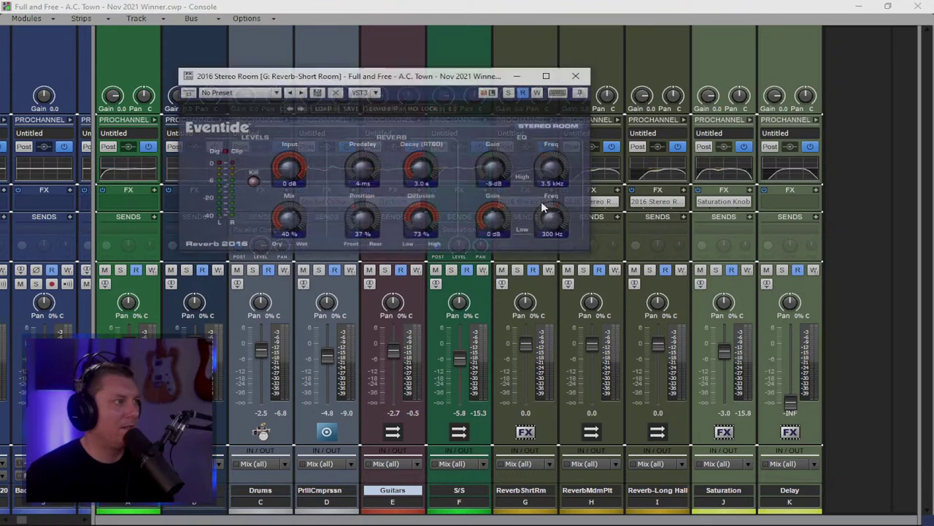
left_click_drag(418, 175, 439, 233)
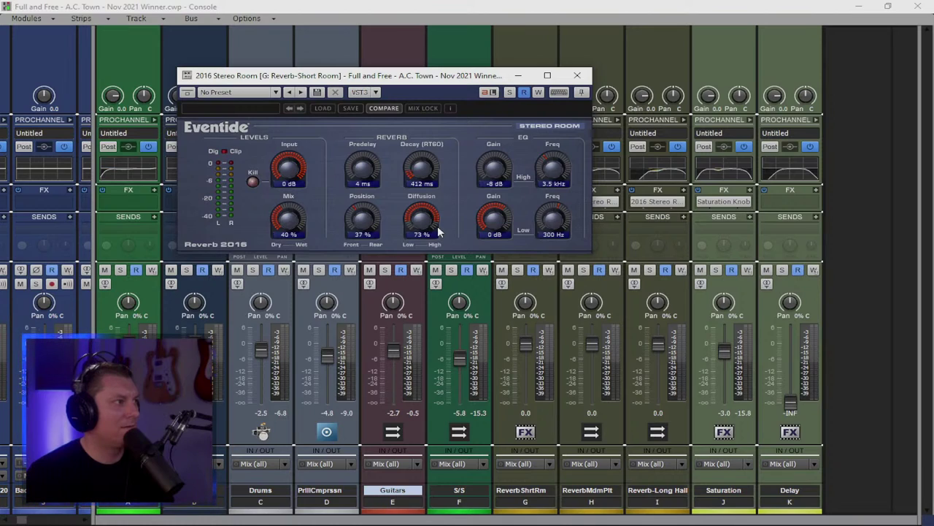
left_click_drag(288, 219, 290, 190)
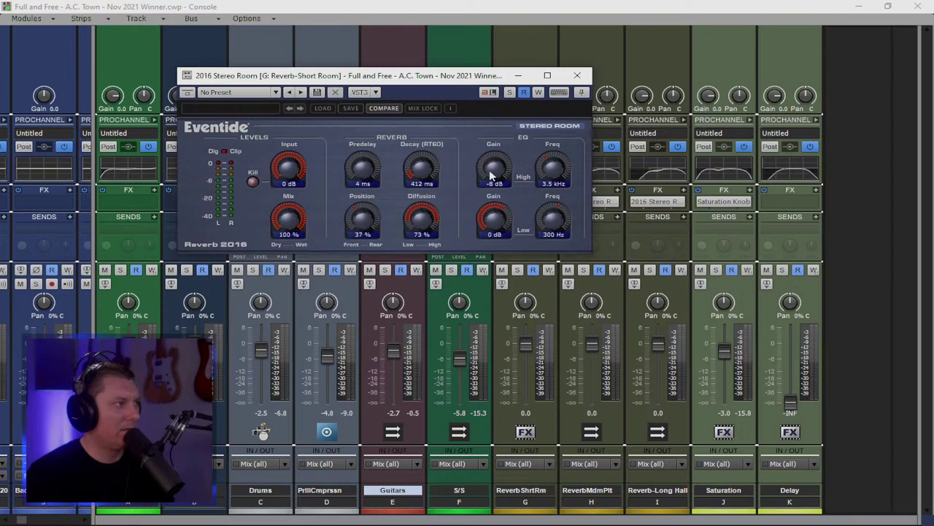
left_click_drag(497, 177, 489, 163)
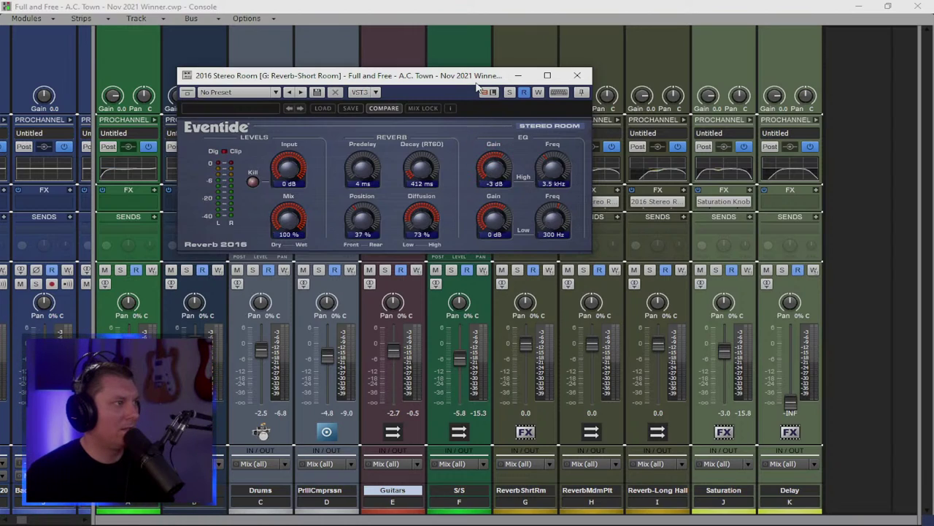
left_click_drag(494, 169, 491, 184)
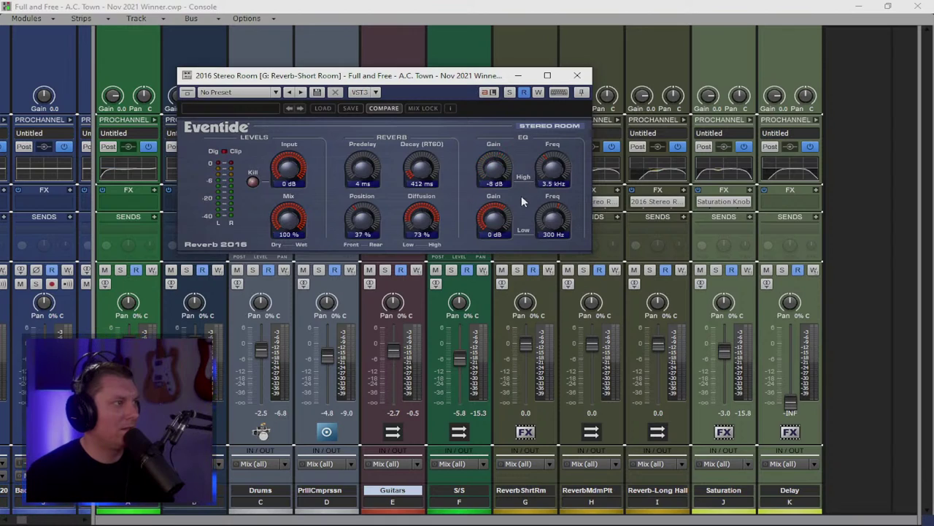
left_click_drag(495, 216, 496, 227)
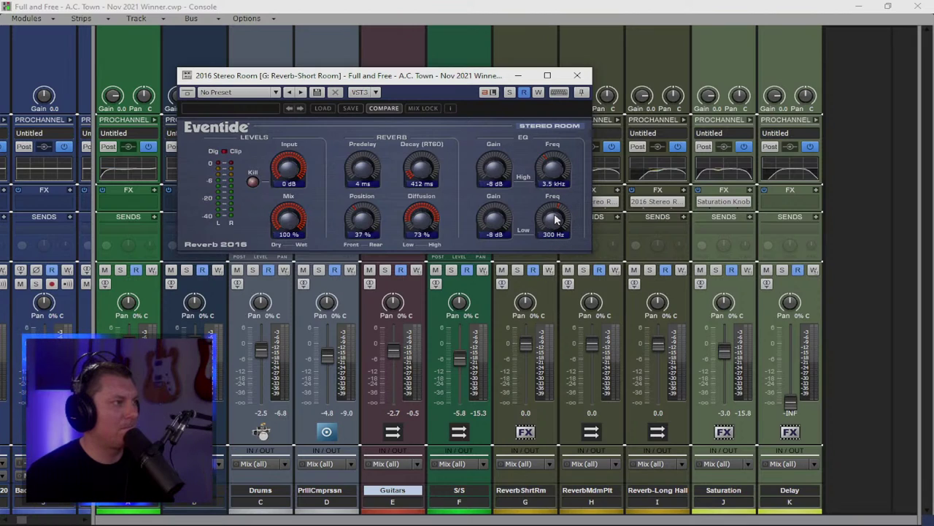
left_click(577, 75)
Step: Delete the 2016 Stereo Room copies from the Reverb-Medium Plate and Reverb-Long Hall buses
right_click(597, 207)
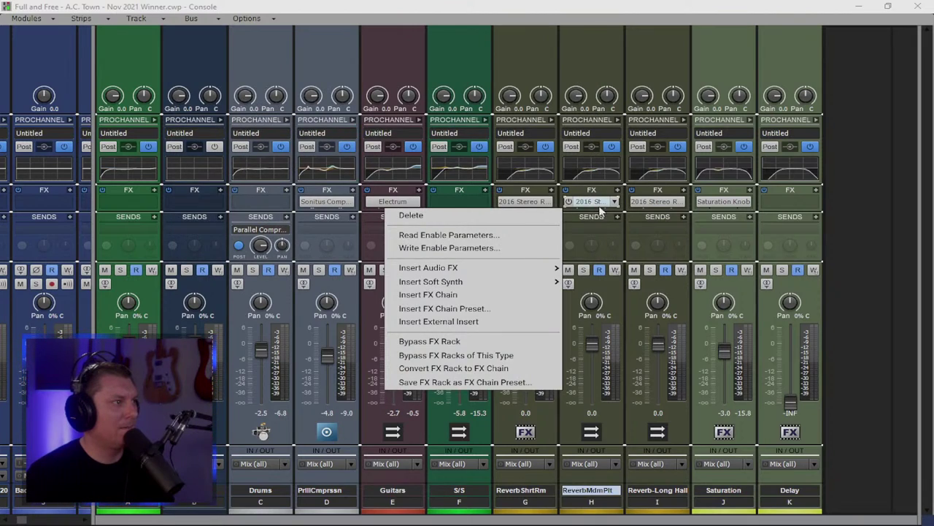
left_click(511, 216)
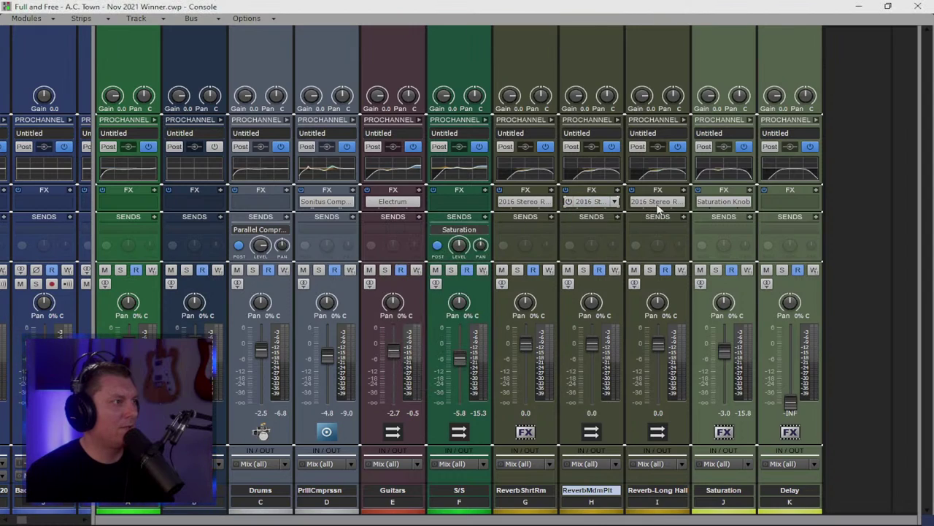
right_click(657, 207)
left_click(537, 219)
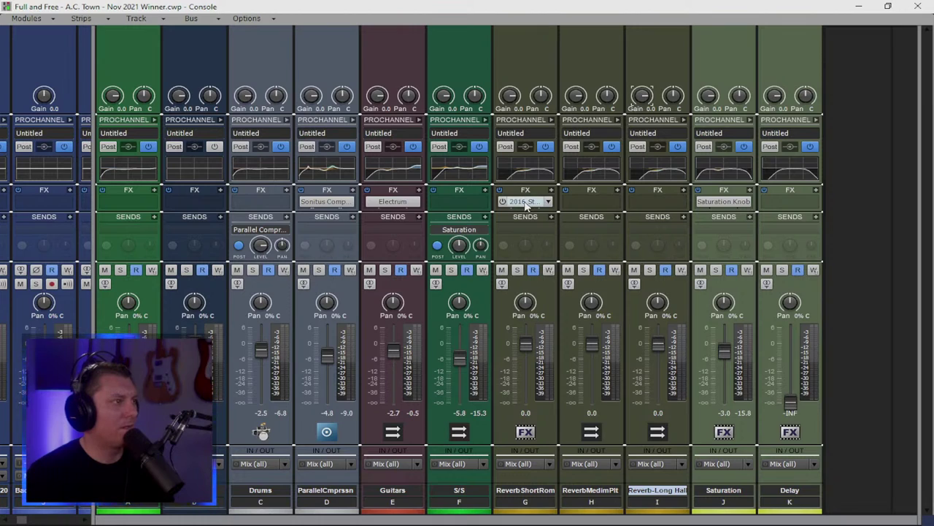
Step: Check the short room reverb's settings and copy the adjusted plug-in to the Reverb-Medium Plate and Reverb-Long Hall buses
double_click(524, 201)
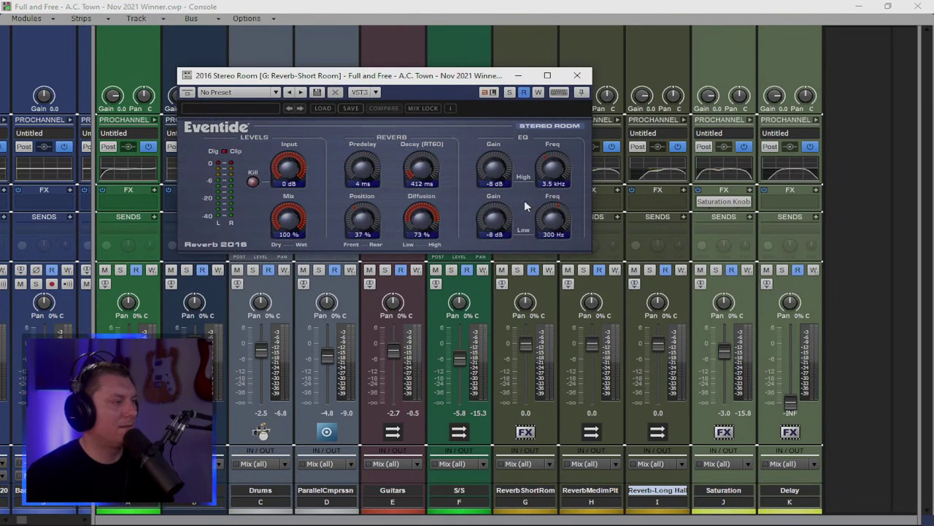
left_click(577, 76)
left_click_drag(526, 201, 635, 209)
Step: Set the decay of the Reverb-Medium Plate bus's 2016 Stereo Room to 833 ms and close the plug-in window
double_click(593, 203)
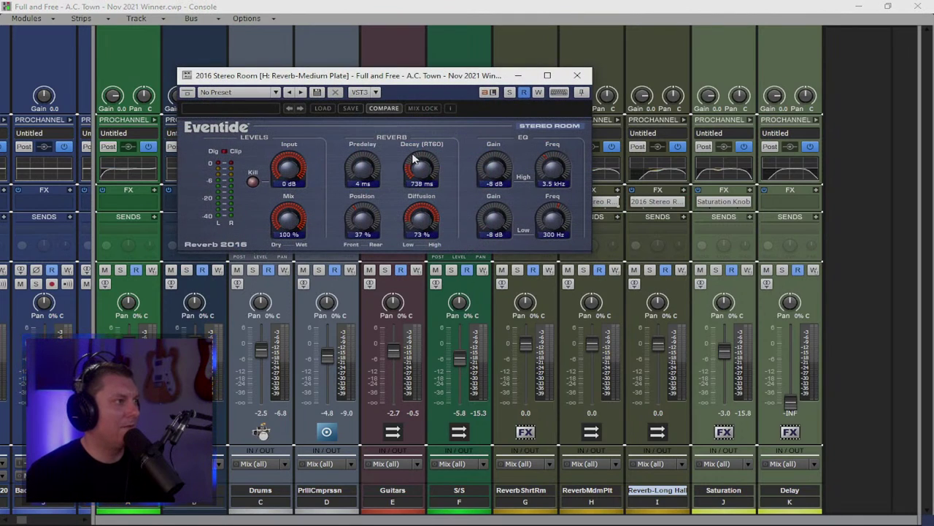
scroll(413, 148, "down", 2)
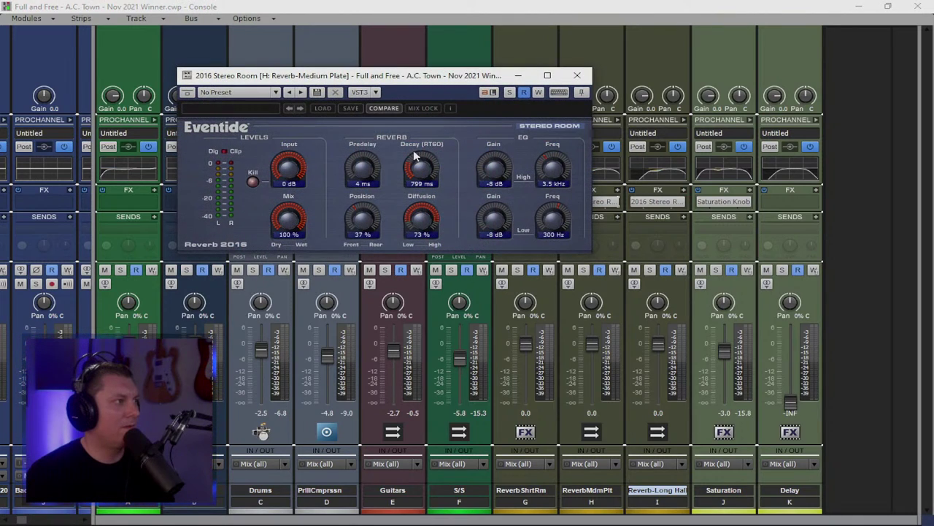
double_click(420, 182)
type("8000")
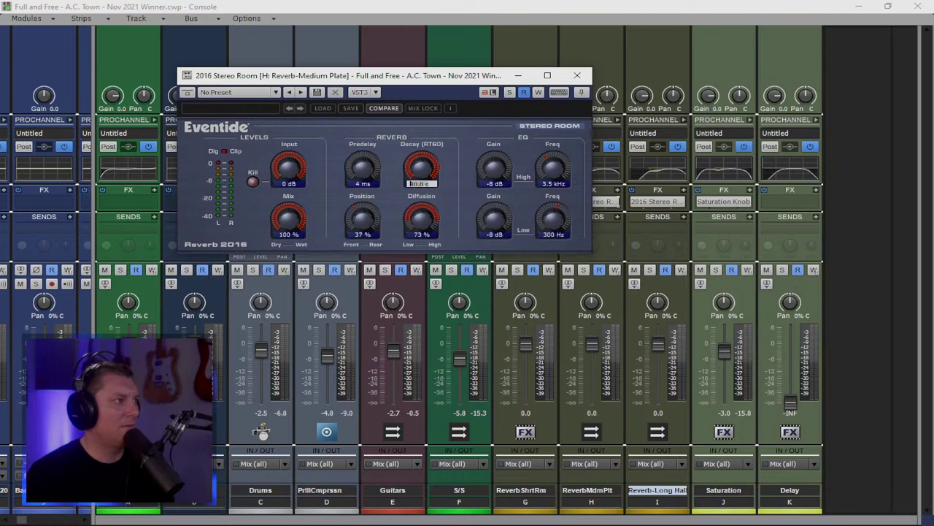
type("833")
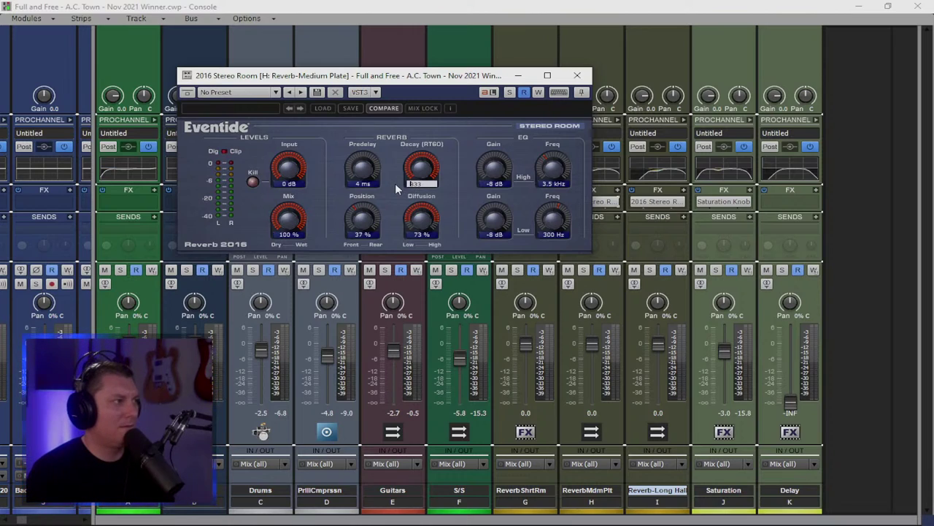
key("Return")
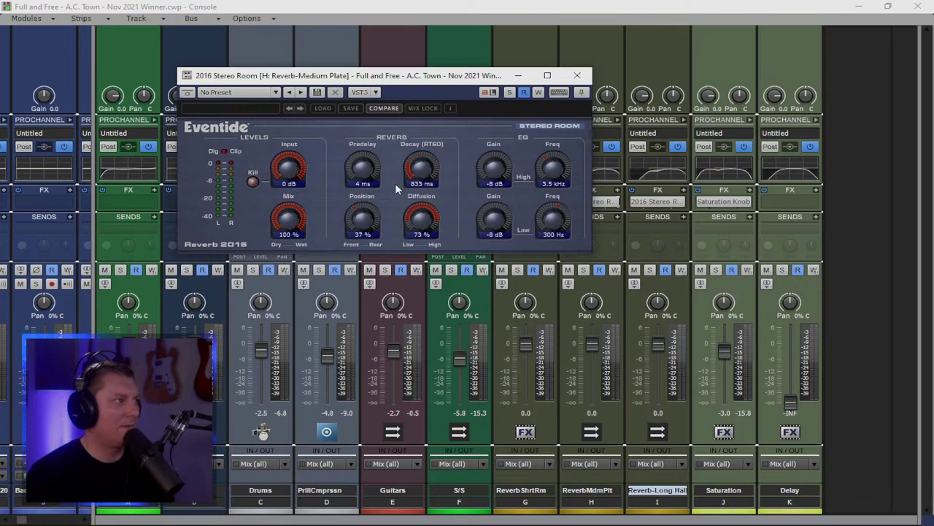
left_click(577, 76)
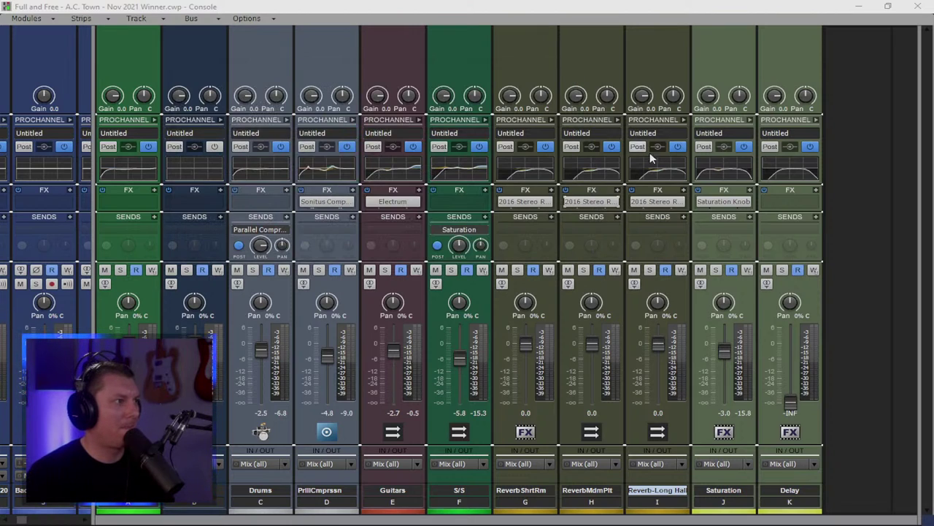
Step: Set the decay of the Reverb-Long Hall bus's 2016 Stereo Room to 1.6 s and close the plug-in window
double_click(657, 201)
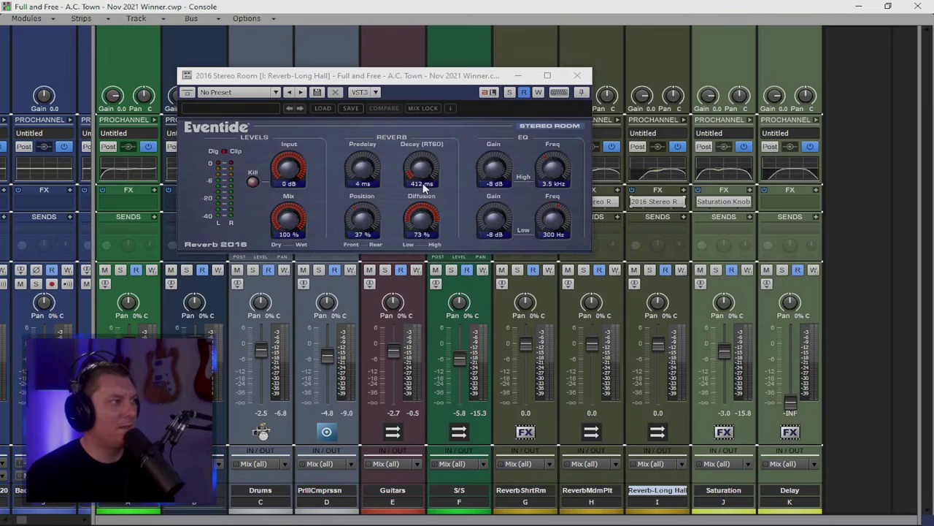
double_click(423, 183)
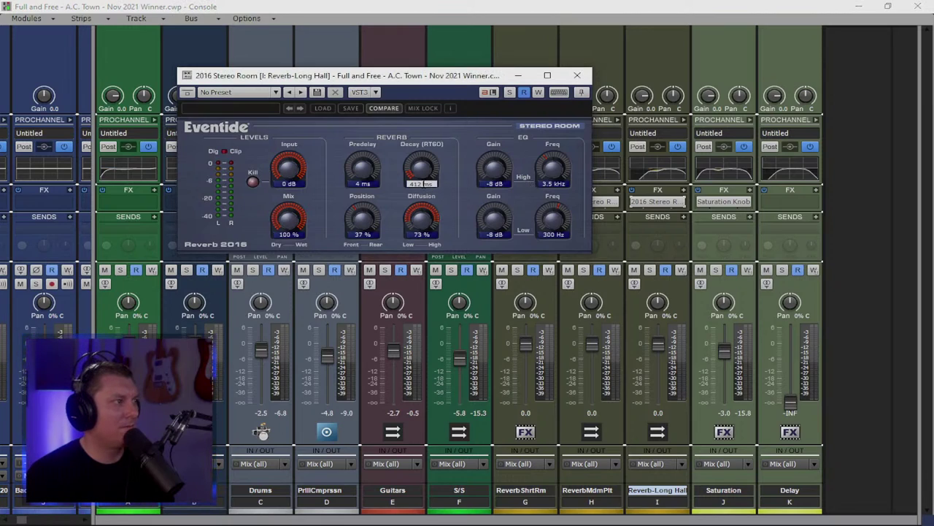
type("1")
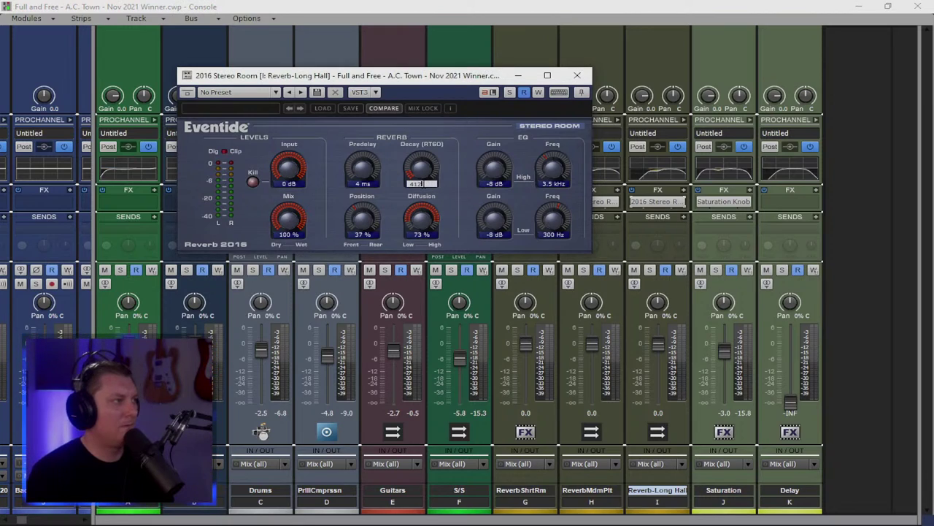
type(".6")
key("Return")
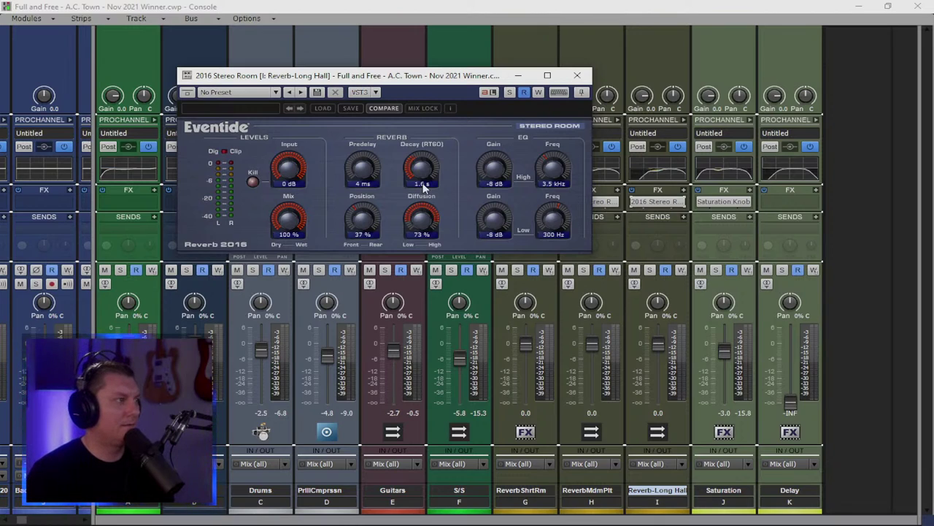
left_click(576, 75)
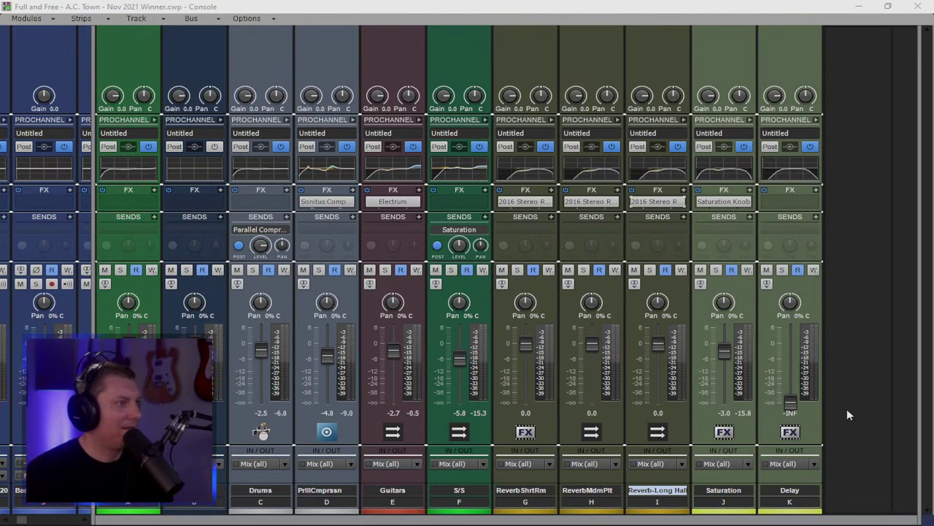
Step: Add a send from the Drums bus to Reverb-Short Room and solo the Drums and Parallel Compression buses
left_click(288, 218)
left_click(331, 361)
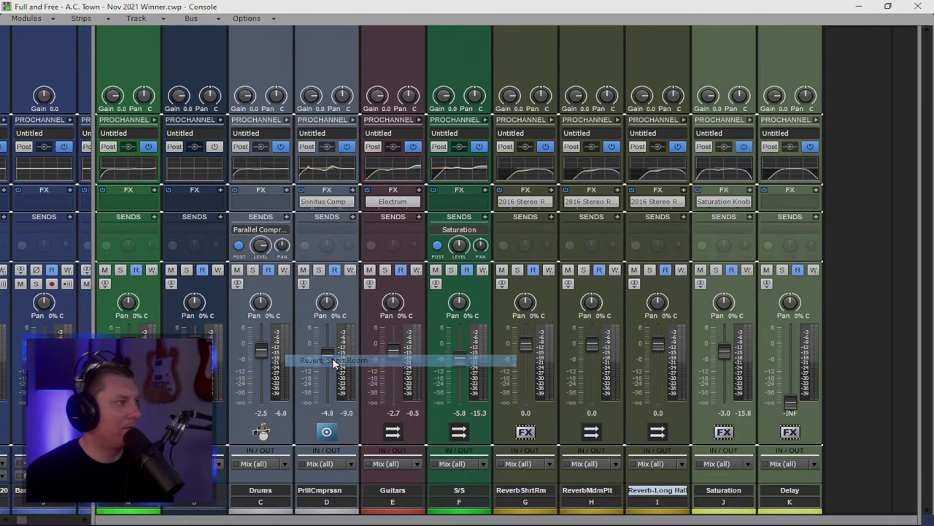
left_click(252, 270)
left_click(319, 270)
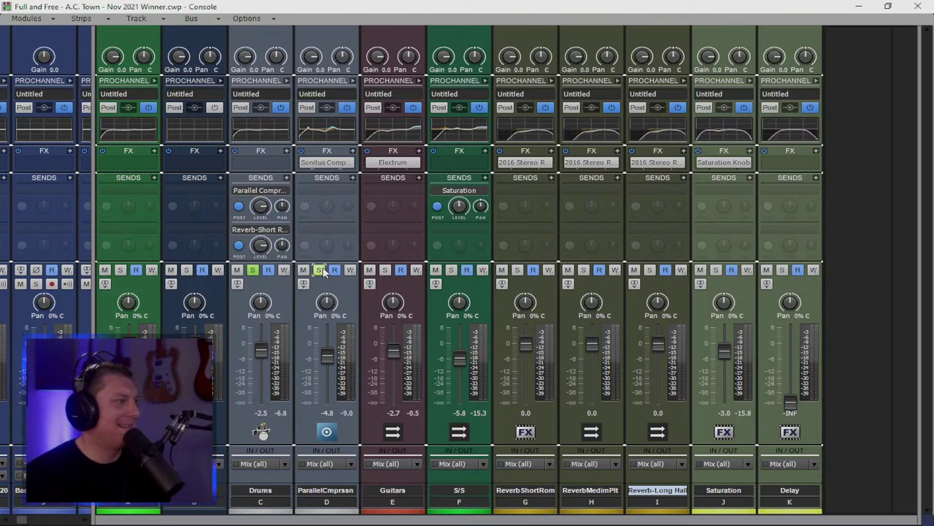
Step: Play the soloed drums and compare the sound with the Reverb-Short Room send switched off and on
key("space")
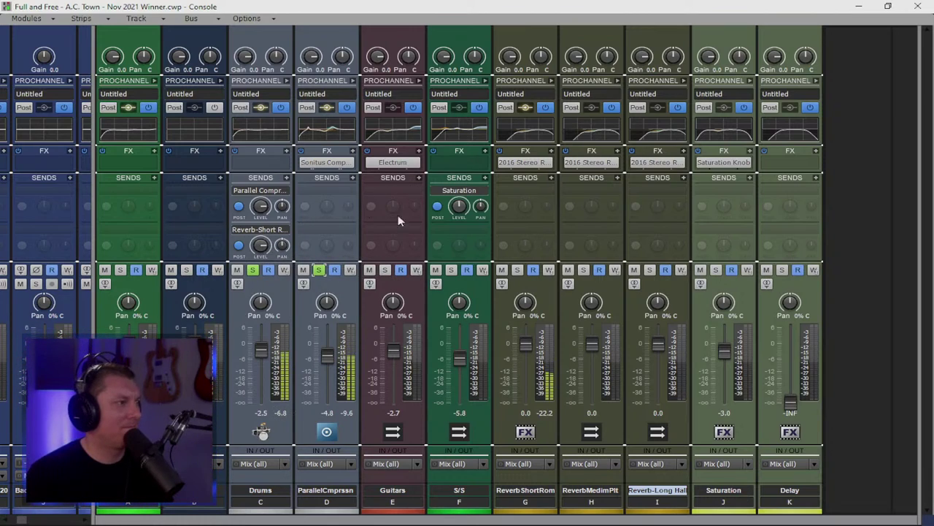
left_click(236, 227)
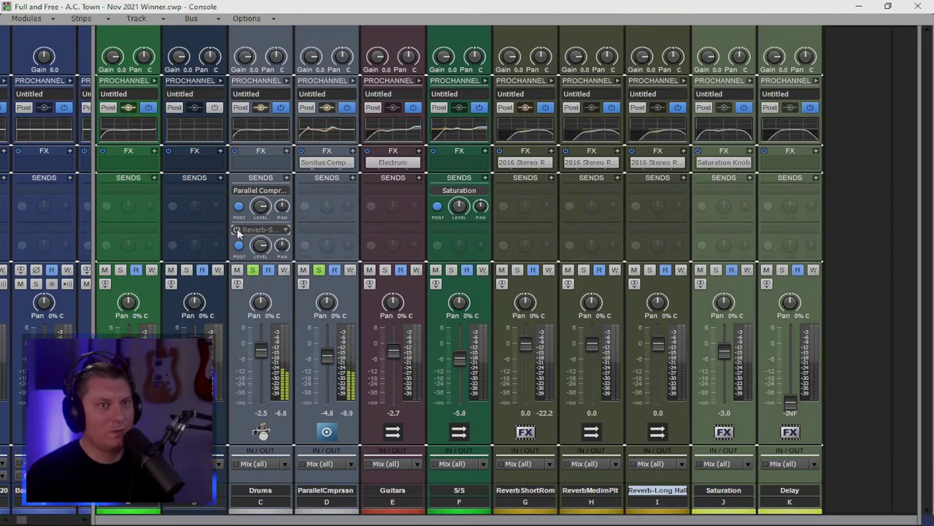
left_click(236, 228)
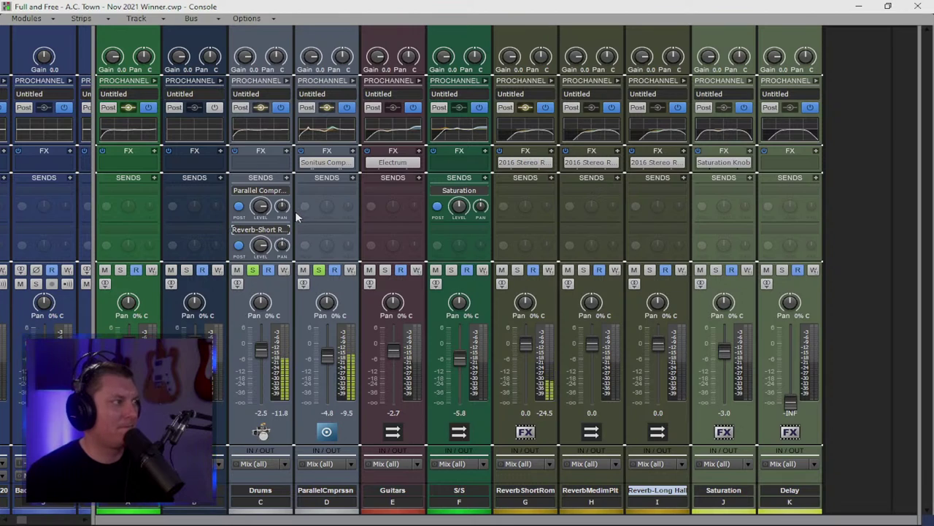
Step: Add a send from the Drums bus to Reverb-Medium Plate and listen to the soloed drums with it
left_click(288, 180)
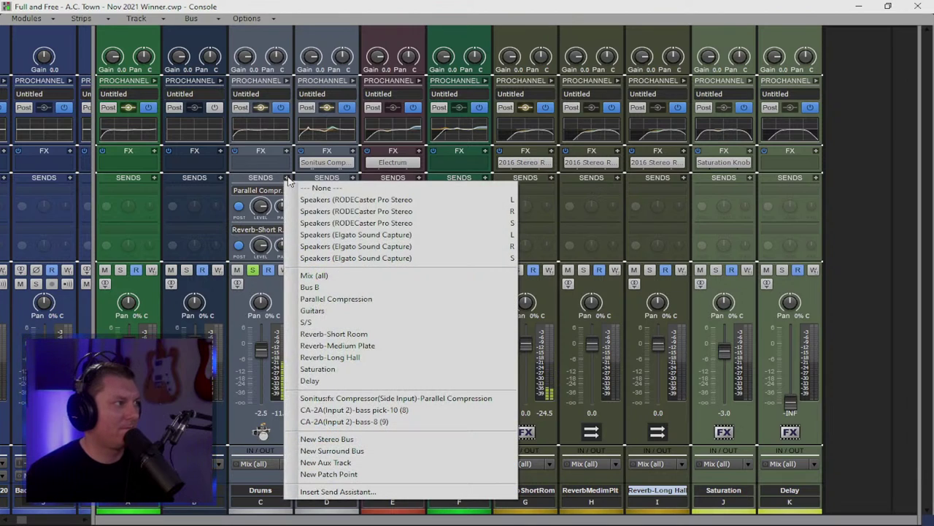
left_click(345, 347)
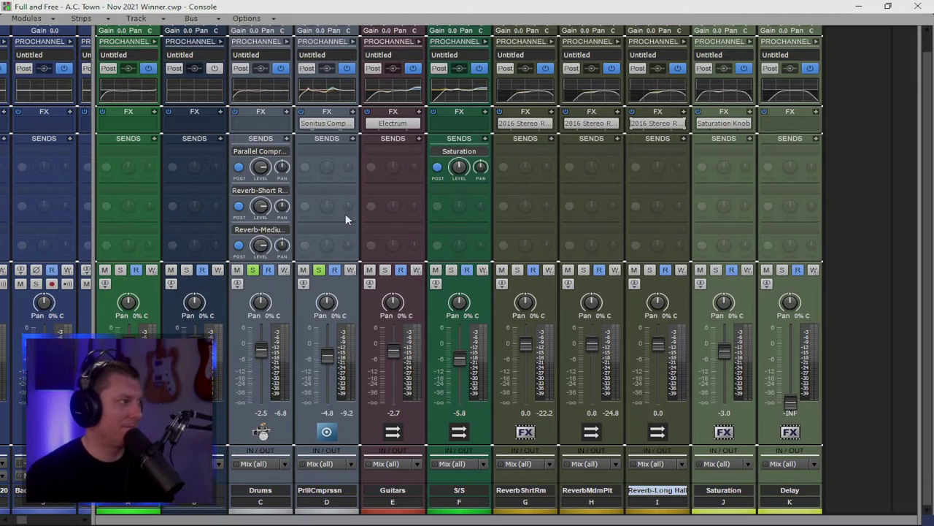
key("space")
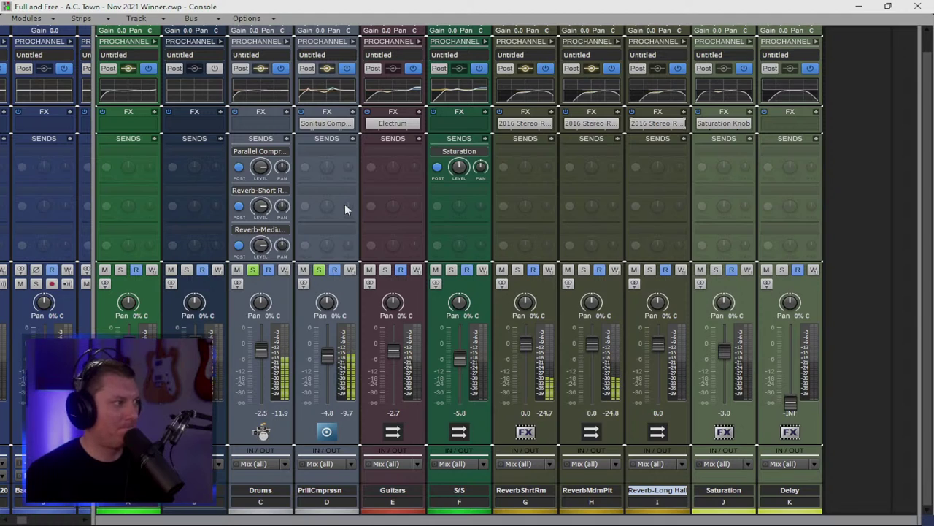
key("space")
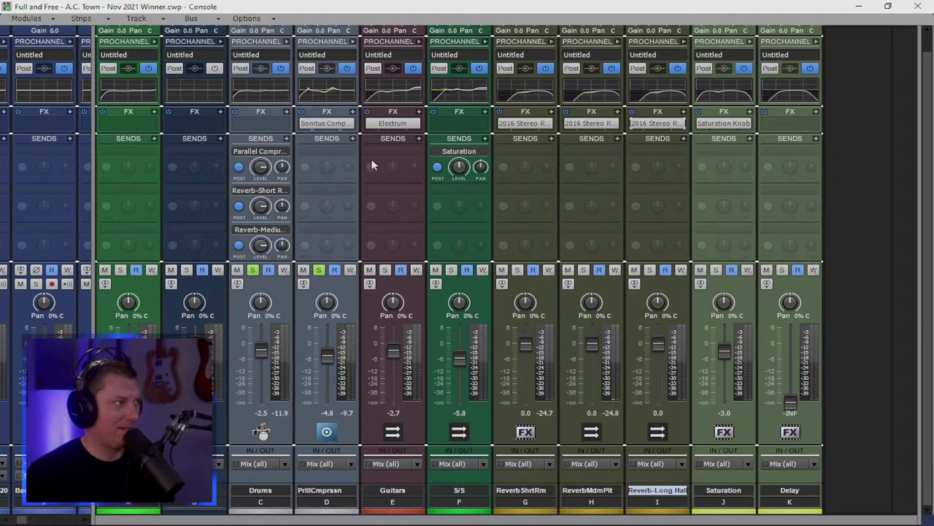
Step: Add a send from the Drums bus to Reverb-Long Hall and play the soloed drums with all three reverbs
left_click(287, 139)
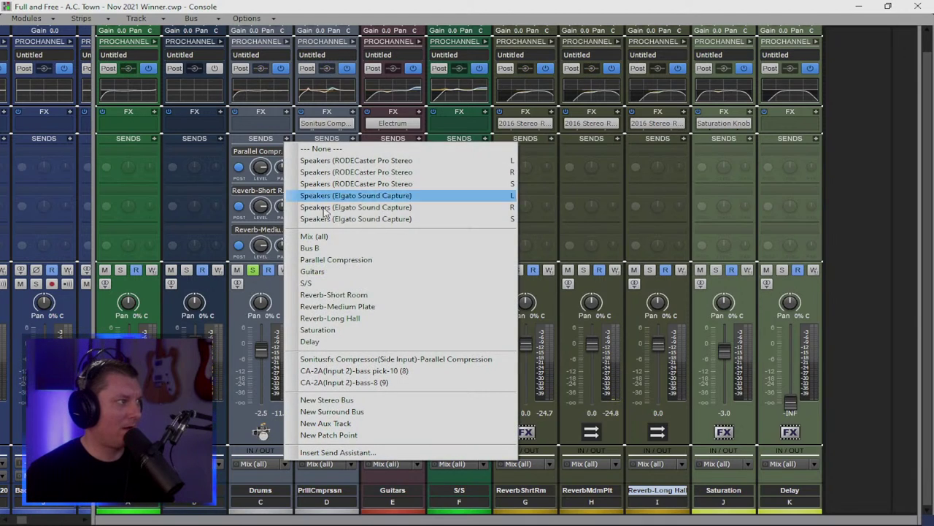
left_click(333, 318)
scroll(455, 199, "down", 1)
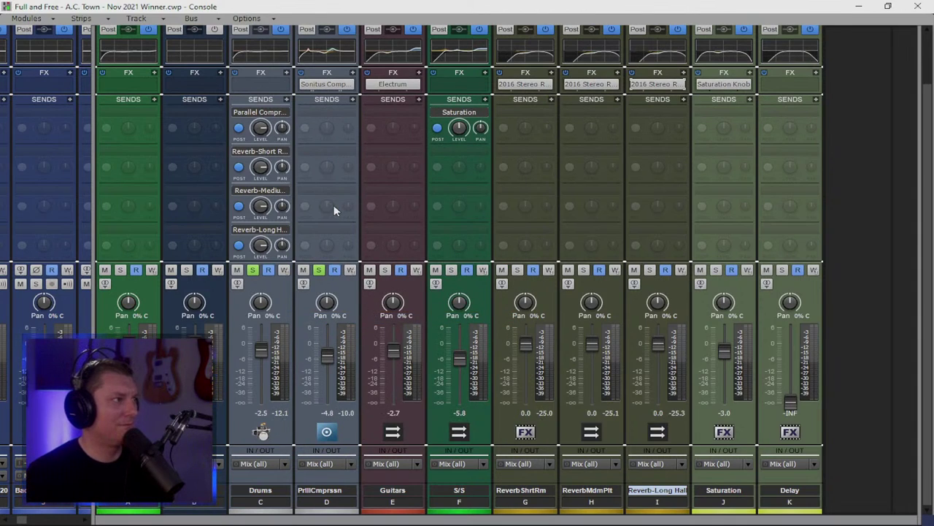
key("space")
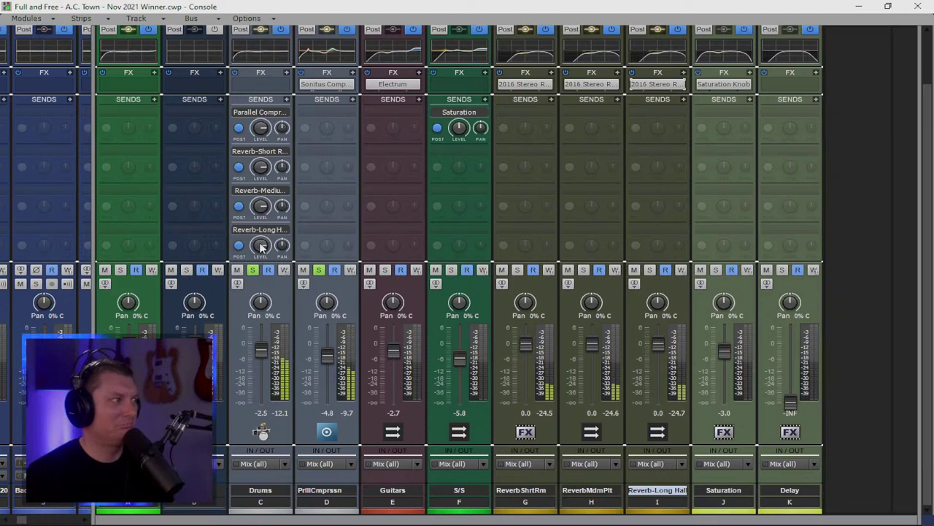
Step: Lower the Drums bus's Reverb-Medium Plate and Reverb-Long Hall send levels, and unsolo the Drums and Parallel Compression buses
left_click_drag(261, 206, 261, 204)
left_click_drag(261, 246, 261, 245)
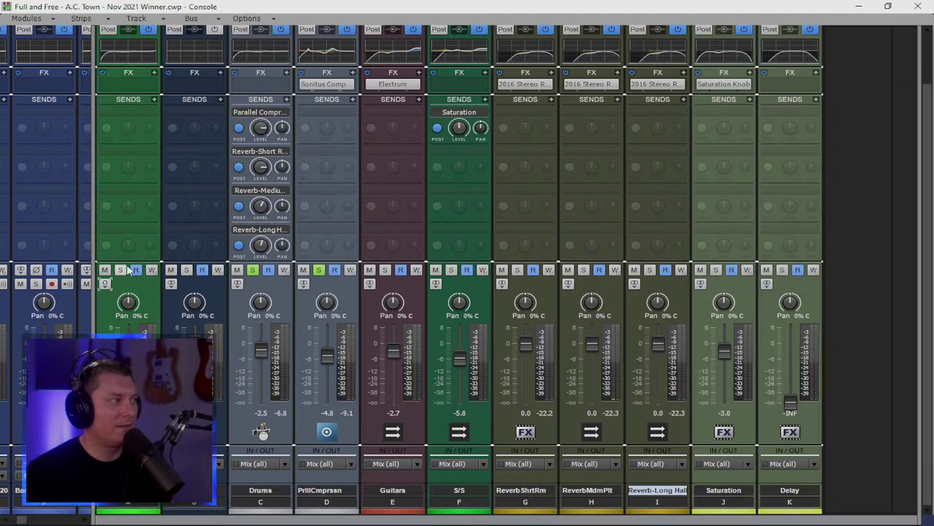
mouse_move(259, 167)
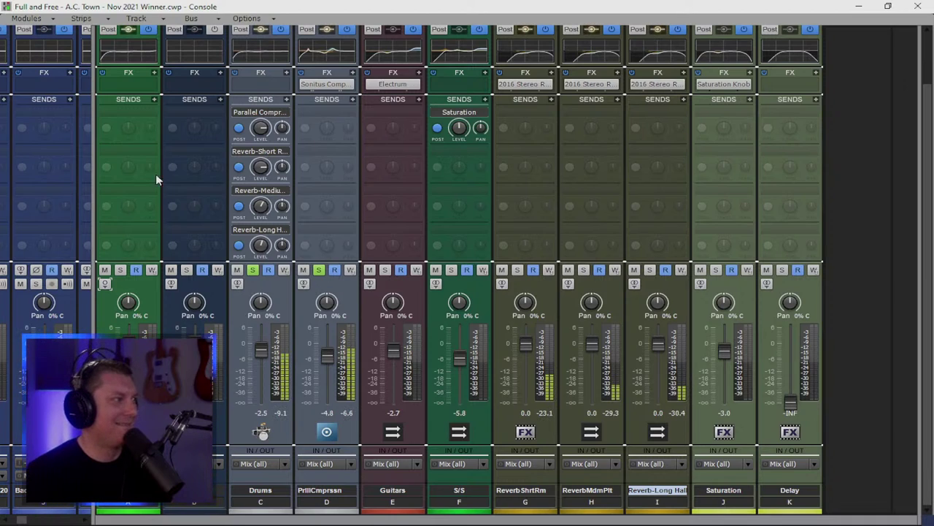
left_click(252, 270)
left_click(318, 270)
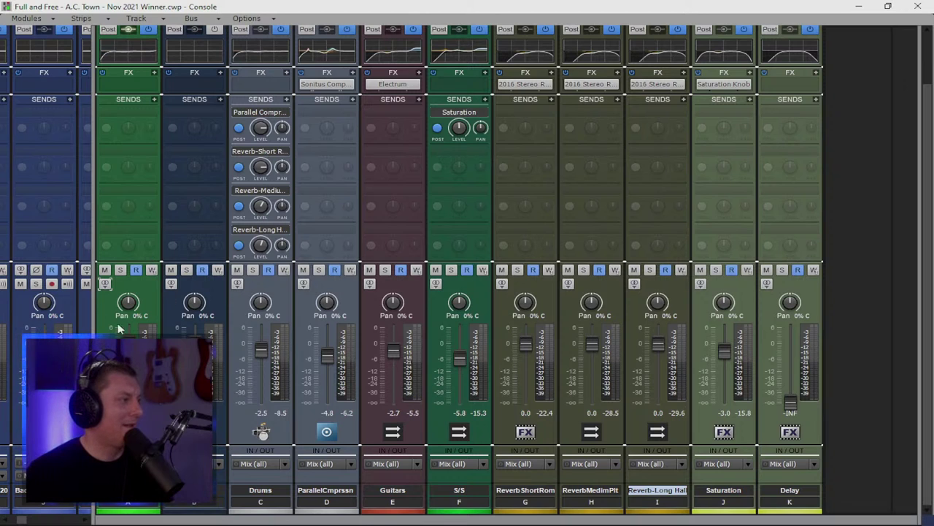
Step: Resize the console's bus area to show the Mix bus and delete Bus B
left_click_drag(93, 242, 197, 259)
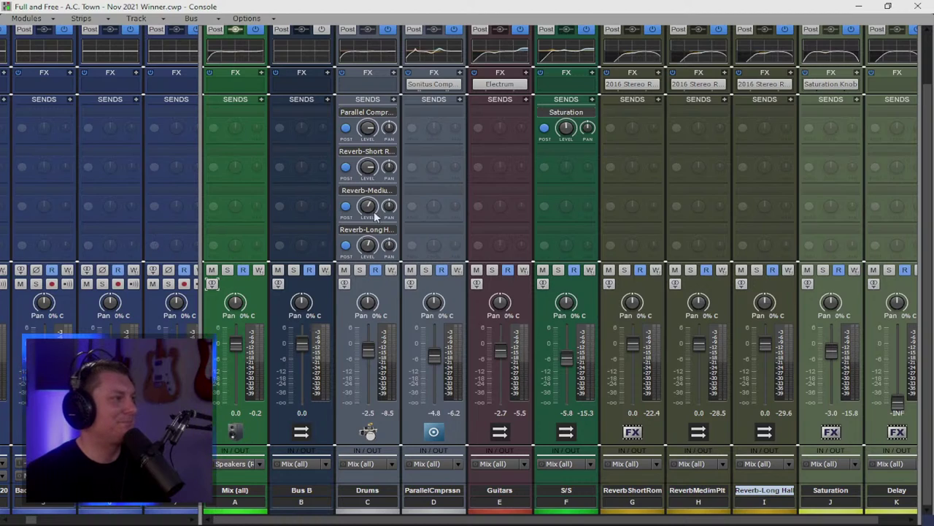
mouse_move(431, 356)
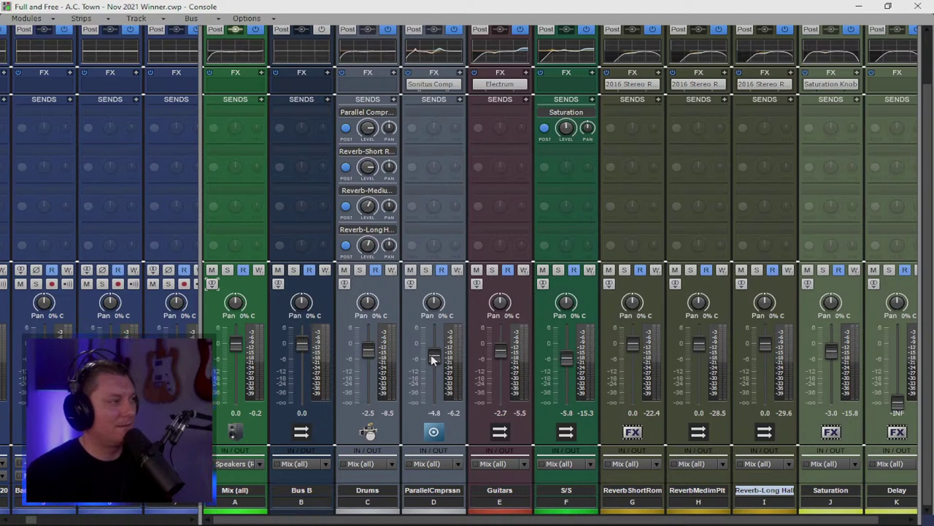
scroll(415, 151, "up", 2)
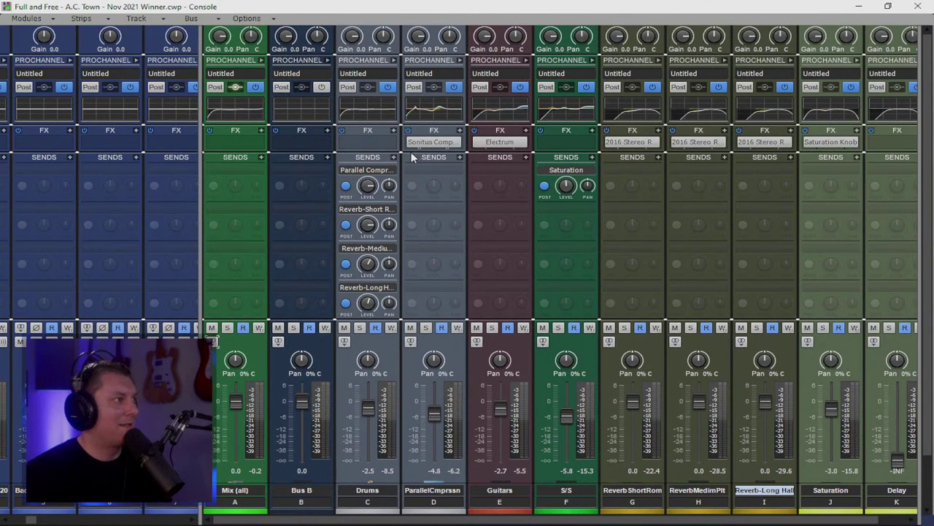
scroll(308, 187, "down", 2)
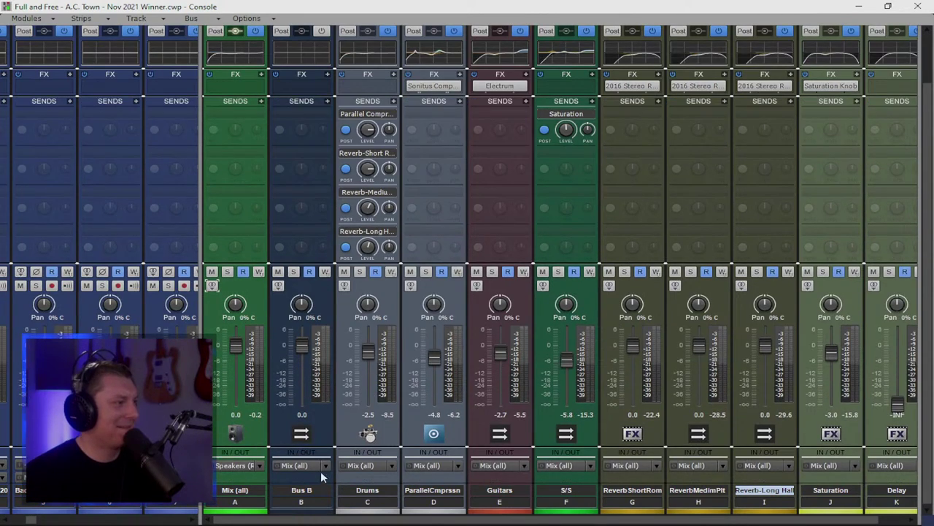
left_click(316, 509)
right_click(320, 436)
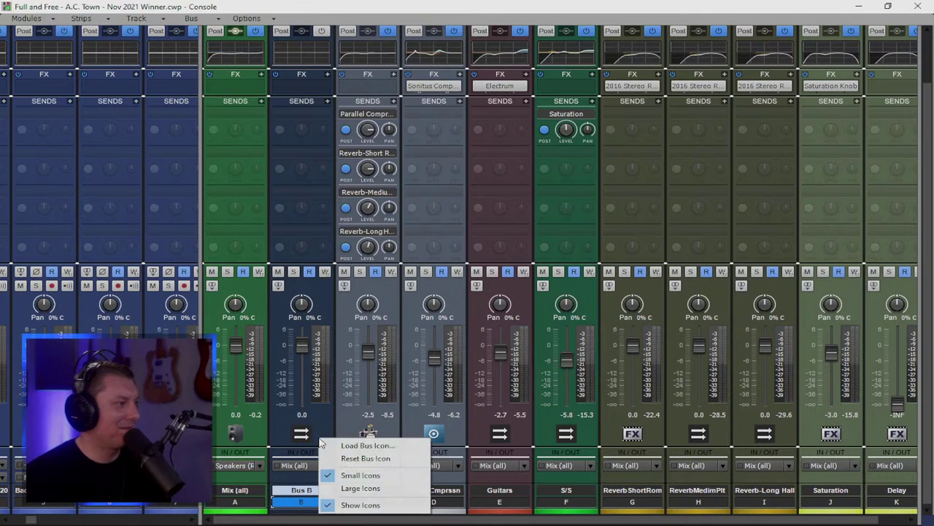
right_click(321, 296)
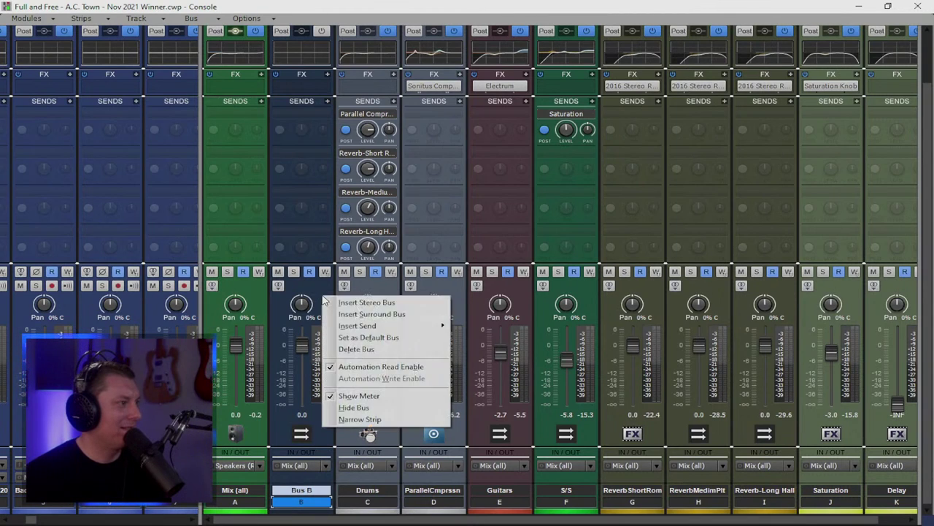
left_click(351, 350)
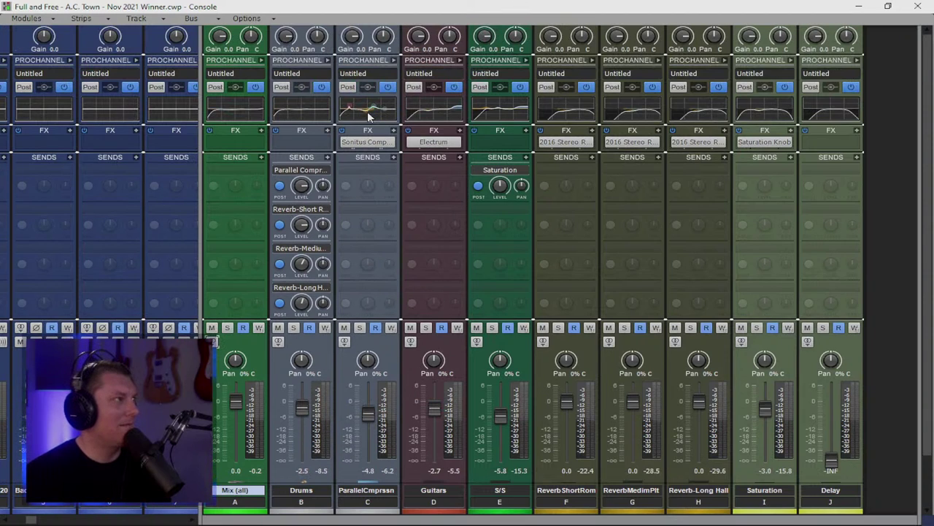
Step: Insert the Bark Of Dog module in the ProChannel of the bass D-1 (7) track and place it above the EQ
left_click_drag(209, 150, 932, 178)
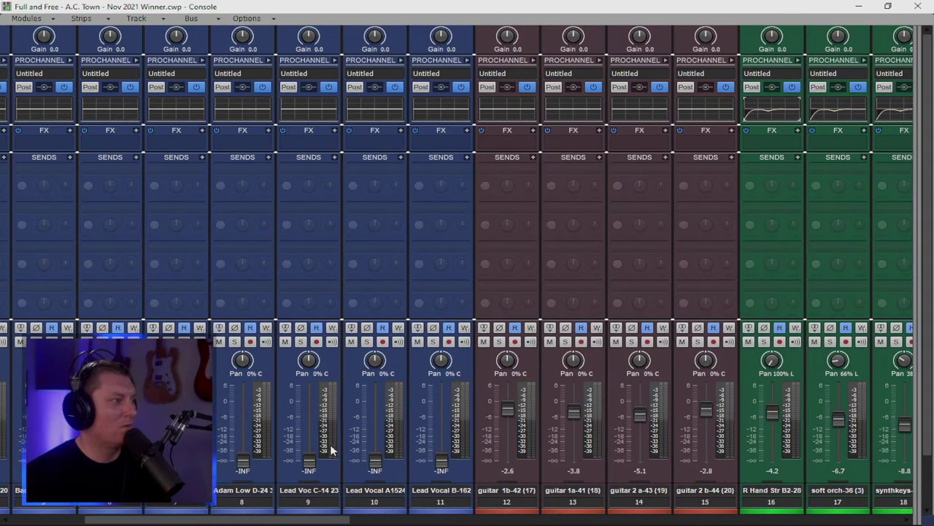
left_click_drag(289, 520, 853, 500)
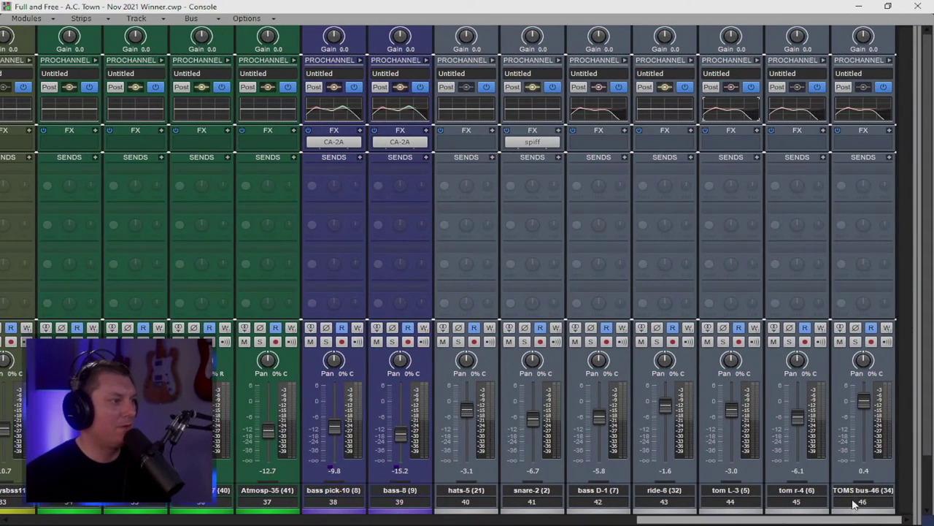
left_click(625, 59)
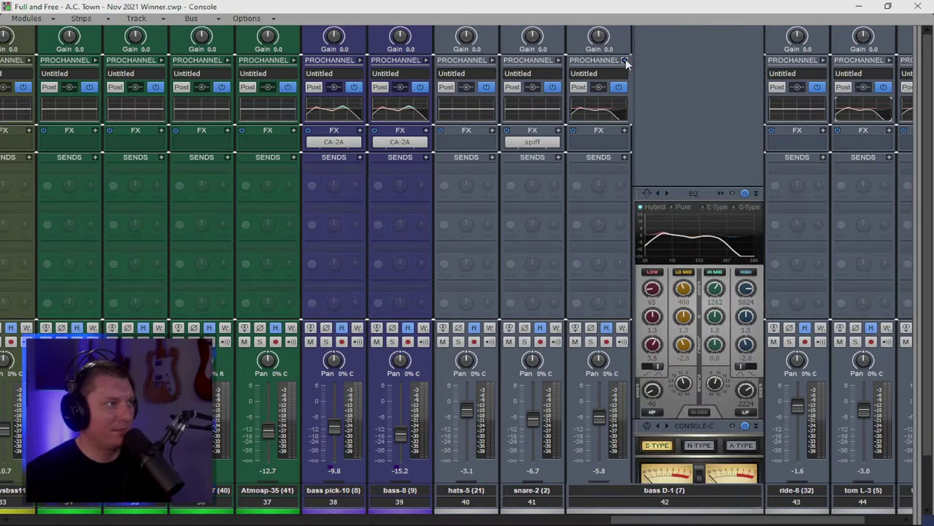
right_click(662, 96)
mouse_move(671, 108)
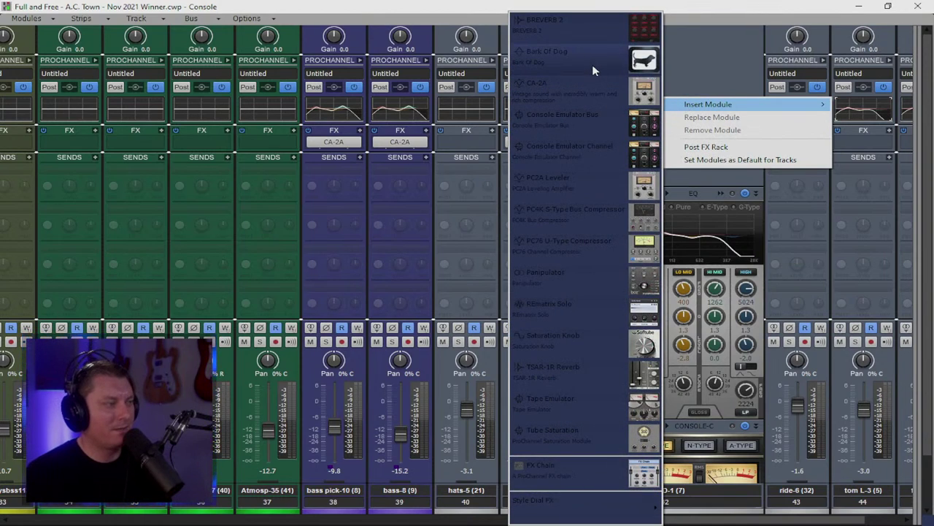
left_click(592, 64)
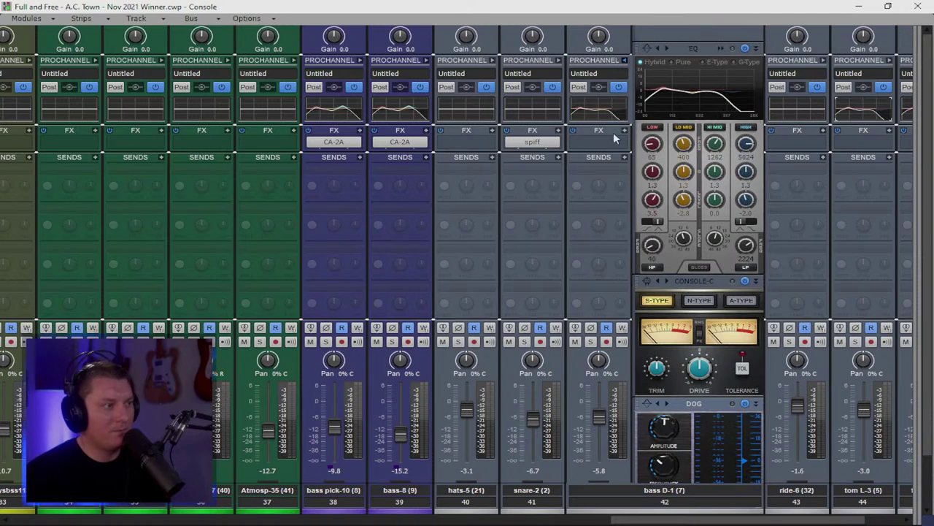
left_click_drag(707, 408, 700, 148)
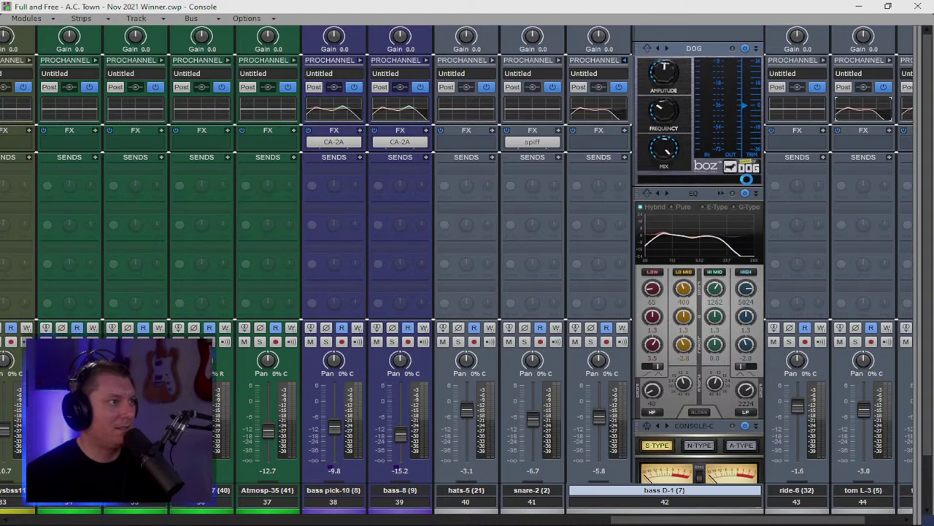
Step: Set the Bark Of Dog frequency on bass D-1 (7) to about 66 Hz
scroll(664, 115, "down", 1)
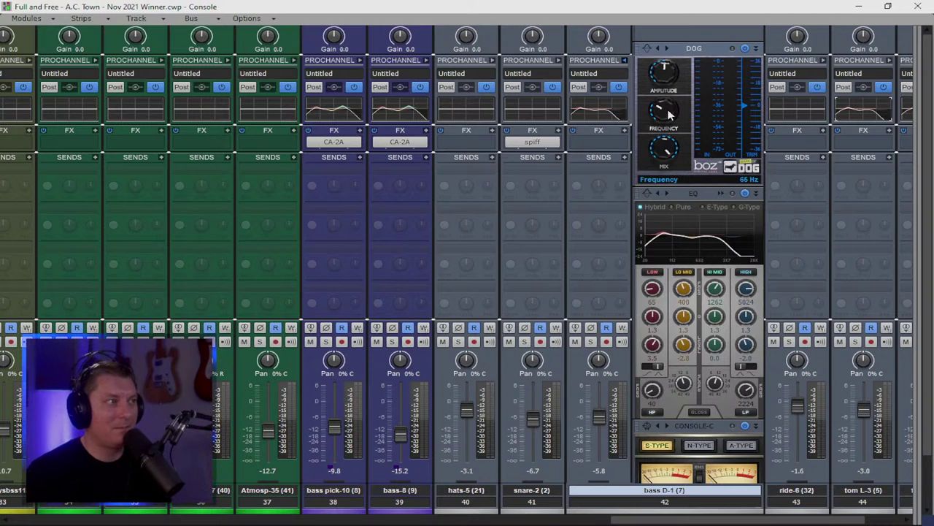
mouse_move(662, 112)
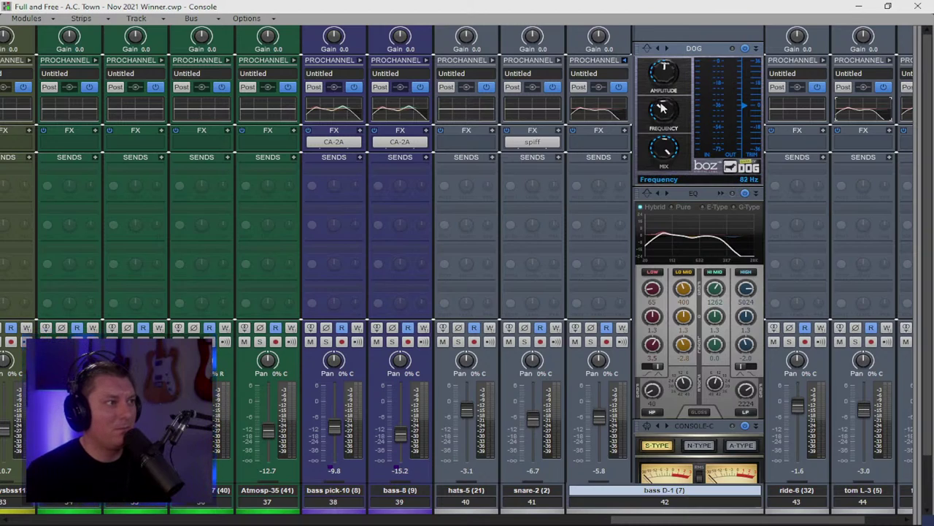
scroll(662, 114, "down", 2)
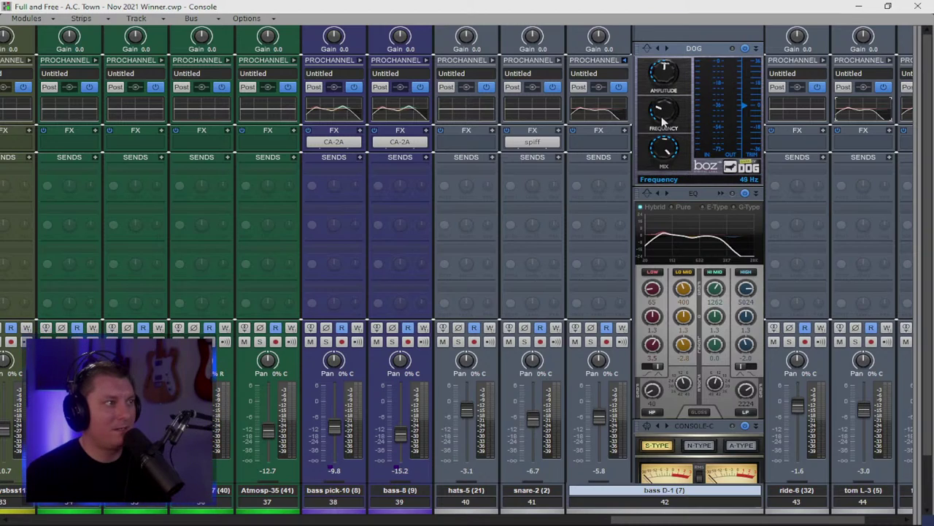
left_click_drag(662, 117, 666, 153)
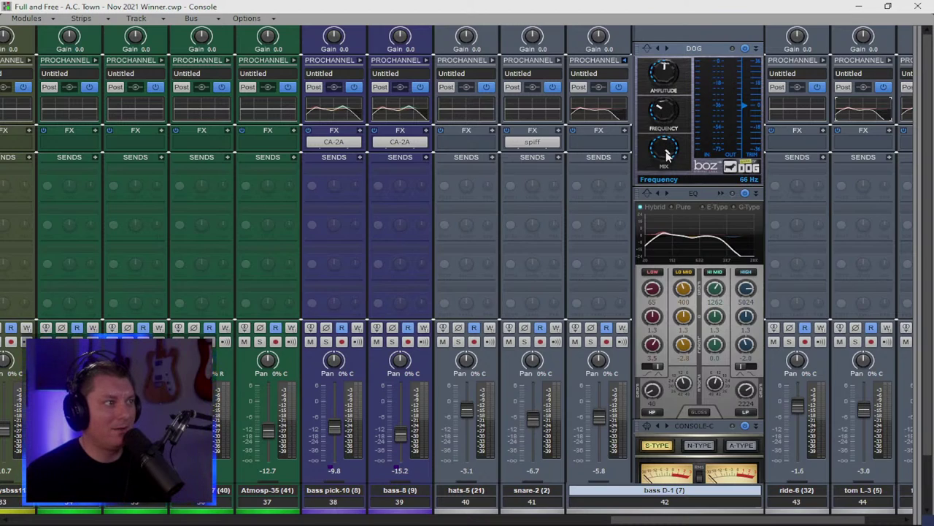
Step: Audition the Bark Of Dog amplitude range during playback, set it to about 5.6 dB, and collapse the bass D-1 ProChannel
mouse_move(670, 163)
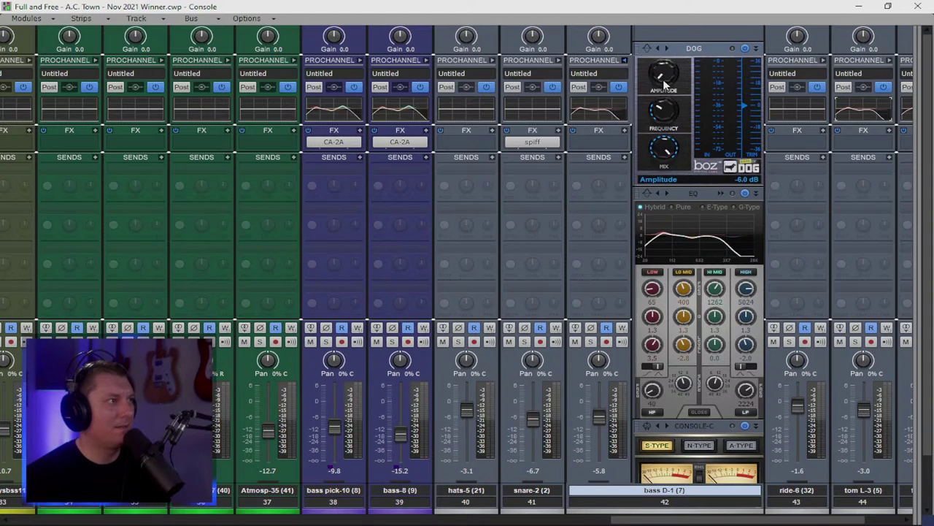
key("space")
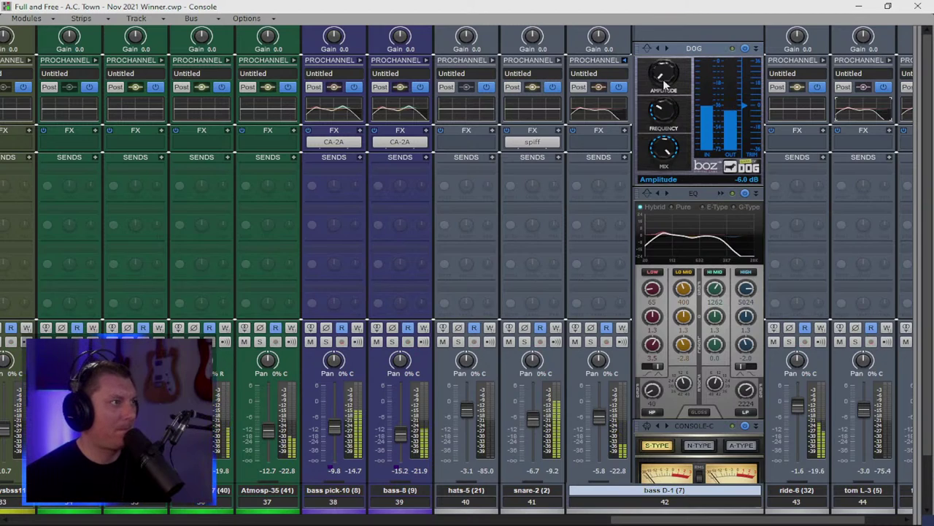
left_click_drag(662, 79, 646, 29)
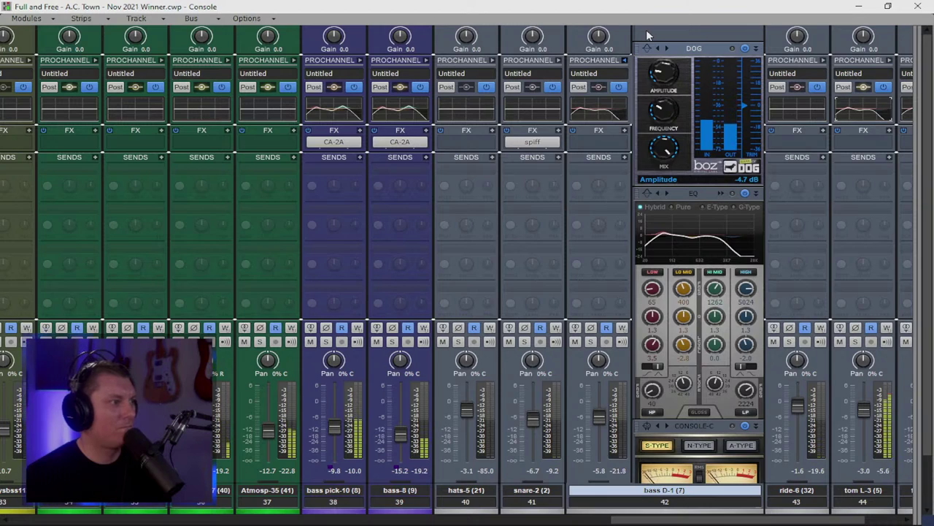
left_click_drag(646, 30, 643, 4)
scroll(664, 80, "up", 4)
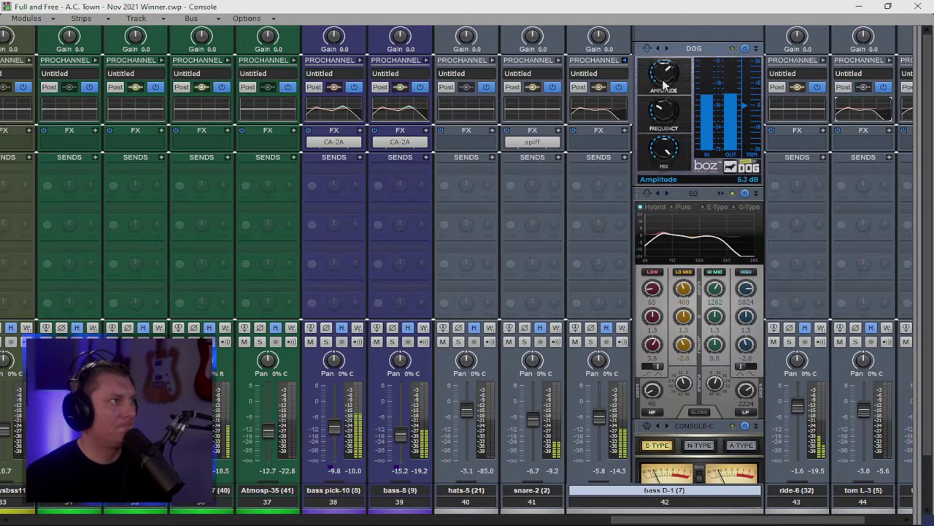
scroll(663, 78, "up", 8)
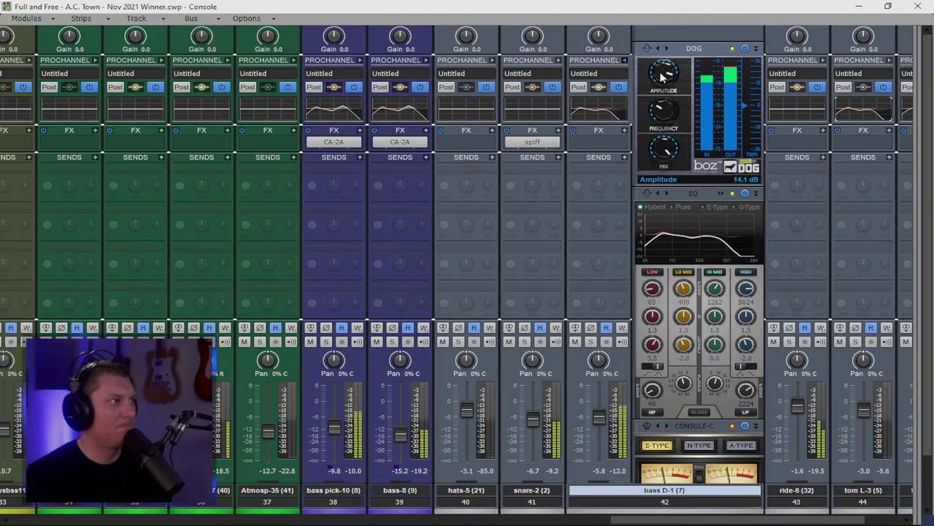
scroll(660, 78, "down", 4)
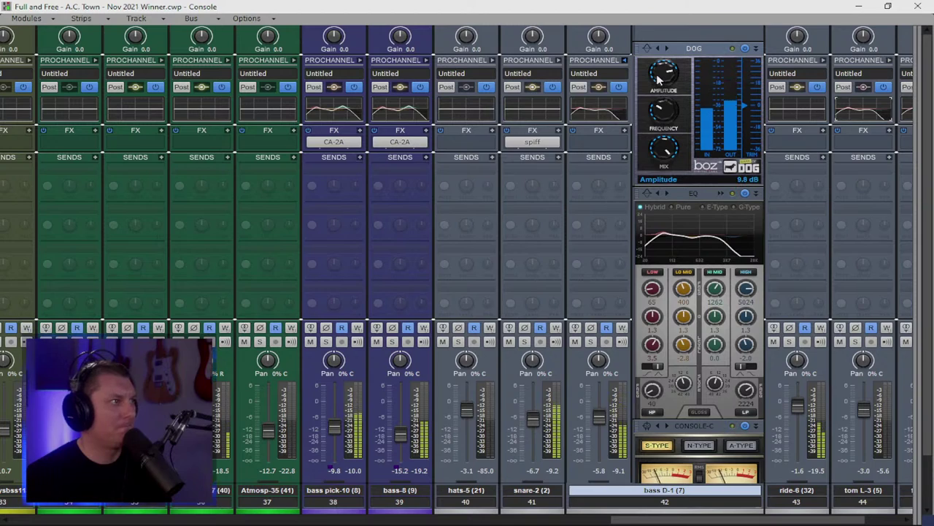
scroll(660, 80, "down", 2)
scroll(662, 86, "down", 1)
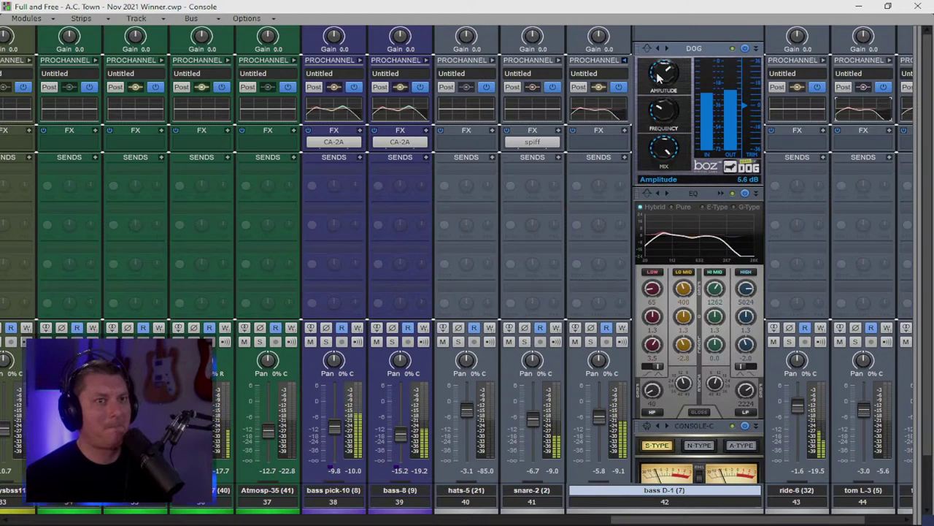
left_click(624, 60)
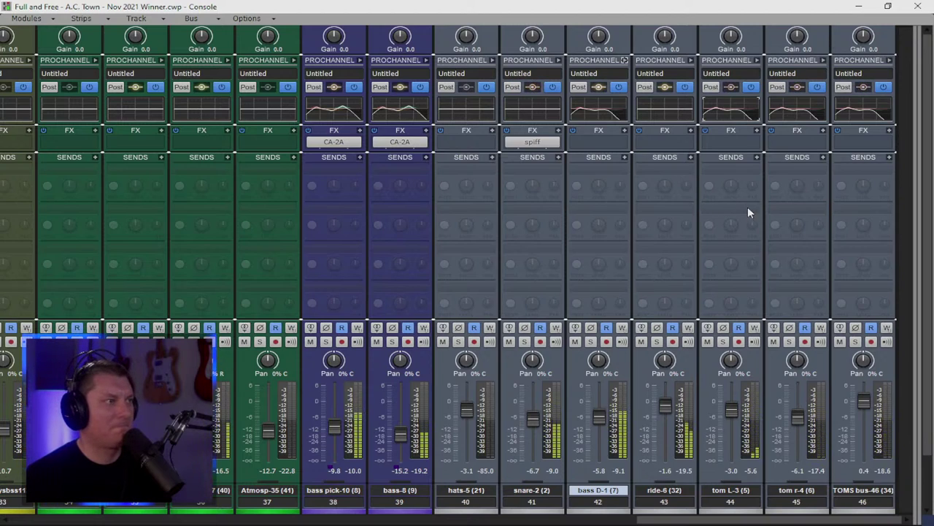
Step: Set the low EQ band of tom L-3 (5) to a Q of 1.0 and a gain of 5.7 dB
left_click(758, 60)
left_click_drag(645, 521, 660, 521)
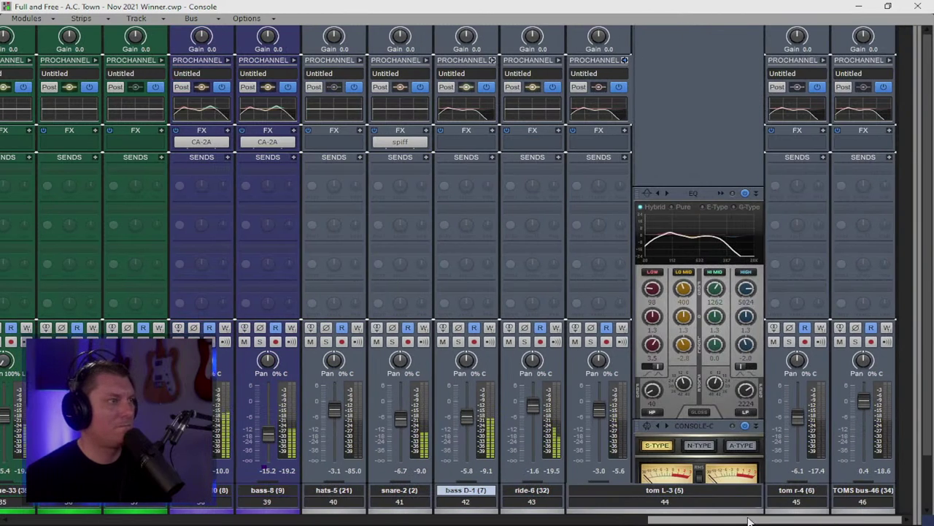
left_click(625, 60)
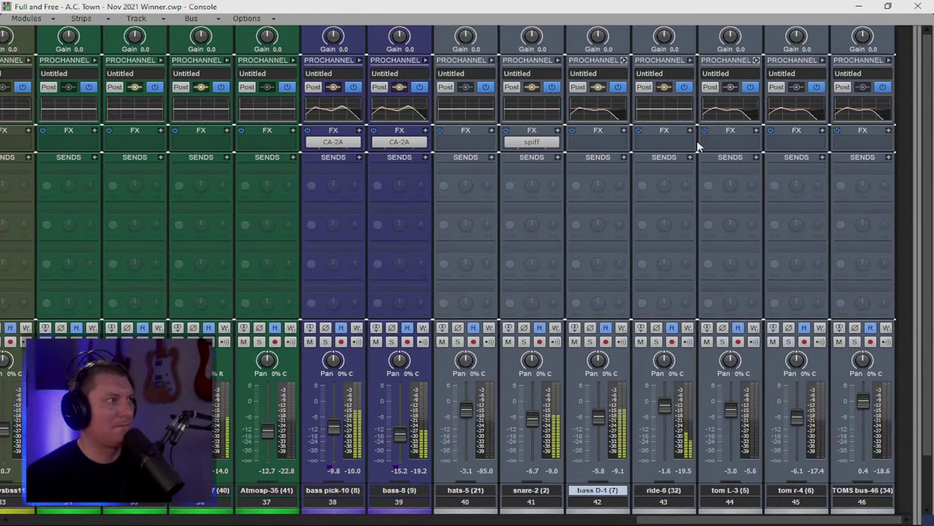
left_click(756, 60)
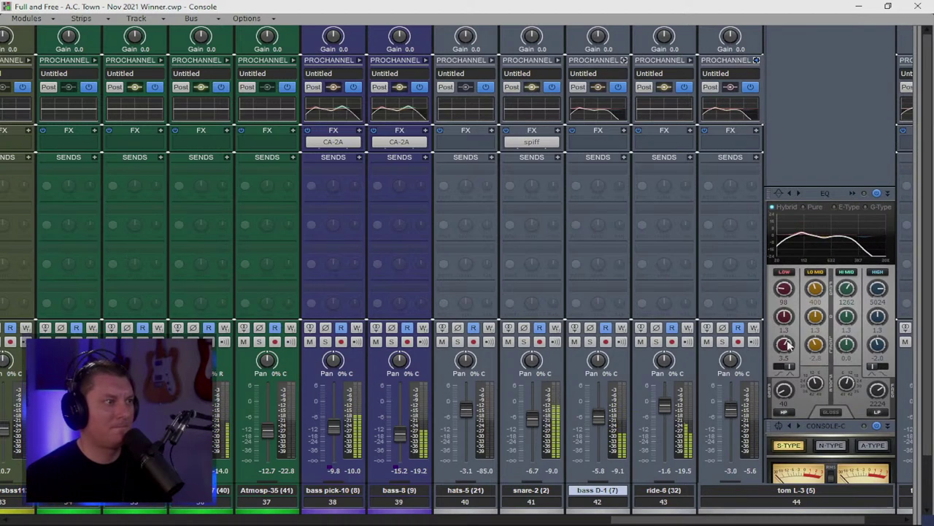
left_click(784, 321)
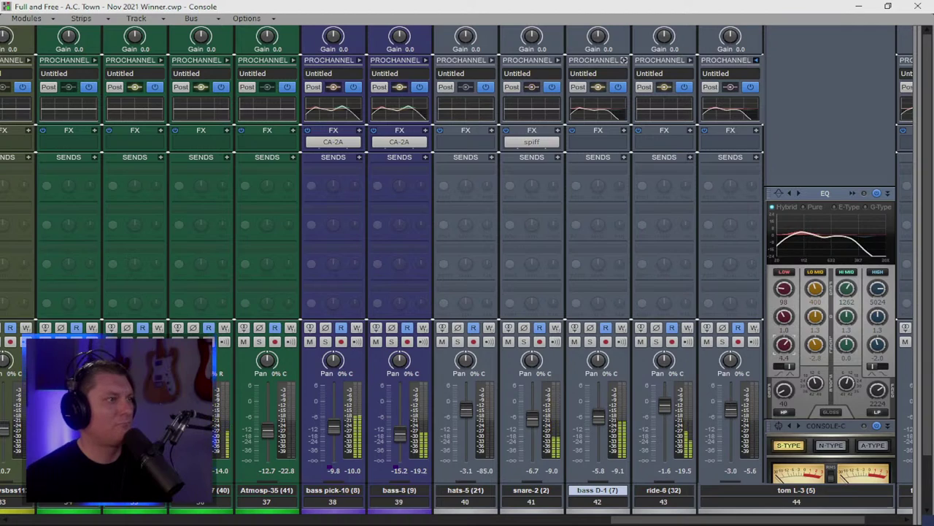
left_click(756, 60)
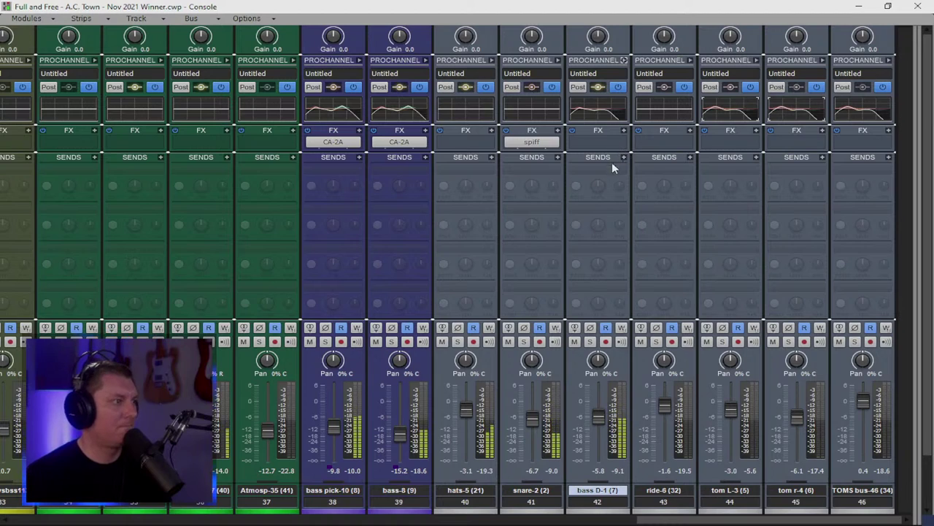
Step: Review the Bark Of Dog module on bass D-1 (7) during playback and raise the track's volume to -4.7 dB
left_click(624, 59)
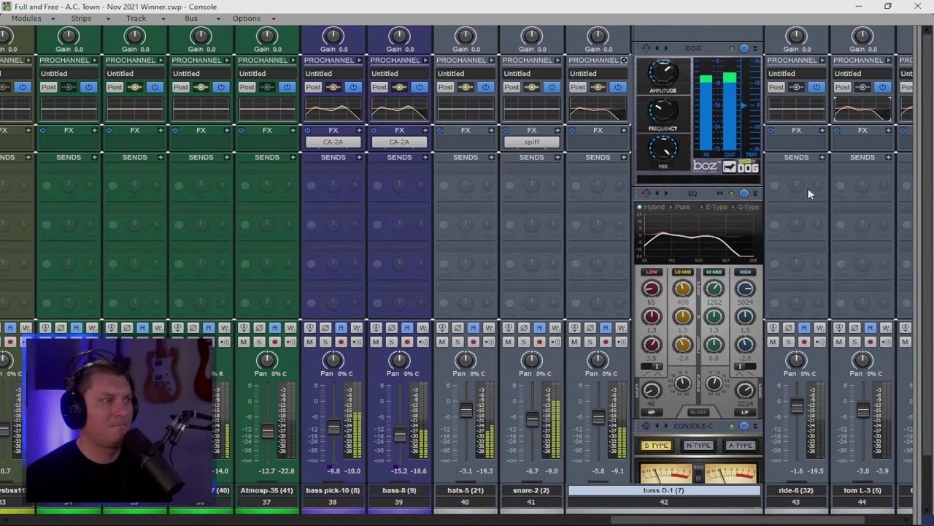
left_click_drag(892, 185, 542, 229)
left_click(615, 60)
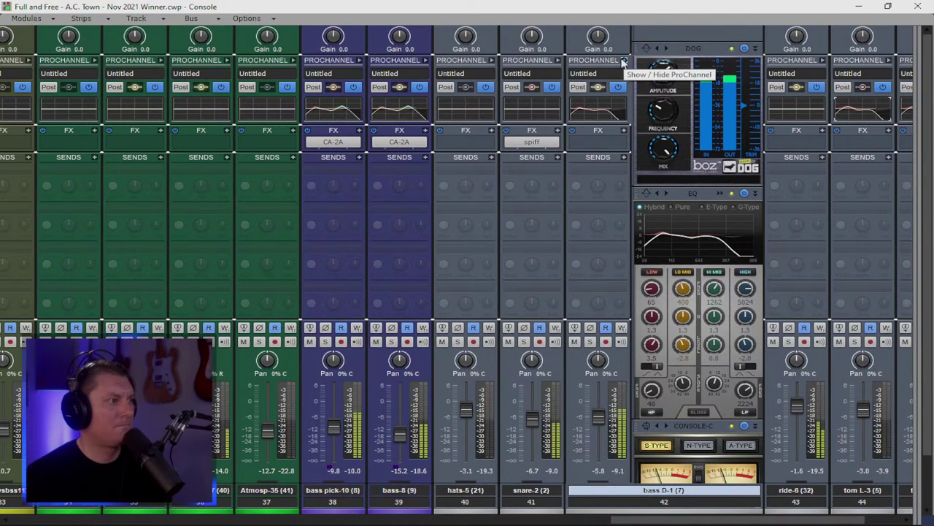
left_click(624, 61)
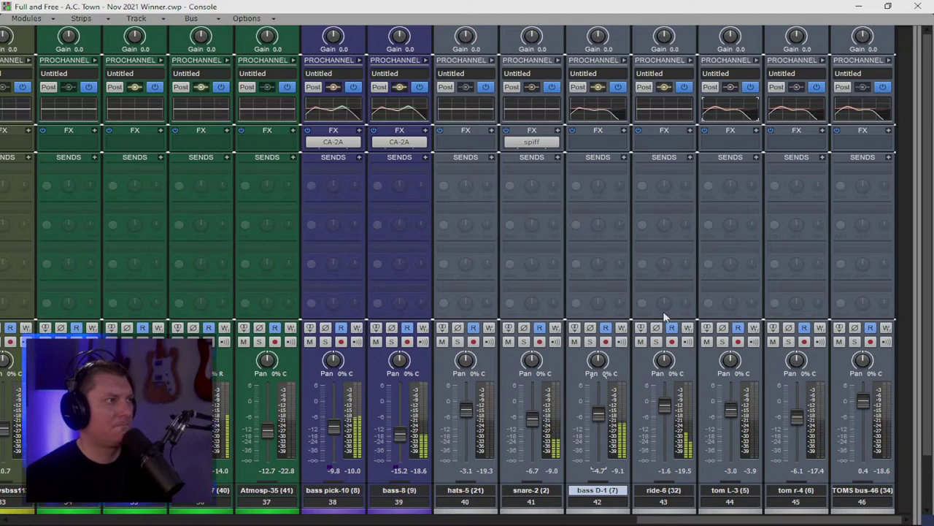
Step: Raise the volume of tom L-3 (5) to -0.4 dB and tom r-4 (6) to -2.8 dB
left_click(594, 517)
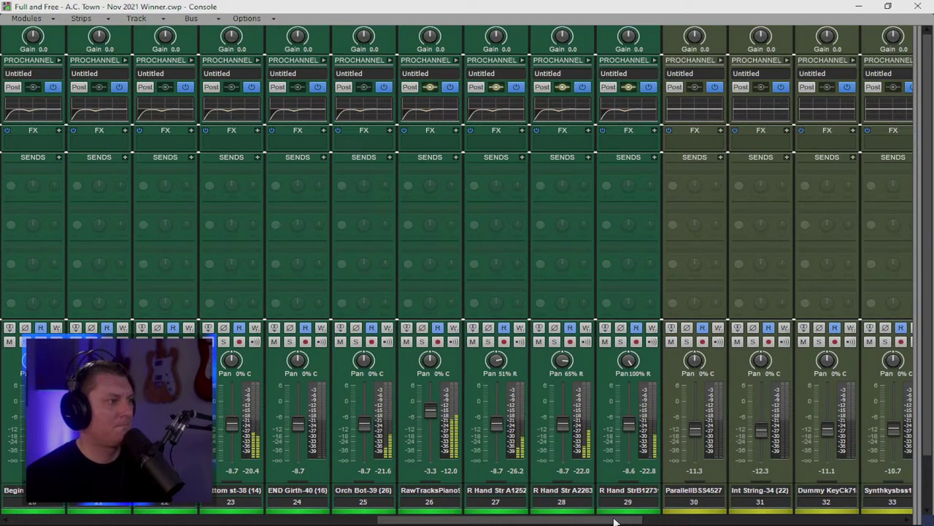
left_click(655, 521)
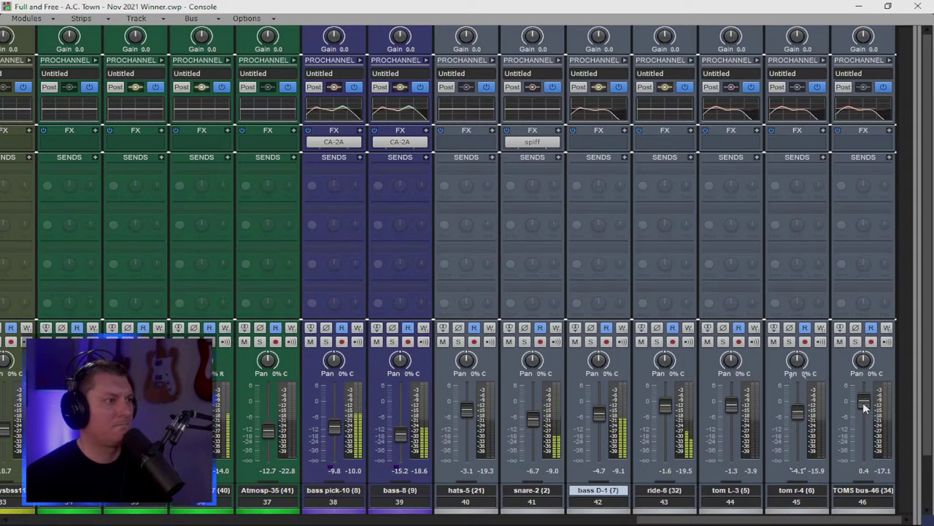
left_click_drag(732, 405, 731, 403)
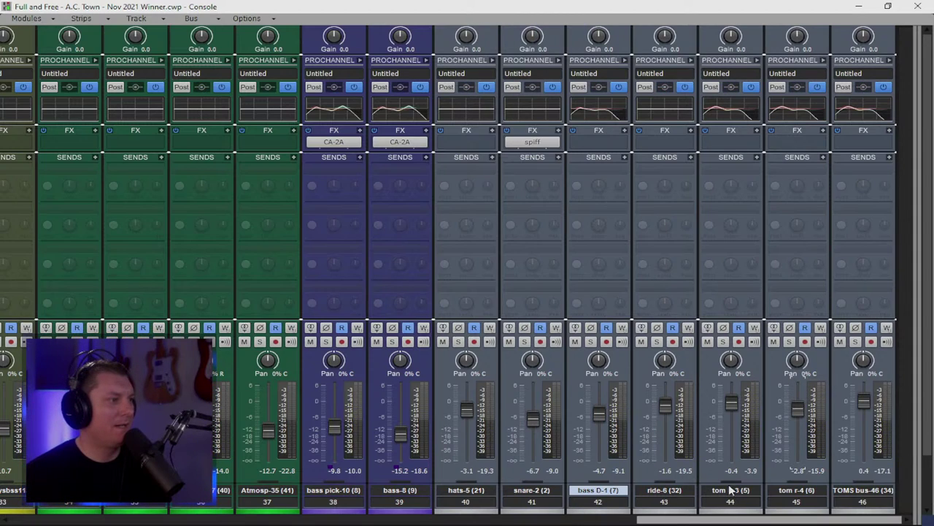
Step: Enlarge the hats-5 and tom L-3 tracks in the Track view and select about seven seconds around the late double tom hit
left_click(859, 6)
scroll(511, 292, "down", 3)
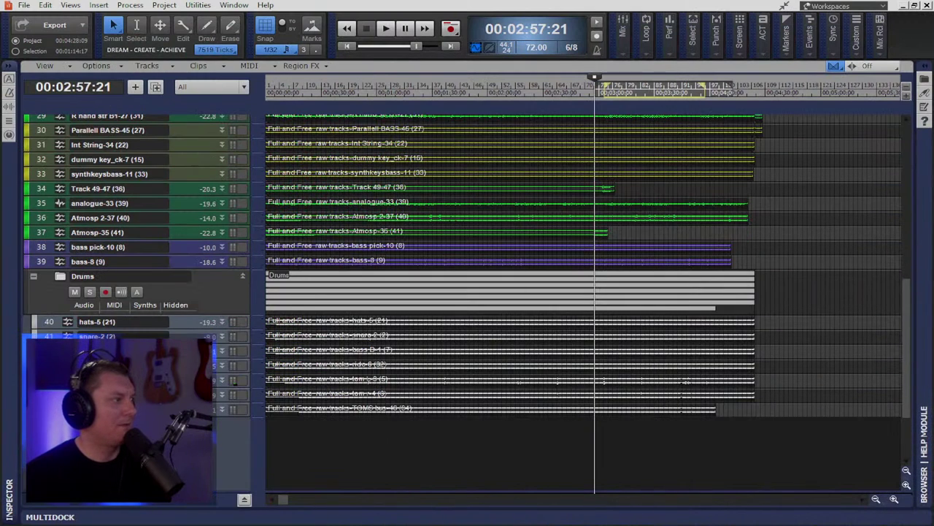
left_click_drag(207, 329, 208, 439)
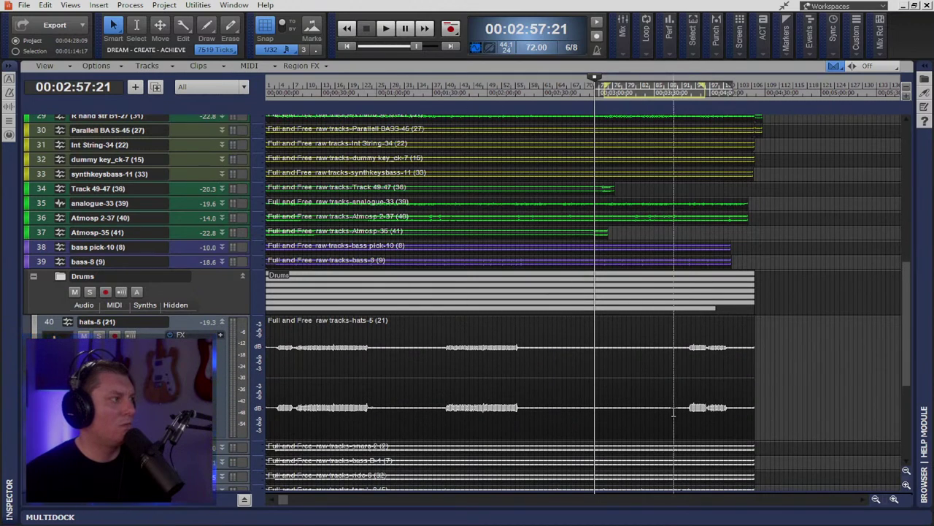
scroll(687, 411, "down", 3)
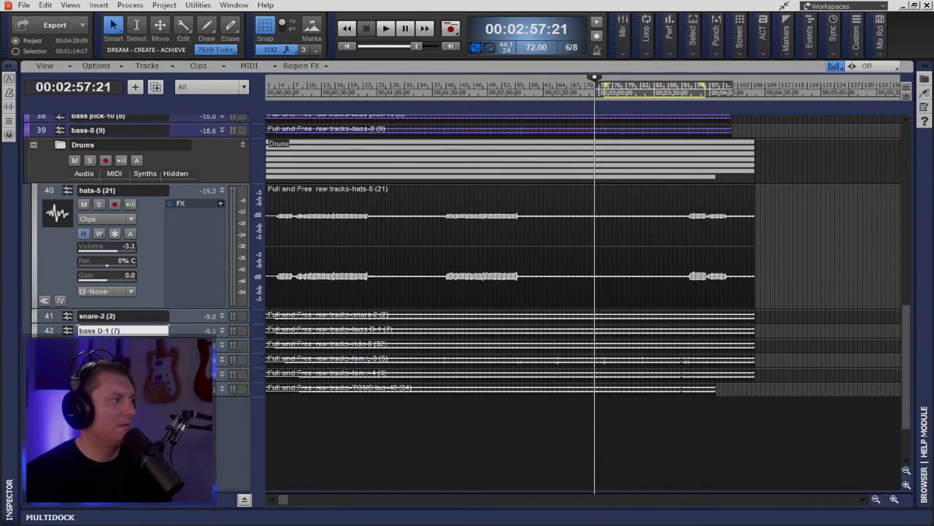
left_click_drag(210, 365, 211, 485)
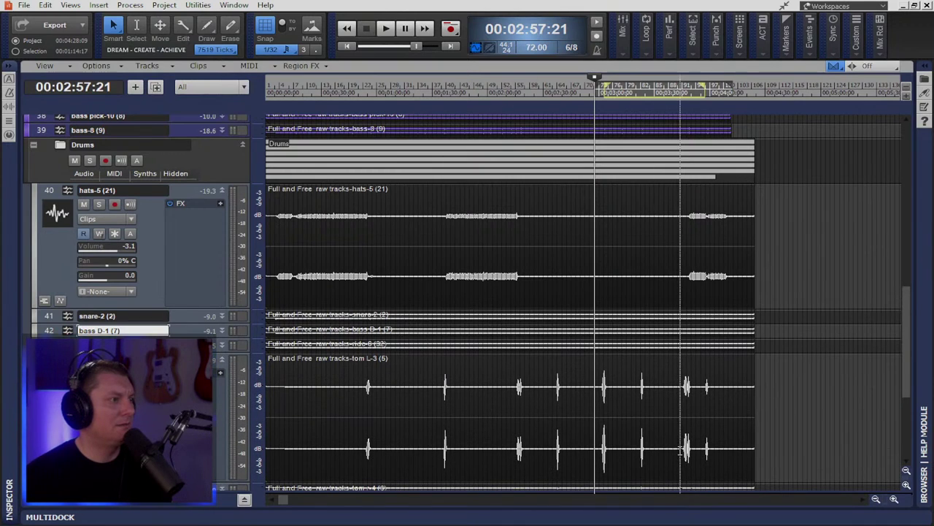
left_click_drag(680, 450, 707, 450)
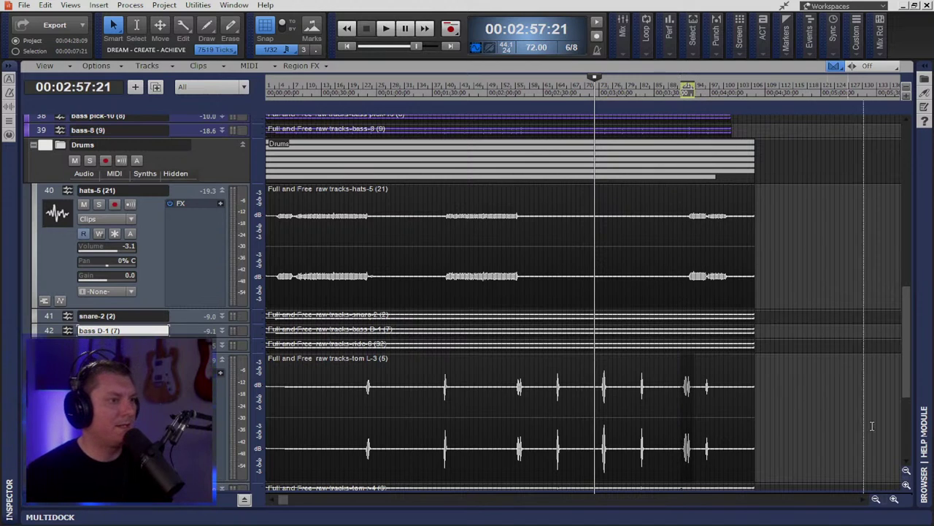
Step: In the EQ of tom L-3 (5), set the low band to 152 Hz at 2.5 dB and the hi-mid gain to 4.3 dB
key("alt+2")
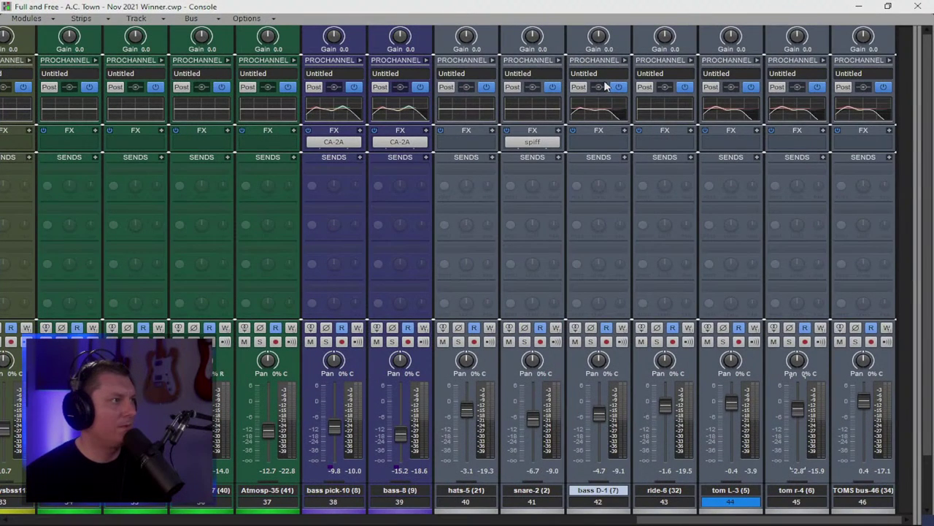
left_click(757, 59)
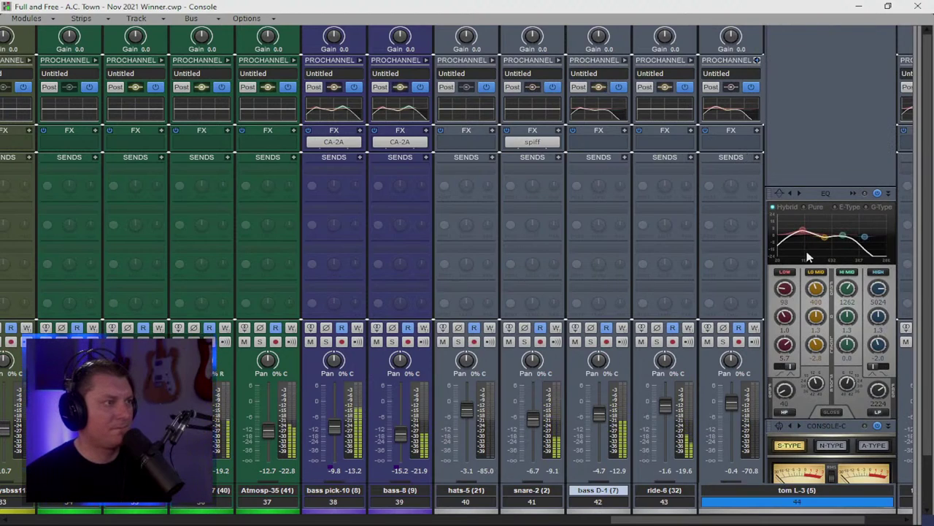
mouse_move(786, 348)
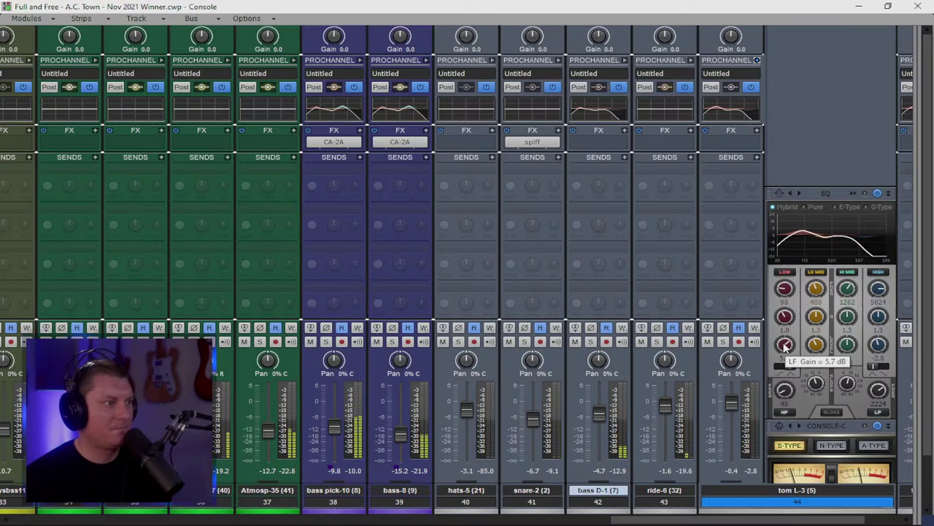
left_click_drag(786, 348, 787, 372)
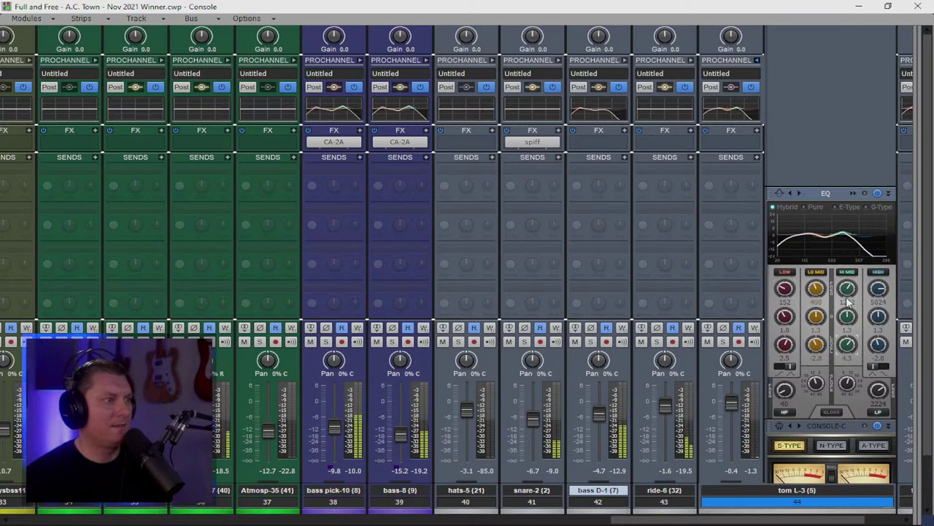
Step: Set tom L-3's hi-mid EQ band to 1773 Hz with a Q of 1.0 and its low-pass filter to 6963 Hz, and return to the Track view
left_click_drag(847, 288, 847, 281)
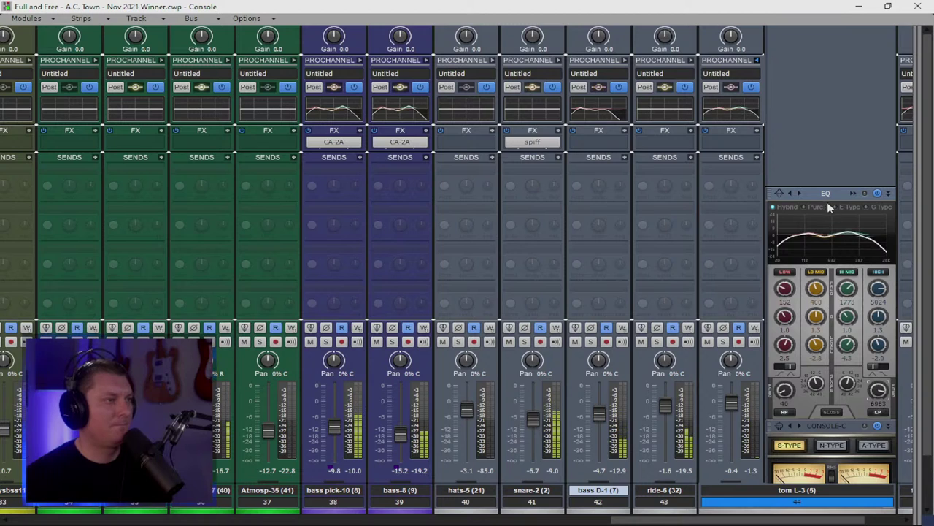
left_click(759, 60)
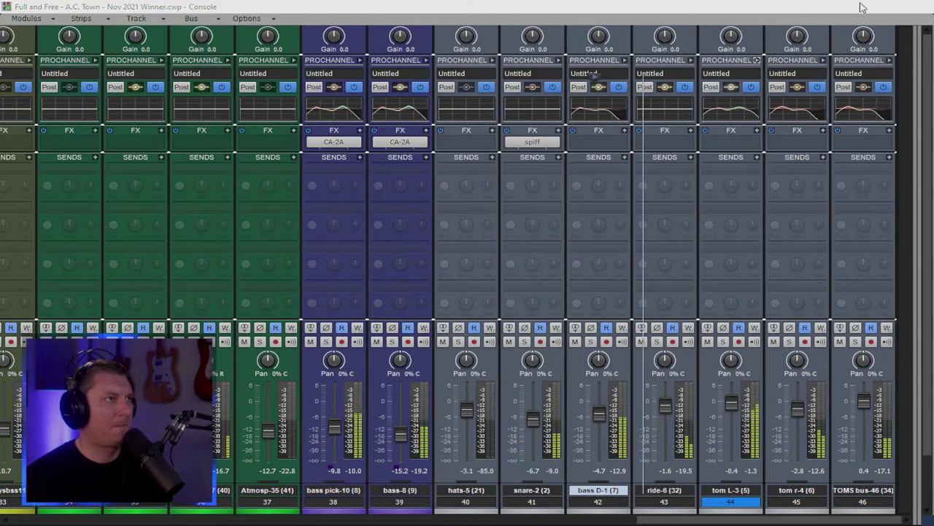
key("alt+1")
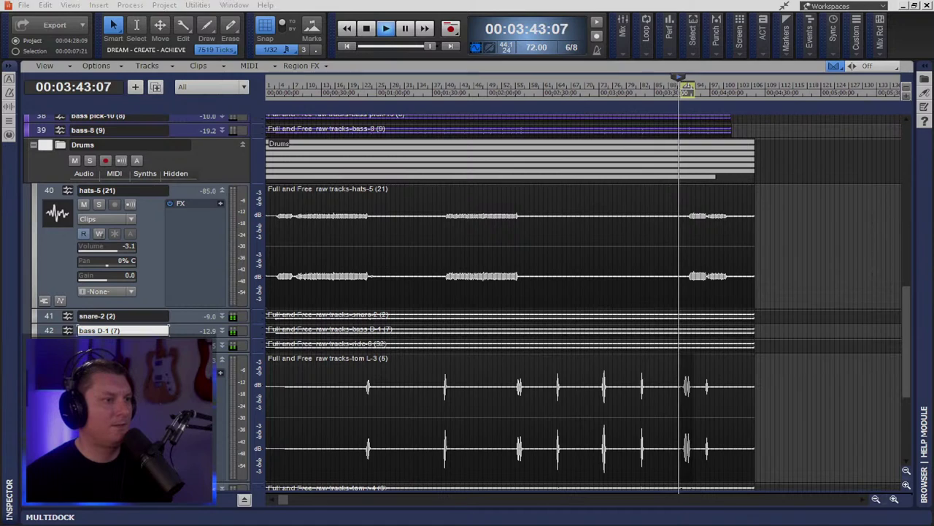
Step: In the Console, set the low EQ band of tom r-4 (6) to 101 Hz at 7.2 dB and collapse its ProChannel
key("alt+2")
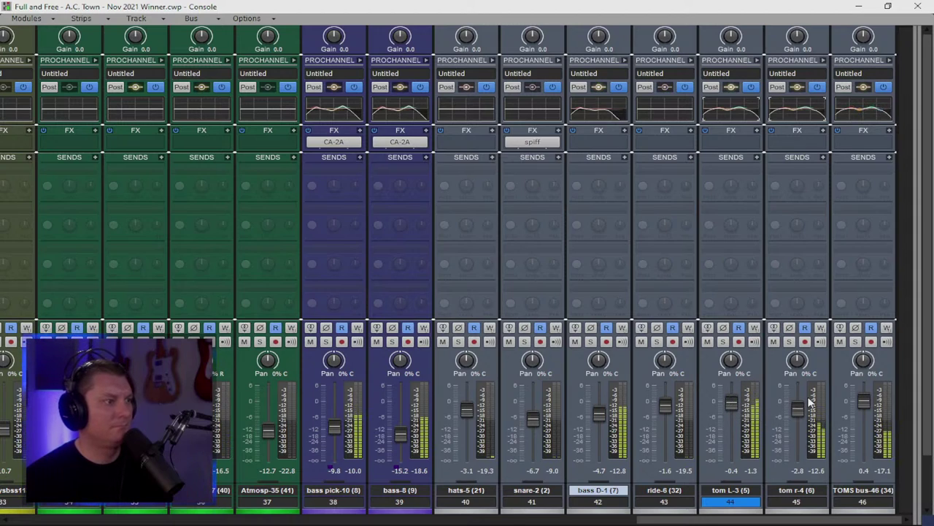
left_click(823, 61)
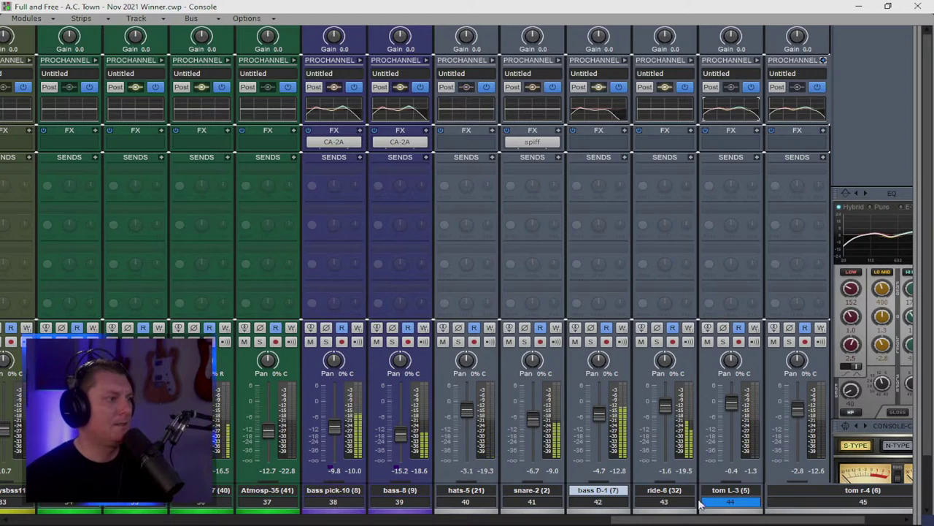
left_click_drag(719, 523, 756, 522)
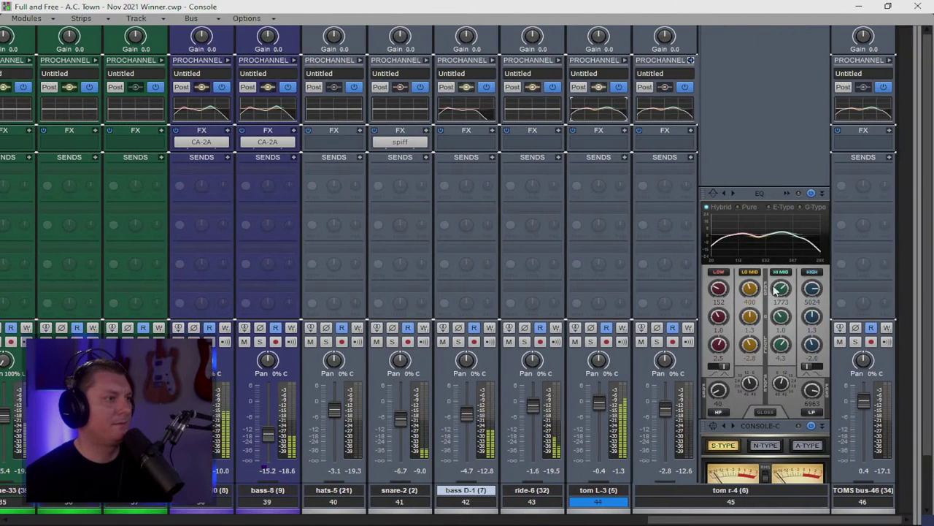
left_click_drag(718, 343, 718, 321)
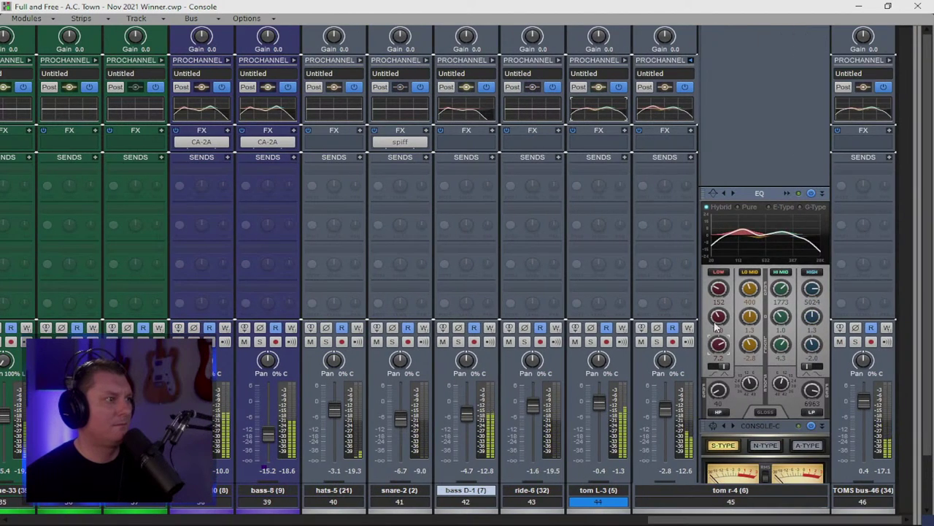
mouse_move(716, 290)
left_click_drag(718, 288, 719, 290)
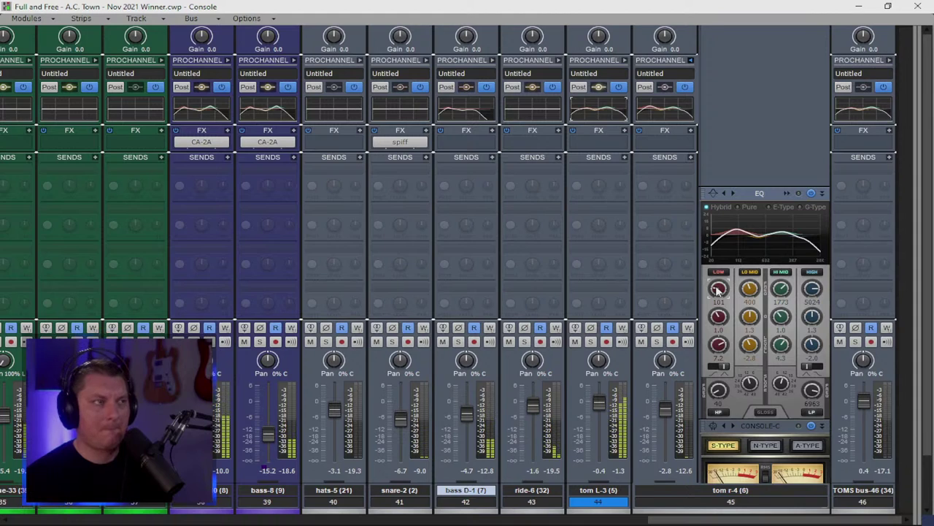
left_click(692, 61)
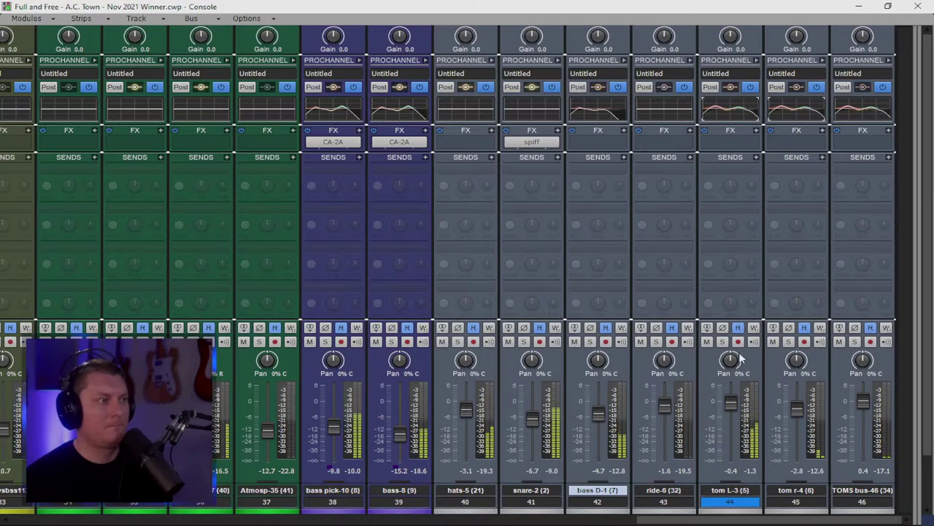
Step: Lower tom L-3 (5) to -3.2 dB, tom r-4 (6) to -4.0 dB and TOMS bus-46 (34) to -2.4 dB
left_click_drag(731, 399, 732, 407)
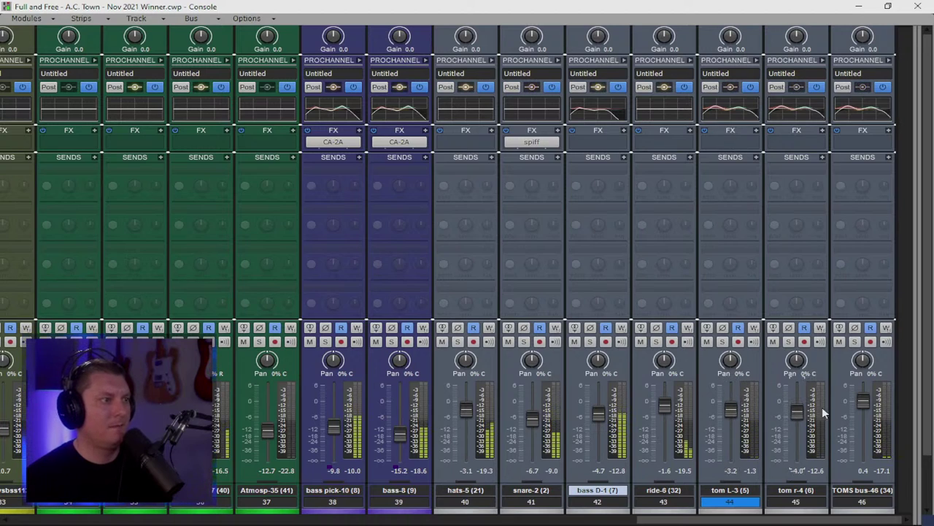
scroll(857, 391, "down", 3)
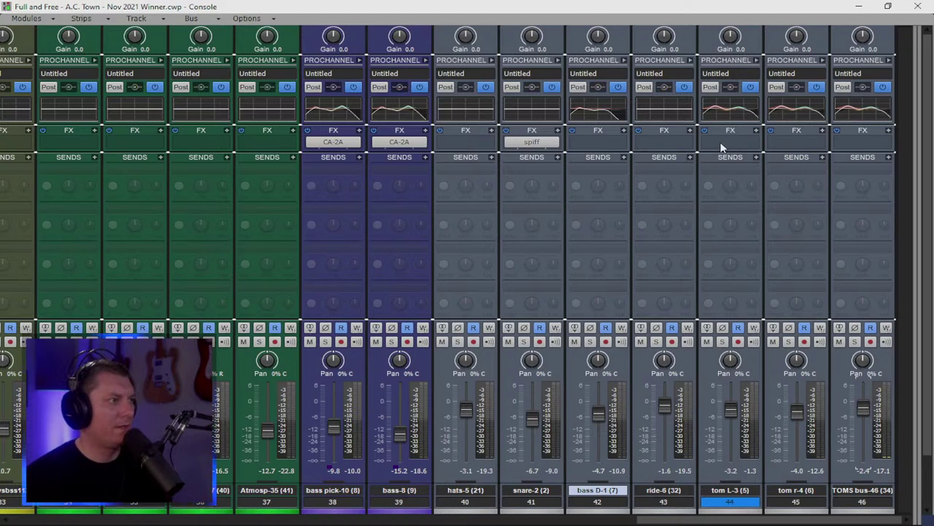
Step: Insert the spiff plug-in on tom L-3 (5), load its drum preset Tom small and close the plug-in window
left_click(756, 131)
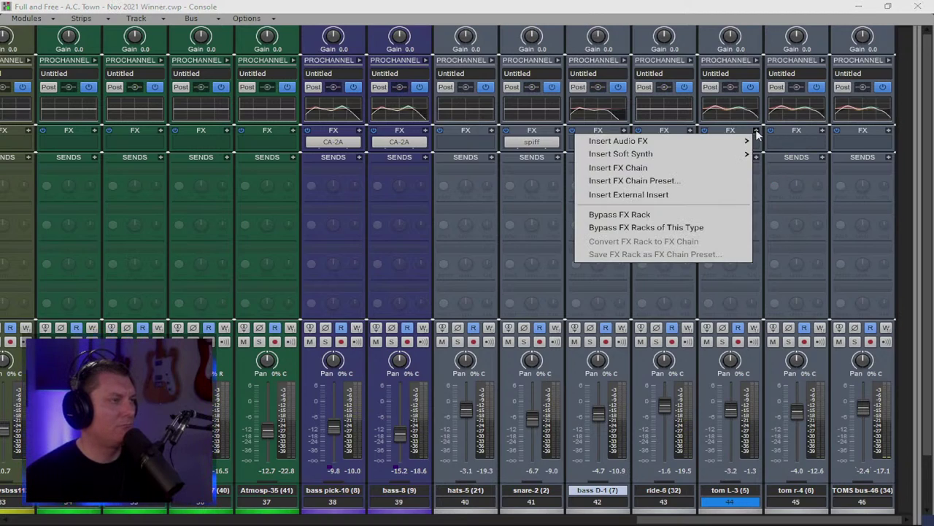
mouse_move(715, 141)
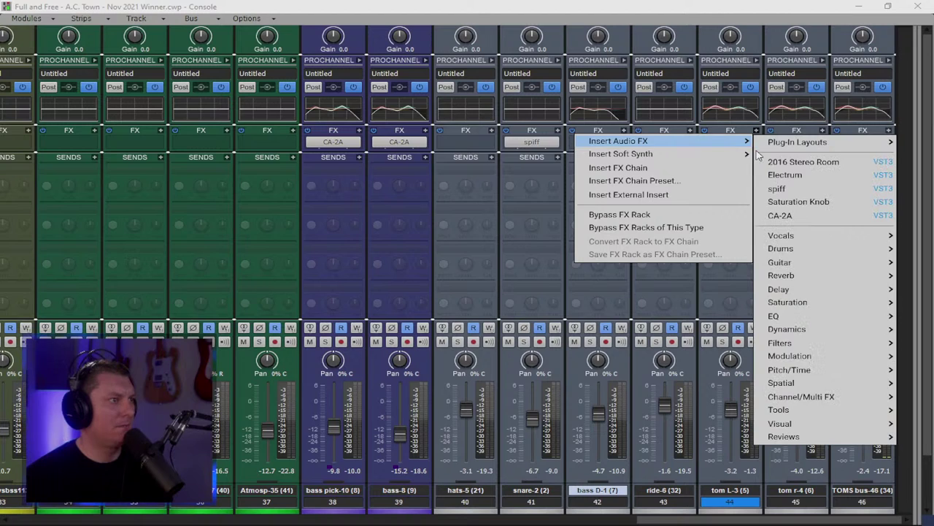
left_click(790, 189)
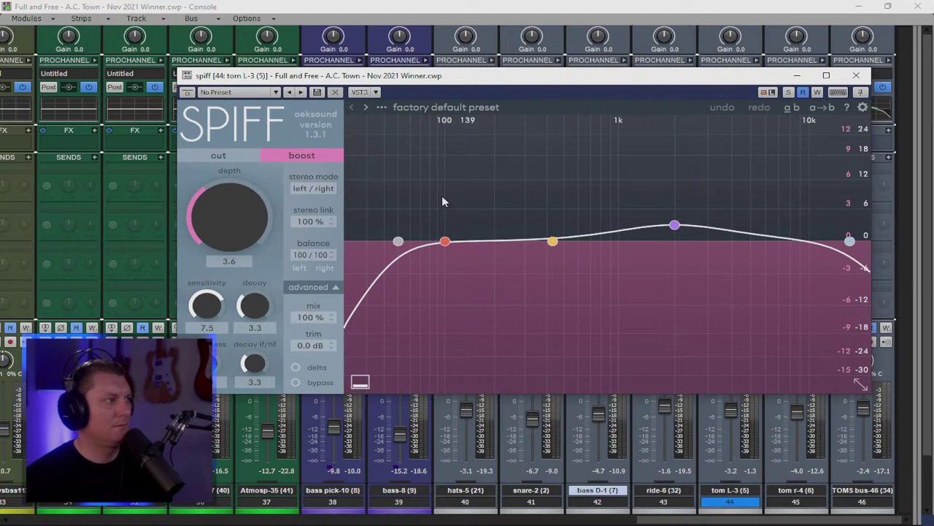
left_click(409, 107)
mouse_move(376, 275)
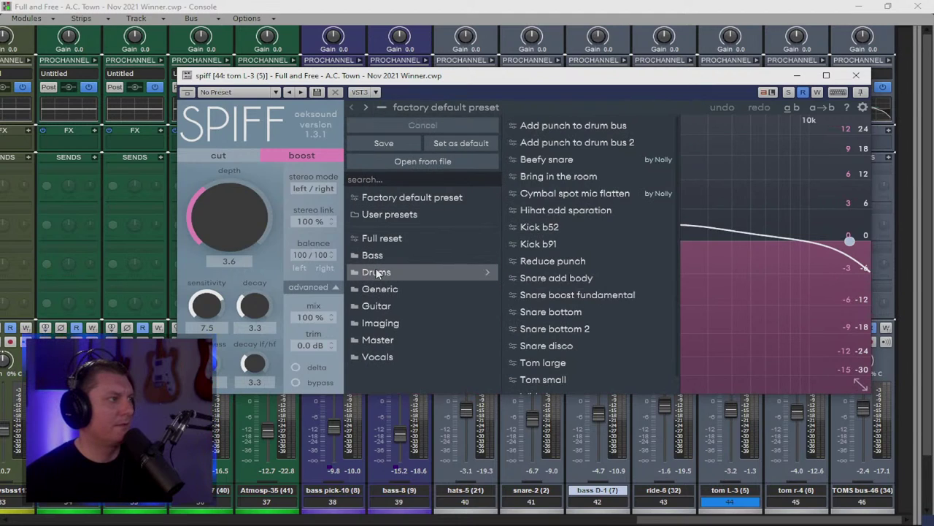
left_click(553, 378)
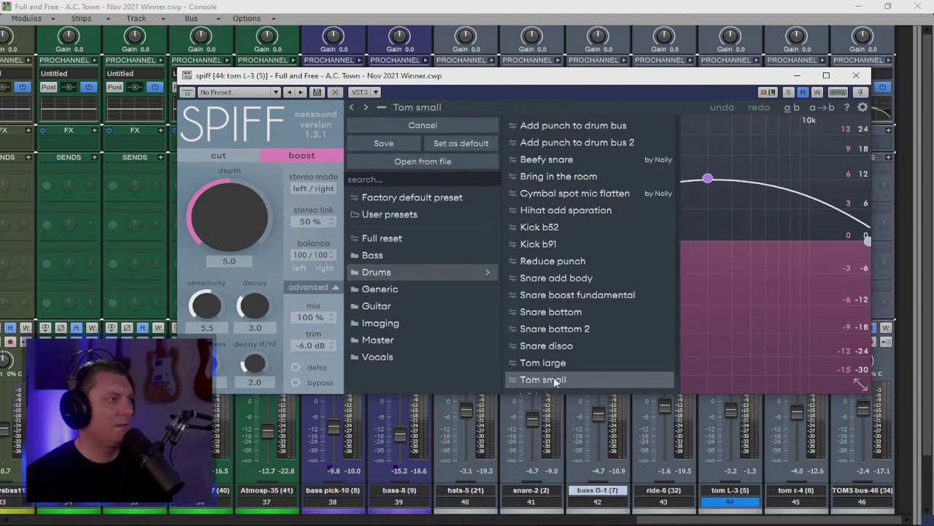
left_click(855, 76)
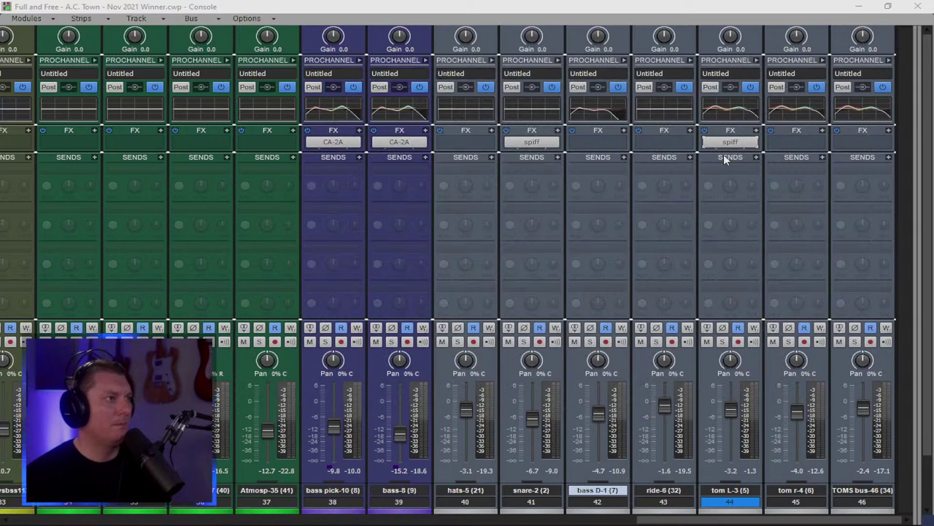
Step: Play the passage and copy the spiff plug-in from tom L-3 (5) to tom r-4 (6) and TOMS bus-46 (34)
key("space")
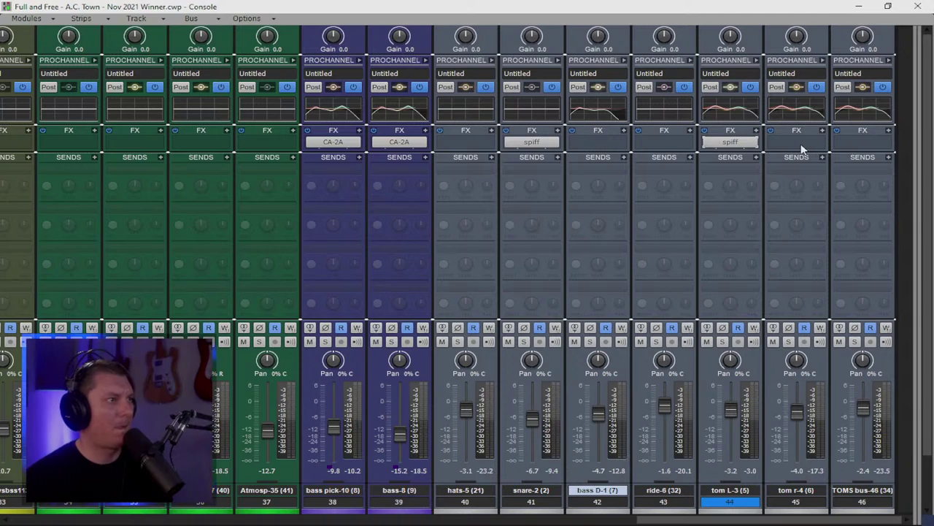
left_click_drag(805, 150, 858, 152)
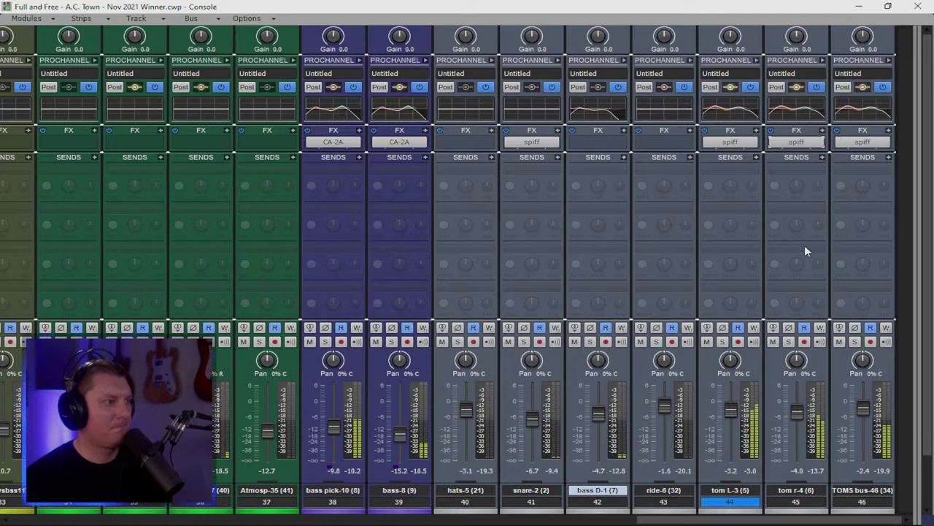
Step: Check and remove spiff on tom r-4 (6), and lower tom L-3 (5) to -6.2 dB and TOMS bus-46 (34) to -4.5 dB
double_click(799, 143)
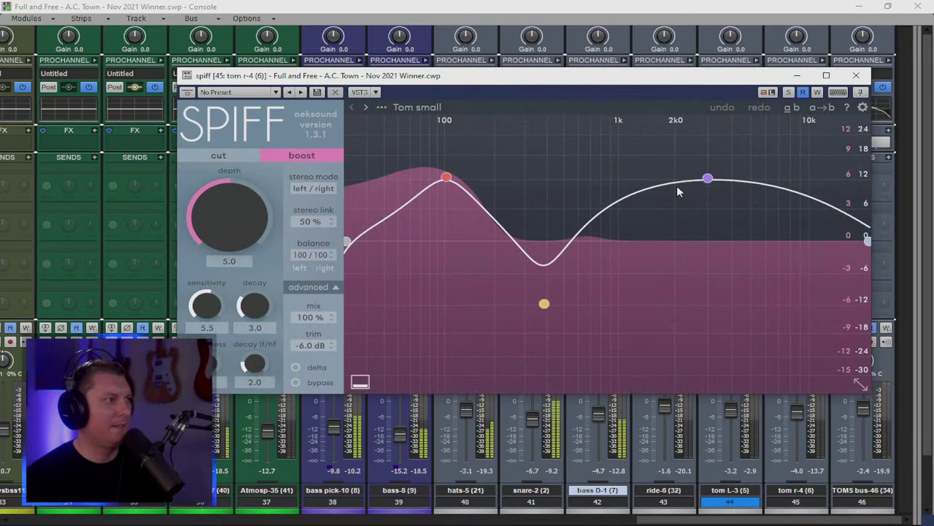
left_click(856, 75)
right_click(795, 150)
left_click(698, 156)
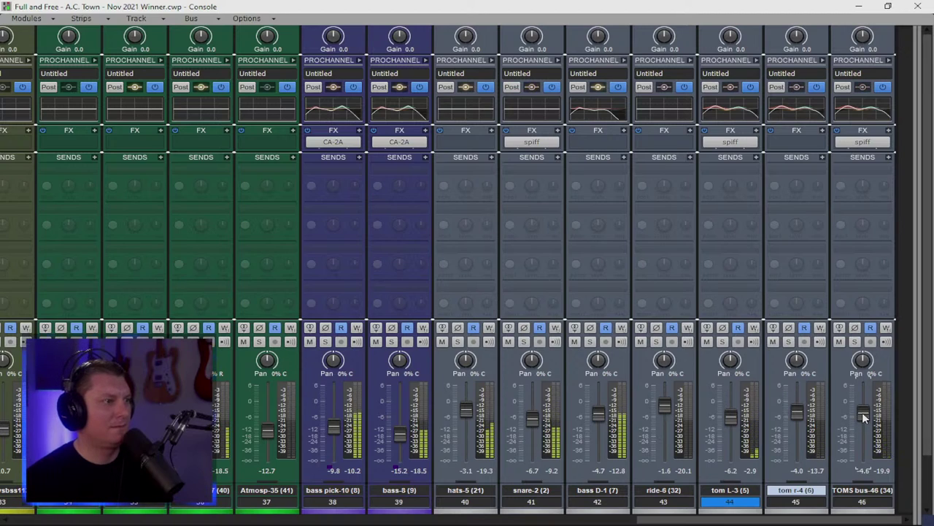
Step: Solo tom r-4 (6) and insert the Boz DOG module ahead of the EQ in its ProChannel
left_click(789, 343)
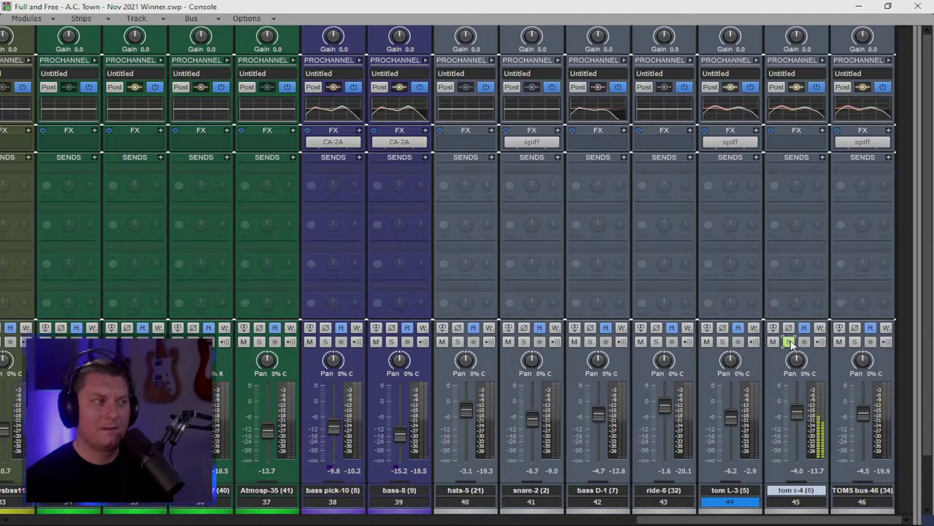
left_click(822, 60)
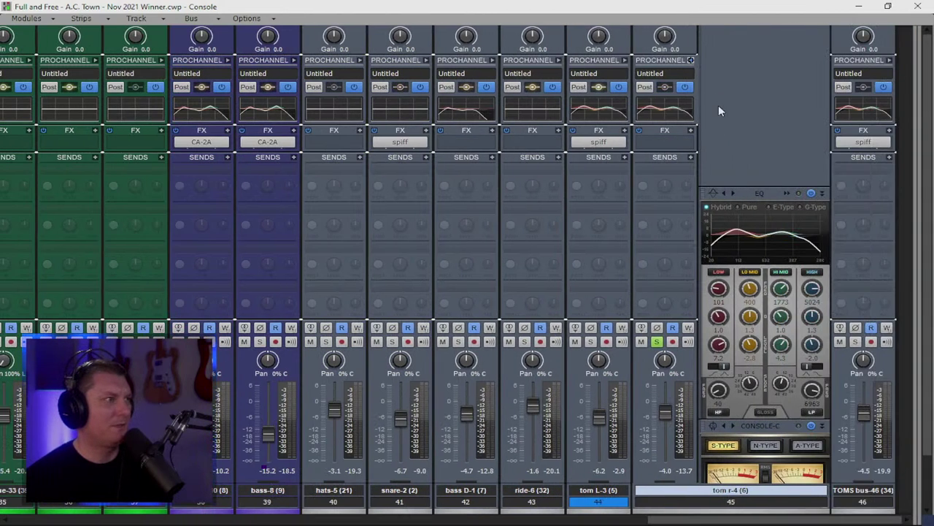
right_click(719, 109)
mouse_move(723, 116)
left_click(690, 60)
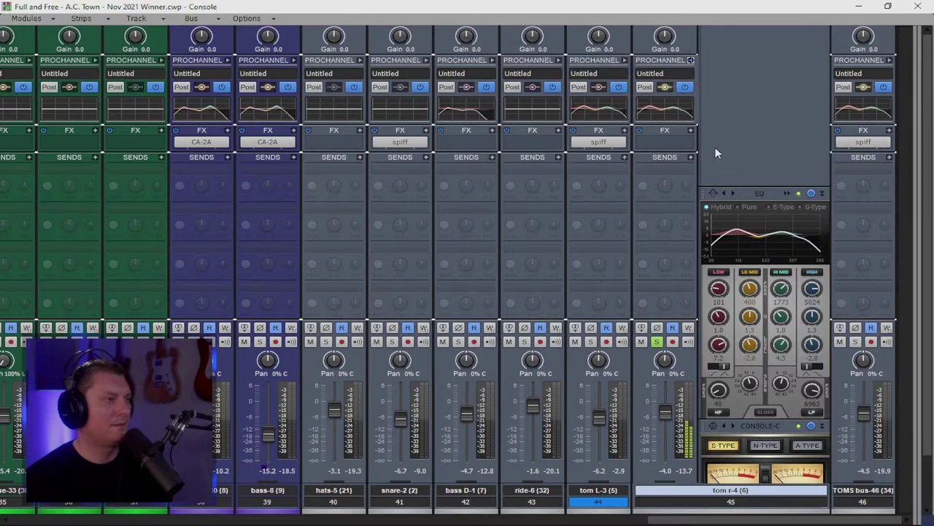
left_click_drag(764, 411, 760, 111)
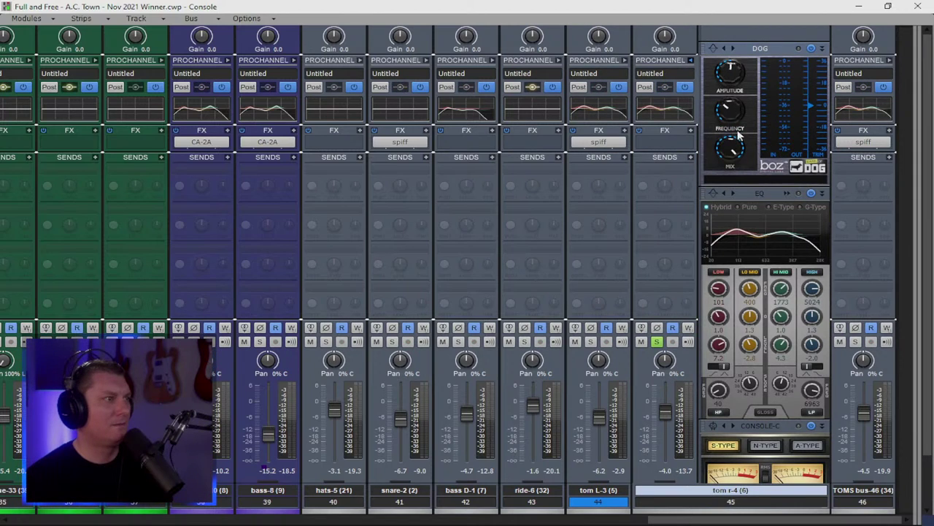
Step: Raise the DOG frequency on tom r-4 (6) with 7.7 dB amplitude, then lower the track to -8.6 dB and unsolo it
mouse_move(728, 88)
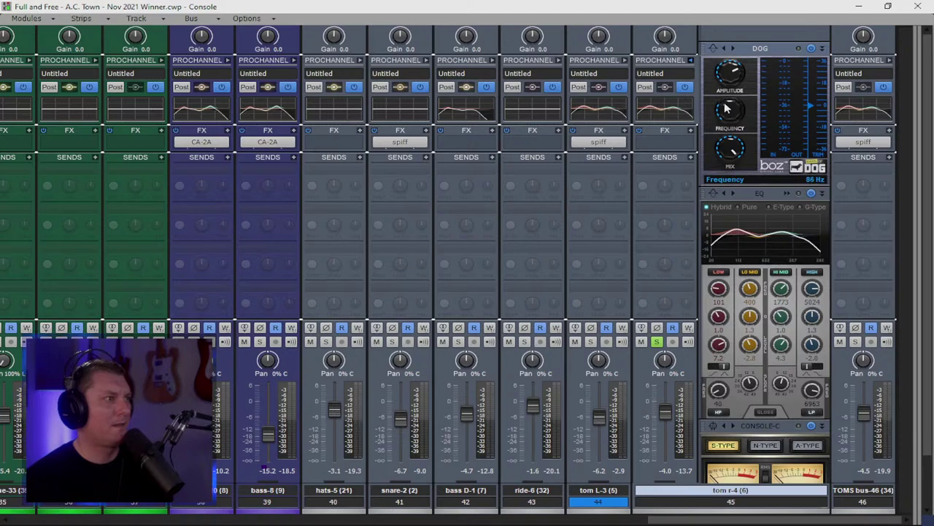
left_click_drag(725, 104, 729, 92)
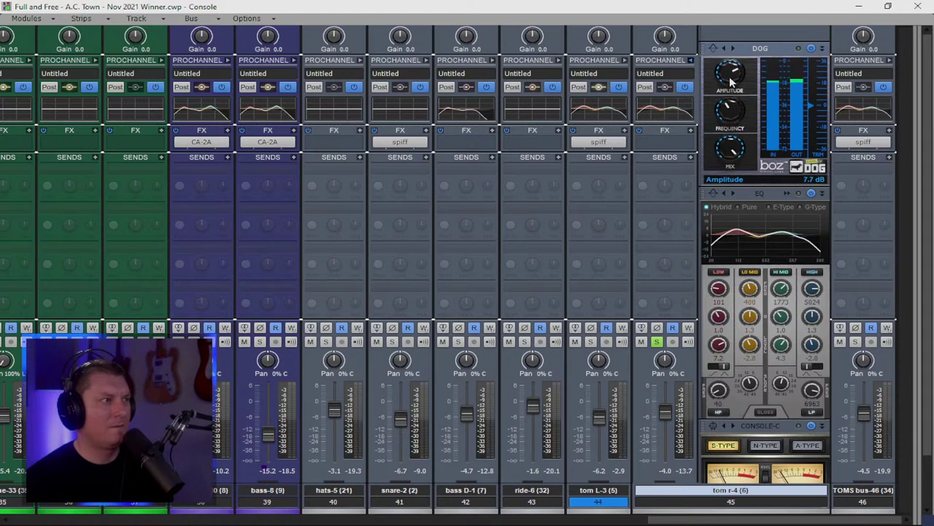
left_click(691, 60)
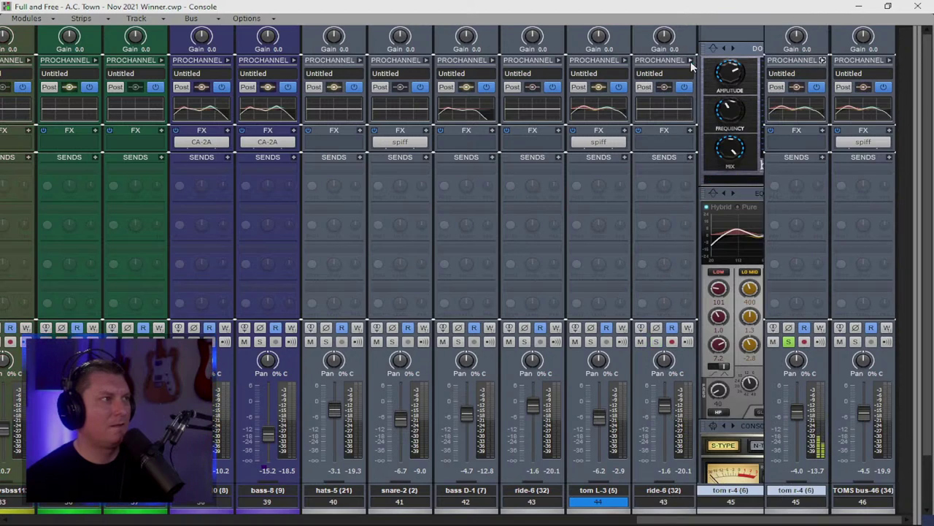
left_click_drag(797, 412, 797, 418)
left_click(788, 341)
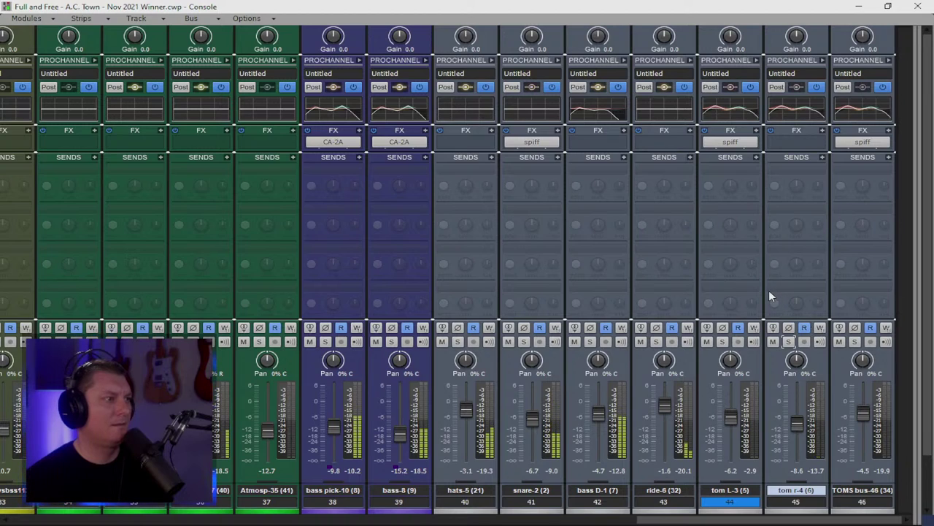
Step: Insert the Boz DOG module in tom L-3 (5)'s ProChannel, raise its frequency and amplitude, and collapse the ProChannel
left_click(756, 60)
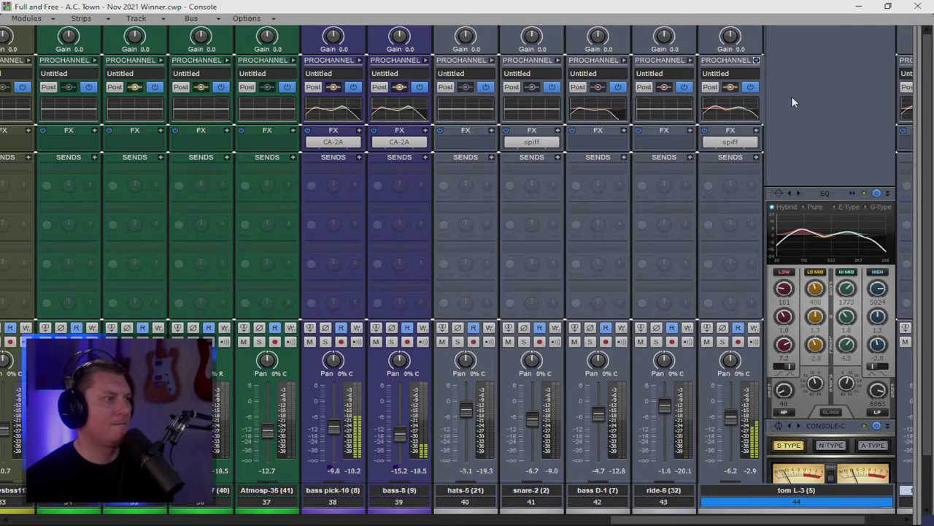
right_click(804, 88)
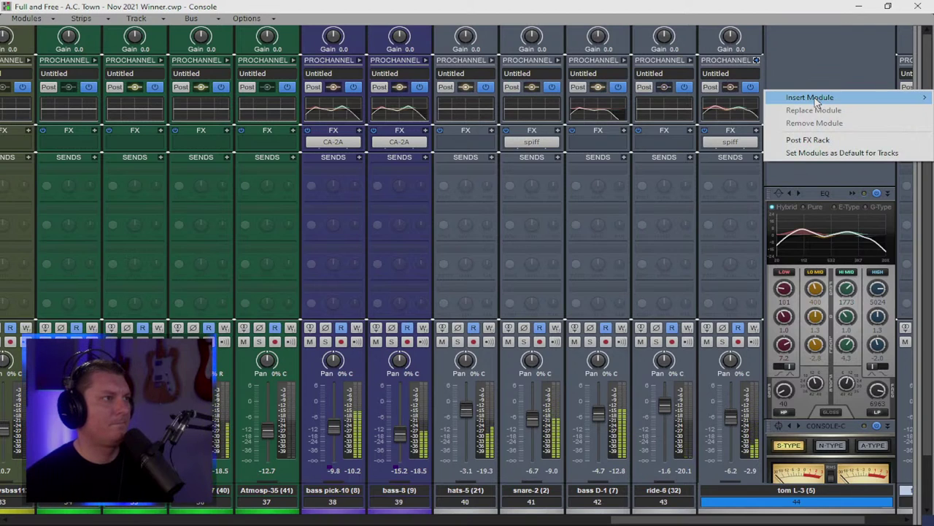
mouse_move(807, 97)
left_click(699, 69)
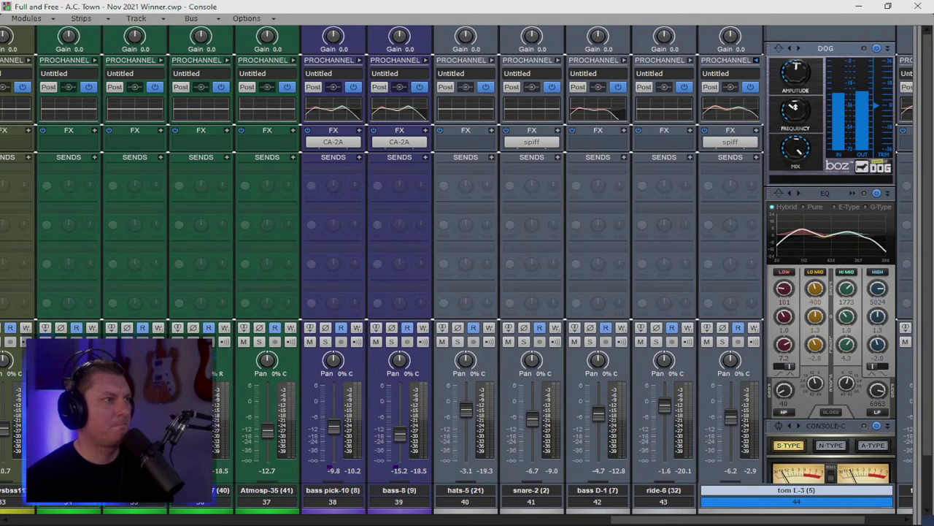
mouse_move(792, 83)
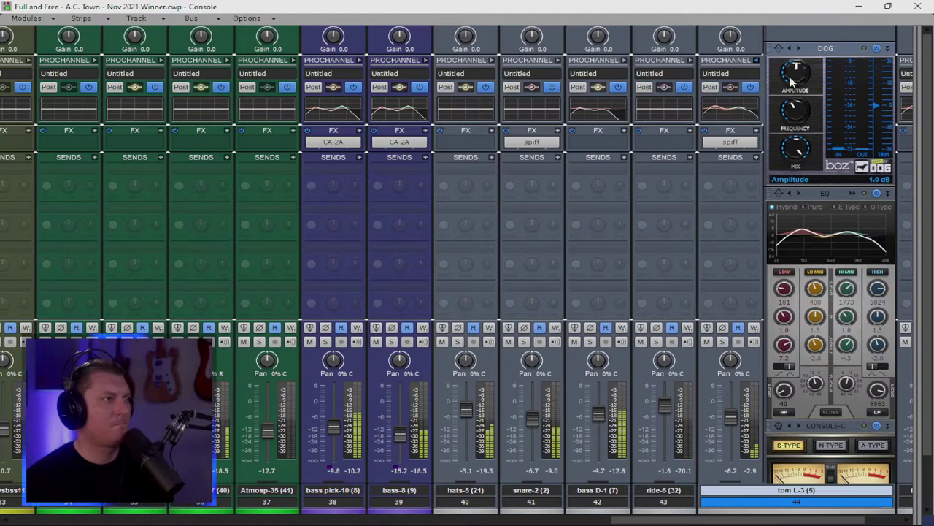
left_click_drag(792, 82, 782, 74)
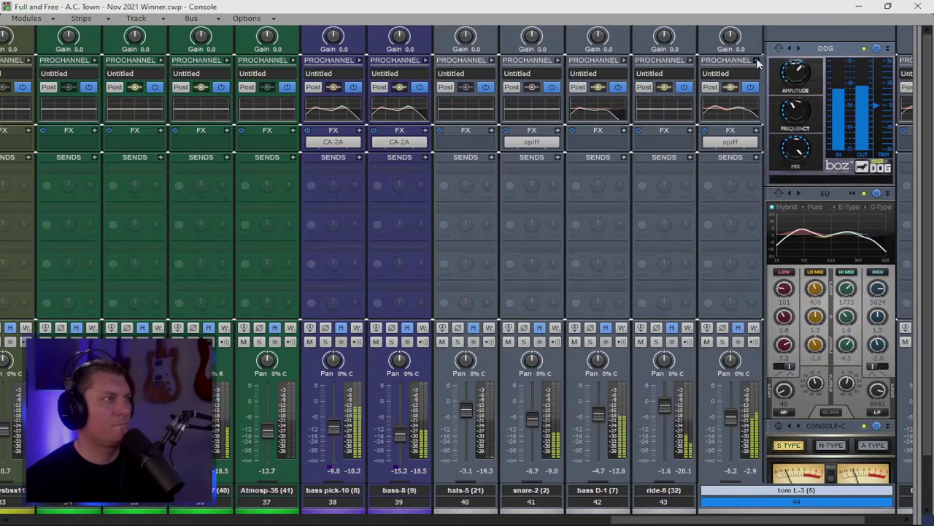
left_click(756, 60)
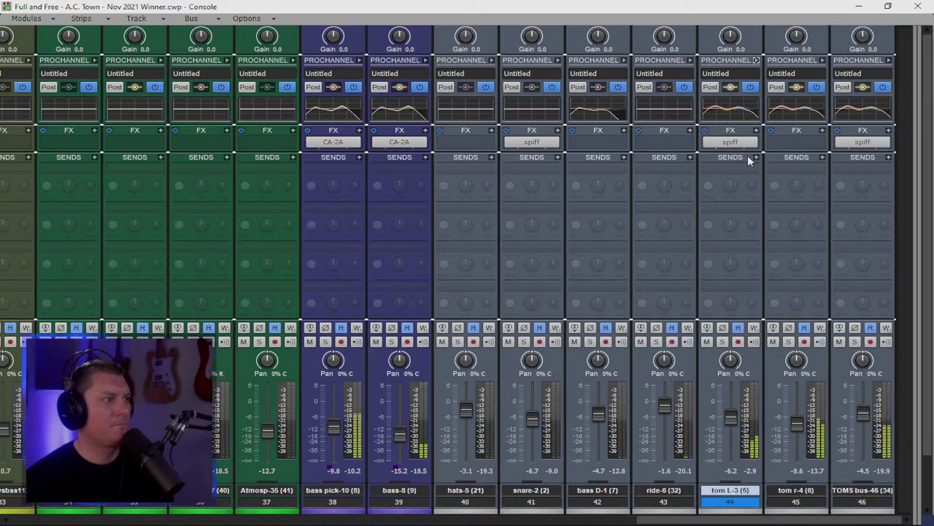
Step: Lower tom L-3 (5) to -8.2 dB, tom r-4 (6) to -9.9 dB and TOMS bus-46 (34) to -6.8 dB, and expand the bus's ProChannel
left_click_drag(730, 410, 734, 415)
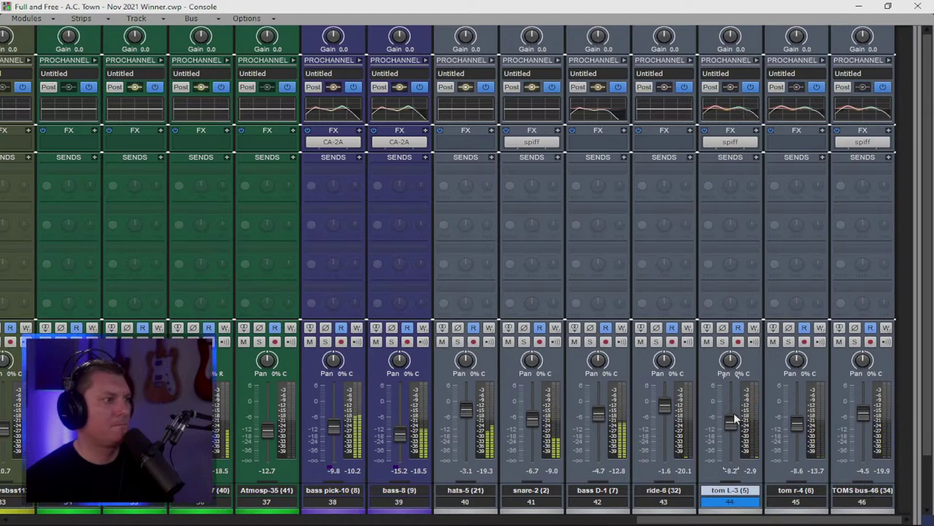
left_click_drag(794, 423, 796, 425)
left_click_drag(861, 413, 862, 417)
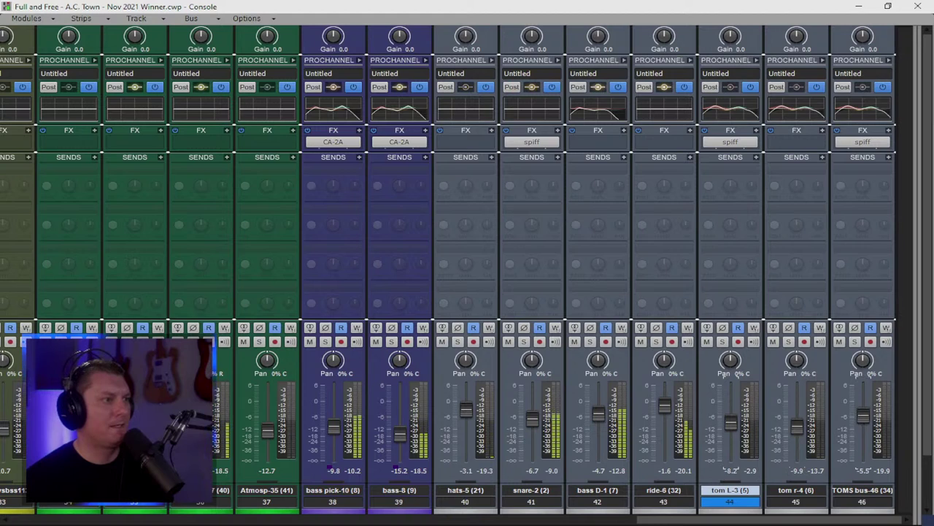
left_click(888, 61)
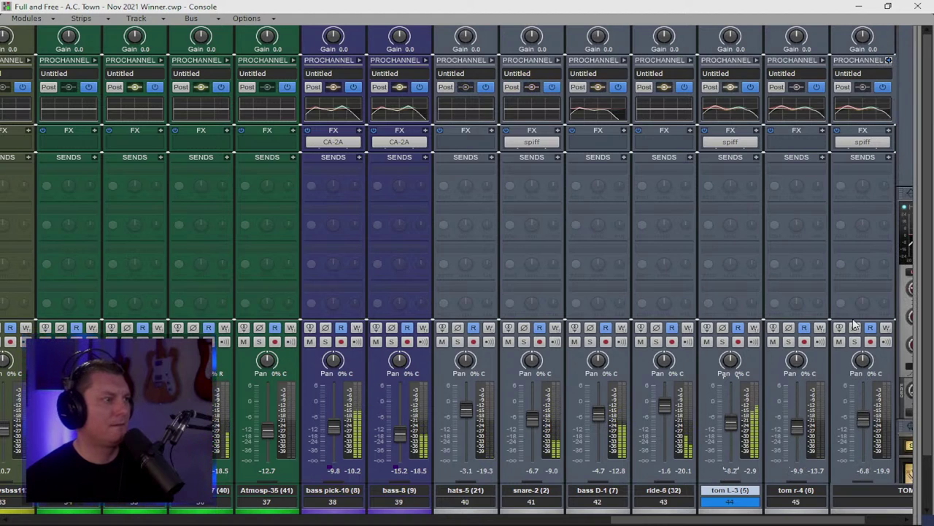
Step: Insert the Boz DOG module in TOMS bus-46 (34)'s ProChannel and move it ahead of the EQ
left_click_drag(776, 517, 902, 519)
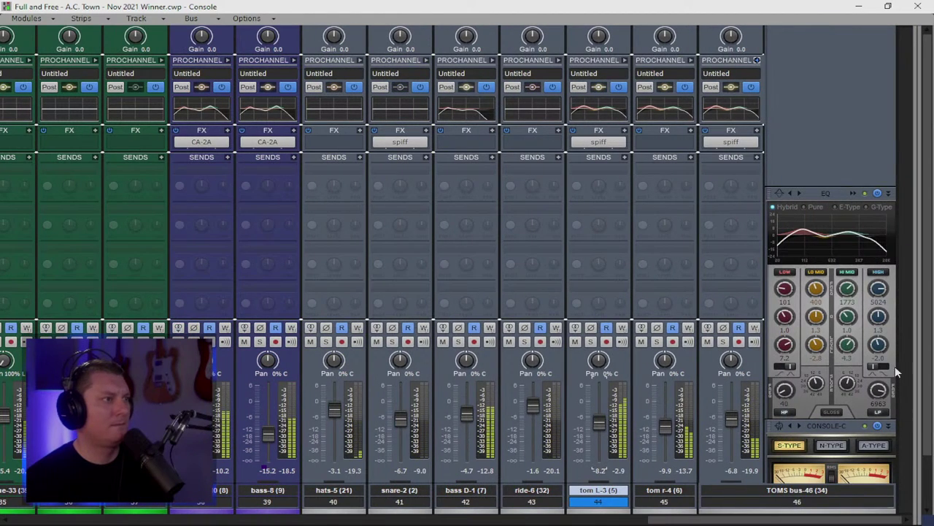
right_click(797, 88)
mouse_move(813, 100)
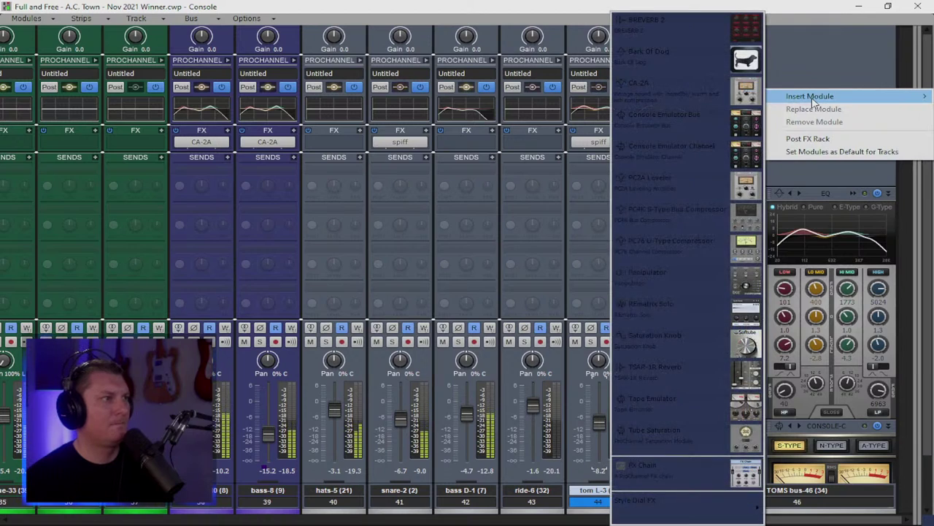
left_click(740, 62)
scroll(825, 350, "down", 4)
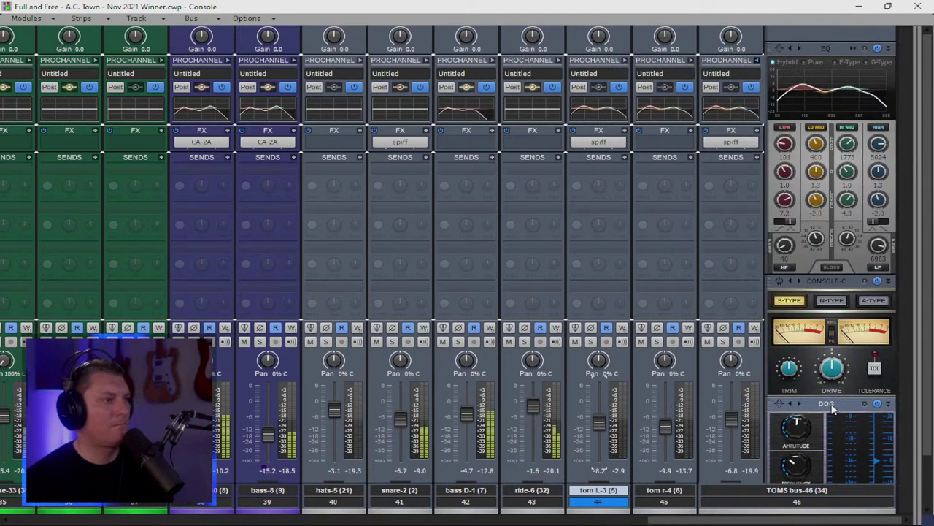
left_click_drag(828, 403, 822, 119)
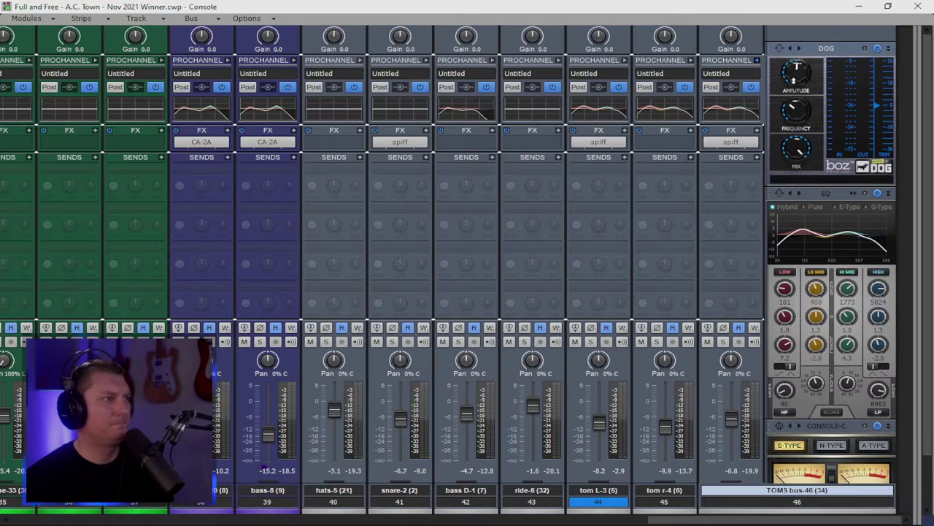
Step: Raise the DOG amplitude on TOMS bus-46 (34), set its frequency to 121 Hz, and collapse the ProChannel
mouse_move(798, 117)
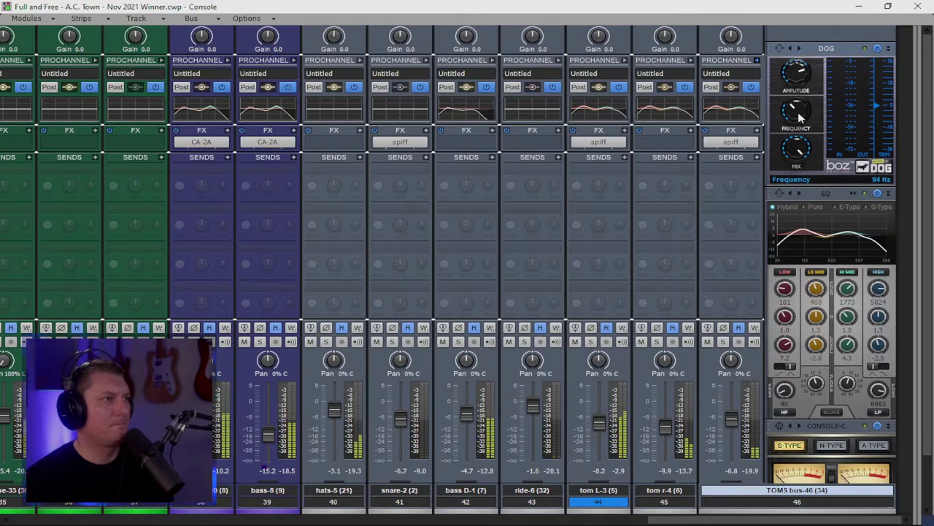
left_click_drag(798, 117, 797, 110)
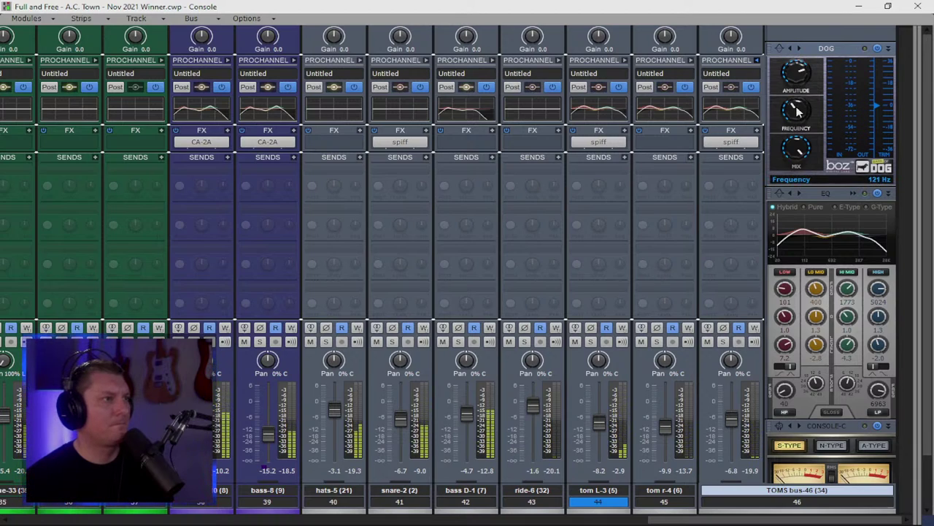
left_click(757, 60)
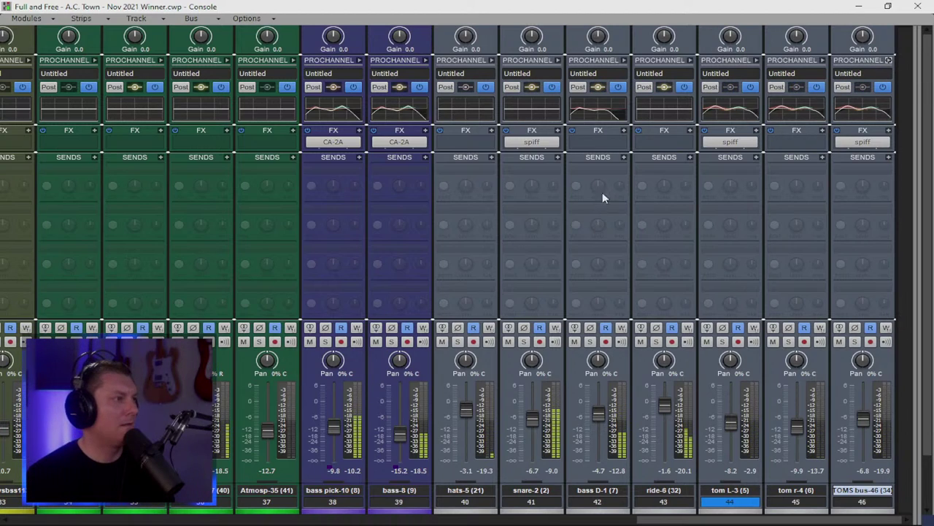
Step: Set bass D-1 (7)'s EQ high-pass to 56 Hz and low-band gain to 4.7 dB, and collapse the ProChannel after playing the mix
left_click(624, 61)
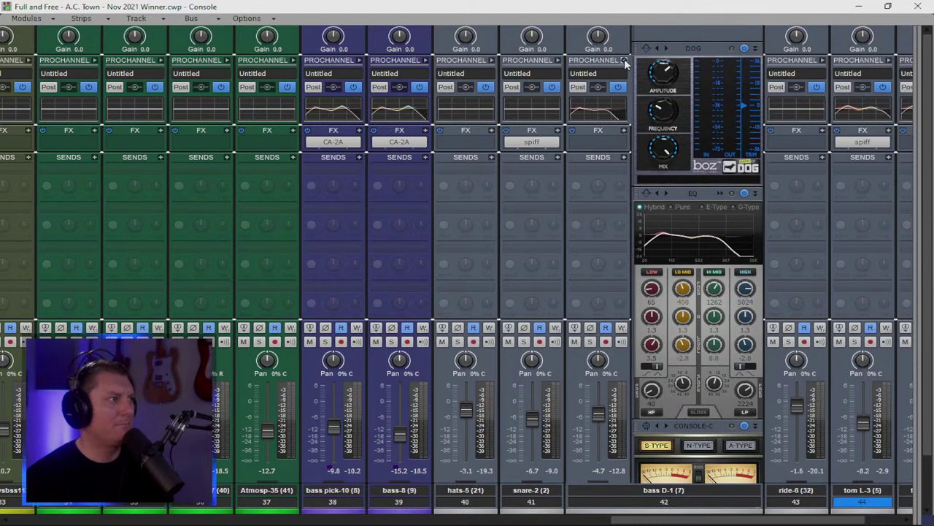
mouse_move(663, 109)
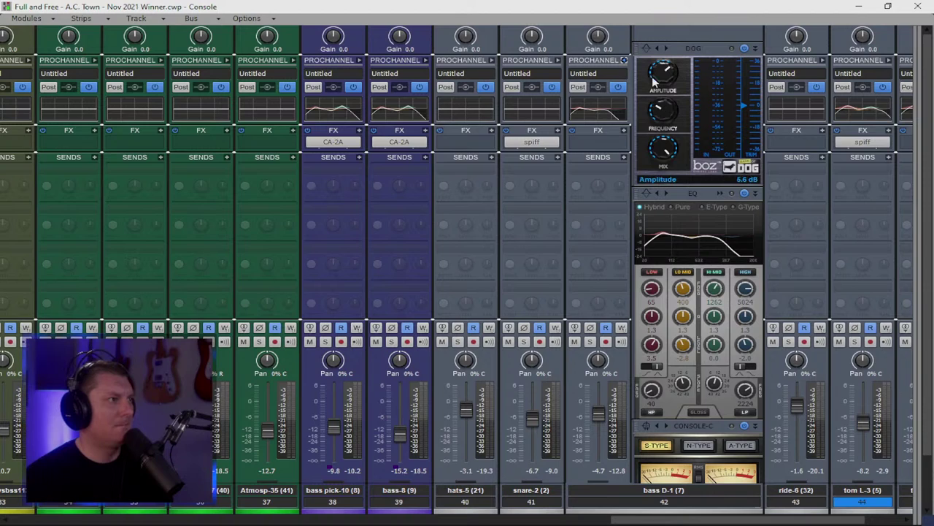
left_click(625, 62)
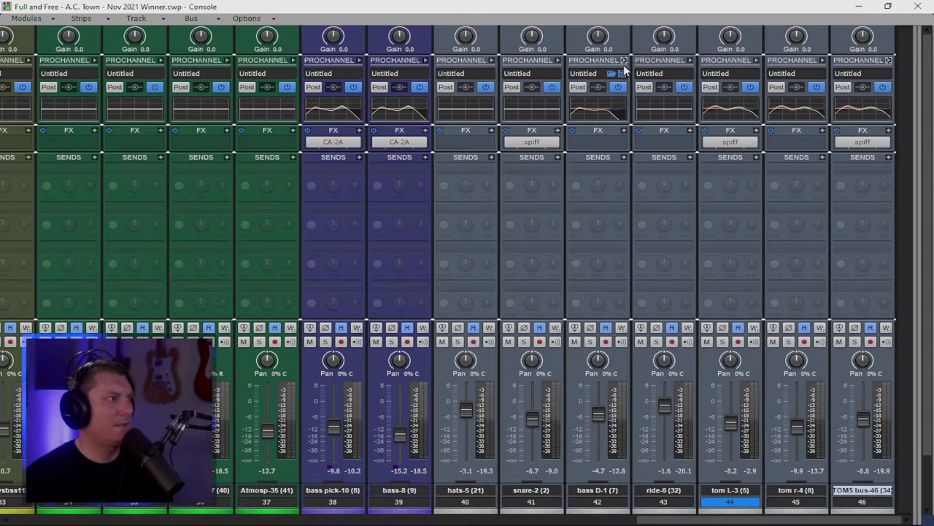
left_click(625, 62)
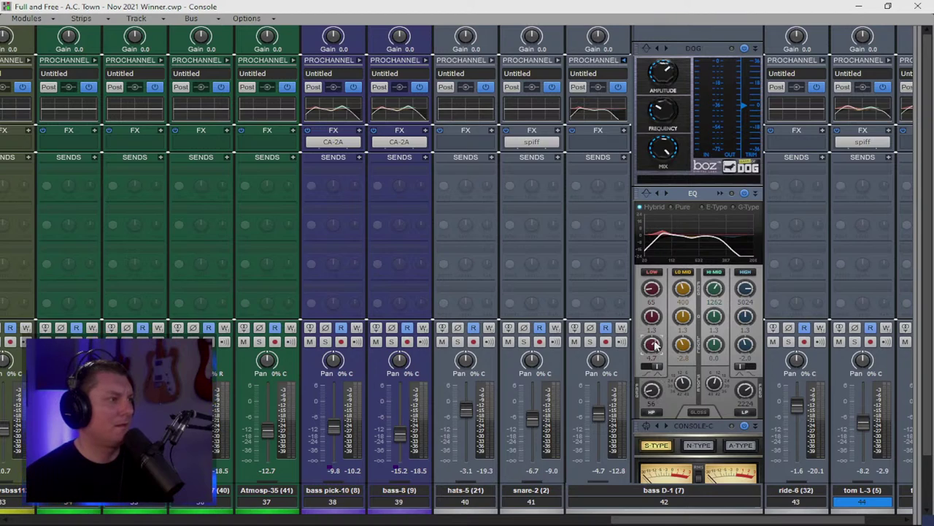
key("space")
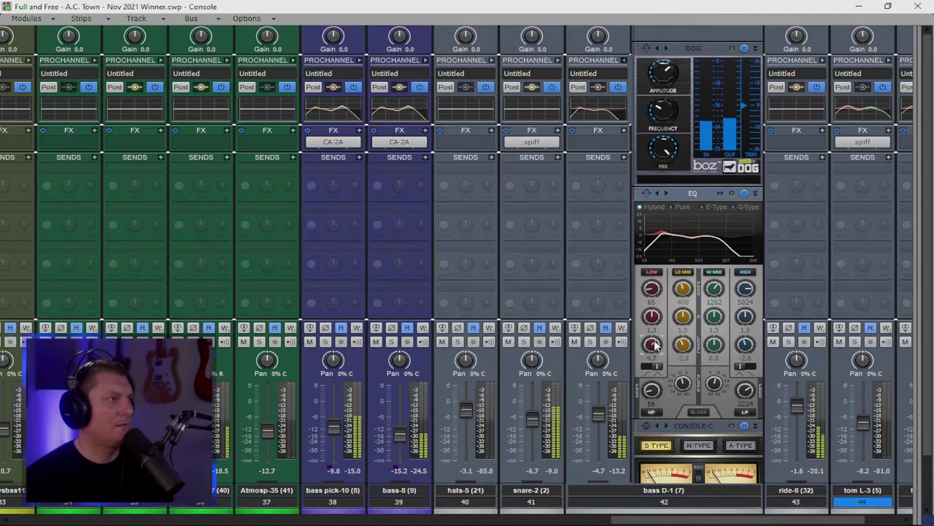
left_click(623, 61)
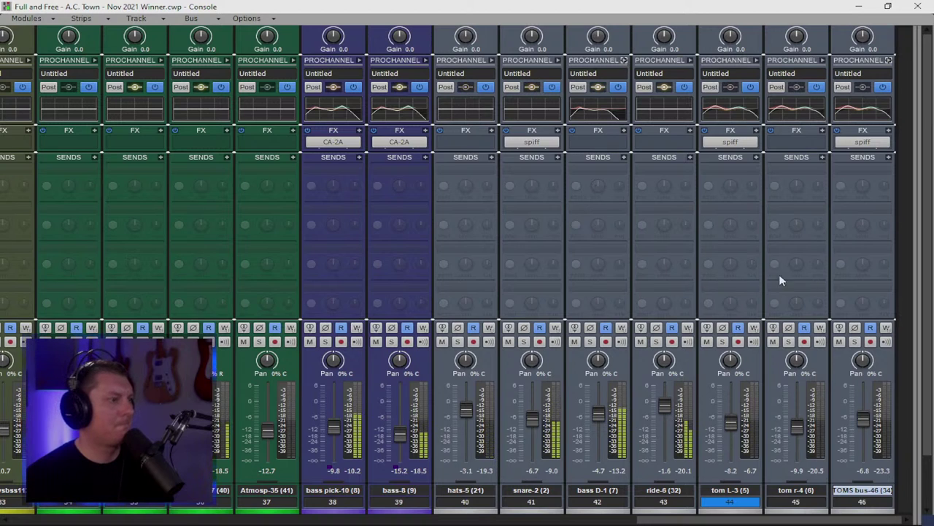
Step: Raise bass pick-10 (8) to -9.1 dB, bass-8 (9) to -13.8 dB and hats-5 (21) to -2.1 dB
left_click(858, 6)
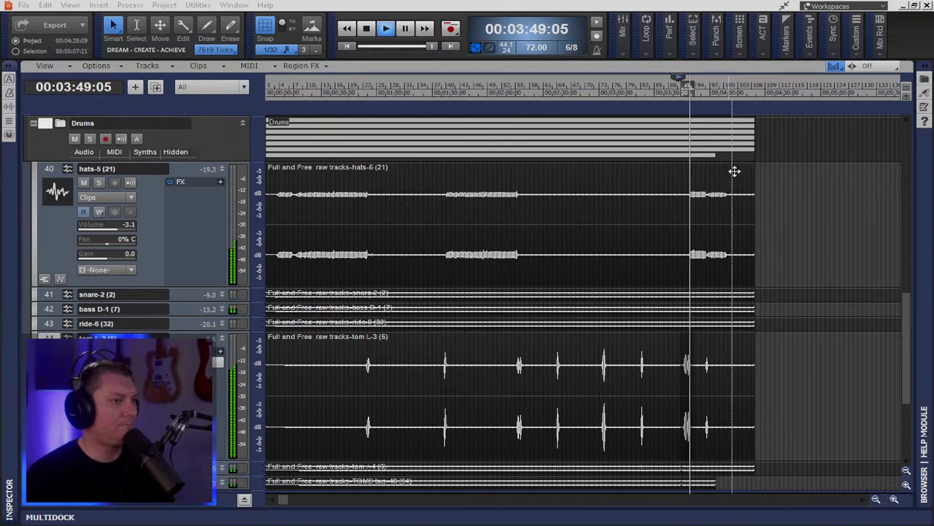
key("alt+2")
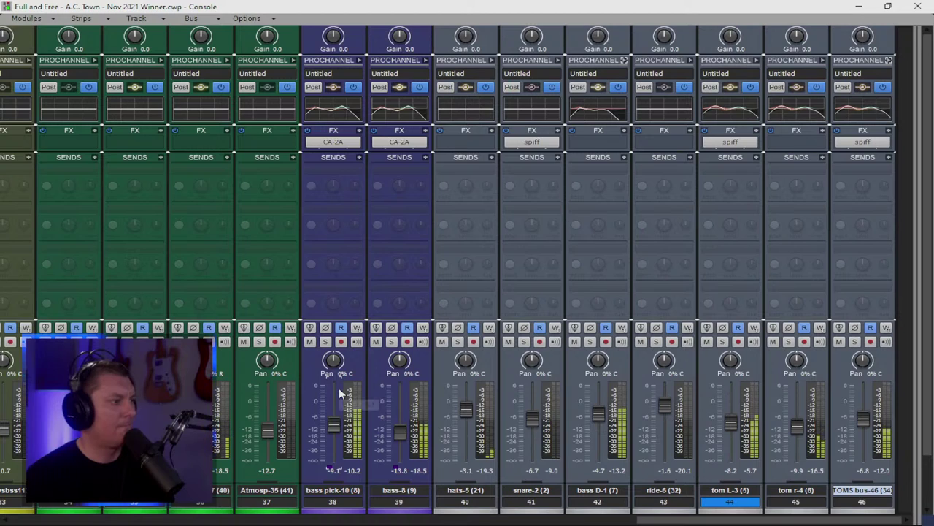
mouse_move(340, 395)
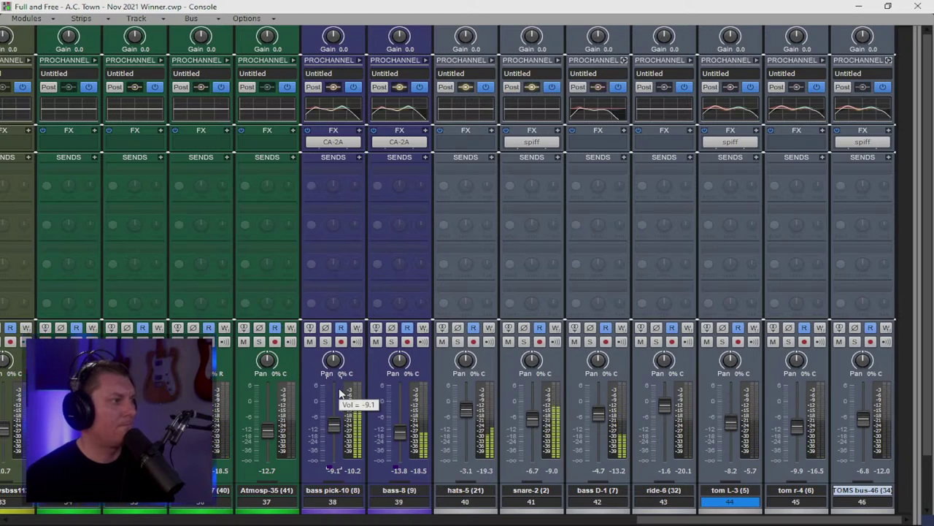
mouse_move(466, 416)
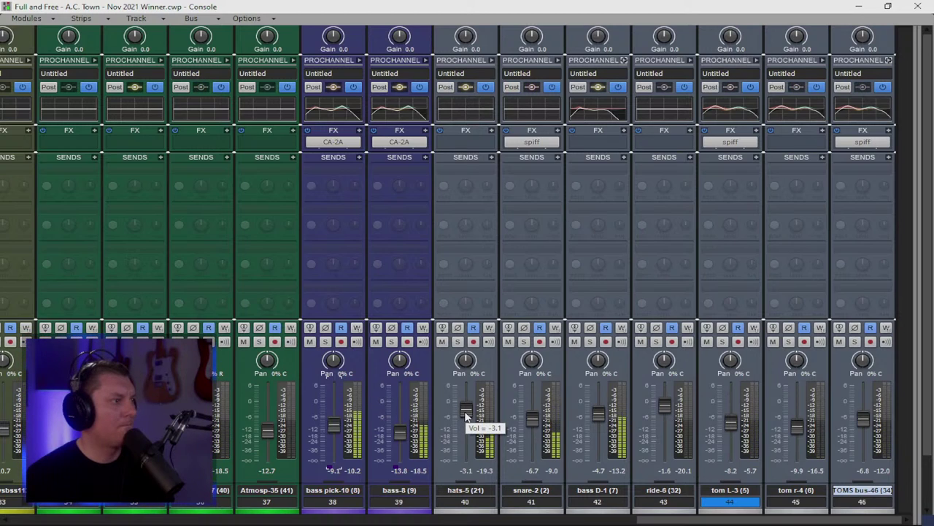
scroll(466, 416, "up", 1)
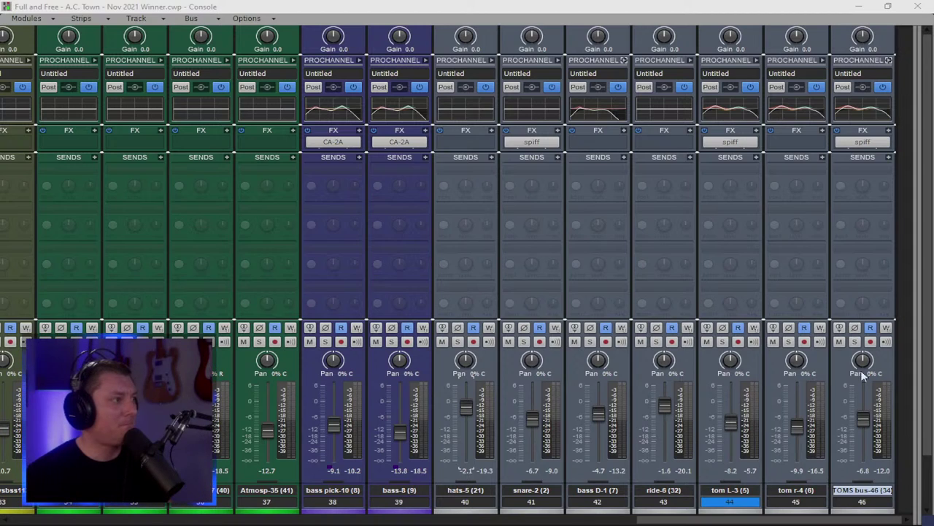
Step: Look through the track strips and widen the console's bus section to show the Mix (all), Drums, Guitars and reverb buses
left_click_drag(694, 521, 566, 518)
scroll(657, 475, "left", 4)
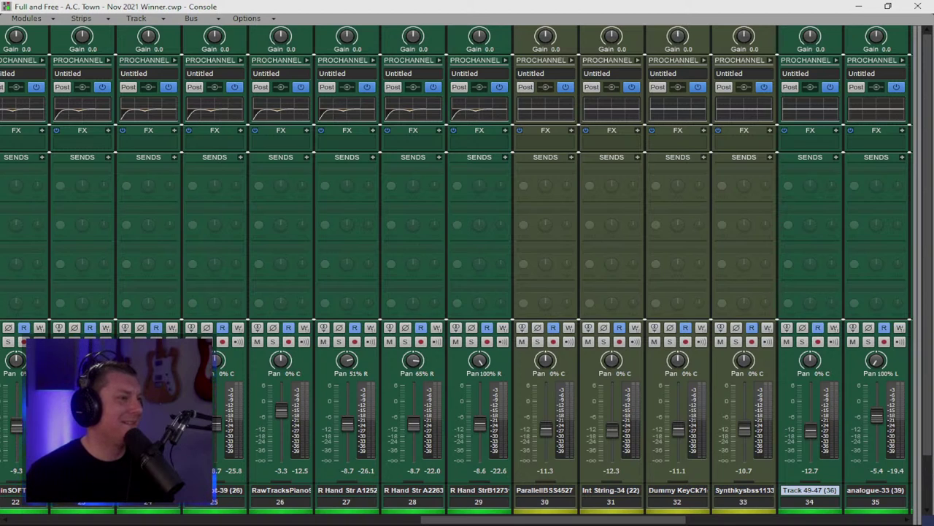
left_click_drag(913, 243, 629, 256)
left_click_drag(901, 271, 912, 271)
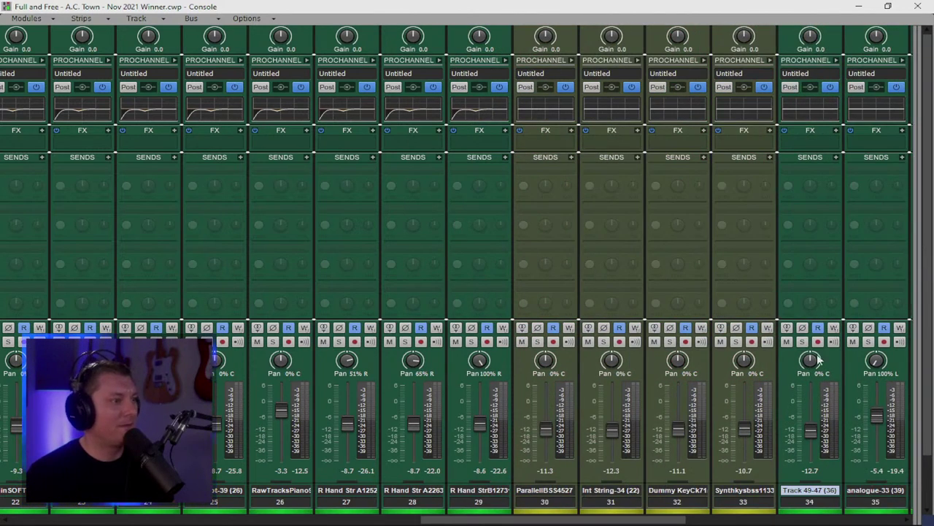
left_click_drag(535, 519, 321, 522)
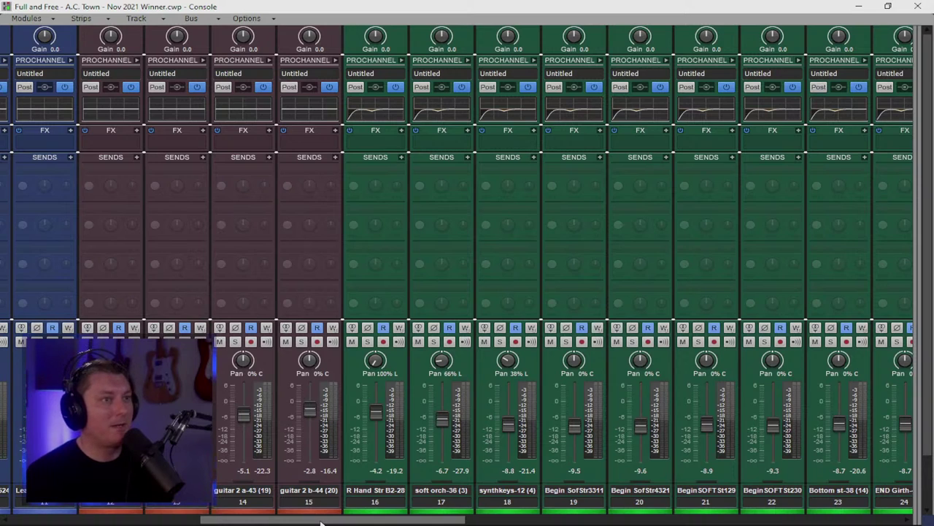
left_click_drag(325, 519, 637, 519)
left_click_drag(924, 356, 390, 355)
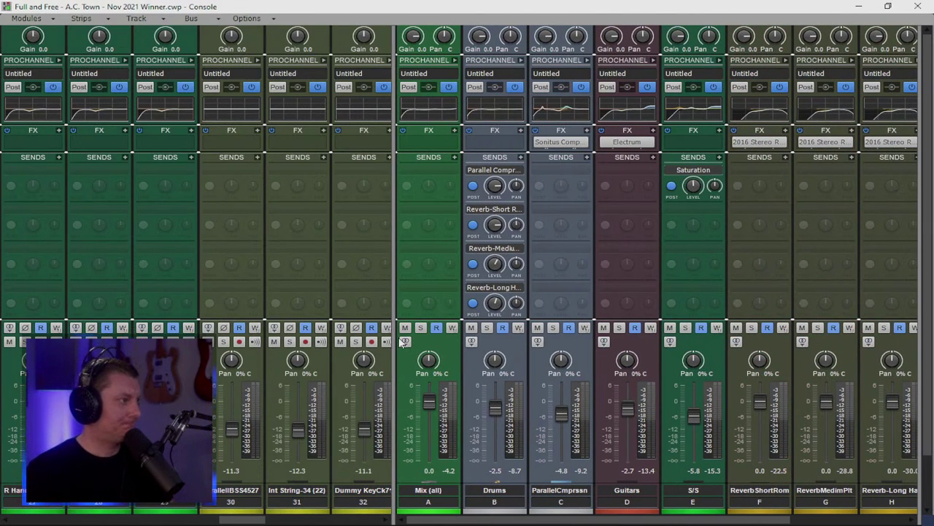
Step: Bypass all effects in the project and play the mix from 00:03:21:04 in the track view
key("space")
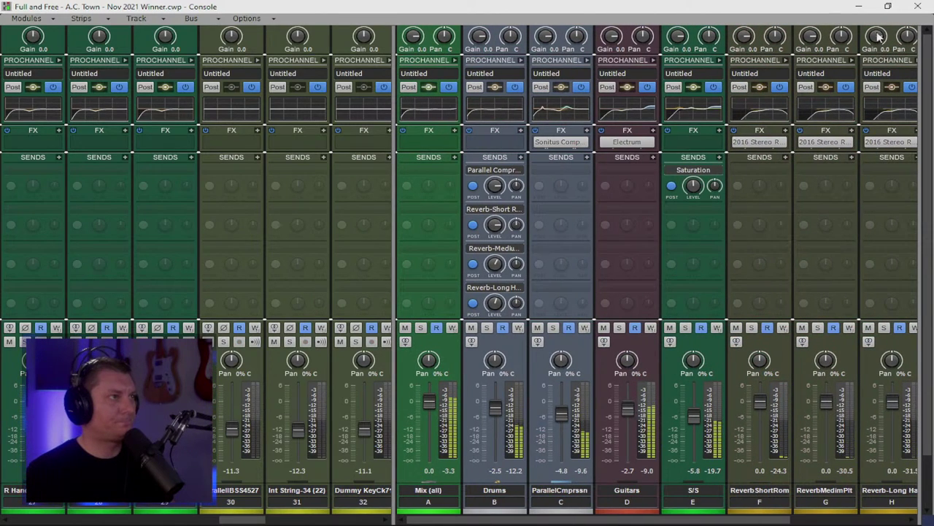
left_click(861, 6)
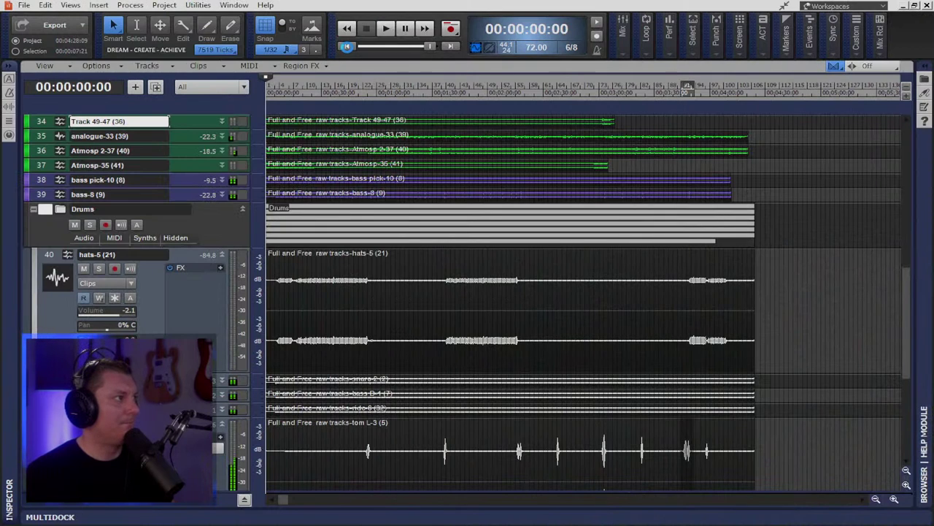
left_click(347, 46)
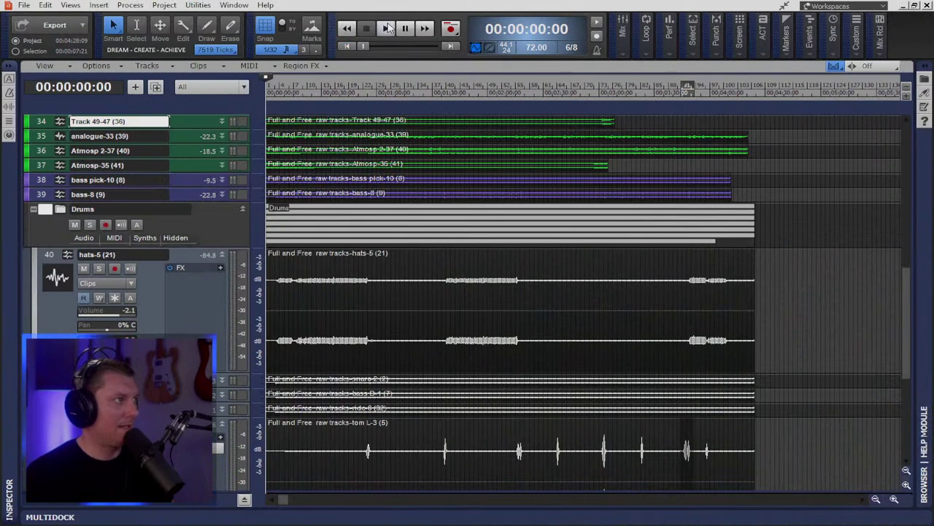
left_click(626, 35)
left_click(583, 81)
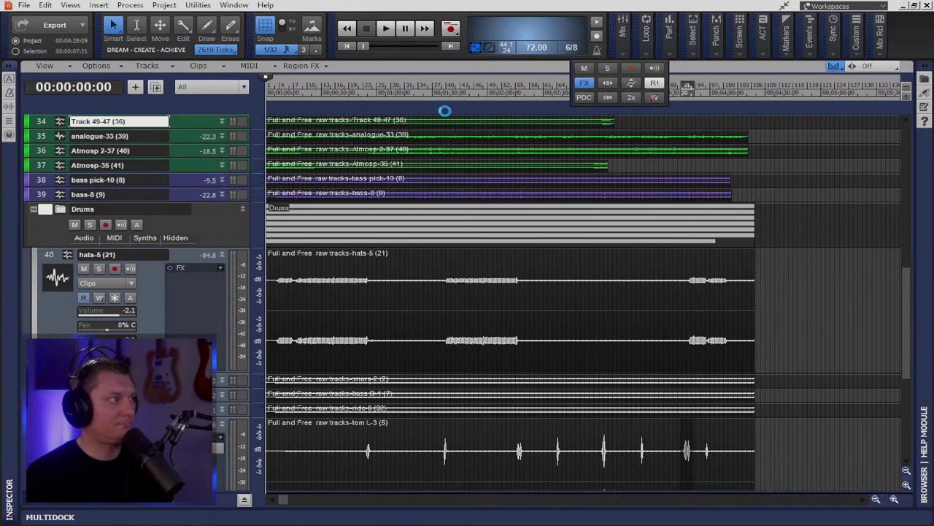
left_click(639, 97)
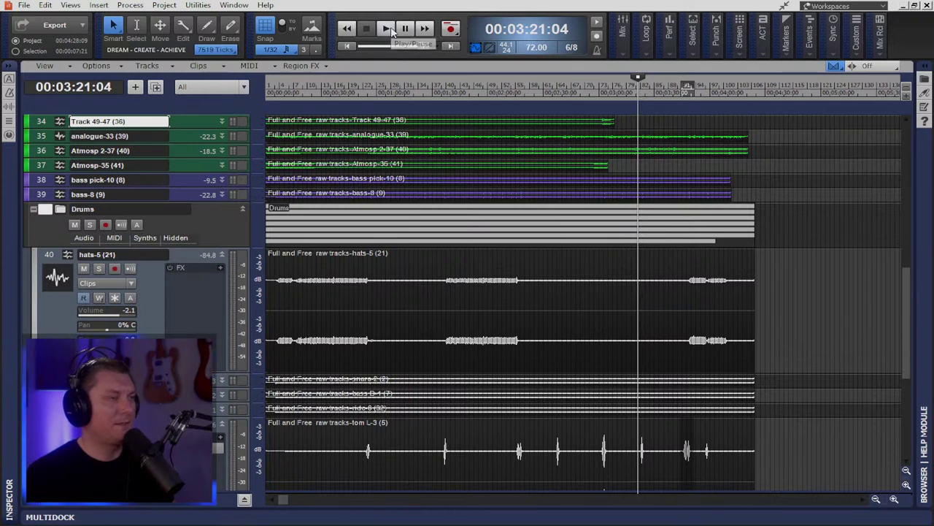
left_click(388, 28)
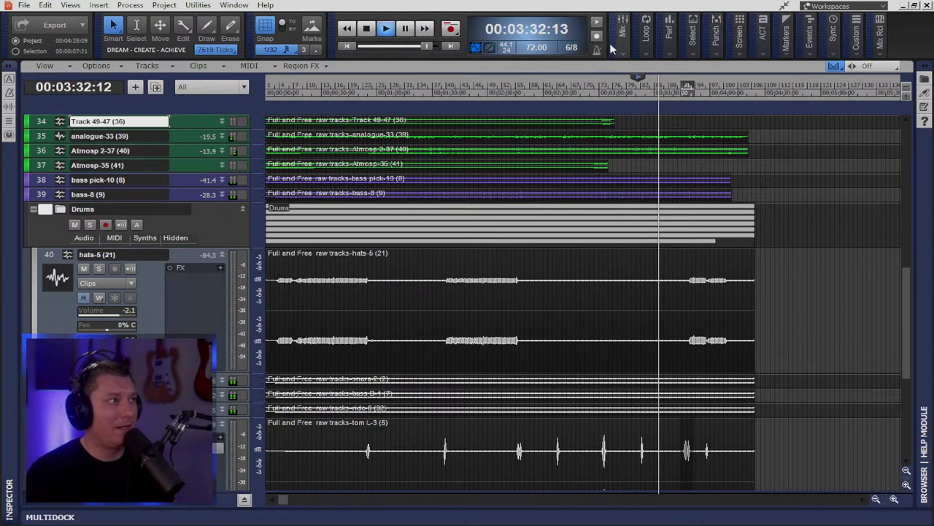
Step: Switch all effects back on during playback for comparison and collapse the Drums folder
mouse_move(621, 33)
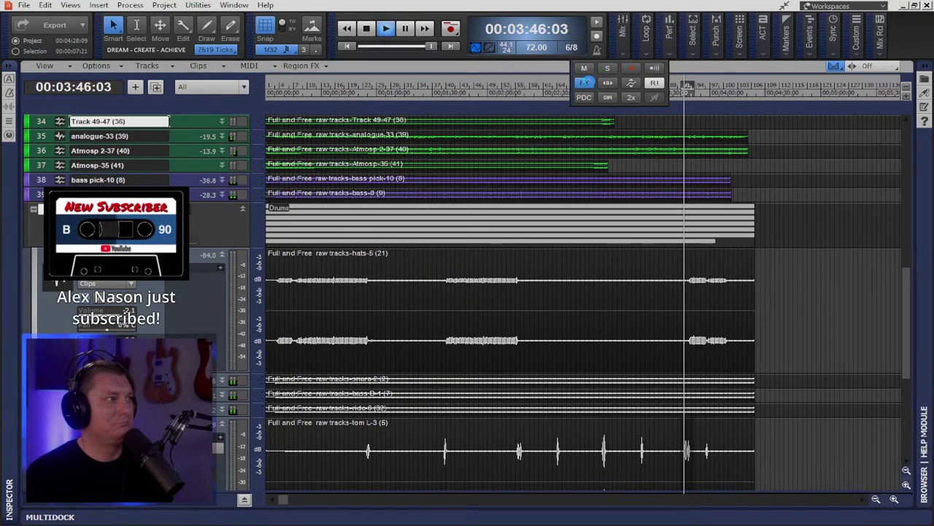
left_click(588, 84)
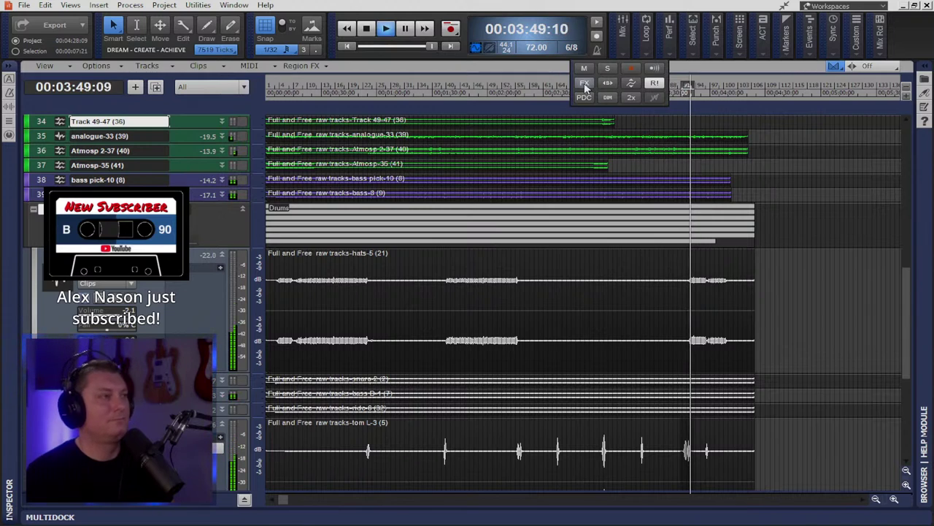
left_click(33, 209)
scroll(205, 229, "up", 10)
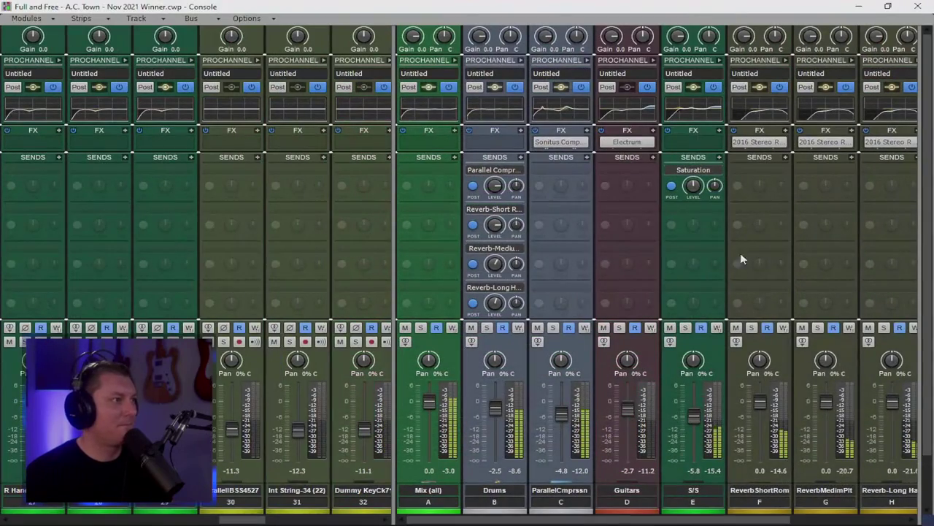
Step: Slightly raise the Reverb dry/wet amount in the Guitars bus's Electrum plug-in and close the plug-in
double_click(626, 141)
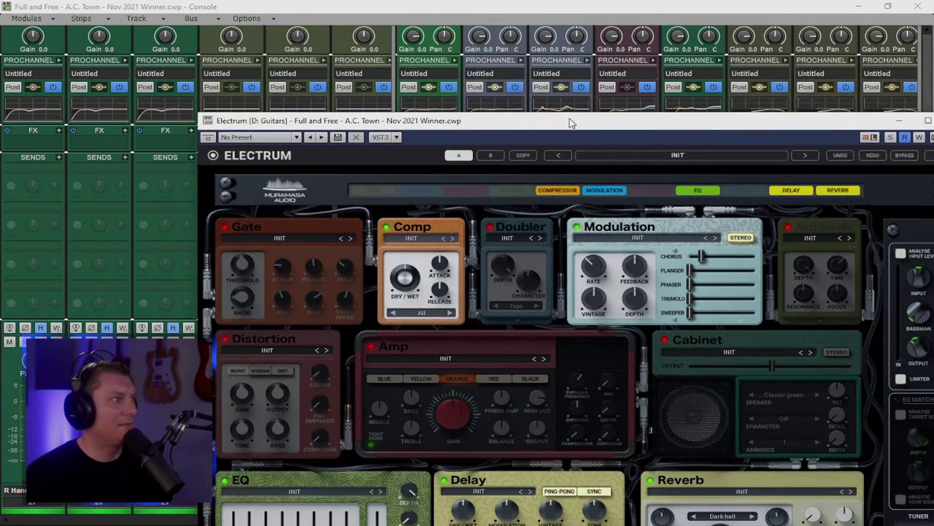
left_click_drag(567, 119, 517, 29)
scroll(907, 298, "down", 3)
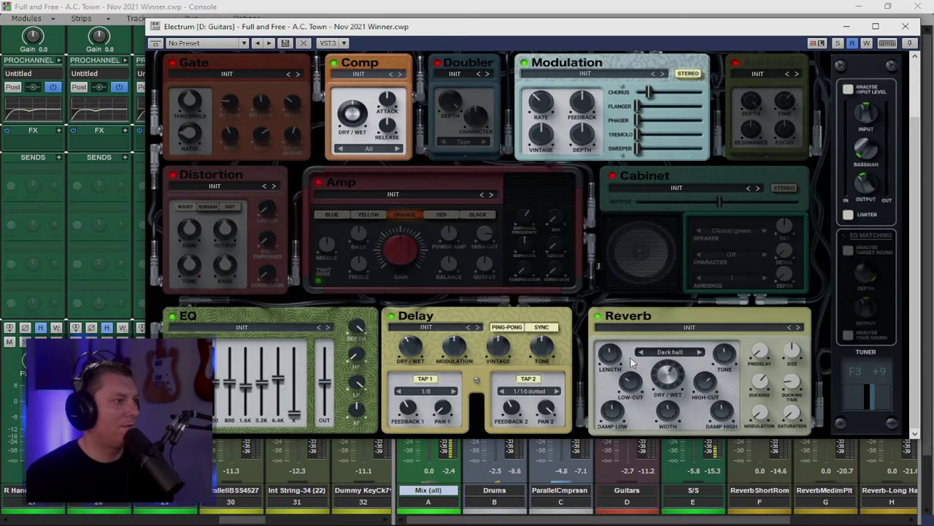
left_click_drag(668, 372, 667, 363)
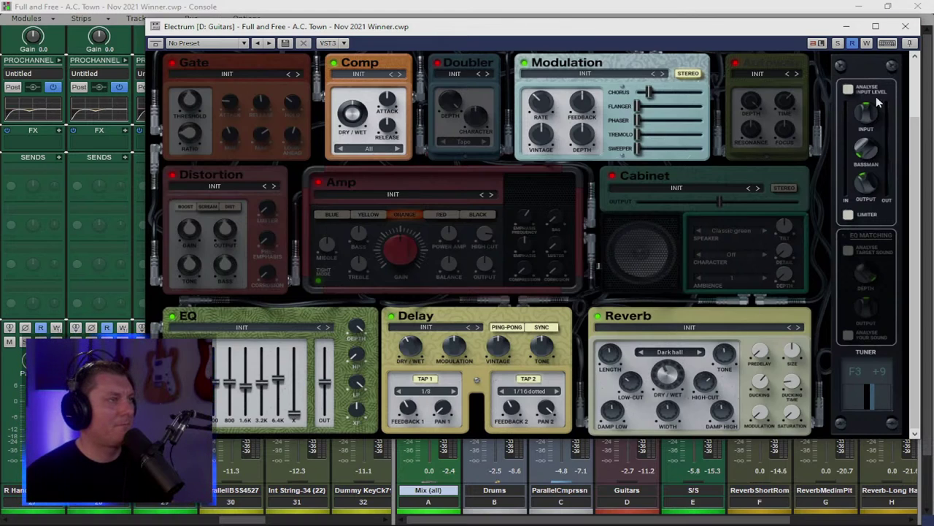
left_click(905, 26)
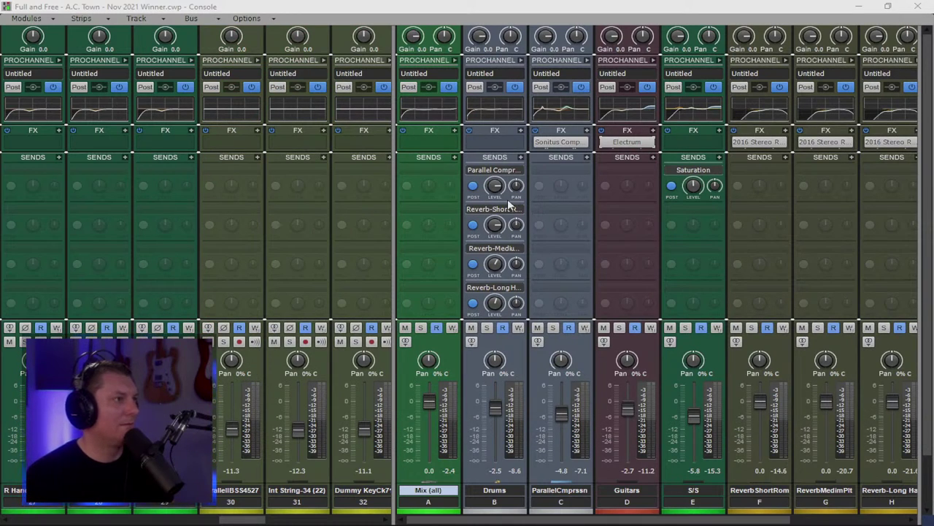
Step: Show the track strips across the console and, during playback, raise the Atmosp 2-37 (40) track's volume to -5.4 dB
key("space")
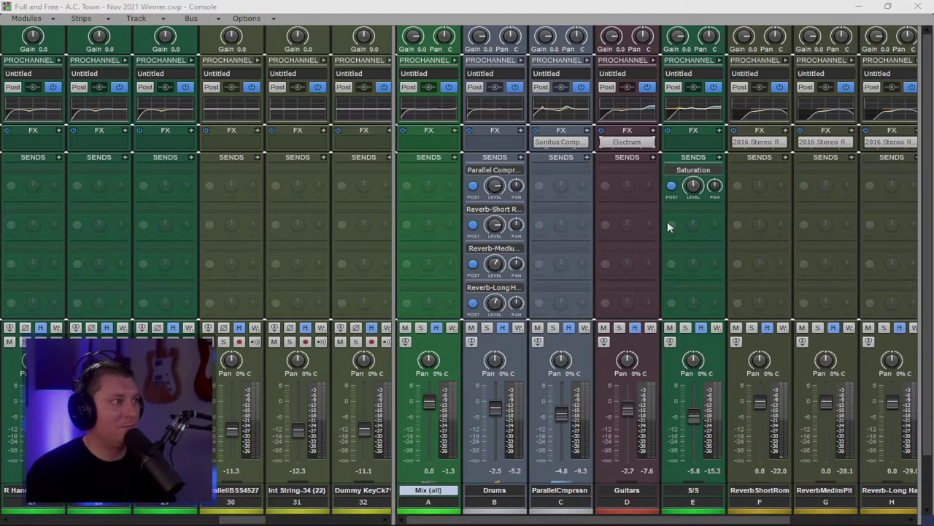
left_click_drag(393, 178, 919, 170)
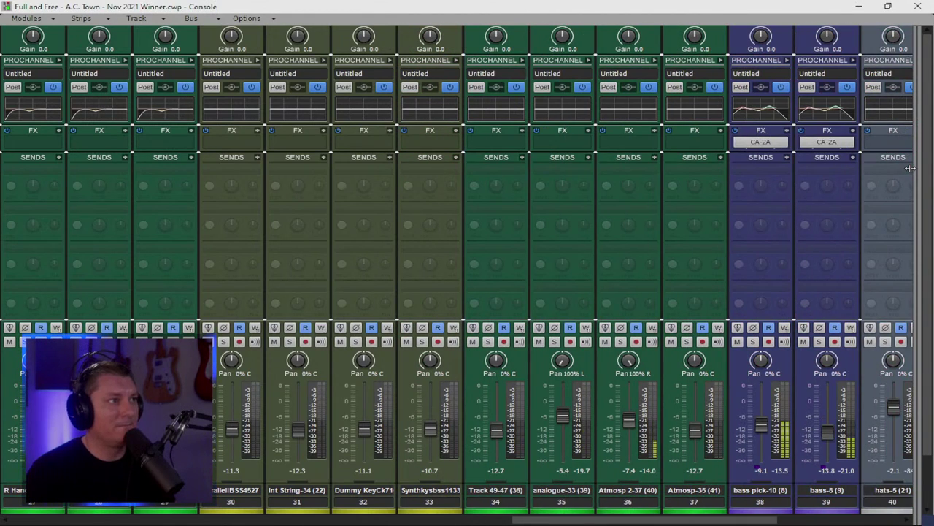
key("space")
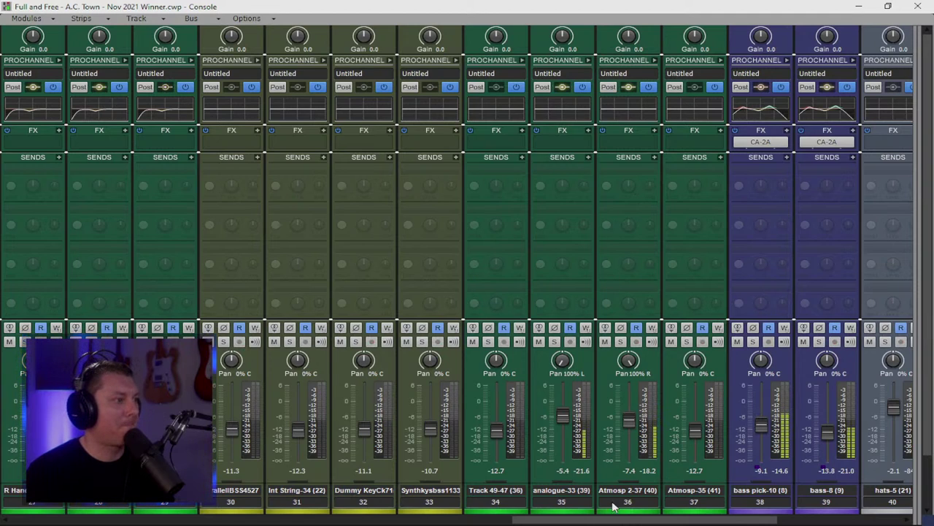
scroll(619, 519, "left", 2)
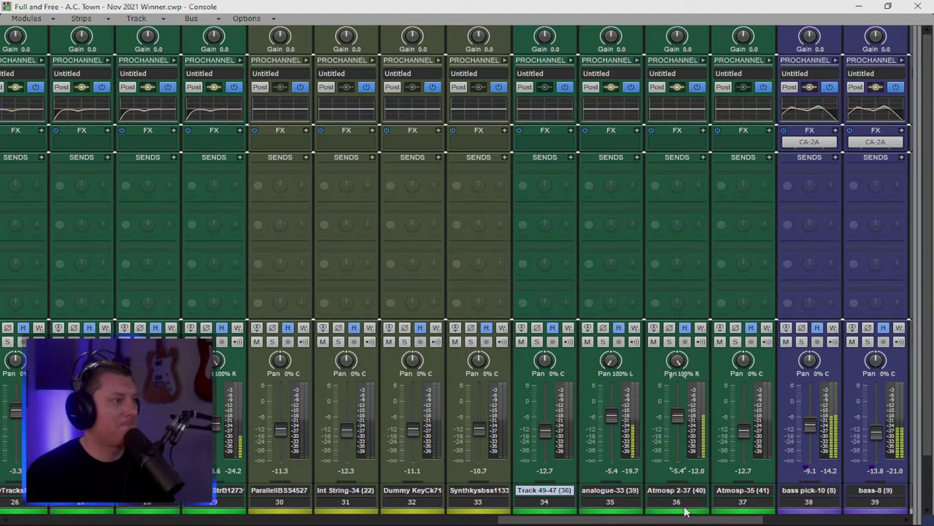
Step: Raise right-hand string tracks 27, 28 and 29 to -7.3, -6.3 and -6.5 dB, Bottom st-38 to -6.5 dB and R Hand Str B2-28 to -2.1 dB
left_click_drag(684, 520, 564, 521)
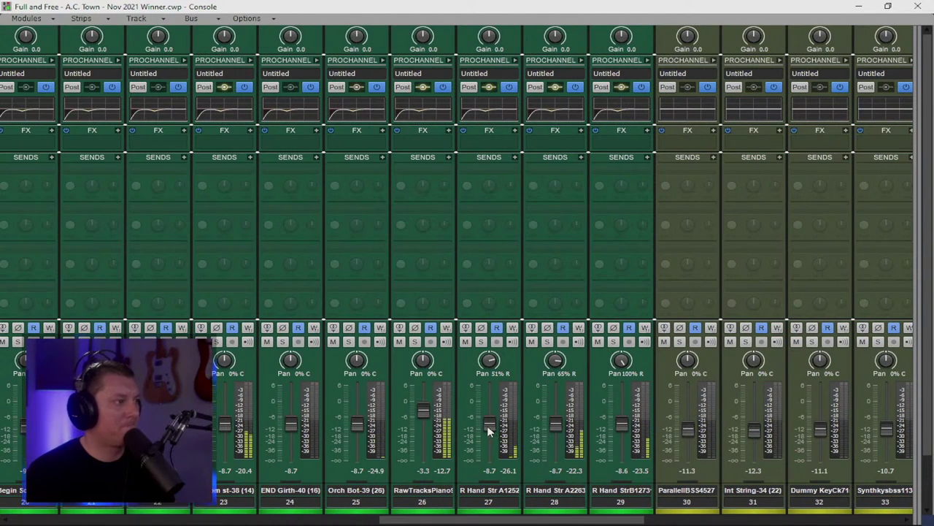
left_click_drag(490, 426, 490, 422)
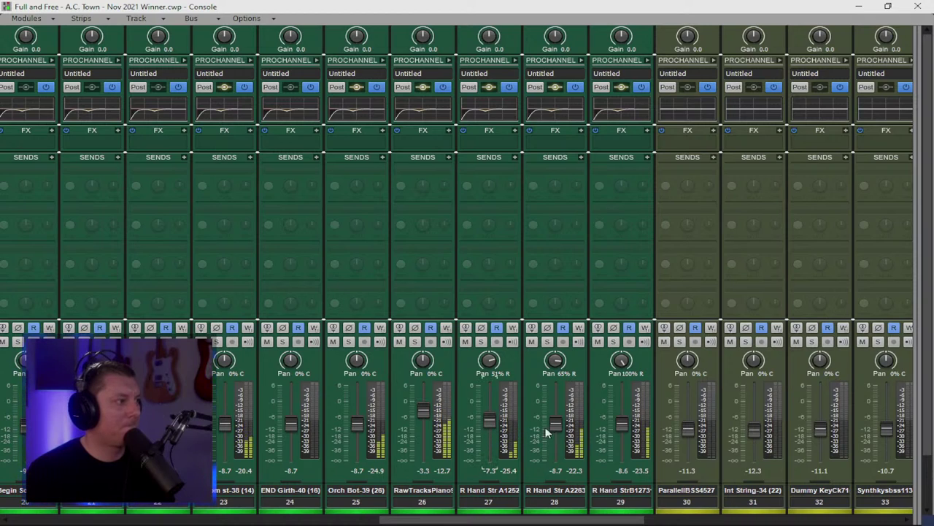
left_click_drag(556, 423, 556, 418)
left_click_drag(621, 424, 621, 419)
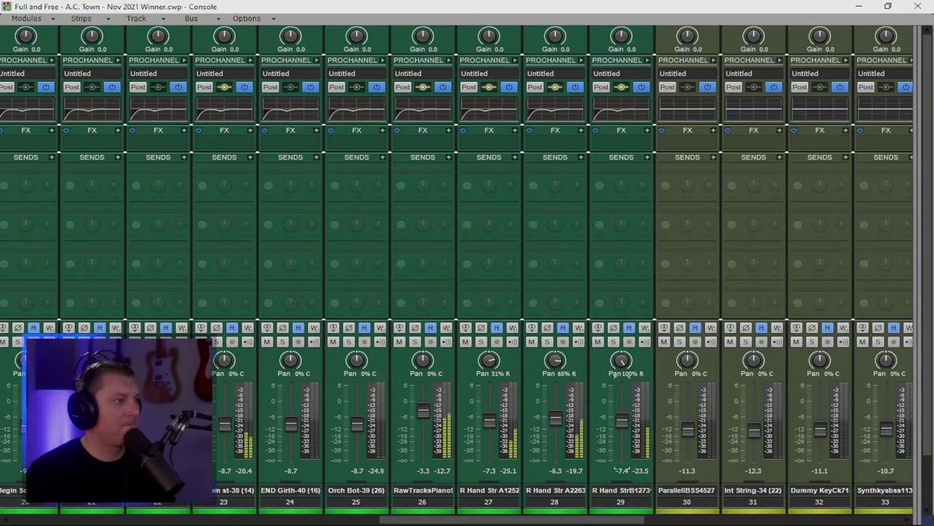
left_click_drag(224, 423, 225, 417)
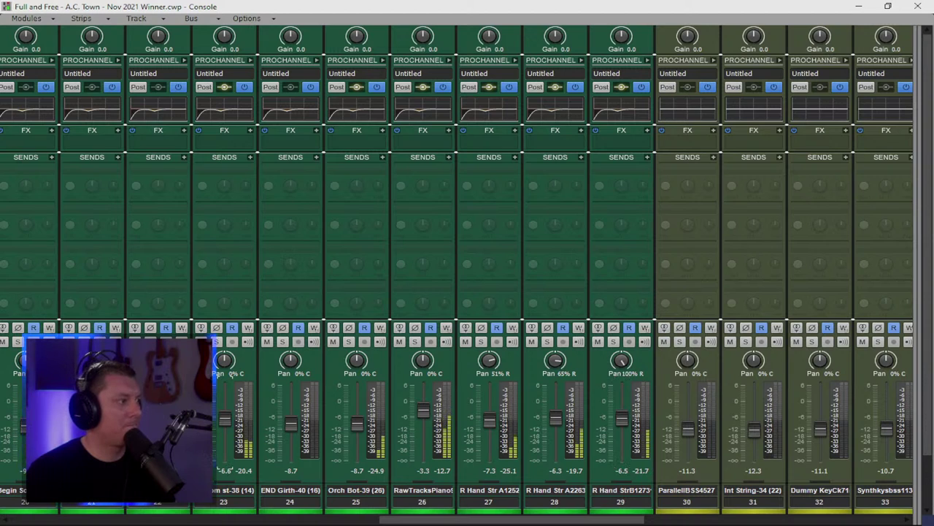
left_click_drag(461, 519, 388, 519)
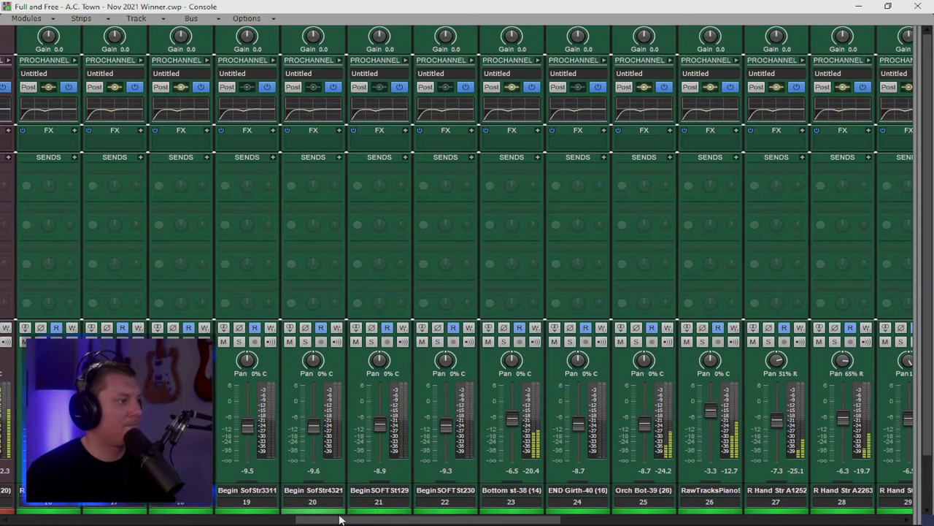
left_click_drag(360, 523, 172, 523)
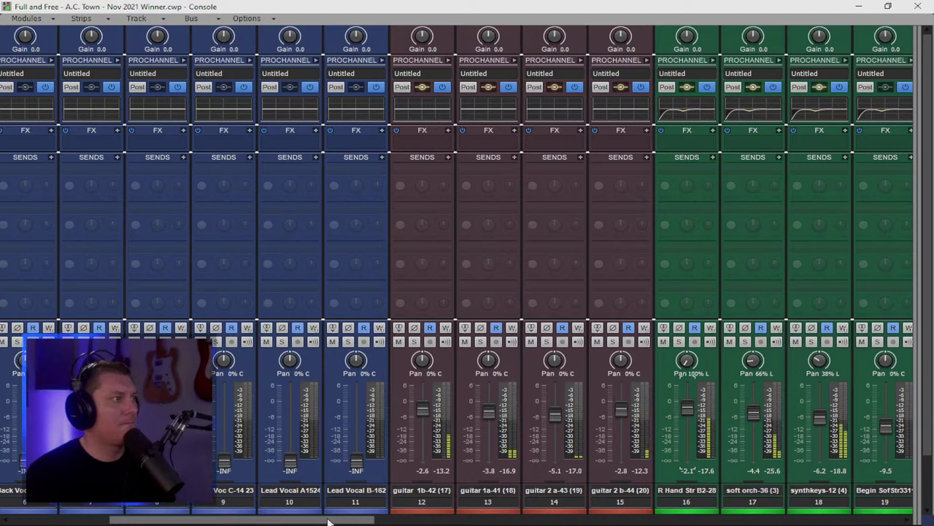
Step: Bring the buses into view and set the low band frequency in the Drums bus's ProChannel EQ to 65
key("b")
left_click_drag(428, 270, 256, 257)
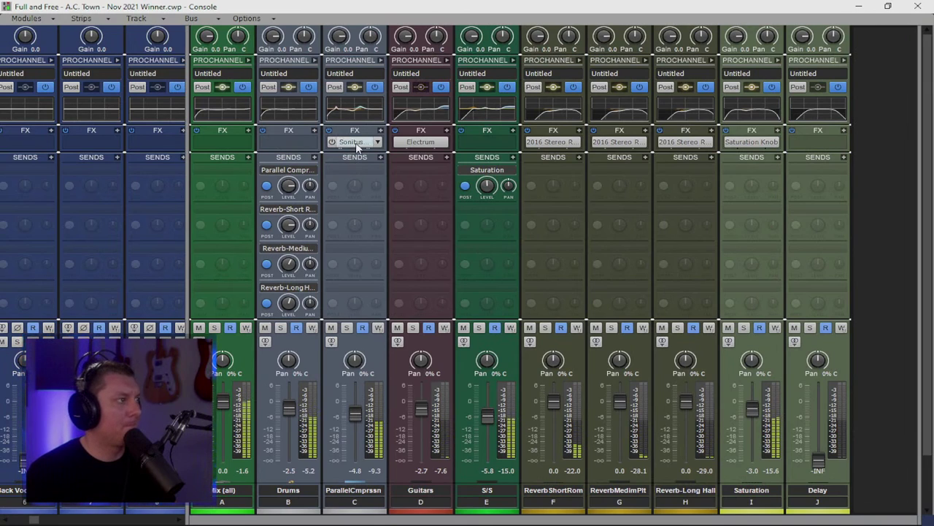
left_click(313, 60)
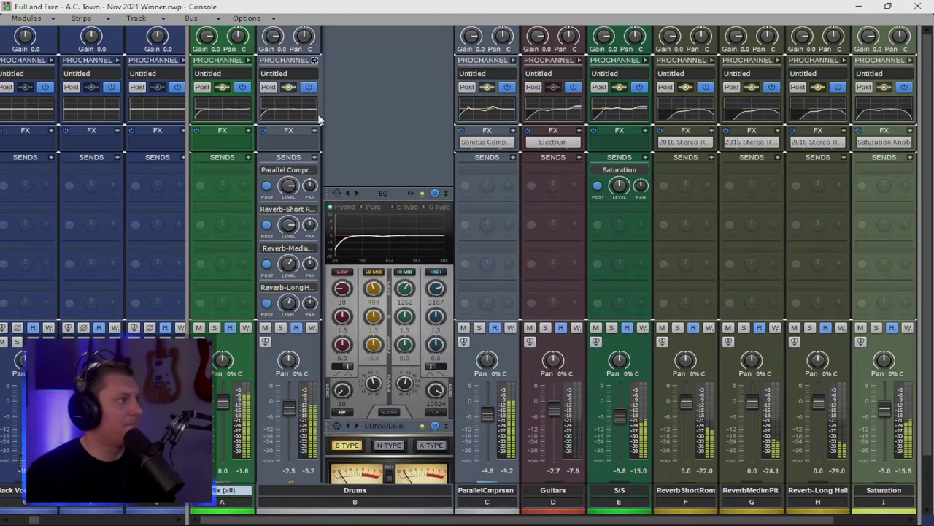
double_click(343, 357)
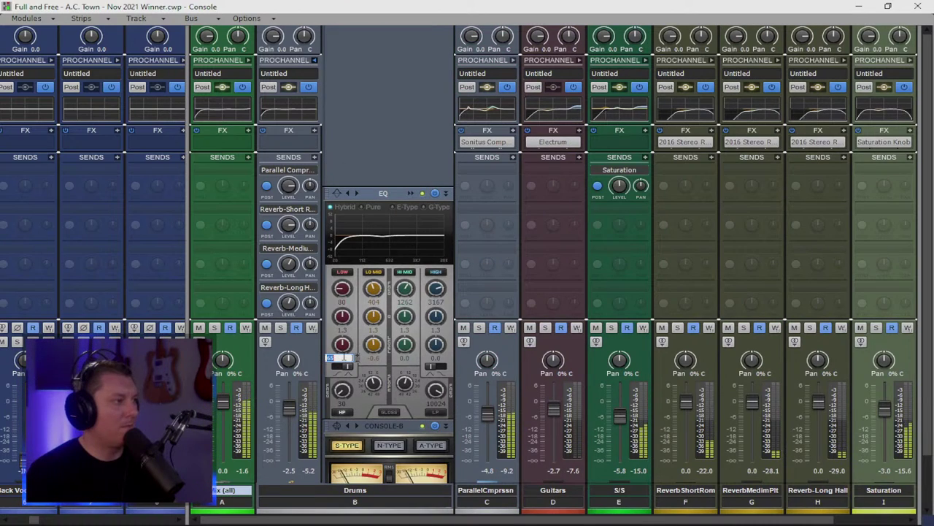
double_click(341, 301)
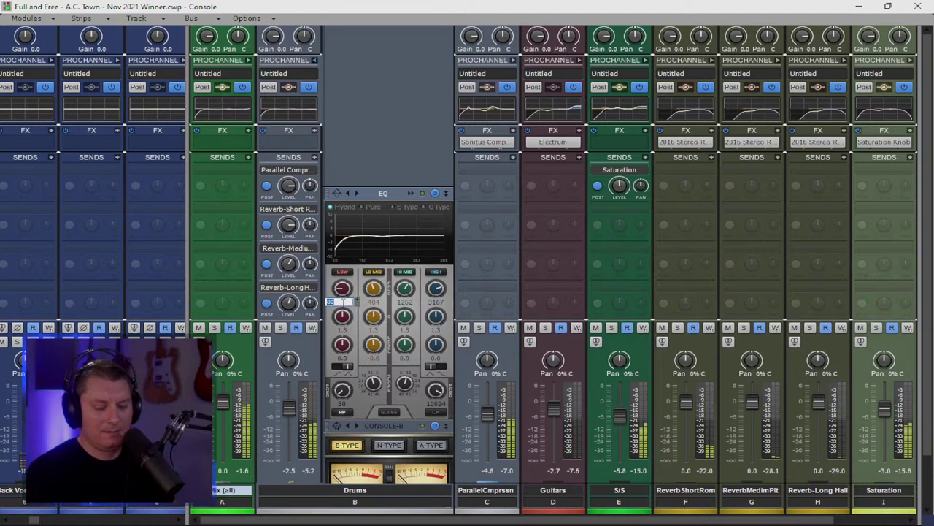
type("65")
key("Return")
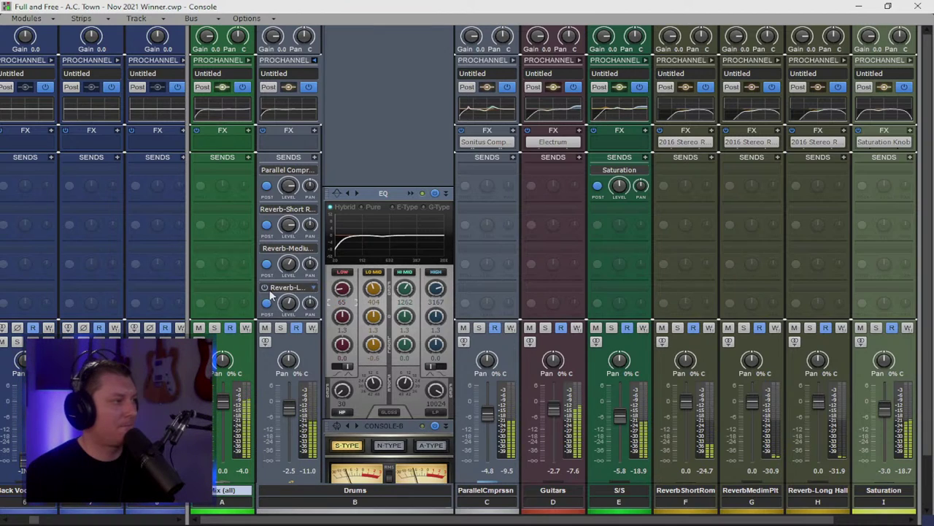
Step: Set the Drums EQ's low band gain to 1.5 and its high-pass filter to 42, and collapse the ProChannel
left_click_drag(350, 342, 350, 329)
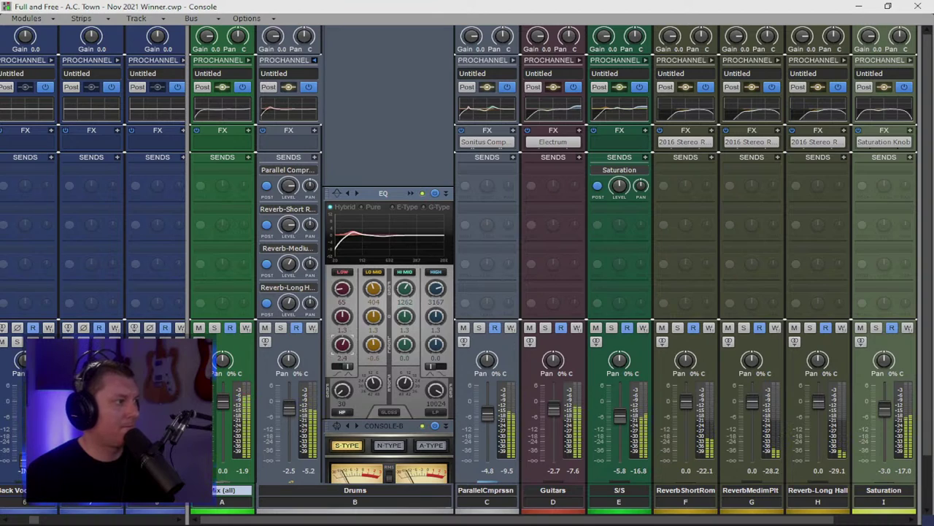
left_click_drag(343, 343, 343, 375)
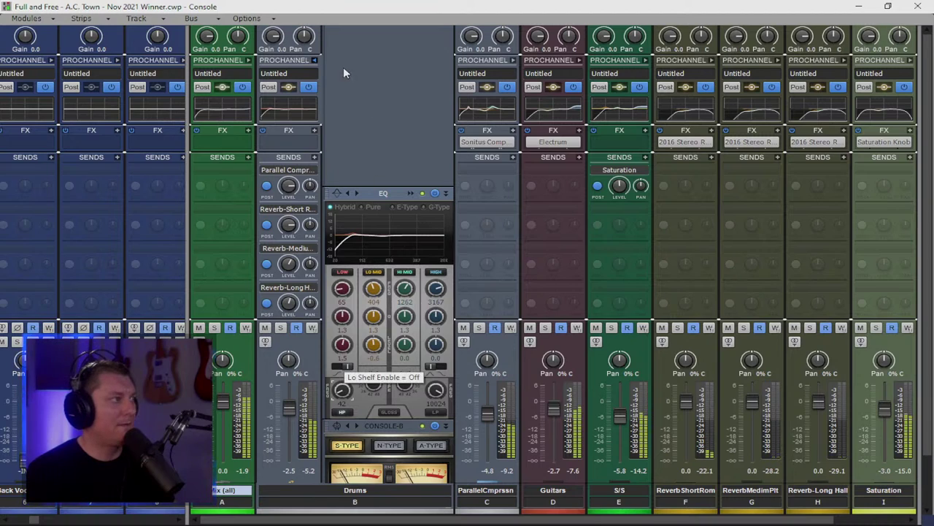
left_click(314, 60)
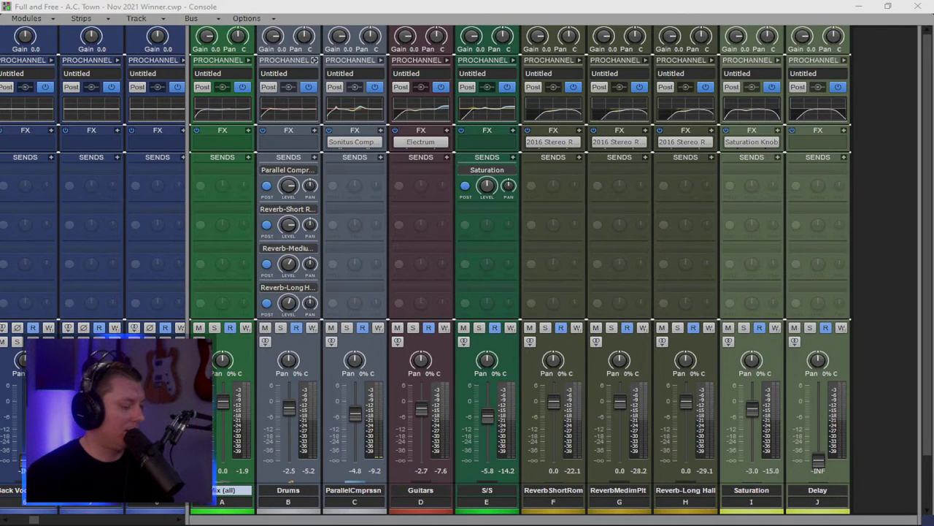
left_click_drag(186, 180, 917, 234)
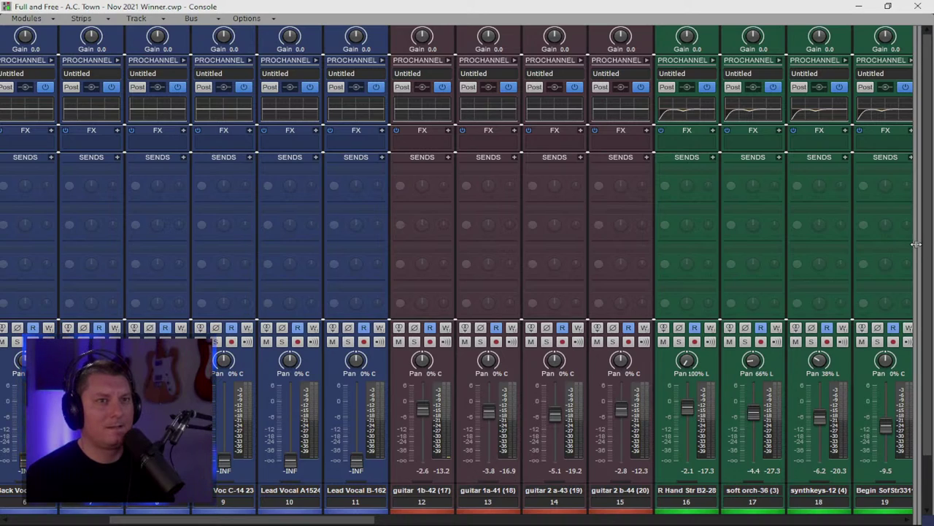
left_click_drag(895, 215, 920, 257)
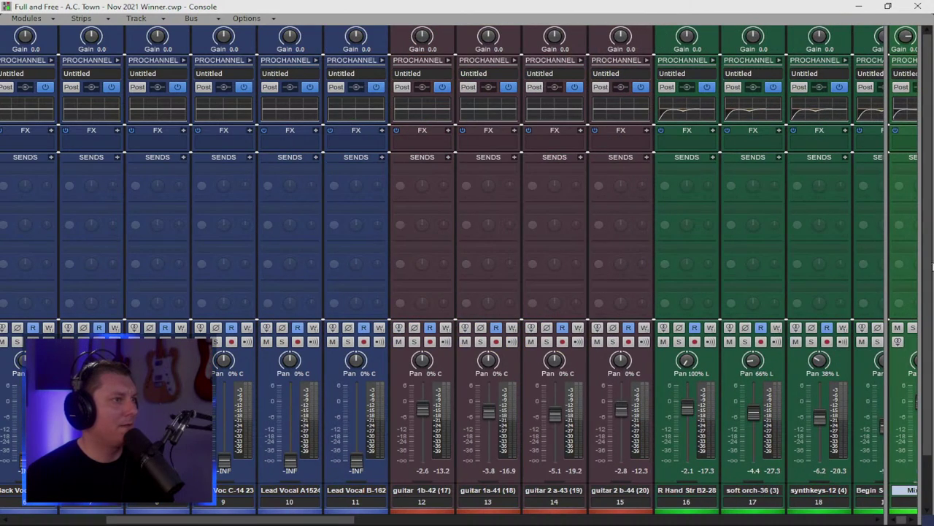
Step: Insert a Tape Emulator module into the Drums bus's ProChannel and place it between the EQ and the Console Emulator
left_click_drag(886, 205, 380, 193)
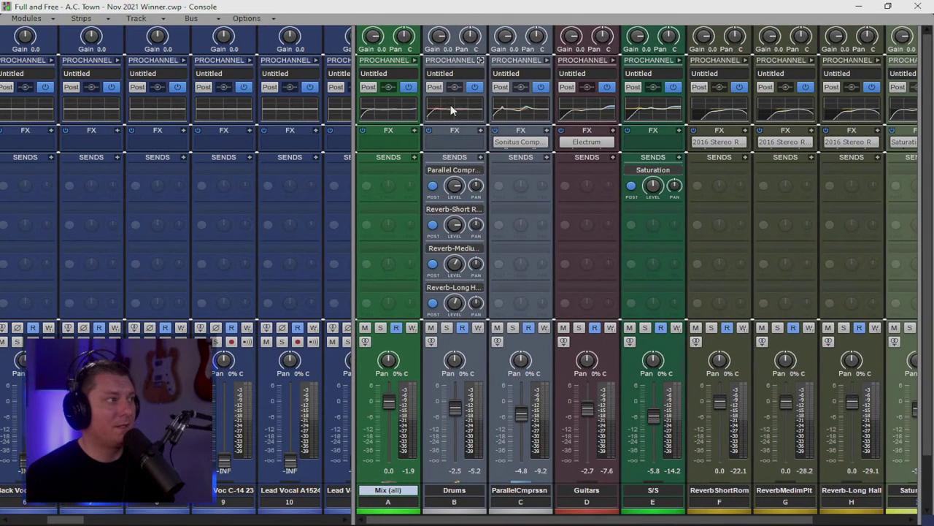
left_click(481, 59)
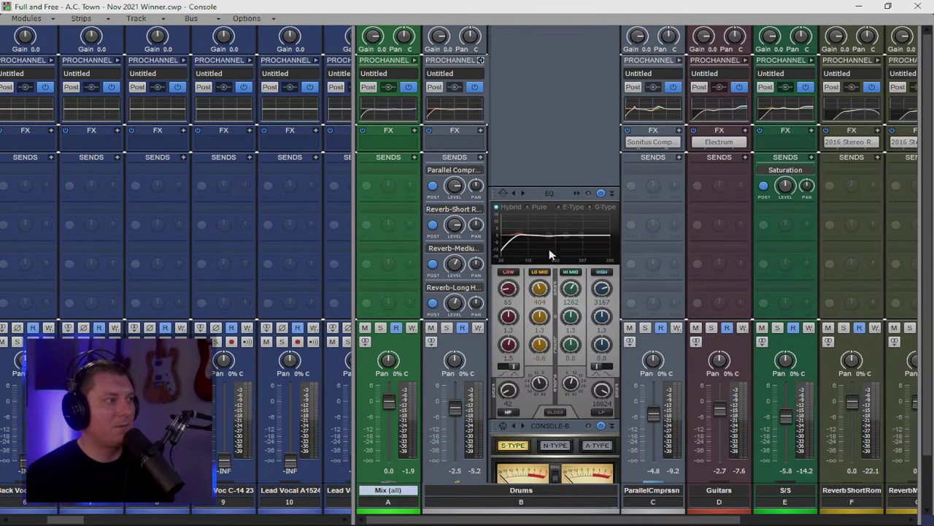
scroll(569, 173, "down", 3)
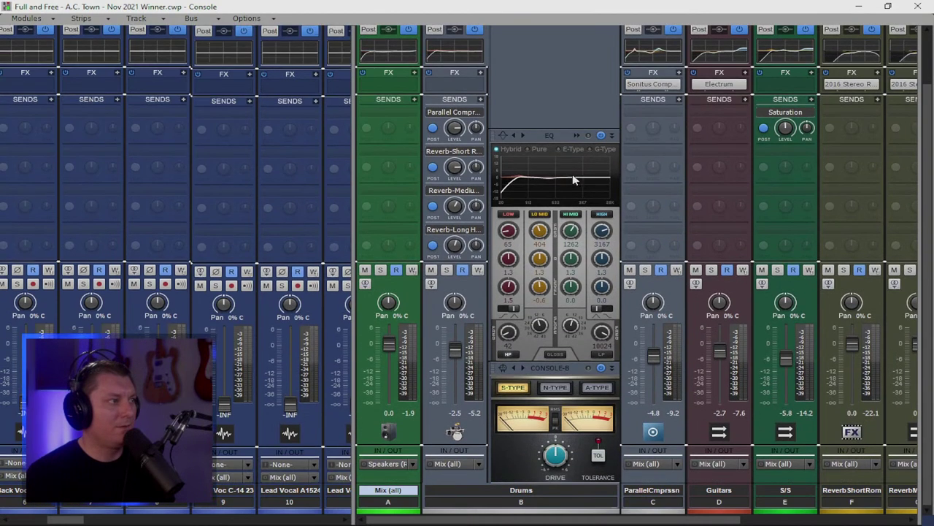
scroll(541, 159, "up", 3)
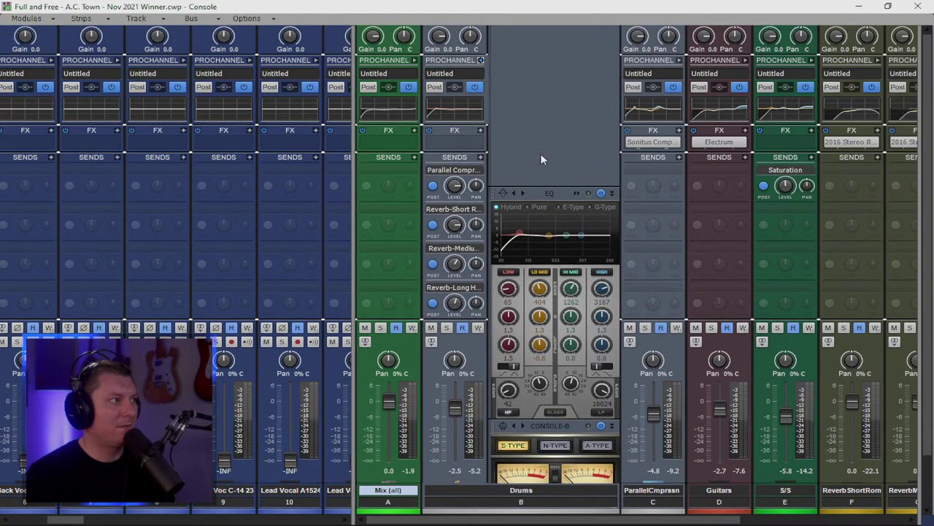
left_click(480, 62)
left_click(481, 62)
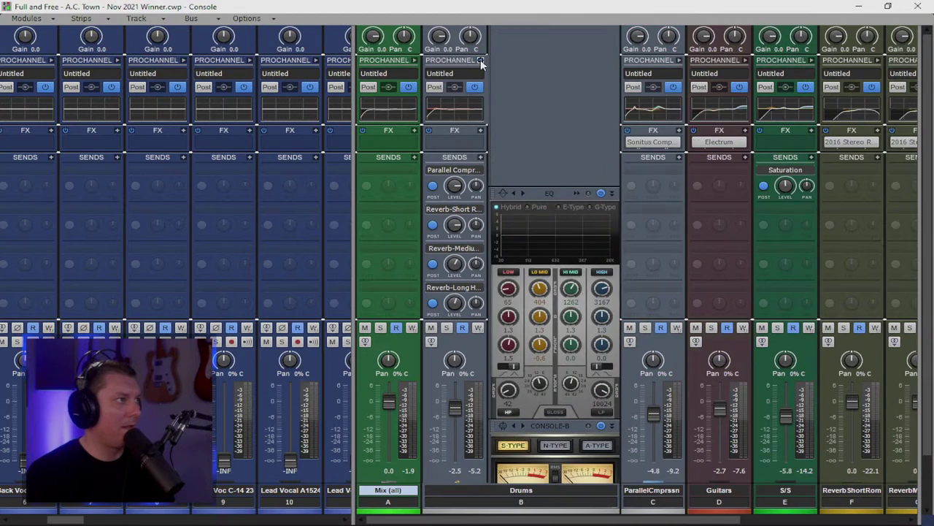
right_click(552, 111)
mouse_move(577, 122)
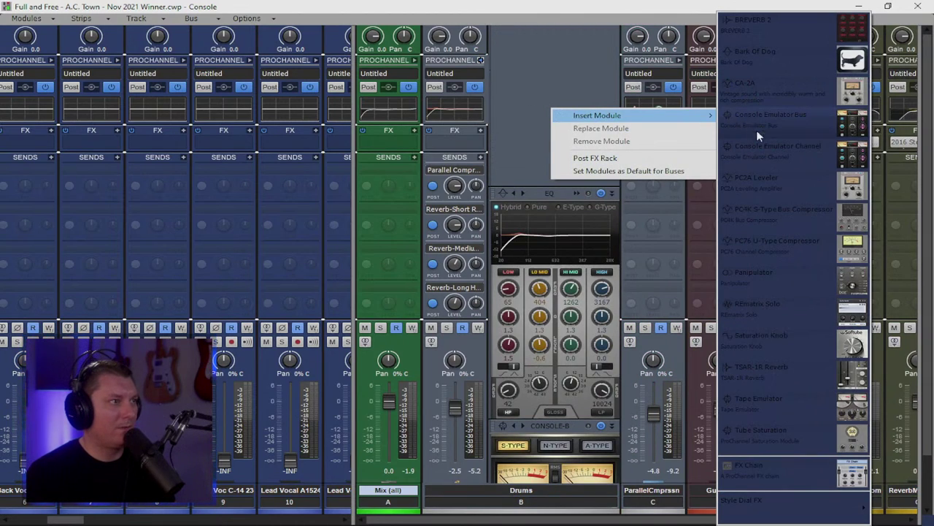
left_click(789, 402)
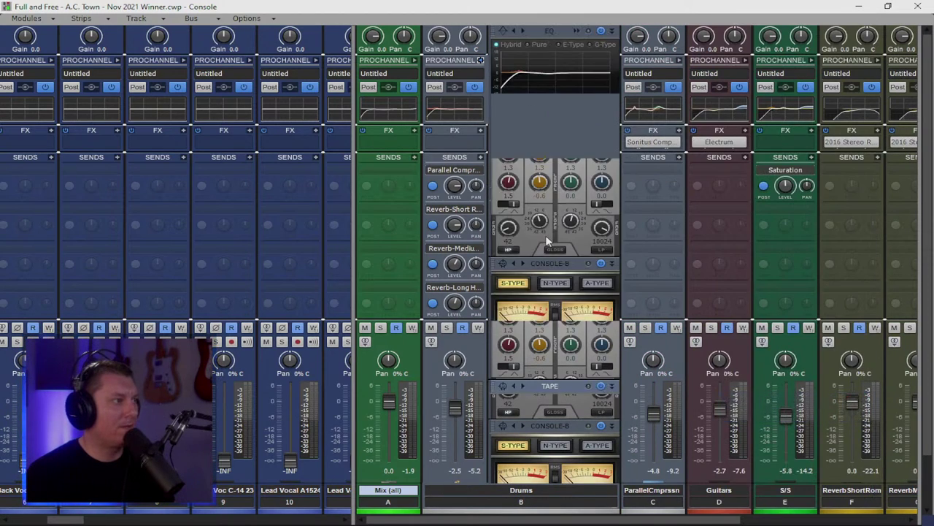
left_click_drag(559, 398, 555, 318)
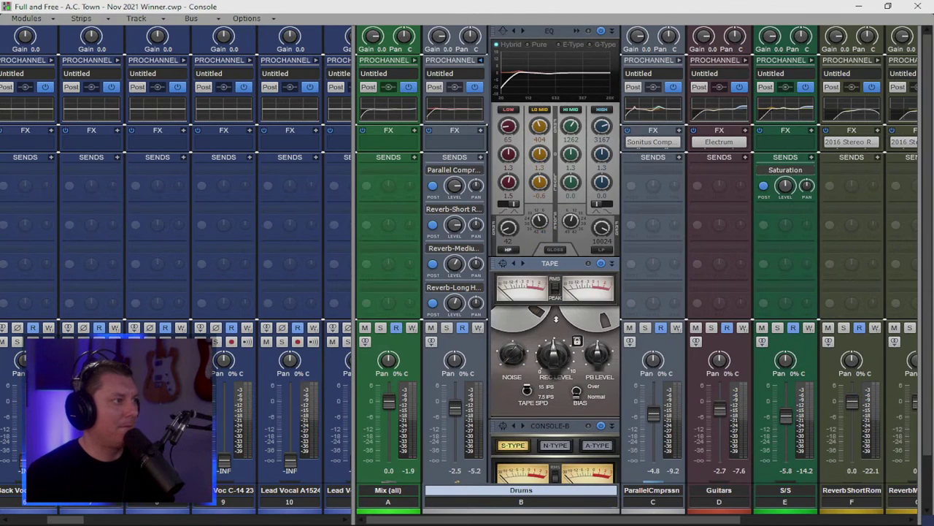
Step: Link the record and playback levels of the Drums tape module, listen to the mix and collapse the ProChannel
left_click(576, 341)
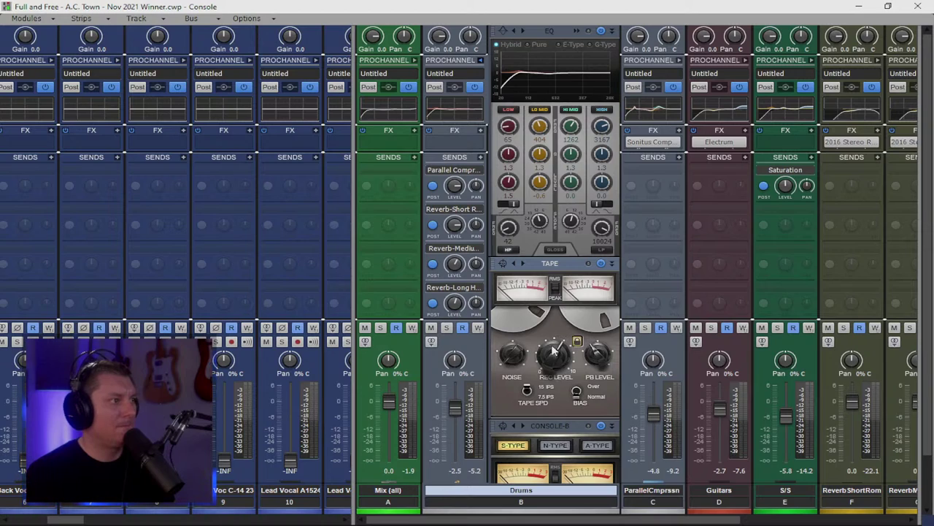
key("space")
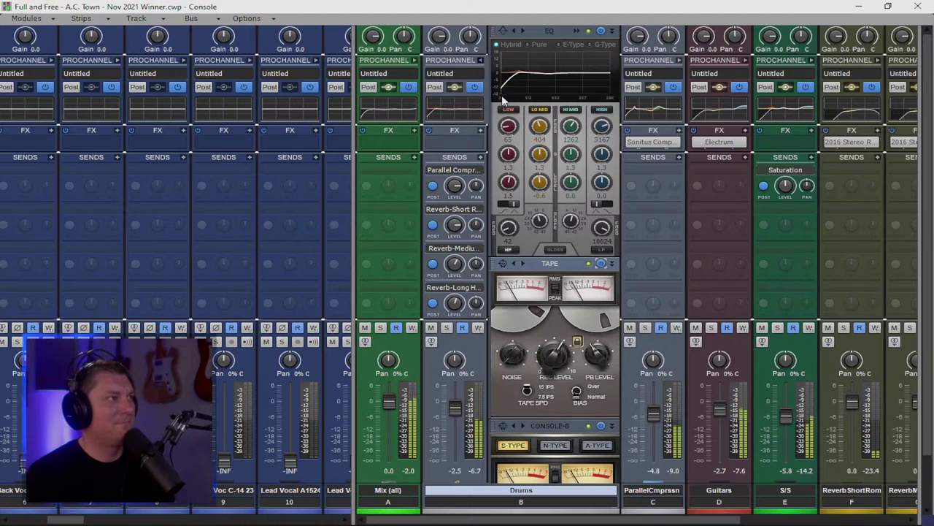
left_click(481, 60)
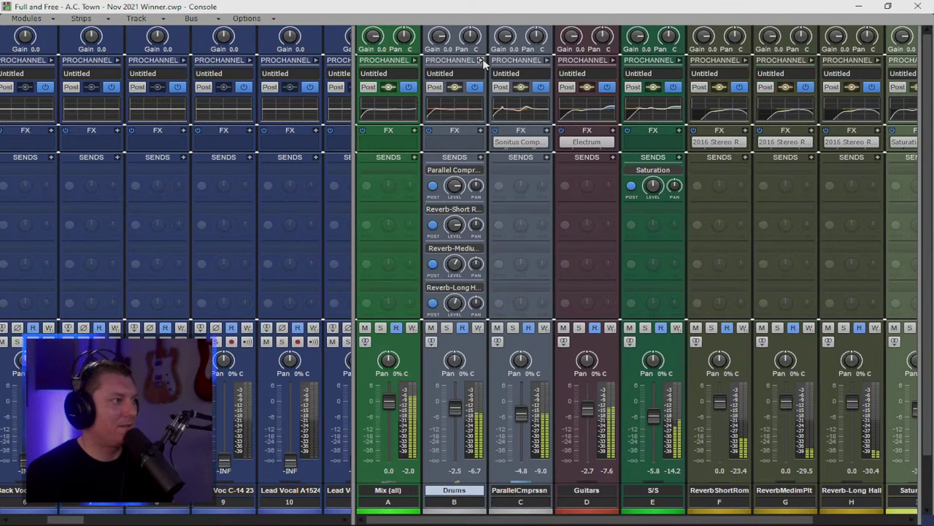
Step: Widen the console's track section, look through the strips up to the drum tracks and save the project
left_click_drag(352, 144, 913, 185)
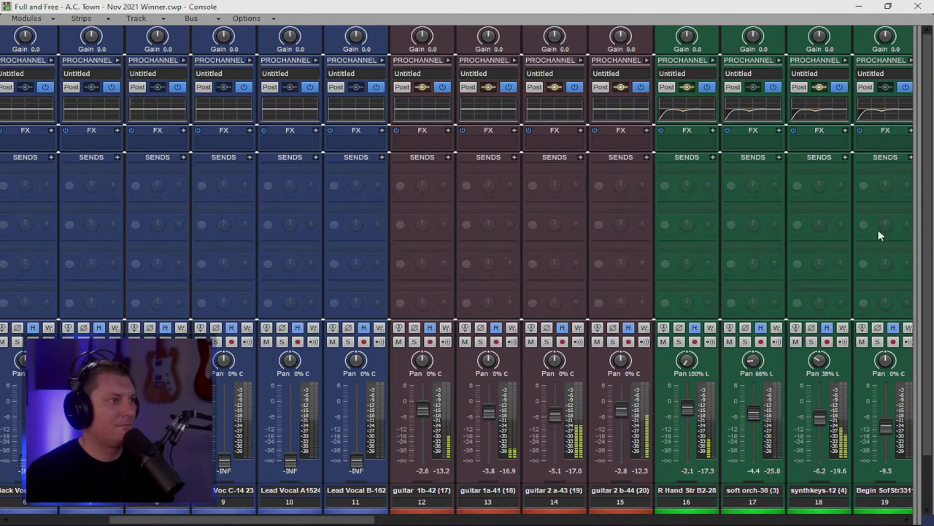
mouse_move(911, 221)
left_mouse_down()
mouse_move(663, 221)
mouse_move(913, 221)
left_mouse_up()
left_click_drag(379, 519, 909, 517)
key("ctrl+s")
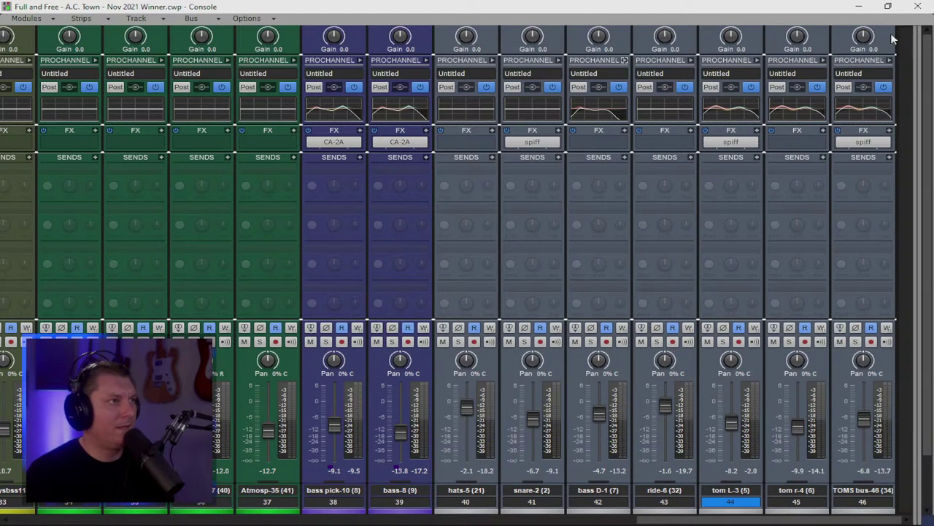
Step: Return to the track view and expand the Drums folder
left_click(859, 6)
scroll(658, 347, "down", 5)
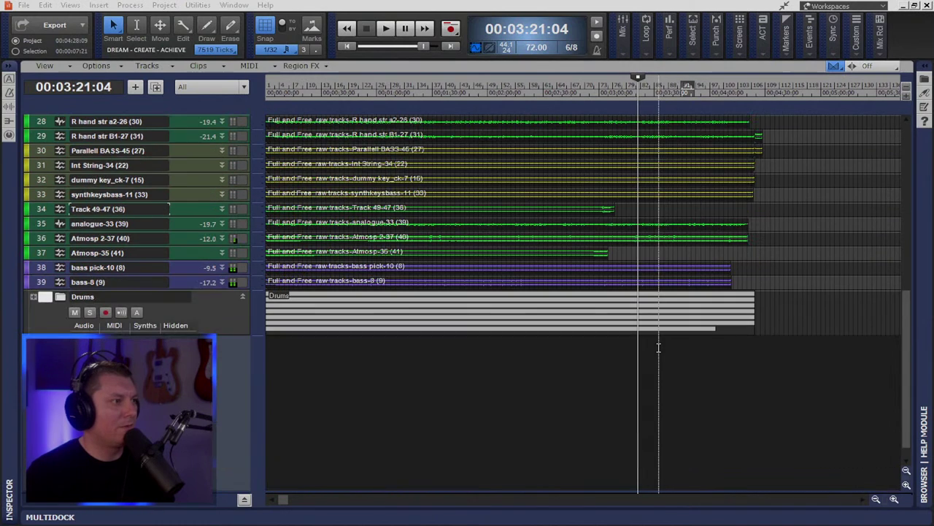
left_click(41, 301)
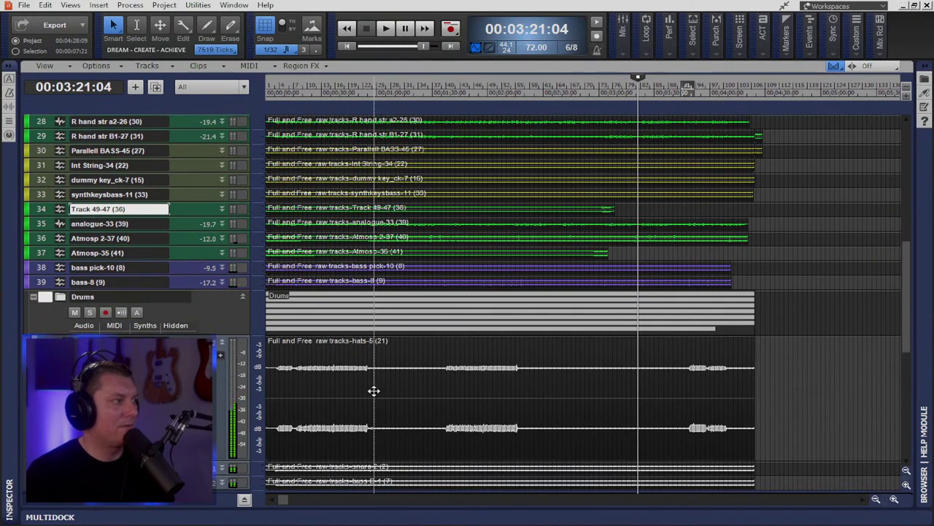
Step: Locate the tom fill around bar 92 and examine the tom L-3 clip's waveform up close
scroll(538, 390, "down", 5)
scroll(568, 395, "down", 1)
scroll(571, 365, "up", 3)
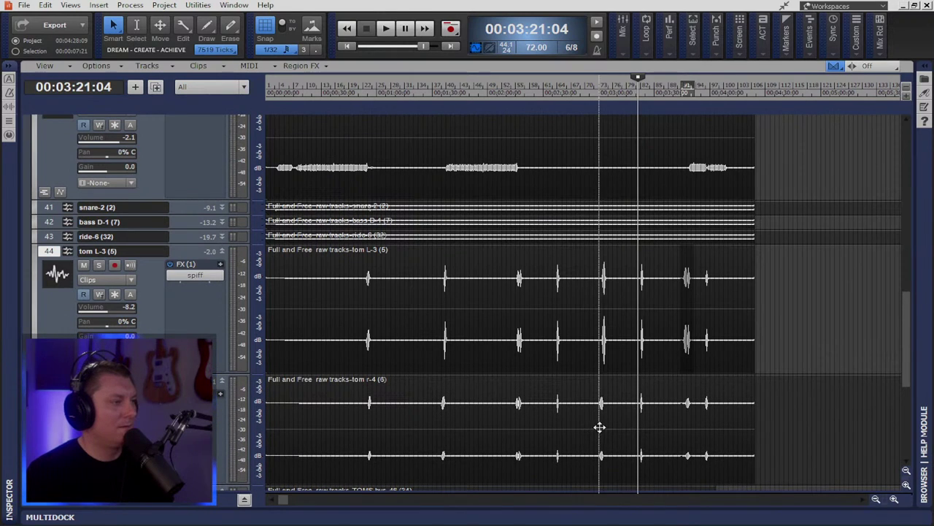
scroll(650, 423, "up", 5)
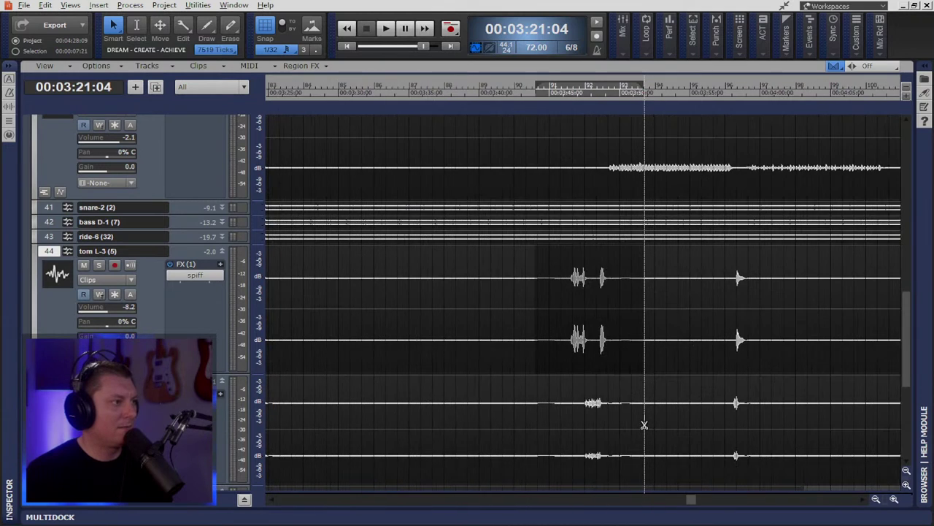
scroll(457, 355, "up", 3)
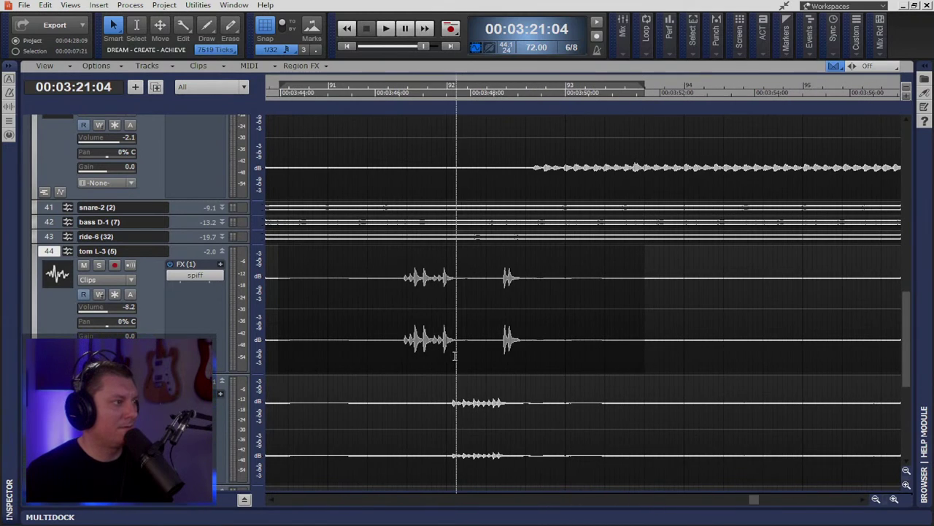
left_click(465, 356)
left_click(468, 355)
scroll(473, 365, "up", 5)
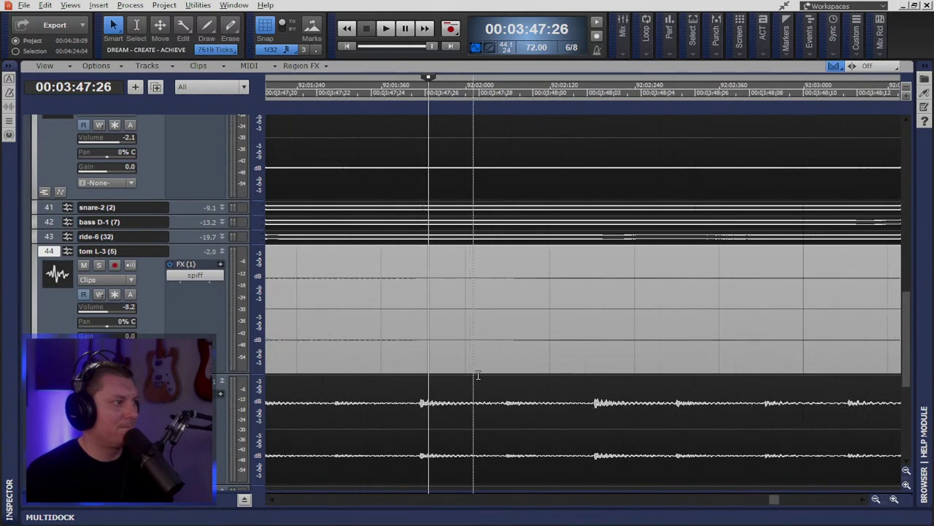
Step: Examine the tom r-4 and TOMS bus waveforms and compare their hits with the tom L-3 track
scroll(478, 375, "down", 5)
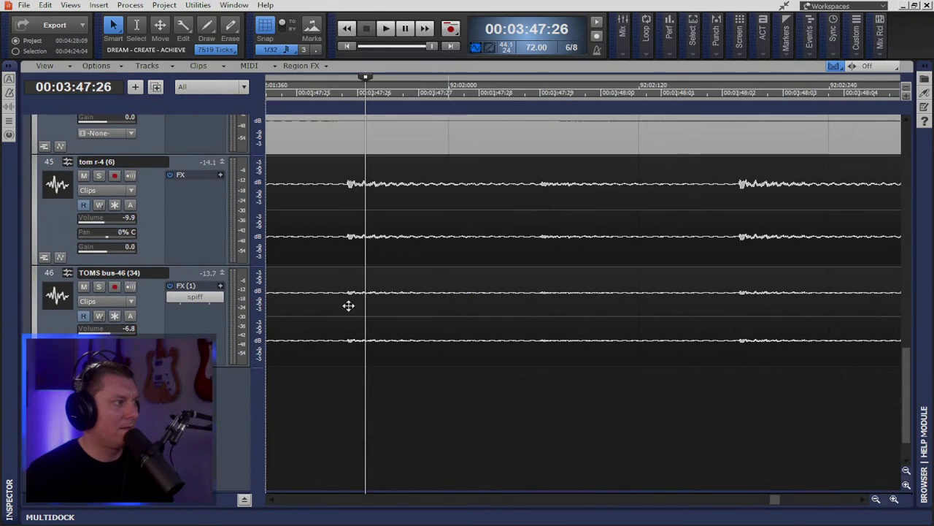
scroll(257, 194, "up", 3)
scroll(259, 305, "up", 3)
scroll(431, 314, "up", 4)
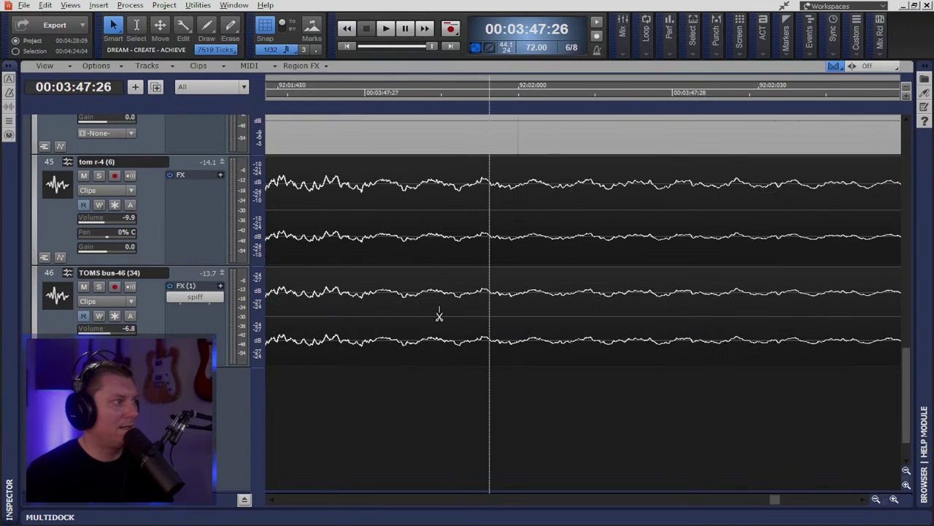
scroll(393, 312, "left", 5)
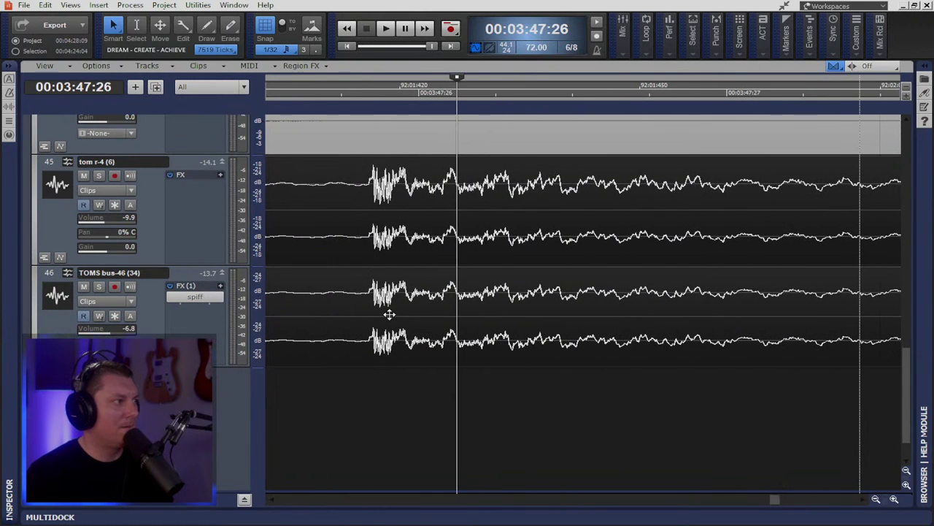
scroll(390, 314, "left", 2)
scroll(390, 311, "up", 3)
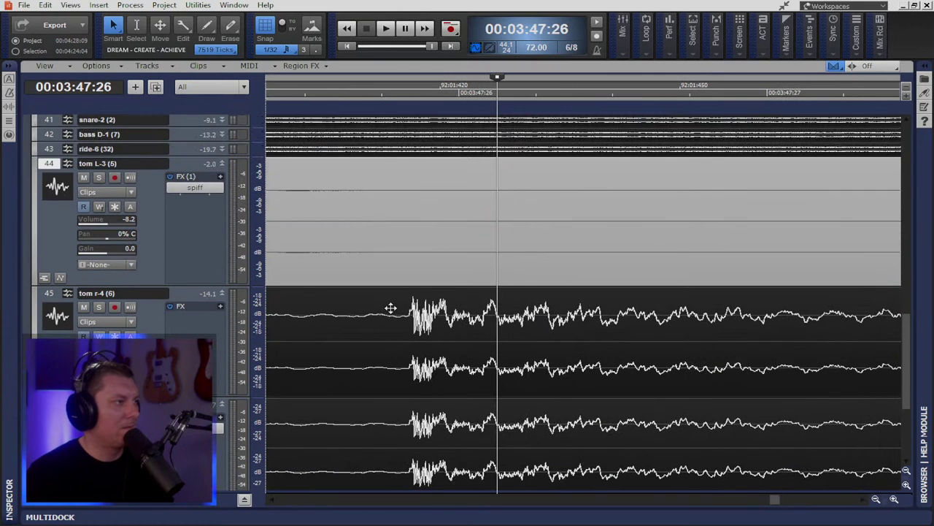
scroll(489, 304, "right", 5)
scroll(577, 298, "down", 3)
scroll(578, 298, "down", 2)
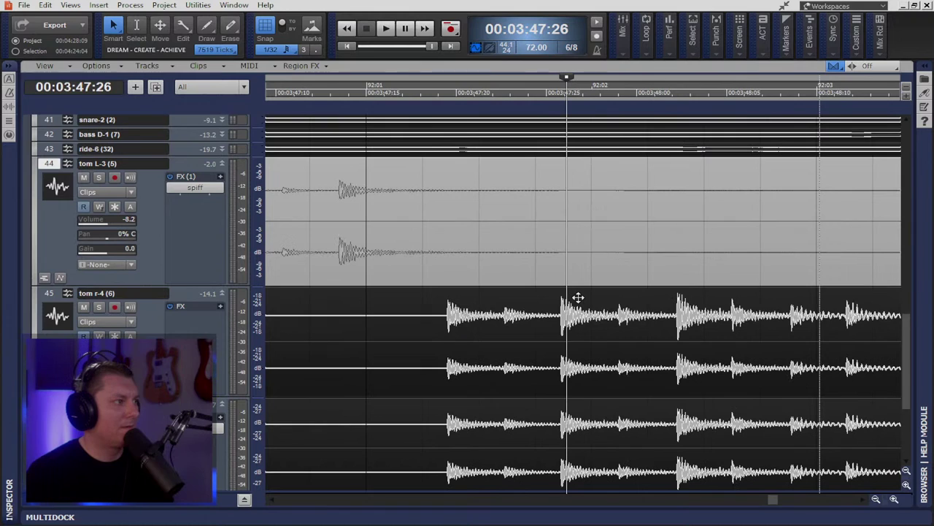
scroll(577, 297, "down", 2)
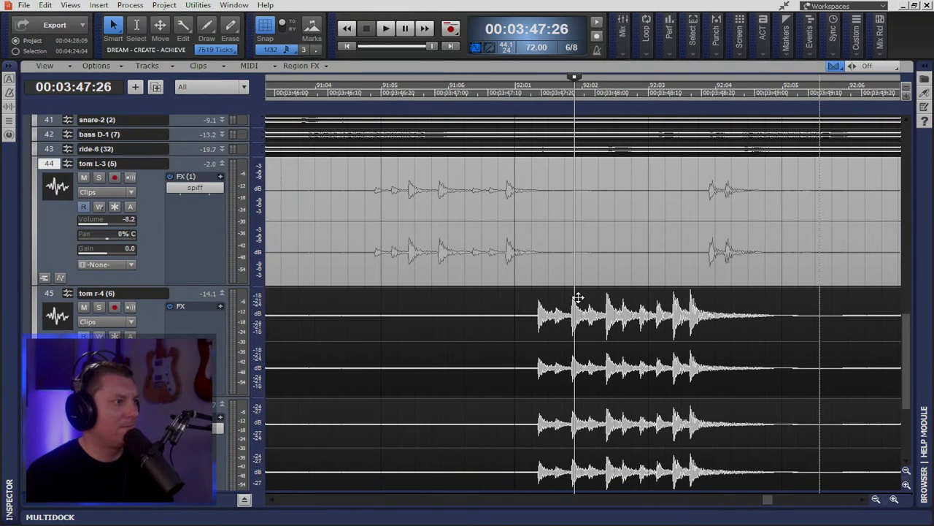
scroll(578, 297, "down", 2)
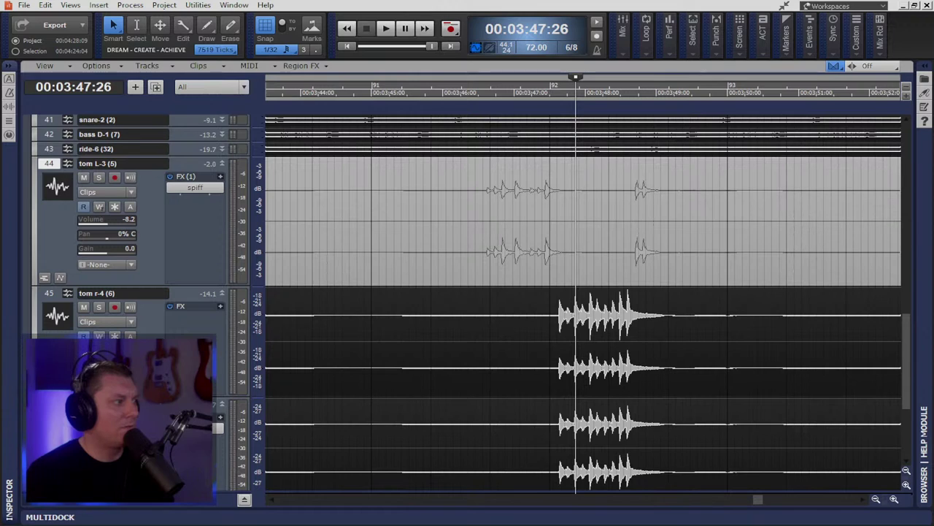
Step: Play the tom fill starting from 00:03:46:14
left_click(479, 91)
key("space")
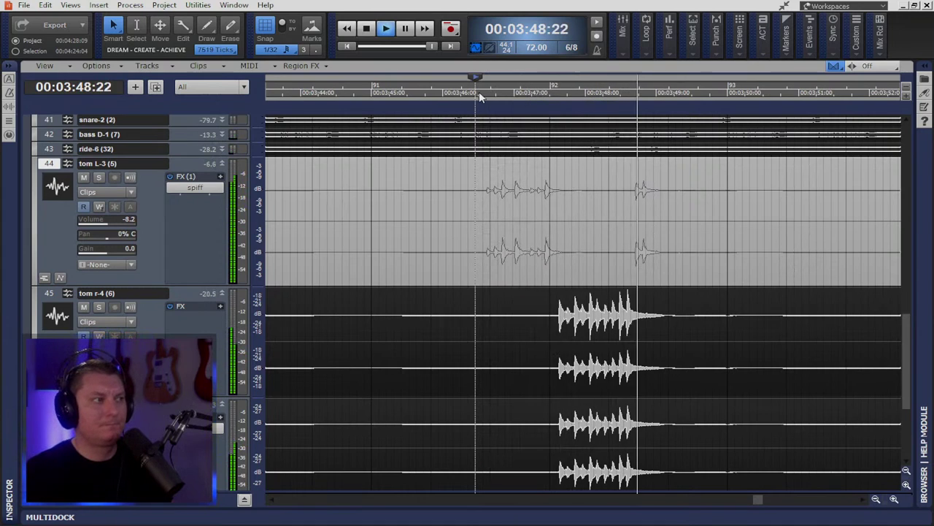
key("space")
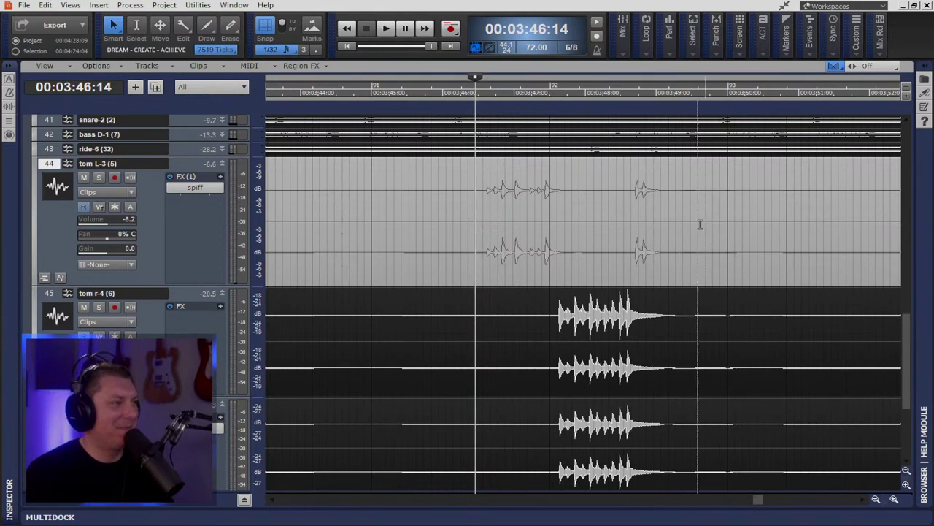
Step: Pan the tom r-4 track to 51% L, set its volume to -5.1 and listen to the fill
scroll(632, 253, "down", 2)
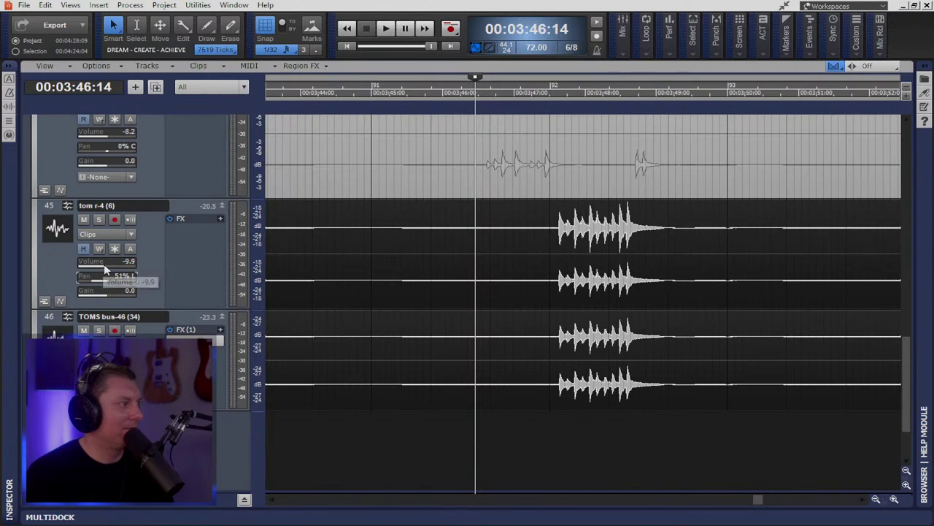
left_click_drag(106, 270, 111, 270)
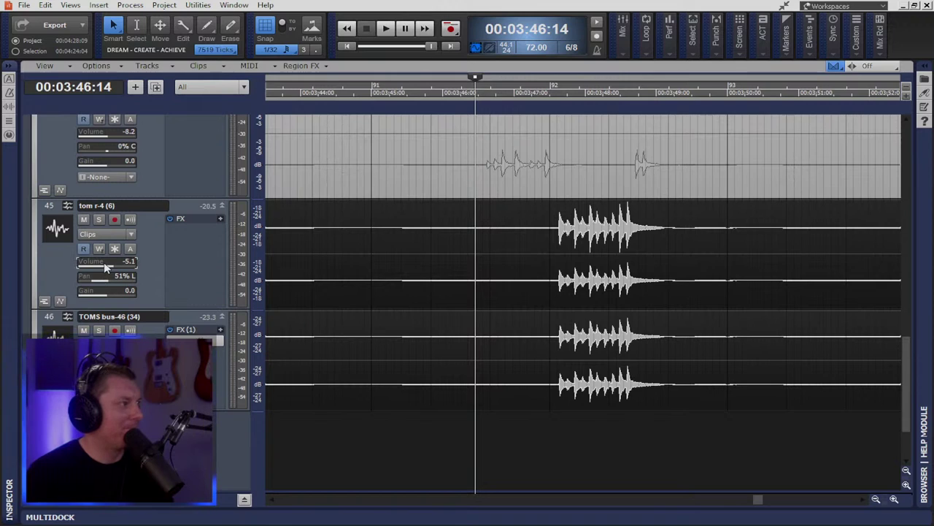
key("space")
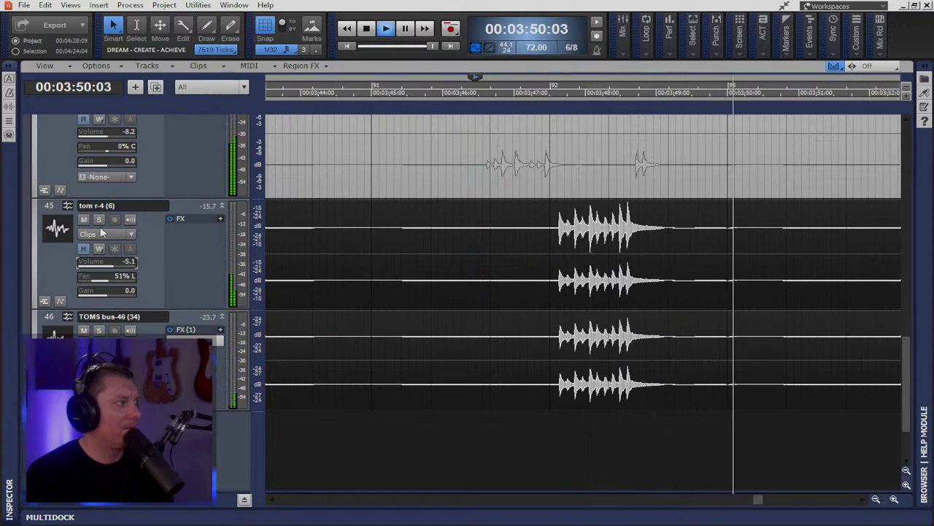
key("space")
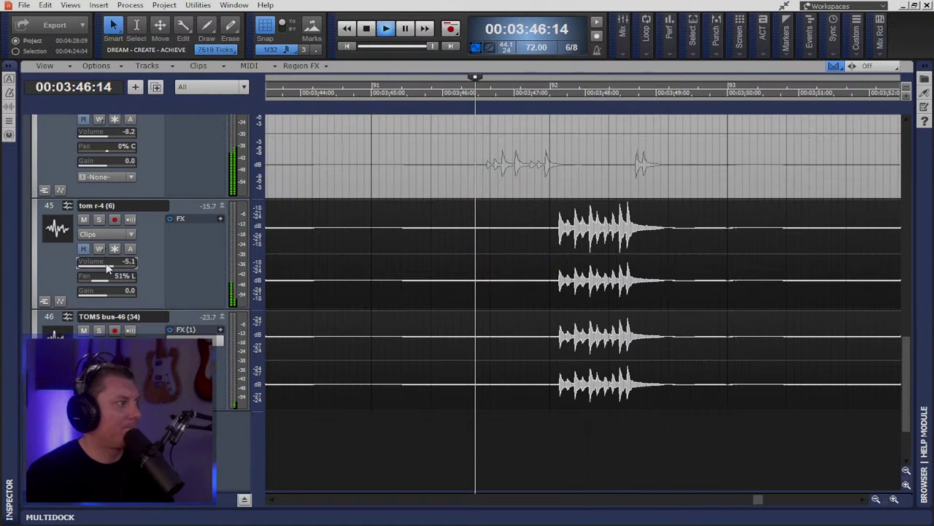
Step: Solo the tom r-4 track and raise its volume to -3.1 while playing the fill
left_click(99, 221)
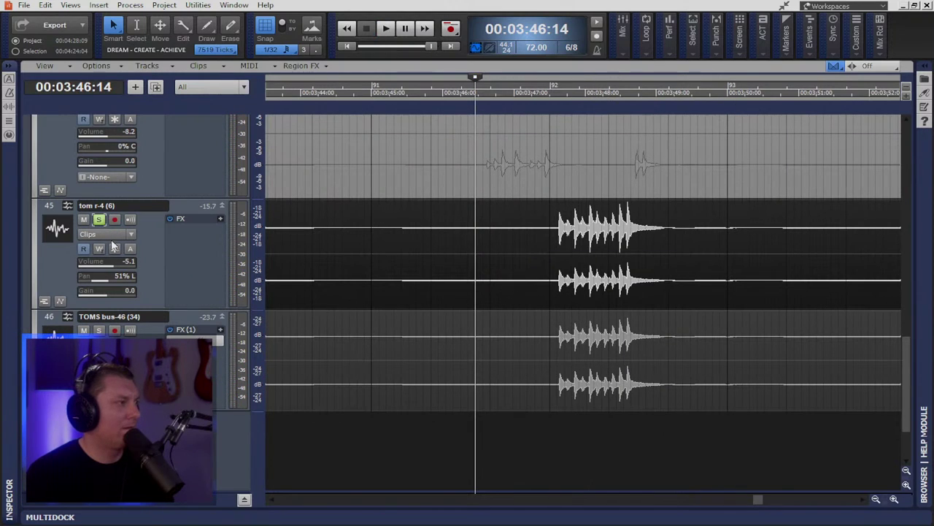
key("space")
scroll(113, 263, "up", 2)
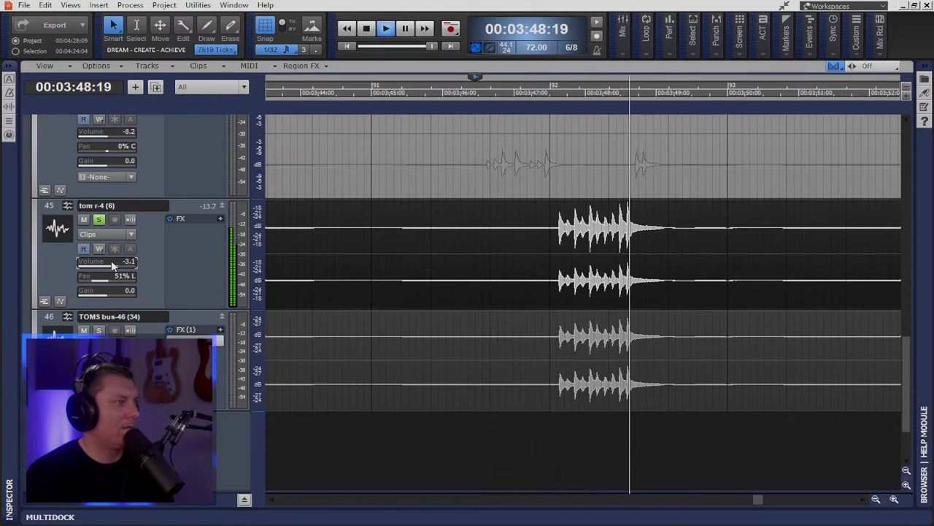
key("space")
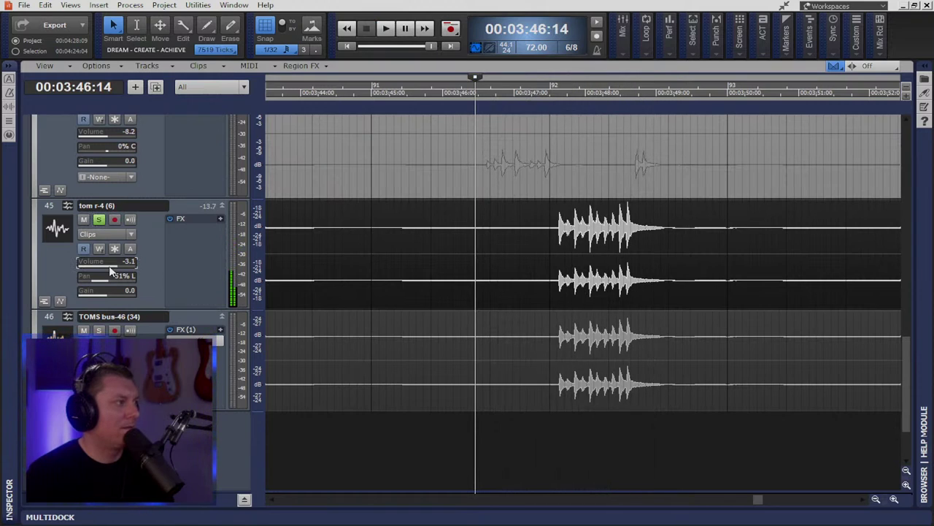
Step: Set tom r-4's volume to -2.4 and listen to it soloed together with the TOMS bus
left_click(98, 330)
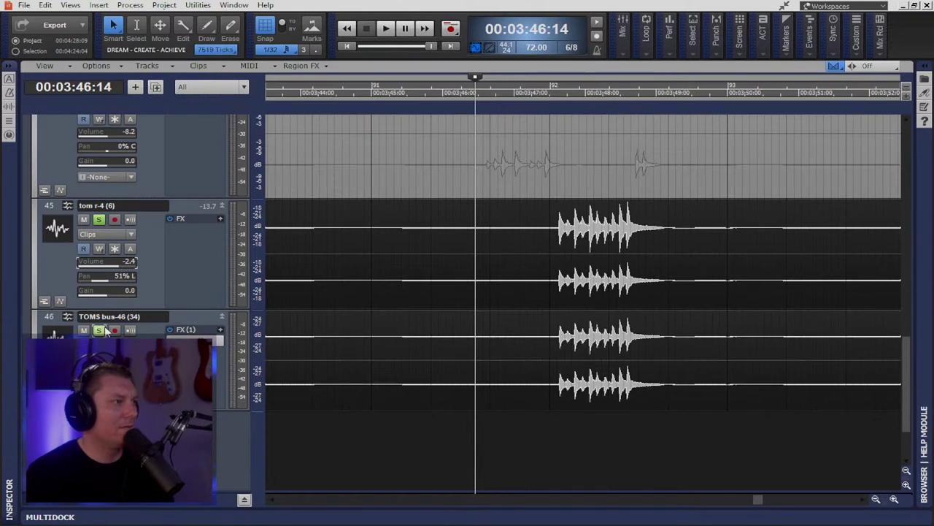
key("space")
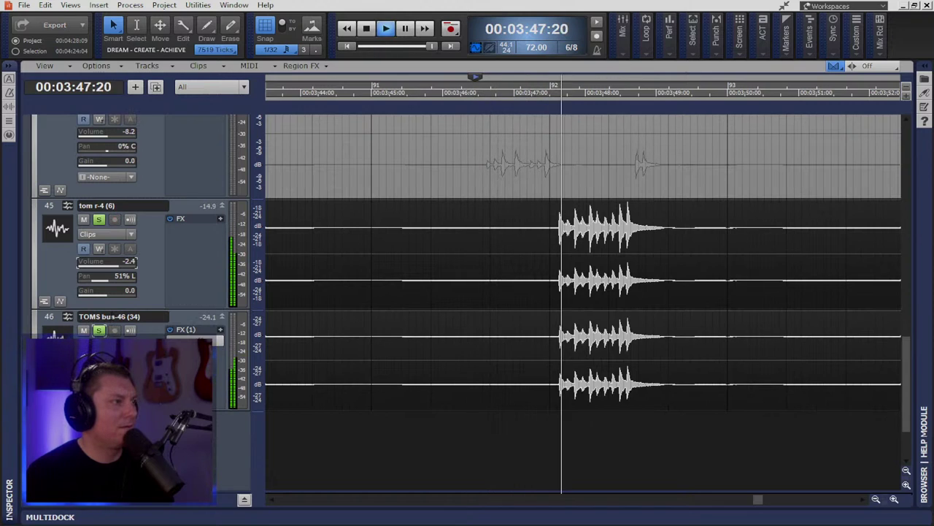
key("space")
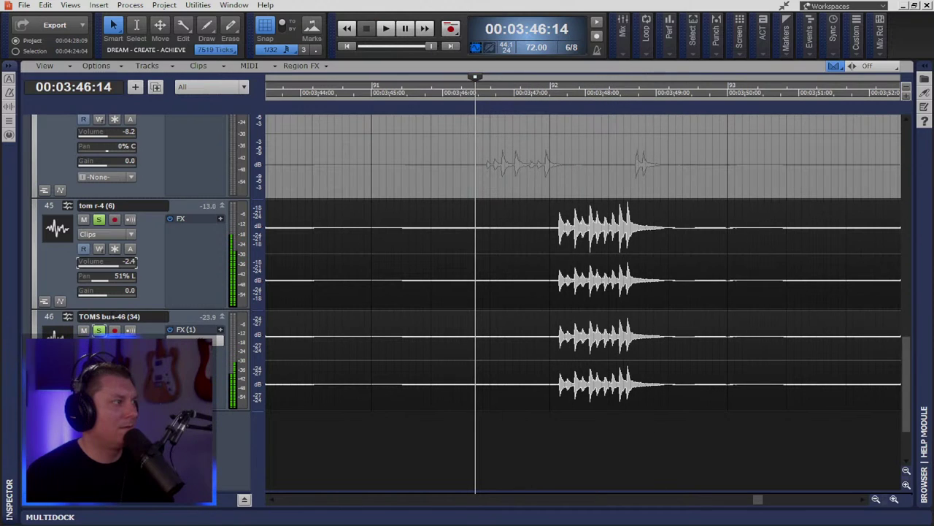
Step: Heighten the tom r-4 track to reveal its phase control, invert the phase and compare the soloed fill before and after
left_click_drag(182, 312, 182, 378)
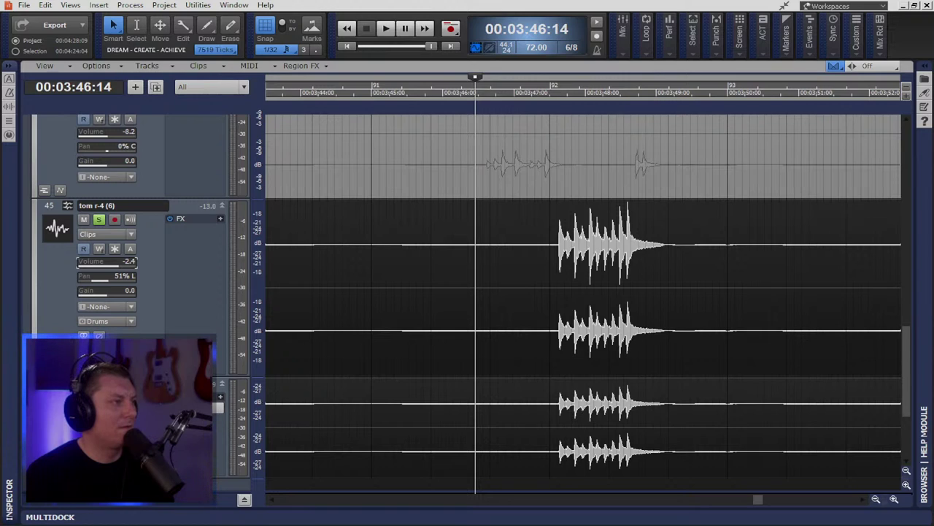
key("space")
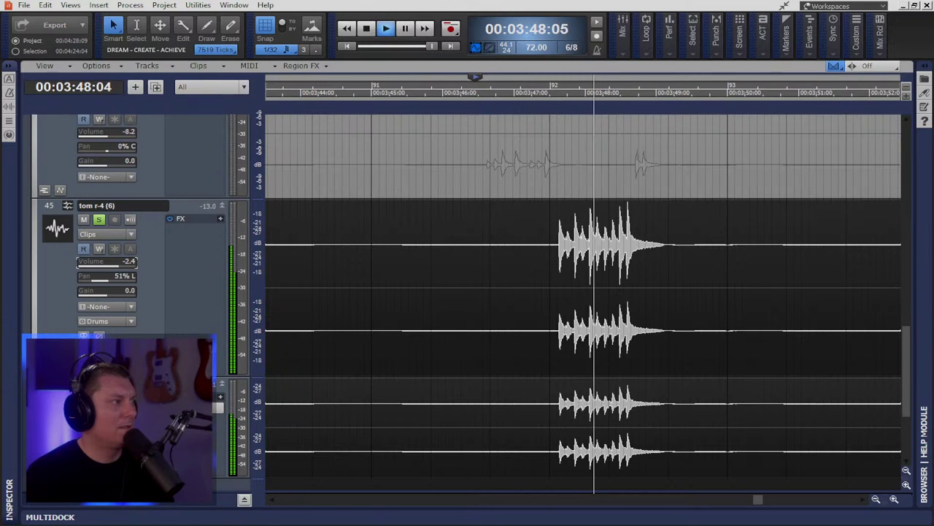
key("space")
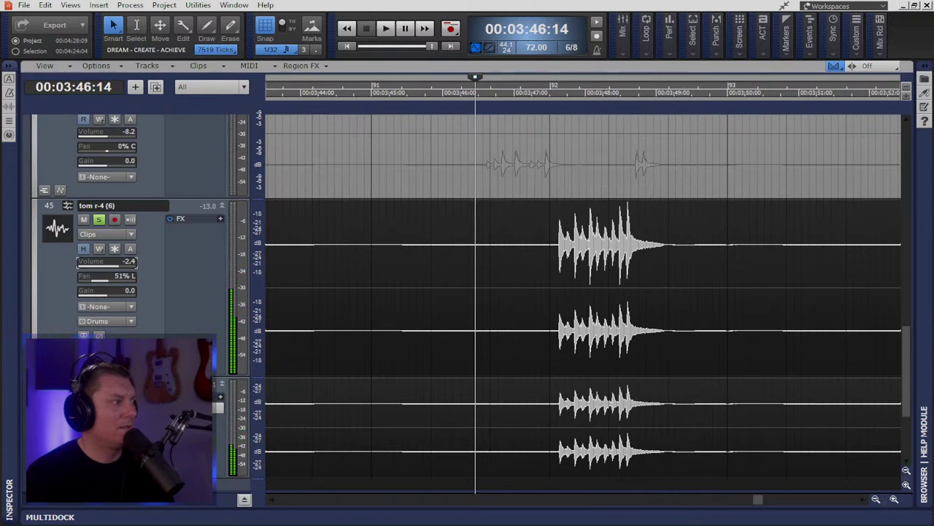
scroll(102, 298, "down", 1)
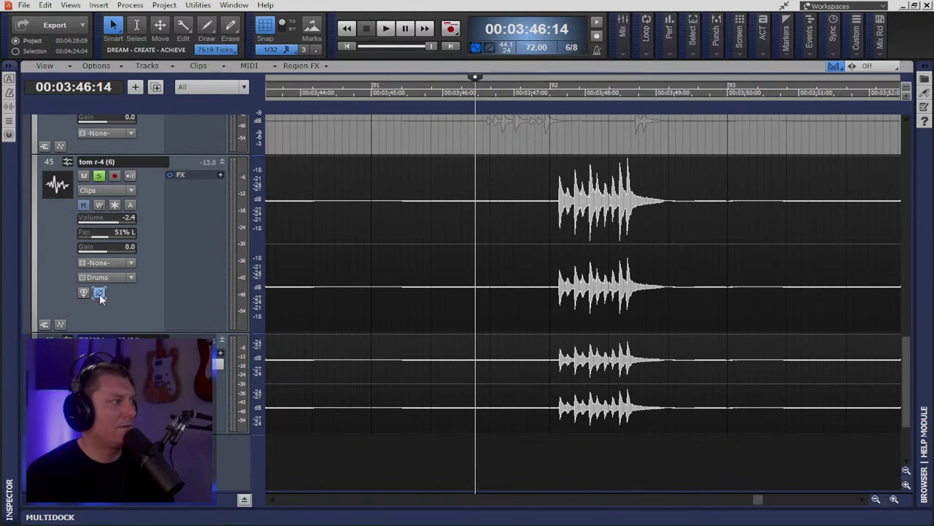
key("space")
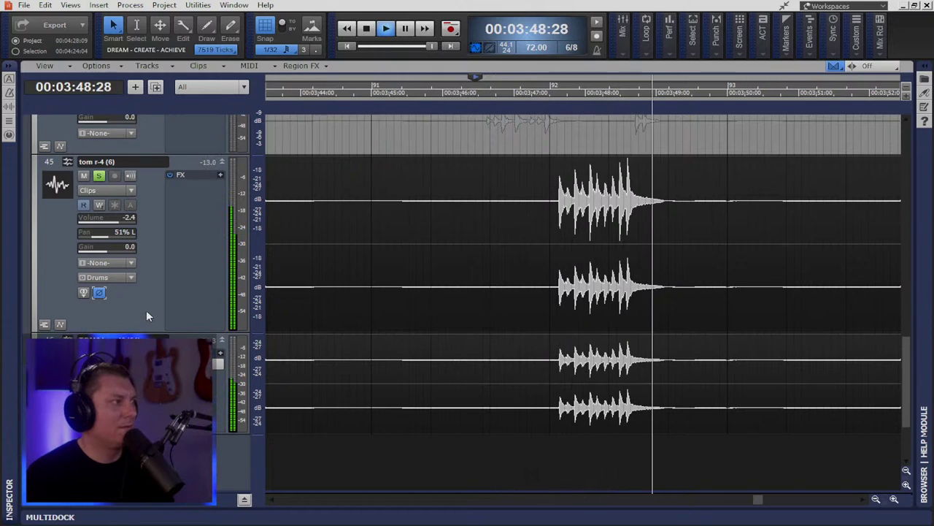
key("space")
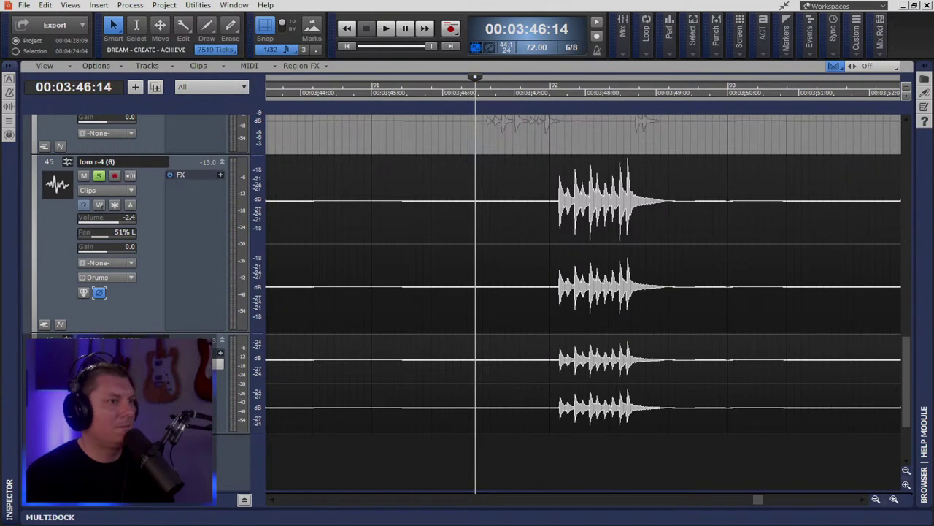
Step: Clear the solos and compare the fill in the full mix with tom r-4's phase inverted and with it restored to normal
left_click(100, 176)
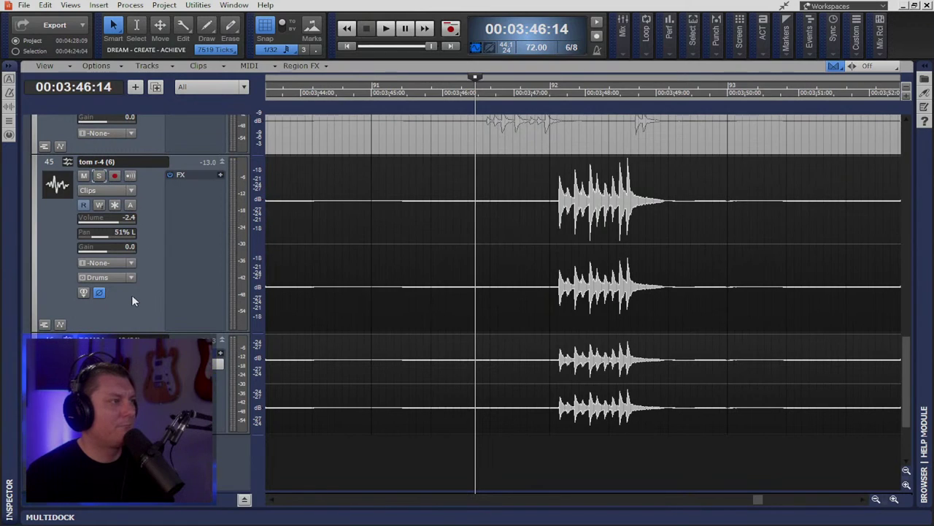
key("space")
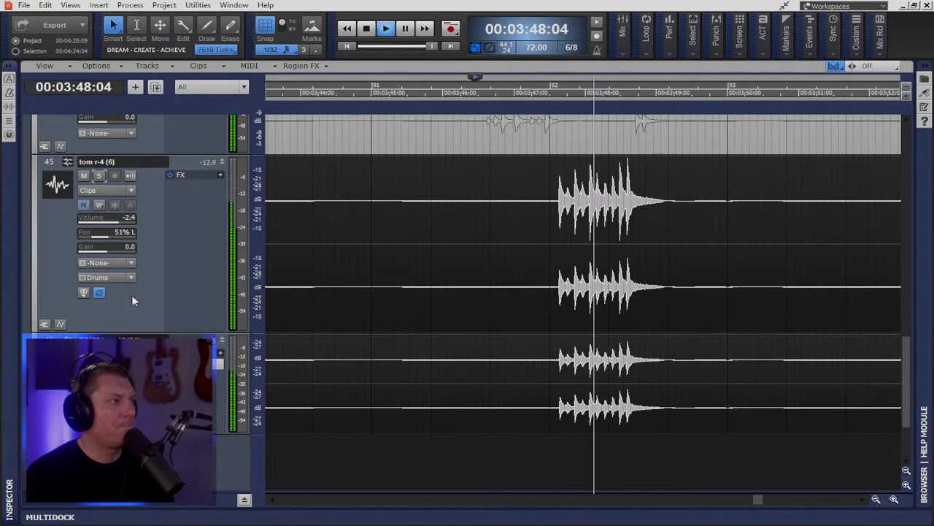
key("space")
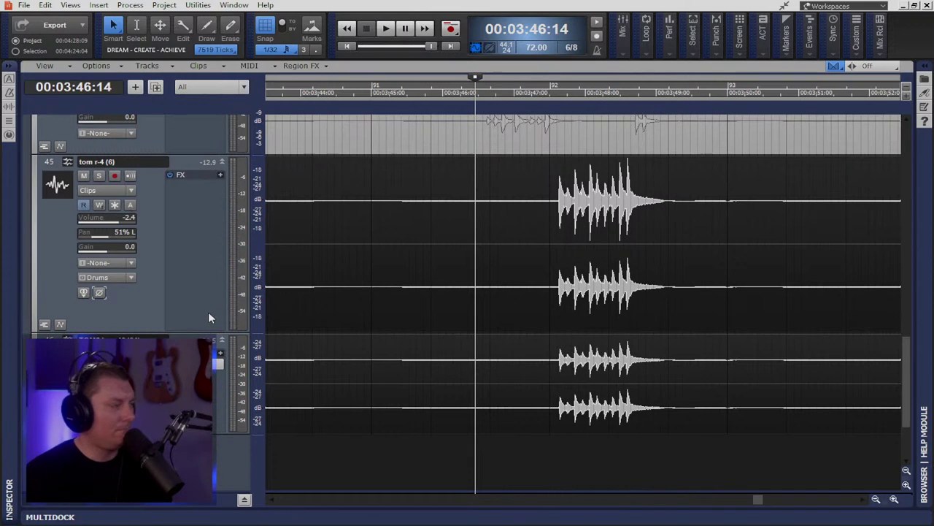
key("space")
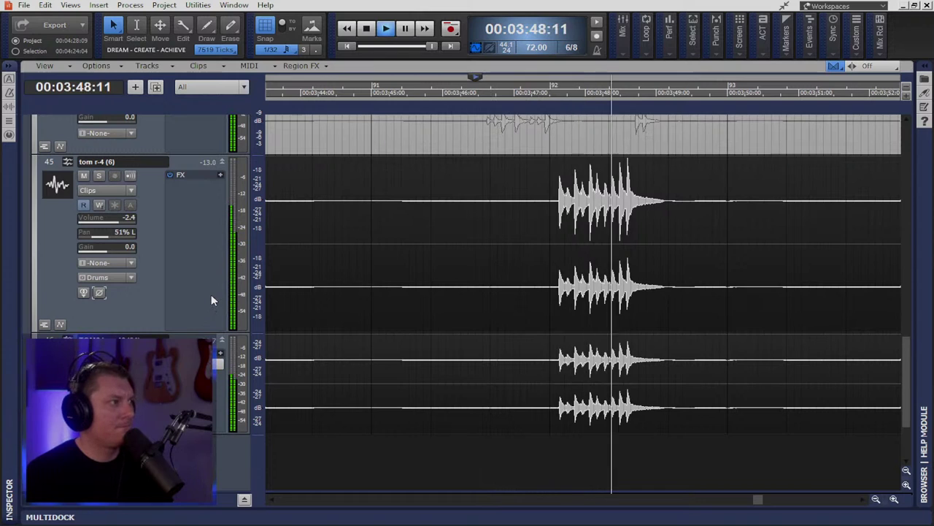
key("space")
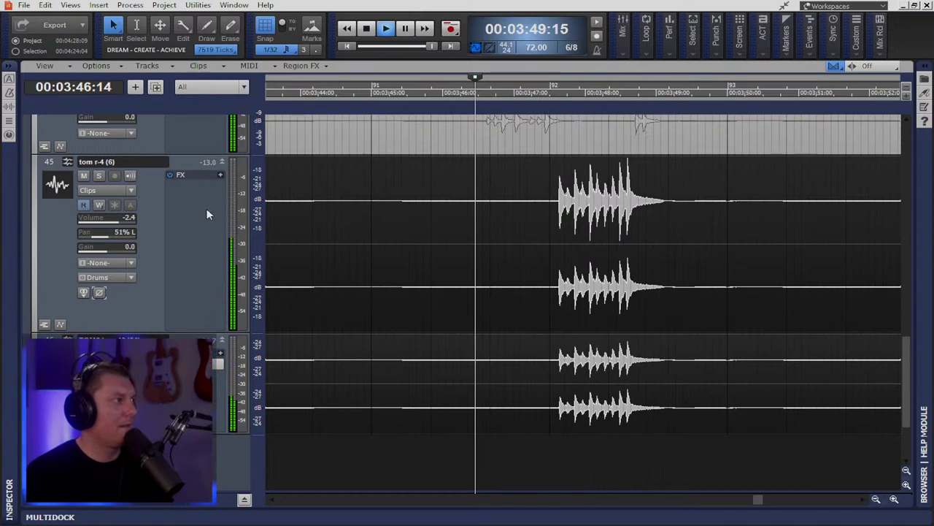
Step: Insert the TS-64 Transient Shaper on the tom r-4 track and enable its timbre controls
right_click(207, 214)
mouse_move(219, 216)
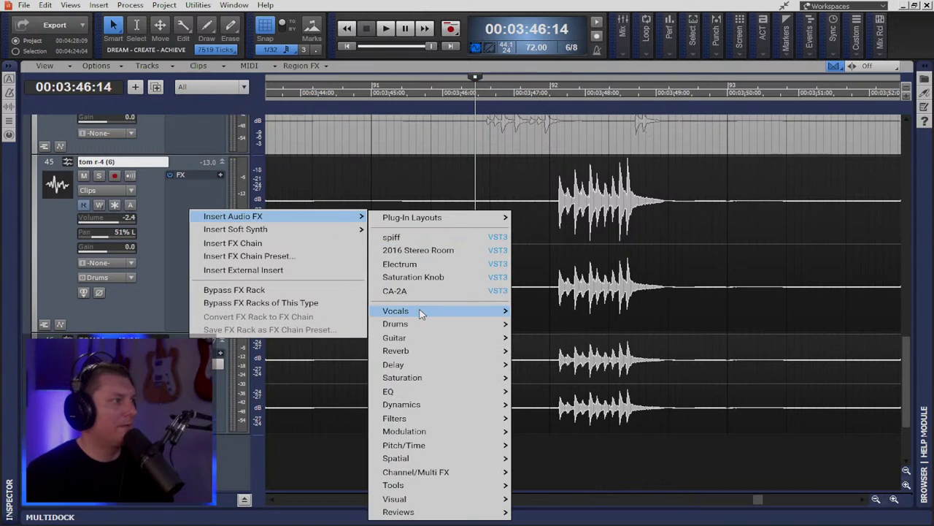
mouse_move(471, 380)
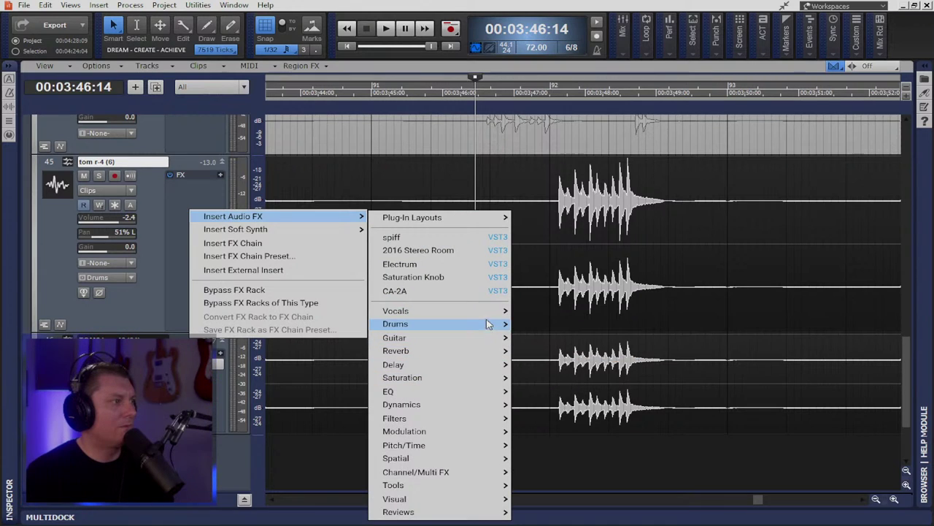
mouse_move(489, 323)
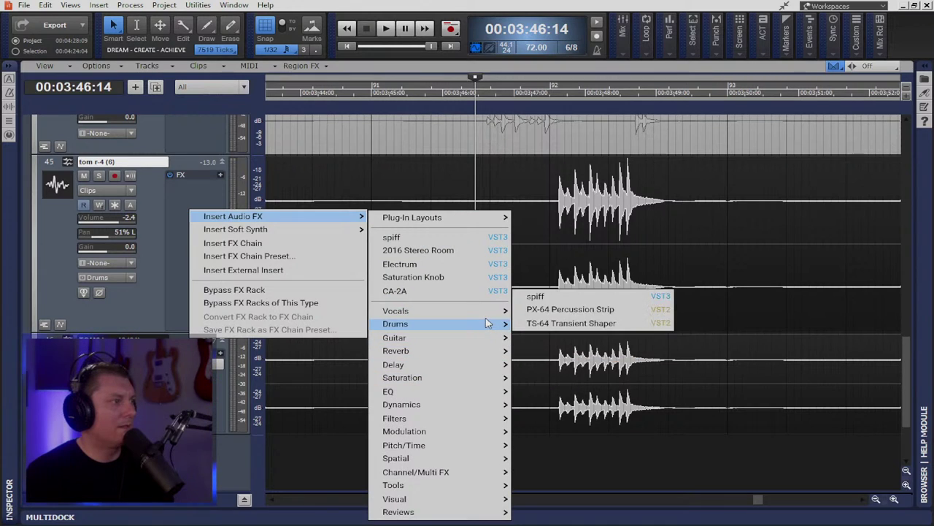
left_click(602, 323)
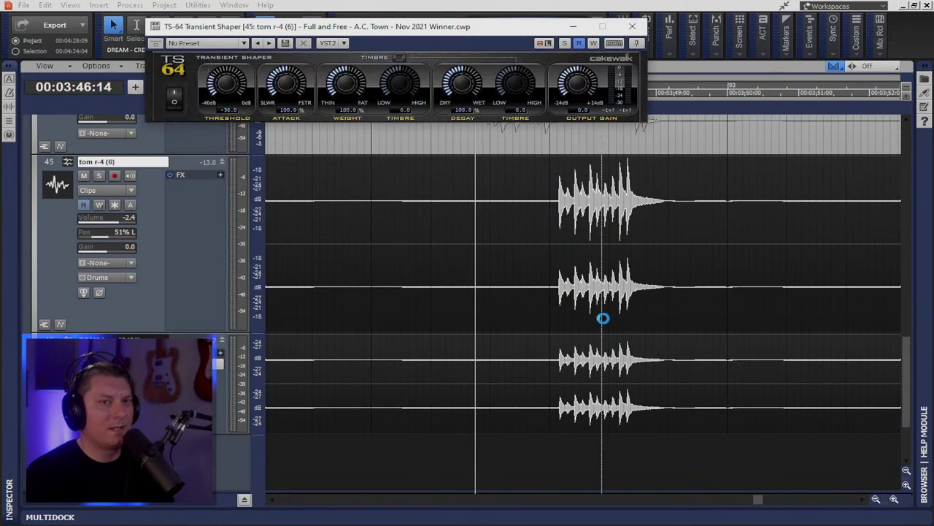
left_click_drag(391, 28, 564, 190)
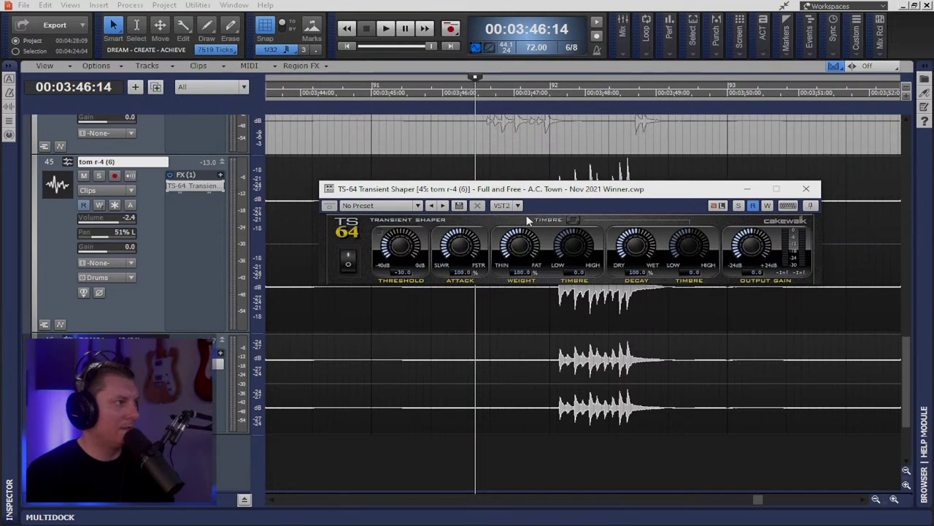
left_click(574, 220)
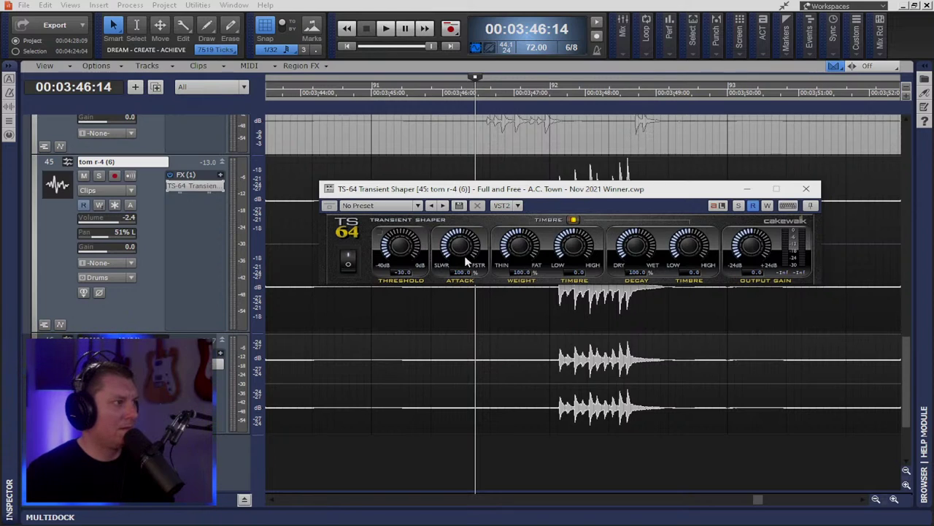
Step: Raise the TS-64's Weight to 176.5% while listening to the tom fill
left_click_drag(525, 252, 521, 232)
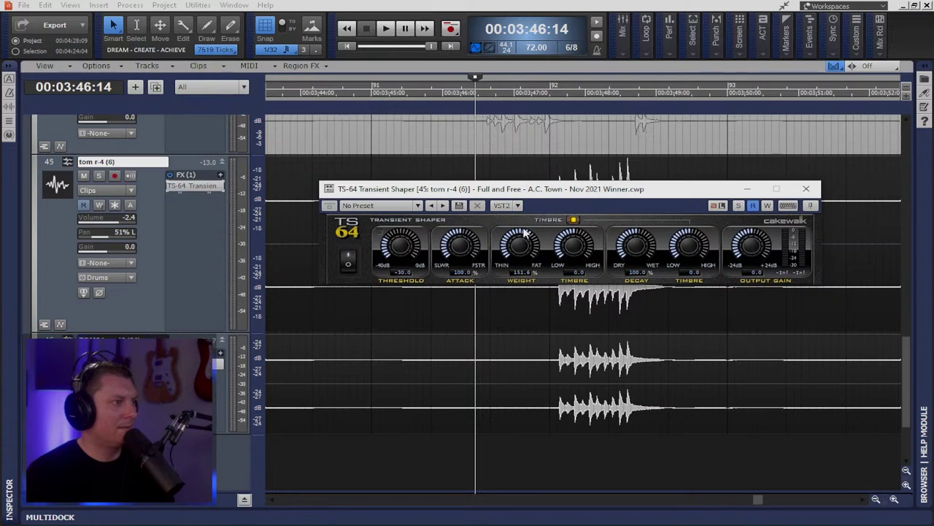
key("space")
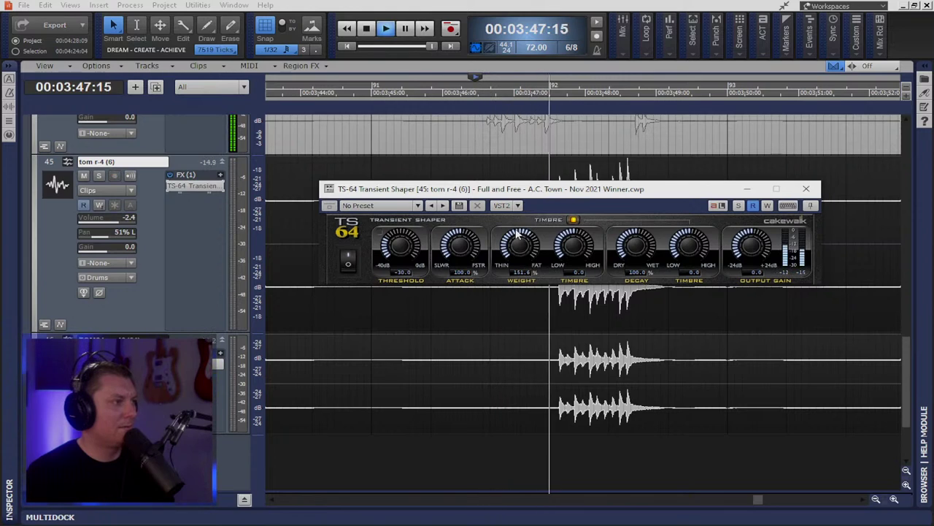
left_click_drag(518, 251, 518, 242)
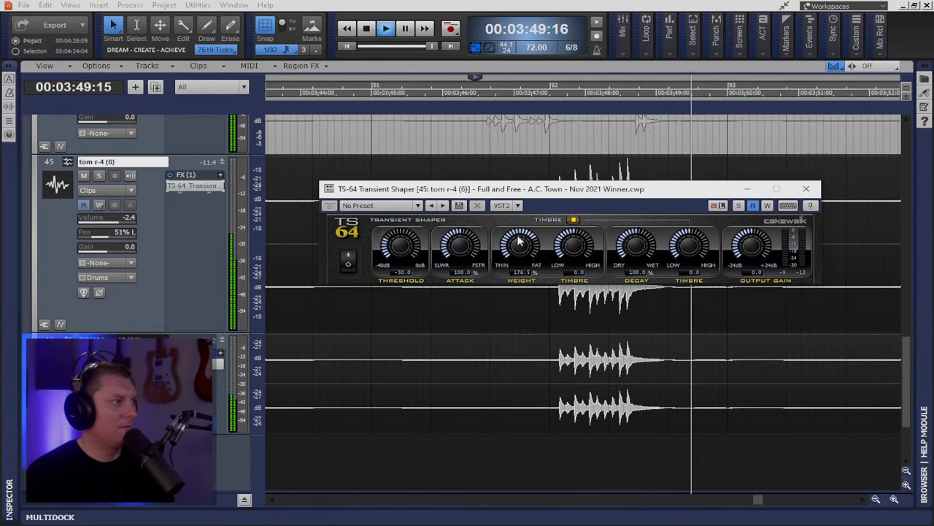
key("space")
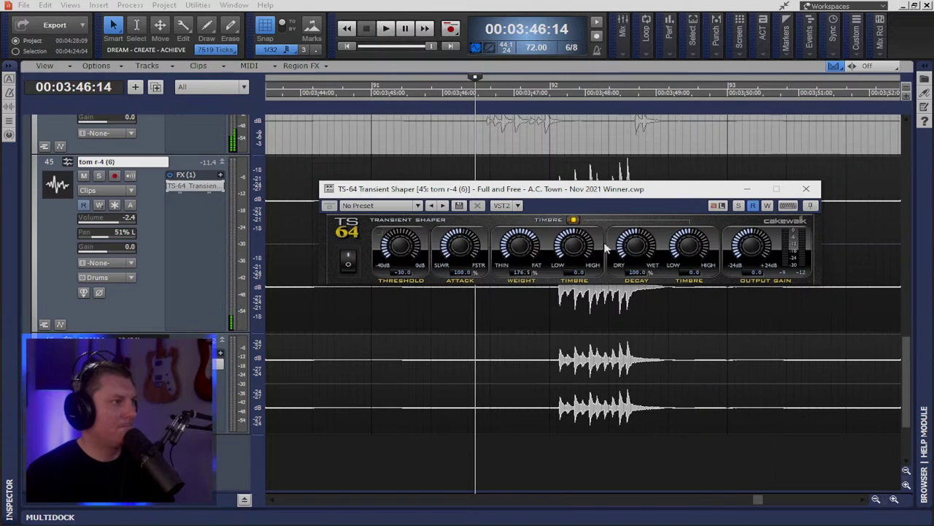
Step: Set the TS-64's decay timbre to -24, weight timbre to -35 and Weight to 253.2%, playing the fill to judge them
left_click_drag(679, 250, 681, 260)
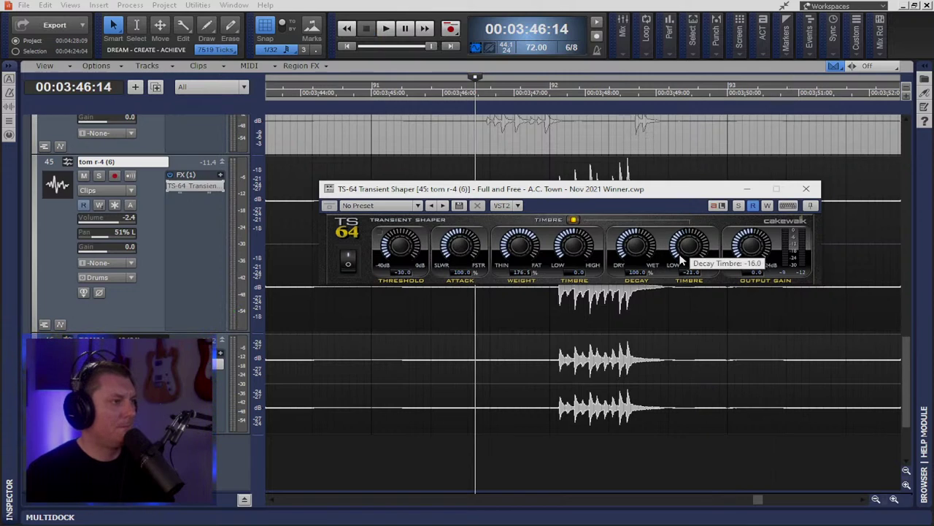
key("space")
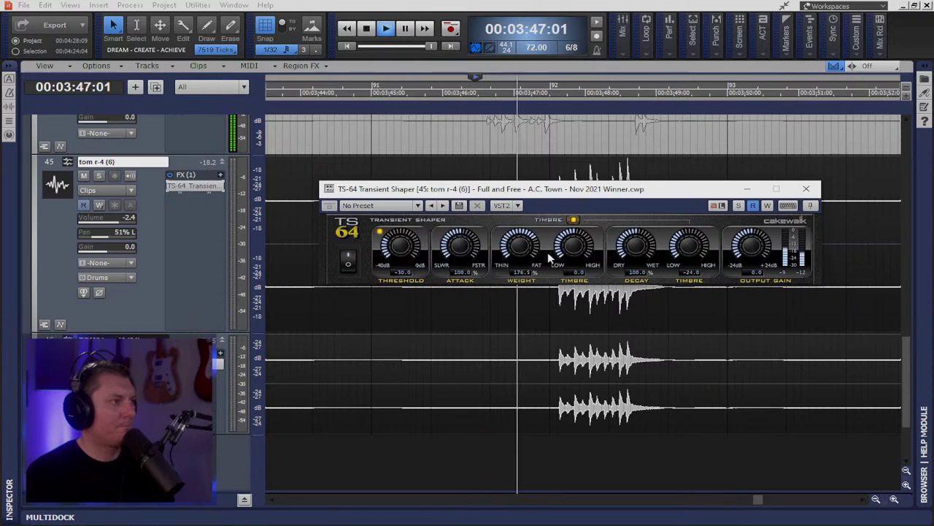
left_click_drag(573, 252, 561, 278)
key("space")
mouse_move(520, 248)
left_mouse_down()
mouse_move(535, 247)
mouse_move(520, 230)
mouse_move(521, 239)
left_mouse_up()
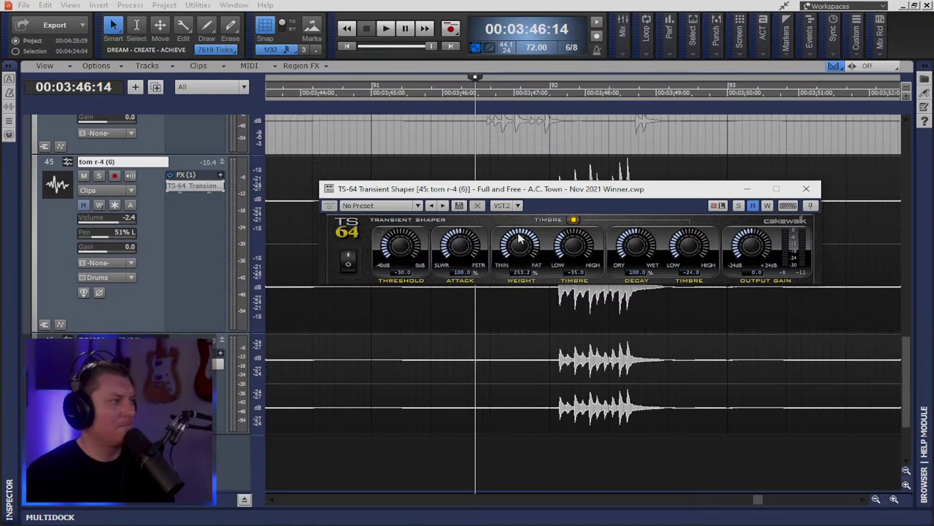
key("space")
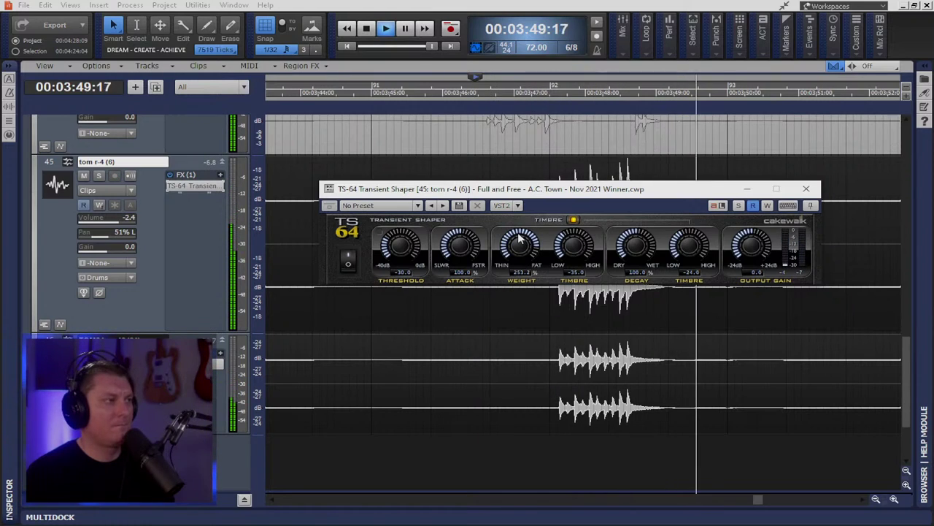
key("space")
Step: Set the TS-64's Weight to 400%, weight timbre to -48 and decay timbre to -42, and play the fill
left_click_drag(520, 233, 521, 212)
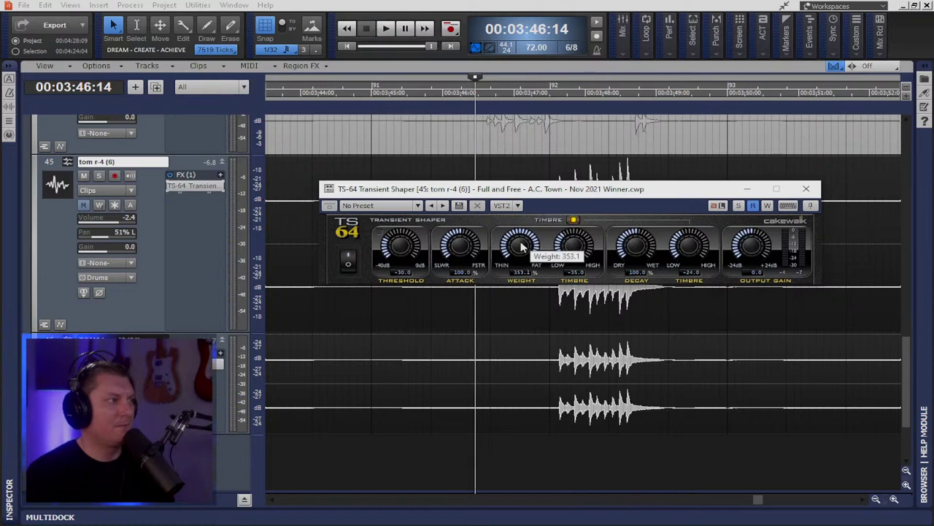
mouse_move(568, 247)
left_mouse_down()
mouse_move(563, 238)
mouse_move(577, 254)
left_mouse_up()
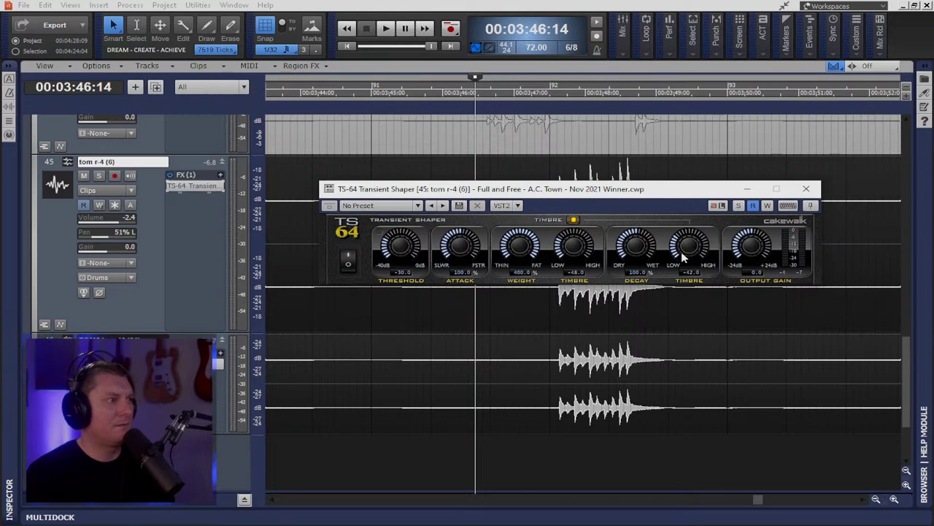
key("space")
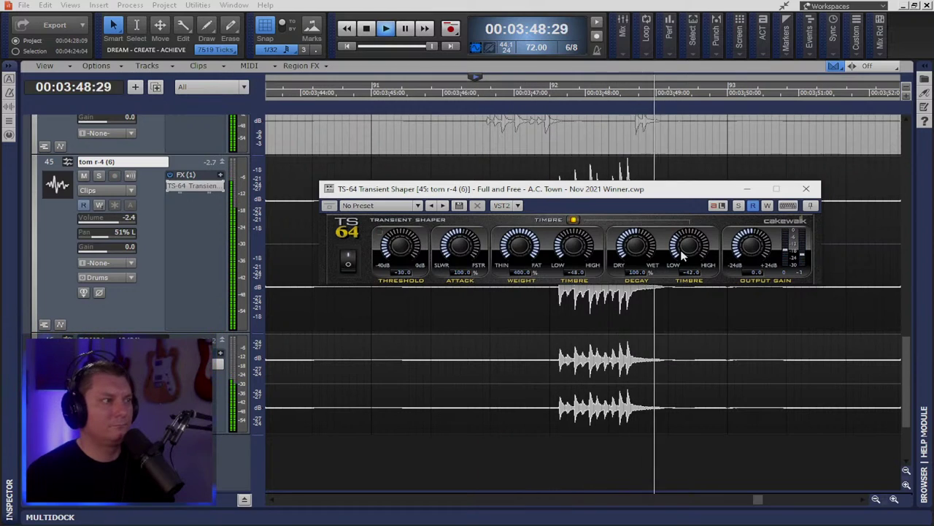
Step: Stop playback and lower the tom r-4 track's volume to -5.9
key("space")
left_click_drag(133, 217, 127, 220)
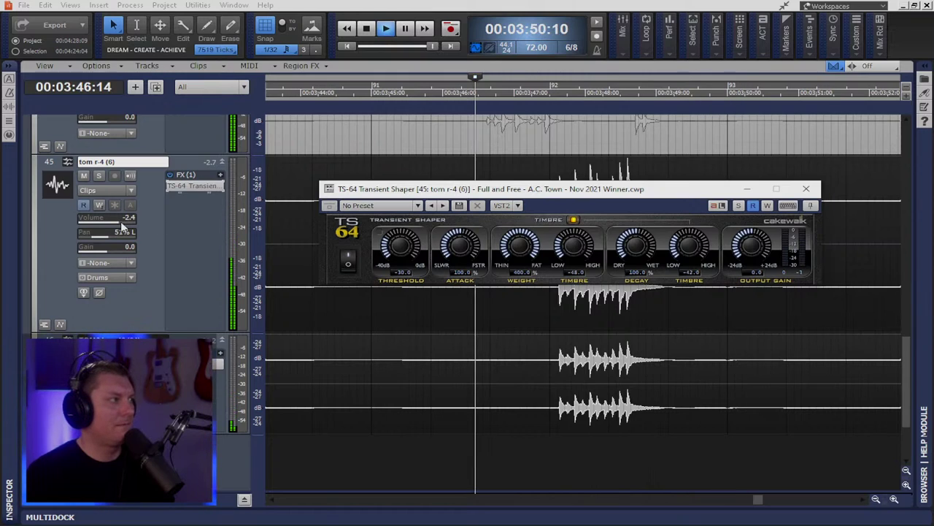
left_click_drag(128, 221, 128, 220)
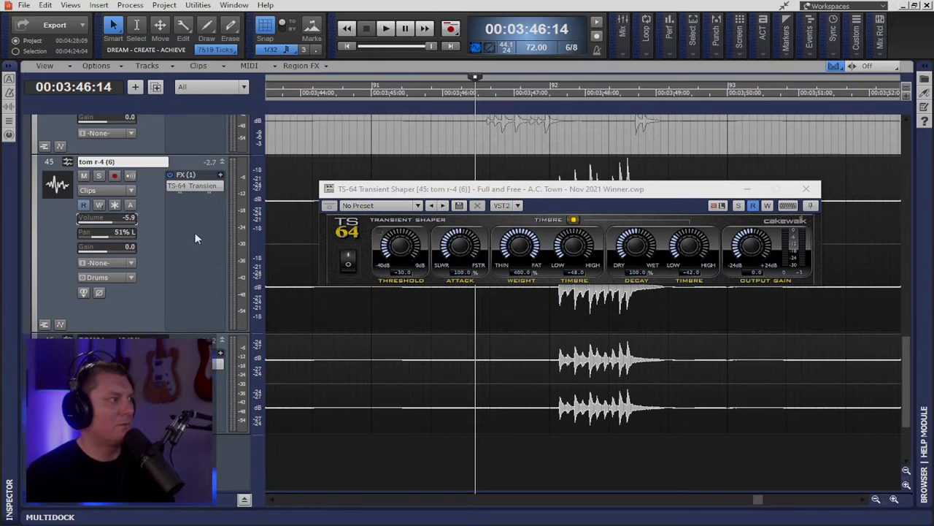
Step: Copy the TS-64 from tom r-4 to the TOMS bus and tom L-3 tracks, and play the fill from 00:03:44:08
left_click(191, 185)
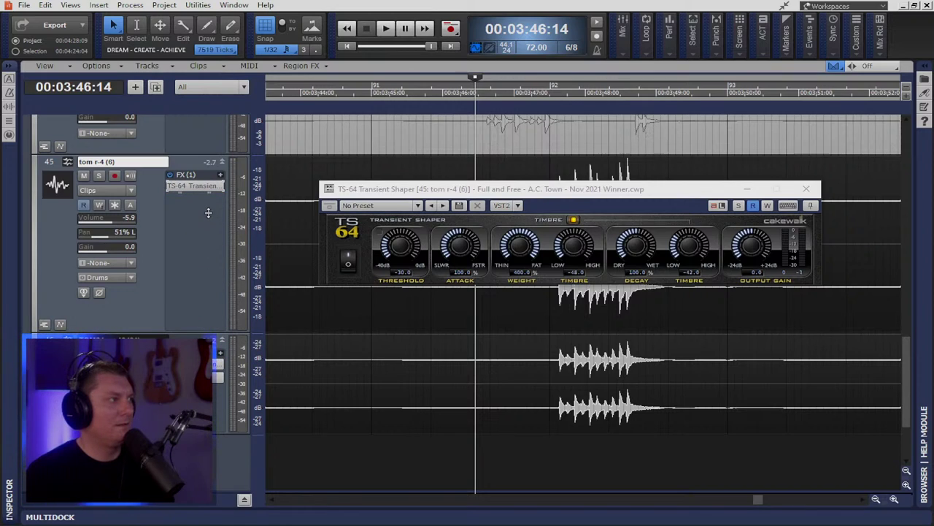
mouse_move(191, 186)
left_mouse_down()
mouse_move(197, 127)
mouse_move(193, 191)
left_mouse_up()
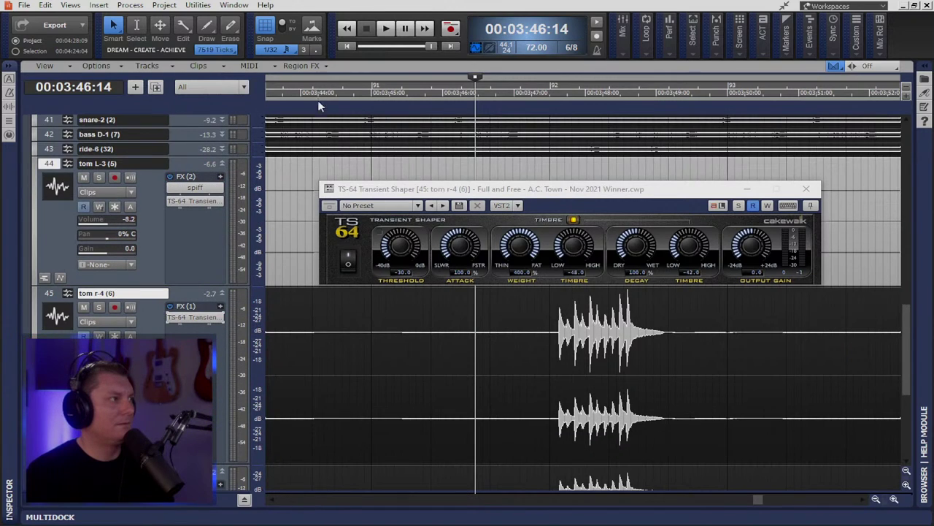
left_click(318, 95)
key("space")
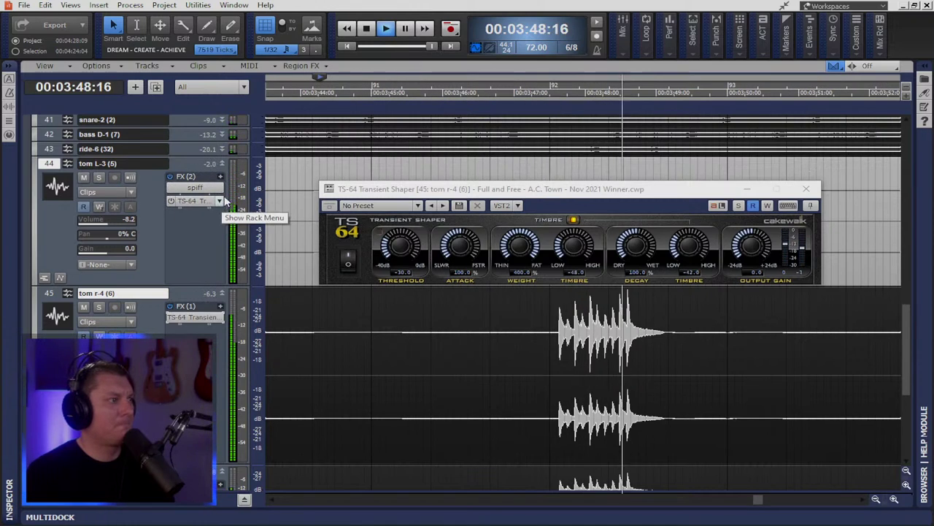
Step: Close the TS-64 window, stop playback and lower the tom L-3 track's volume to -13.1
left_click(806, 190)
key("space")
left_click_drag(106, 220, 95, 219)
scroll(421, 354, "down", 3)
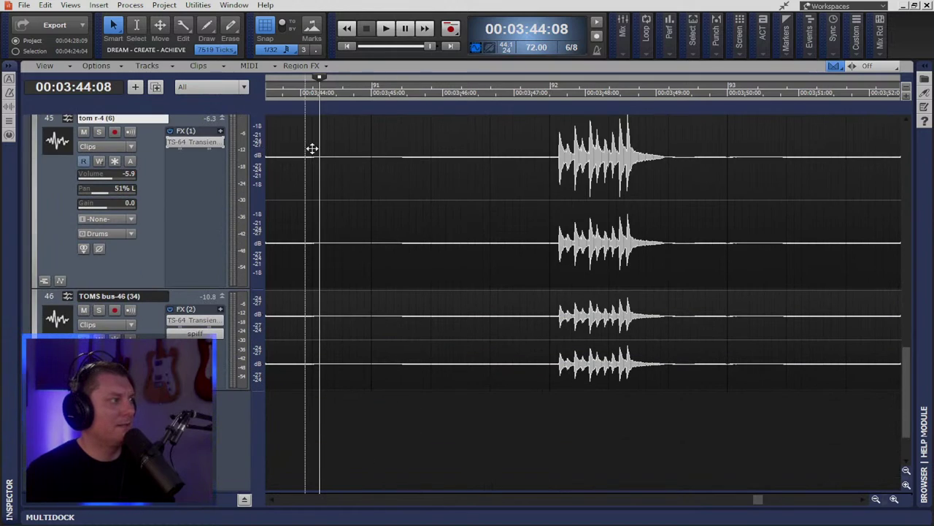
Step: In the Console, lower tom r-4's volume to -6.9 and the TOMS bus track's to -7.6 while the song plays
key("space")
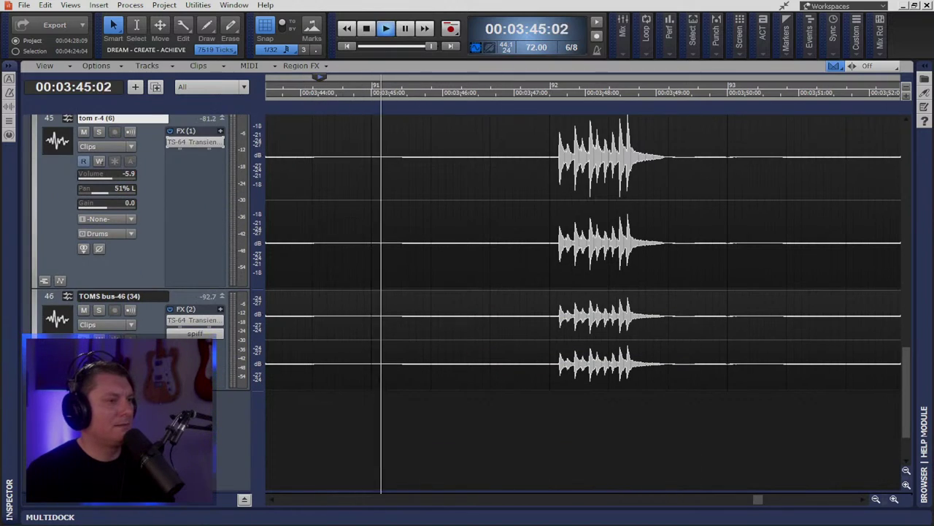
key("alt+2")
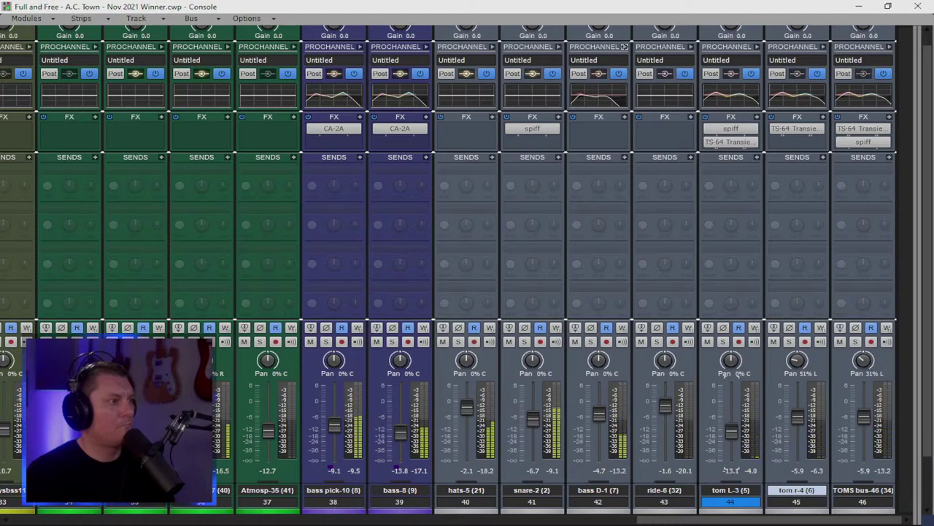
scroll(798, 417, "down", 1)
scroll(864, 418, "down", 2)
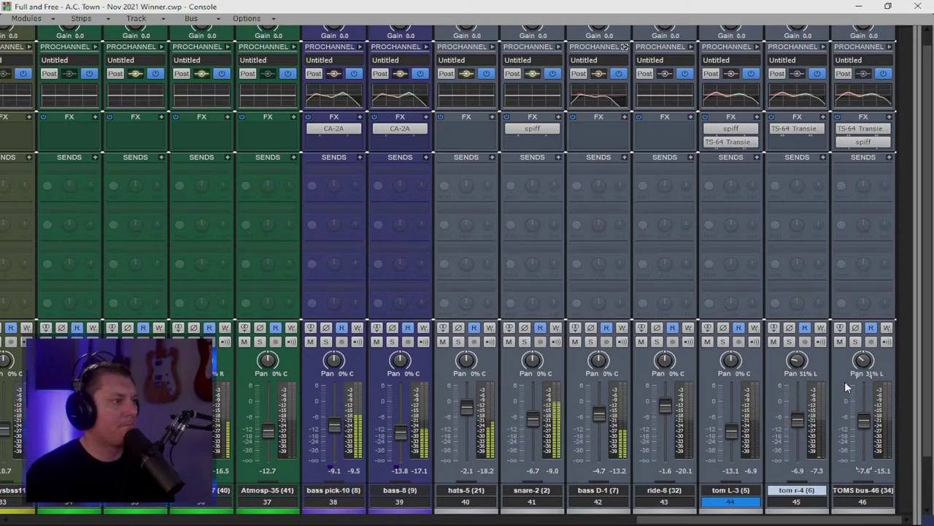
key("space")
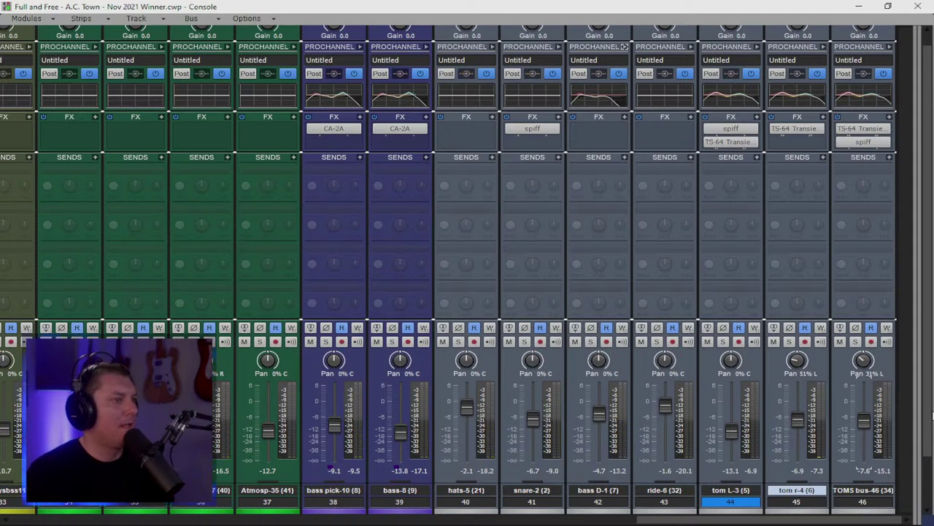
Step: Bring the buses into view and add Reverb-Short Room, Reverb-Medium Plate and Reverb-Long Hall sends to the S/S bus
left_click_drag(917, 395, 242, 395)
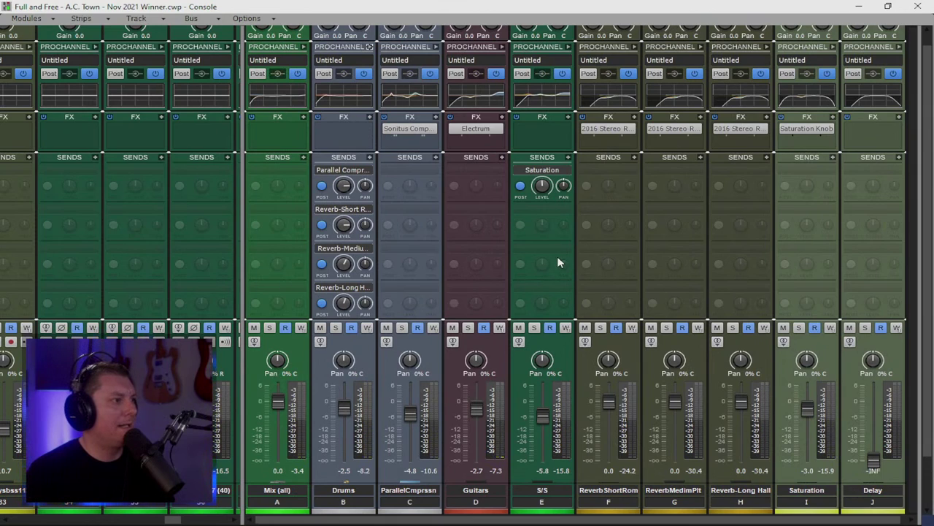
left_click(568, 157)
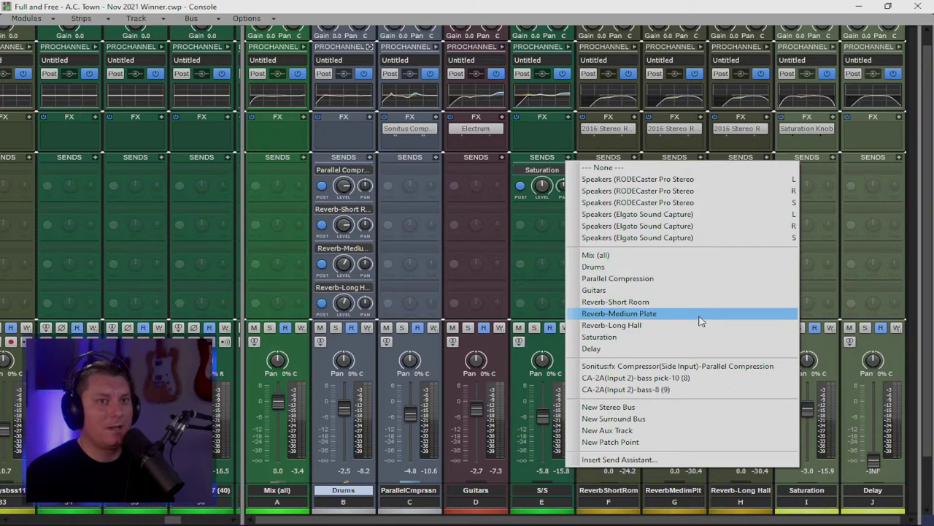
left_click(615, 301)
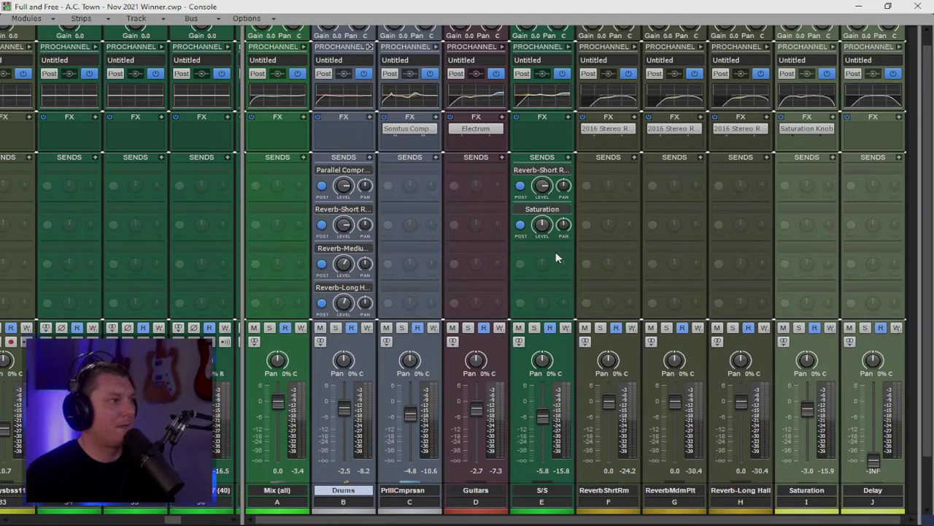
key("space")
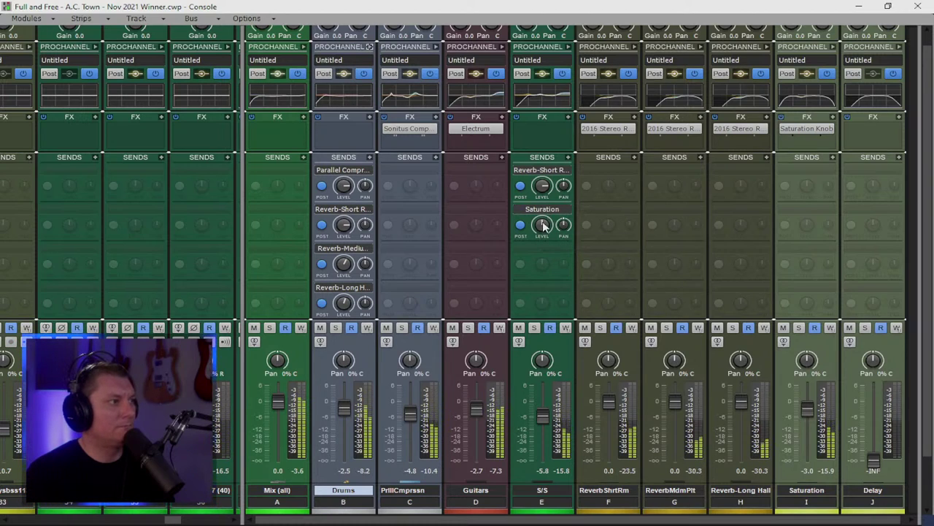
left_click(568, 158)
left_click(604, 314)
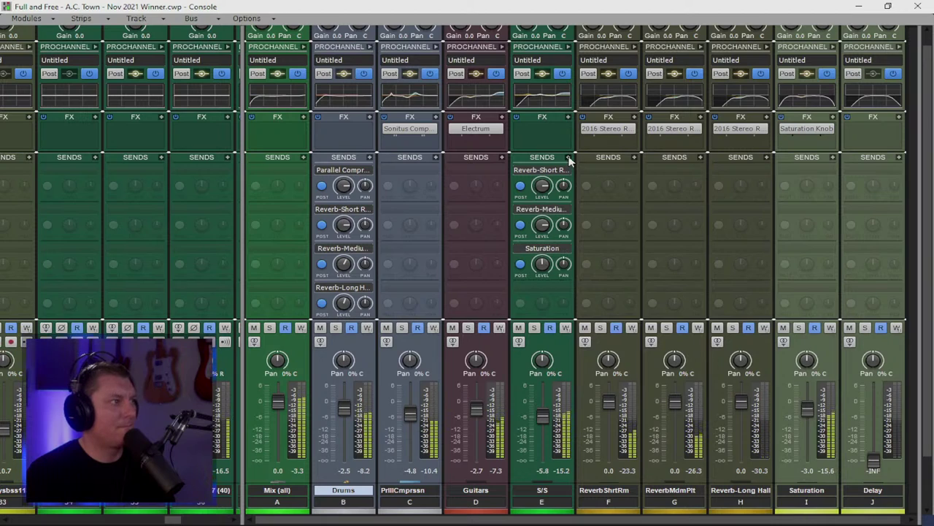
left_click(568, 157)
left_click(605, 324)
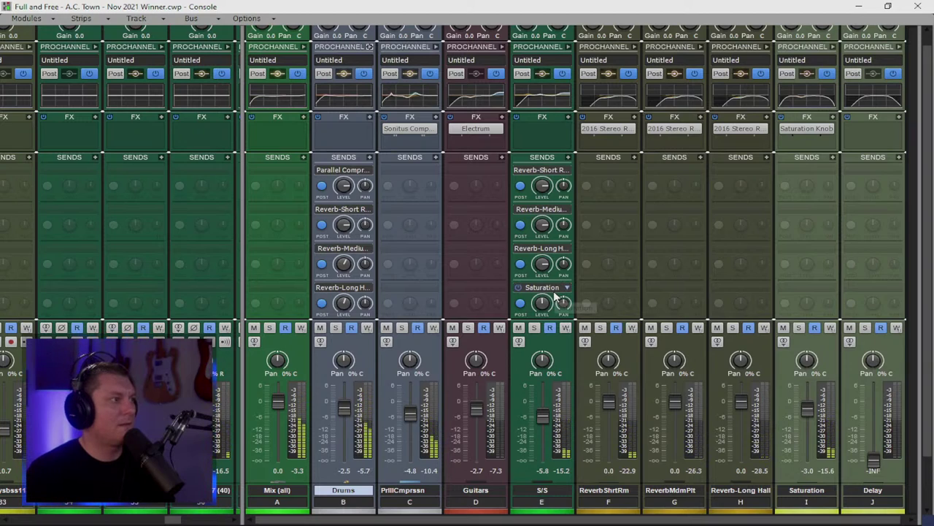
Step: Set the S/S bus's Saturation send level to about -12.2 while the song plays
mouse_move(542, 303)
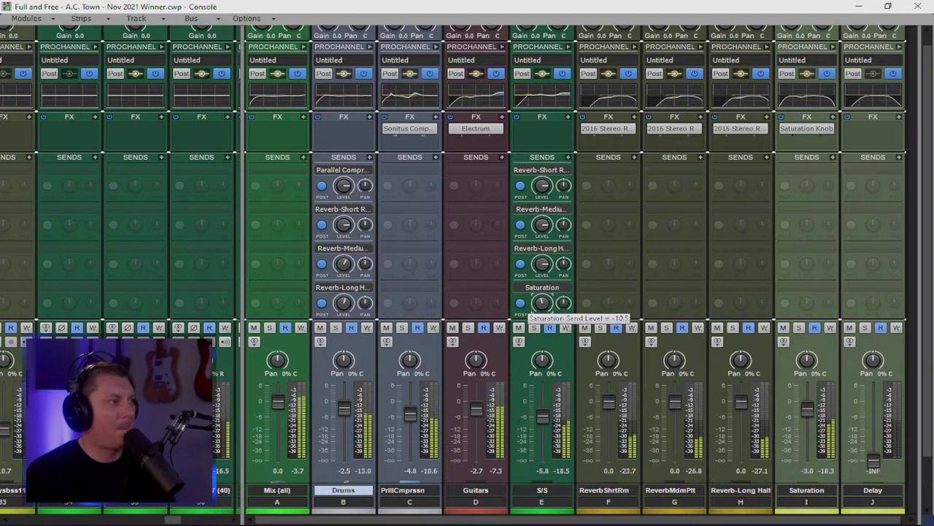
scroll(542, 302, "down", 2)
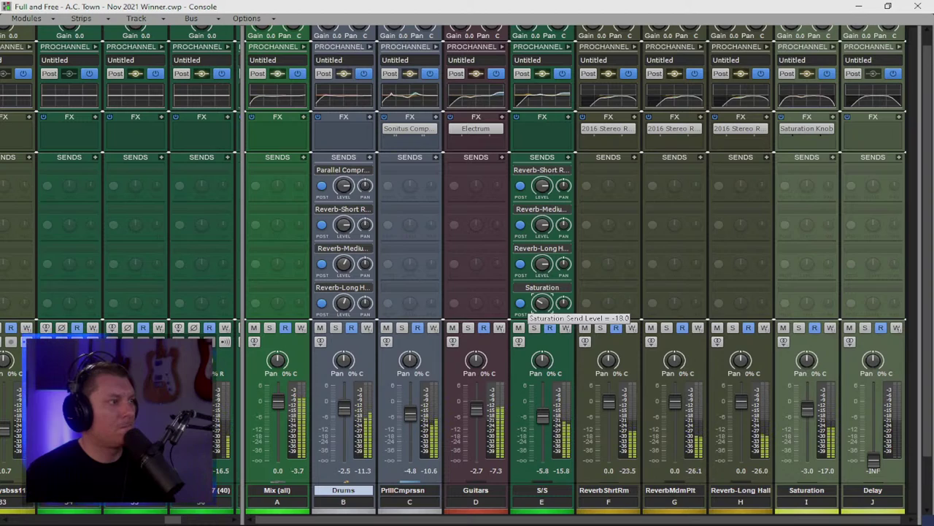
scroll(541, 303, "up", 5)
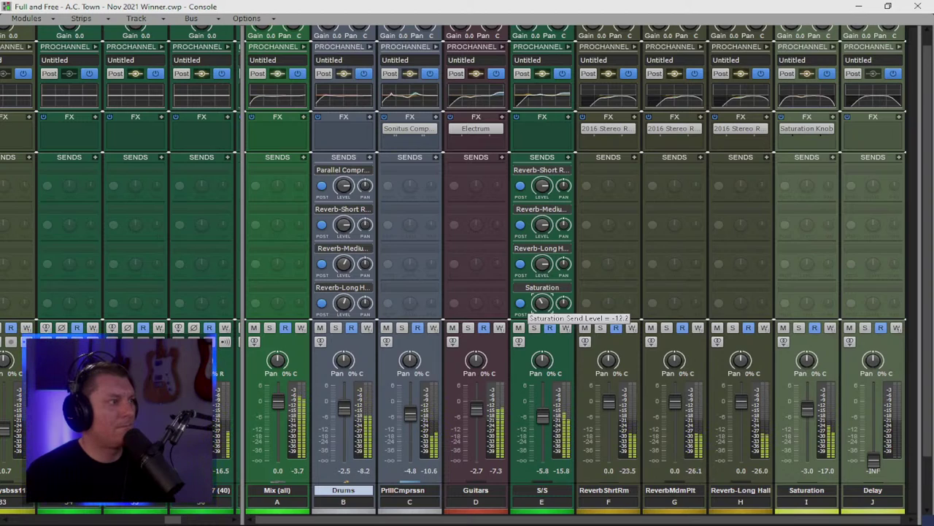
scroll(542, 265, "up", 2)
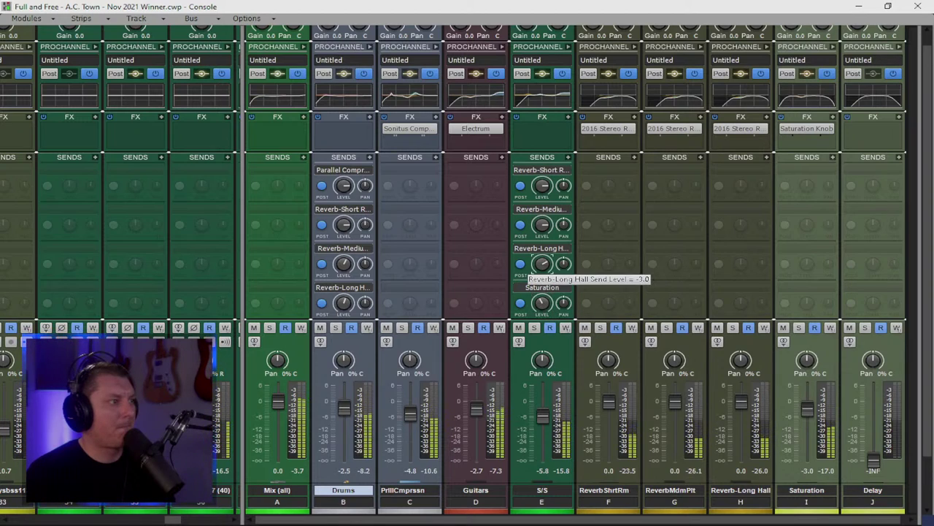
Step: Lower the S/S bus's Reverb-Long Hall, Reverb-Medium Plate and Reverb-Short Room send levels
scroll(543, 264, "down", 2)
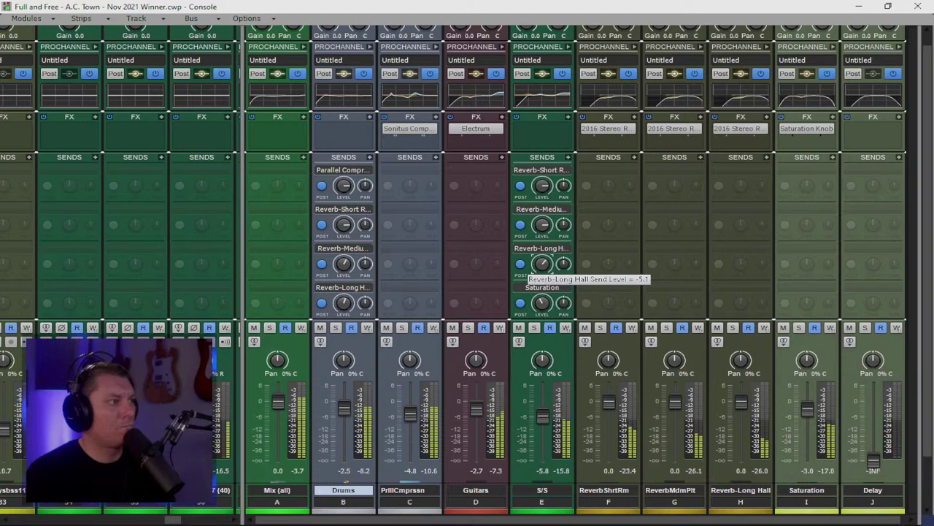
scroll(542, 225, "down", 2)
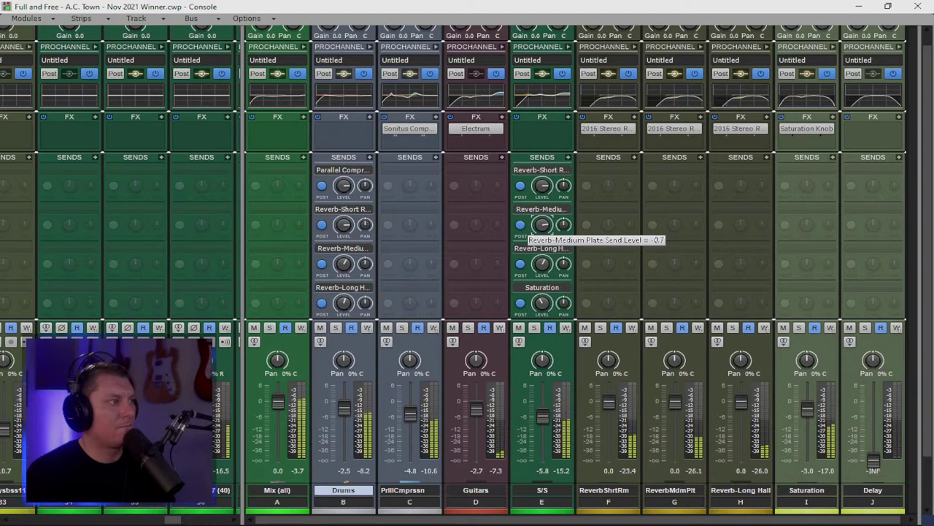
scroll(542, 225, "down", 2)
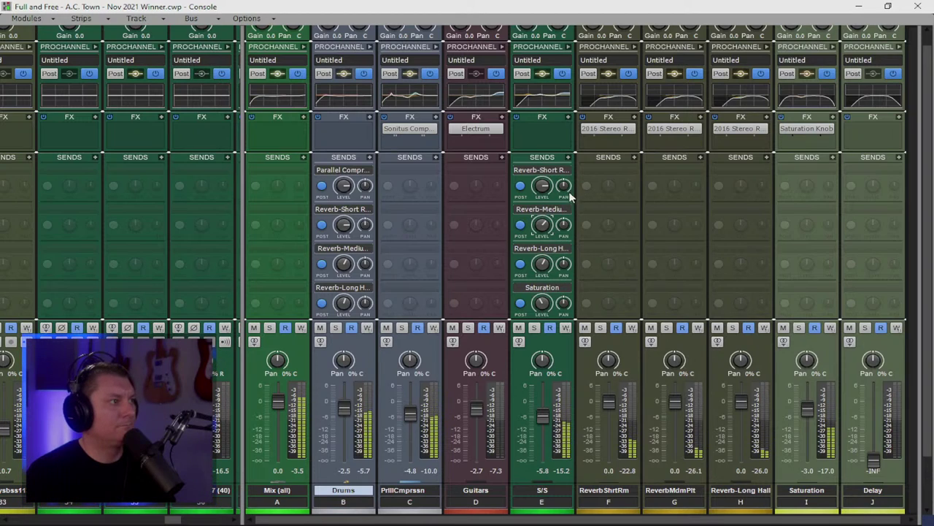
mouse_move(541, 186)
scroll(542, 185, "down", 5)
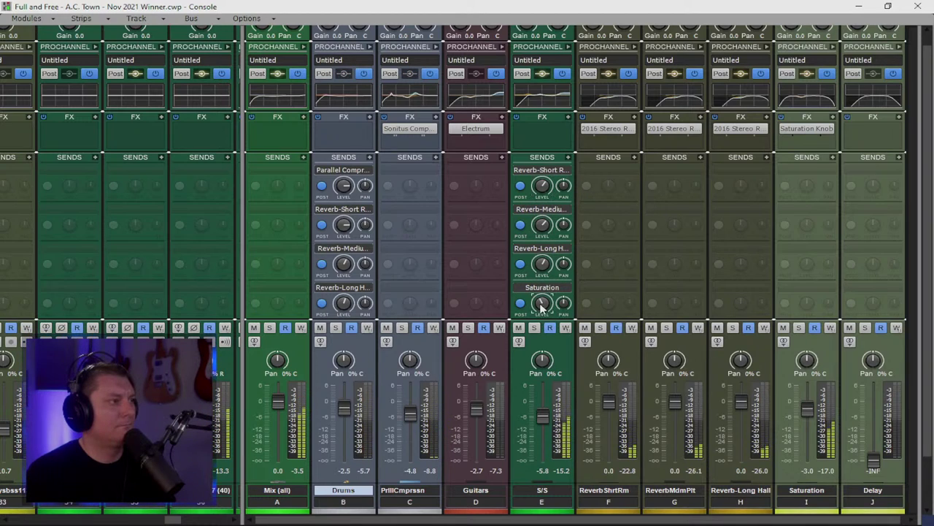
Step: Raise the S/S bus's Saturation send level during playback for a more saturated sound
scroll(540, 304, "down", 2)
mouse_move(542, 303)
left_mouse_down()
mouse_move(541, 294)
mouse_move(541, 313)
left_mouse_up()
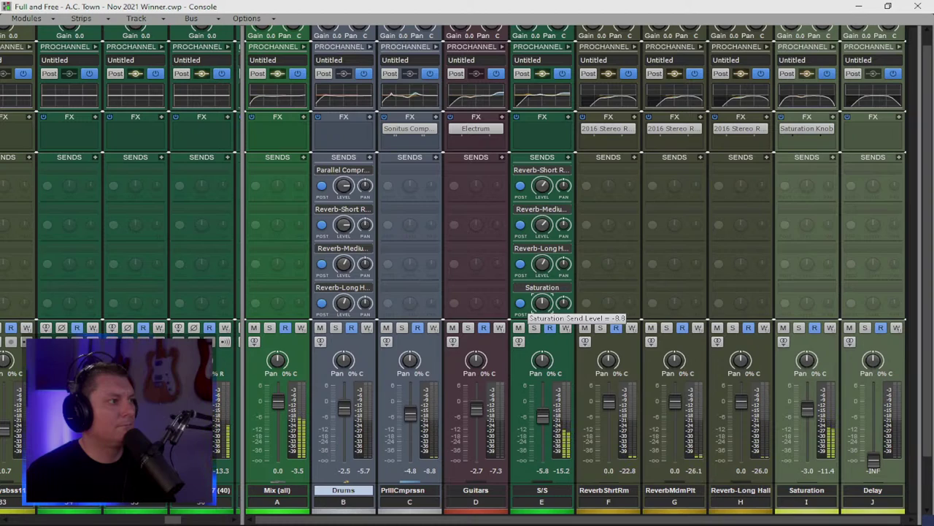
left_click_drag(541, 303, 540, 306)
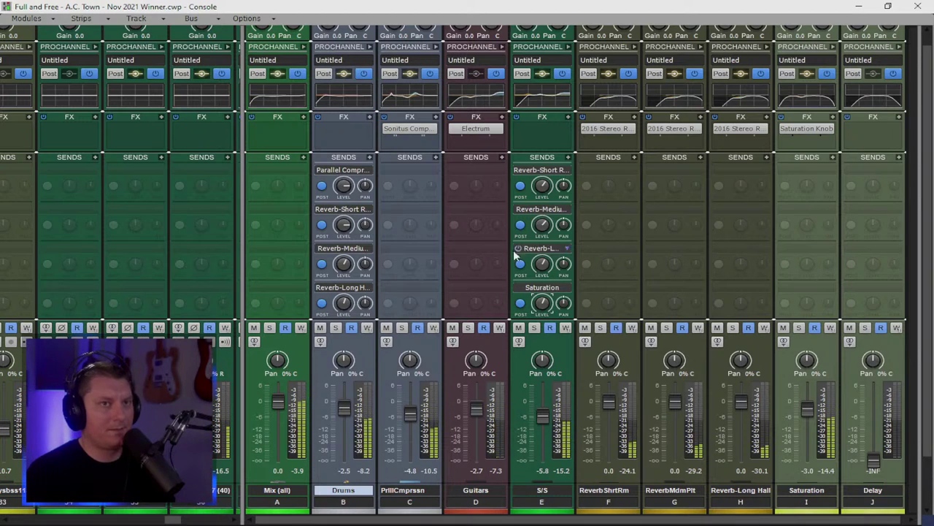
Step: Select all eleven vocal tracks in the Console and route their outputs to the S/S bus
left_click_drag(243, 172, 905, 171)
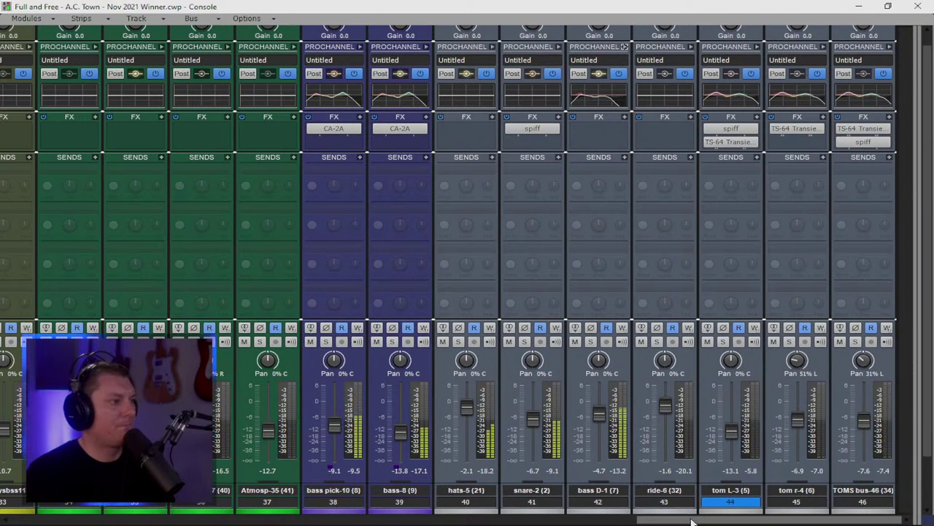
left_click_drag(692, 521, 538, 523)
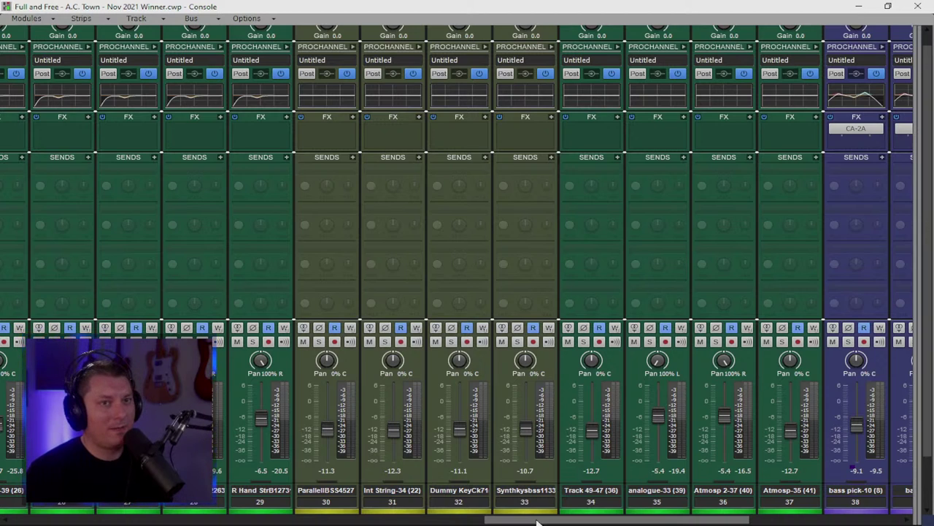
left_click_drag(549, 523, 74, 523)
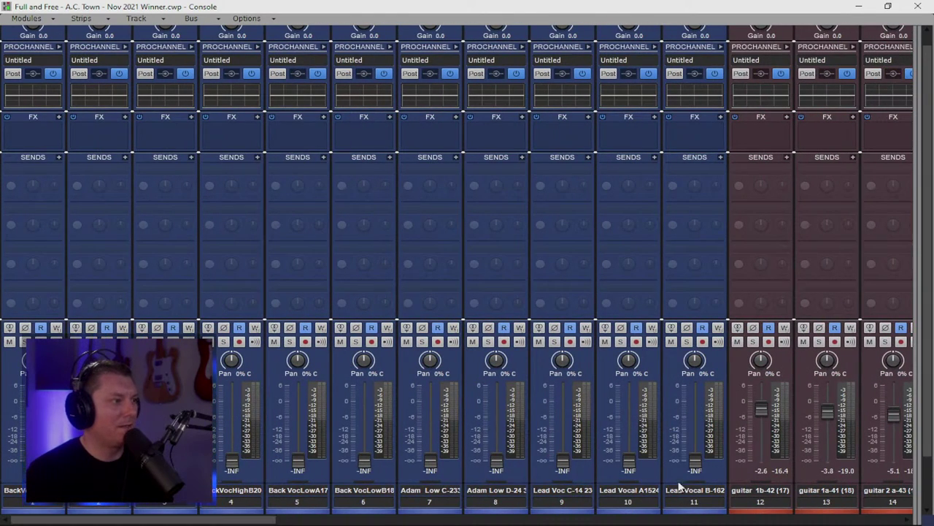
scroll(679, 487, "down", 2)
left_click_drag(626, 502, 150, 505)
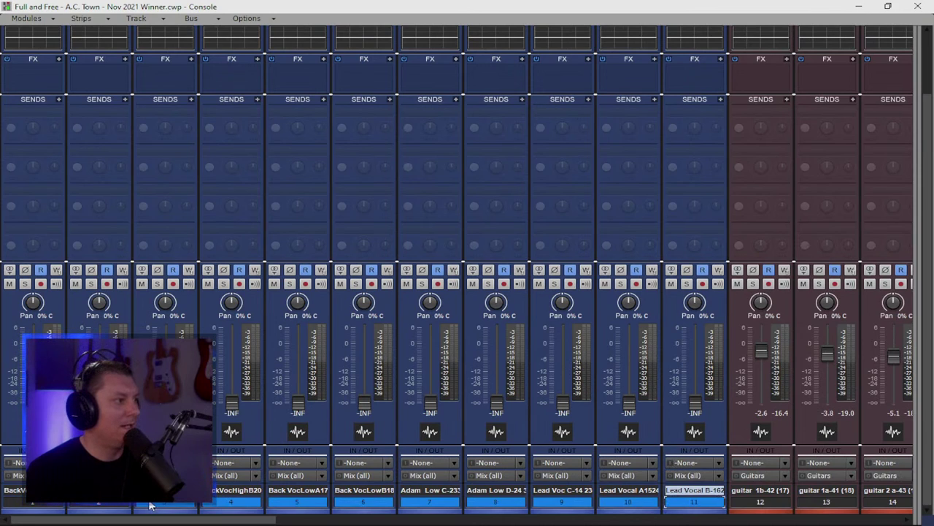
left_click(696, 505)
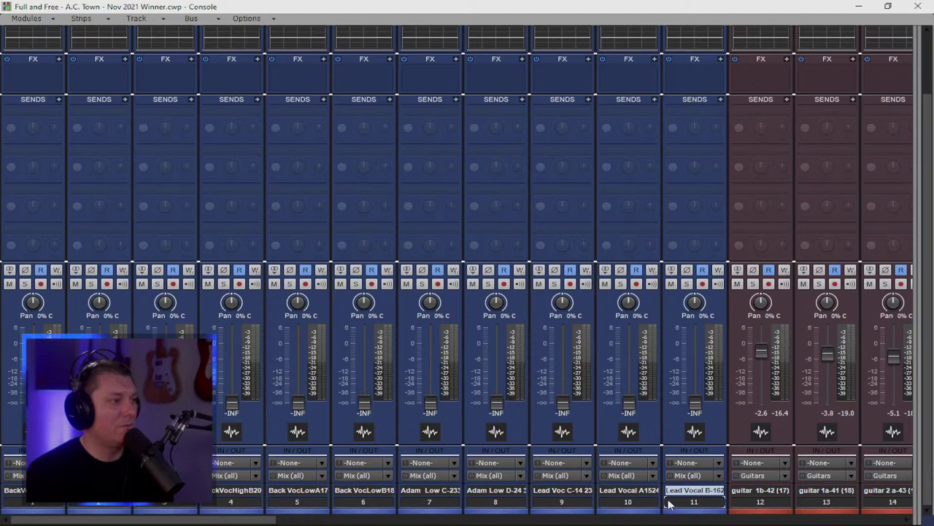
left_click_drag(271, 502, 31, 503)
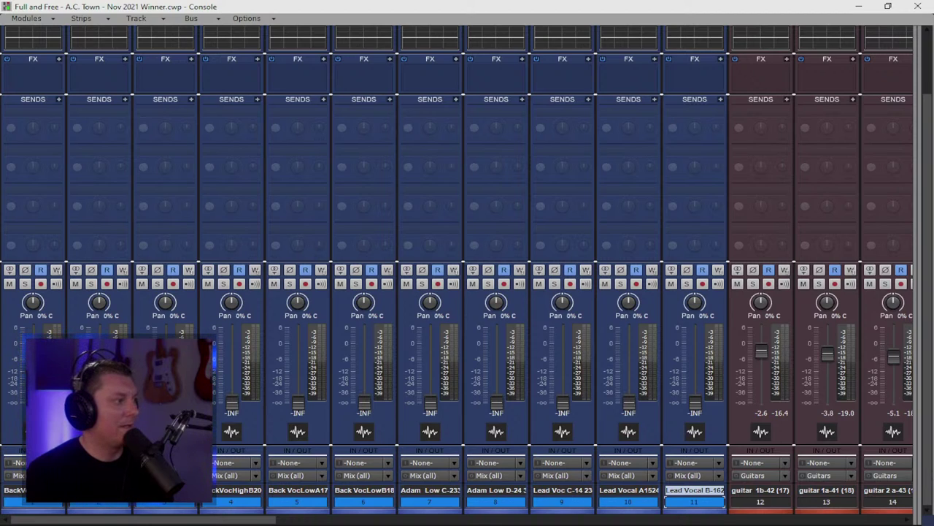
left_click(58, 475)
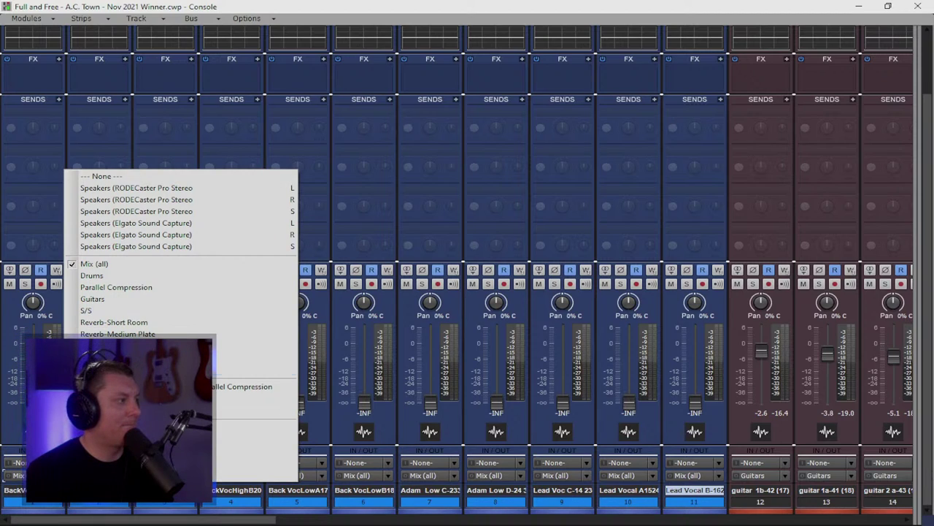
left_click(104, 314)
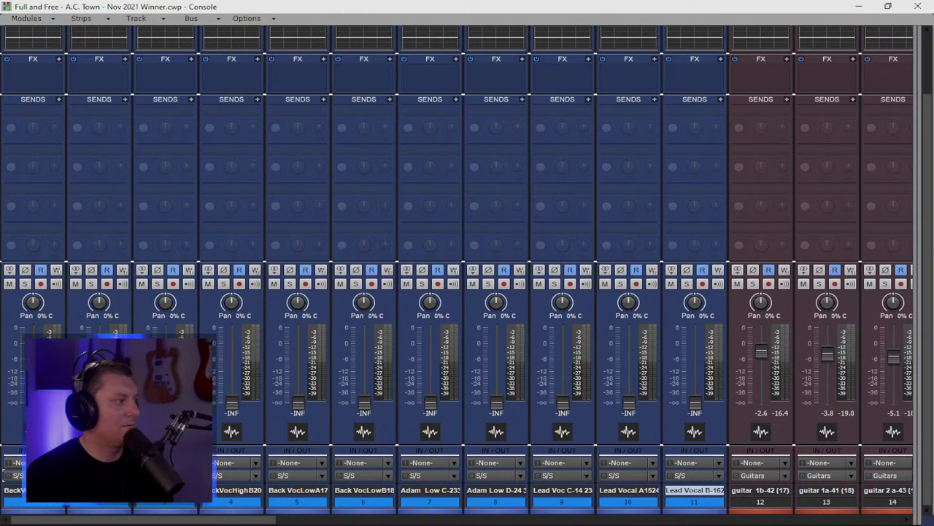
left_click(59, 476)
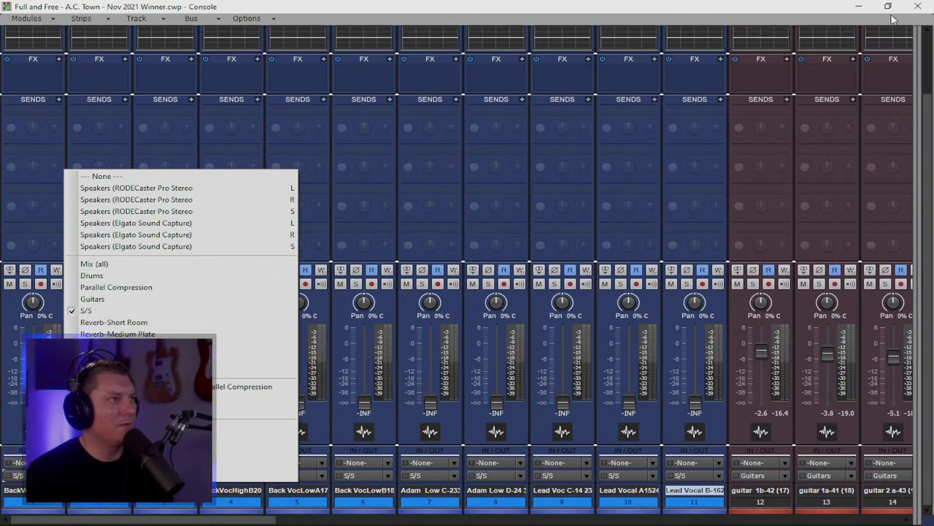
left_click(859, 6)
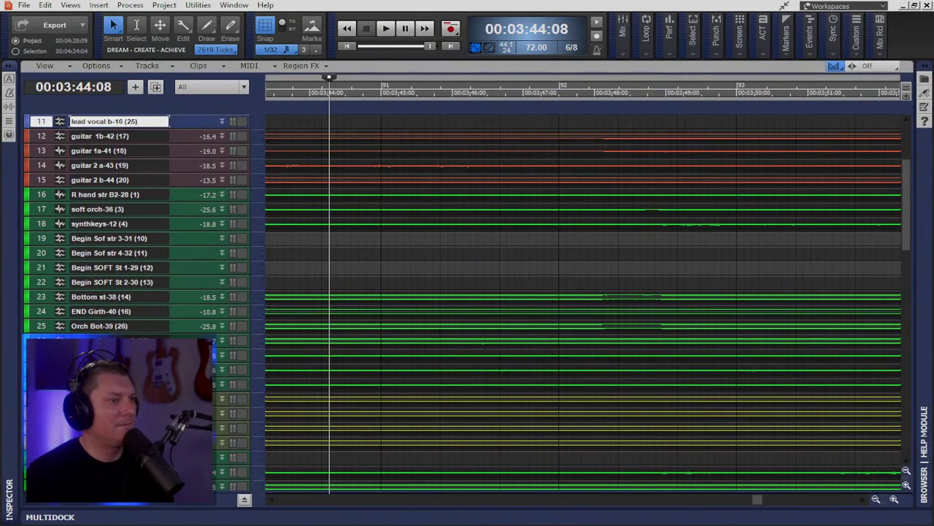
key("alt+2")
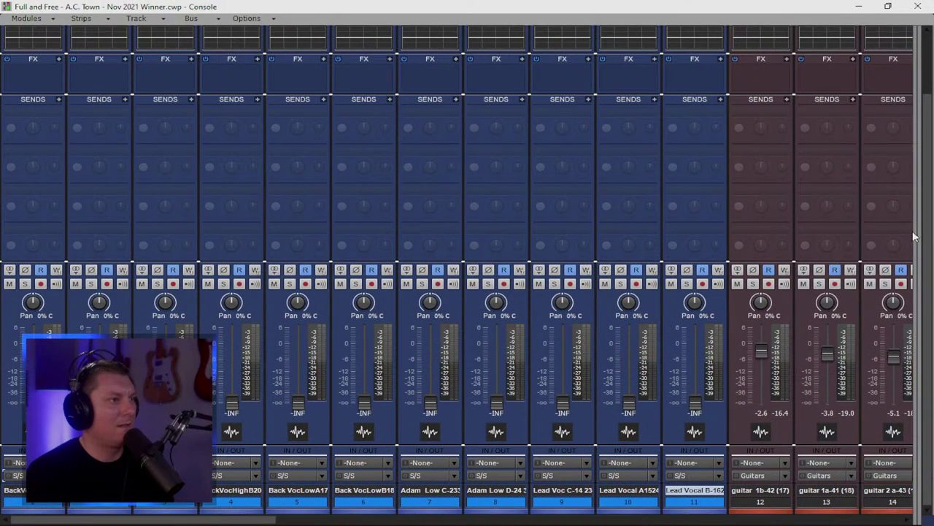
Step: Insert a new bus after Delay, name it VOX and move it between the Mix (all) and Drums buses
left_click_drag(916, 235, 109, 258)
right_click(833, 216)
left_click(848, 224)
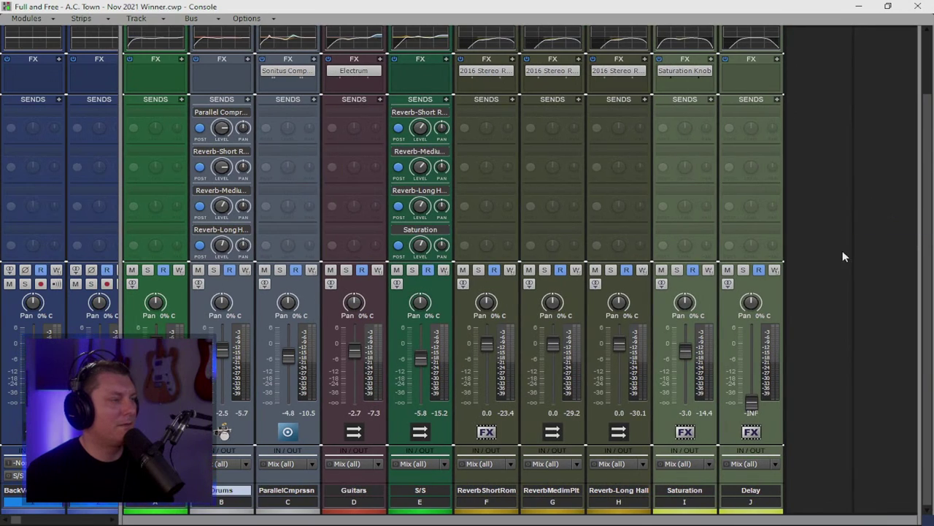
double_click(830, 489)
type("VOX")
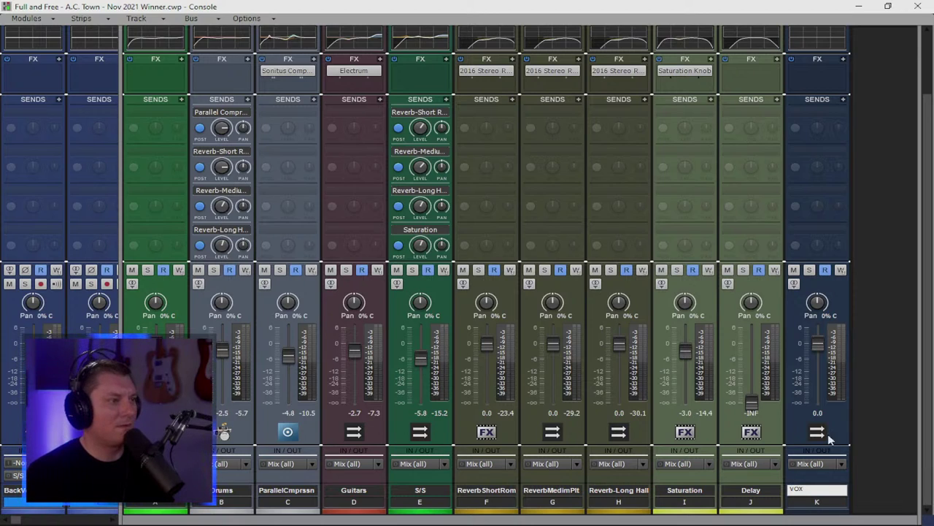
key("Return")
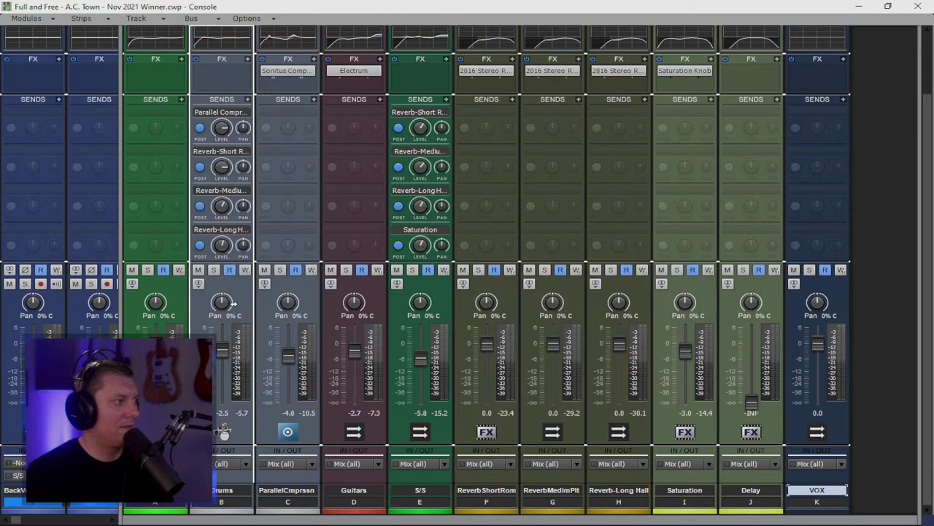
scroll(244, 227, "up", 3)
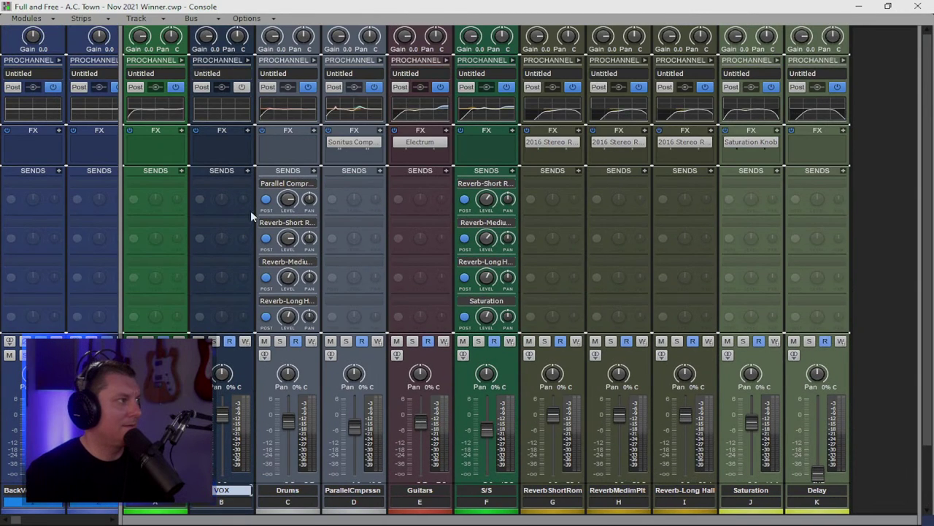
Step: In the VOX bus's ProChannel, enable the EQ and Console-B modules and set the EQ's high-pass filter to 70 Hz
left_click(247, 60)
left_click(368, 206)
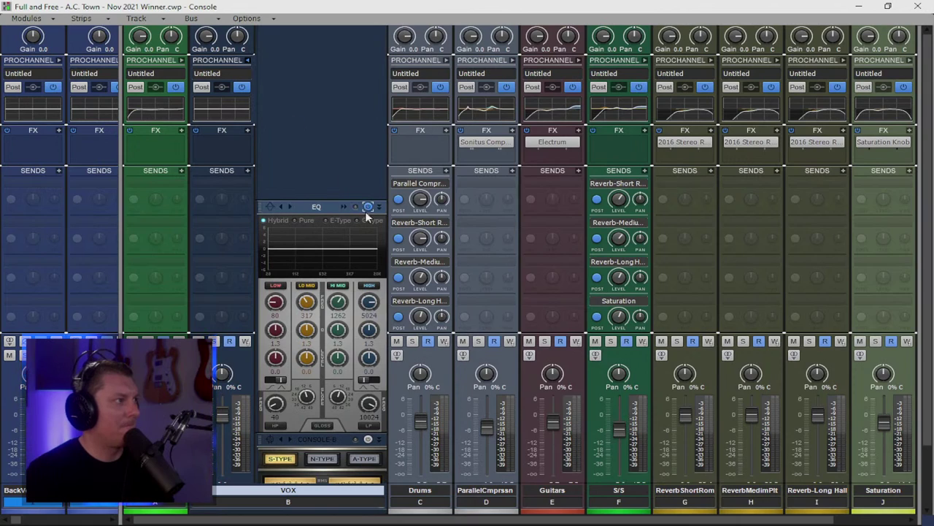
left_click(369, 440)
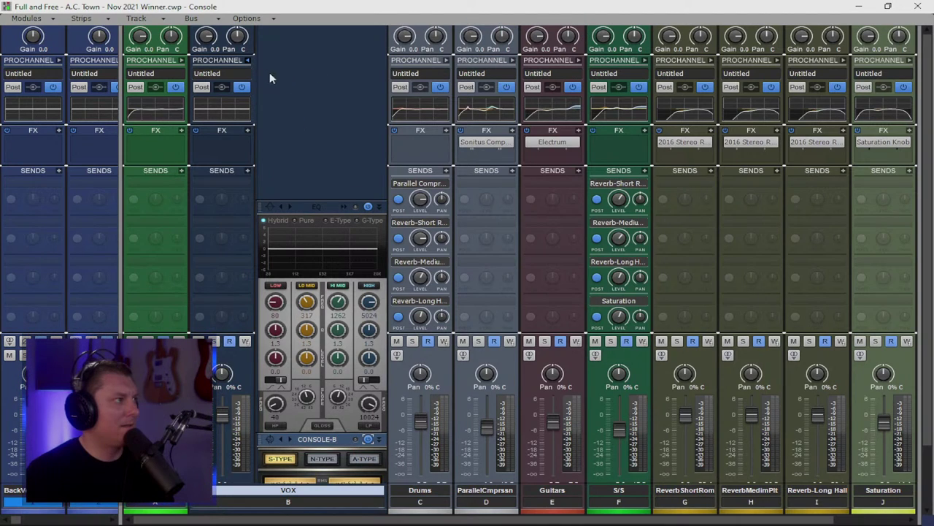
left_click(281, 426)
left_click_drag(278, 414, 278, 409)
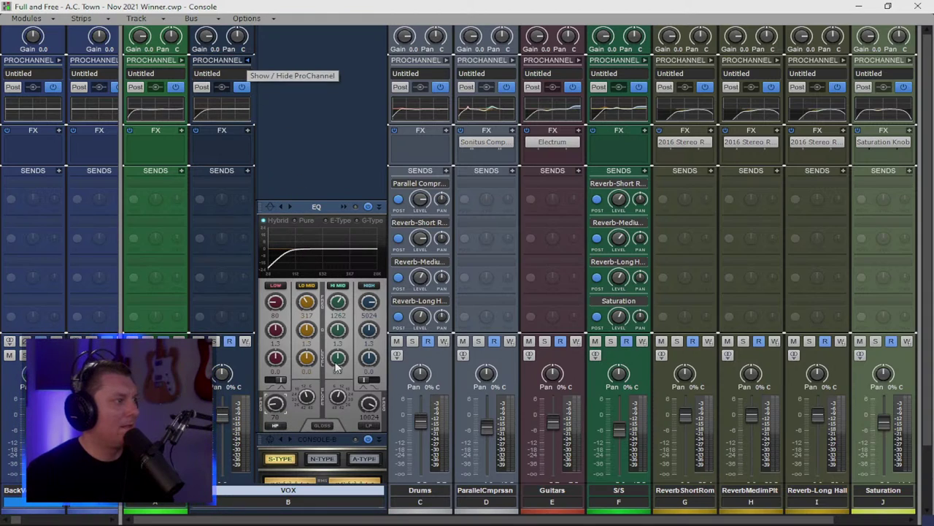
Step: Set the low-mid EQ gain on the VOX bus to -2.2, hide its ProChannel and expand the track strip area
double_click(308, 316)
left_click(308, 357)
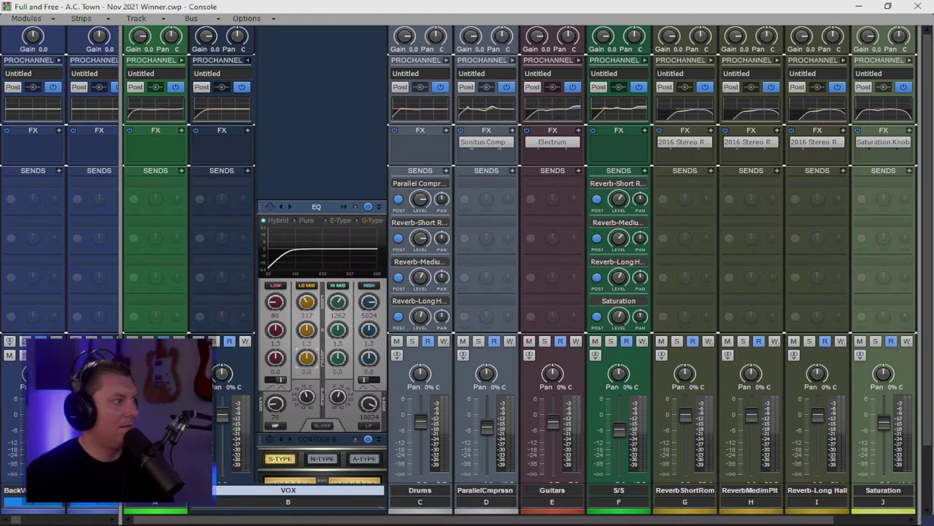
left_click_drag(309, 357, 308, 358)
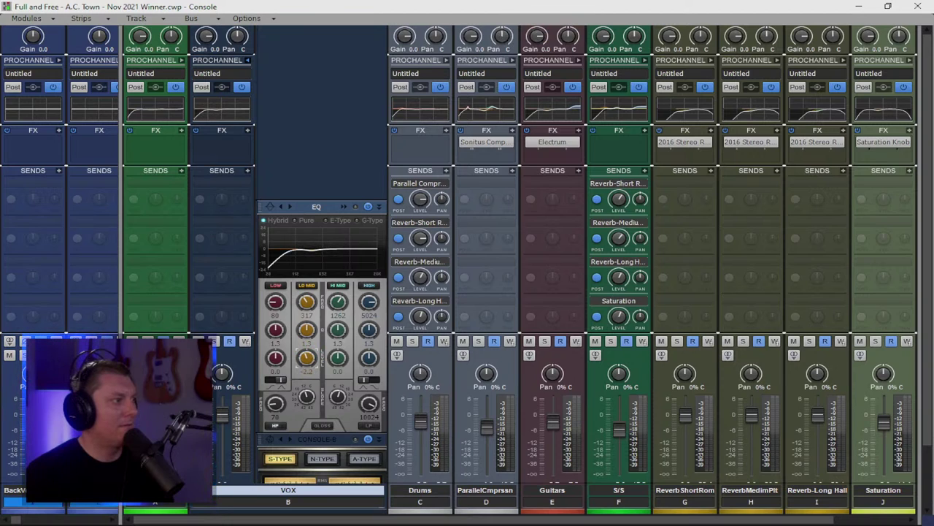
left_click(248, 60)
left_click_drag(116, 230, 917, 265)
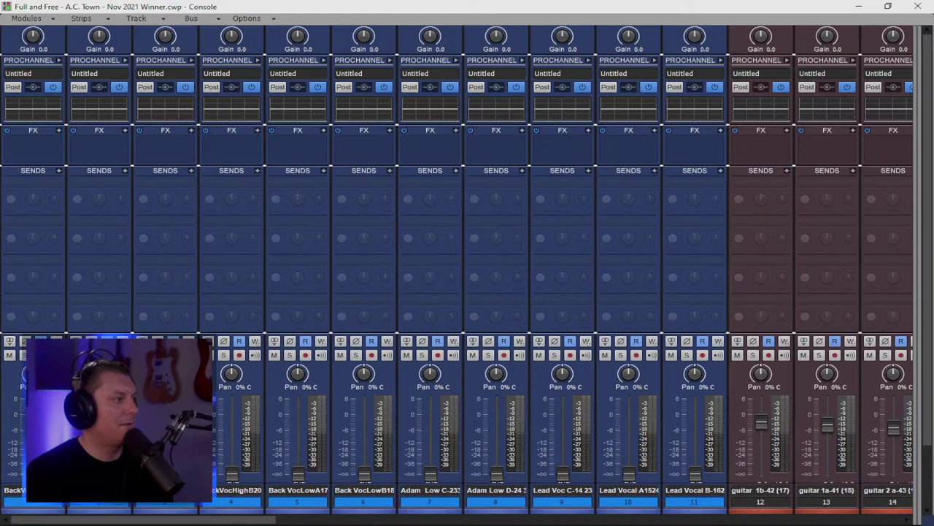
Step: Return to the track view, place the playhead at 00:00:56:17 and select the back voc low passage from there to about measure 40
left_click(917, 6)
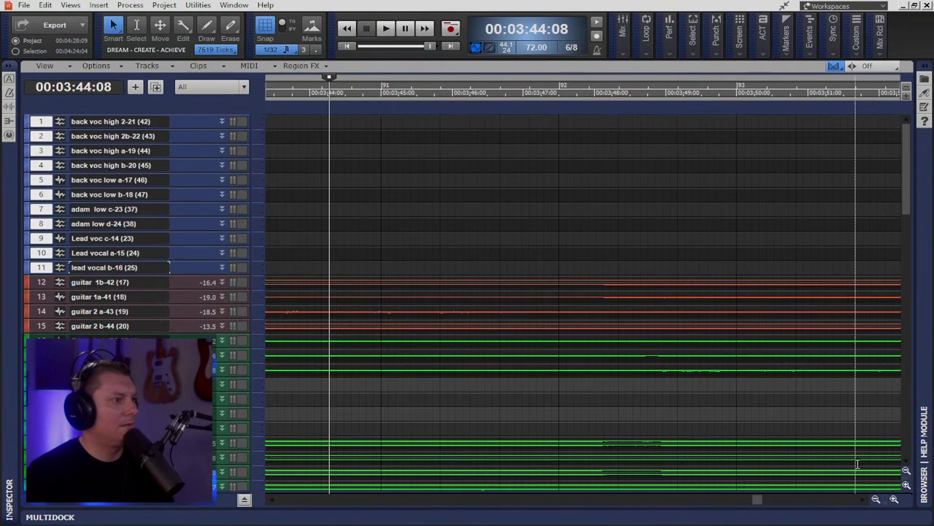
left_click(877, 499)
left_click(876, 499)
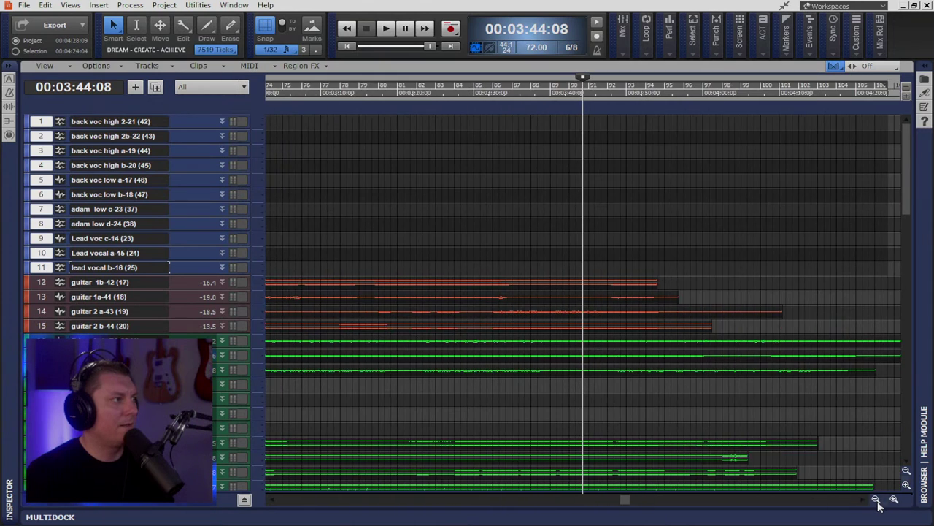
left_click(347, 28)
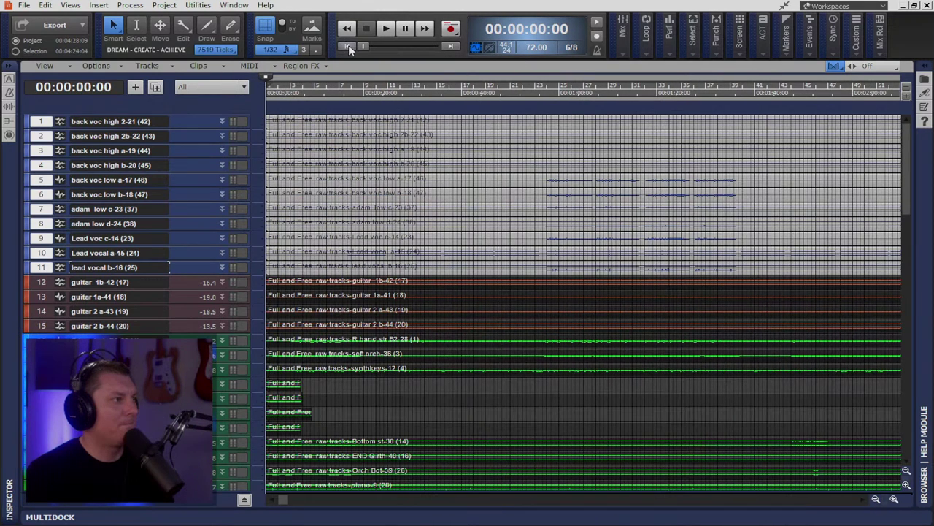
left_click(542, 89)
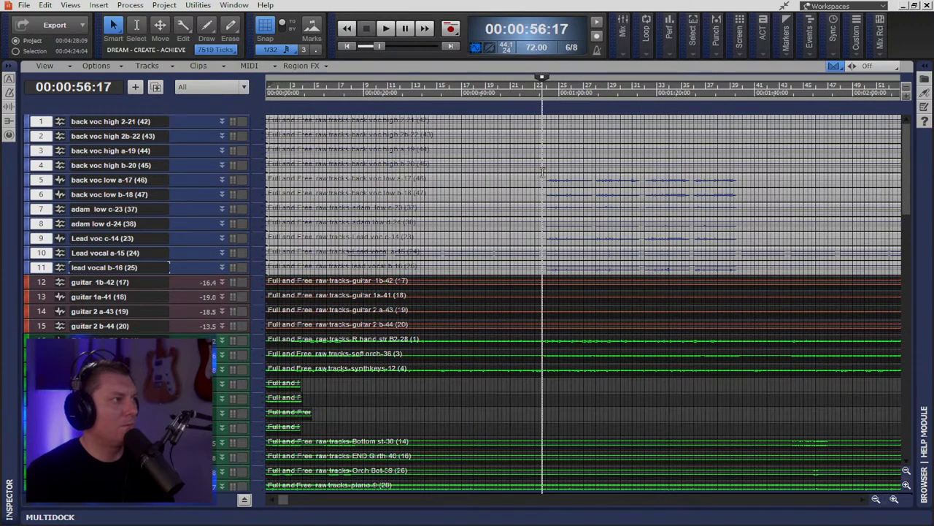
left_click(544, 183)
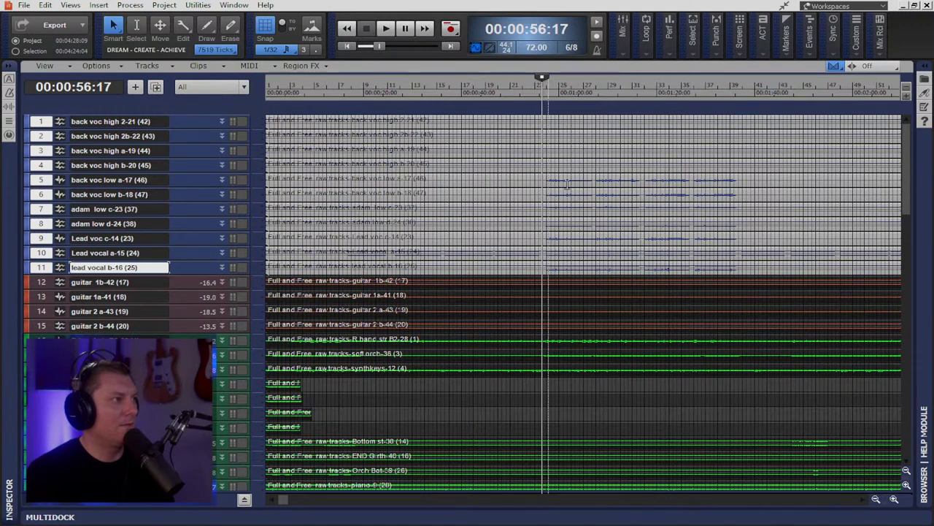
left_click(742, 196, "shift")
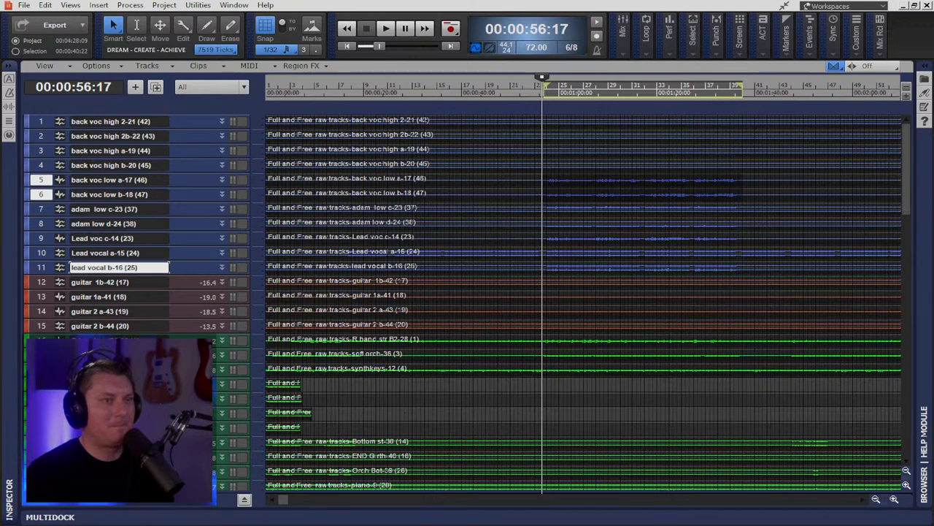
Step: Reopen the Console view and select all vocal strips from track 1 to track 11
key("alt+2")
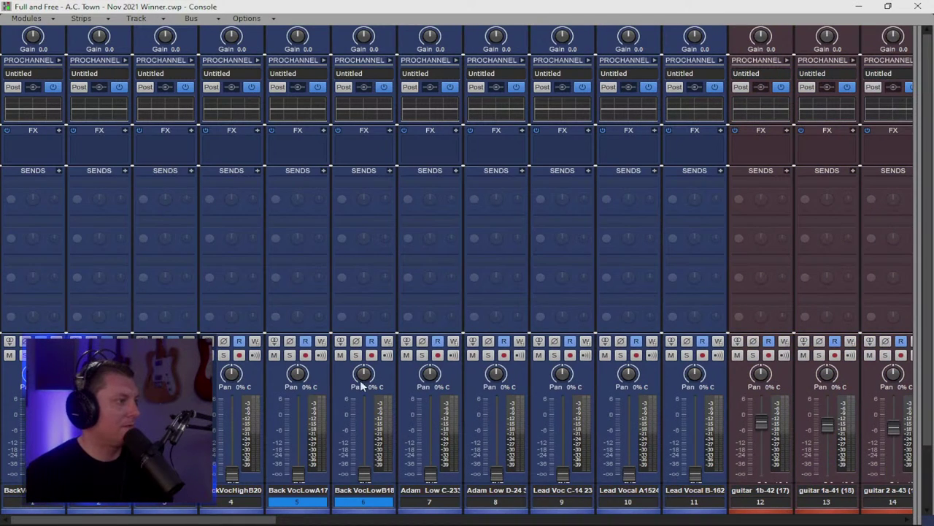
left_click_drag(690, 508, 33, 504)
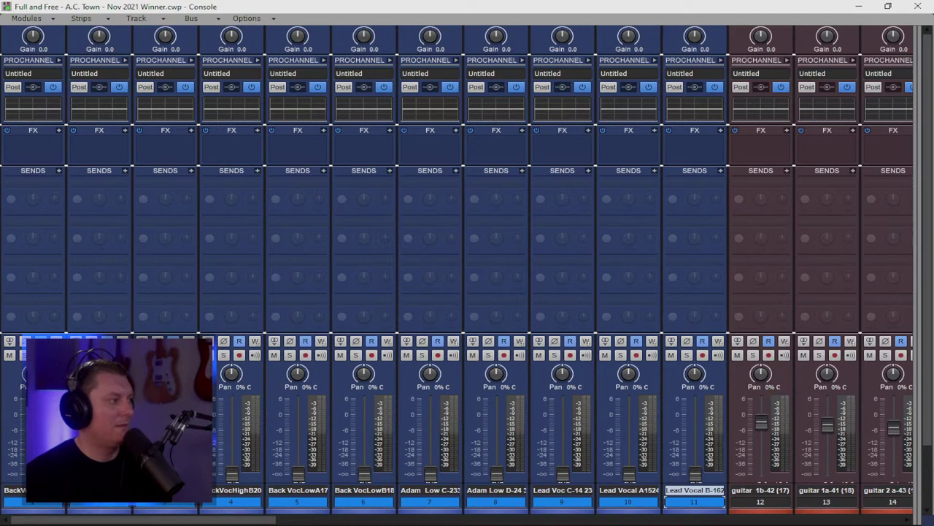
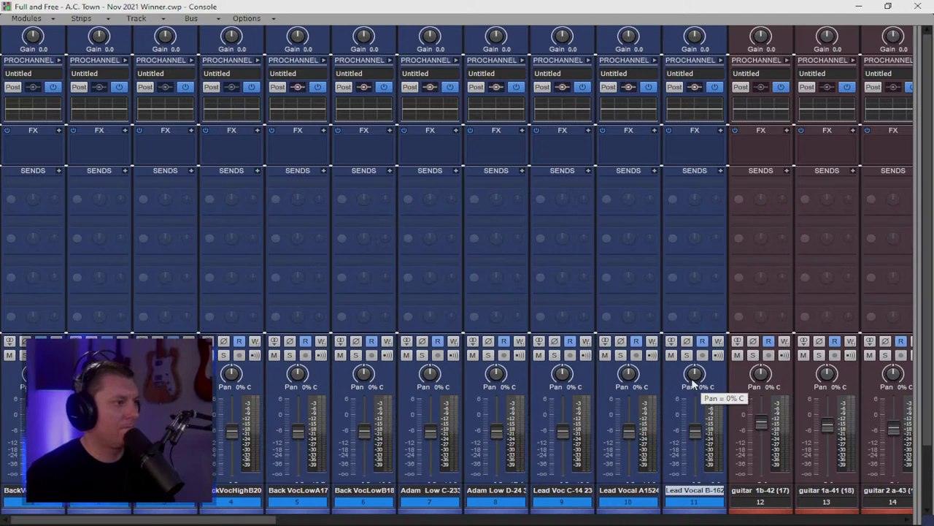
Step: Pan vocal tracks 5 and 9 to 50% left, 6 and 10 to 50% right, 7 to 100% left, and 8 and 11 to 100% right
left_click_drag(703, 379, 703, 368)
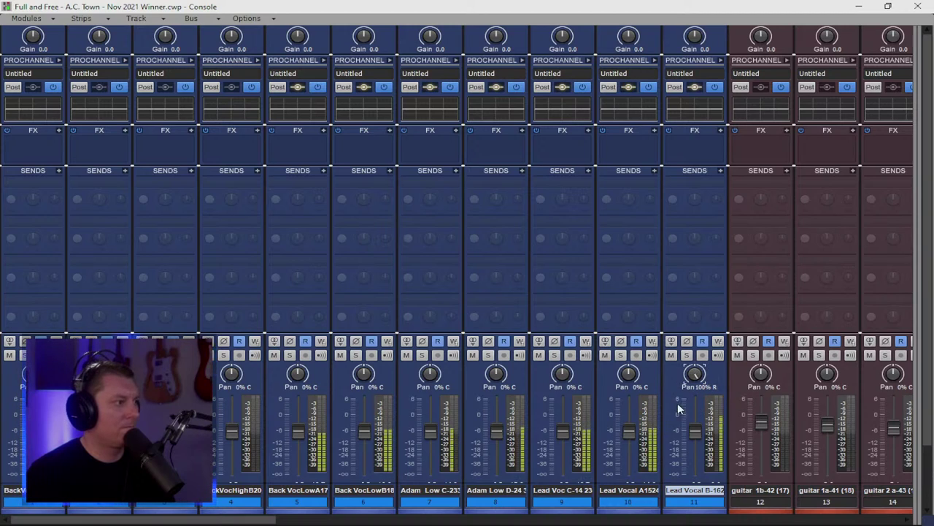
left_click_drag(427, 376, 421, 383)
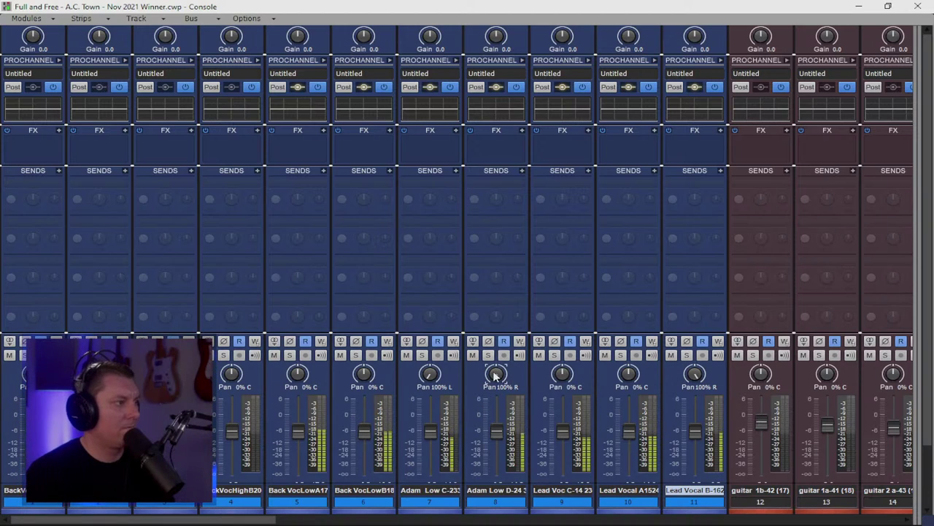
left_click_drag(562, 375, 558, 383)
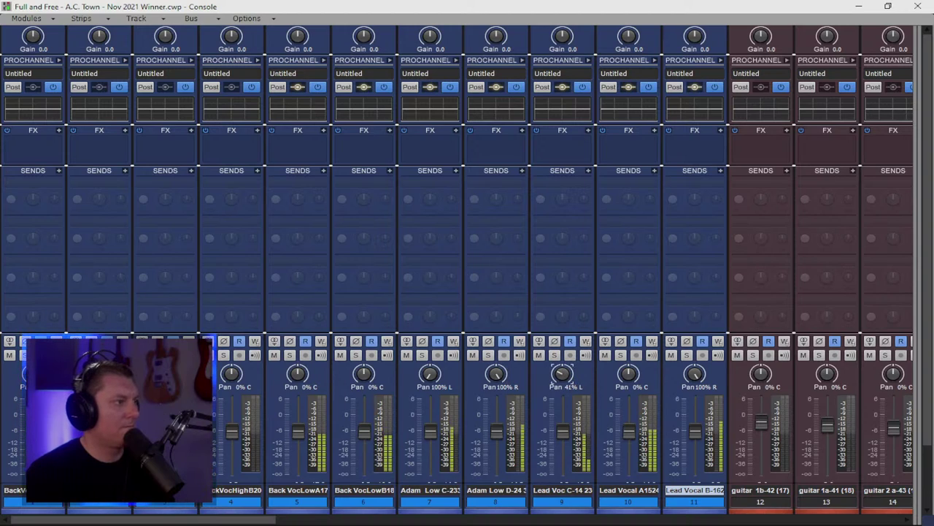
left_click_drag(629, 375, 617, 383)
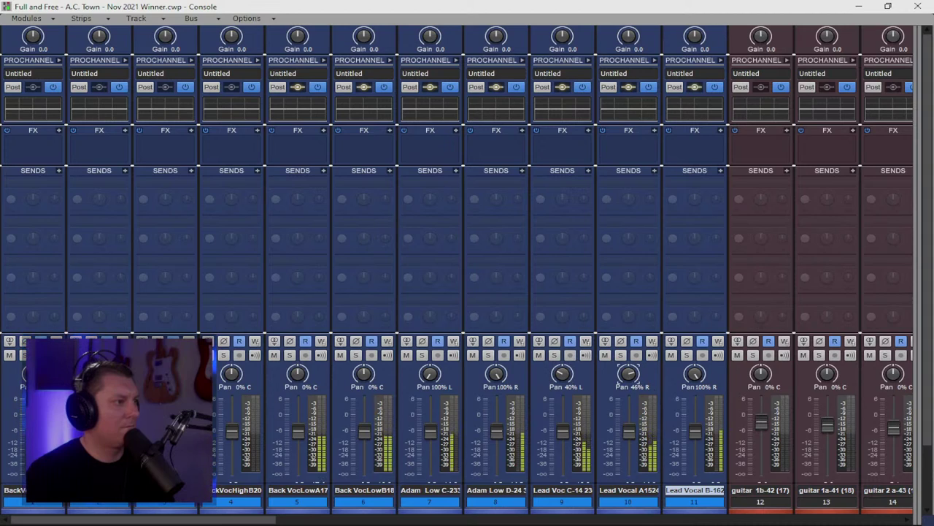
left_click_drag(618, 381, 617, 384)
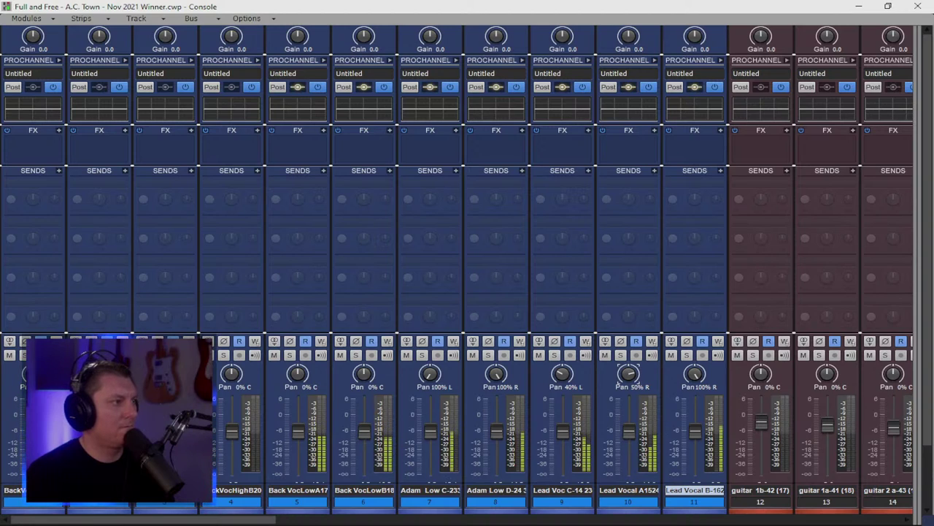
left_click_drag(553, 385, 553, 386)
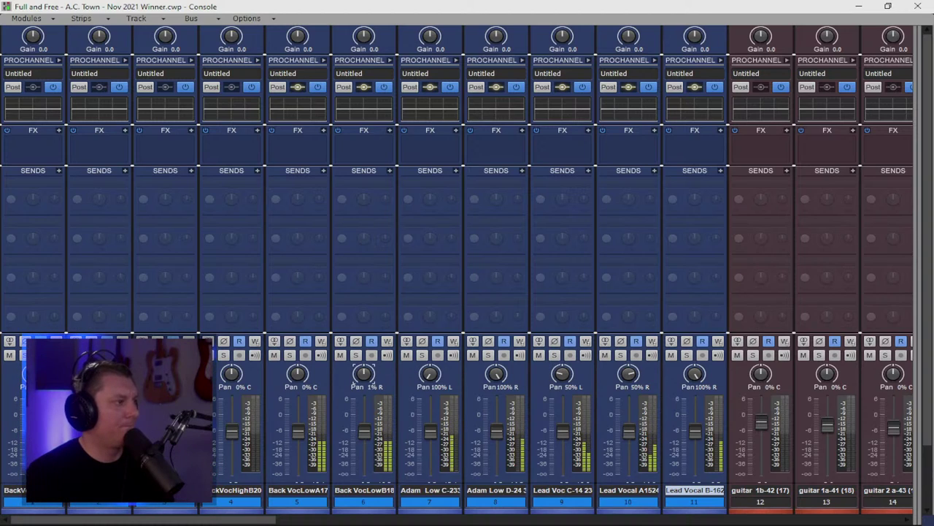
left_click_drag(353, 384, 352, 384)
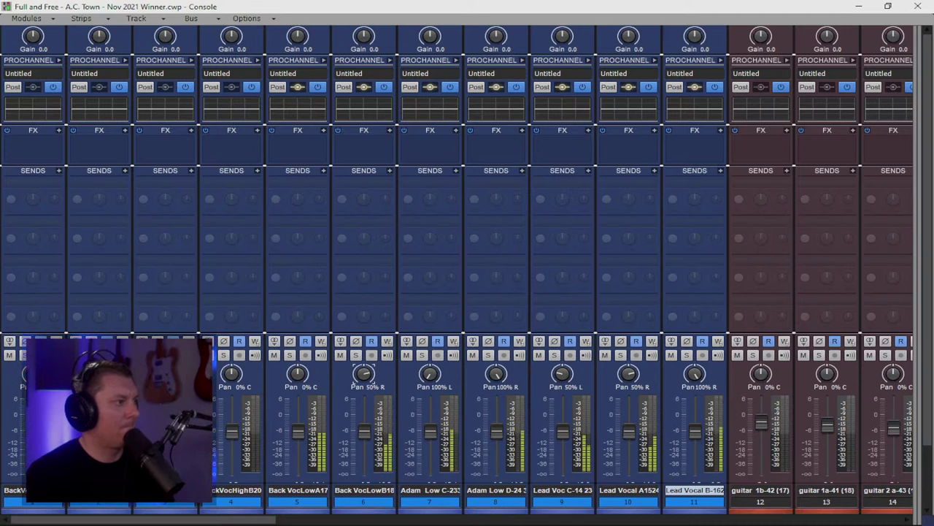
left_click_drag(292, 374, 292, 376)
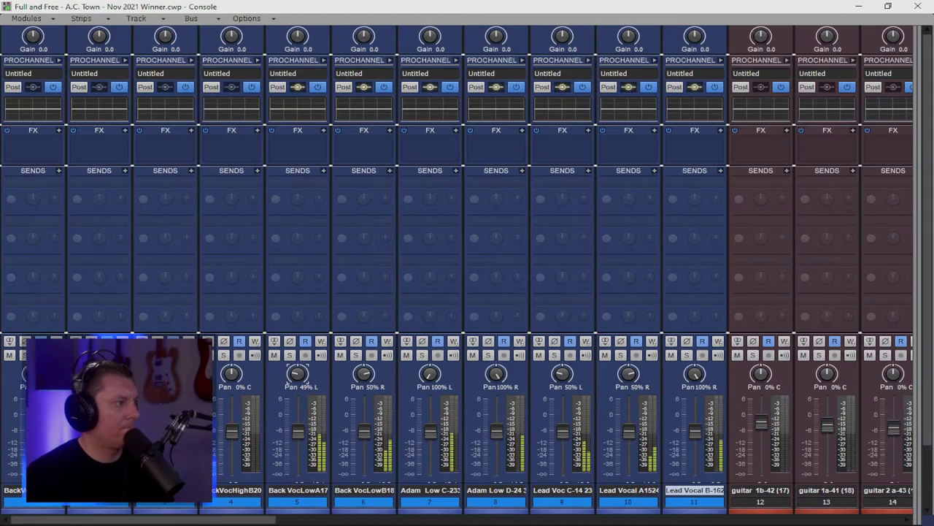
Step: Insert a new bus named BG VOX and place it between the VOX and Drums buses
left_click(916, 27)
left_click_drag(592, 94, 432, 107)
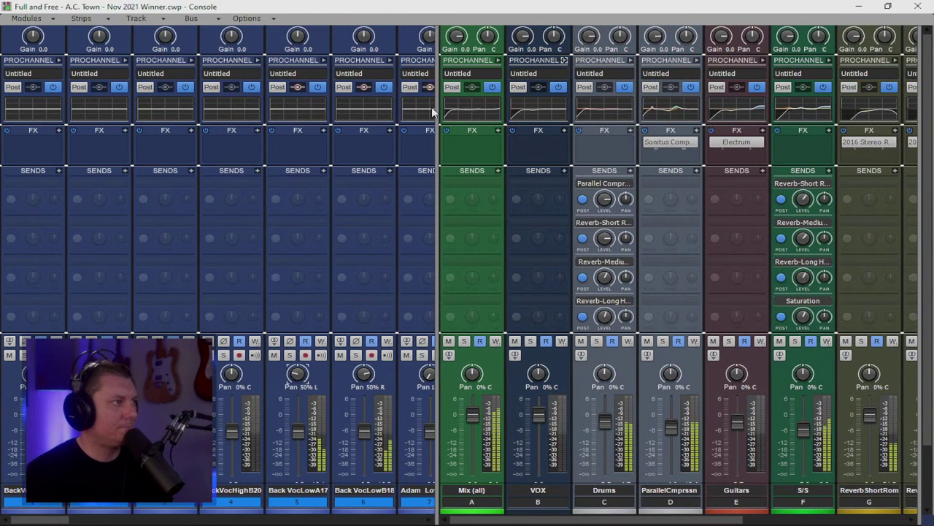
left_click_drag(435, 177, 81, 184)
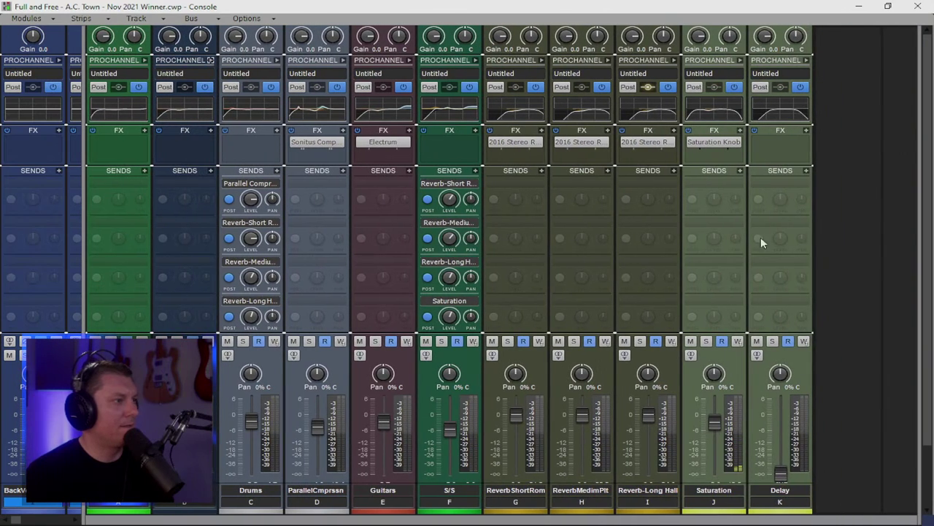
right_click(828, 229)
left_click(869, 233)
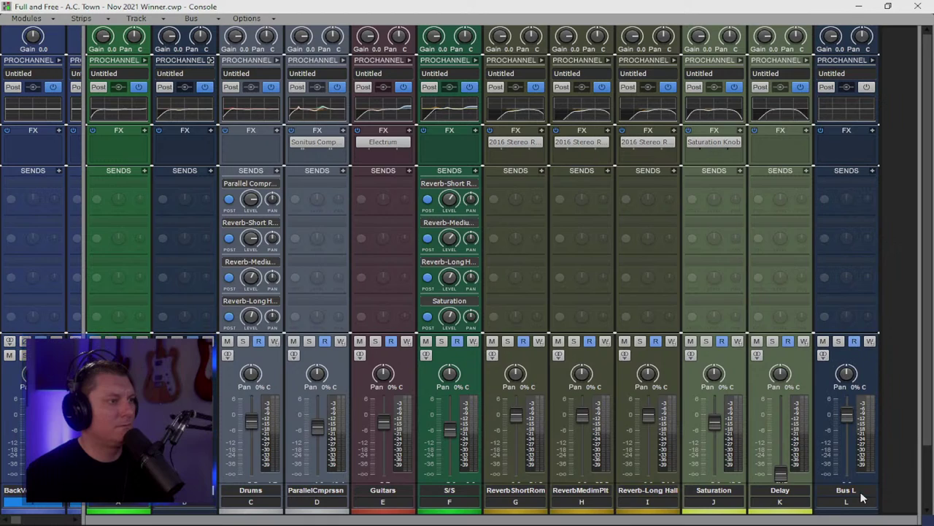
double_click(847, 490)
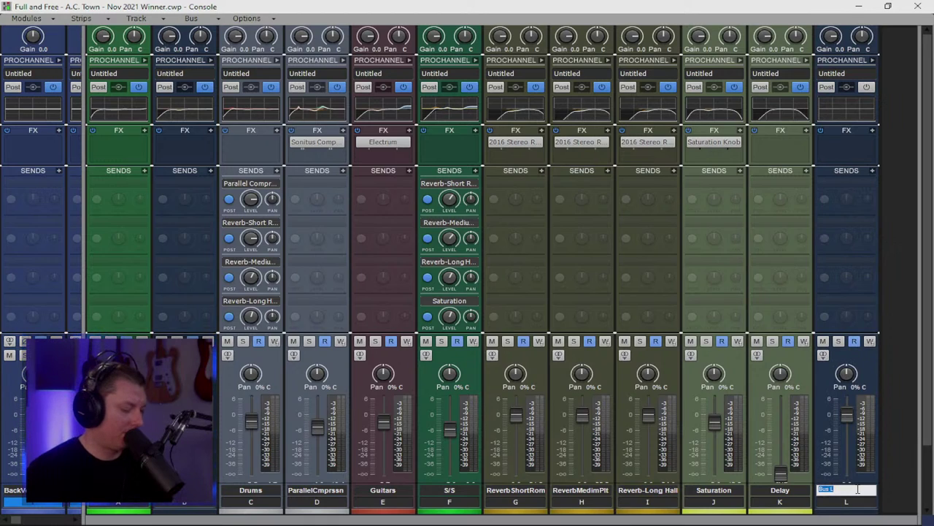
type("BG VO")
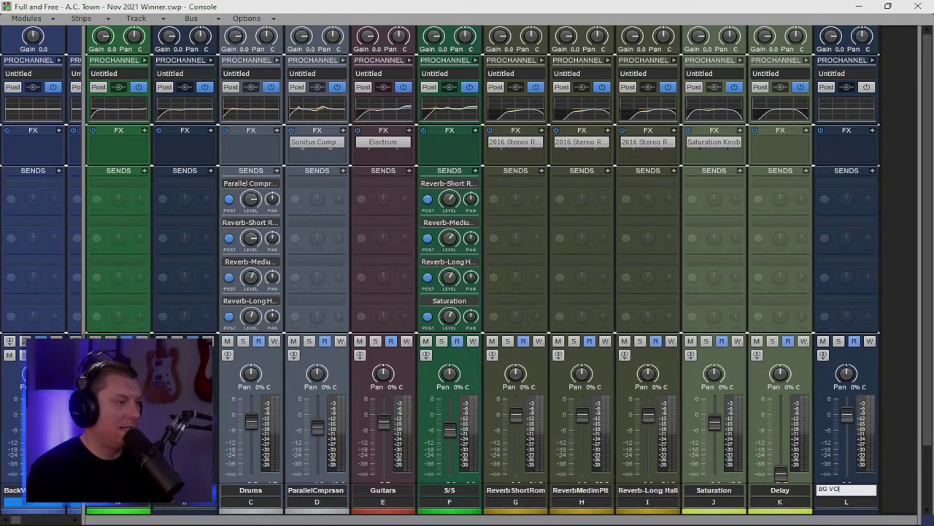
type("X")
key("Return")
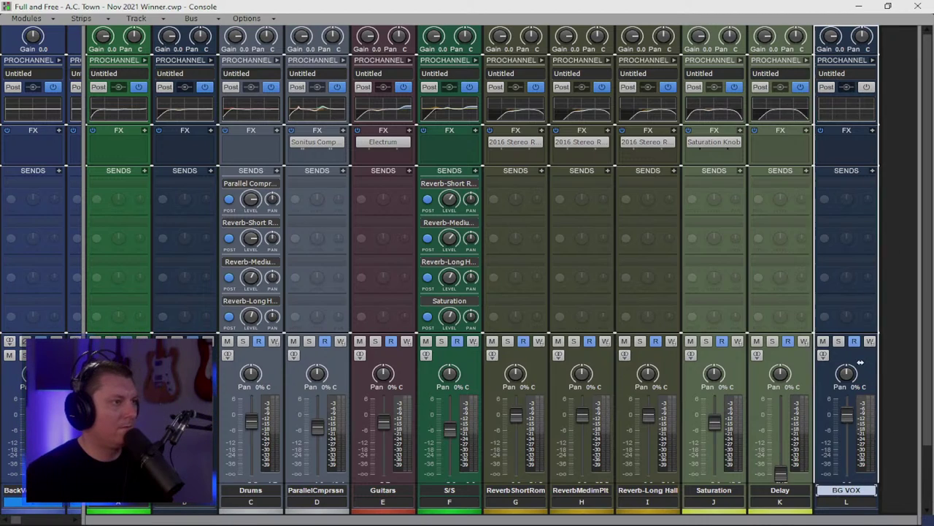
left_click_drag(268, 341, 267, 341)
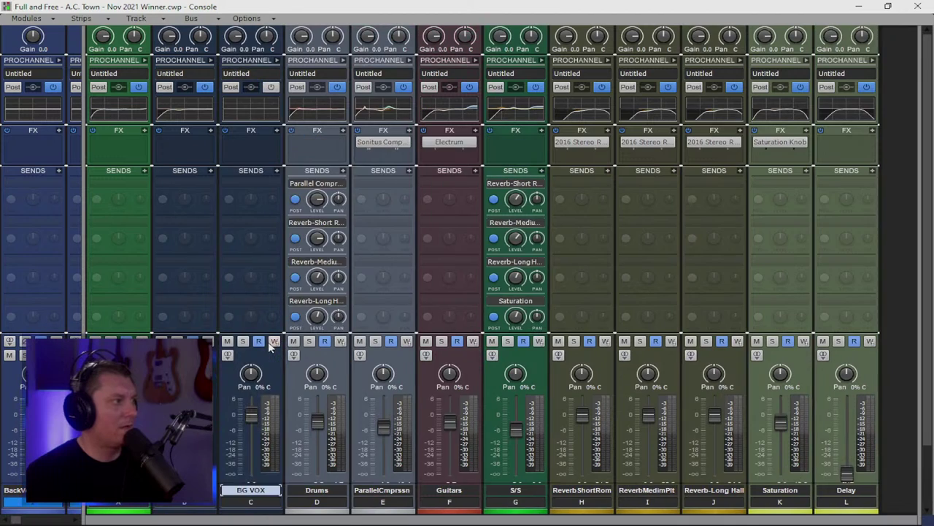
Step: Enable the BG VOX bus's ProChannel and look over its EQ and Console-B modules before hiding it
left_click(275, 61)
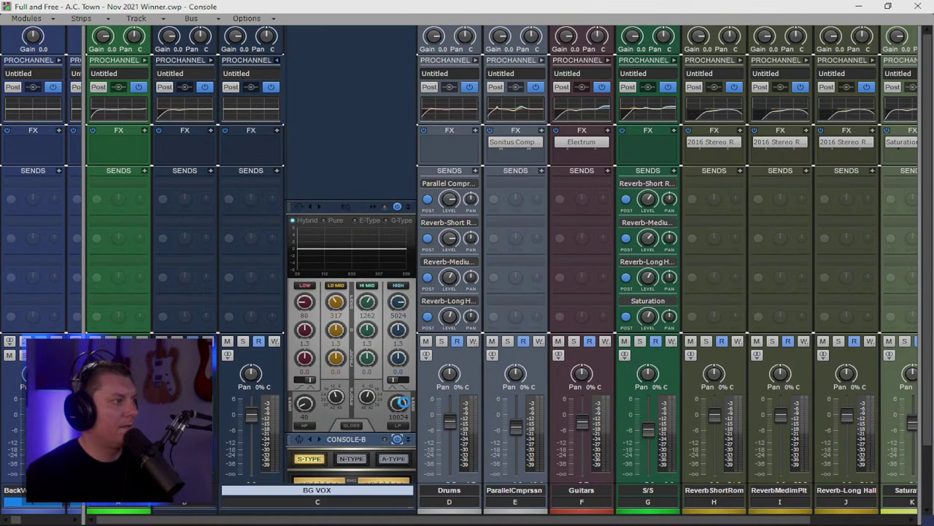
scroll(326, 171, "down", 2)
scroll(326, 177, "up", 2)
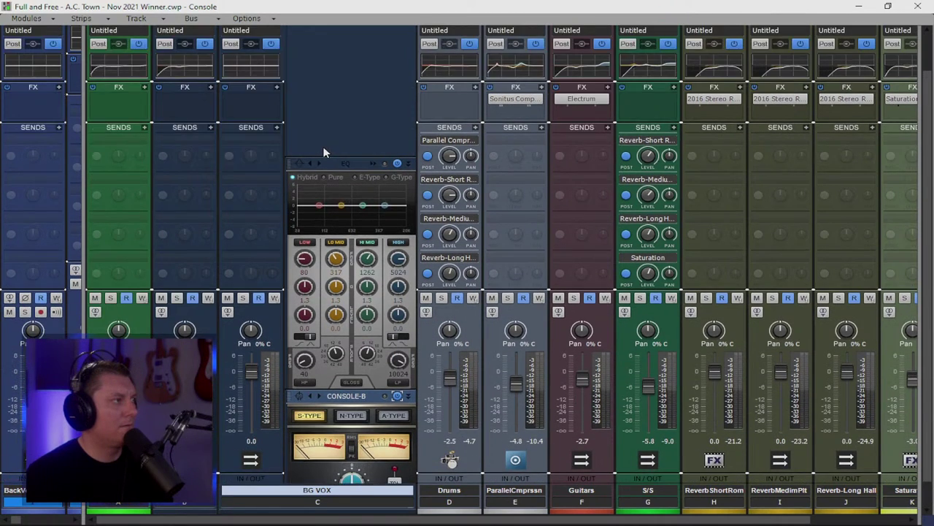
left_click(278, 61)
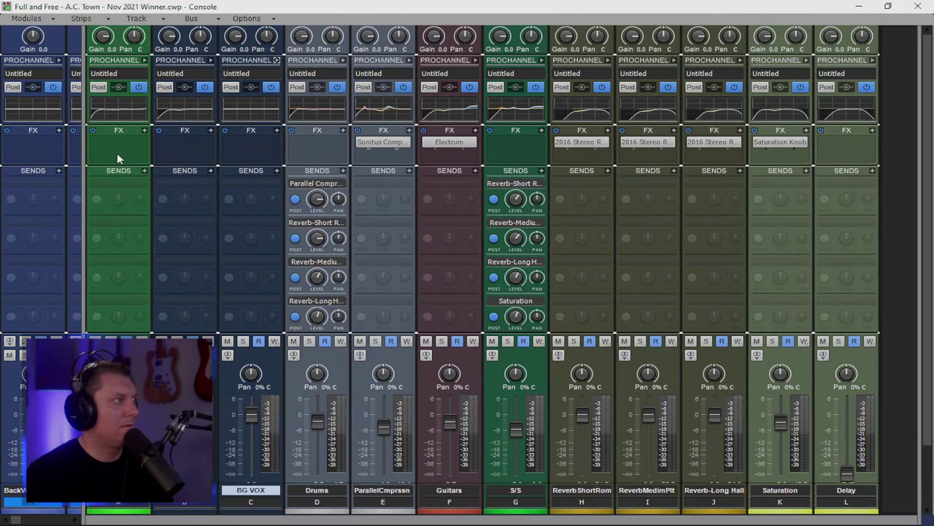
Step: Select the background vocal strips from track 1 to track 6 and route their outputs to the BG VOX bus
left_click_drag(82, 172, 916, 172)
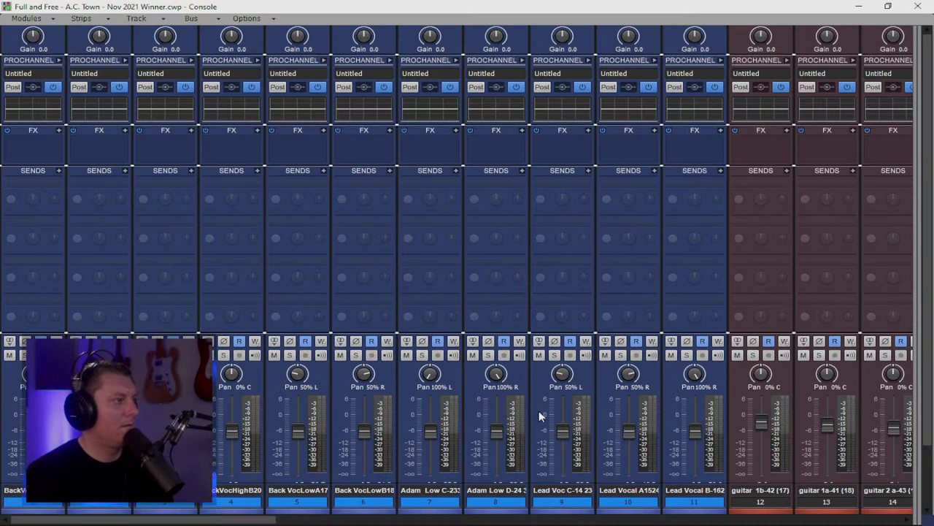
scroll(621, 474, "down", 3)
left_click_drag(683, 503, 418, 507)
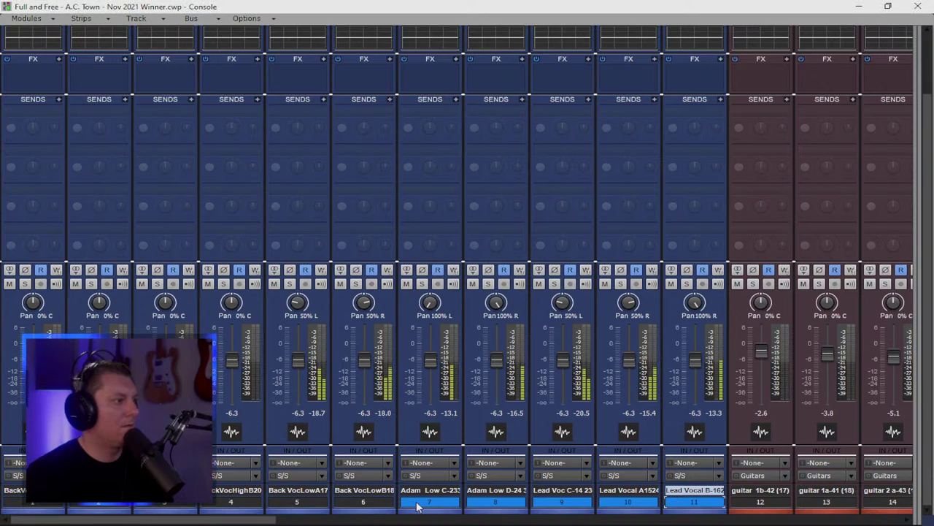
left_click_drag(486, 507, 560, 507)
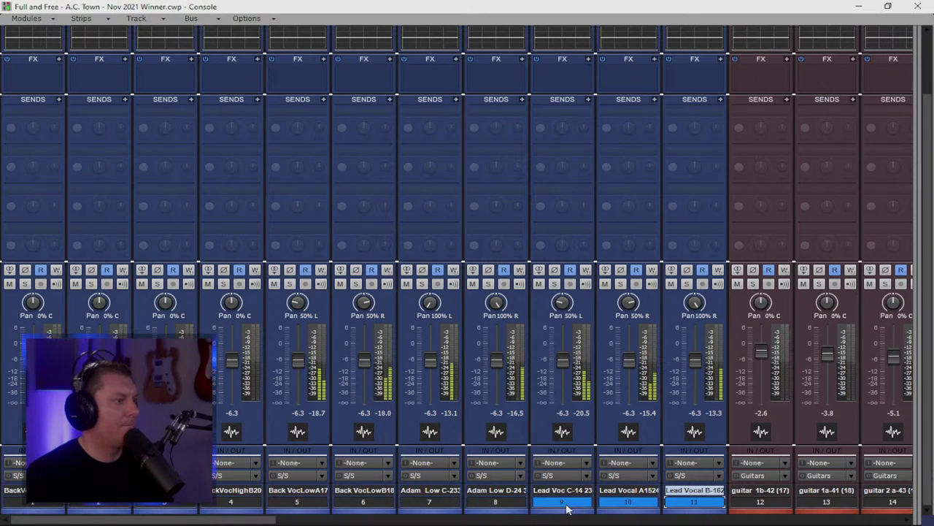
left_click(497, 504)
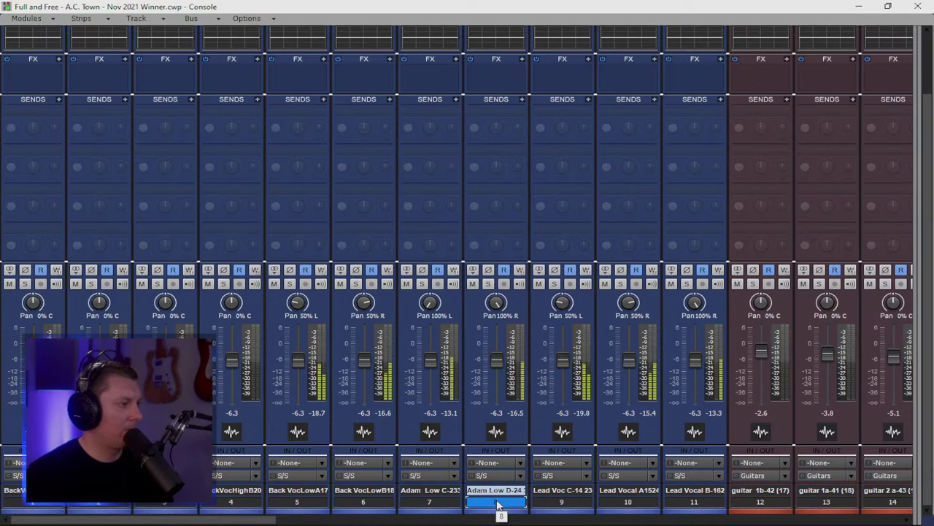
left_click(453, 504)
left_click_drag(453, 504, 473, 503)
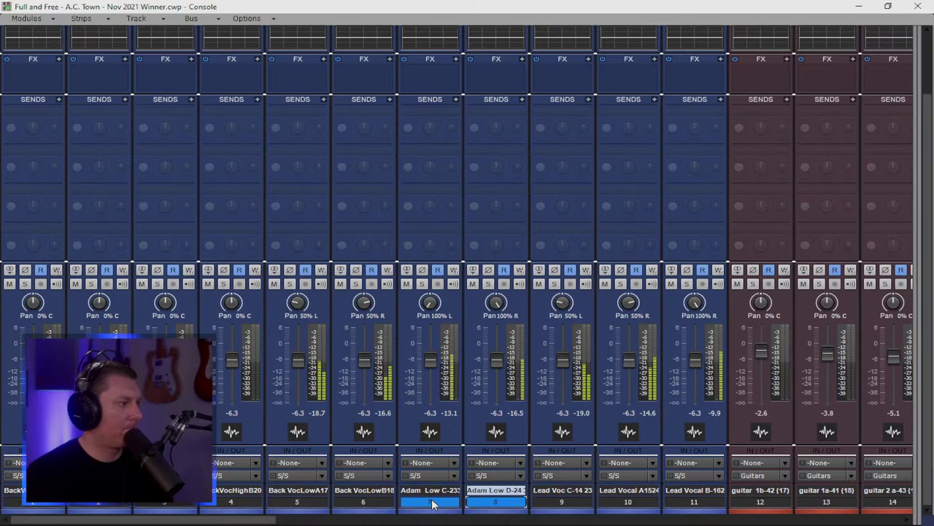
left_click_drag(370, 506, 18, 513)
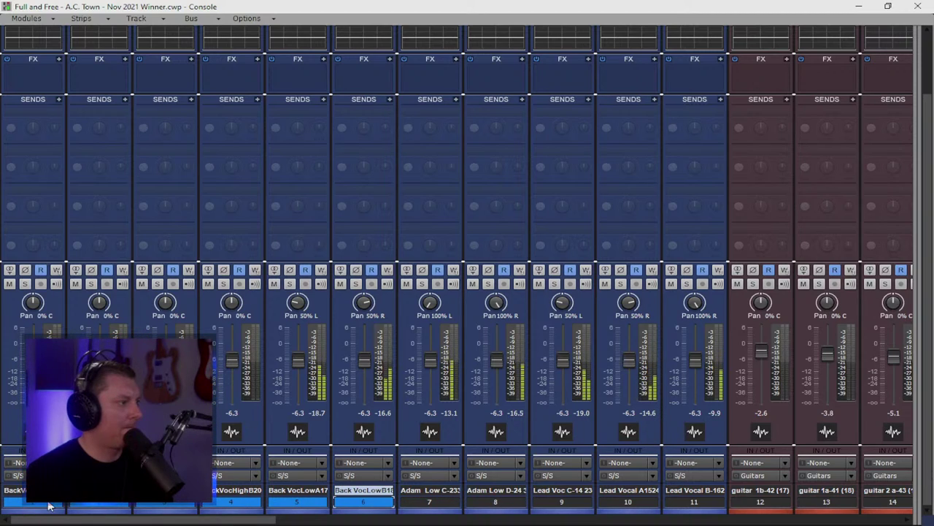
left_click(59, 475)
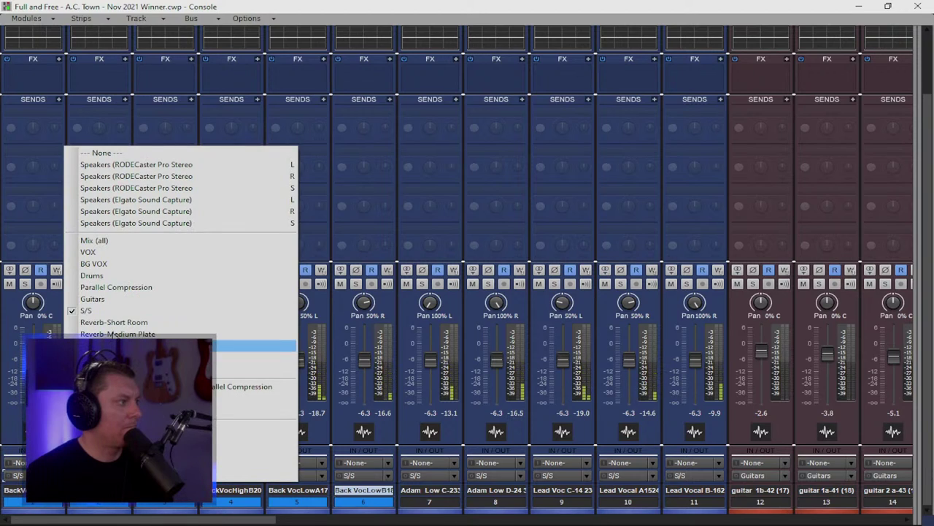
left_click(102, 265)
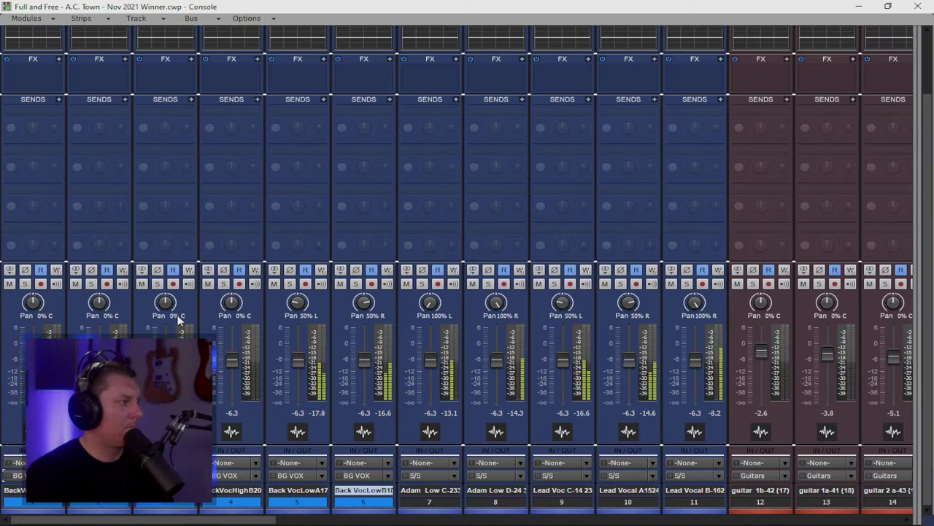
Step: Solo vocal tracks 7 through 11 one after another to hear how they build up
left_click(449, 491)
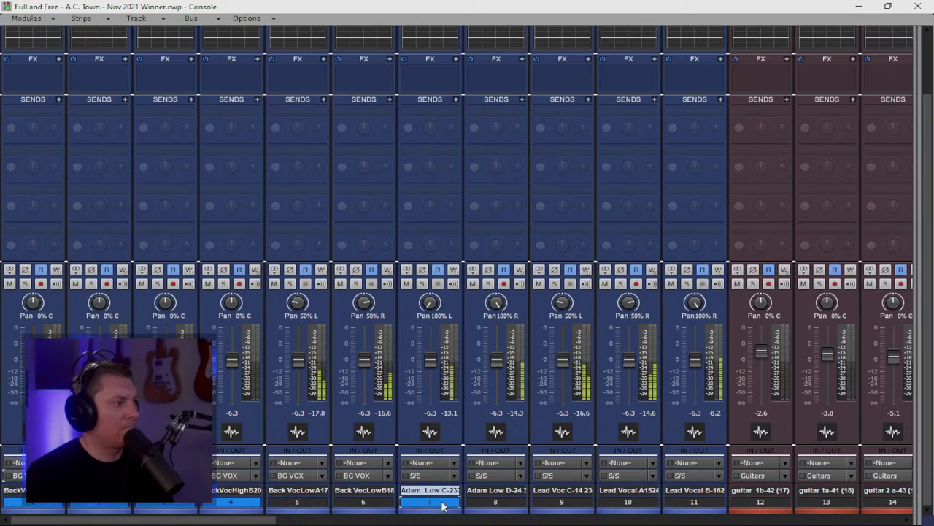
left_click(423, 283)
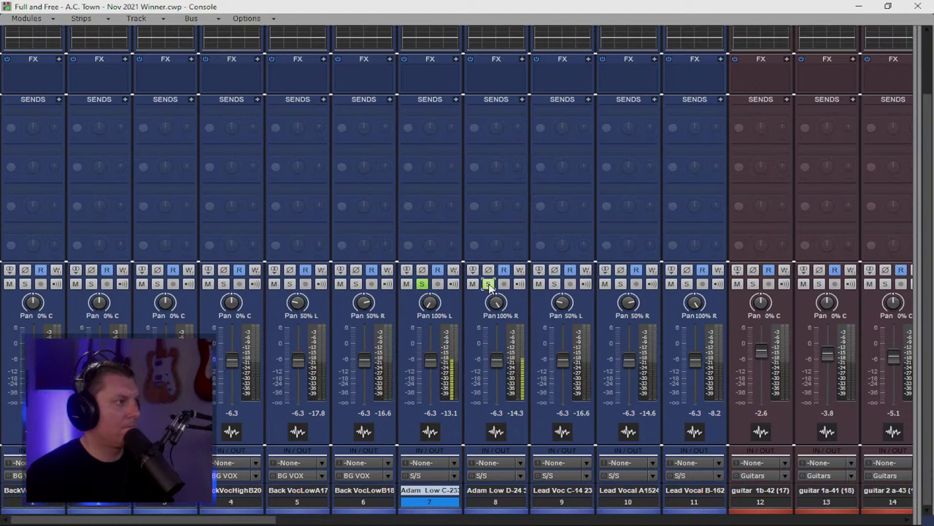
left_click(554, 284)
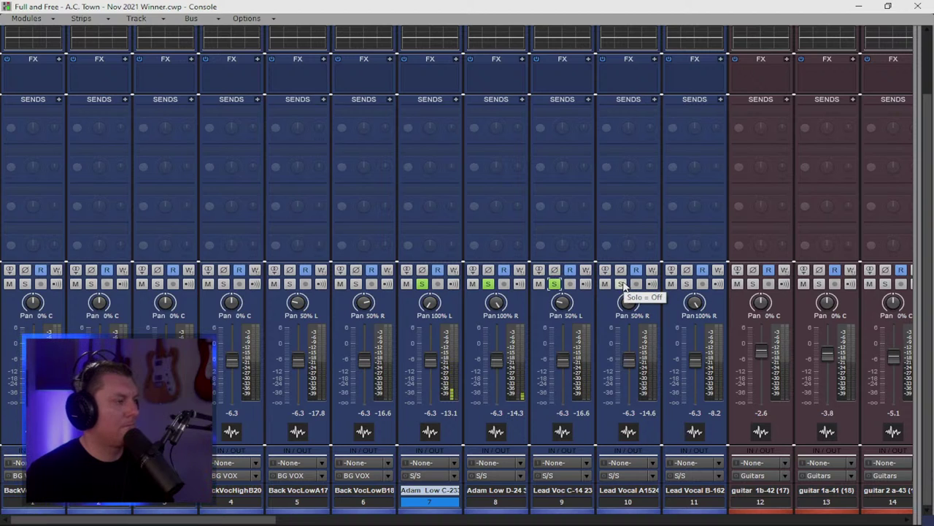
left_click(859, 6)
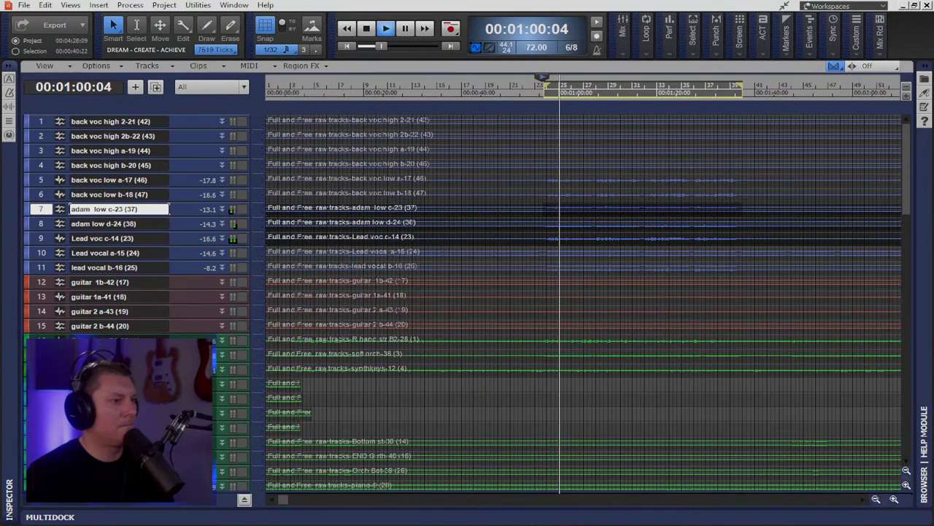
key("alt+2")
left_click(621, 284)
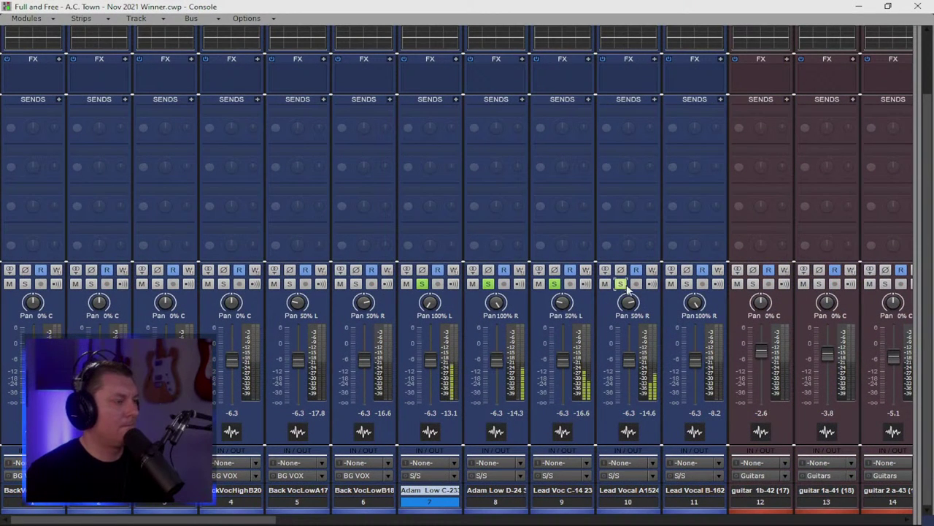
left_click(687, 284)
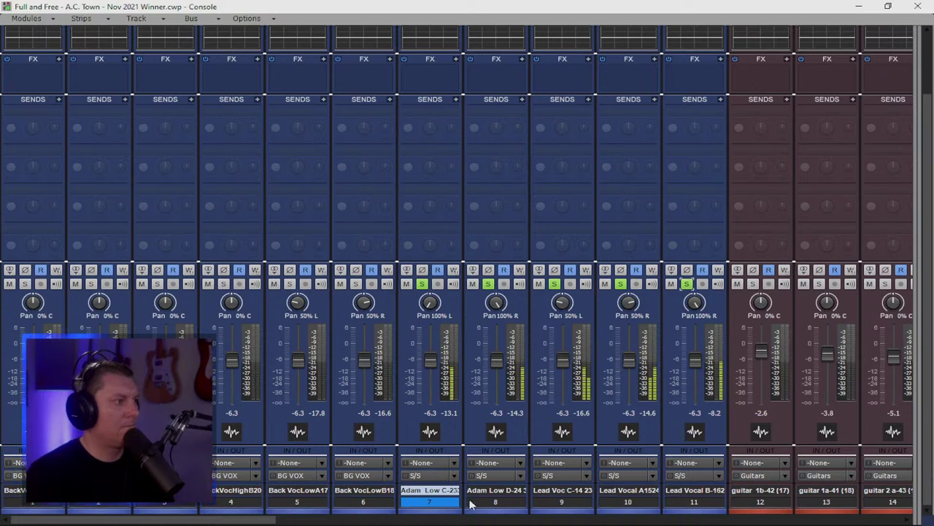
Step: Select vocal tracks 7 through 11 and route their outputs to the VOX bus
left_click_drag(701, 496, 445, 511)
left_click(454, 475)
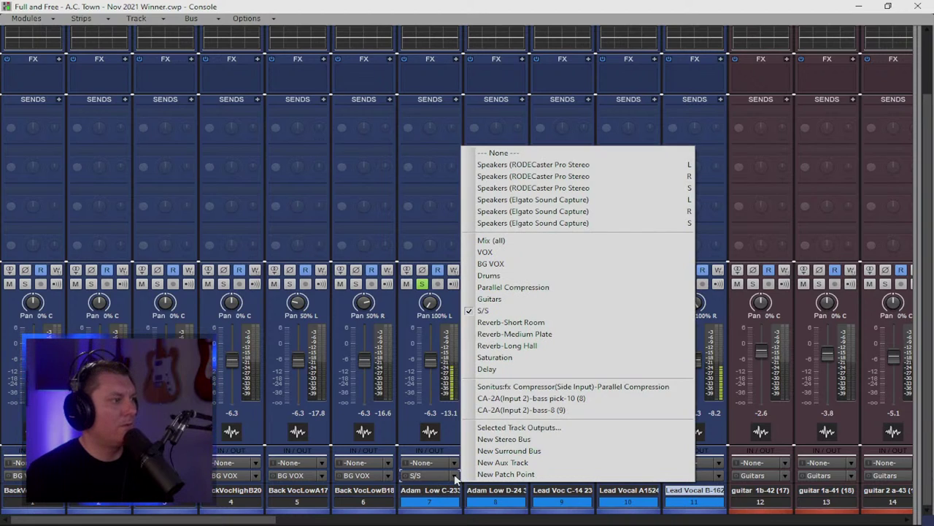
left_click(496, 252)
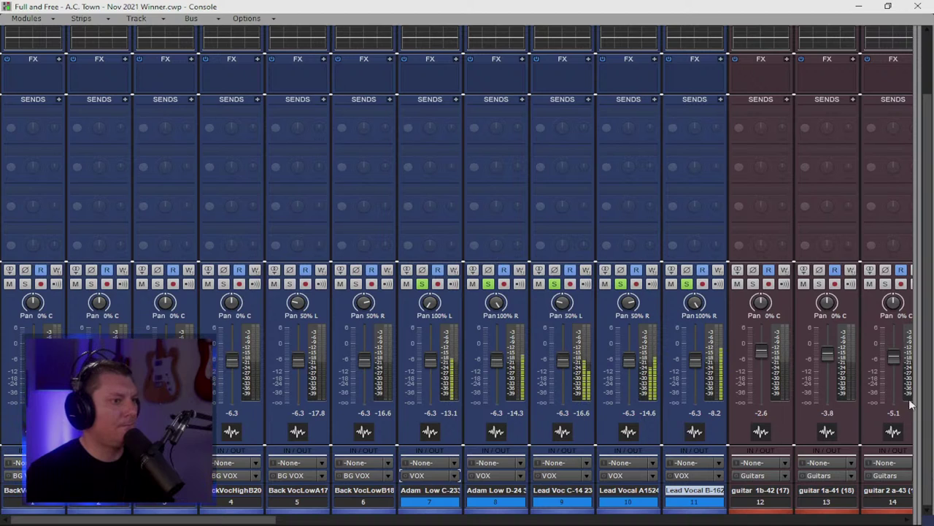
Step: Bring the bus strips back into view and copy the VOX bus's EQ curve to the BG VOX bus
left_click_drag(915, 301, 286, 205)
scroll(397, 150, "up", 3)
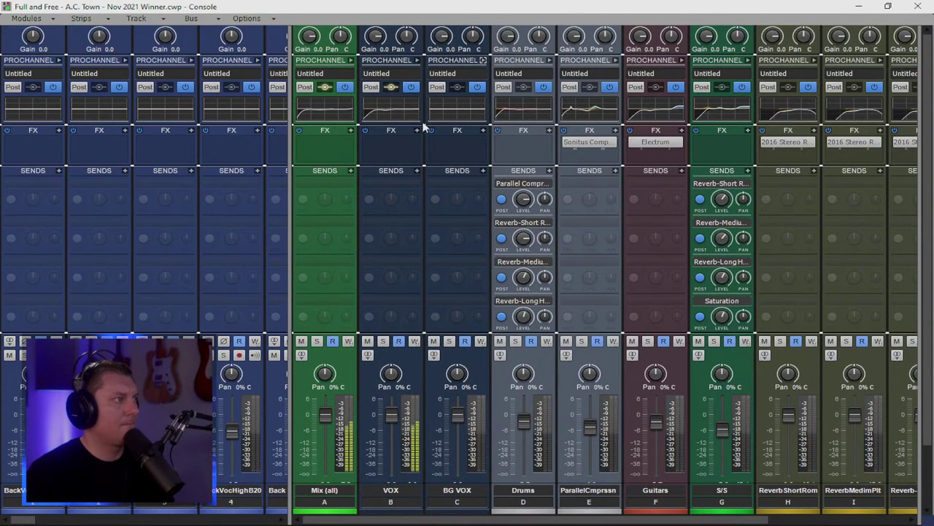
left_click(447, 108)
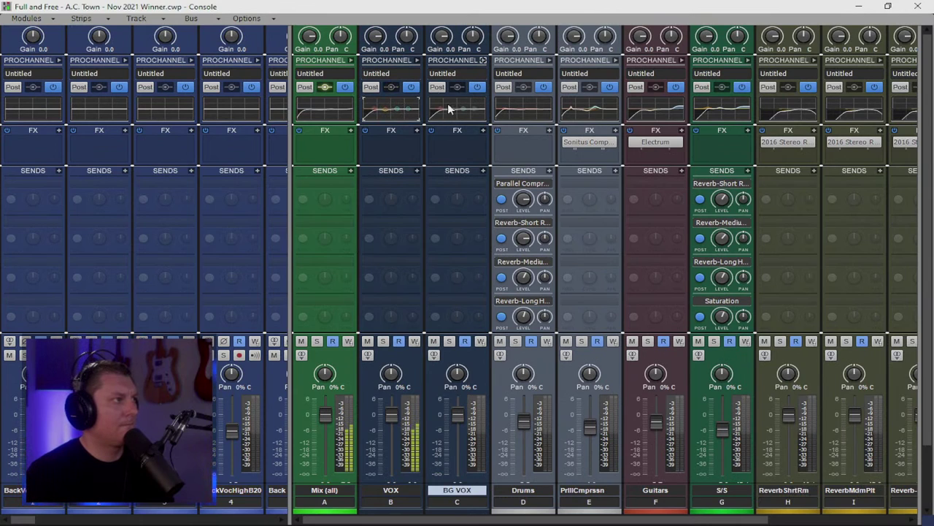
Step: Open the VOX bus's QuadCurve Equalizer, sweep the Hi Mid band with a boost, and set it to -4.2 dB at 930 Hz
left_click(416, 61)
mouse_move(514, 264)
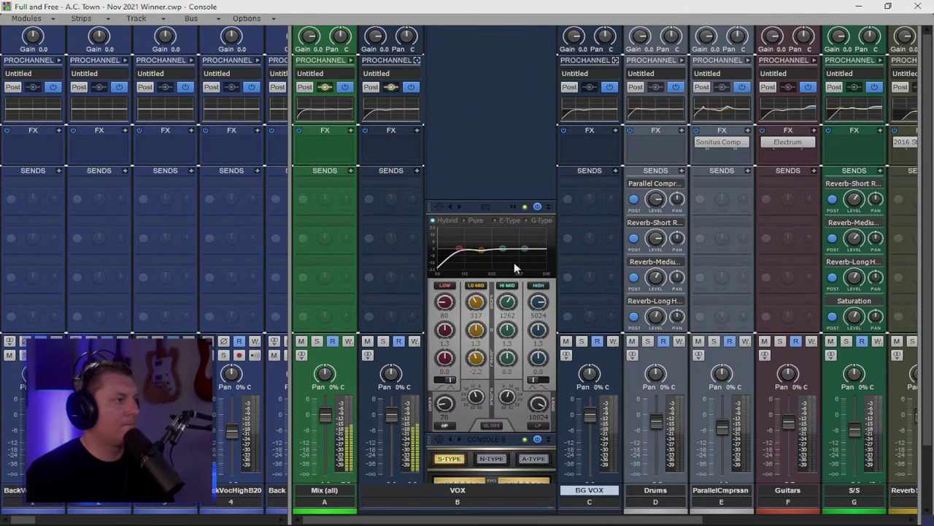
left_click(512, 205)
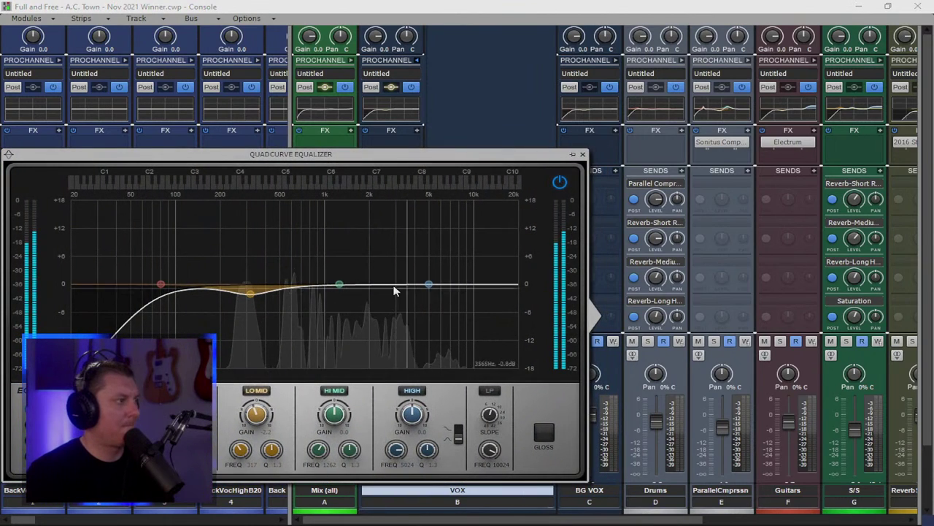
left_click_drag(339, 284, 323, 240)
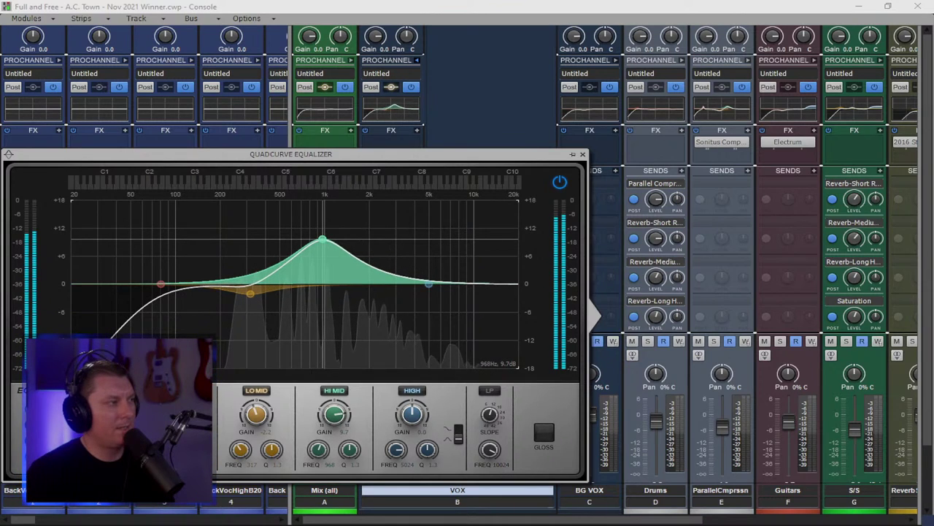
left_click_drag(323, 239, 319, 303)
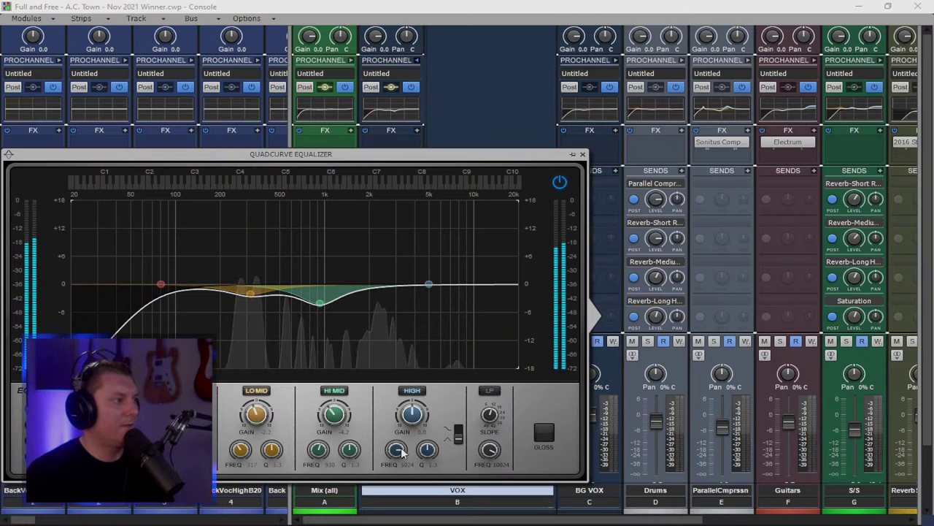
Step: In the VOX EQ, set High to +4.2 dB at 7058 Hz, the high-pass to 141 Hz and Lo Mid to -3.1 dB at 328 Hz
left_click_drag(396, 449, 412, 402)
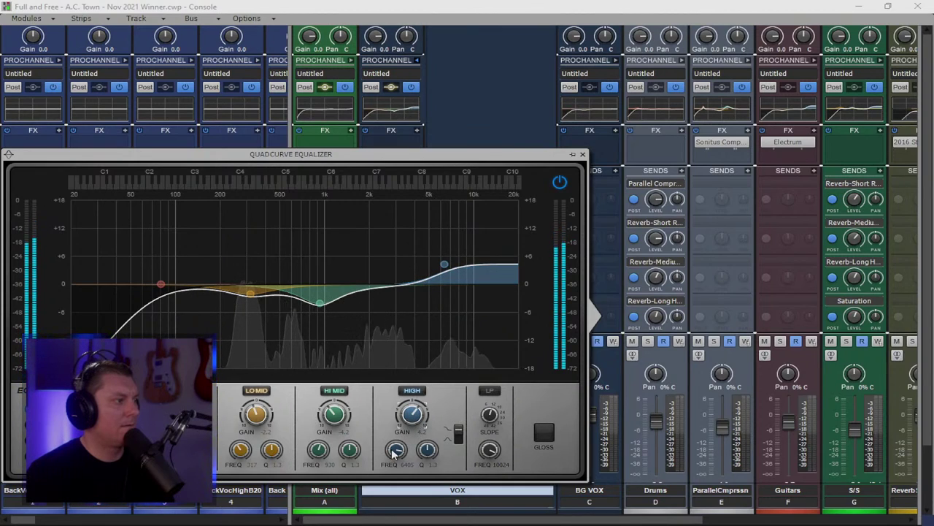
left_click_drag(397, 450, 396, 442)
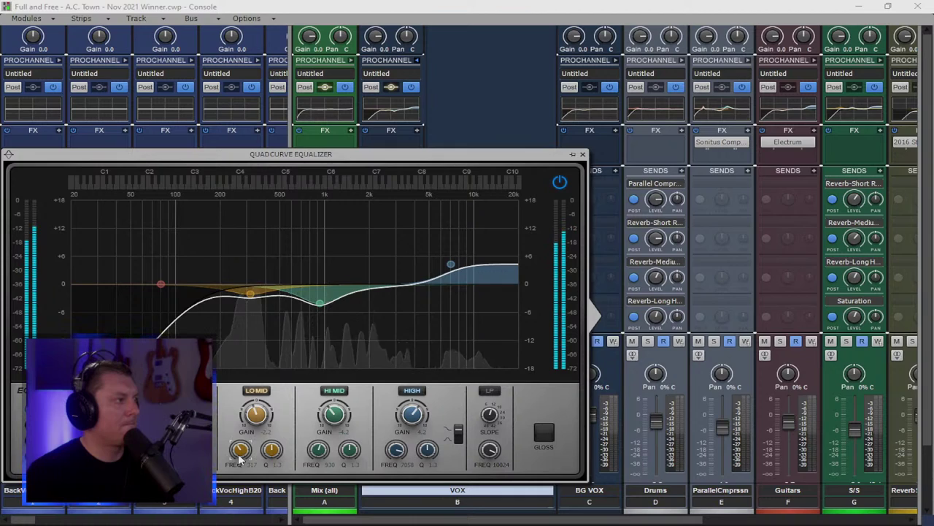
double_click(254, 414)
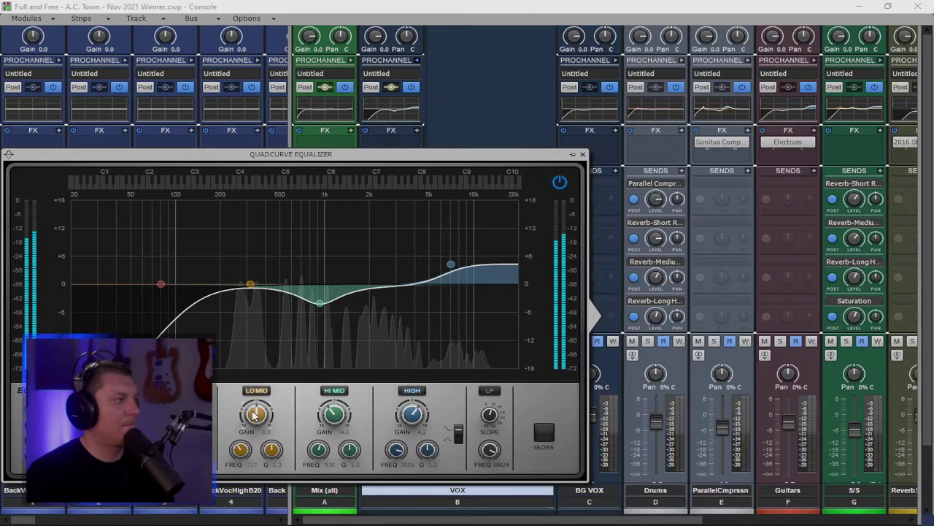
left_click_drag(250, 285, 252, 297)
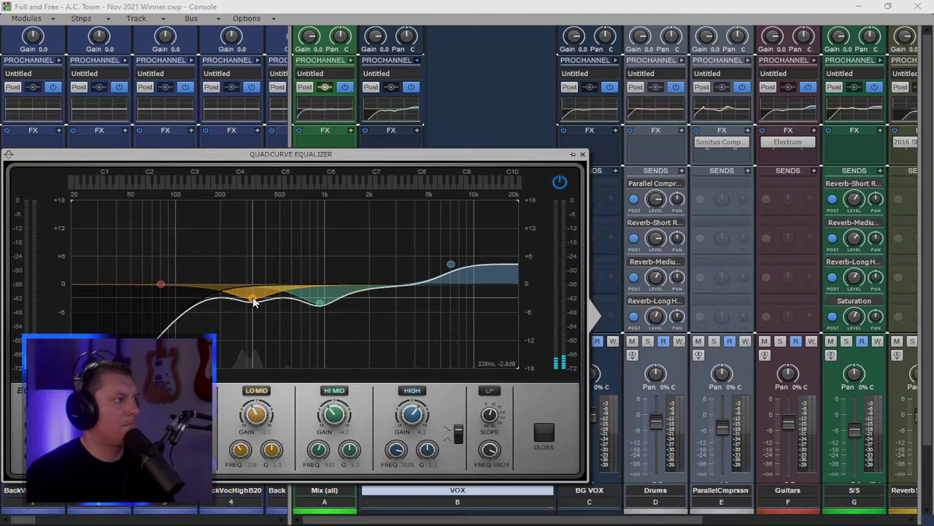
left_click(583, 155)
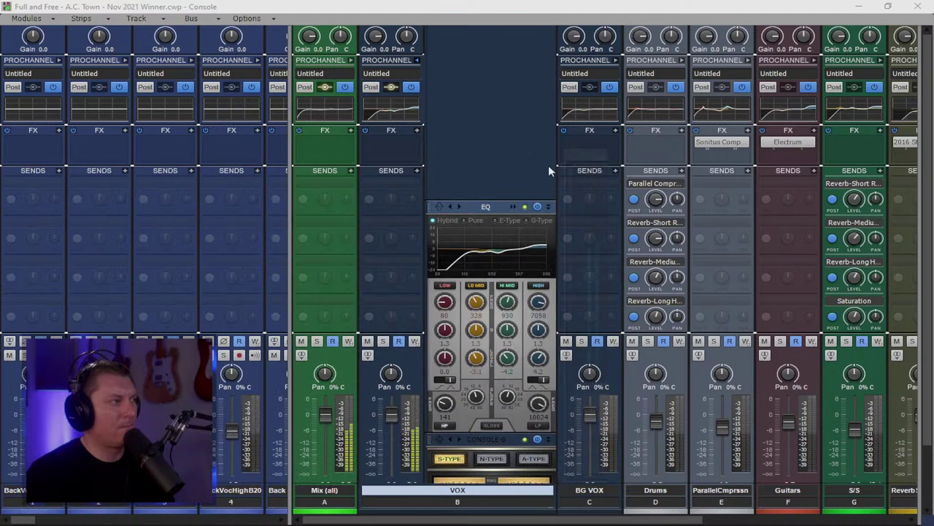
Step: Bring the vocal strips back into view, solo the background vocal tracks as well, and select track 5
left_click_drag(290, 354, 824, 375)
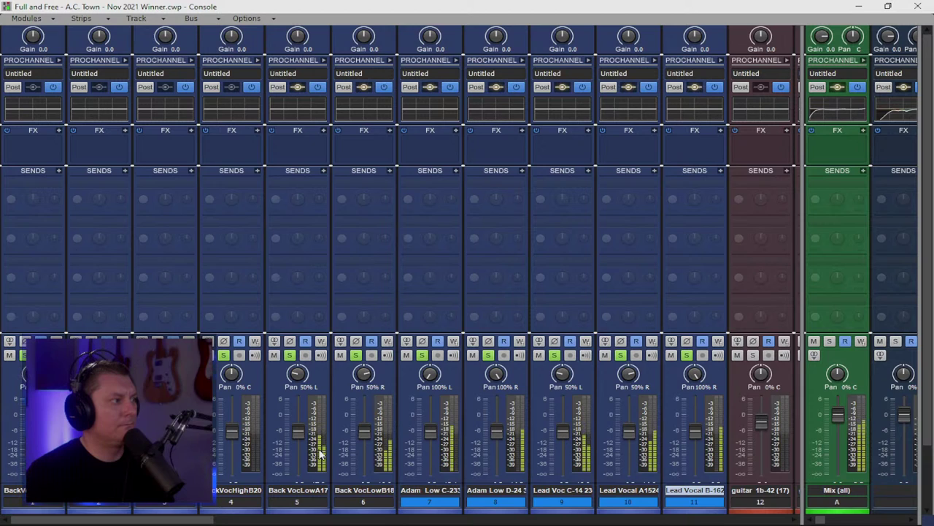
left_click(379, 506)
left_click(317, 503)
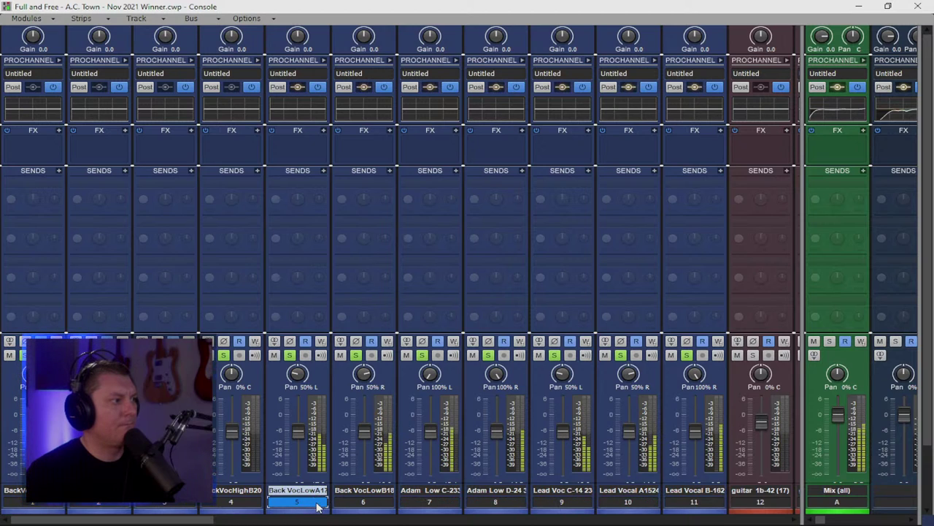
Step: Expand the BG VOX bus's ProChannel and copy the VOX bus's revised EQ settings onto it
left_click_drag(806, 330, 139, 330)
left_click(465, 61)
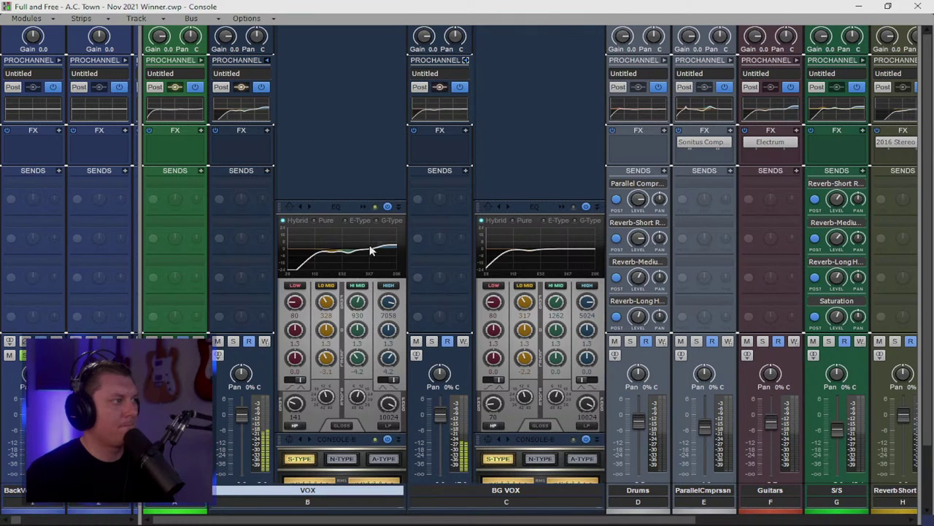
left_click_drag(253, 108, 454, 115)
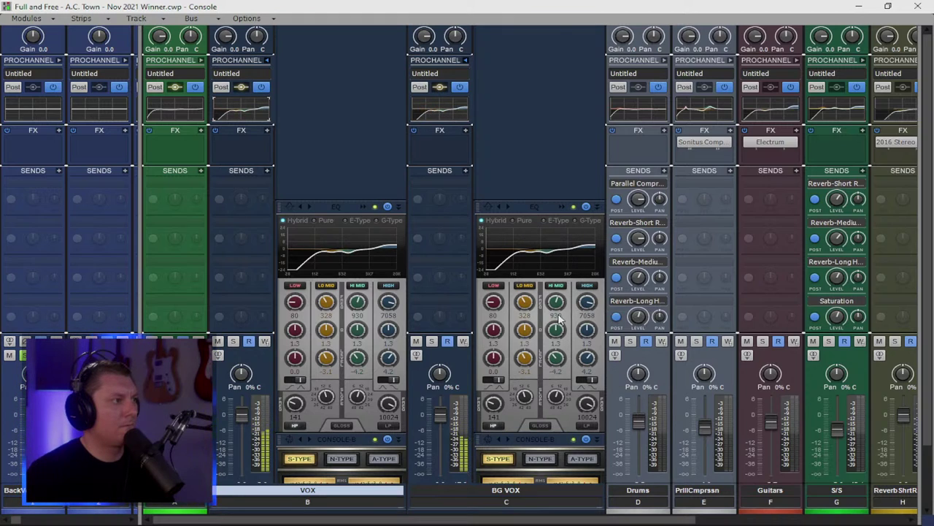
Step: Set the BG VOX bus EQ's High band to 3000 Hz with a Q of 1.0 and a gain of -6.5 dB
double_click(586, 315)
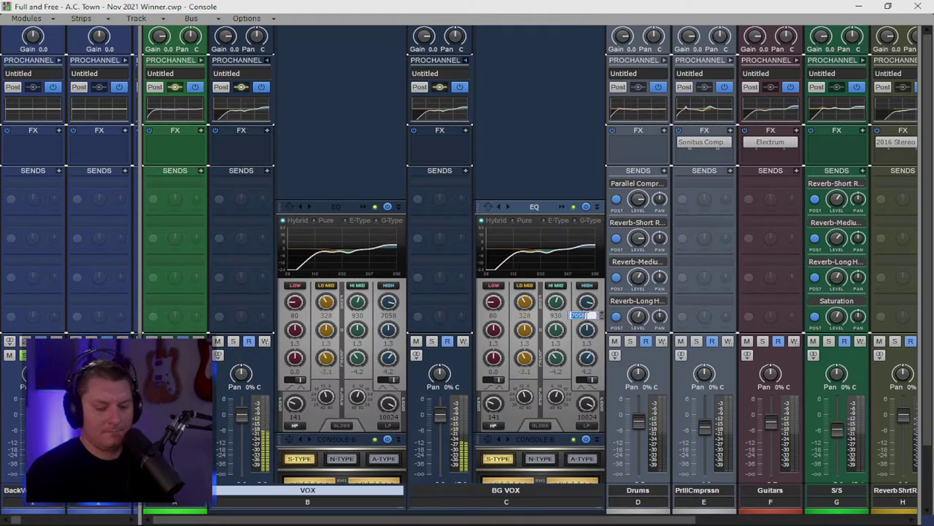
type("3000")
key("Return")
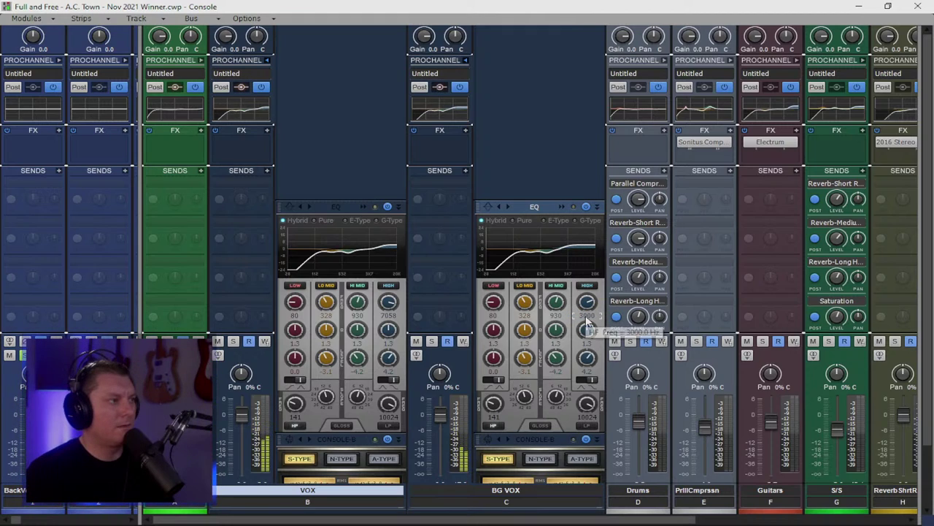
left_click_drag(586, 379, 586, 408)
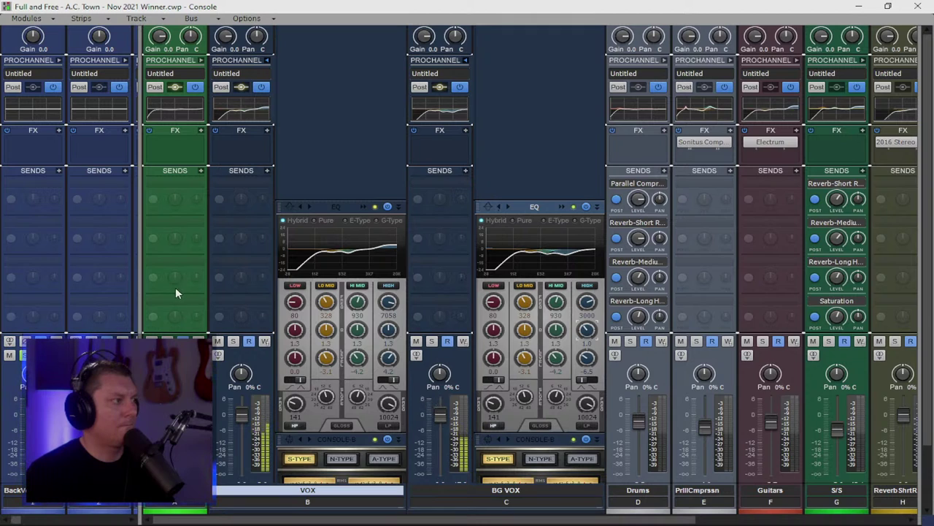
key("b")
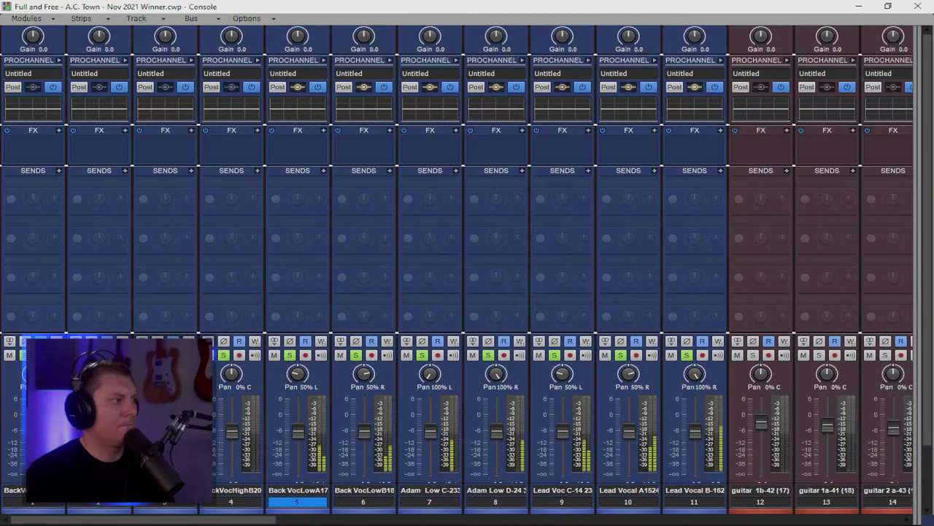
Step: Raise the faders of background vocal tracks 5 and 6 to 0 dB and pan them 100% left and 100% right
key("F2")
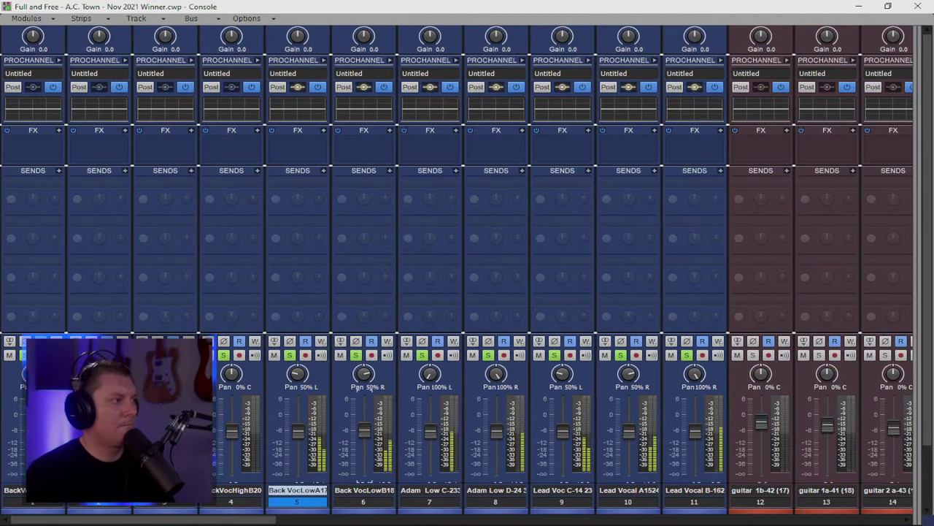
key("Tab")
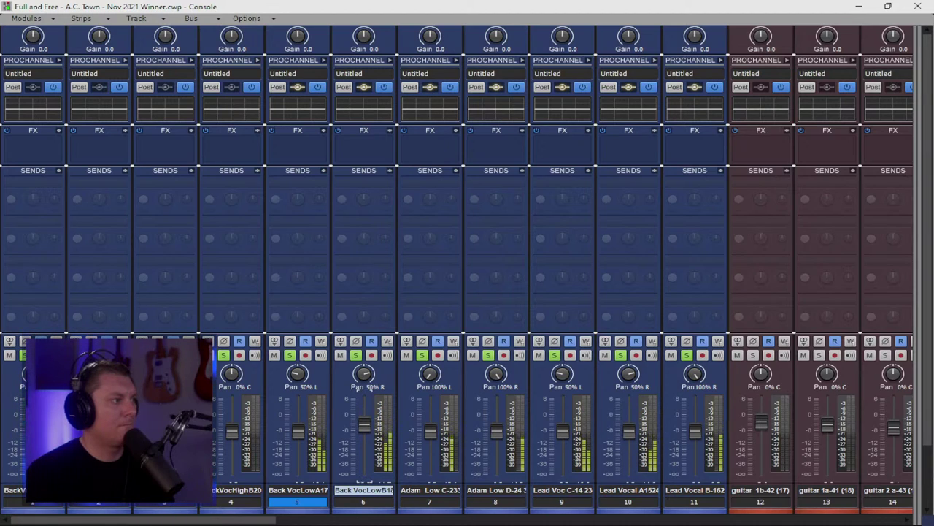
double_click(298, 435)
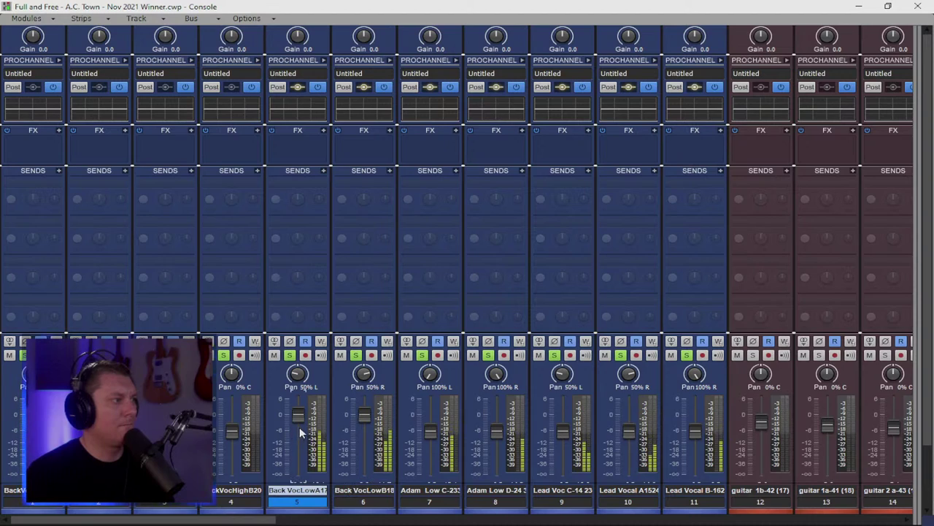
left_click(372, 502)
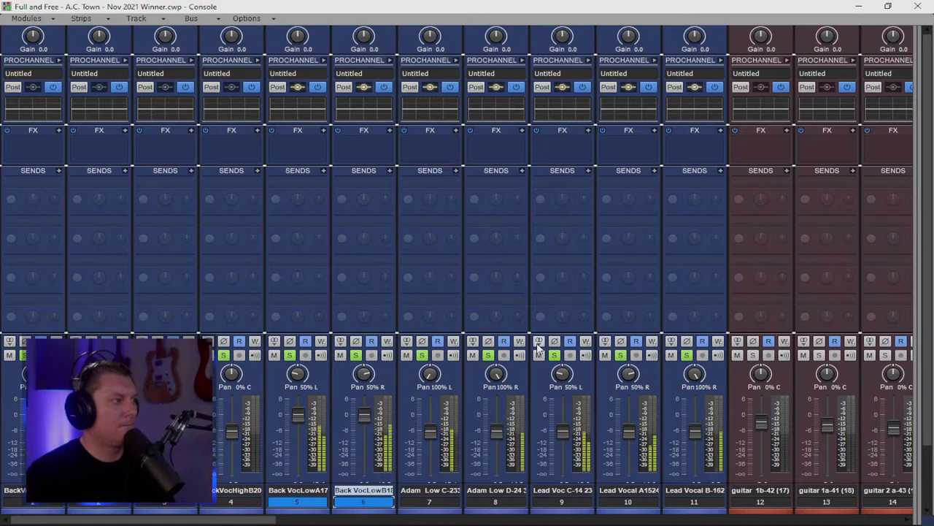
left_click_drag(297, 374, 297, 387)
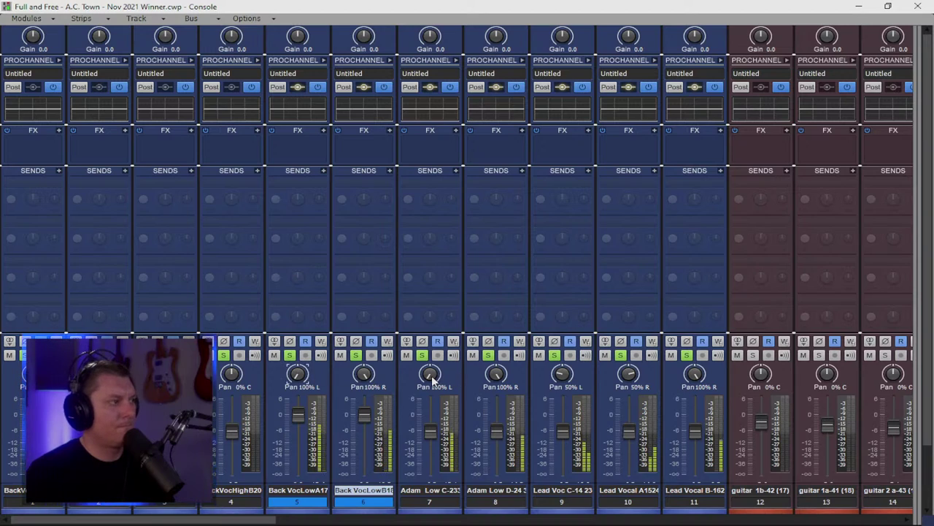
Step: Narrow the low vocal pair by panning track 7 to 50% left and track 8 to 50% right
left_click_drag(431, 374, 431, 351)
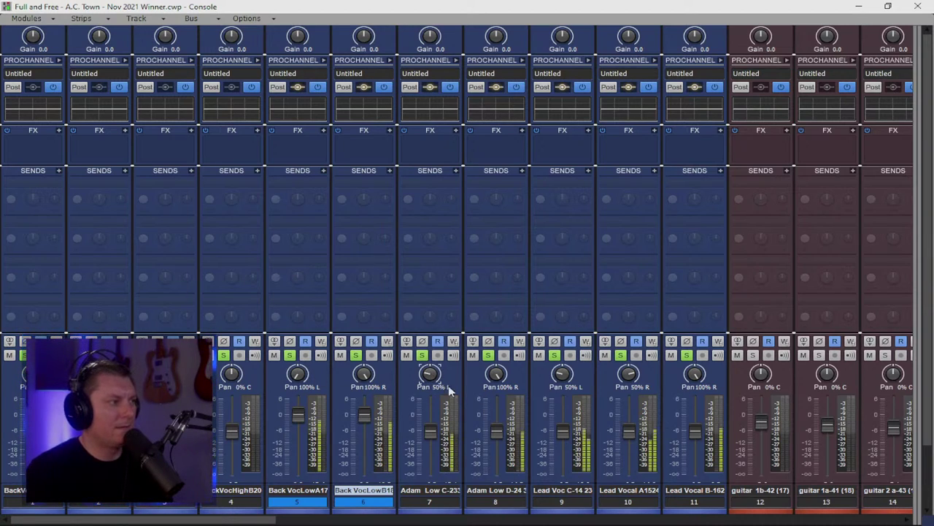
left_click(496, 372)
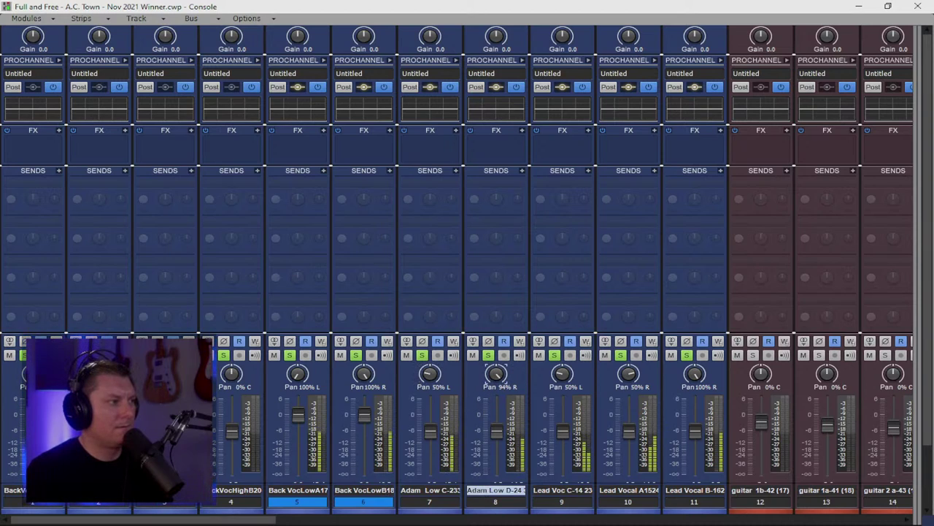
scroll(486, 385, "down", 1)
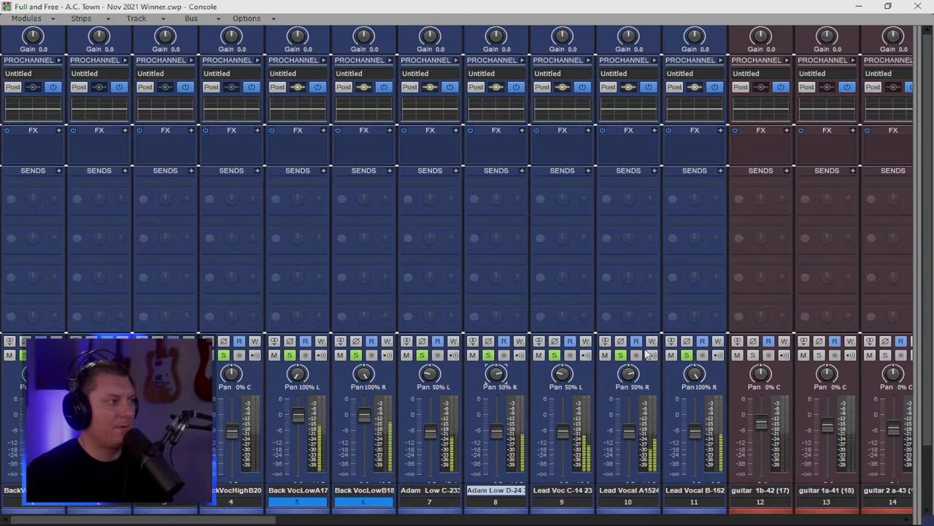
Step: Centre the pan of lead vocal tracks 9 and 10, keeping track 11 at 100% right
double_click(695, 374)
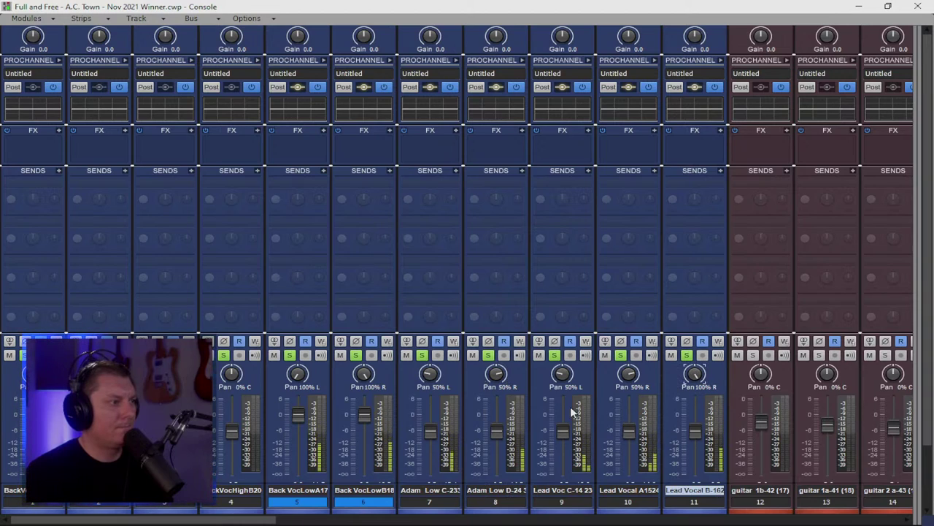
mouse_move(630, 378)
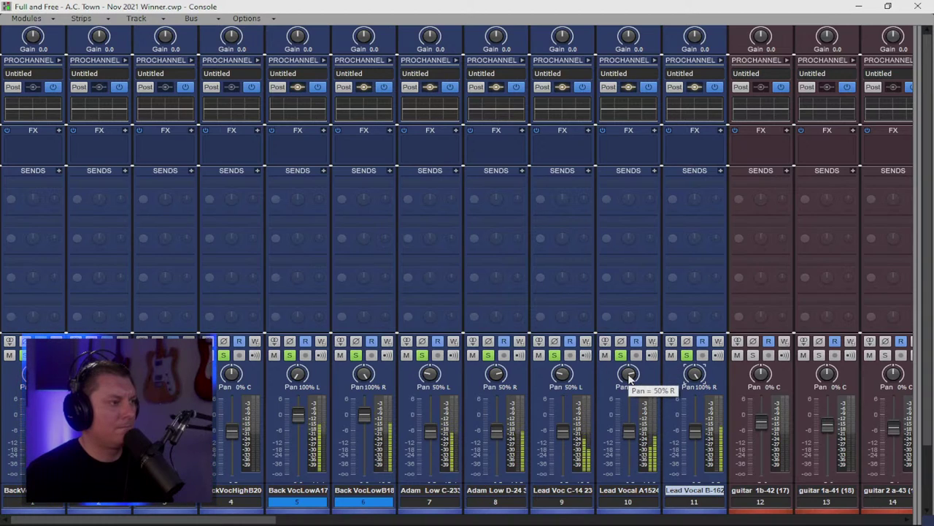
double_click(629, 375)
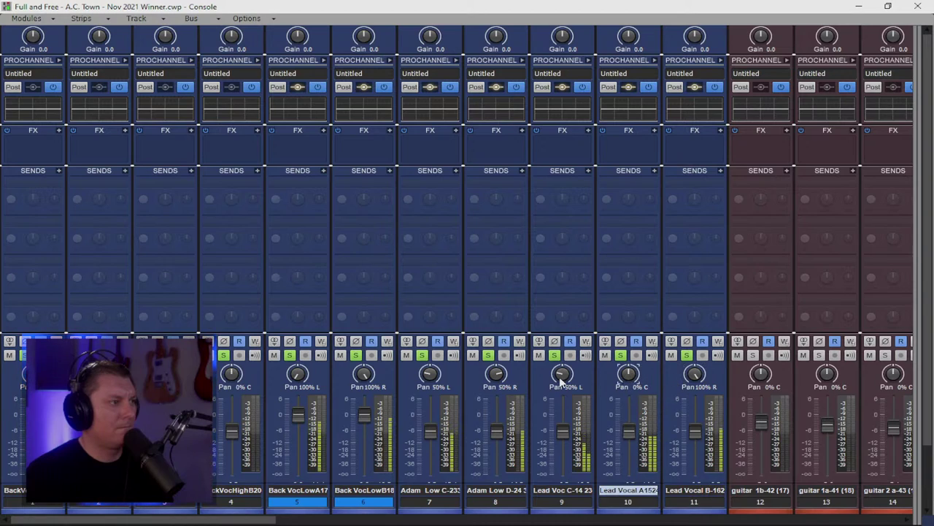
double_click(562, 375)
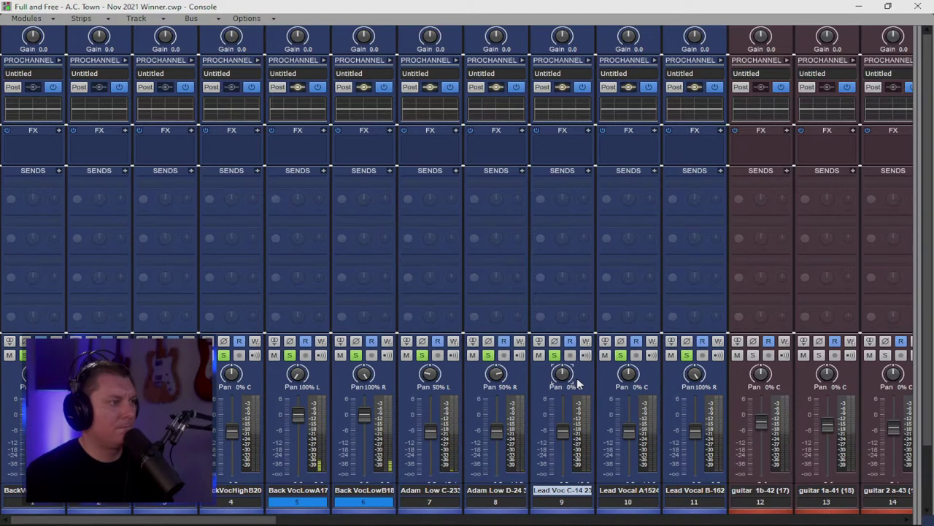
Step: Pan track 8 to 100% right, lead vocal track 9 to 100% left and lead vocal track 10 to 100% right
left_click_drag(496, 375, 487, 384)
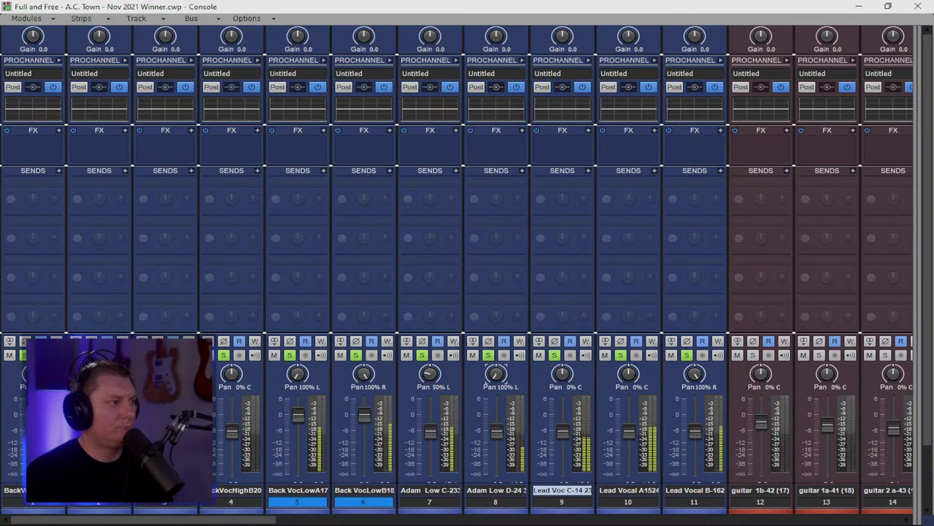
left_click_drag(504, 374, 500, 382)
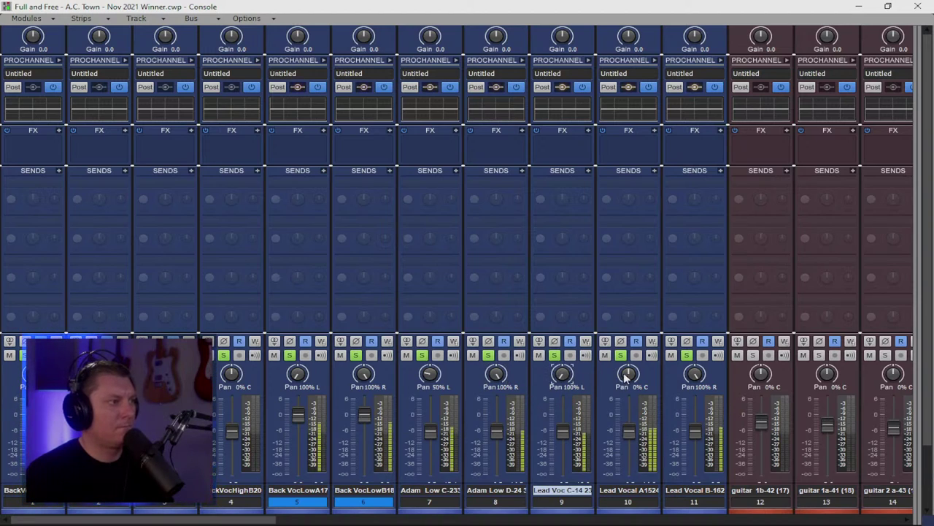
left_click_drag(632, 375, 632, 372)
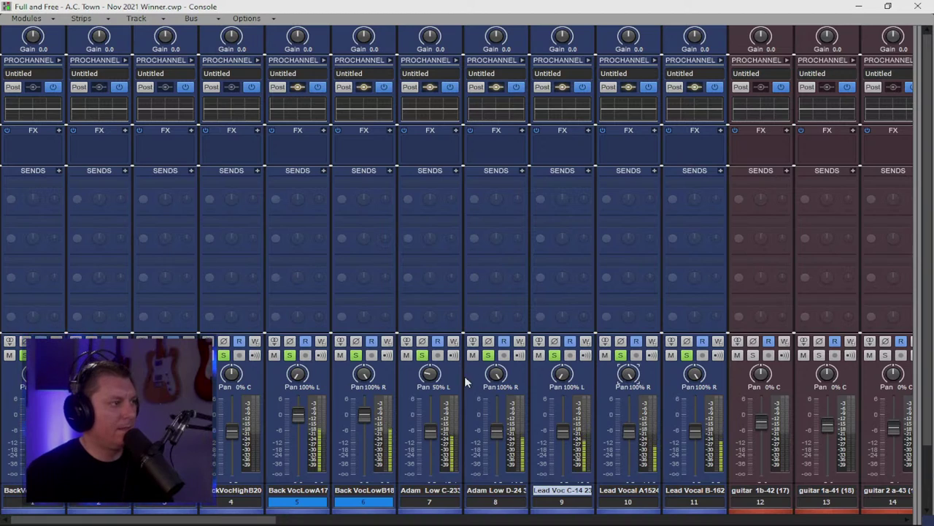
Step: Pan track 7 to 100% left and track 8 to 100% right, and centre lead vocal tracks 9 and 10
mouse_move(428, 375)
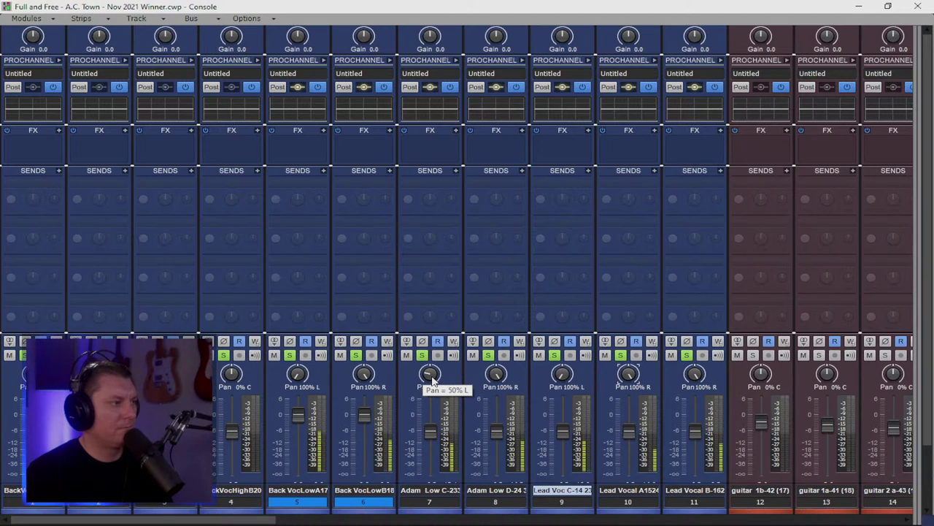
left_click_drag(431, 374, 432, 367)
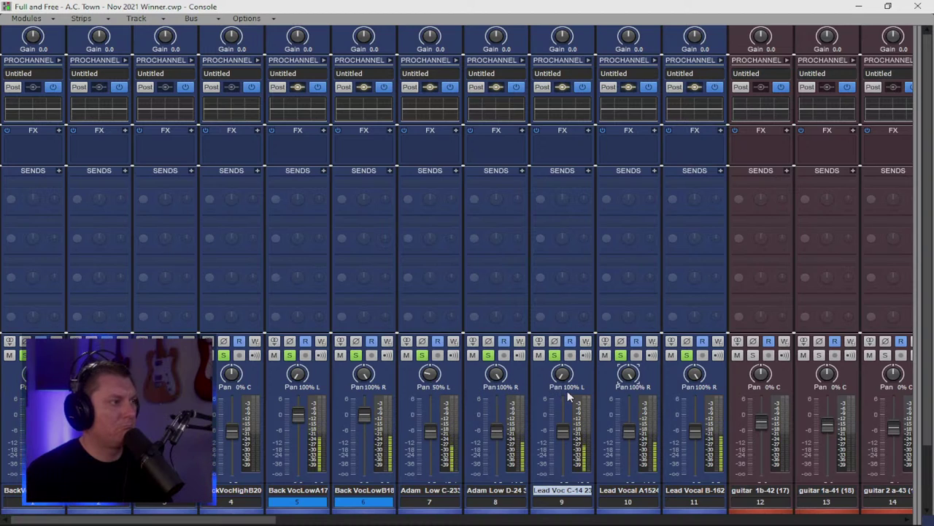
double_click(430, 374)
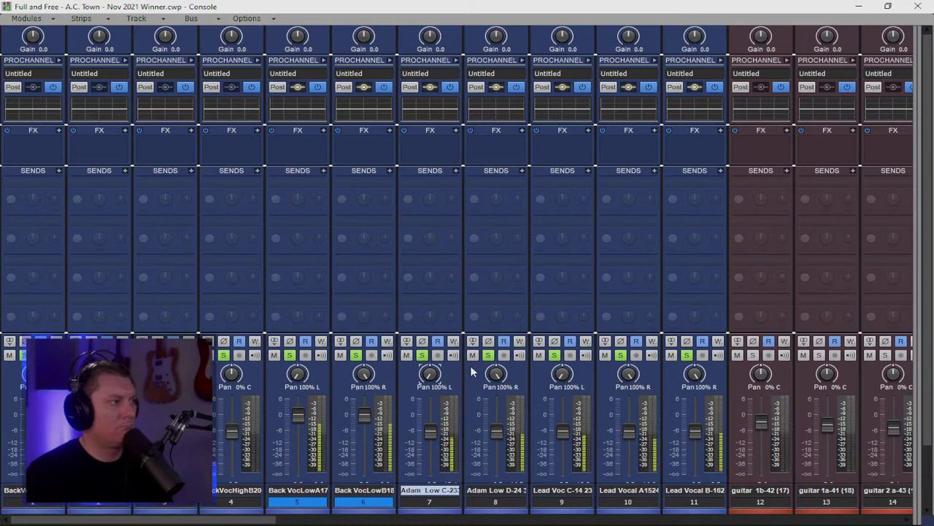
double_click(496, 374)
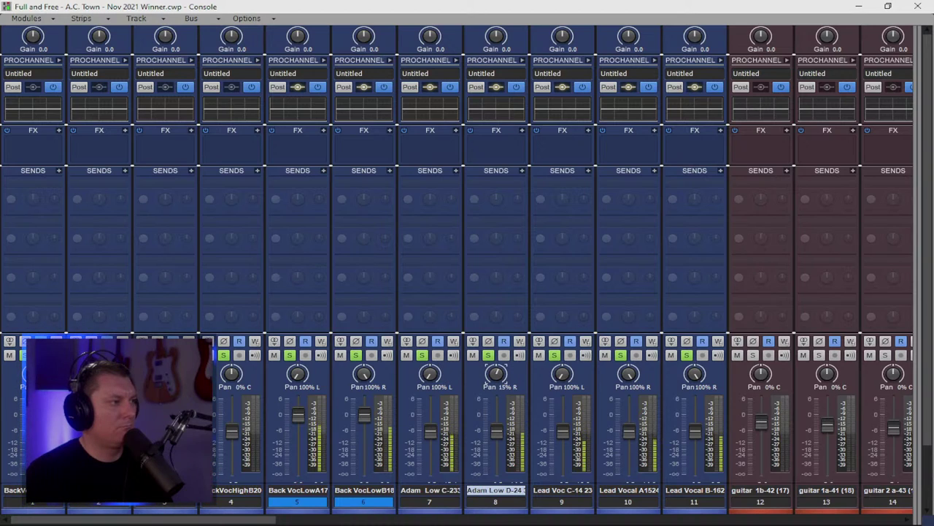
double_click(562, 375)
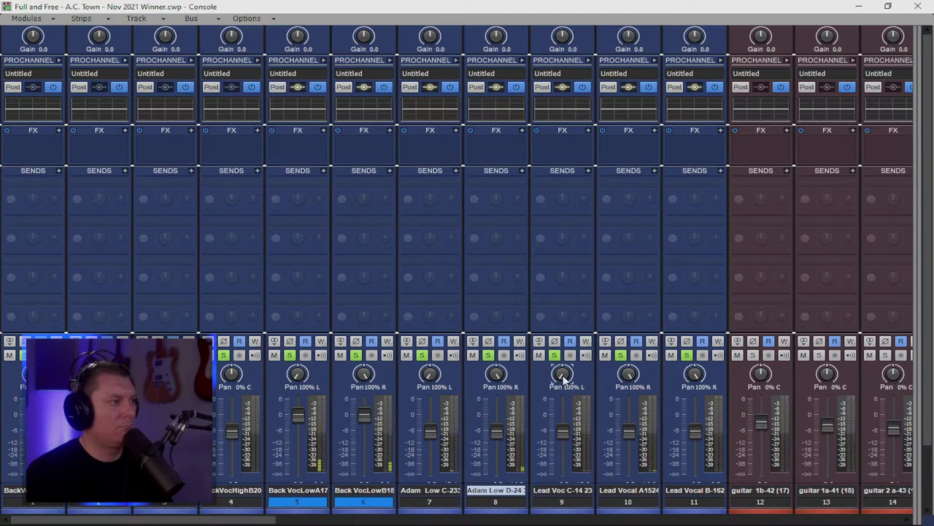
double_click(628, 374)
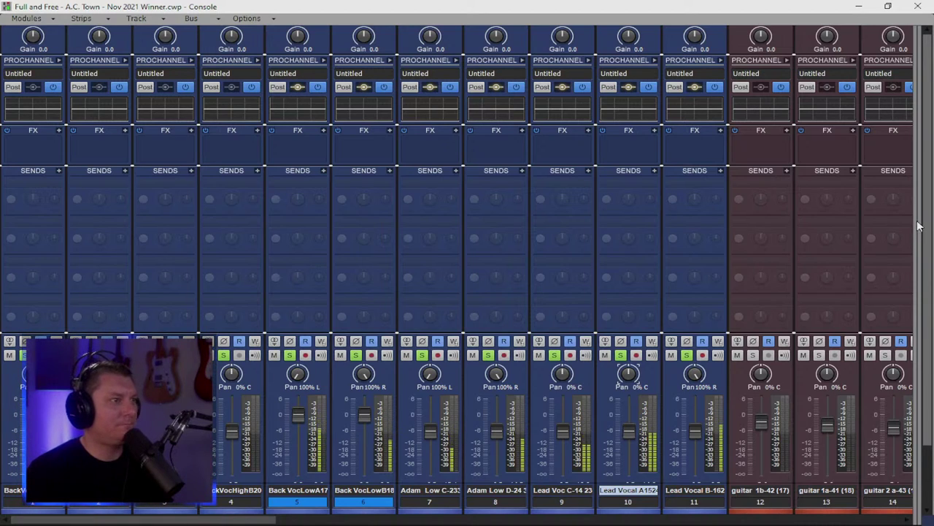
Step: Bring the bus strips into view and collapse the ProChannels of the VOX and BG VOX buses
key("b")
left_click_drag(371, 262, 126, 262)
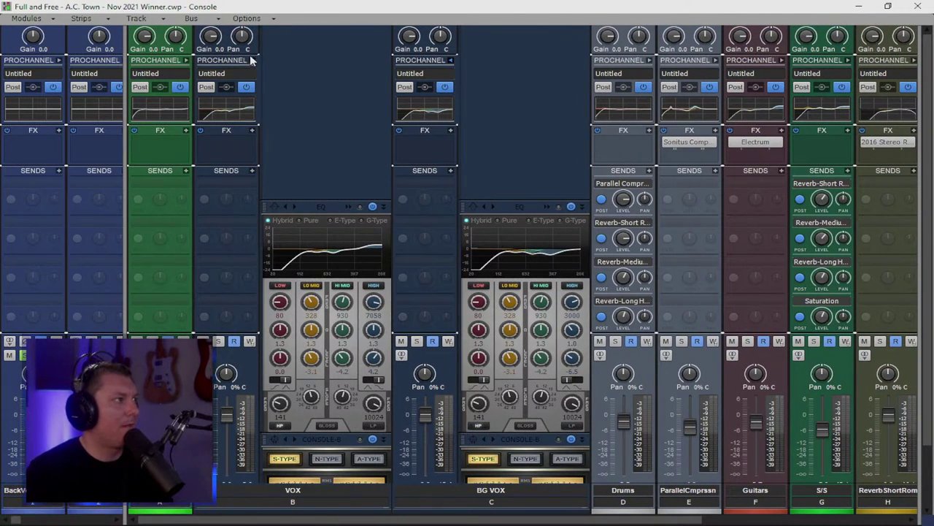
left_click(252, 61)
left_click(320, 61)
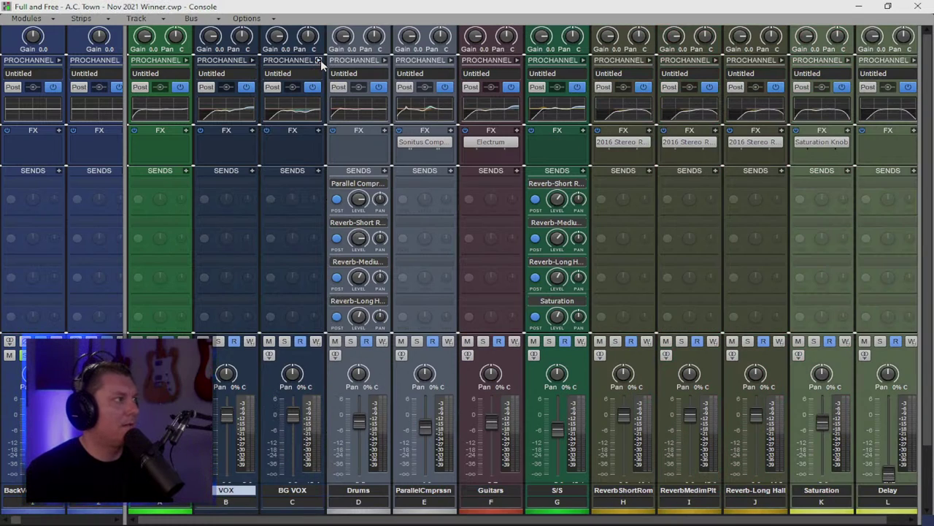
Step: Return to the vocal track strips, unsolo all vocal tracks and play the full mix
left_click_drag(126, 208, 920, 208)
left_click(858, 6)
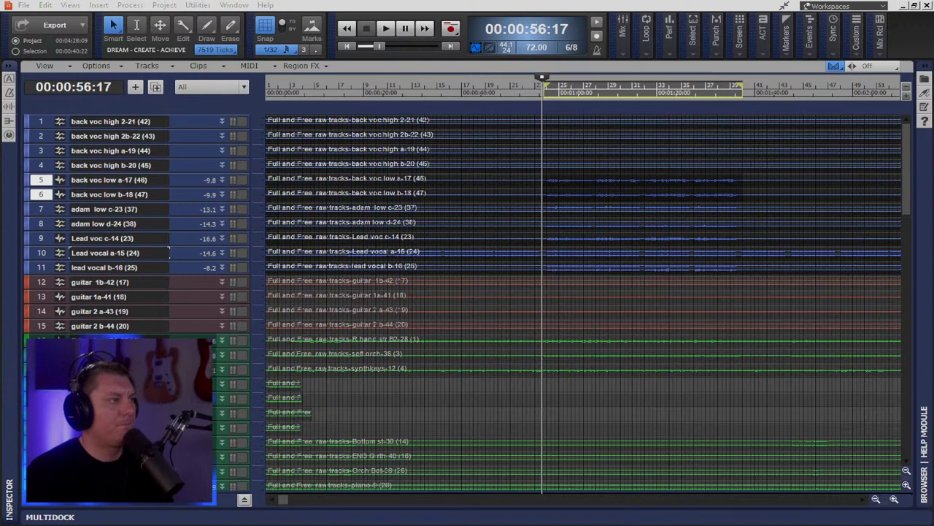
key("alt+2")
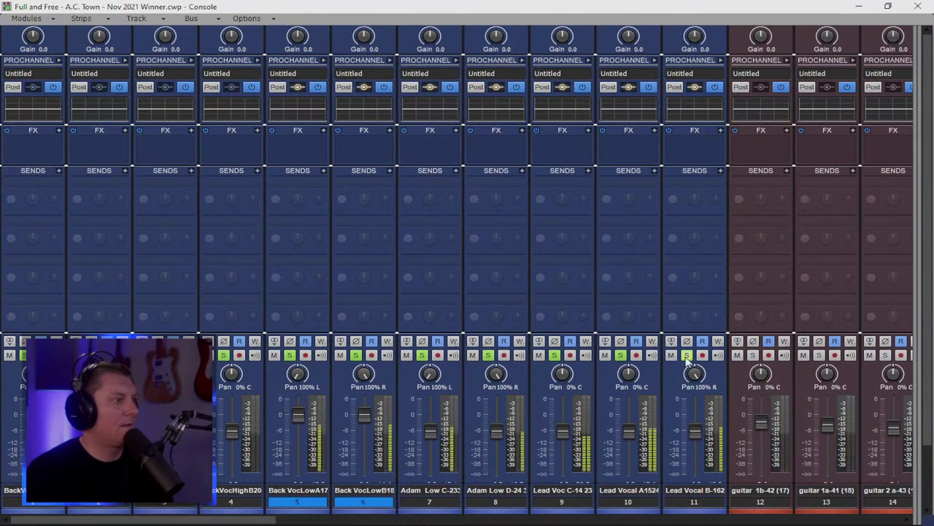
left_click_drag(687, 357, 455, 358)
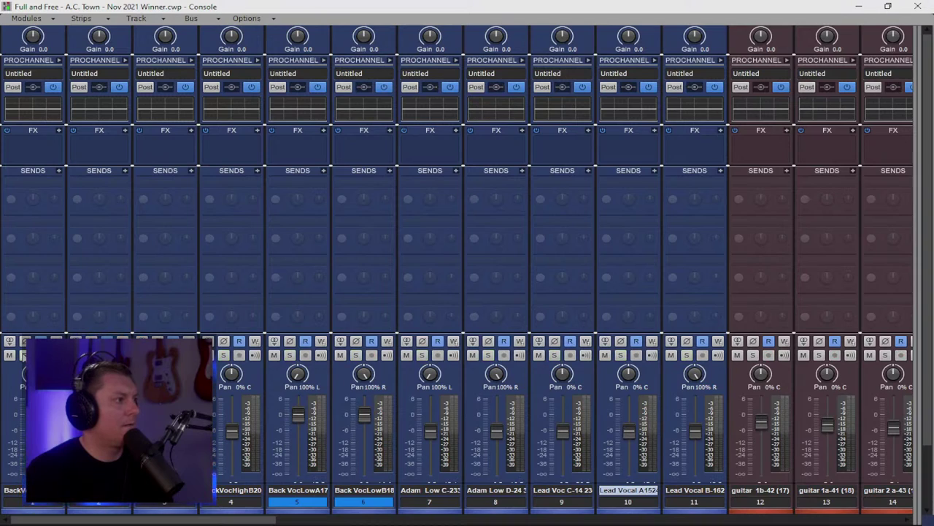
key("space")
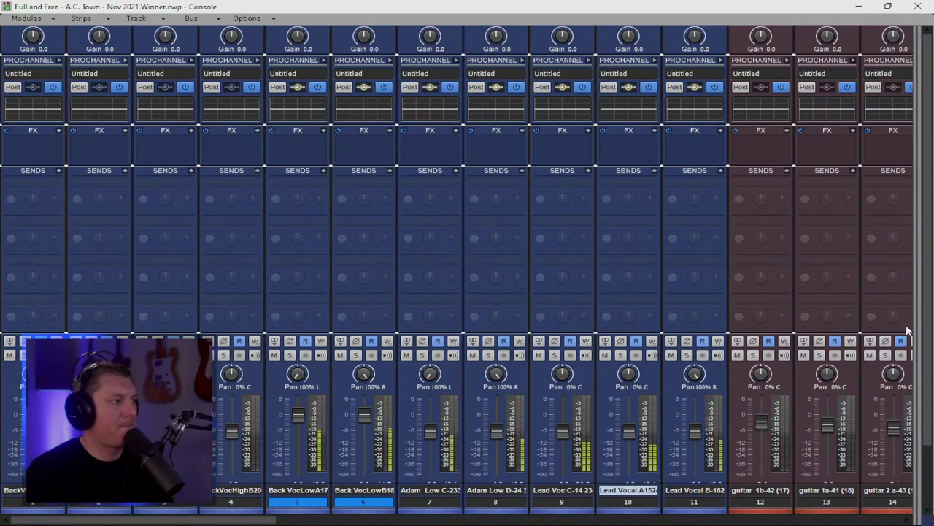
Step: Insert the VX-64 Vocal Strip effect on the VOX bus
left_click_drag(913, 318, 212, 317)
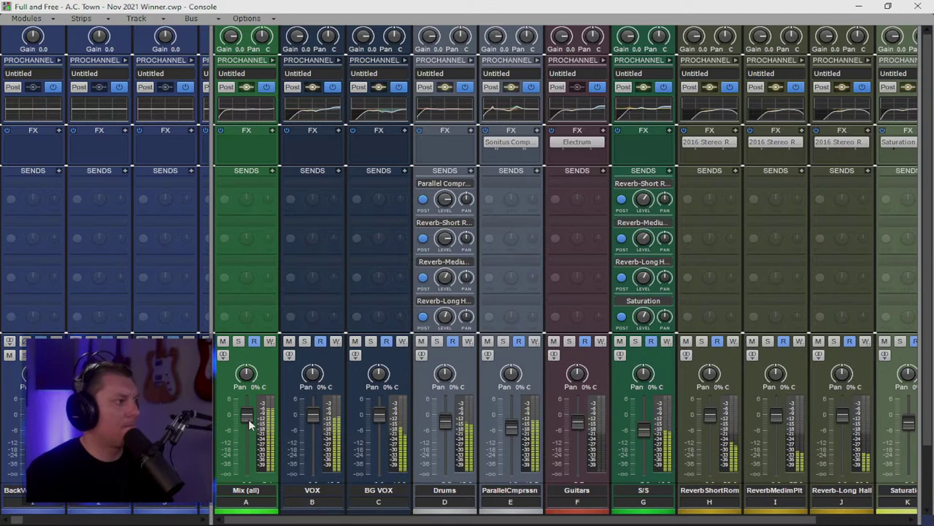
left_click(338, 130)
mouse_move(394, 146)
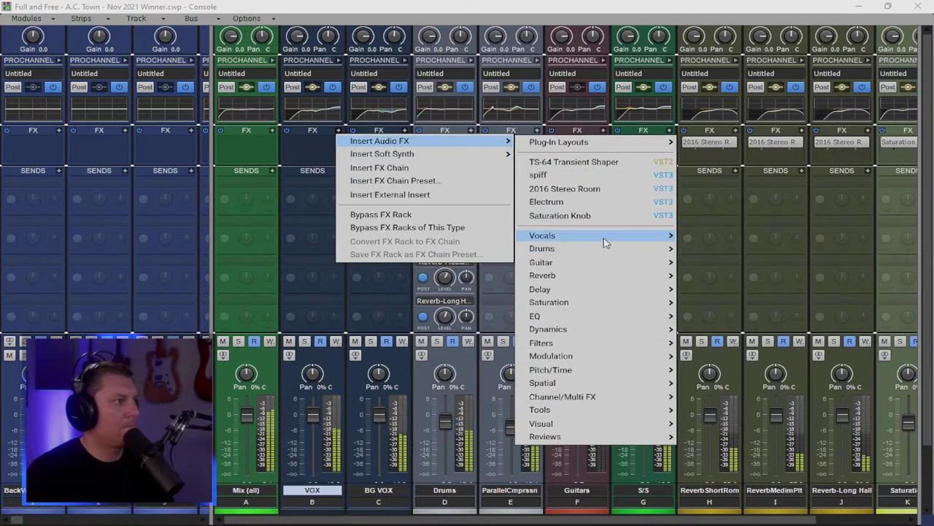
mouse_move(613, 236)
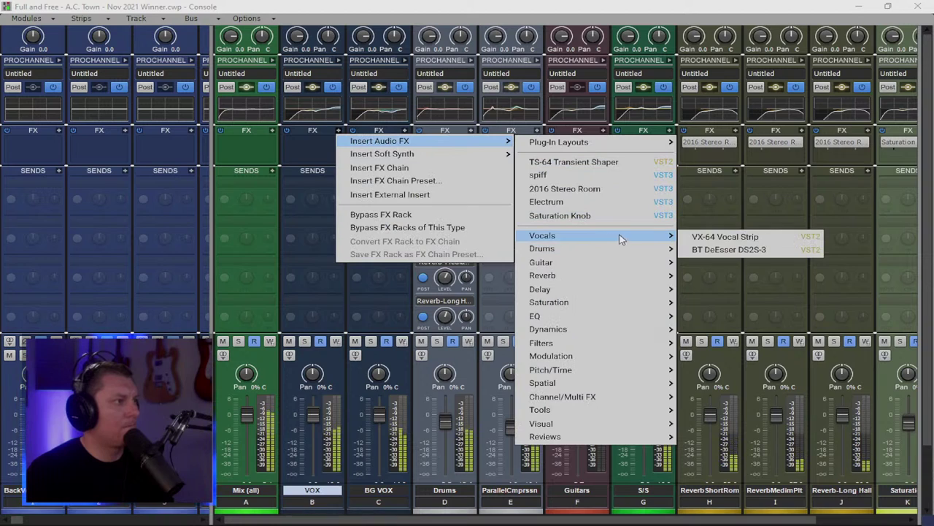
left_click(710, 238)
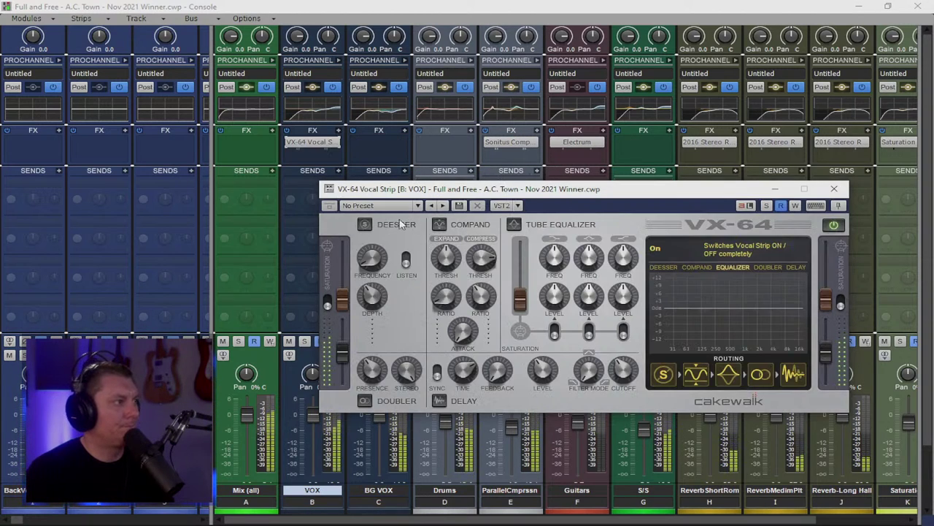
Step: Enable the VX-64's Deesser and Compand modules, lower the compress threshold and set the expand threshold to -48.0 dB
left_click(366, 225)
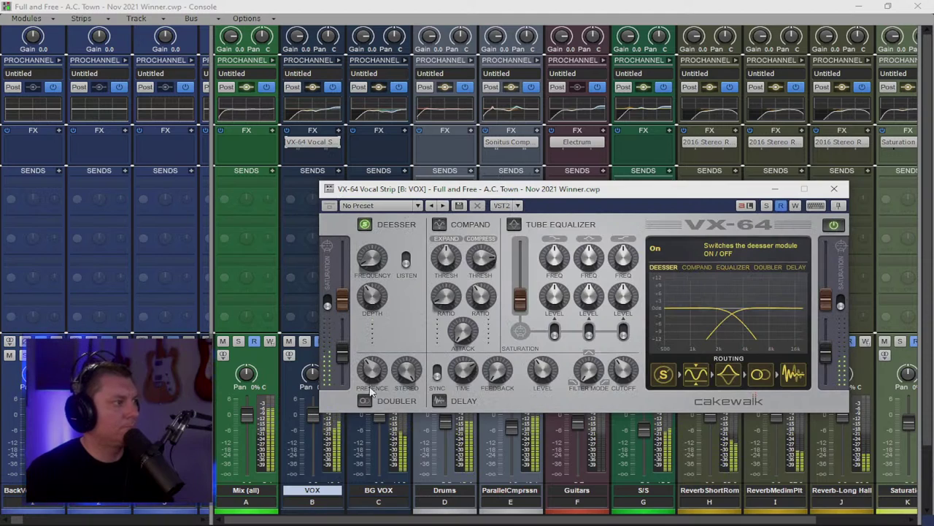
left_click(450, 250)
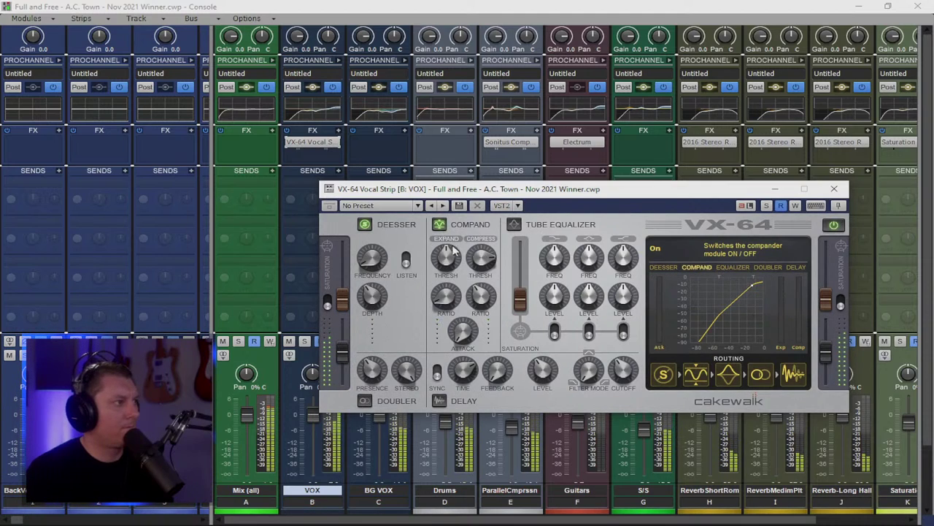
left_click_drag(450, 257, 446, 228)
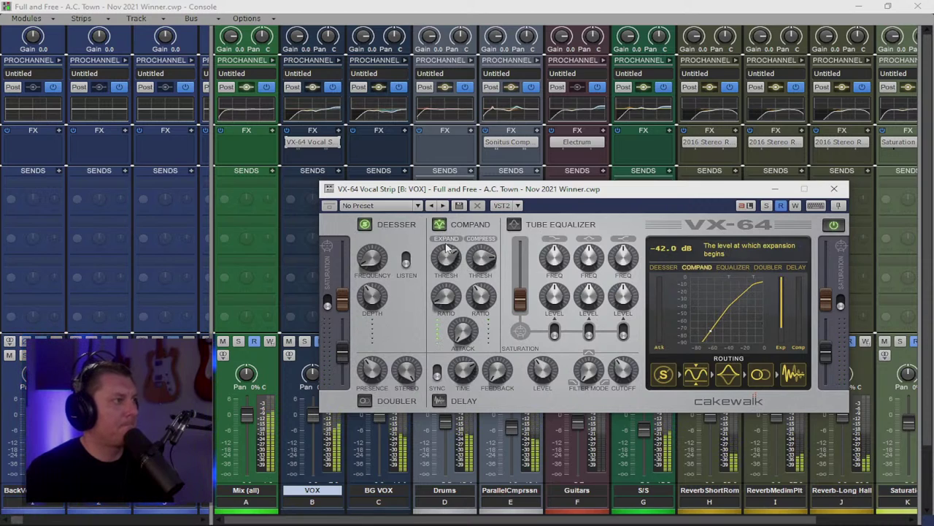
left_click_drag(480, 257, 450, 268)
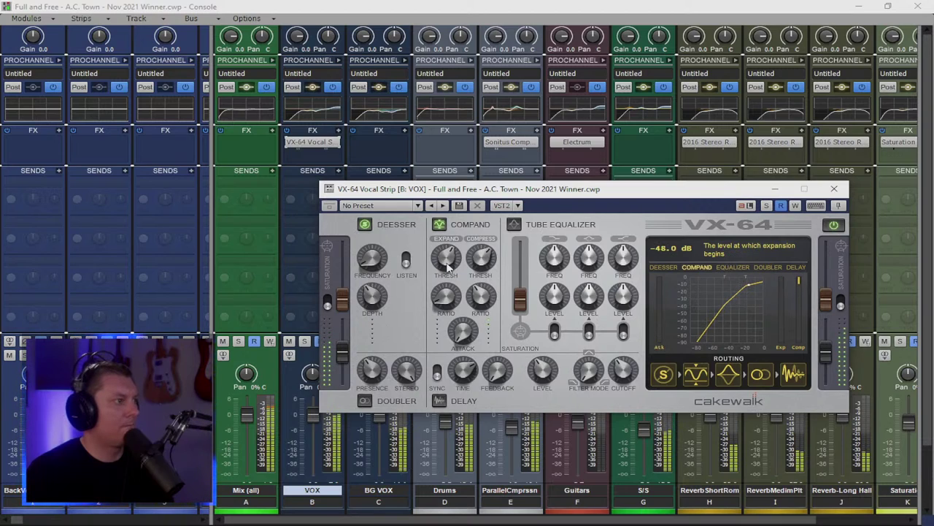
Step: Set the VX-64's Compand attack to 0.7 ms and its compression ratio to 4.1 to 1
left_click(462, 332)
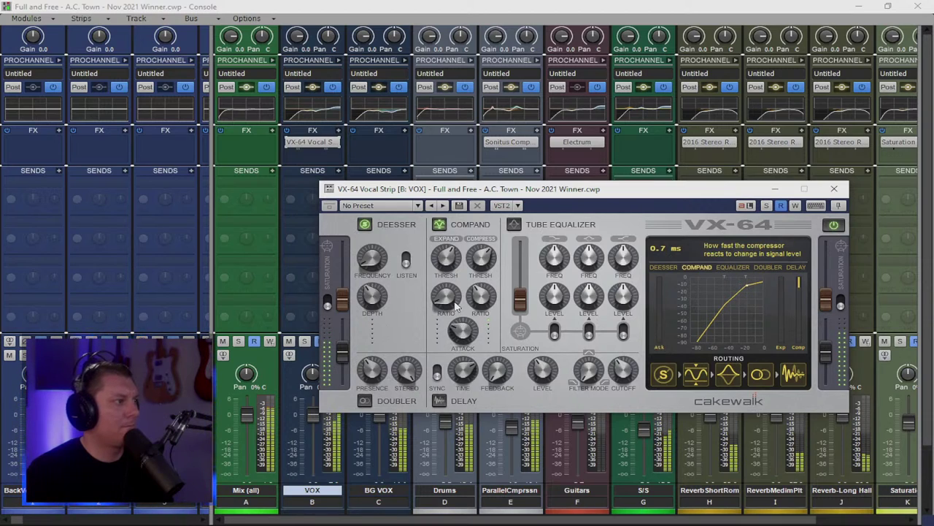
left_click(481, 294)
left_click_drag(482, 295, 480, 290)
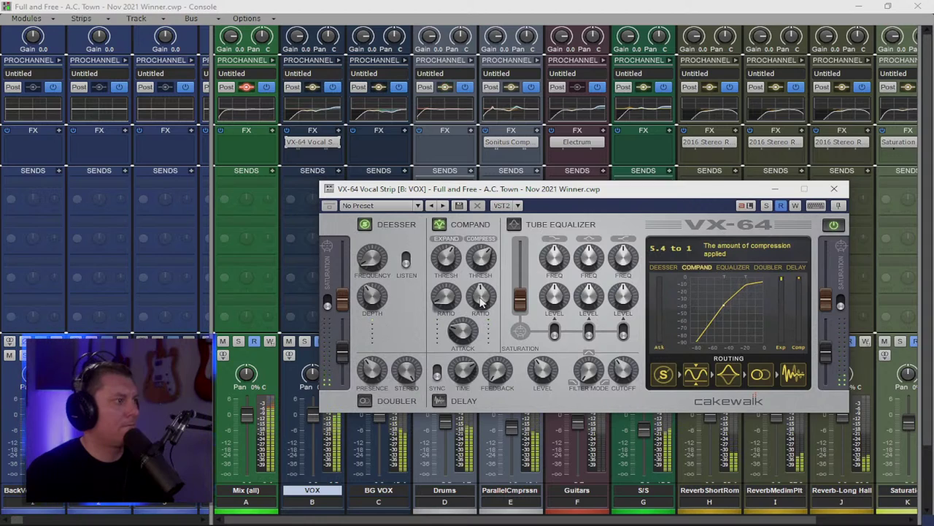
left_click_drag(480, 289, 482, 312)
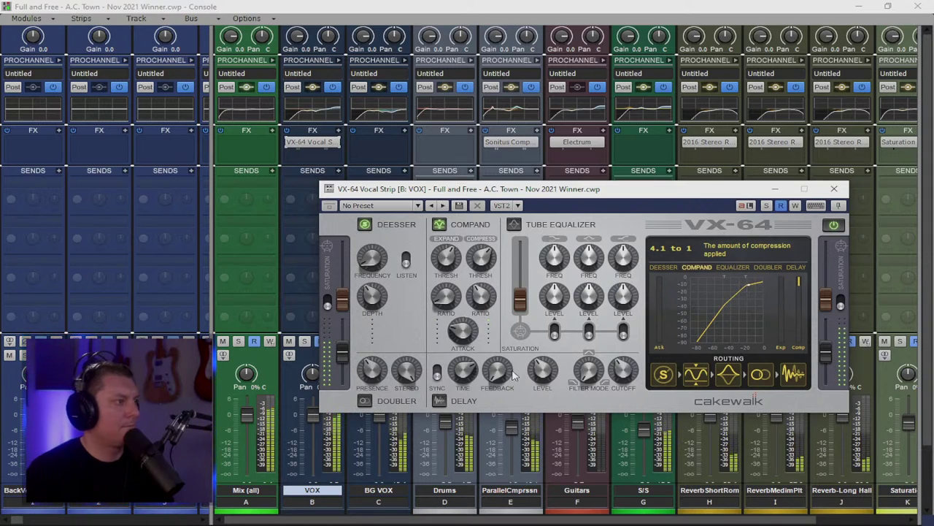
Step: Sync the VX-64's delay to the host tempo, raise its feedback and set its time to a dotted 8th
left_click(437, 372)
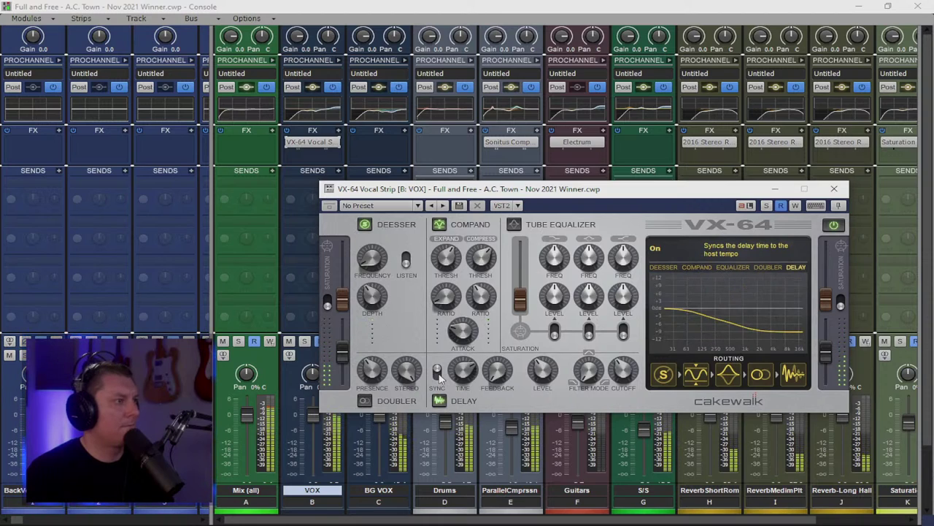
mouse_move(491, 372)
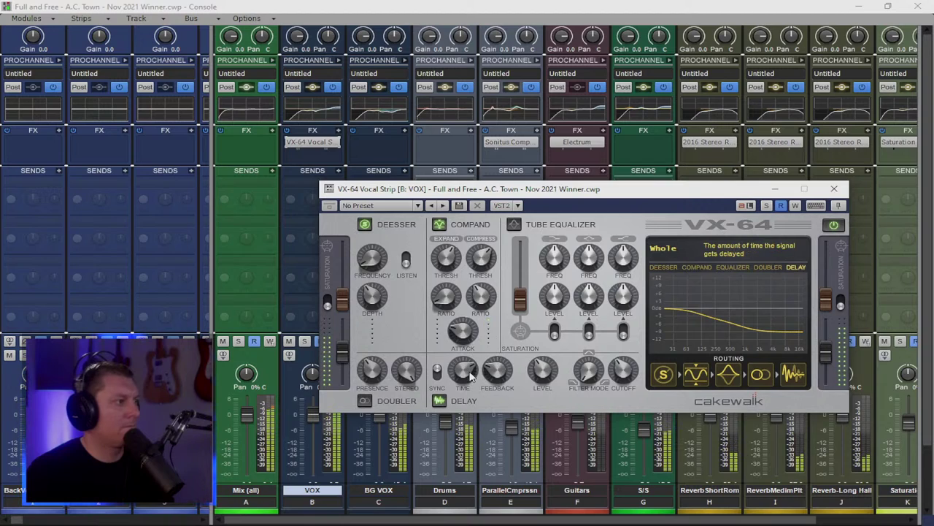
left_click_drag(470, 369, 480, 398)
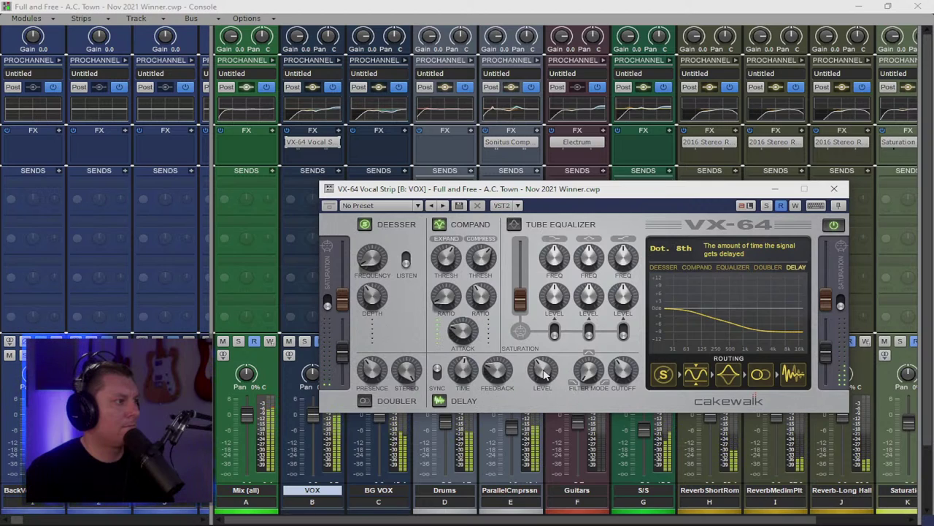
Step: Set the VX-64's delay level to -7.5 dB and filter mode to 47.5%, and raise the filter cutoff
left_click_drag(543, 374, 577, 356)
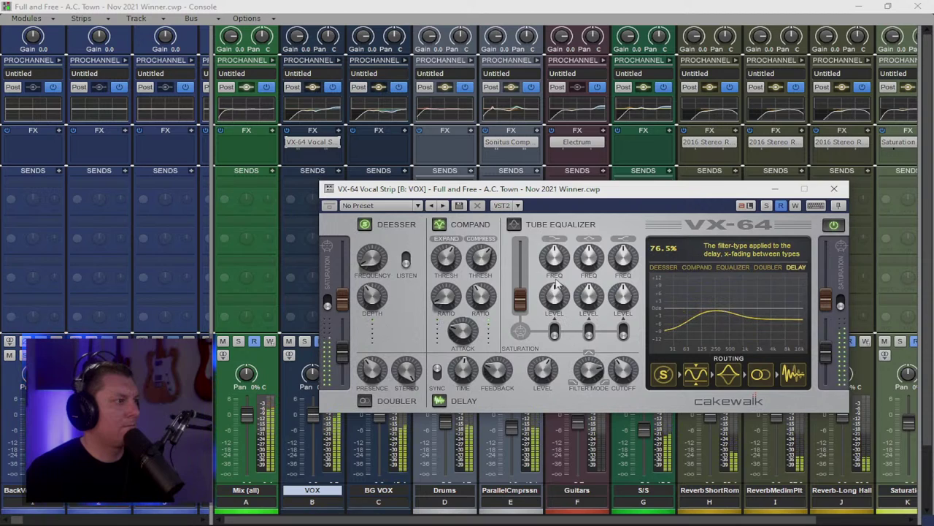
left_click_drag(627, 374, 622, 333)
left_click_drag(588, 371, 584, 403)
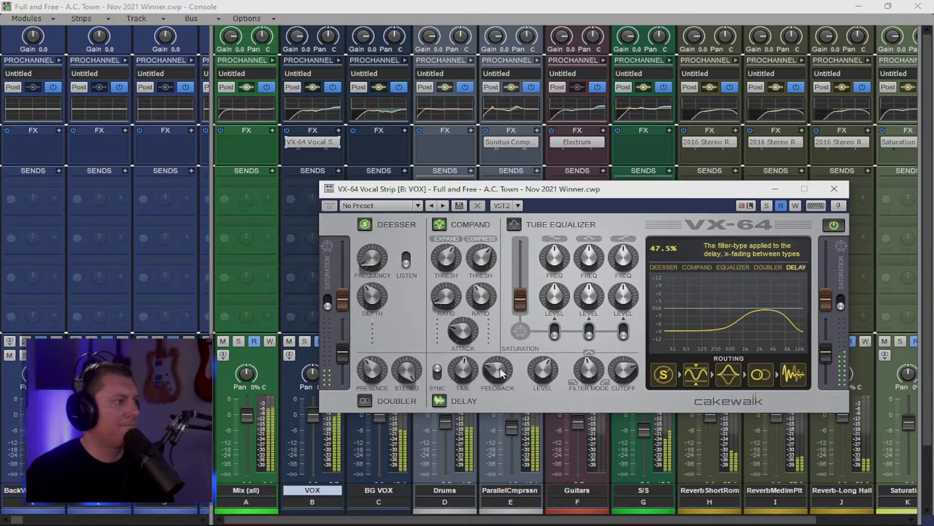
mouse_move(546, 371)
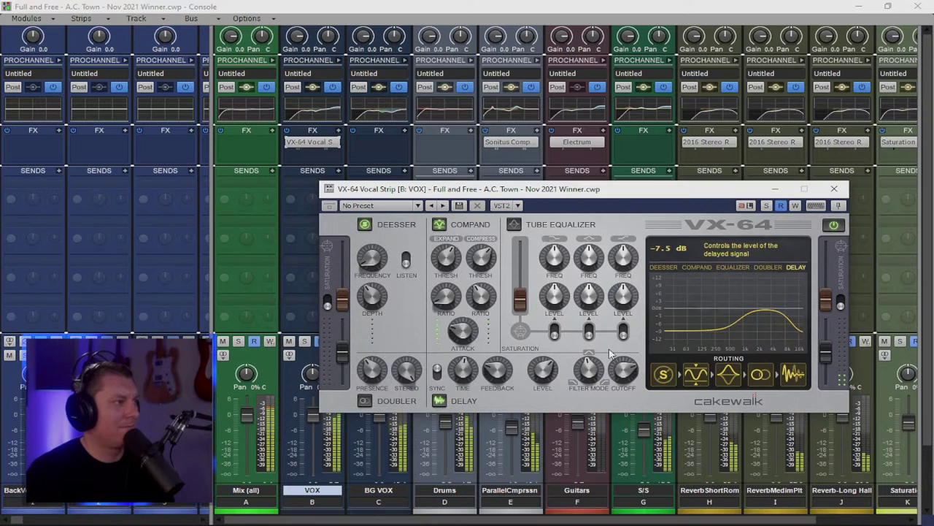
Step: Audition the processed VOX bus in solo and close the VX-64 window
left_click(767, 206)
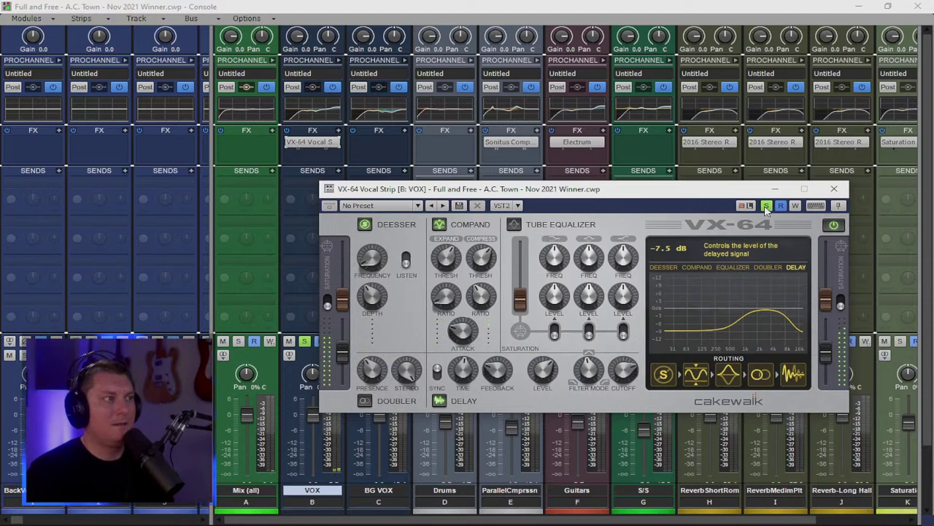
left_click(835, 189)
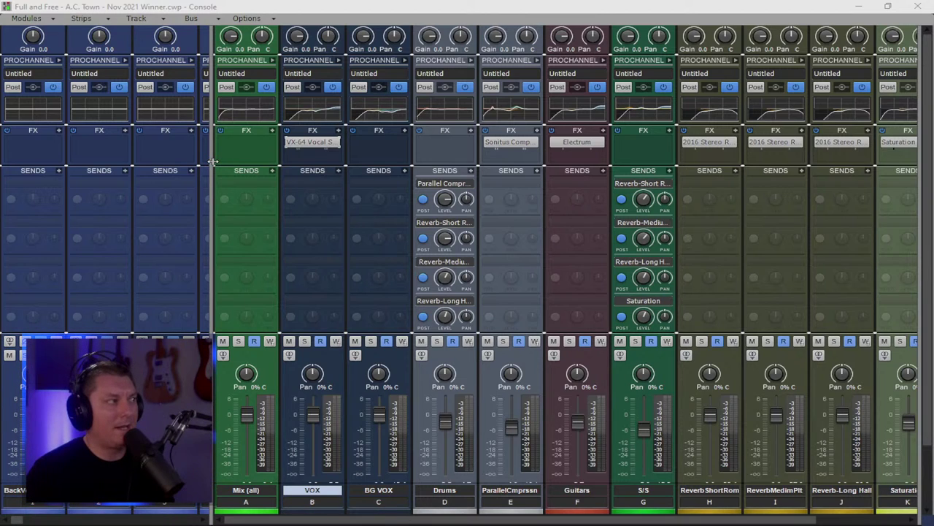
Step: Widen the console's track strip area, start playback from the track view and return to the console
left_click_drag(212, 161, 284, 223)
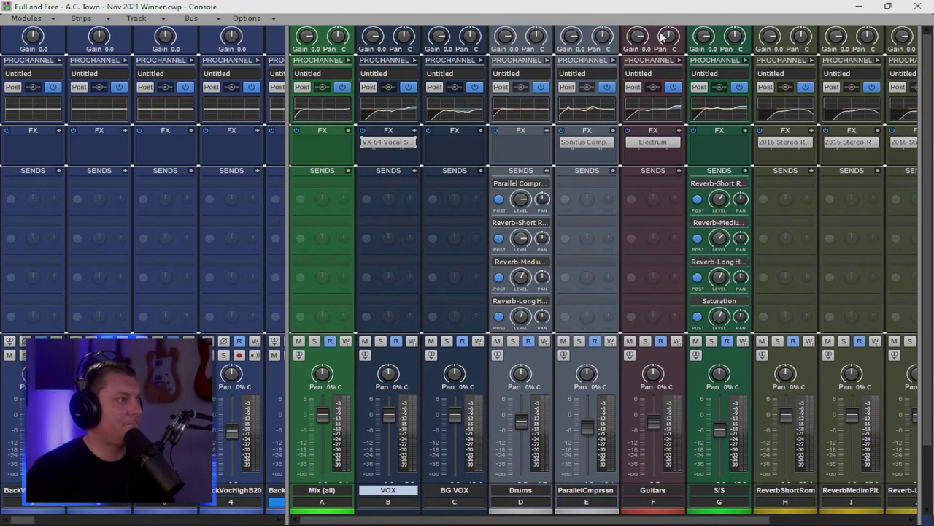
left_click(858, 6)
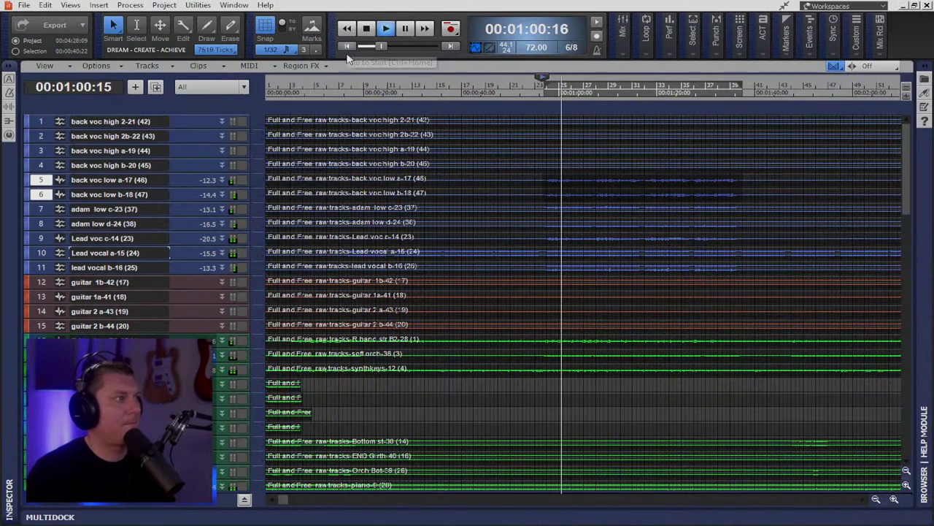
key("alt+2")
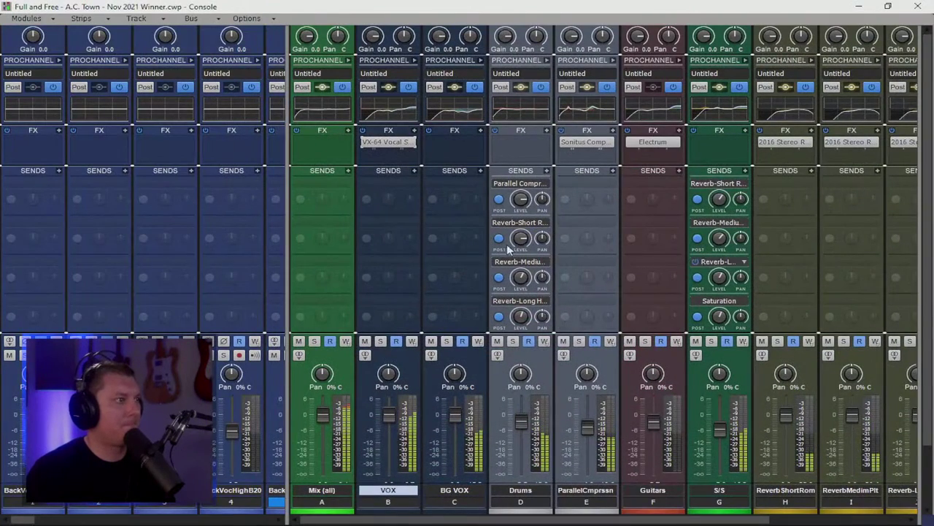
Step: Add sends from the VOX bus to the Reverb-Short Room, Reverb-Medium Plate and Reverb-Long Hall buses
scroll(306, 232, "right", 3)
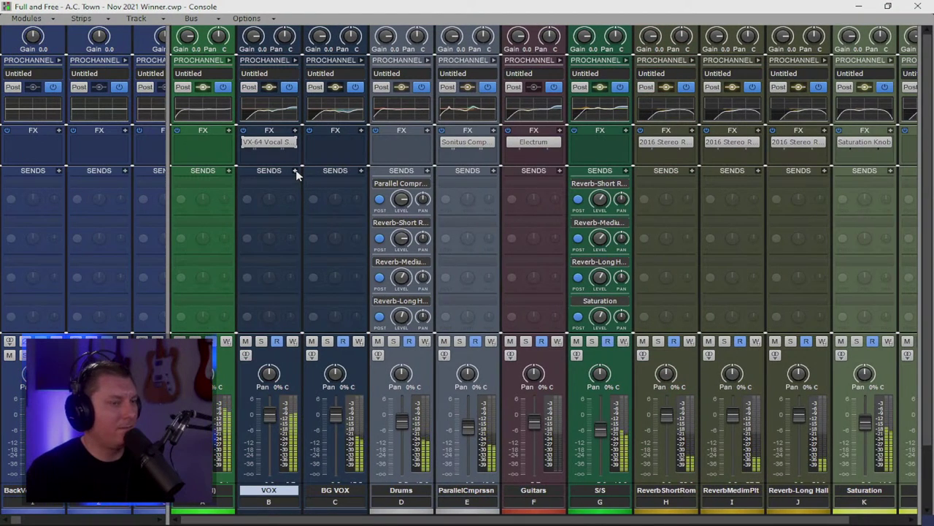
left_click(295, 172)
left_click(326, 340)
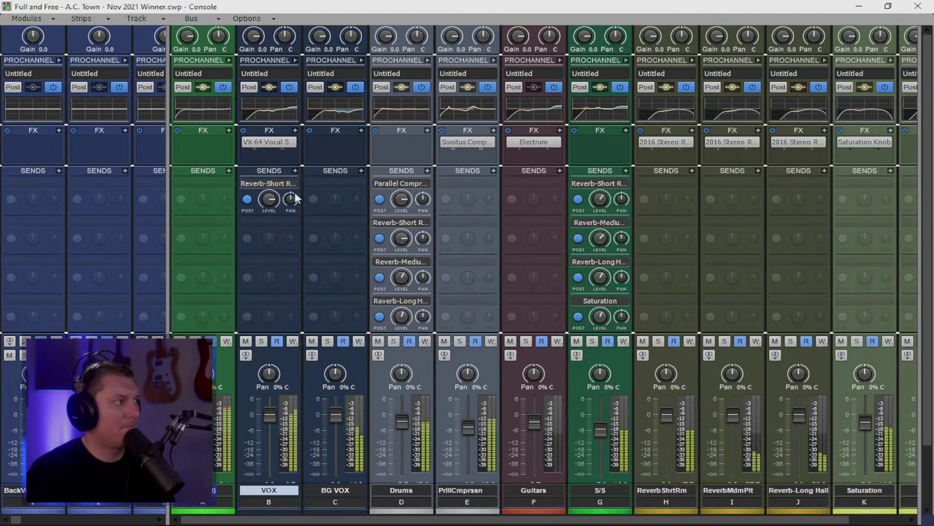
left_click(295, 171)
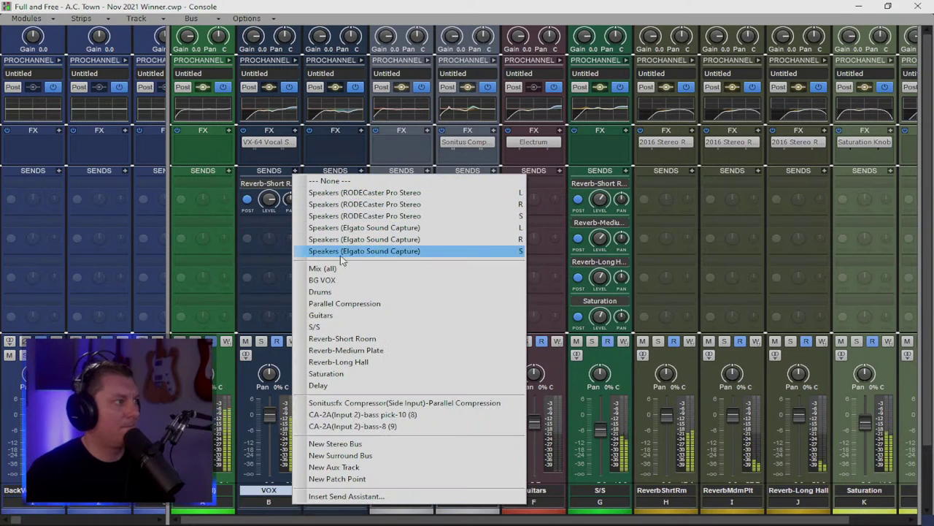
left_click(346, 349)
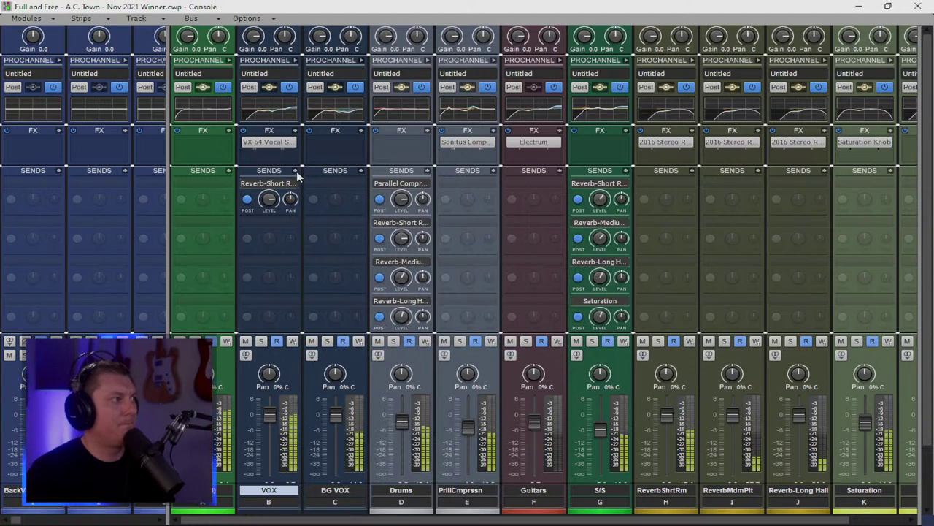
left_click(295, 170)
left_click(349, 358)
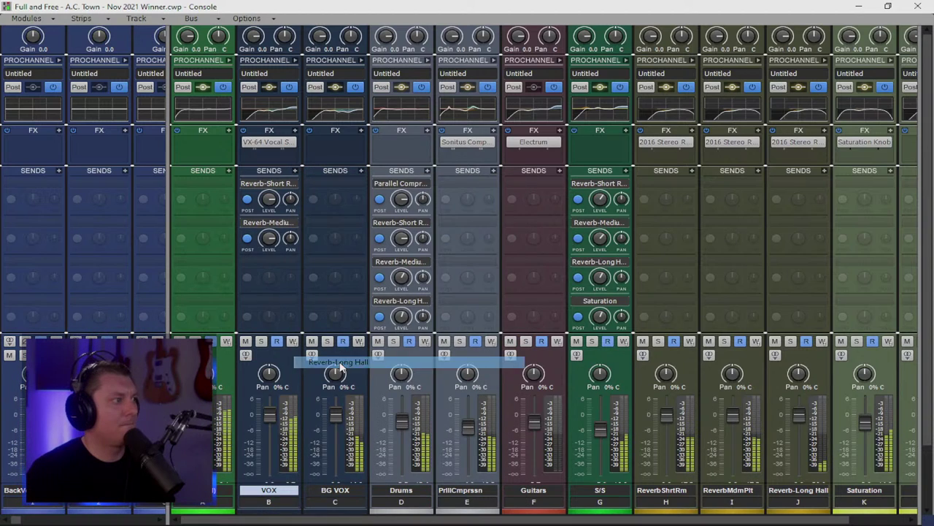
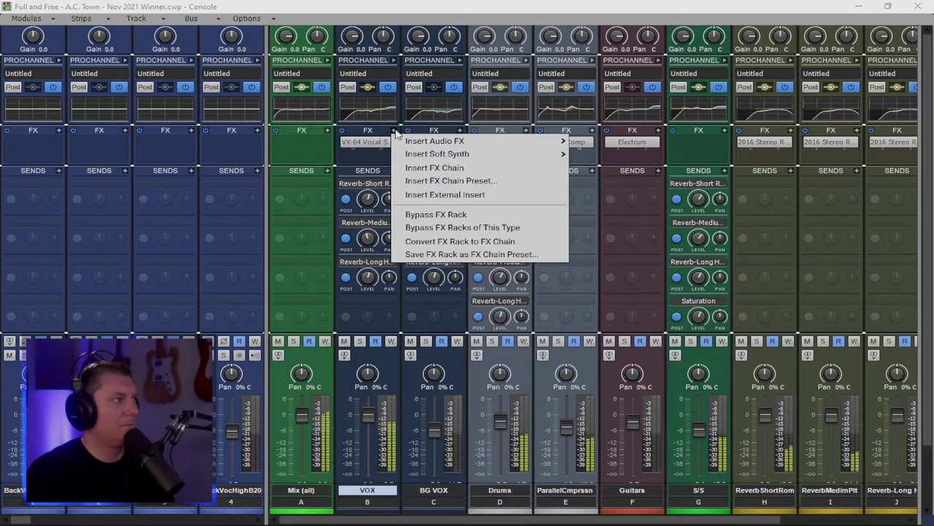
Step: Insert the CA-2A leveling amplifier on the VOX bus after the VX-64 Vocal Strip
mouse_move(438, 141)
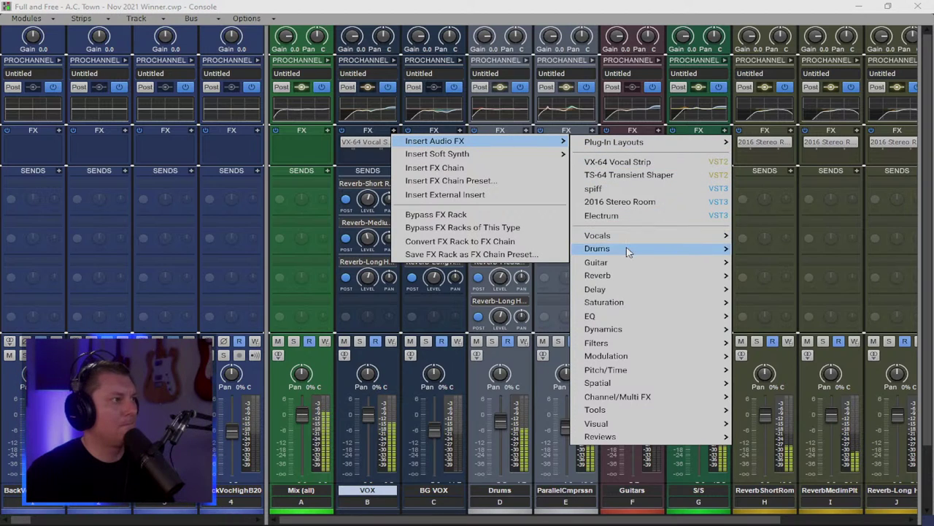
mouse_move(678, 329)
mouse_move(763, 329)
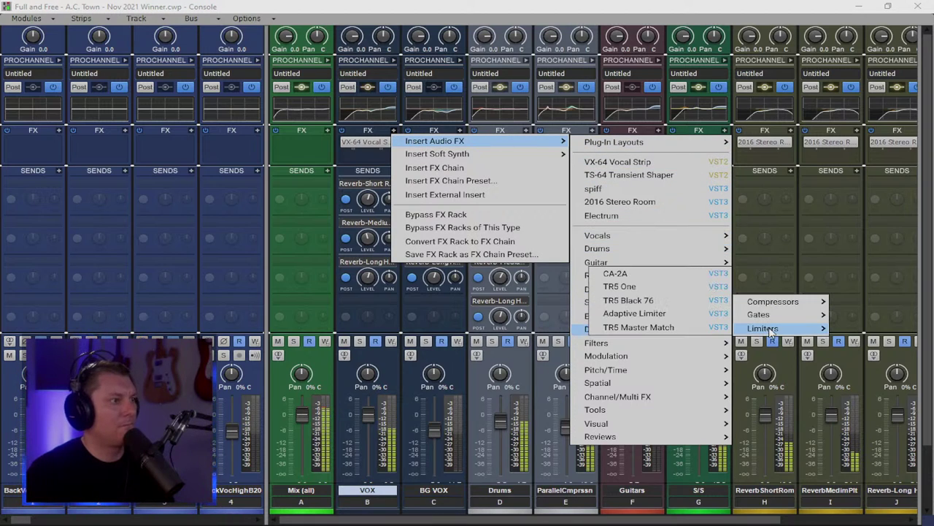
left_click(645, 278)
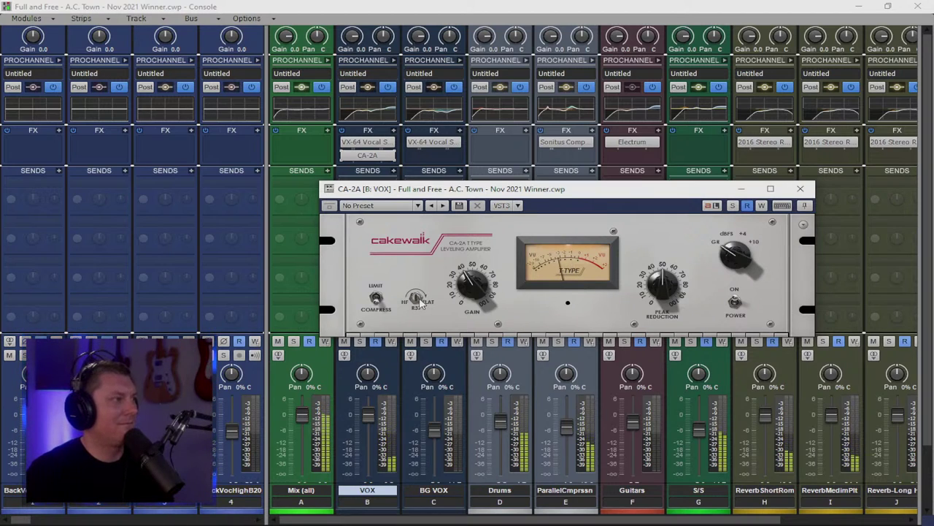
Step: Set the VOX bus CA-2A's gain to 43.5% and peak reduction to 32.5%, and close its window
mouse_move(404, 284)
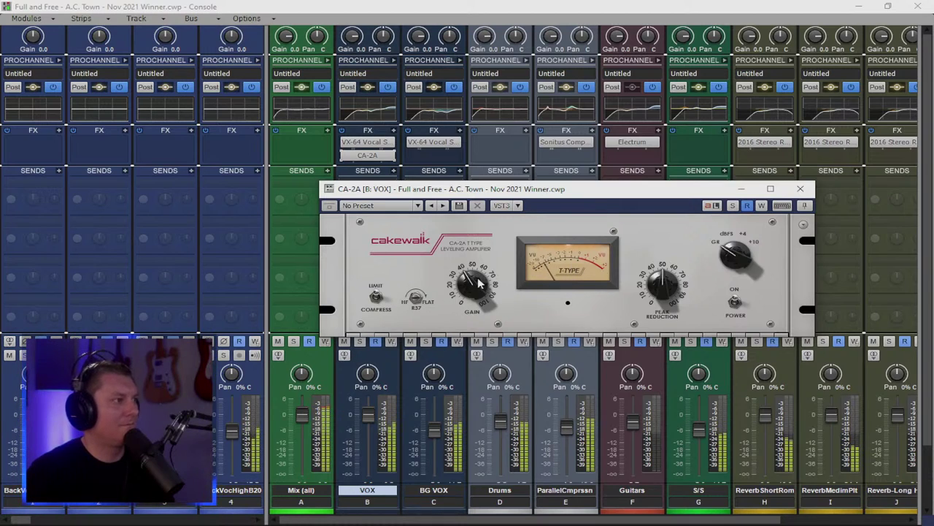
mouse_move(469, 278)
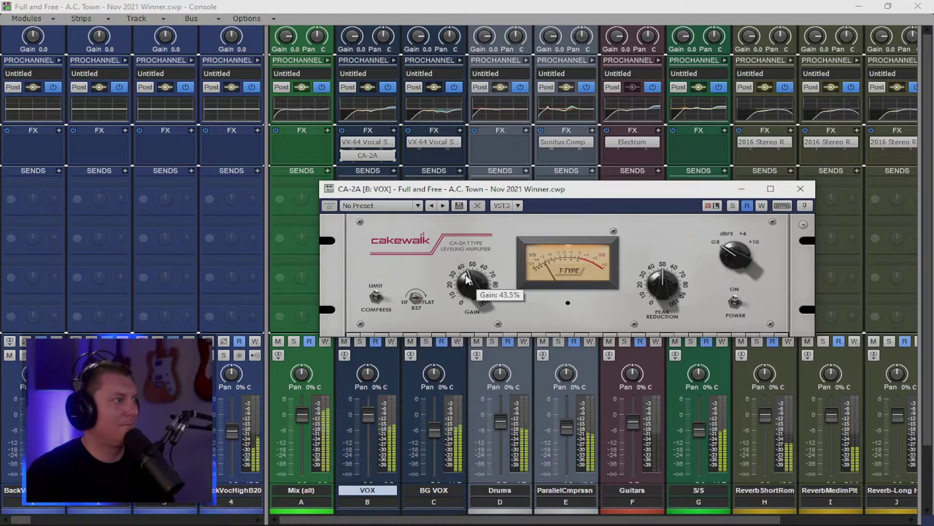
mouse_move(654, 287)
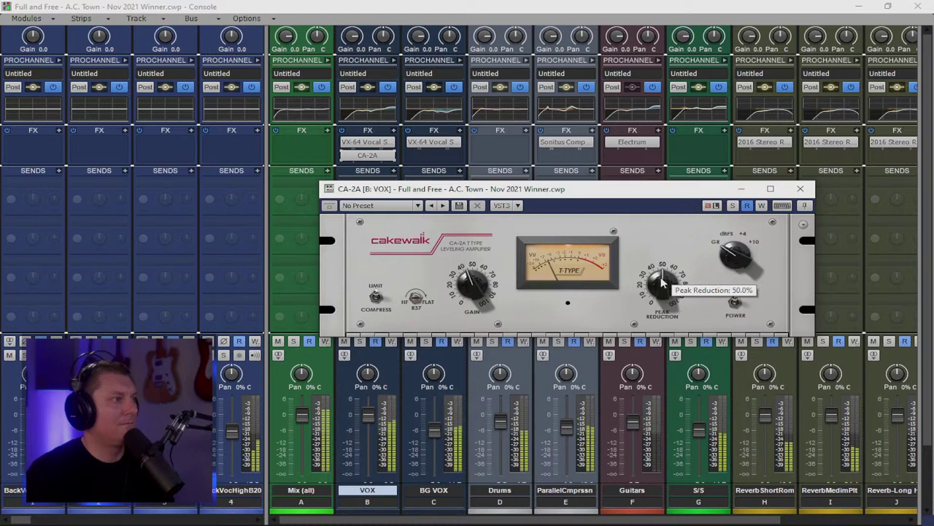
scroll(655, 288, "down", 3)
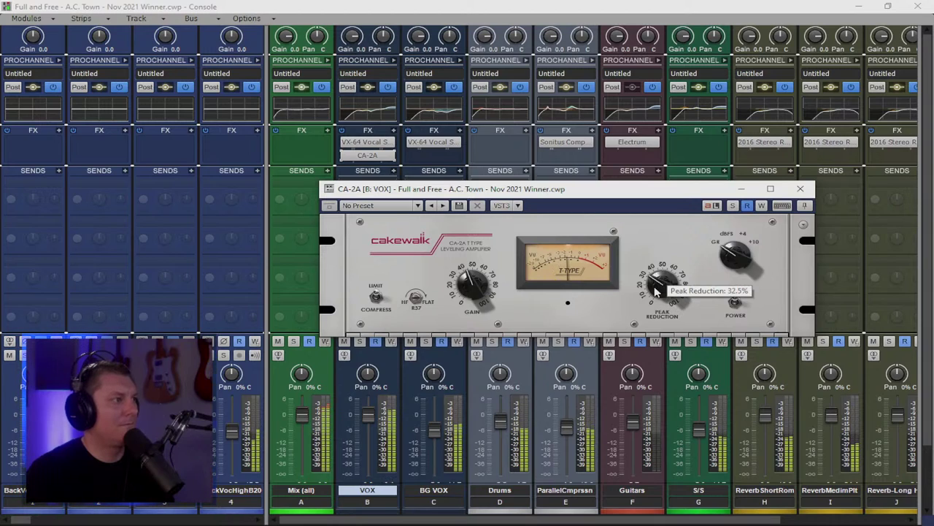
scroll(656, 288, "down", 2)
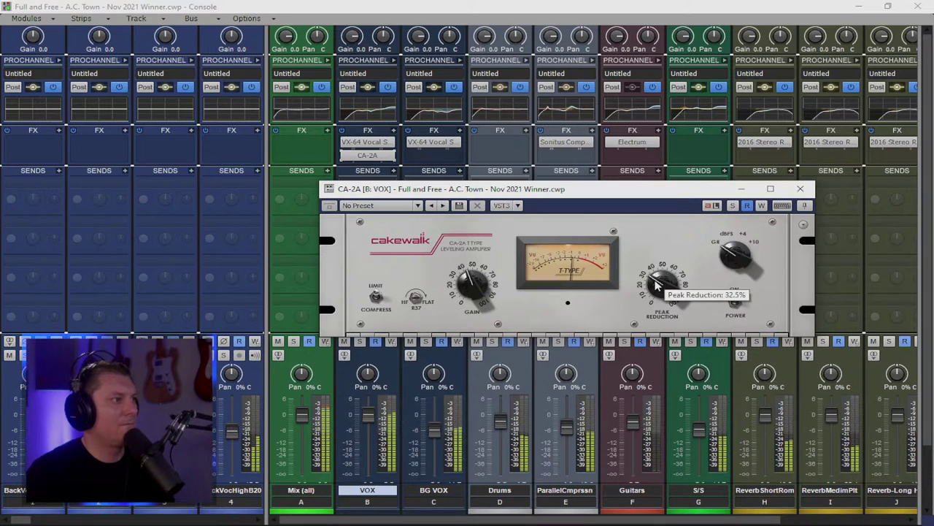
left_click(800, 188)
Step: Lower the VOX bus volume fader slightly
scroll(374, 417, "down", 2)
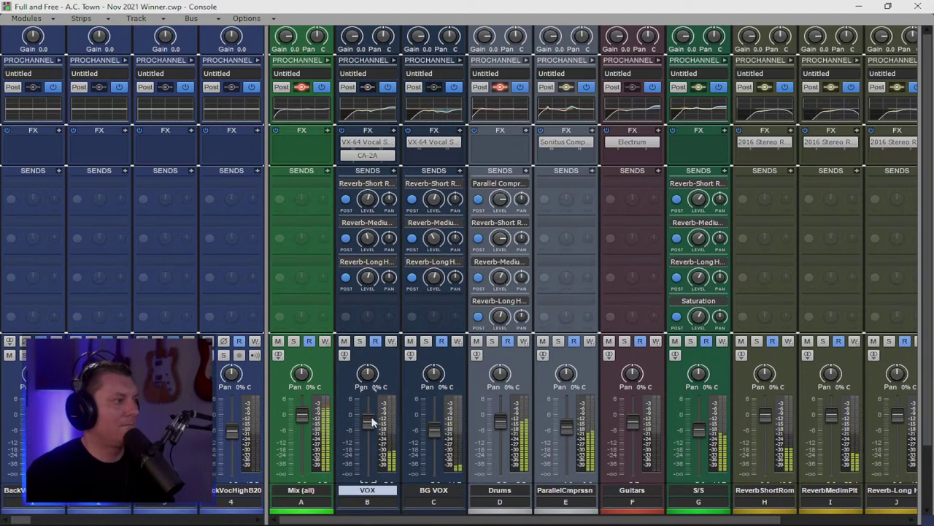
scroll(369, 422, "down", 1)
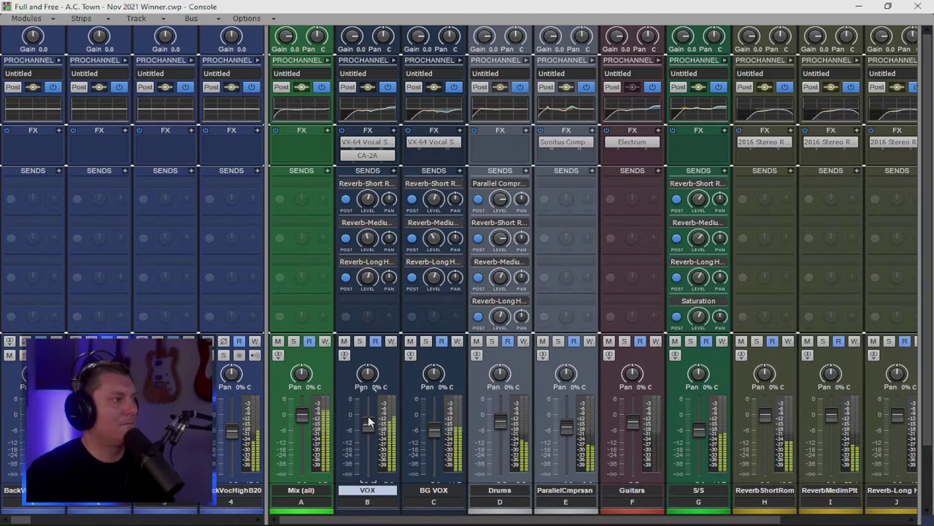
Step: Copy the CA-2A from the VOX bus to the BG VOX bus and check the copy's settings
left_click_drag(367, 155, 422, 172)
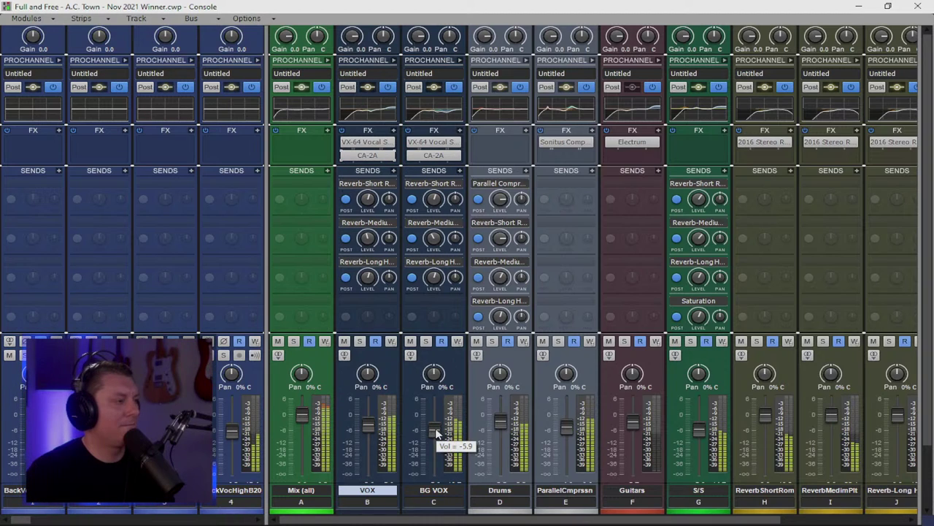
double_click(436, 155)
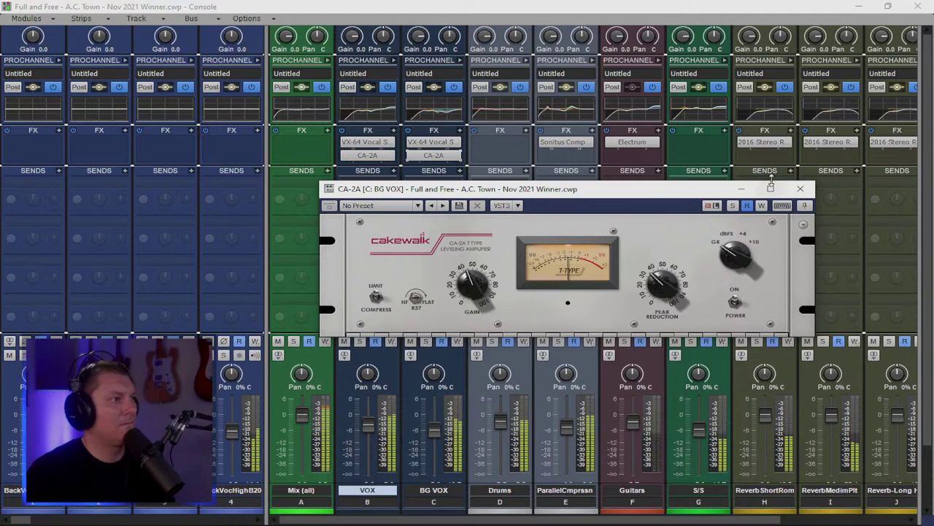
left_click(799, 189)
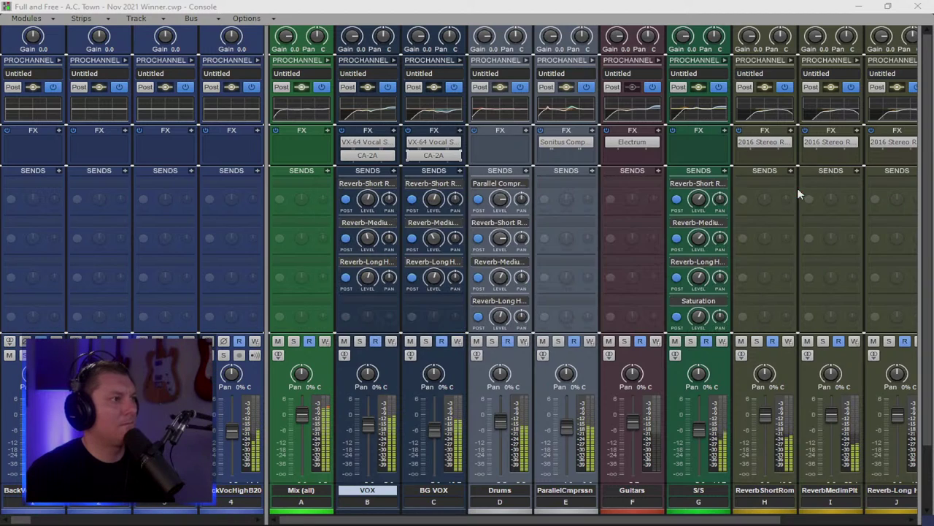
double_click(434, 155)
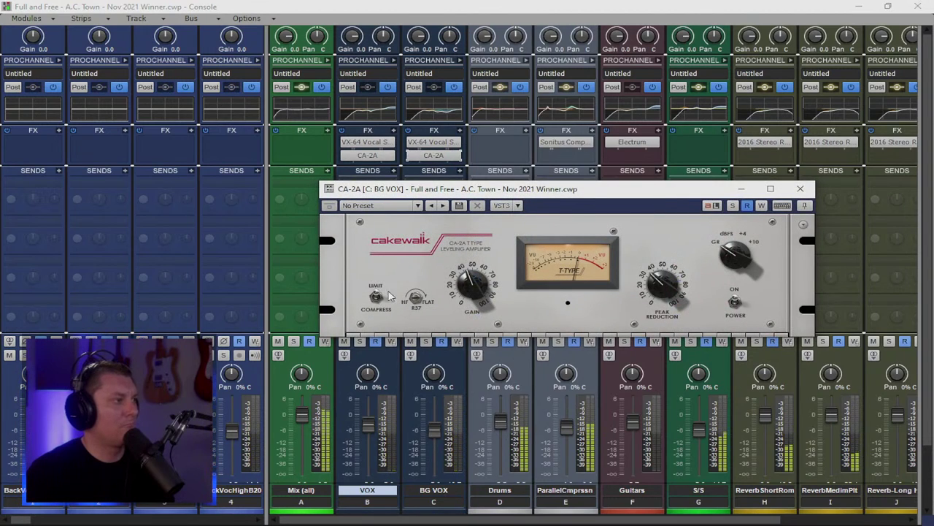
left_click(801, 191)
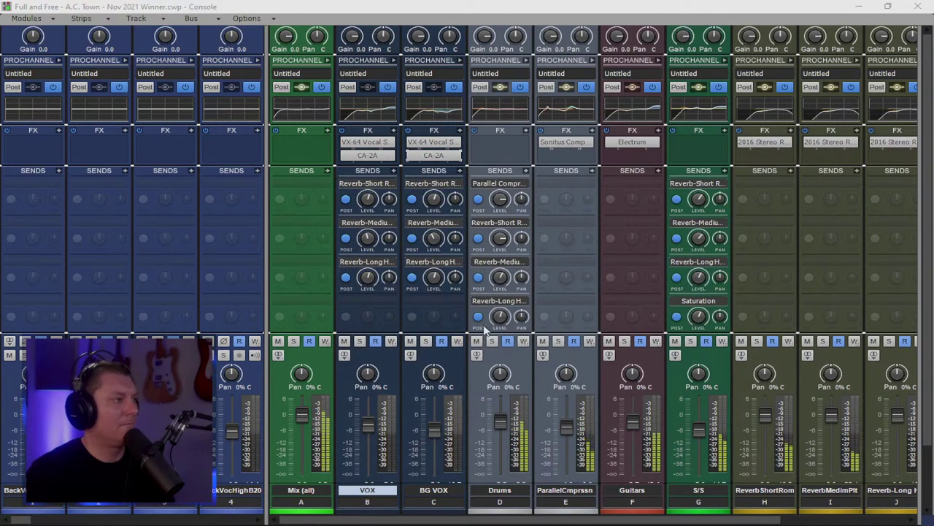
Step: Play the mix and review the CA-2A settings on the VOX bus
mouse_move(430, 436)
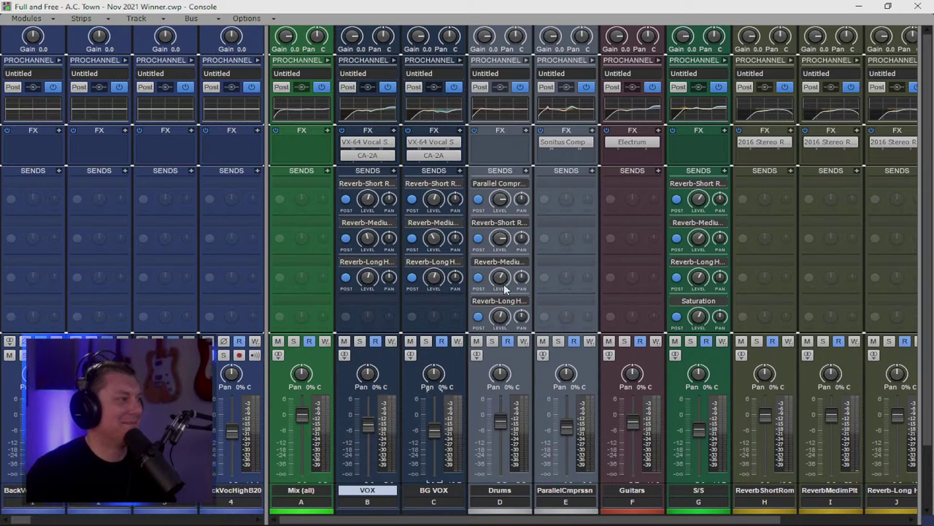
key("space")
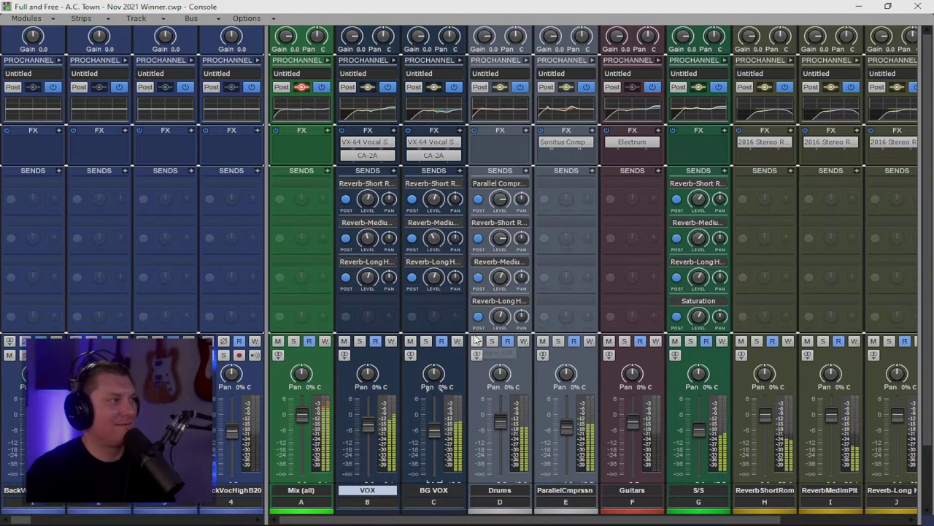
double_click(370, 155)
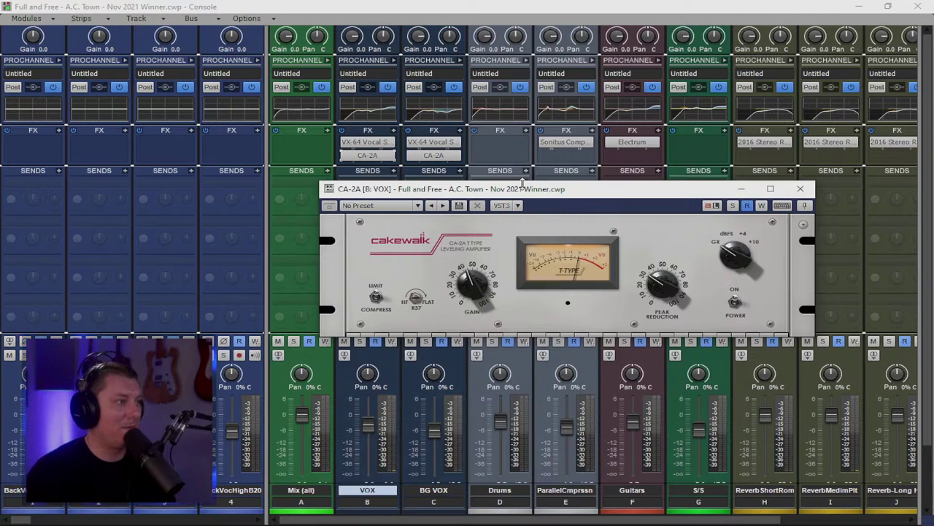
left_click(800, 188)
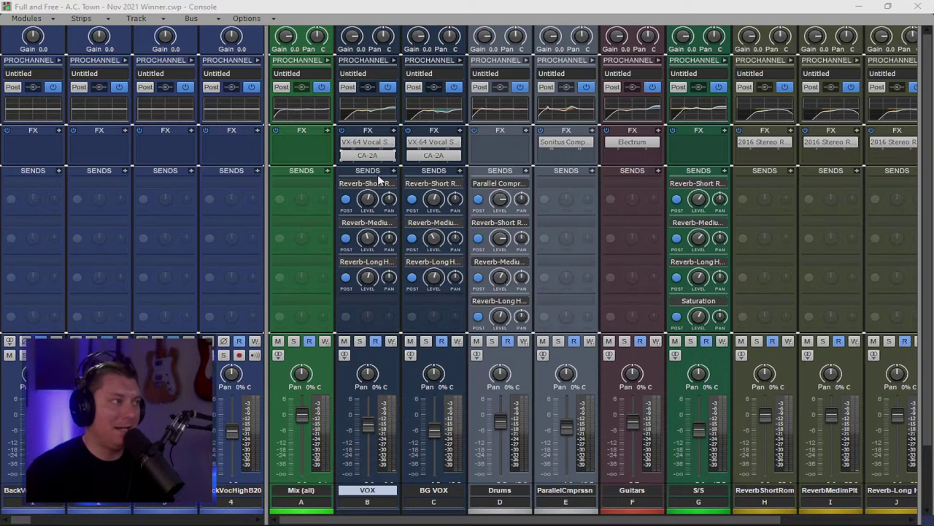
Step: Try the PC4K S-Type Bus Compressor in the BG VOX bus's ProChannel, placed ahead of the EQ
left_click(460, 60)
right_click(520, 125)
mouse_move(549, 136)
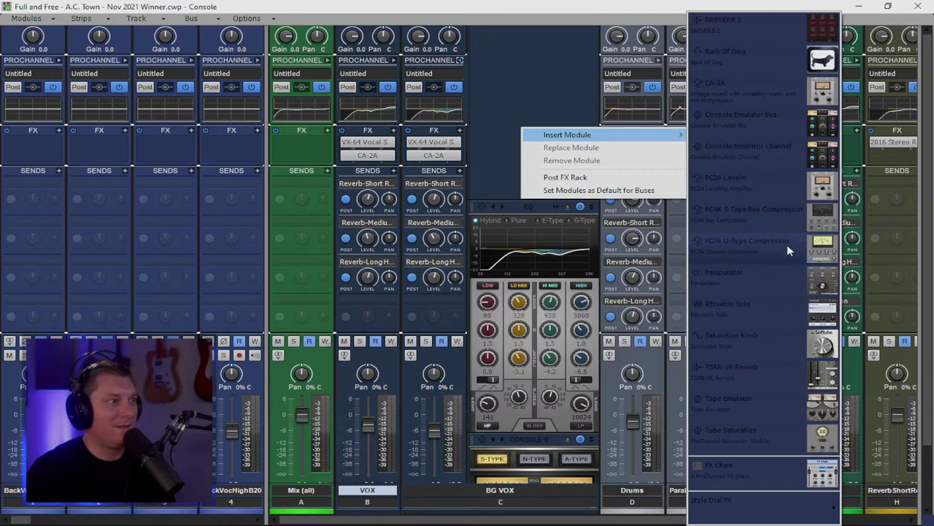
left_click(787, 217)
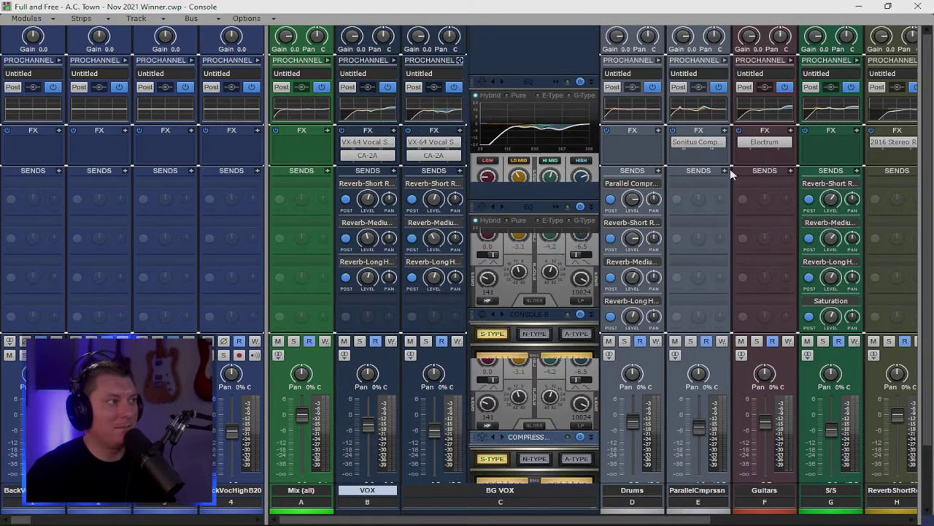
left_click(542, 436)
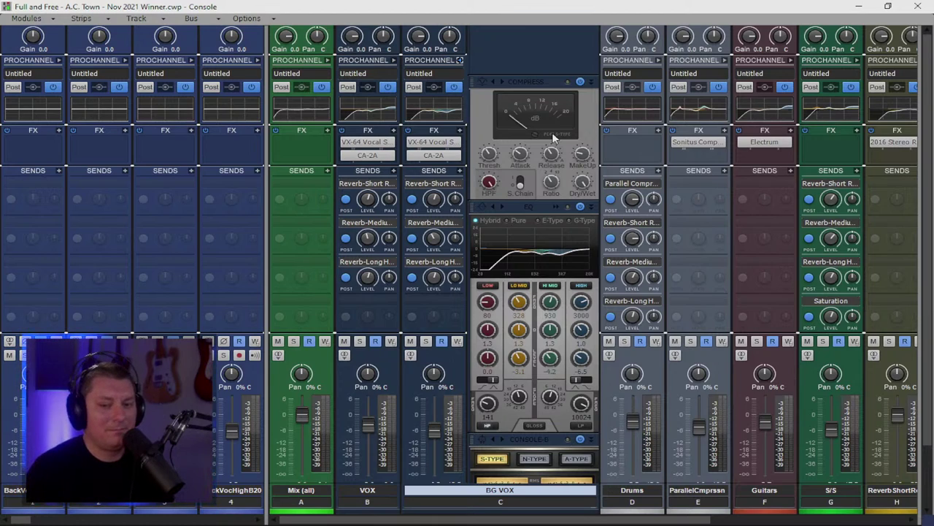
Step: Remove the compressor module from the BG VOX bus's ProChannel and collapse the ProChannel
left_click(588, 81)
left_click(592, 193)
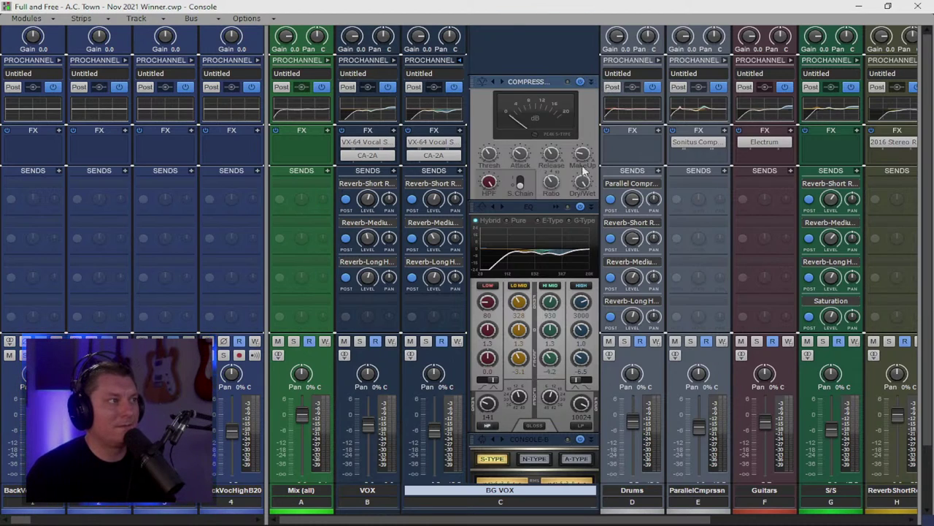
right_click(510, 81)
left_click(553, 116)
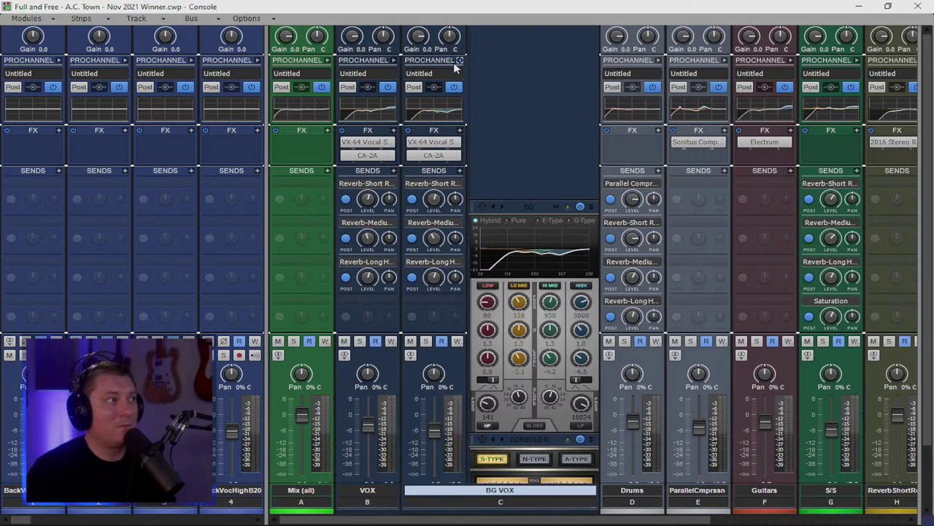
left_click(462, 60)
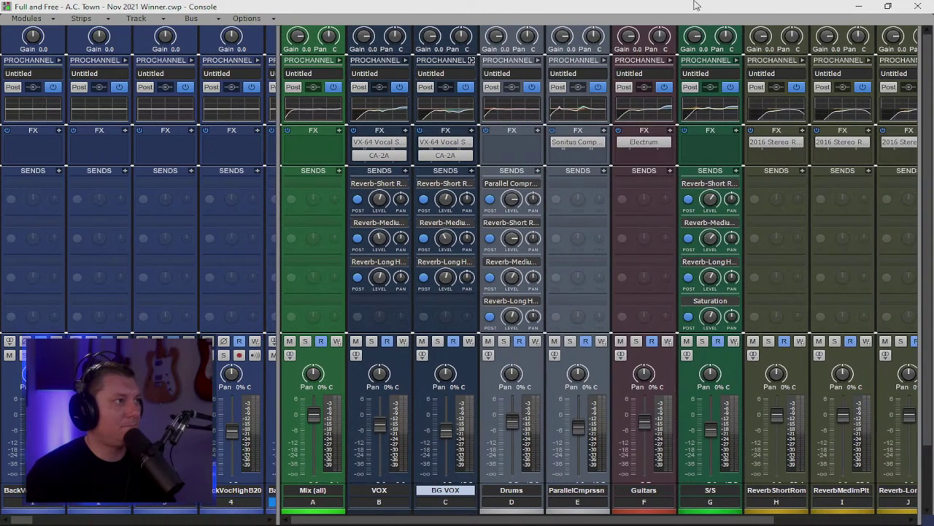
Step: Play the song from the beginning in the track view and return to the console
left_click(858, 6)
left_click(347, 46)
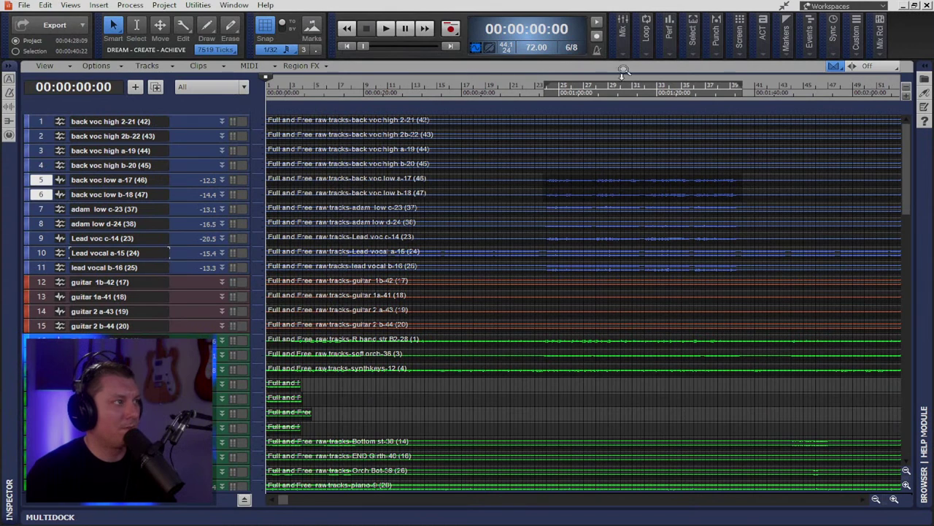
key("space")
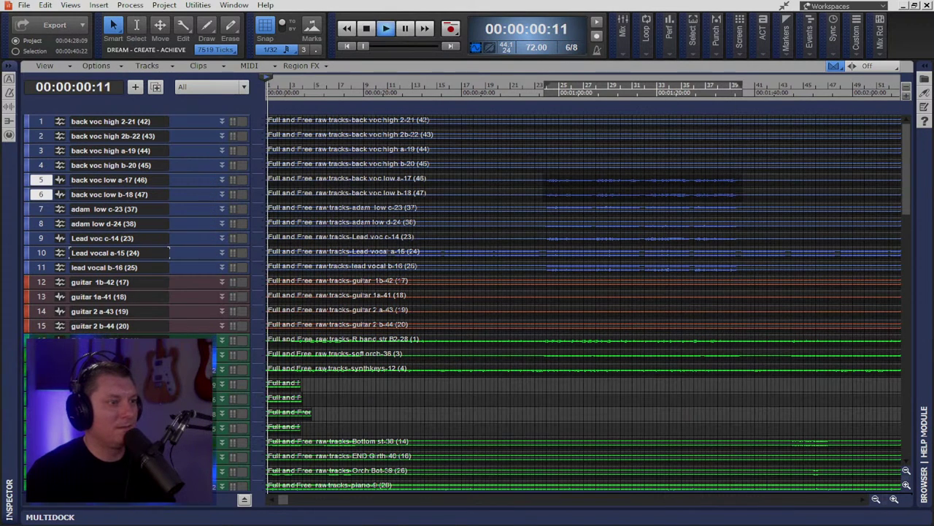
key("alt+2")
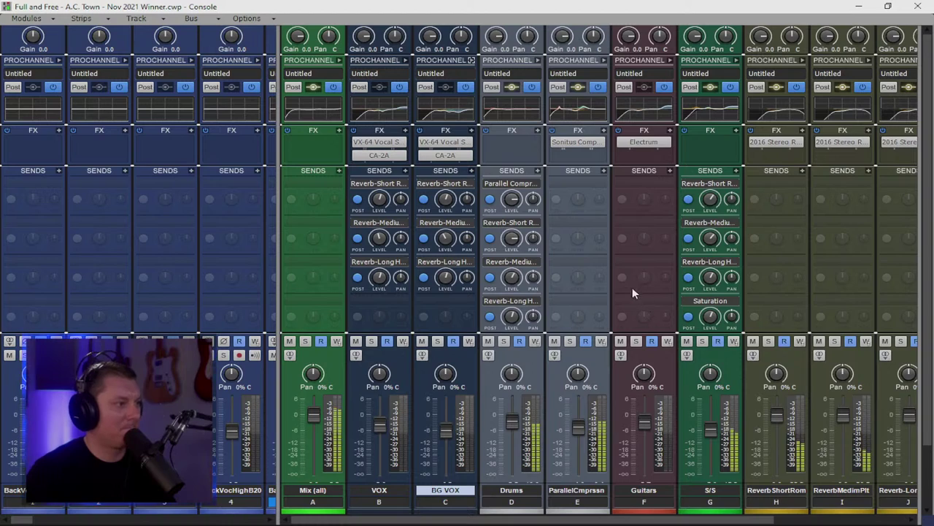
Step: Clear the group linking the two bass tracks' volume faders and raise the bass pick-10 fader slightly
left_click_drag(281, 286, 918, 286)
left_click_drag(258, 520, 821, 516)
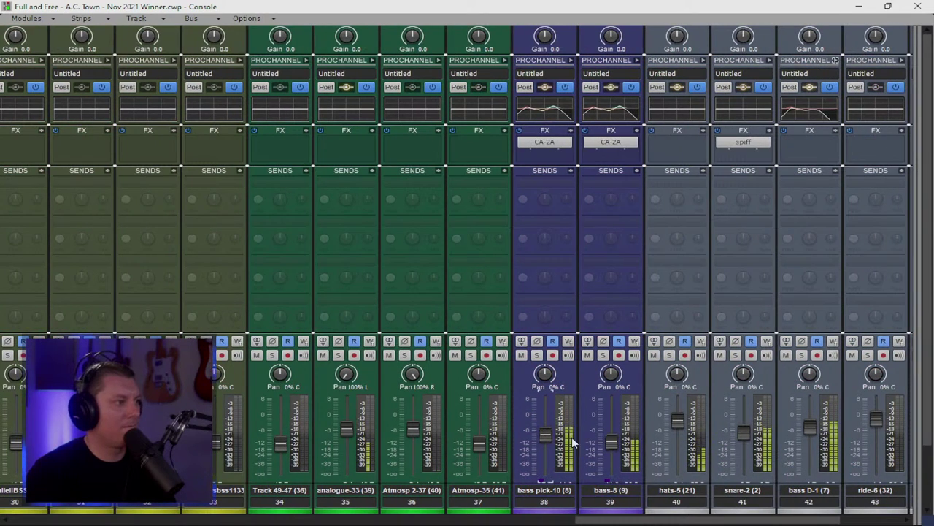
right_click(607, 444)
mouse_move(660, 364)
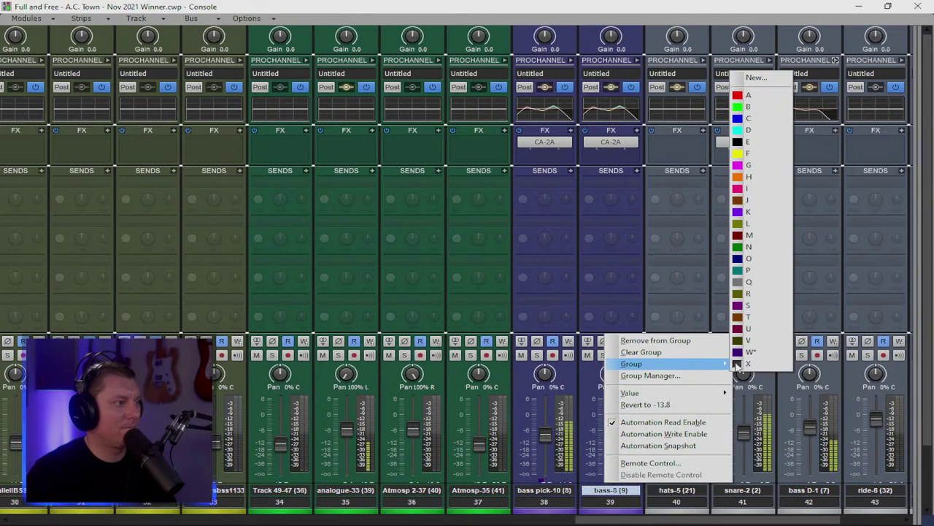
left_click(752, 358)
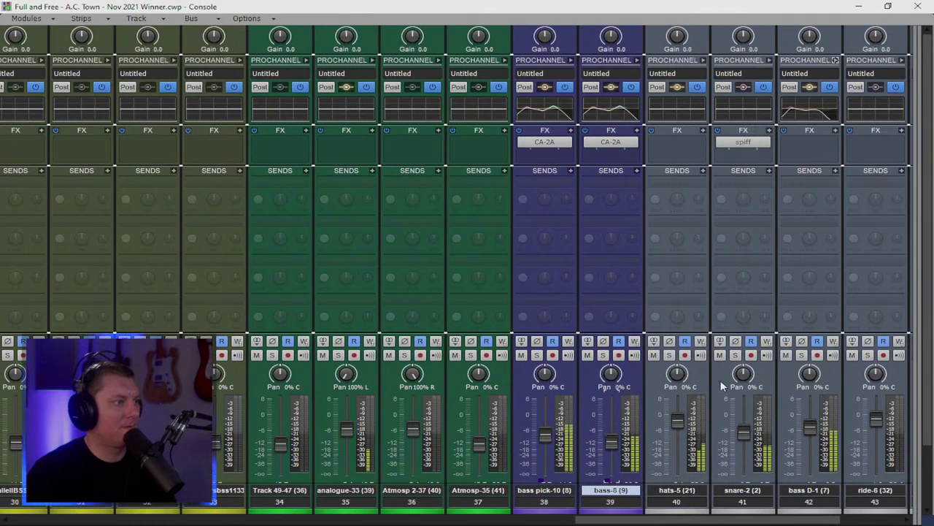
right_click(611, 441)
left_click(641, 351)
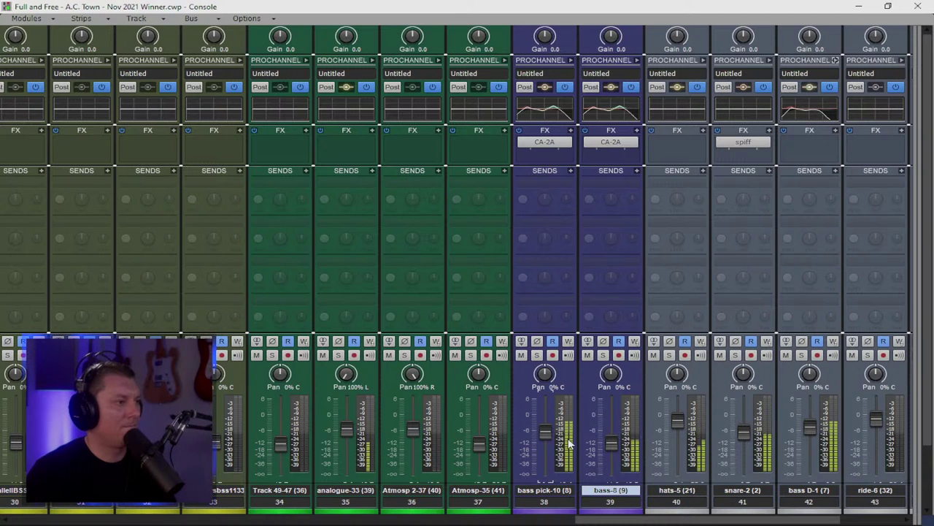
left_click_drag(741, 519, 176, 519)
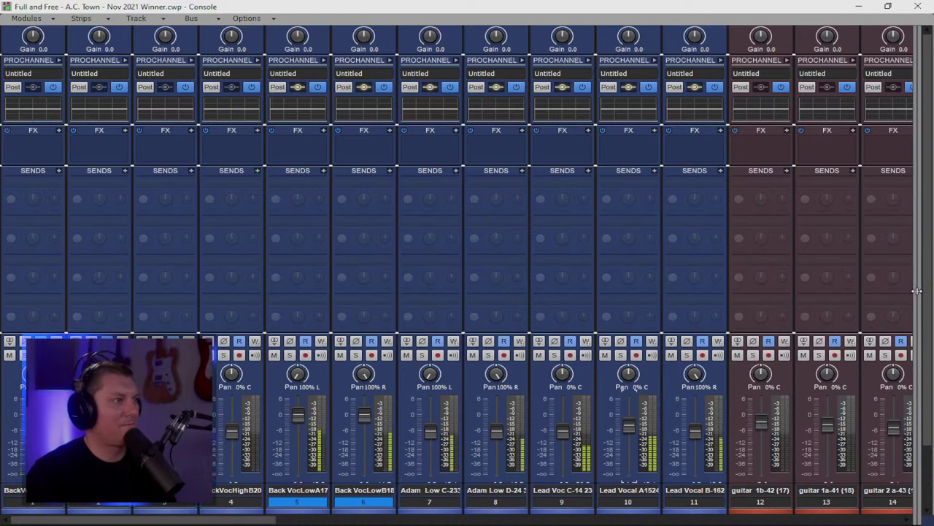
left_click_drag(905, 292, 224, 316)
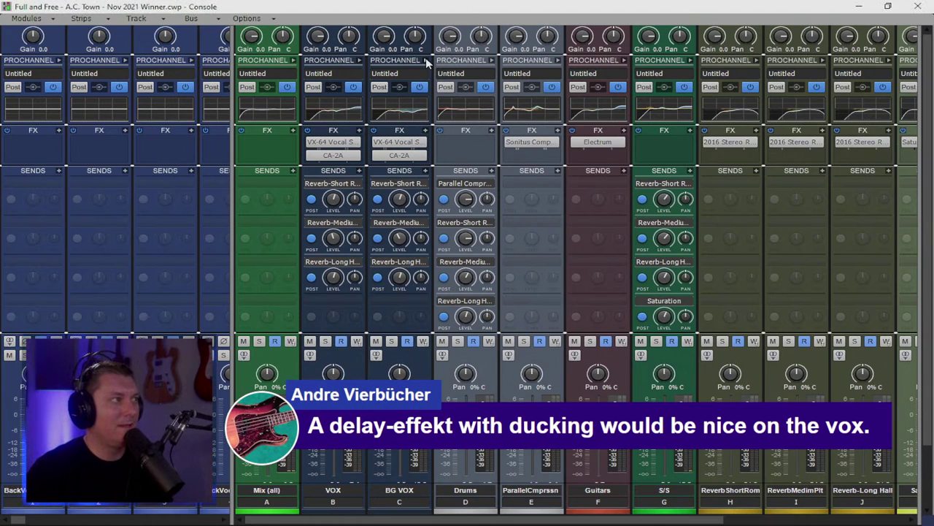
left_click(426, 59)
right_click(488, 126)
left_click(430, 63)
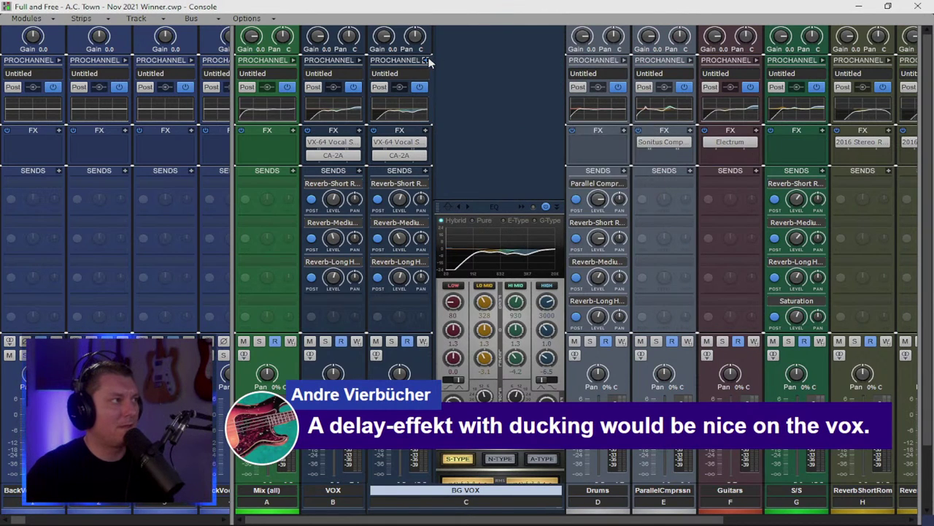
left_click(428, 61)
Step: Try the iZotope DDLY Dynamic Delay in the BG VOX bus's effects rack and remove it again
left_click(426, 131)
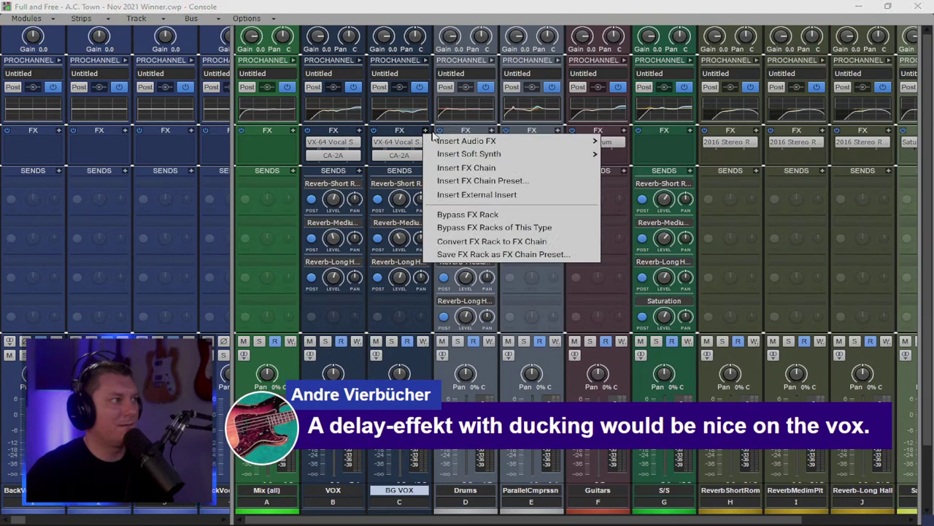
mouse_move(468, 141)
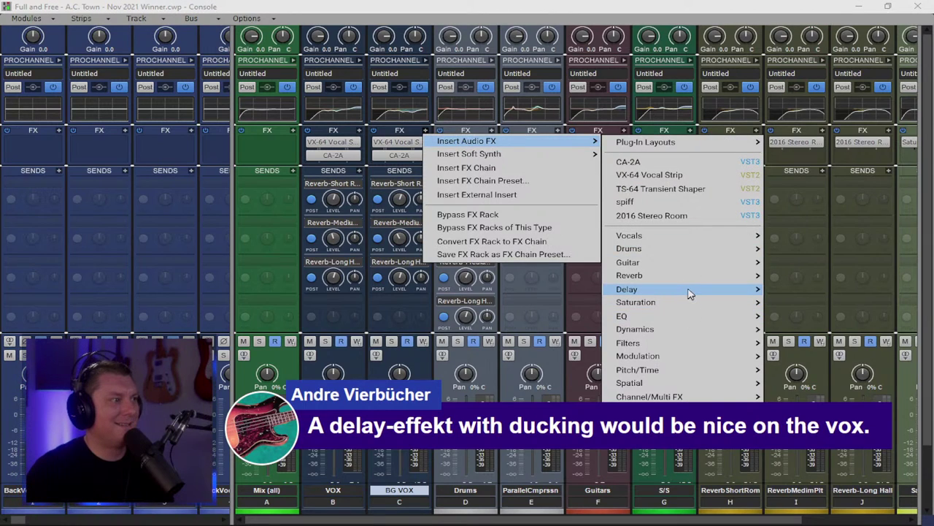
mouse_move(692, 292)
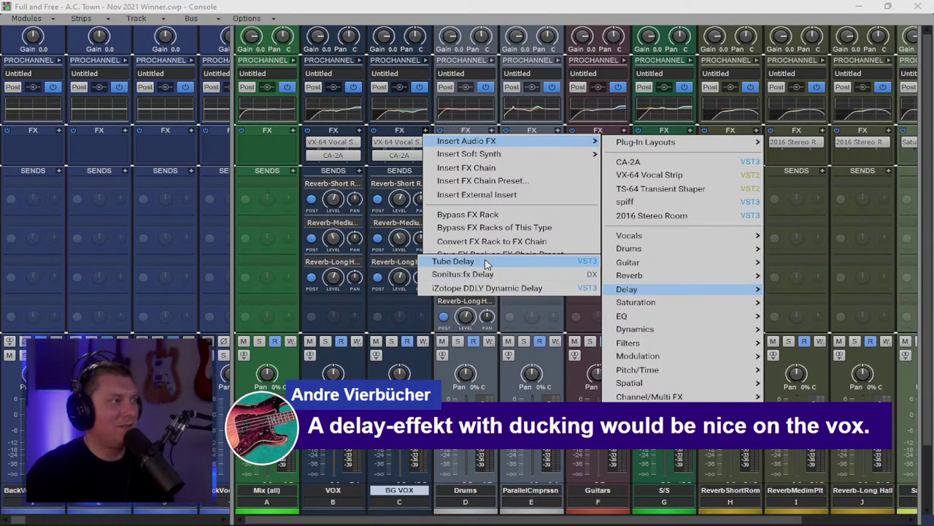
left_click(515, 287)
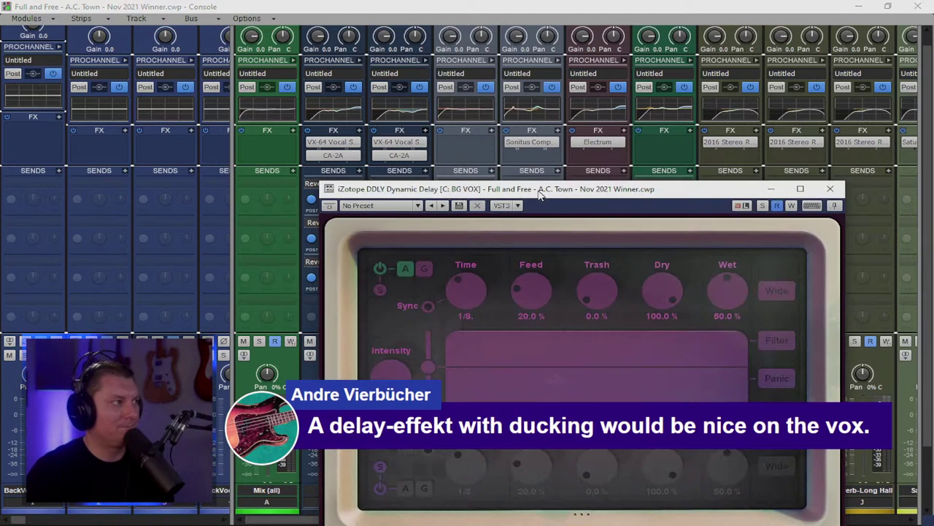
left_click_drag(538, 194, 518, 76)
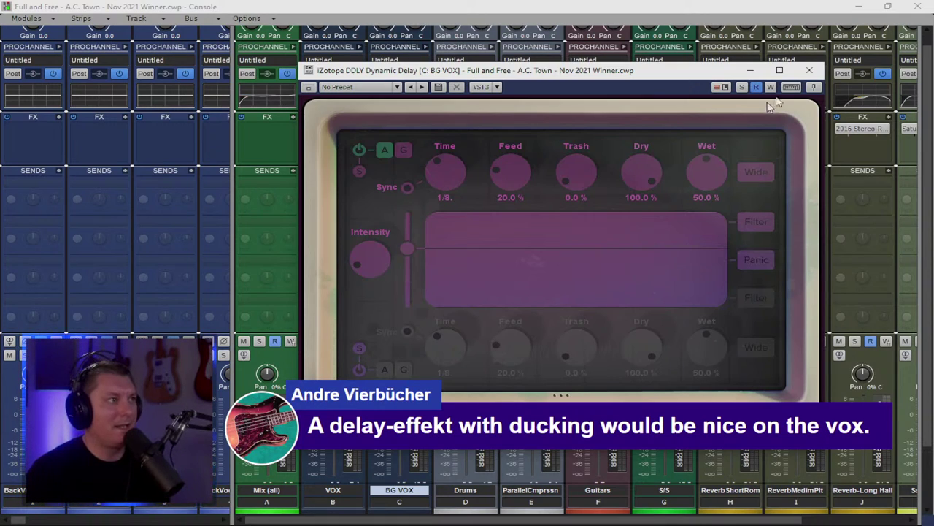
left_click(810, 70)
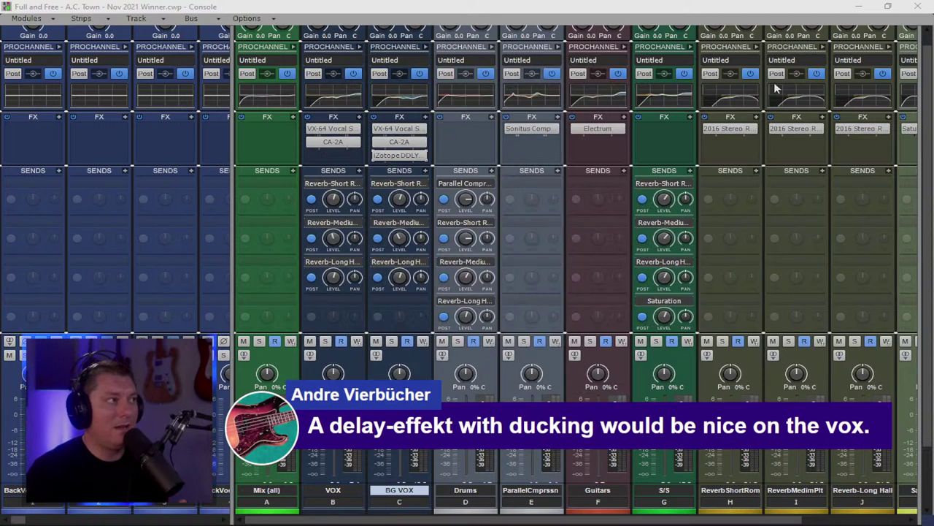
right_click(398, 155)
left_click(409, 170)
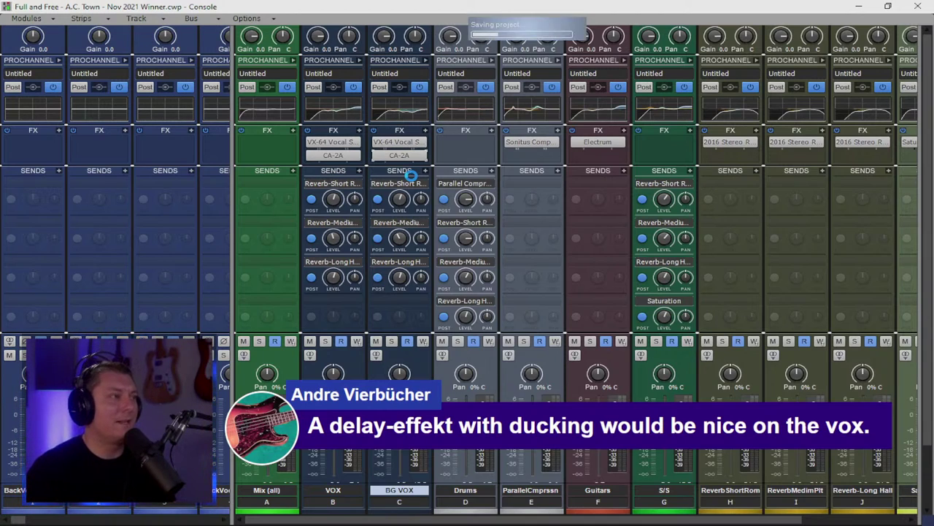
Step: Listen to the song with the vocal tracks in view in the console
left_click_drag(229, 180, 832, 91)
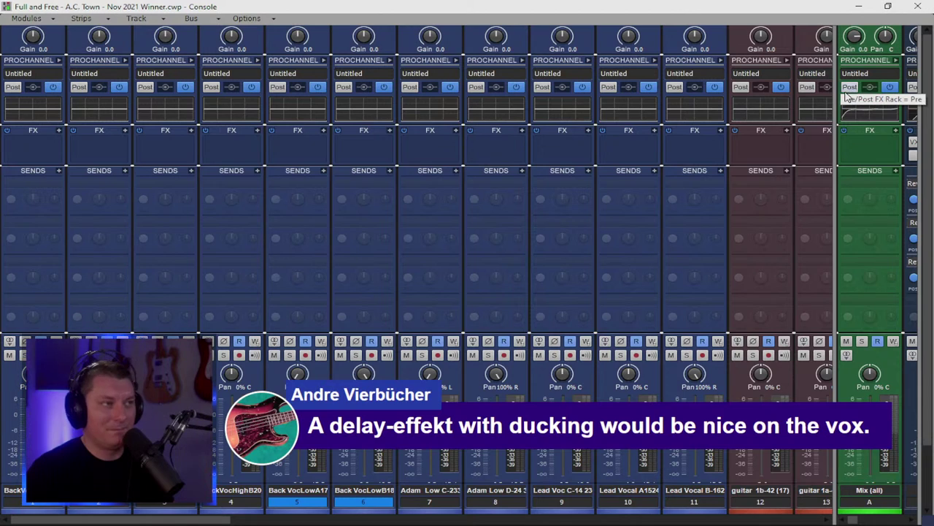
left_click(858, 9)
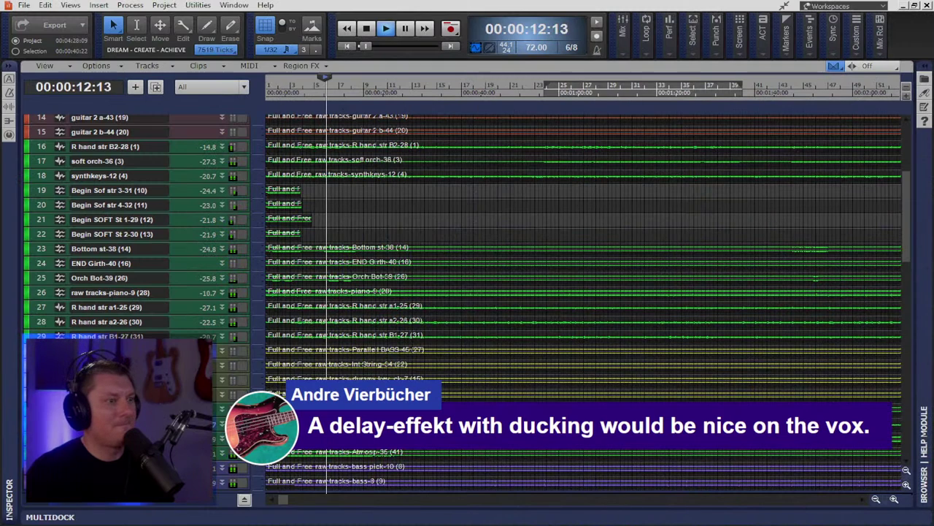
key("alt+2")
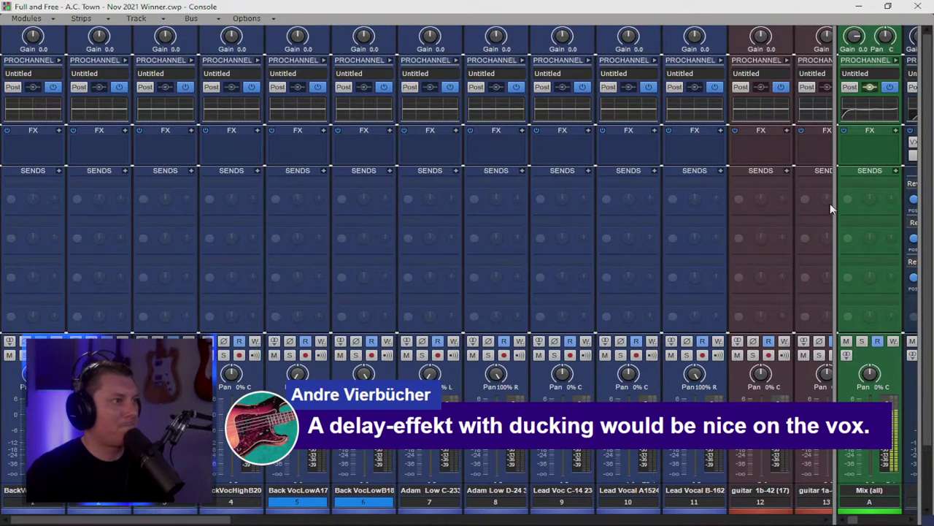
left_click_drag(835, 204, 811, 248)
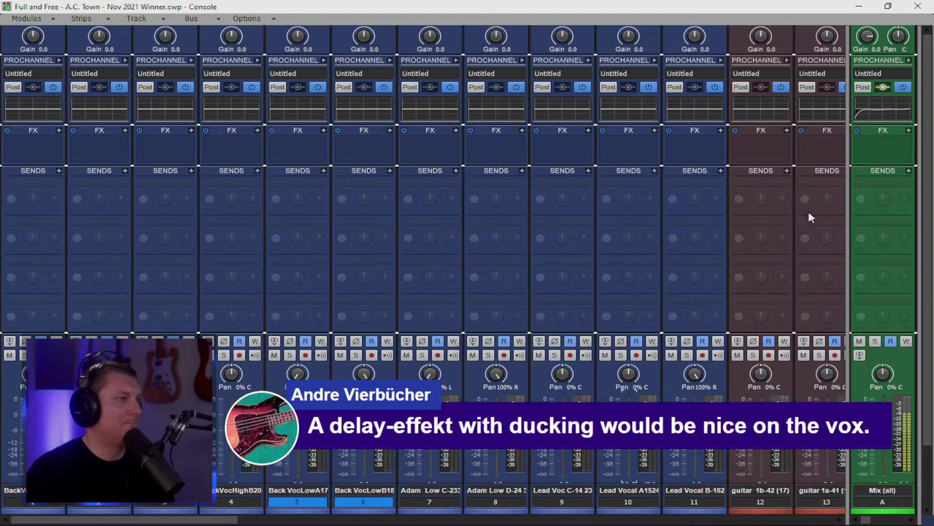
Step: Expand the VOX bus's ProChannel and move the CA-2A ahead of the VX-64 Vocal Strip in the effects rack
left_click_drag(849, 188, 175, 247)
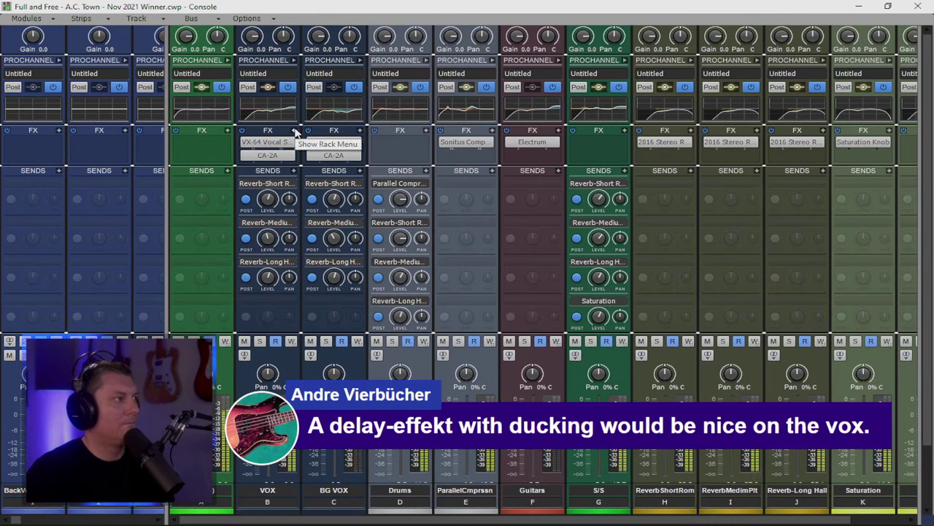
left_click(295, 63)
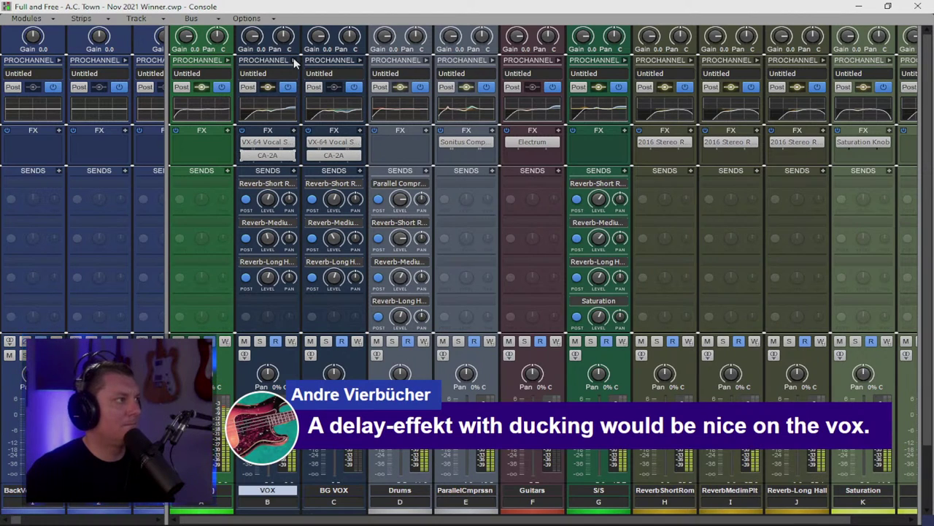
left_click(293, 61)
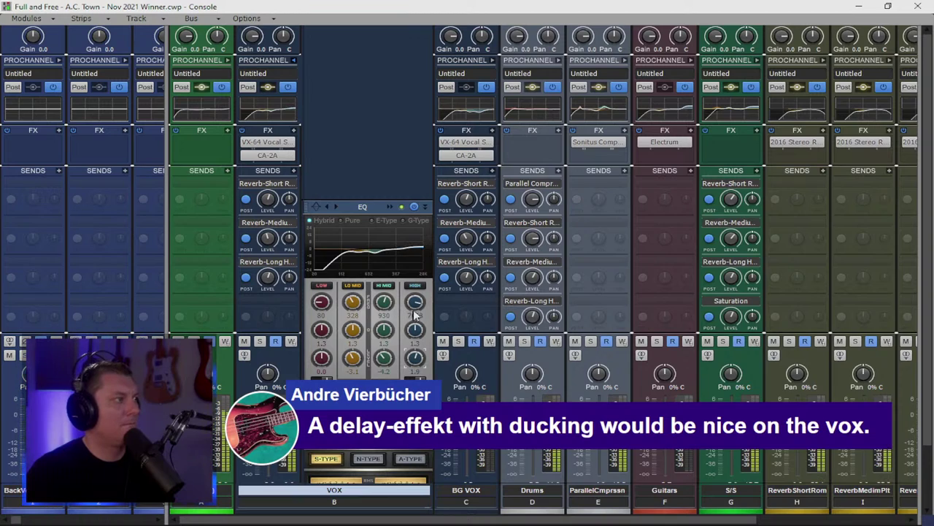
left_click_drag(271, 156, 272, 141)
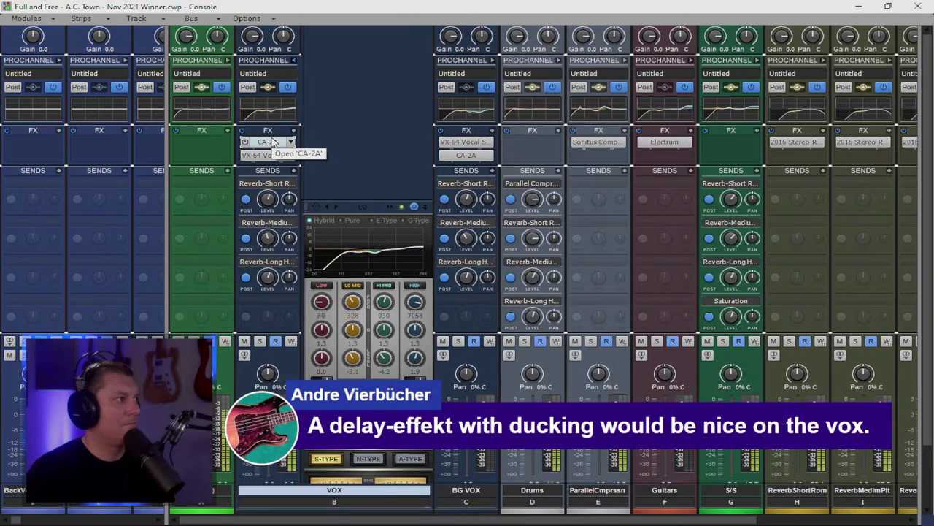
Step: In the VOX bus's VX-64 Vocal Strip, move the de-esser to the end of the routing and enable input saturation at 12% and output saturation at 14%
double_click(267, 155)
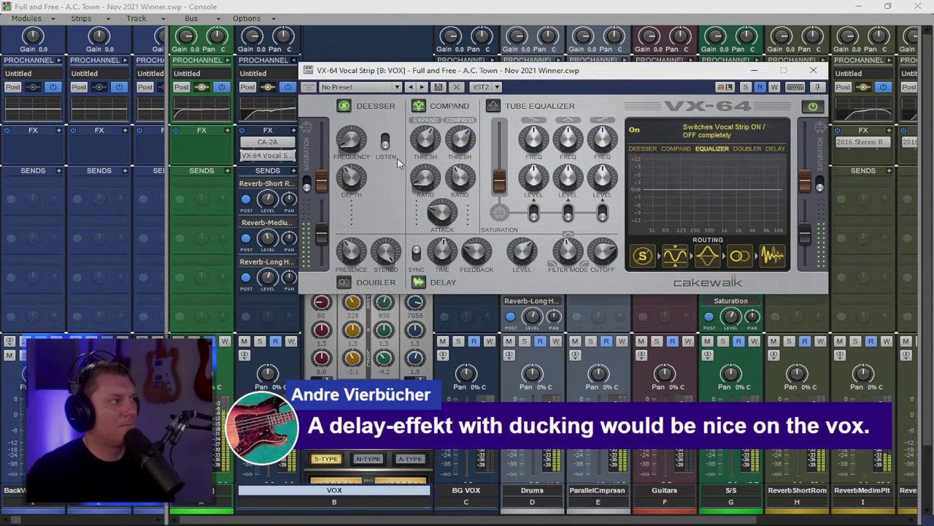
left_click_drag(642, 255, 775, 257)
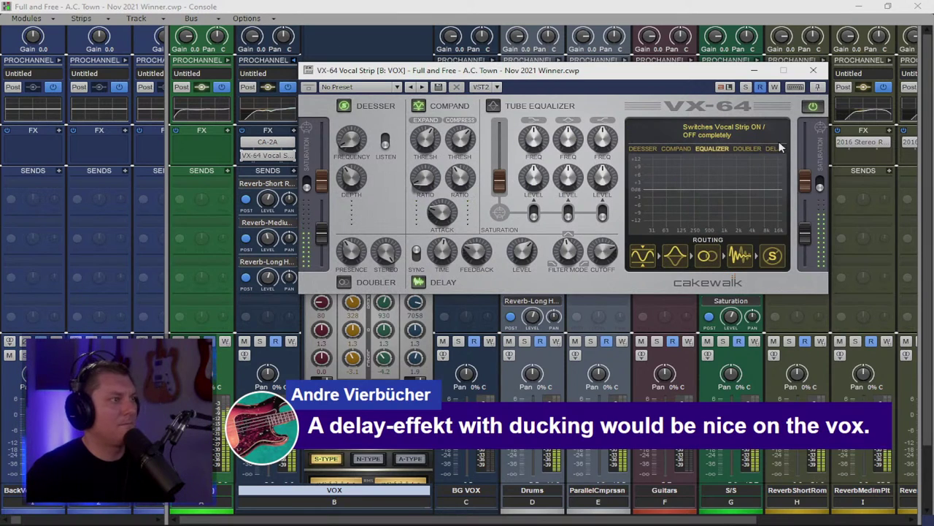
left_click(308, 182)
left_click(820, 186)
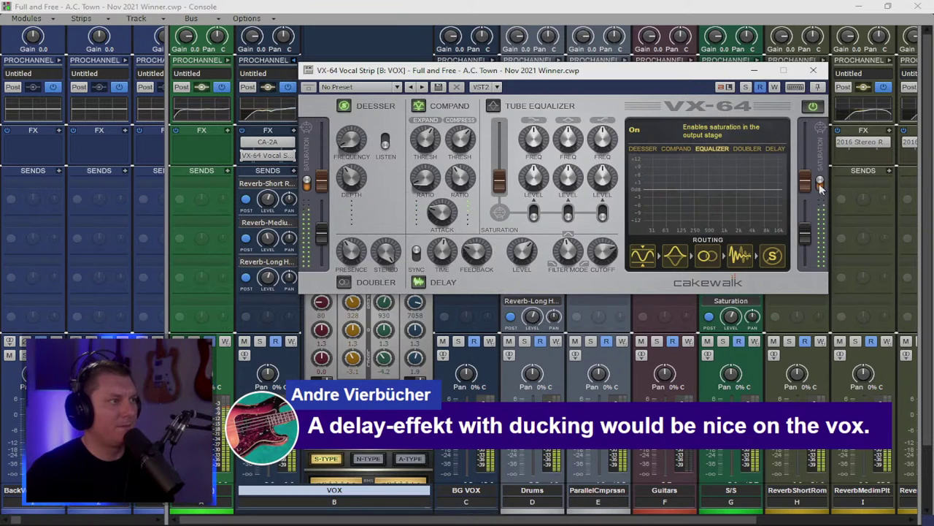
left_click_drag(321, 181, 322, 175)
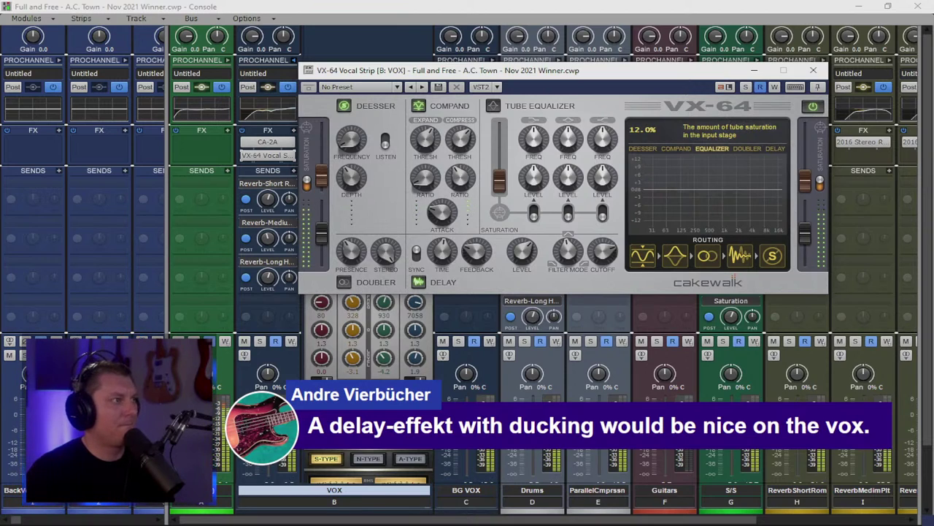
left_click_drag(804, 181, 805, 173)
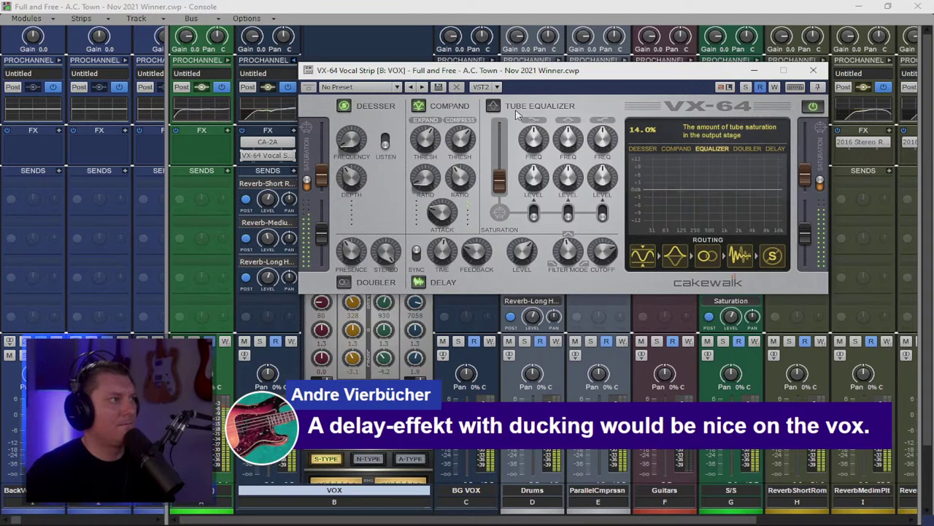
Step: Enable the VX-64's tube equalizer with slightly more saturation, set the low band to 1.4 dB with its switch on, and collapse the VOX ProChannel
left_click(493, 106)
left_click_drag(500, 183, 534, 176)
left_click(534, 212)
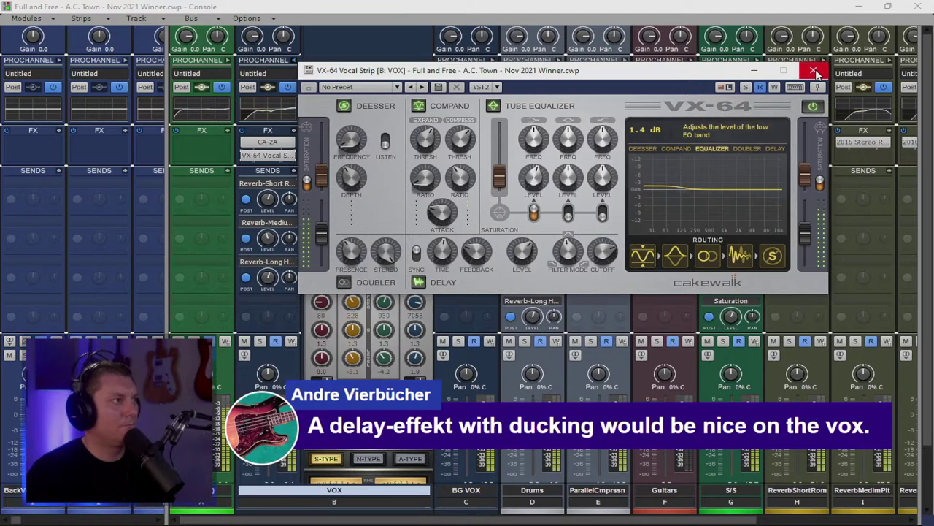
left_click(815, 71)
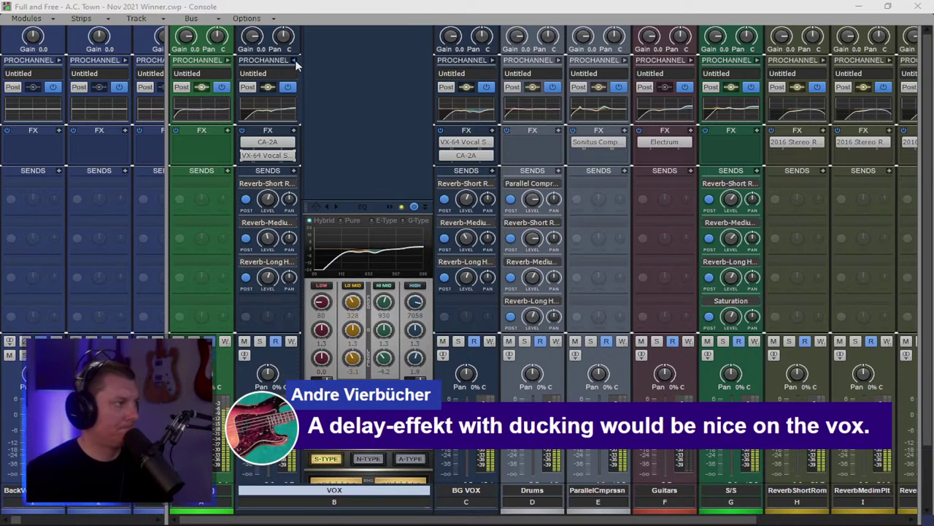
left_click(295, 60)
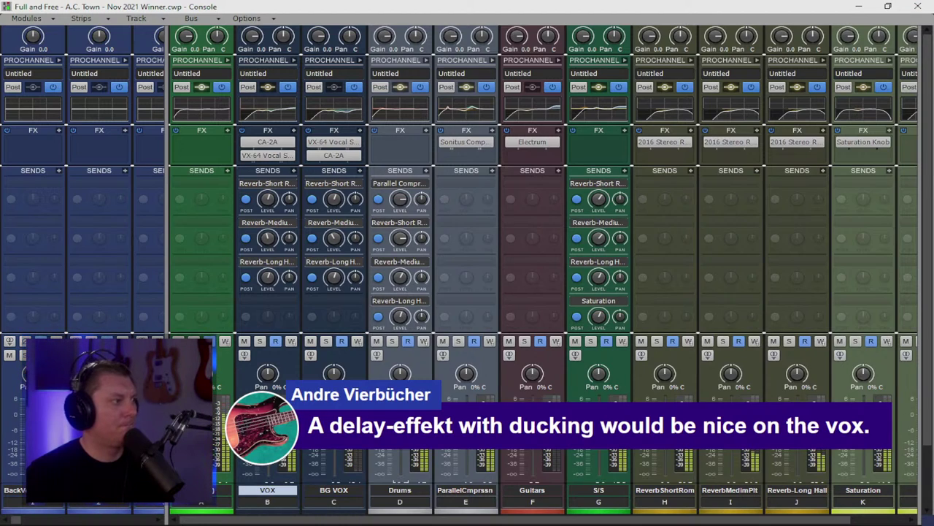
Step: Replace the BG VOX bus's VX-64 Vocal Strip with a copy of the VOX bus's one, placed after the CA-2A
left_click(858, 7)
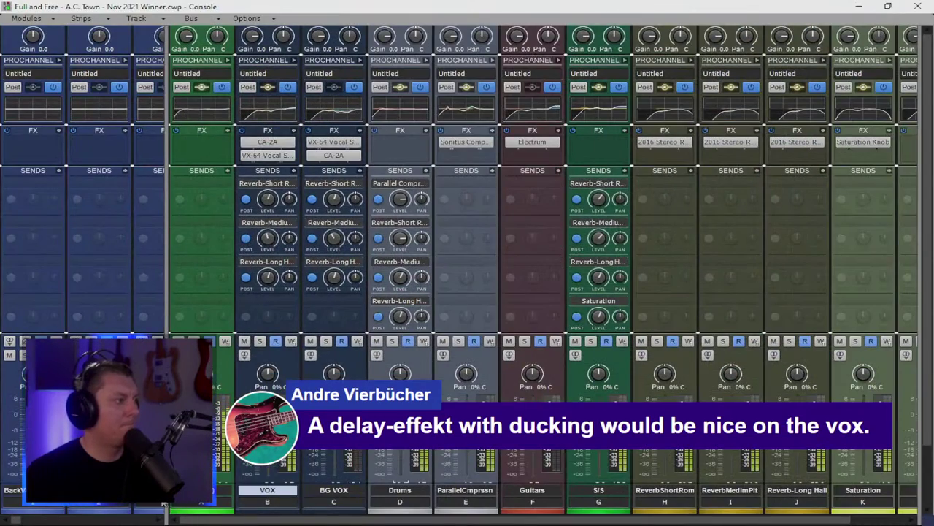
left_click_drag(165, 511, 51, 511)
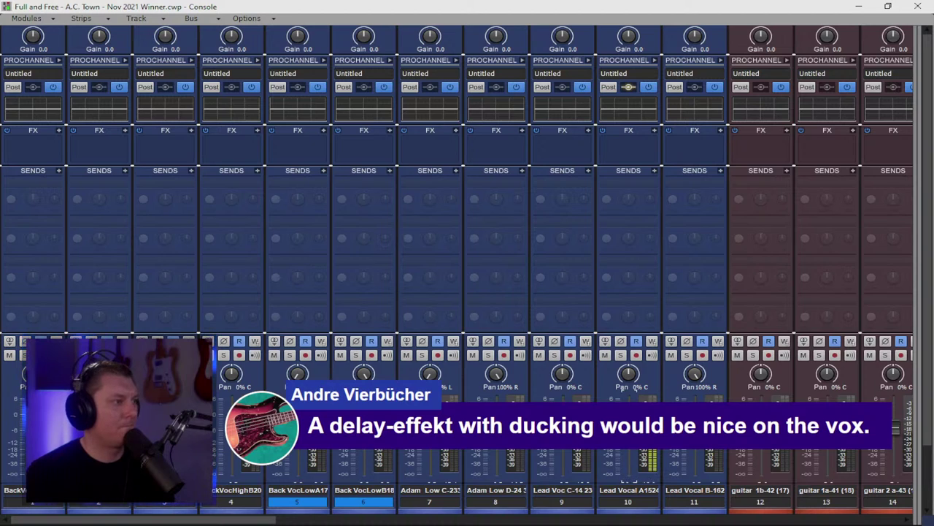
left_click_drag(912, 364, 169, 364)
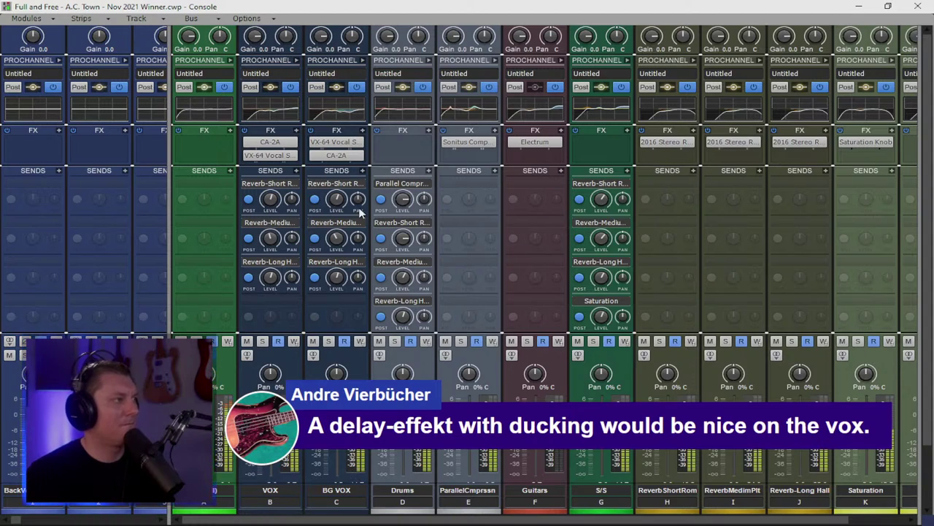
double_click(346, 143)
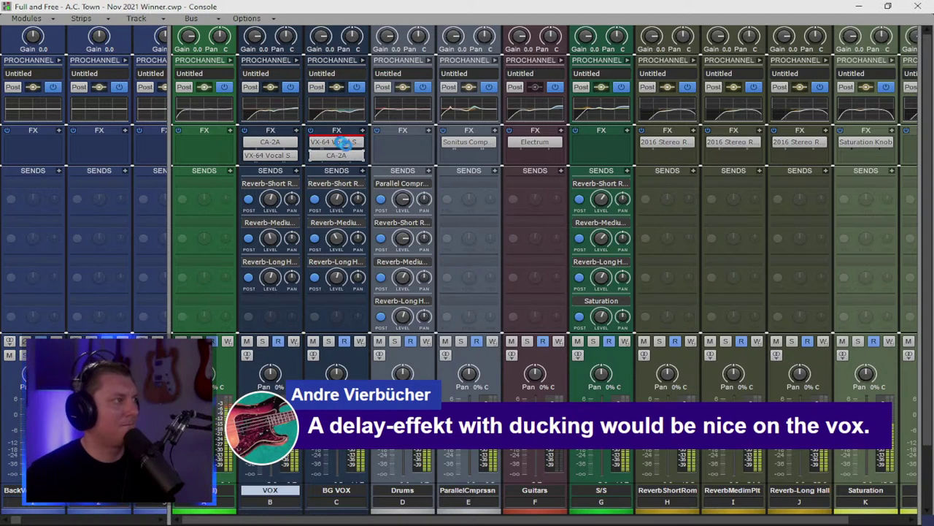
left_click_drag(336, 142, 337, 157)
right_click(343, 162)
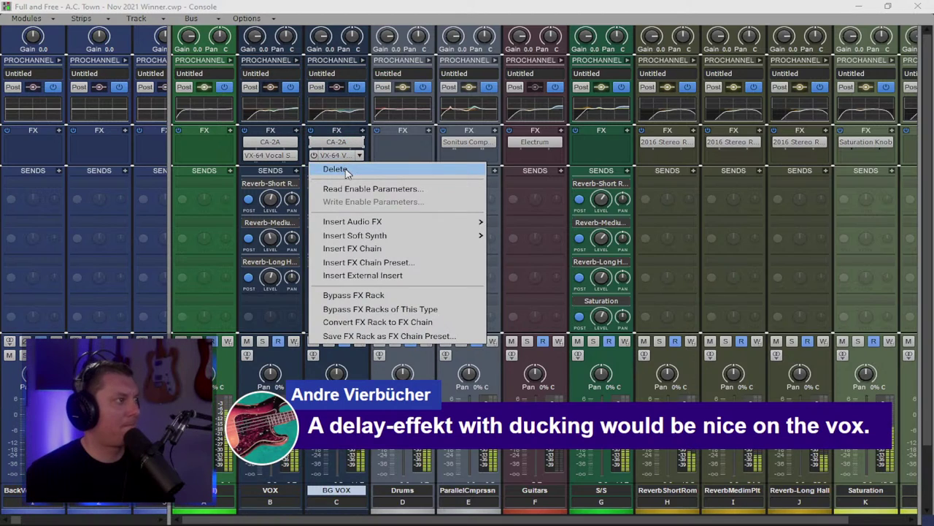
key("Escape")
key("Delete")
left_click_drag(270, 155, 331, 162)
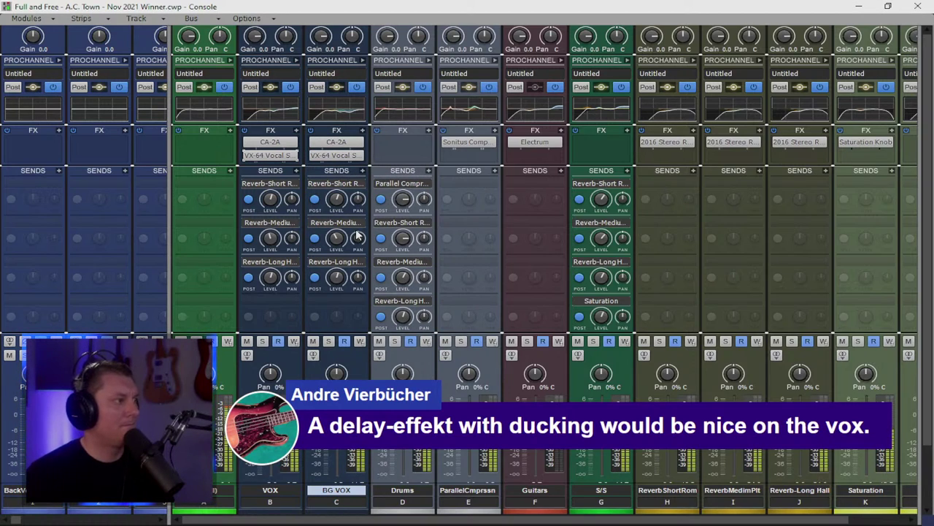
Step: Compare the CA-2A gain and peak reduction settings on the BG VOX and VOX buses
double_click(338, 143)
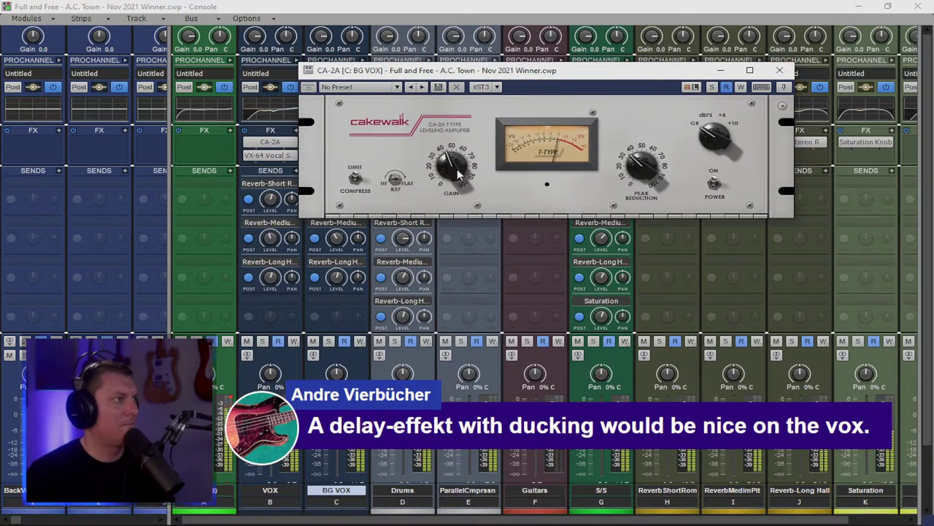
mouse_move(446, 166)
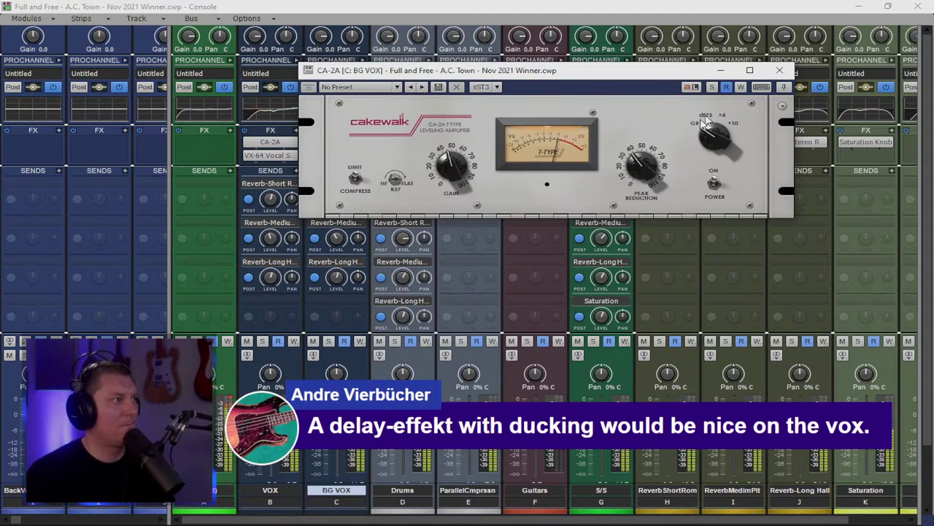
mouse_move(638, 162)
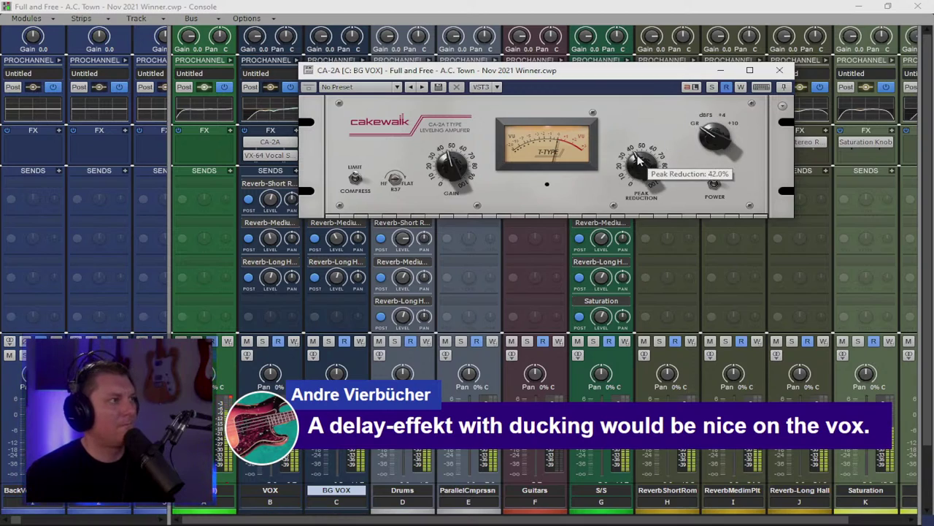
left_click(780, 71)
double_click(281, 143)
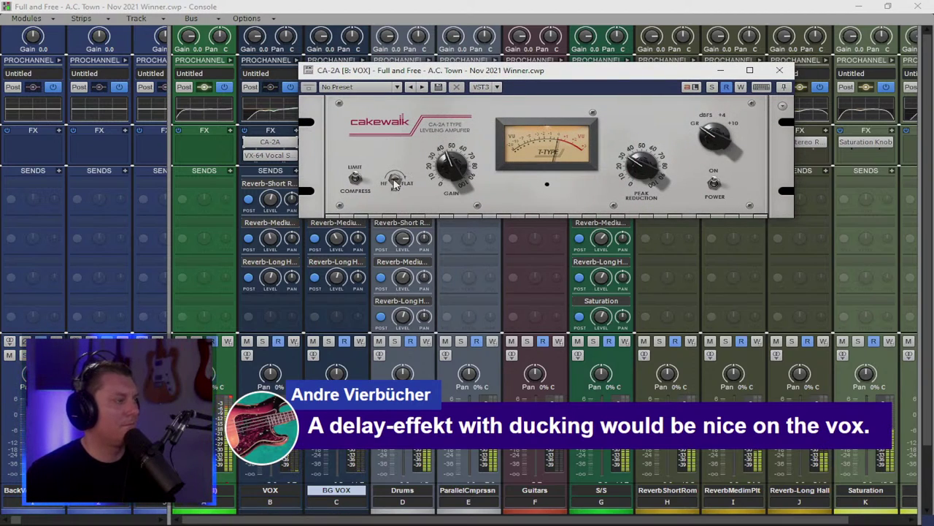
left_click(779, 70)
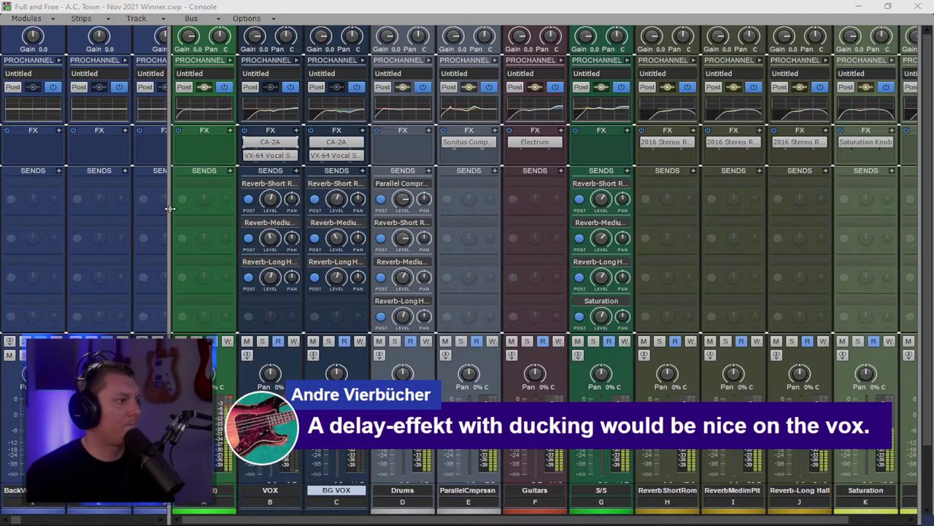
Step: Show both tracks and buses in the console and reset the clip indicator on the Mix (all) bus meter
left_click_drag(170, 209, 90, 218)
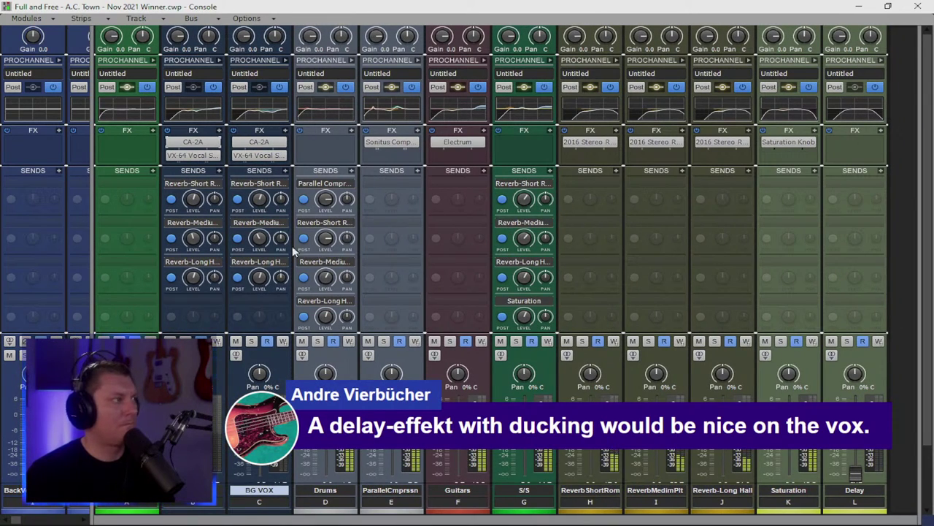
left_click_drag(90, 230, 916, 269)
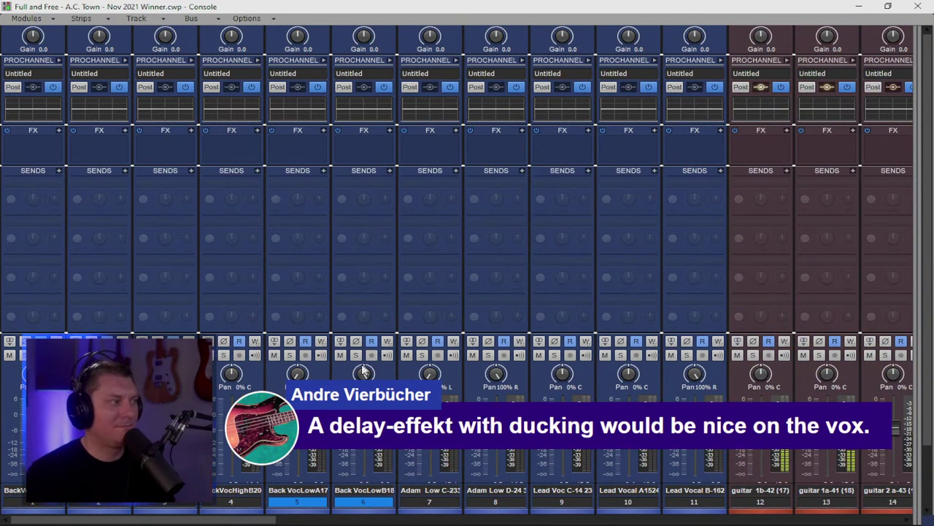
left_click_drag(916, 269, 470, 309)
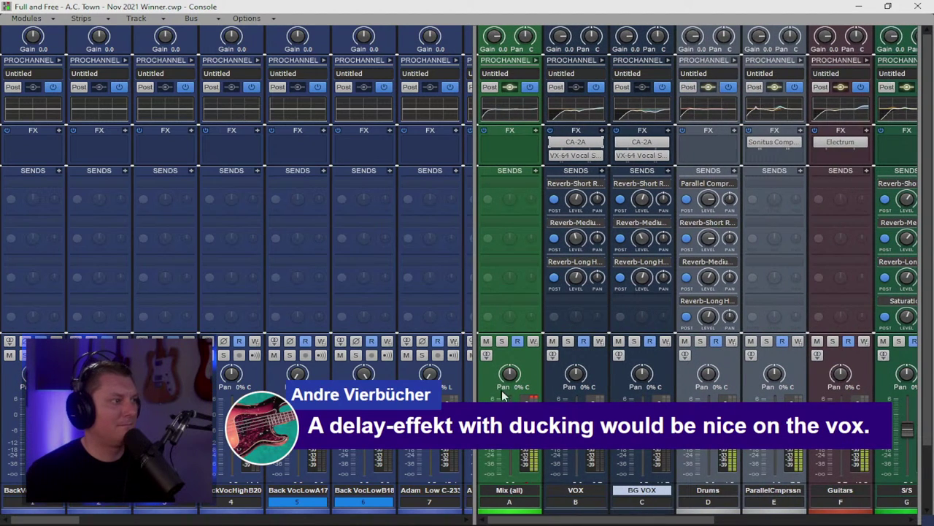
left_click(533, 398)
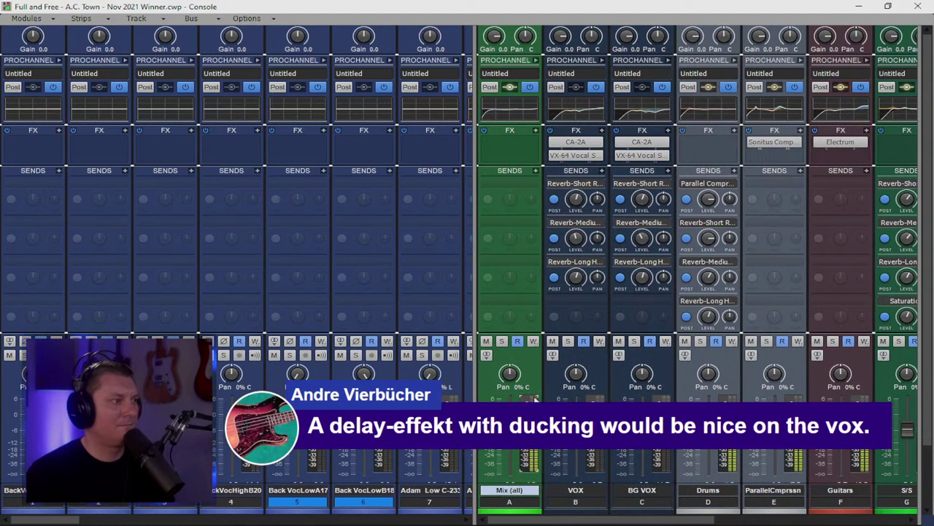
Step: Expand the Mix (all) bus's ProChannel, insert the TR5 One limiter in its effects rack, and close the console
left_click(536, 60)
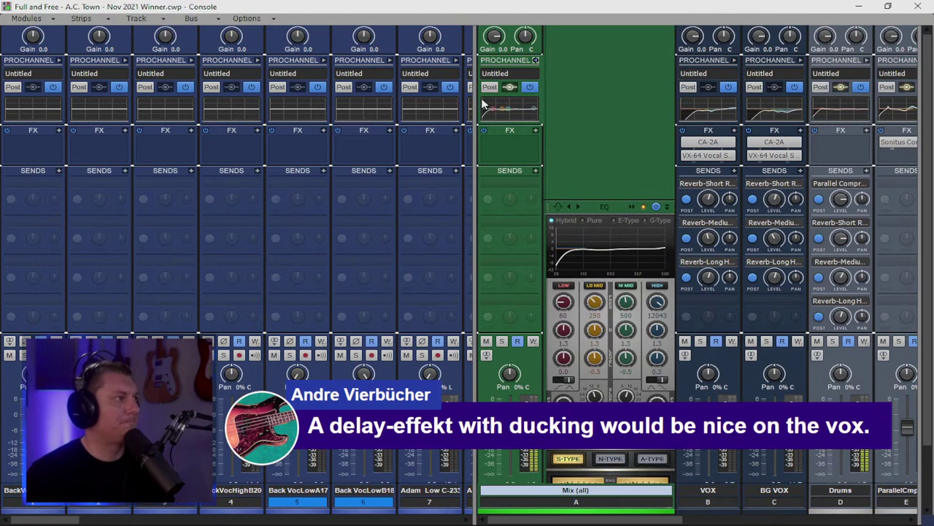
left_click_drag(473, 99, 278, 132)
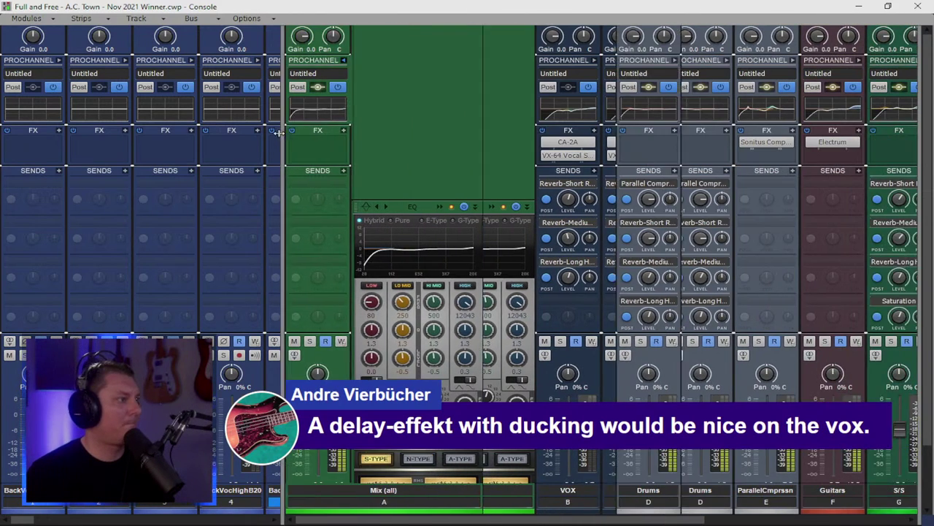
left_click(343, 130)
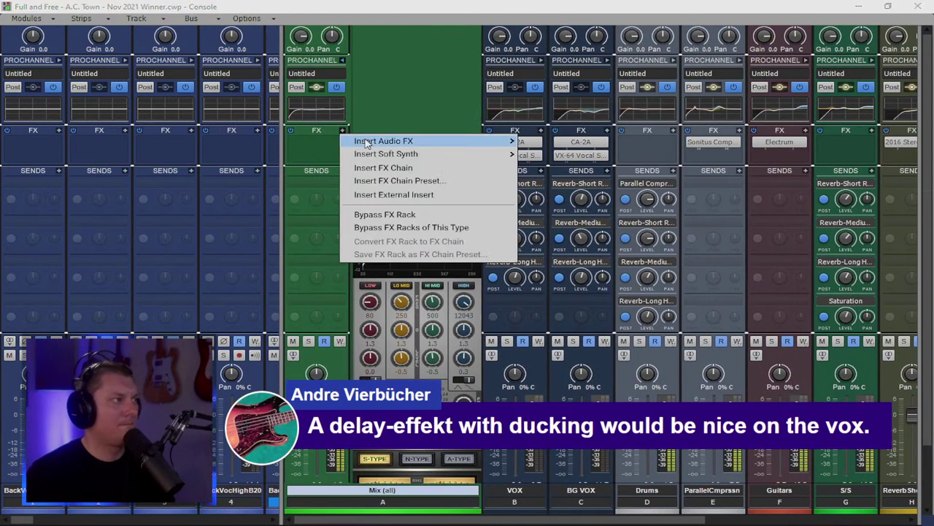
mouse_move(368, 144)
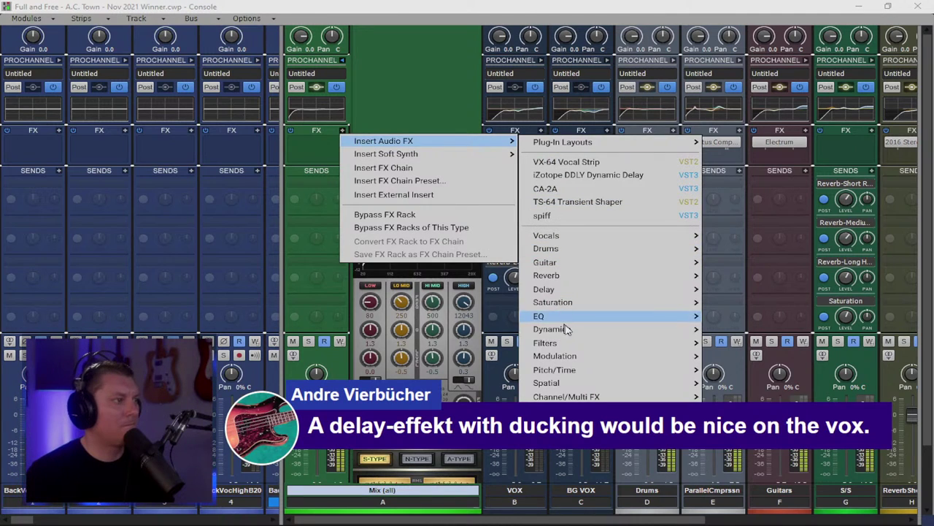
mouse_move(659, 330)
mouse_move(733, 329)
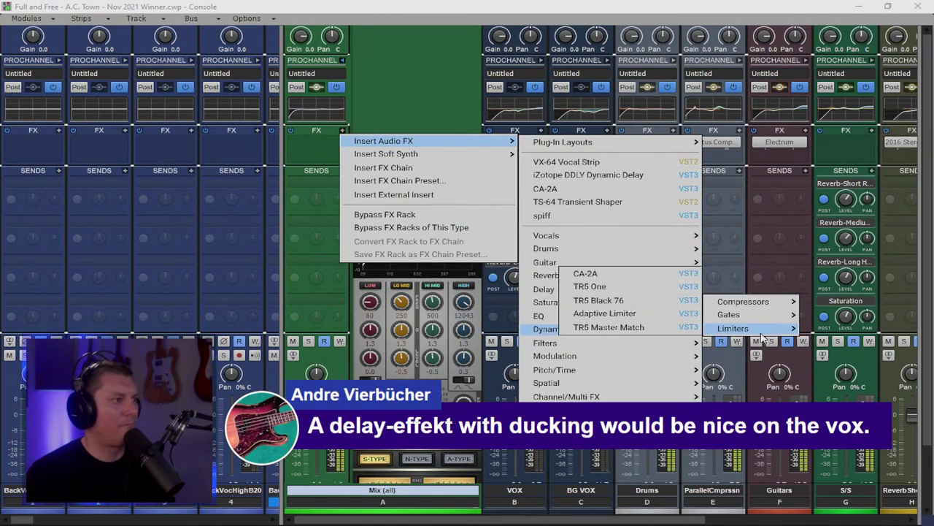
left_click(603, 287)
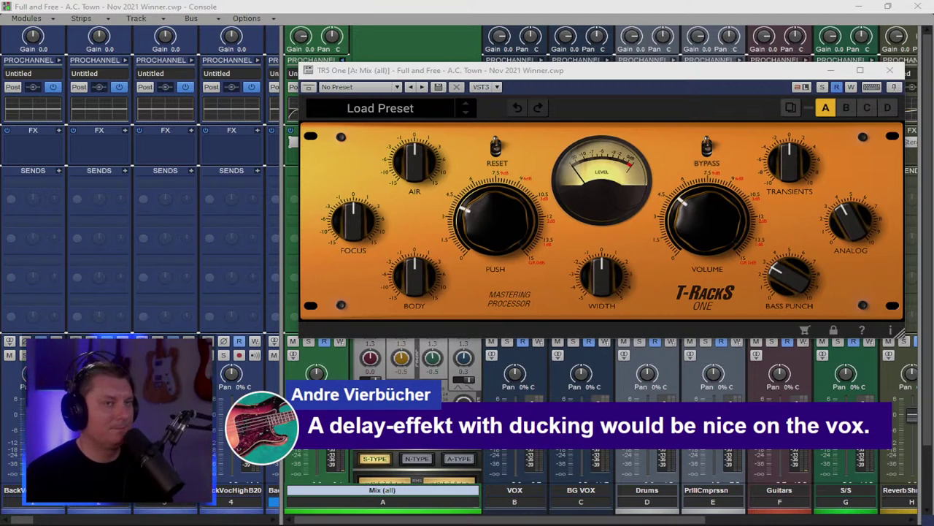
left_click_drag(632, 73, 564, 189)
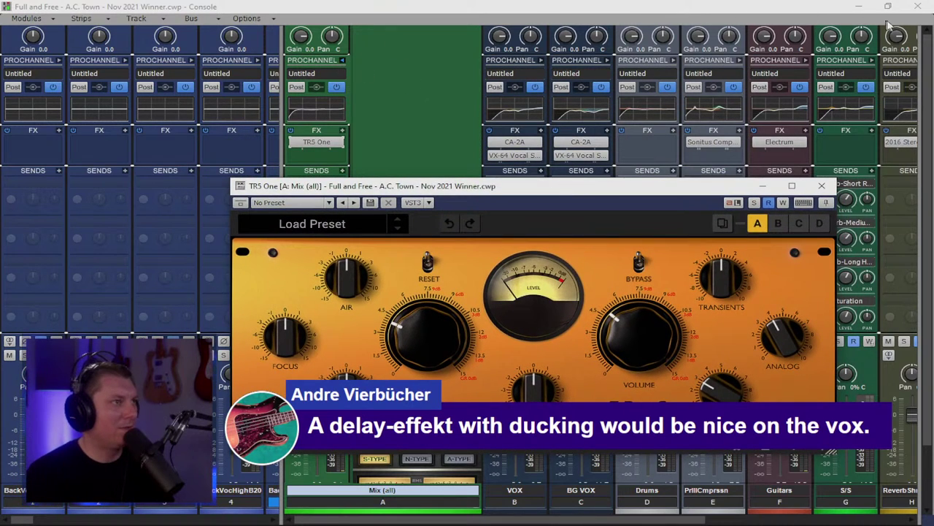
left_click(918, 6)
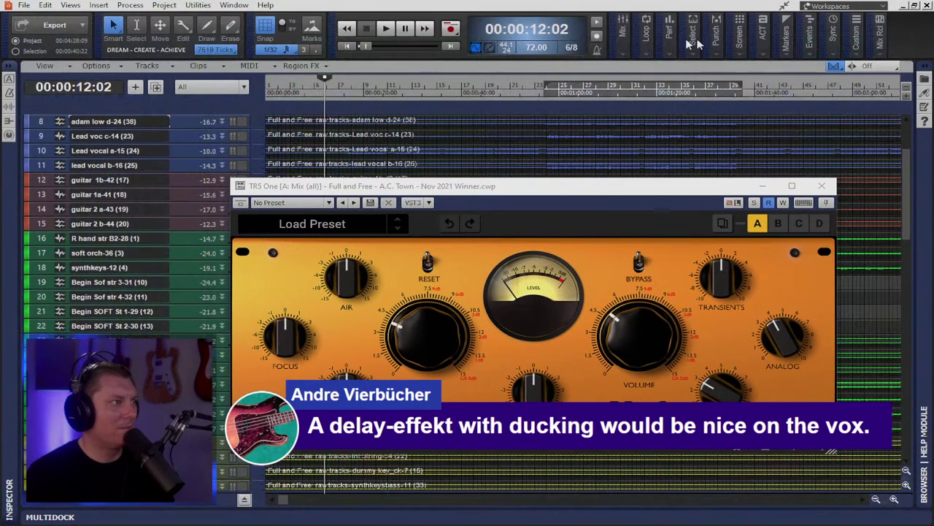
Step: View the Cakewalk Plug-in Manager's plug-in categories and close the manager again
left_click(198, 5)
left_click(243, 118)
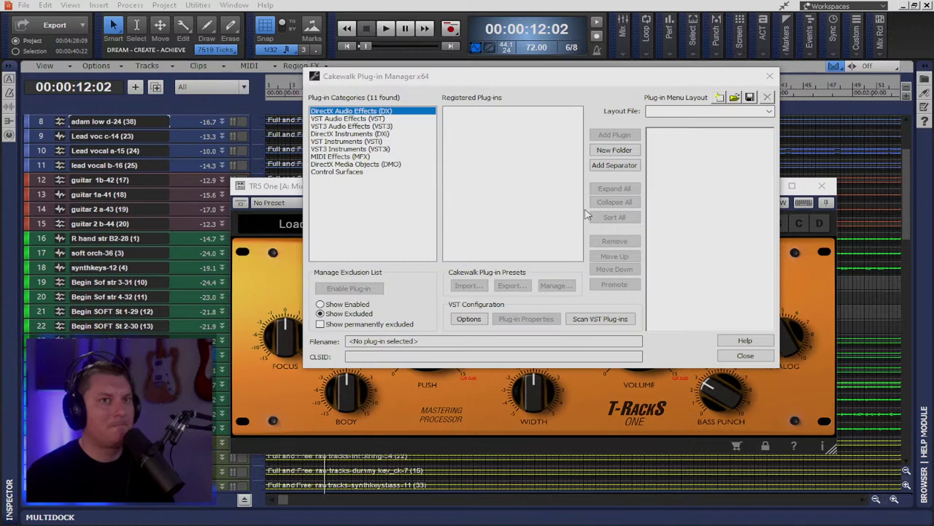
left_click(769, 76)
Step: In TR5 One on the Mix (all) bus, turn Push, Volume, Analog and Bass Punch down to zero and set Focus to 1.7
left_click_drag(616, 203, 709, 32)
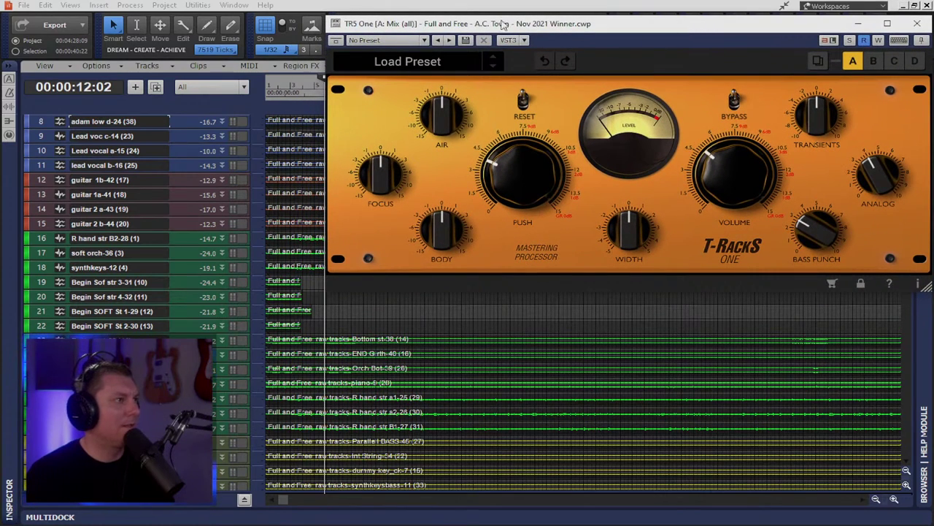
left_click_drag(519, 167, 523, 209)
left_click_drag(735, 168, 799, 270)
left_click_drag(878, 172, 868, 311)
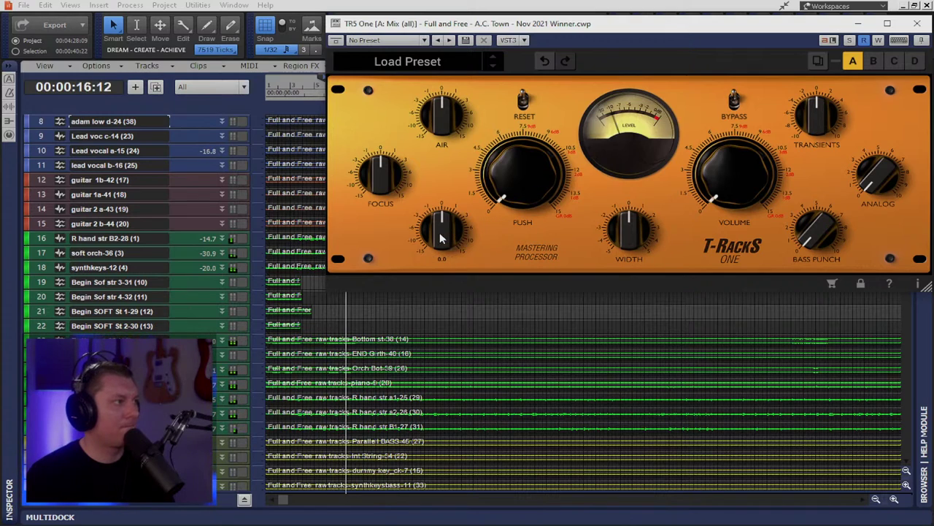
left_click_drag(374, 173, 376, 166)
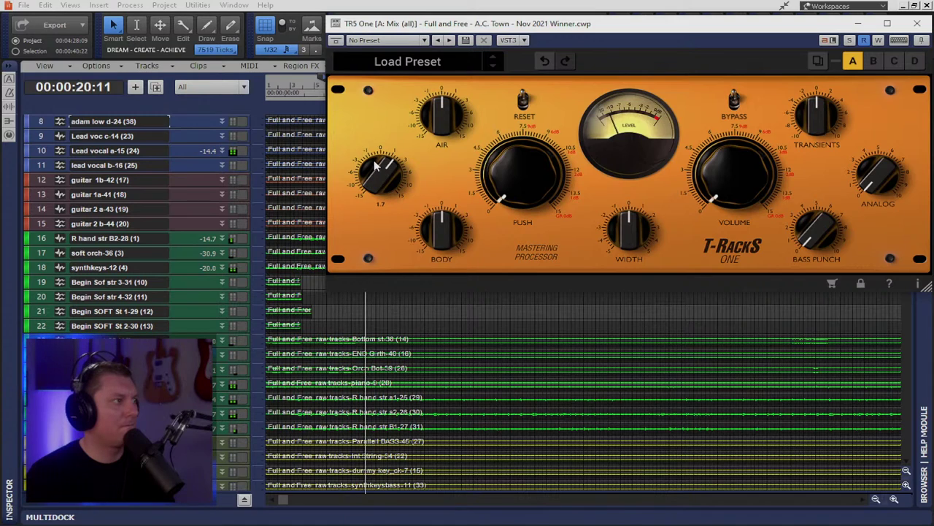
Step: In TR5 One on the Mix (all) bus, raise Air to about 0.7 and set Body to 0.7
left_click_drag(437, 92, 439, 83)
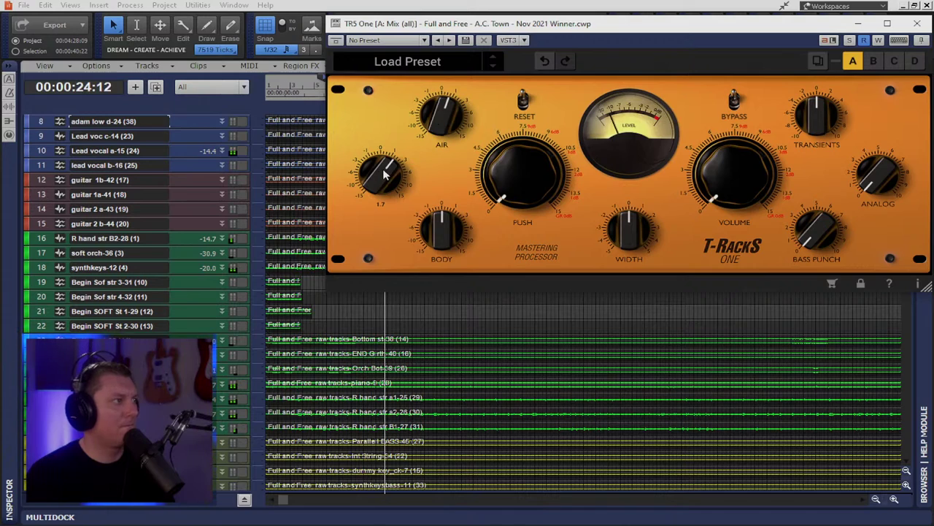
mouse_move(442, 225)
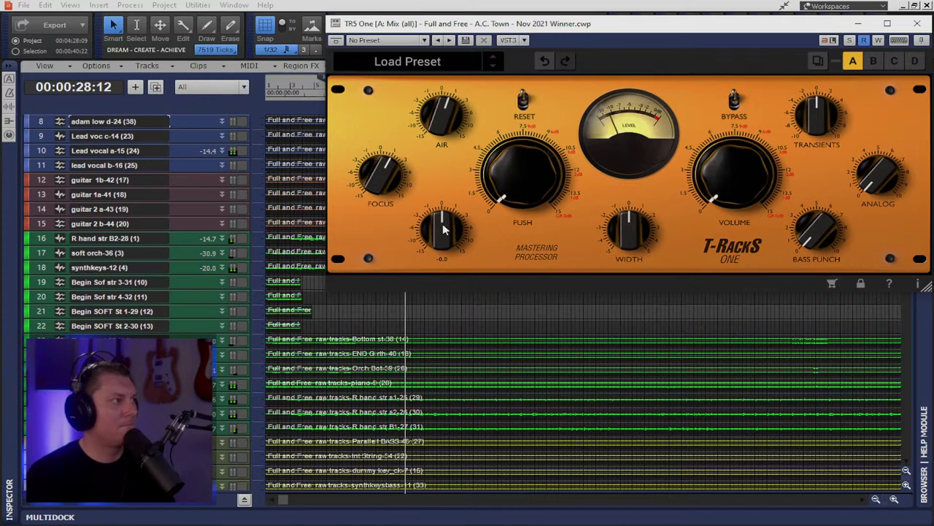
left_click_drag(443, 224, 444, 212)
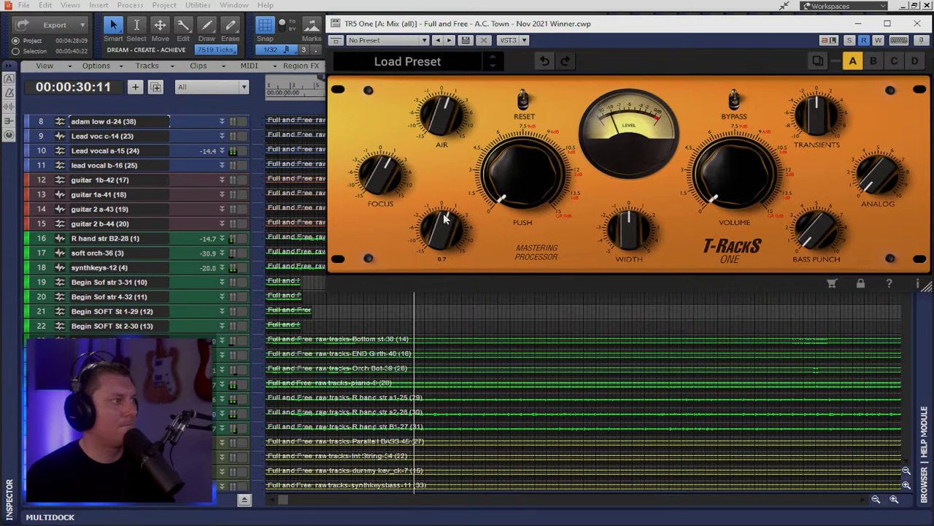
Step: Set TR5 One's Push to 1.9 and its Volume to 1.4
mouse_move(510, 184)
mouse_move(510, 184)
left_mouse_down()
mouse_move(500, 159)
mouse_move(500, 171)
left_mouse_up()
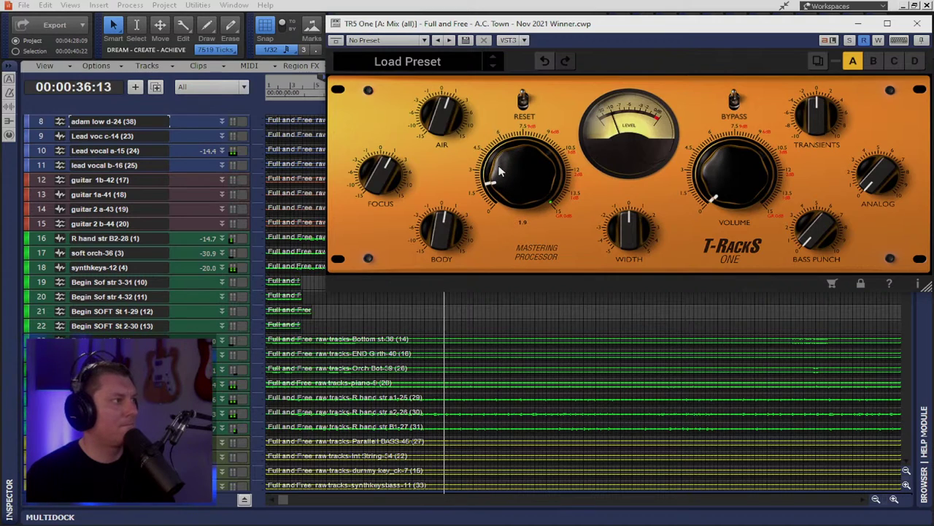
mouse_move(719, 192)
left_click_drag(719, 192, 711, 173)
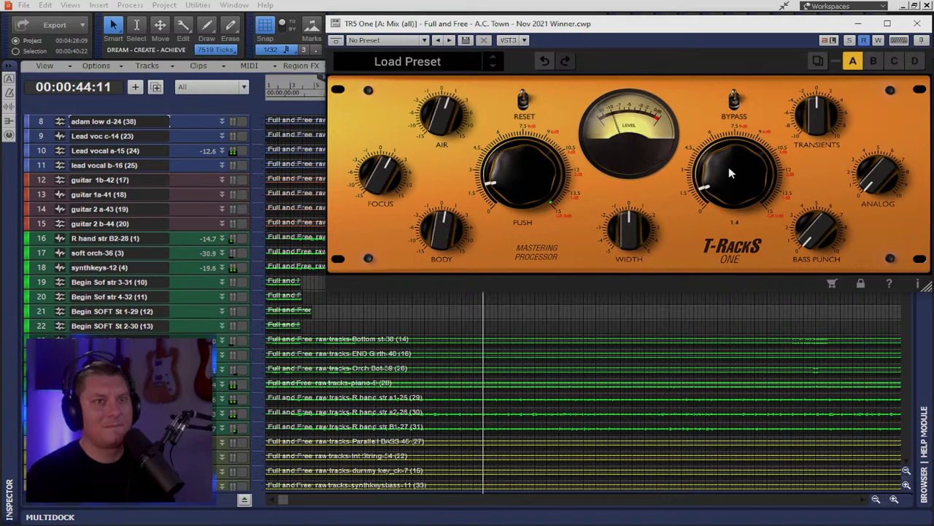
Step: Raise TR5 One's Bass Punch and Analog from zero to a moderate amount, roughly a third of their range
left_click_drag(799, 220, 796, 180)
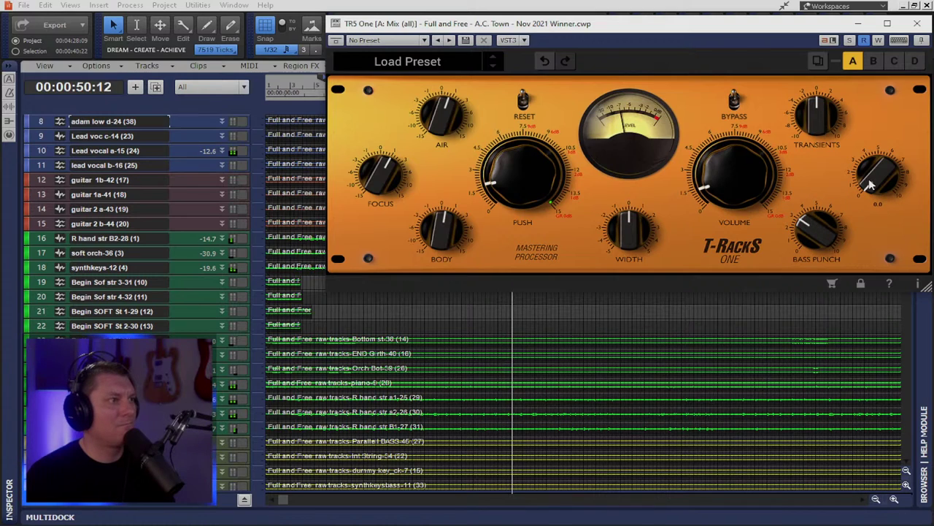
left_click_drag(857, 185, 853, 113)
scroll(875, 167, "down", 1)
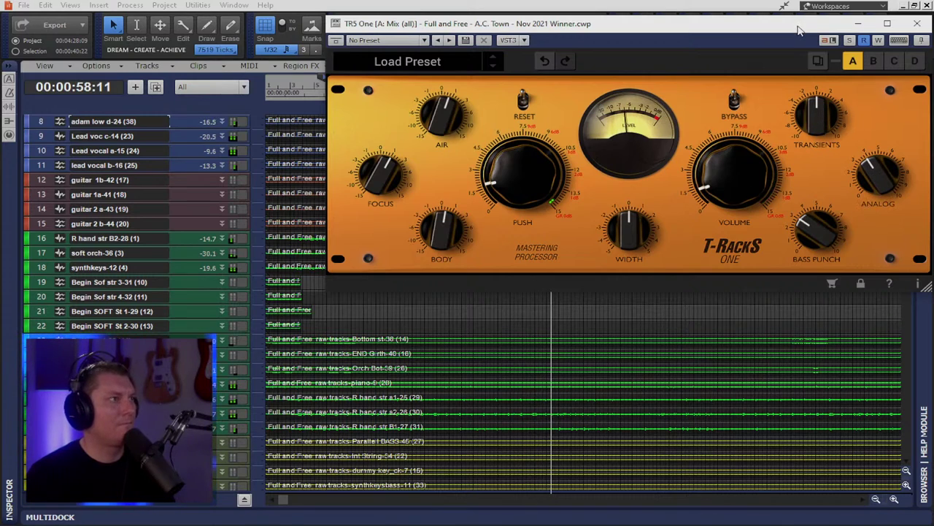
Step: Return TR5 One's Body to zero, set Air to 0.9, and close the plug-in window
mouse_move(717, 175)
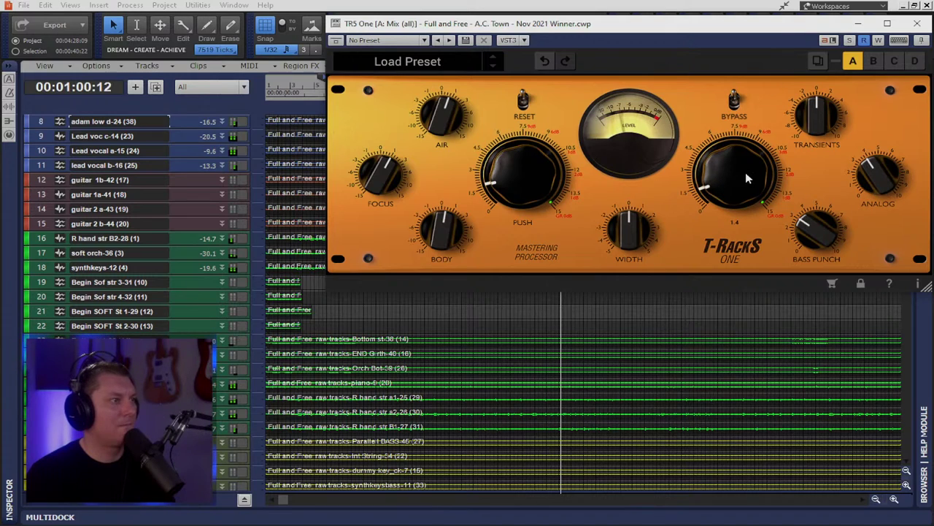
mouse_move(451, 233)
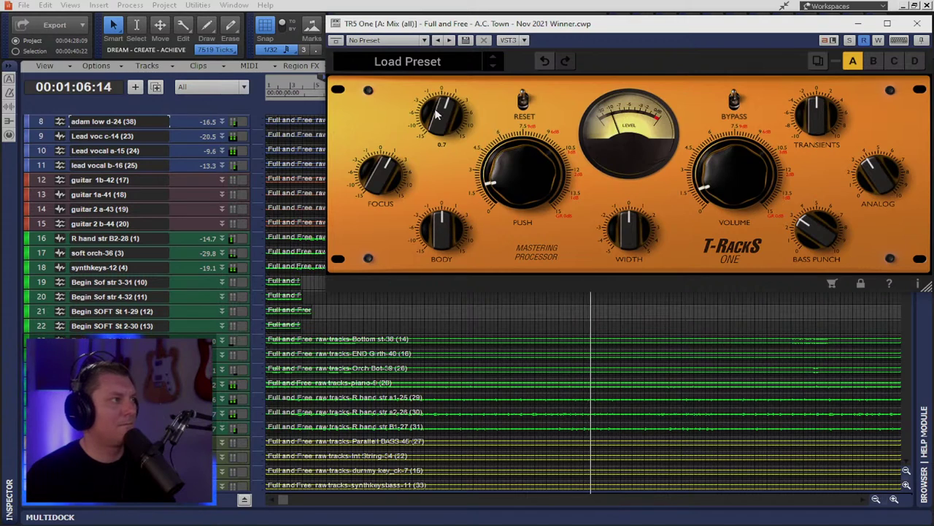
mouse_move(441, 109)
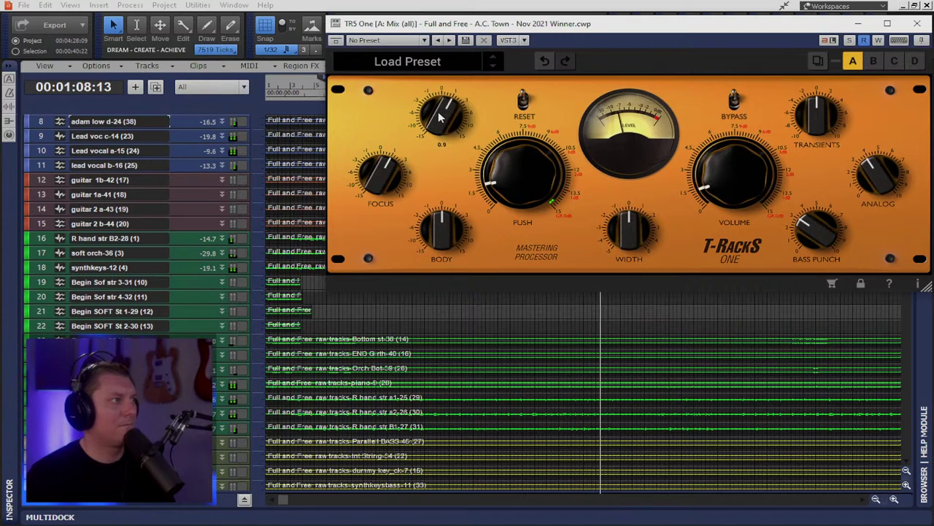
left_click(917, 23)
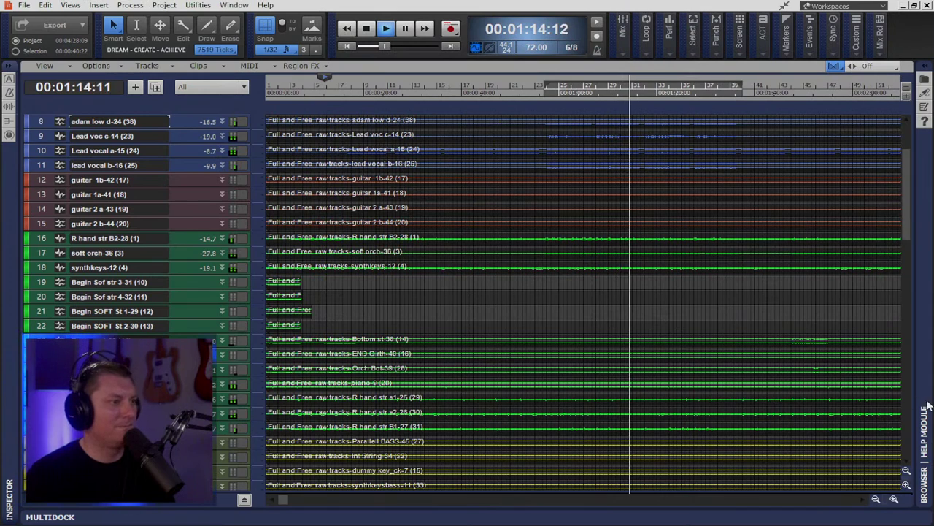
Step: Reveal the bus pane and insert the Gullfoss EQ ahead of TR5 One in the Mix (all) bus's effects rack
left_click_drag(216, 390, 216, 431)
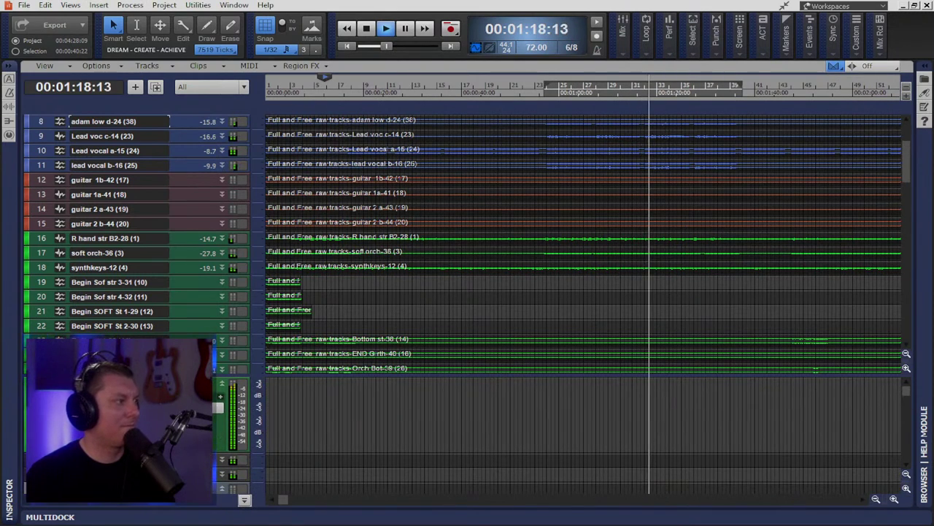
right_click(205, 293)
mouse_move(337, 305)
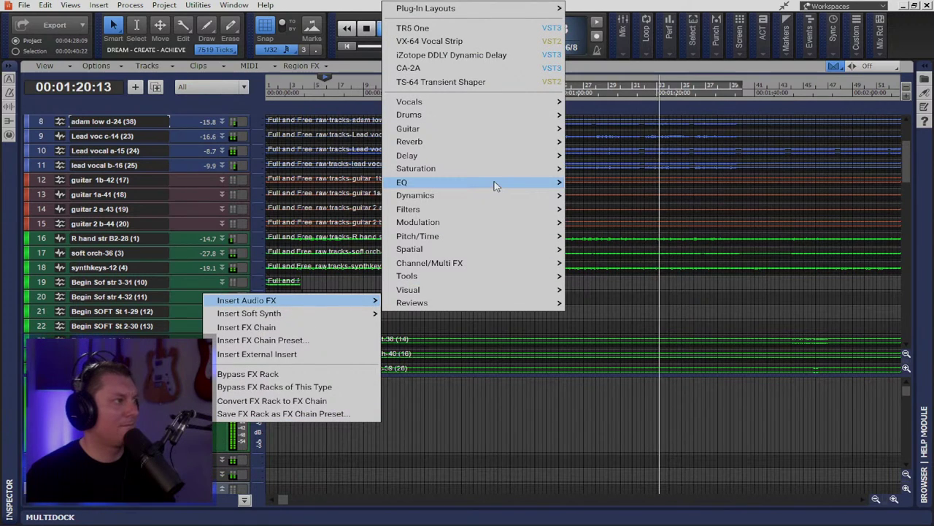
mouse_move(494, 183)
left_click(608, 224)
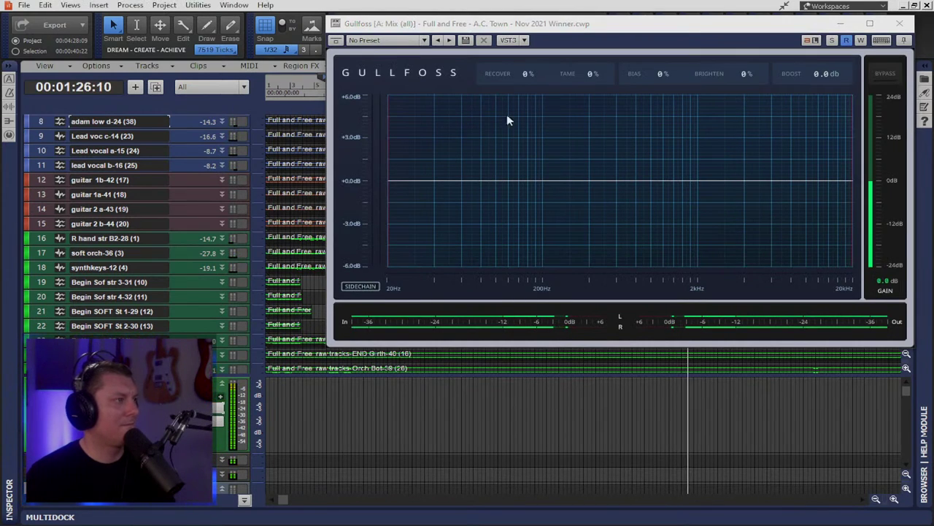
Step: Set Gullfoss to Recover 10%, Tame 20% and Bias 15%, and close its window
scroll(501, 80, "up", 3)
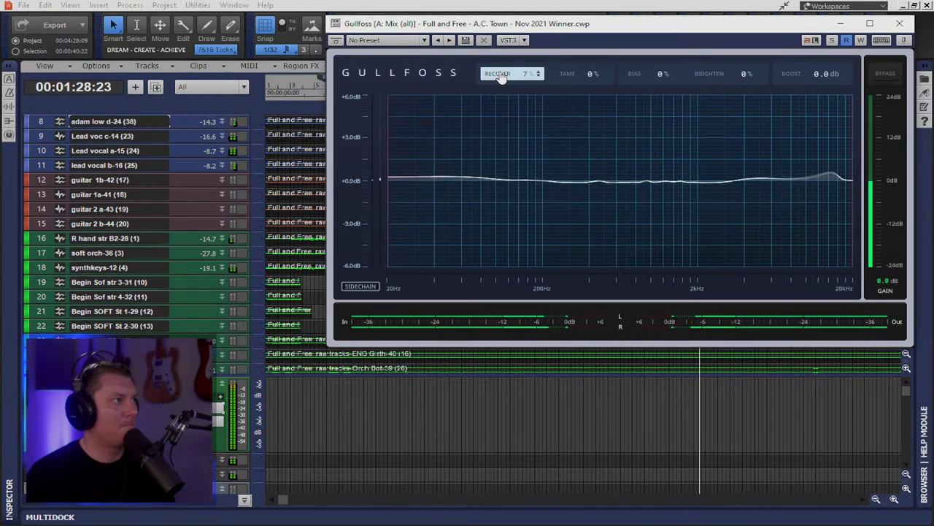
scroll(502, 73, "up", 4)
scroll(501, 69, "up", 4)
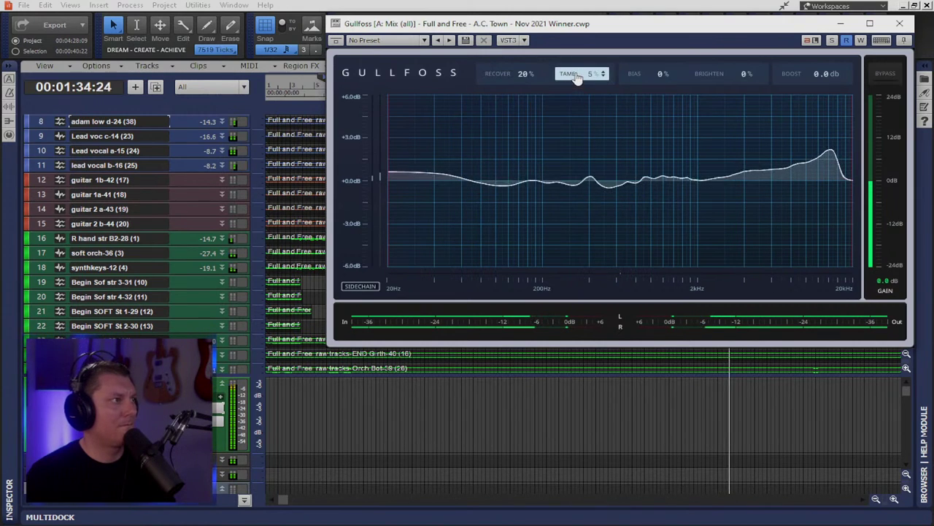
scroll(574, 71, "up", 3)
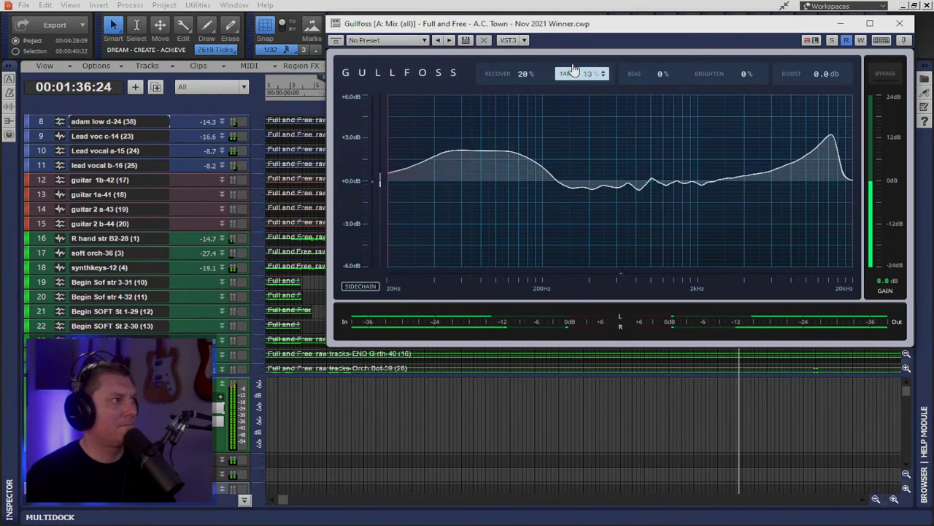
scroll(572, 70, "up", 3)
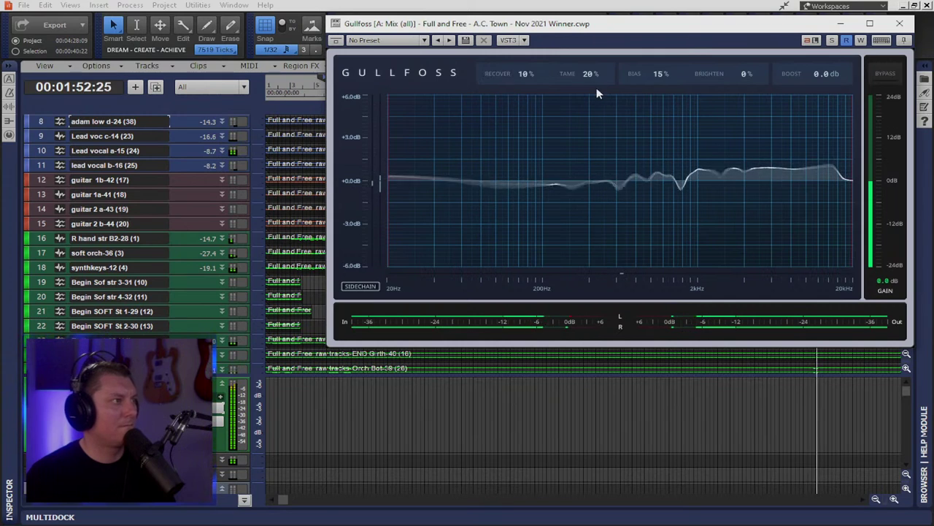
left_click(899, 24)
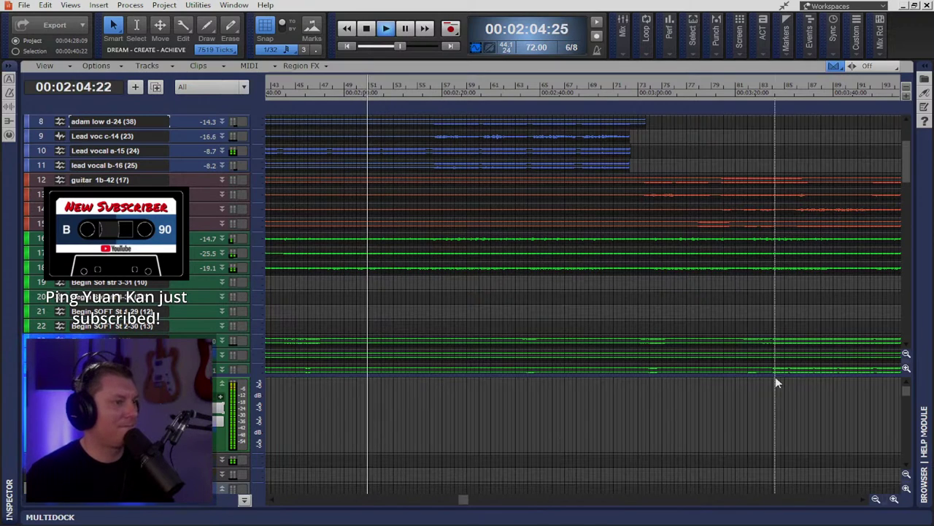
Step: Zoom the timeline out horizontally to fit more of the song and hide the bus pane
left_click(874, 499)
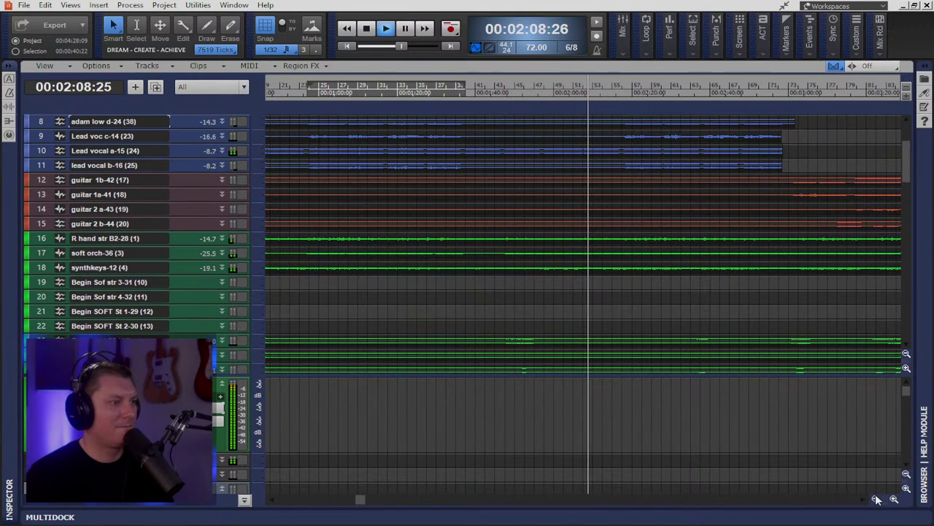
left_click(874, 500)
left_click(875, 500)
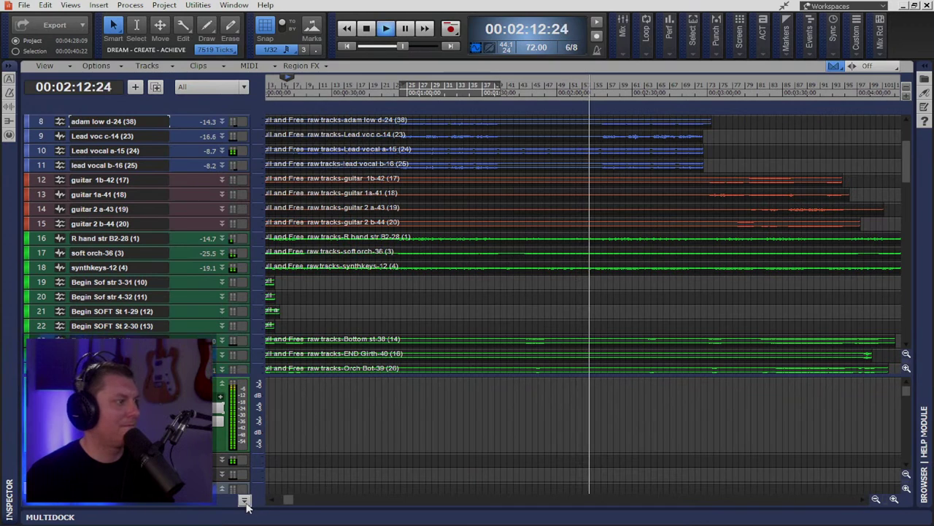
left_click(906, 356)
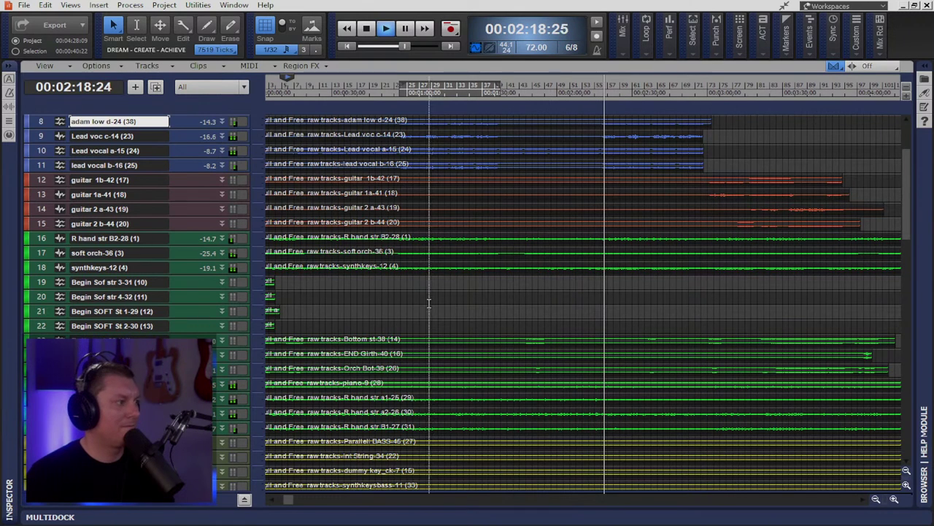
Step: Lower the volume of the tom r-4 (6) track in the Drums folder to -8.1
scroll(634, 356, "down", 4)
scroll(630, 359, "down", 10)
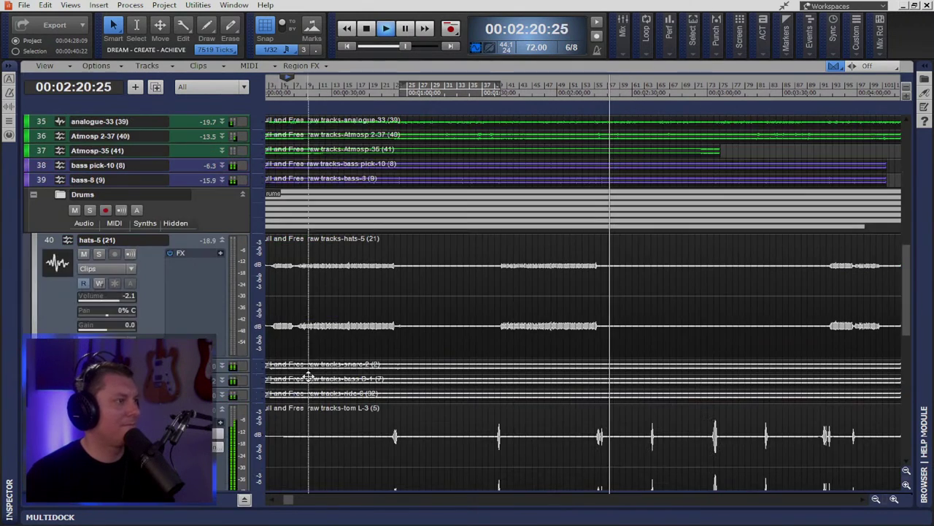
scroll(313, 378, "down", 3)
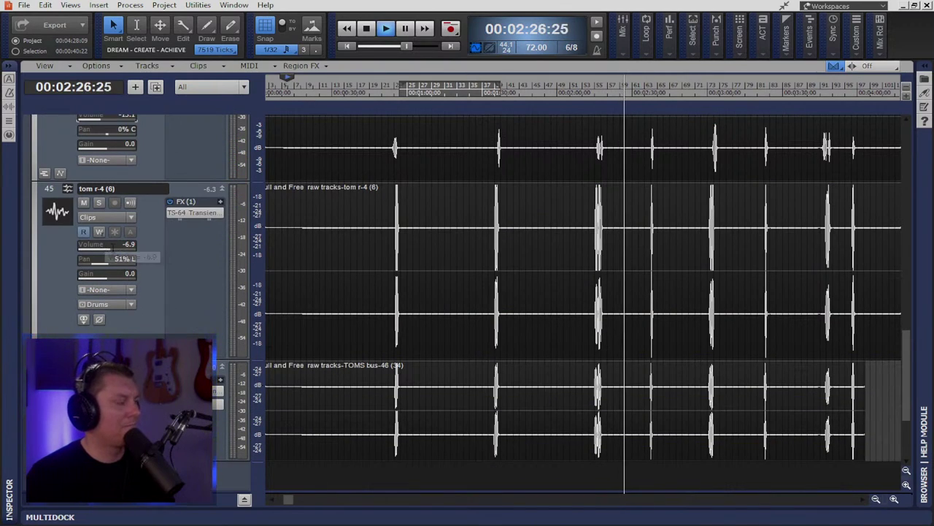
left_click_drag(108, 244, 110, 246)
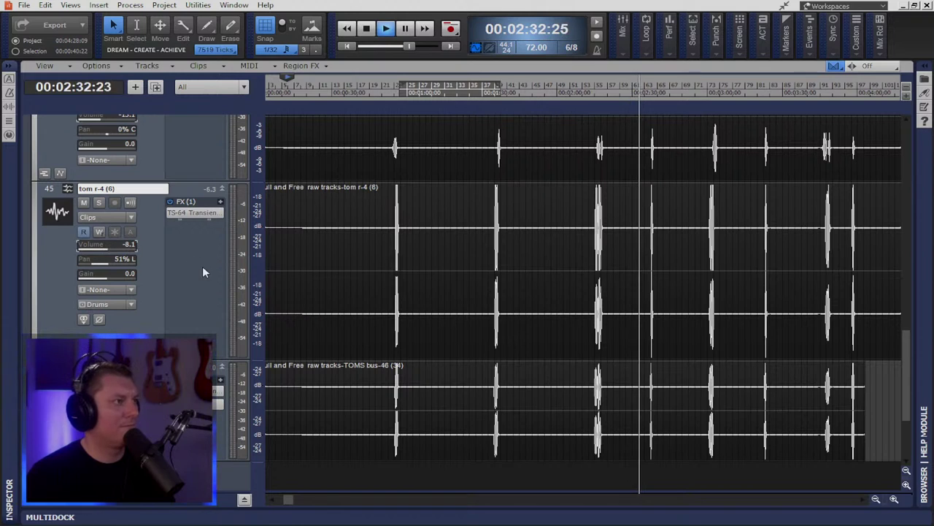
scroll(682, 305, "up", 3)
scroll(682, 305, "up", 12)
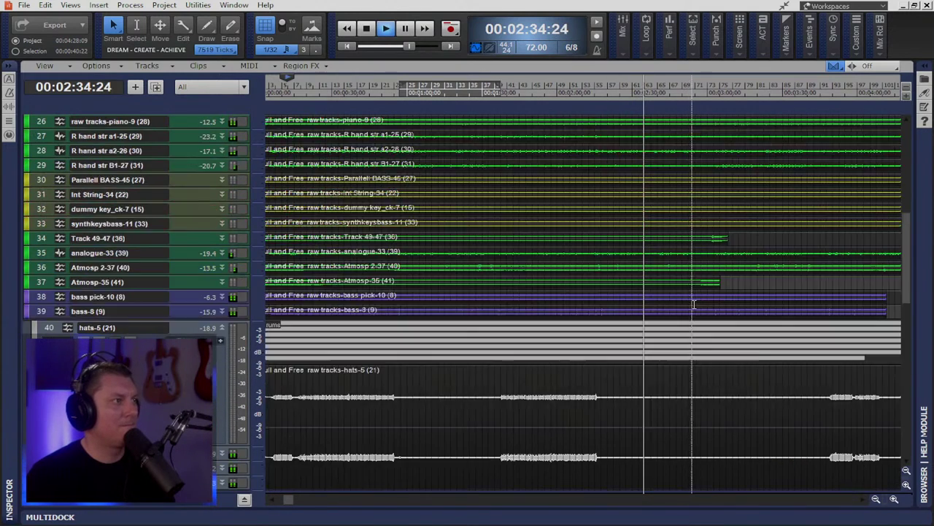
scroll(697, 295, "up", 2)
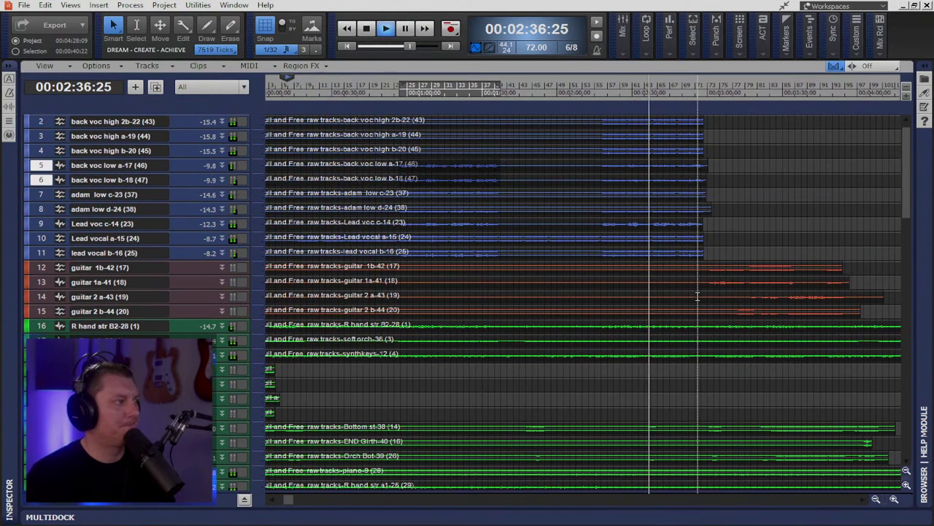
scroll(698, 296, "up", 1)
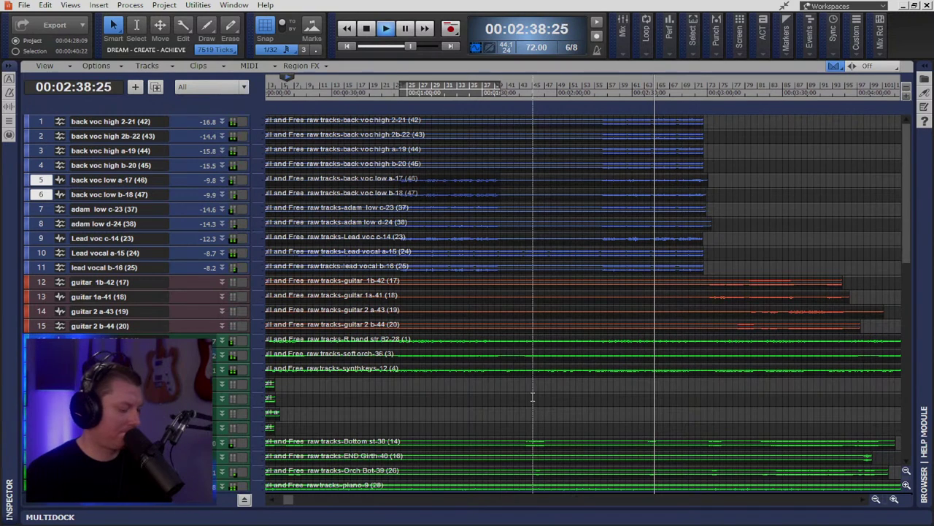
scroll(531, 395, "right", 2)
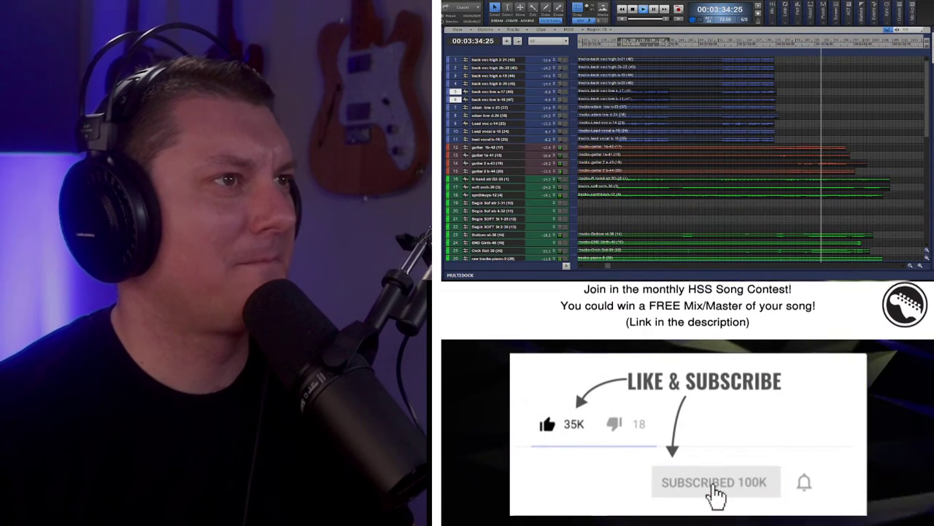
Step: Open the console and collapse the Mix (all) bus's expanded ProChannel
key("b")
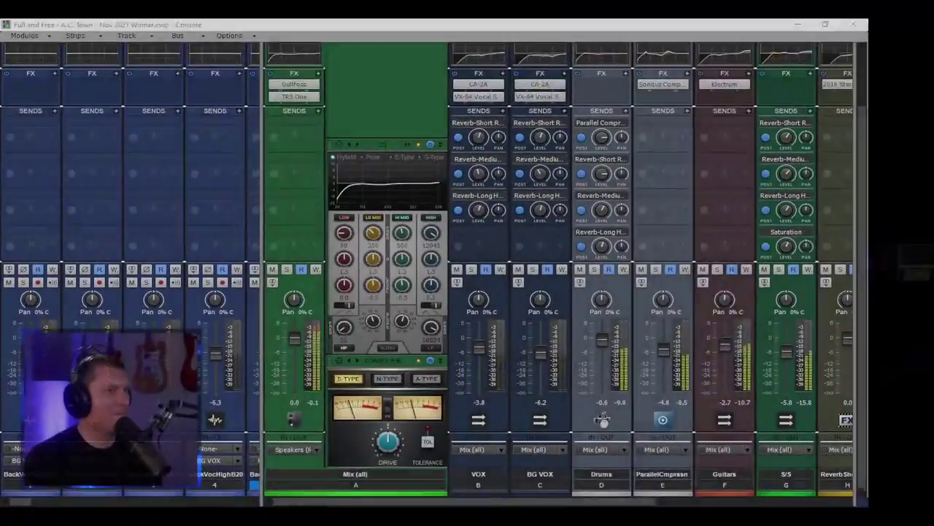
scroll(367, 79, "up", 3)
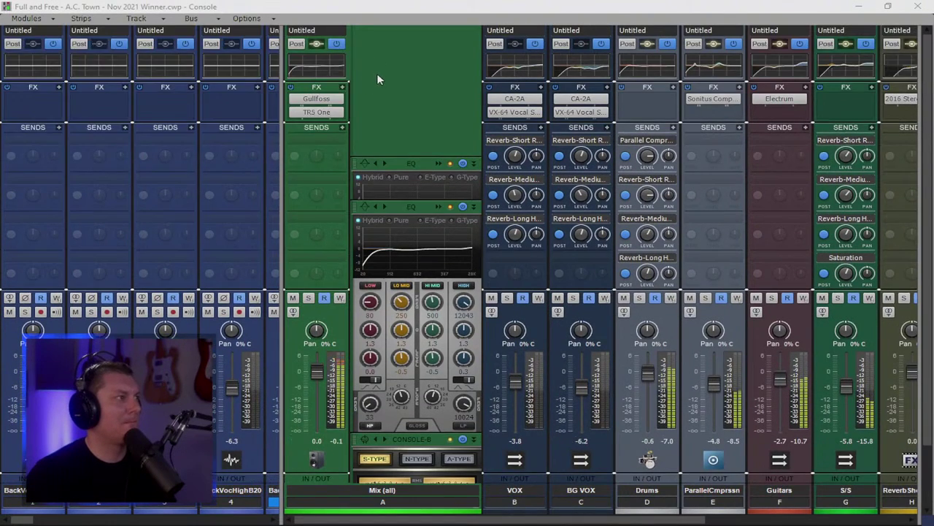
left_click(343, 61)
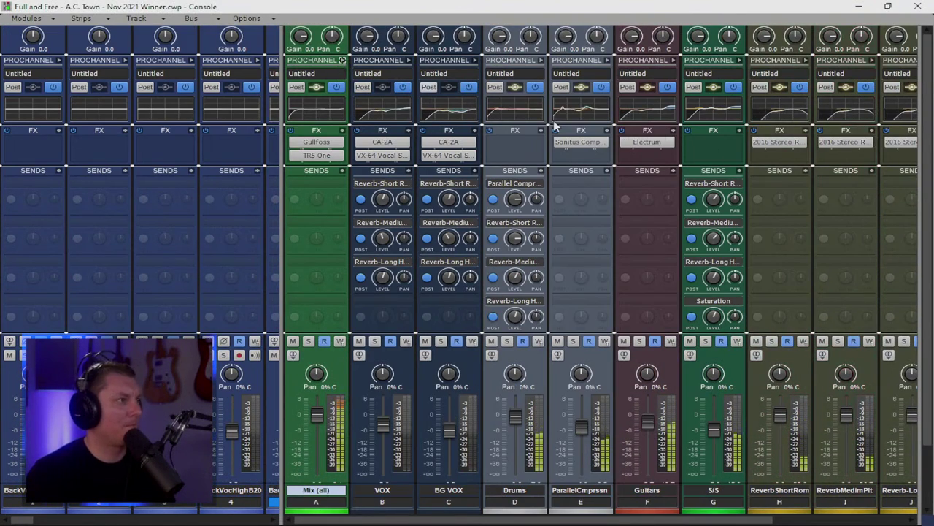
Step: Insert the CA-2A leveling amplifier on the S/S bus and move its window clear of the console's upper edge
left_click(740, 132)
mouse_move(690, 141)
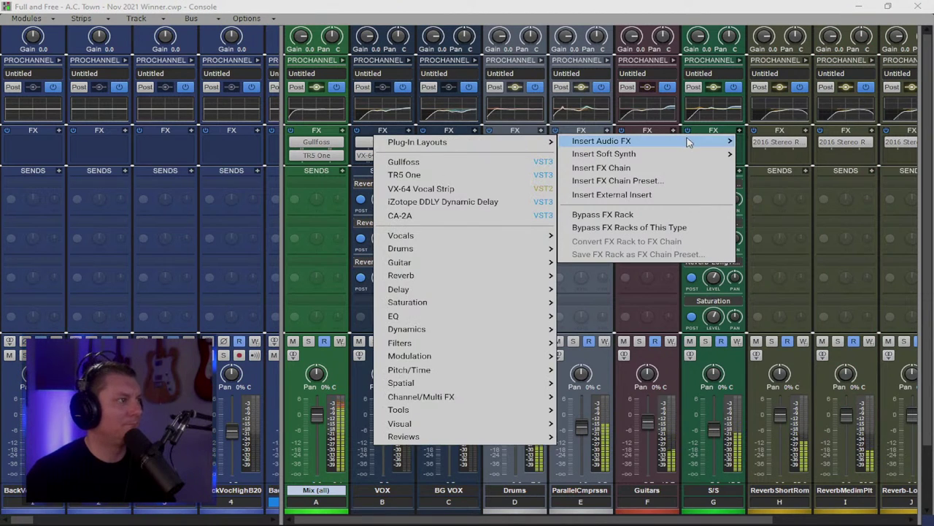
left_click(434, 216)
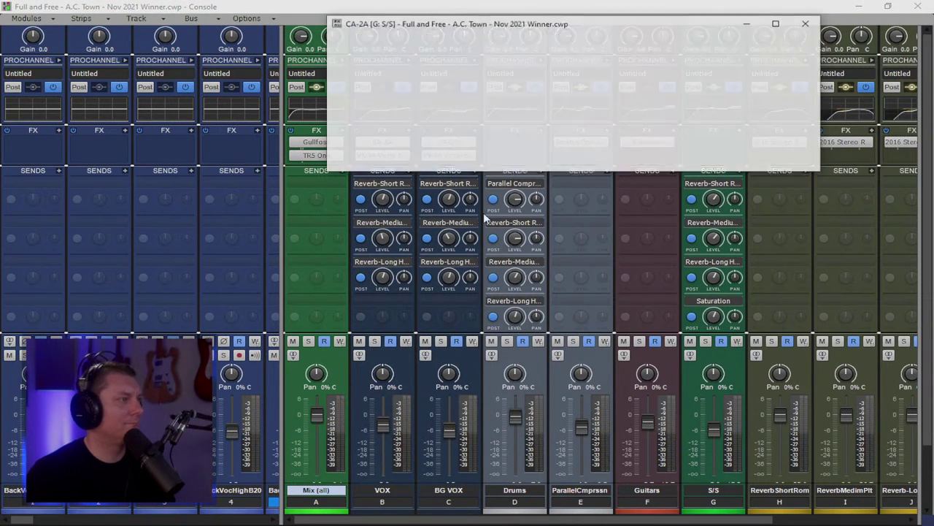
left_click_drag(615, 30, 584, 113)
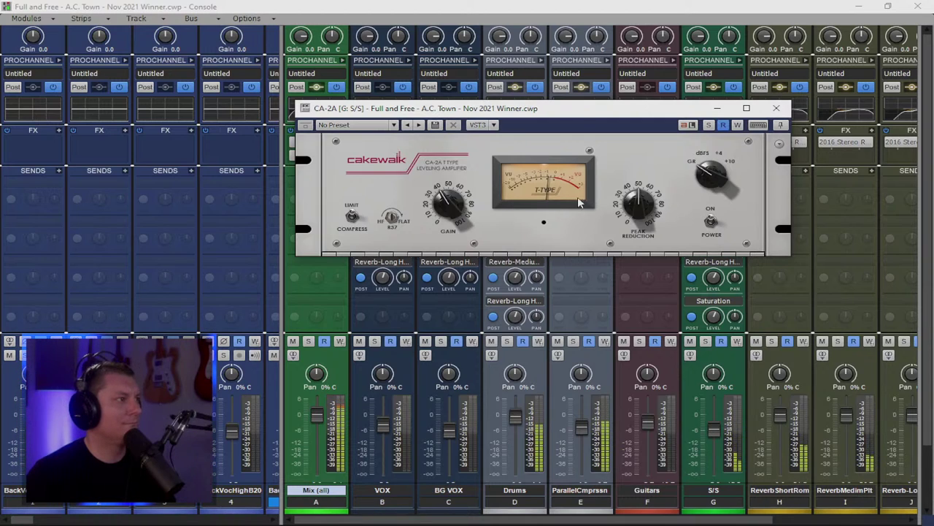
Step: Lower the CA-2A's gain on the S/S bus and close the plug-in window
mouse_move(446, 211)
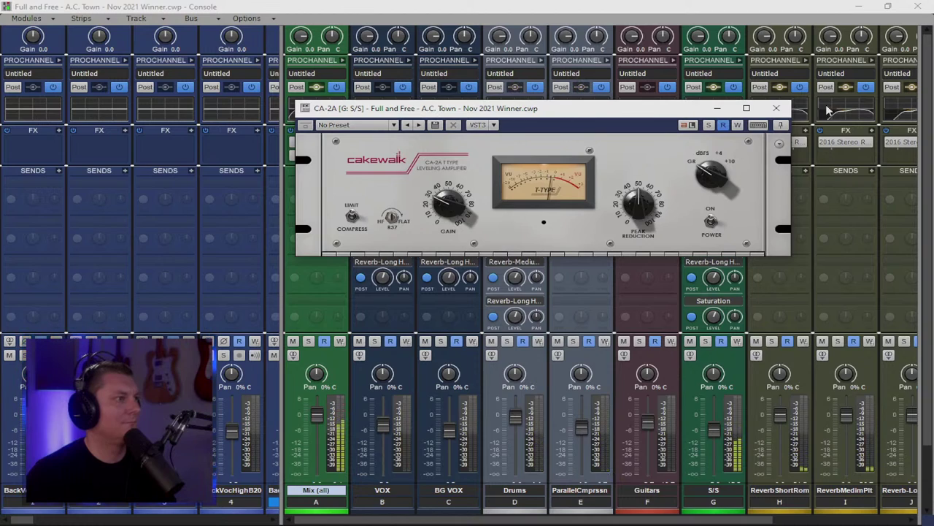
left_click(778, 109)
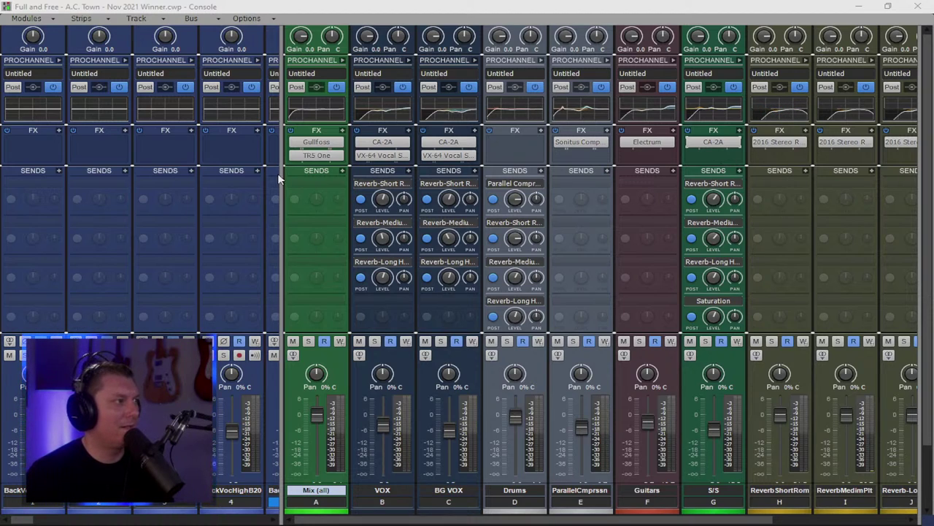
Step: Widen the console's bus pane to show every bus from Mix (all) to Delay, and minimize the console
left_click_drag(284, 180, 83, 179)
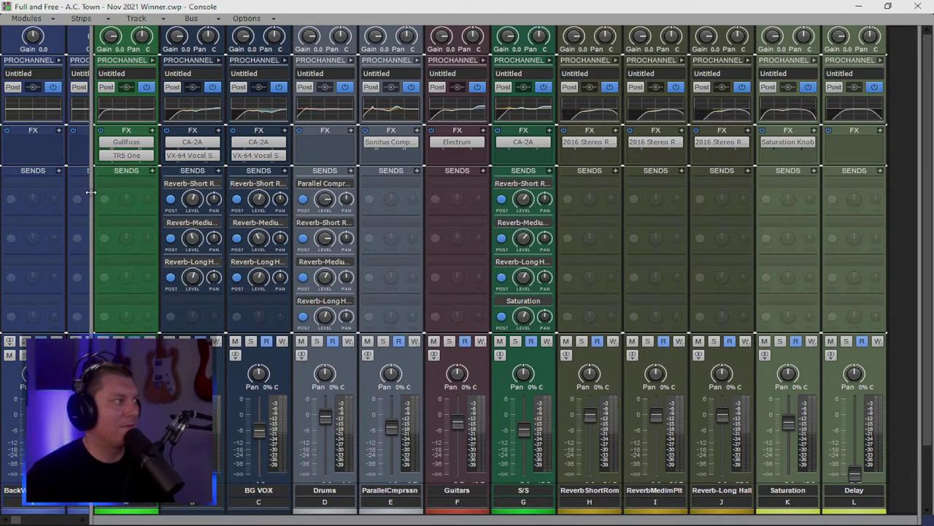
left_click_drag(91, 192, 117, 198)
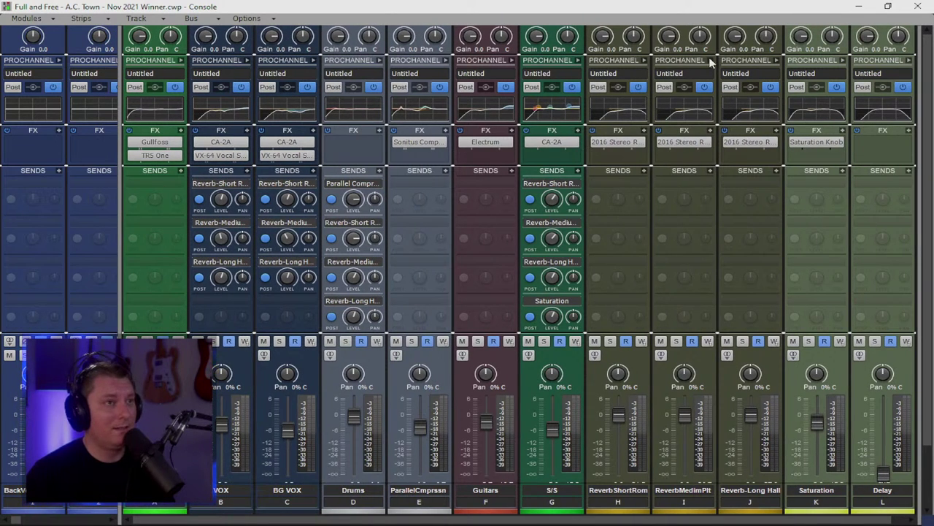
left_click(858, 6)
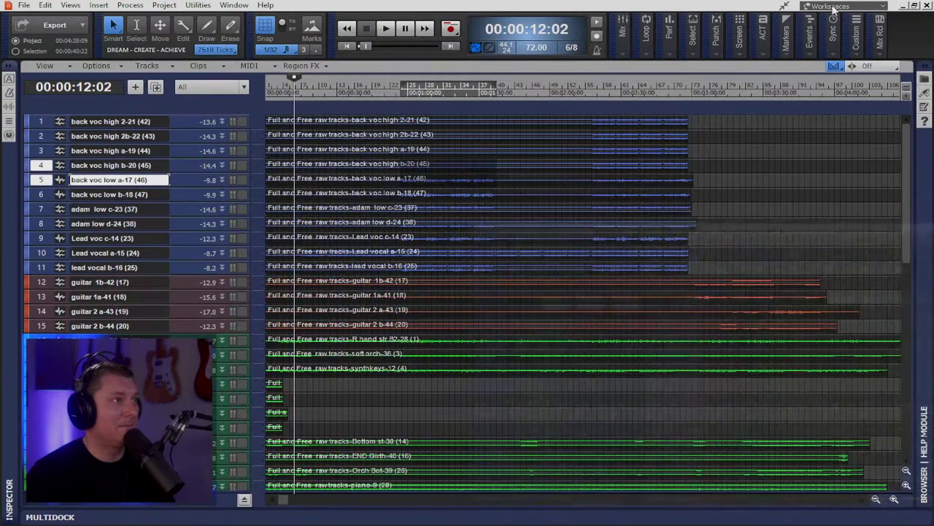
Step: Play the song from 00:00:12:02, stop it and restart it to audition the mix
left_click(618, 40)
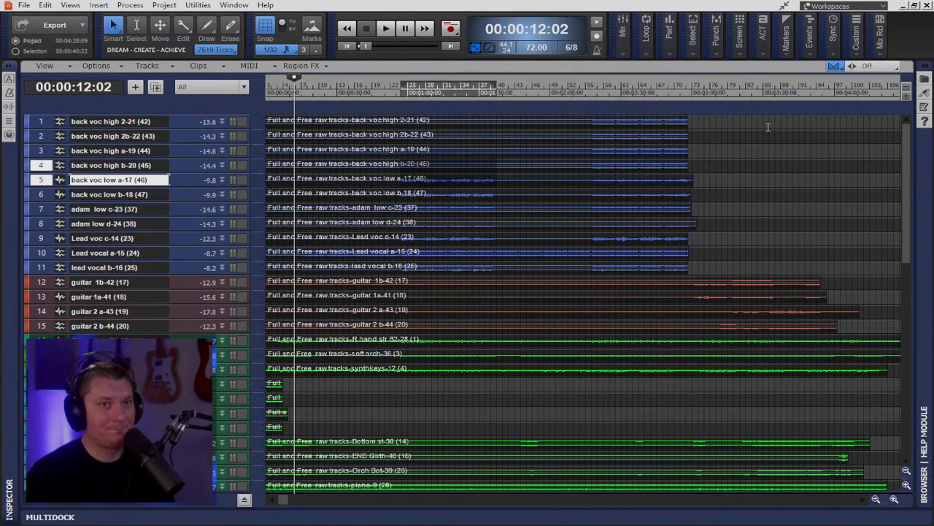
key("space")
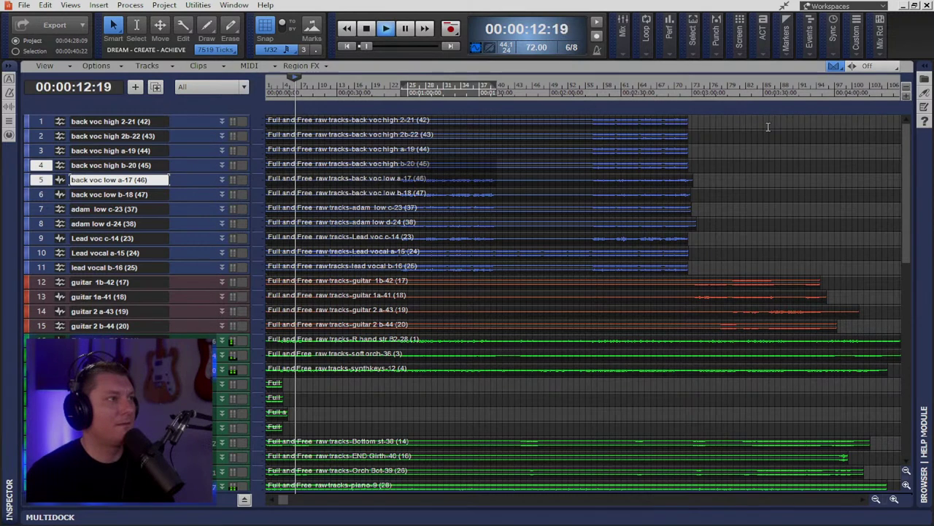
mouse_move(622, 36)
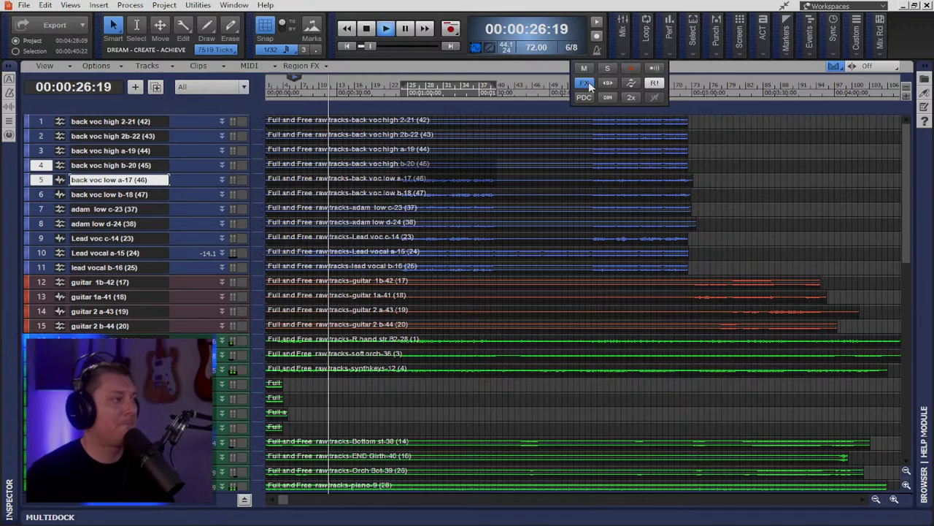
key("space")
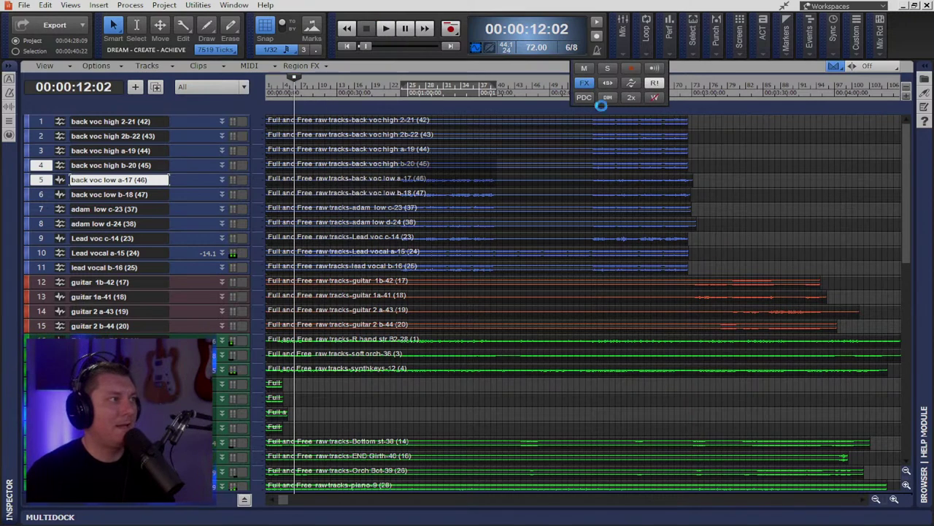
left_click(776, 142)
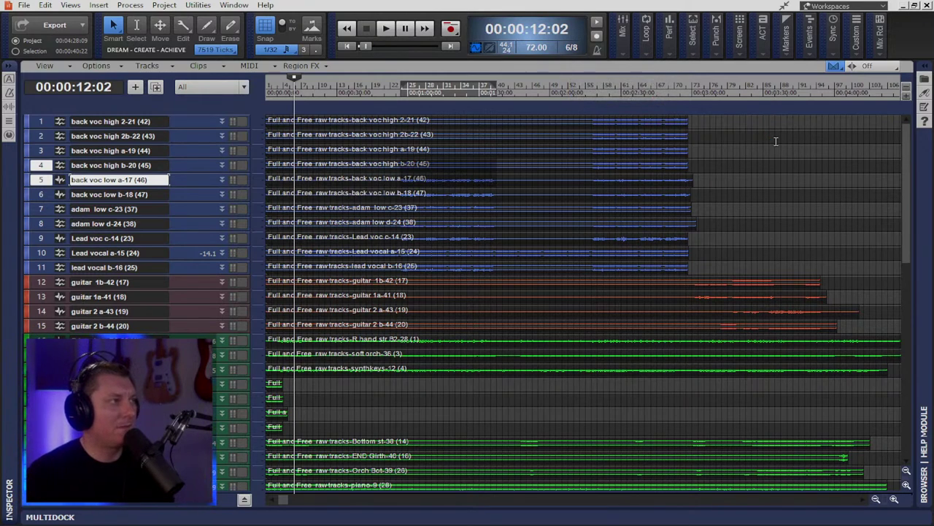
key("space")
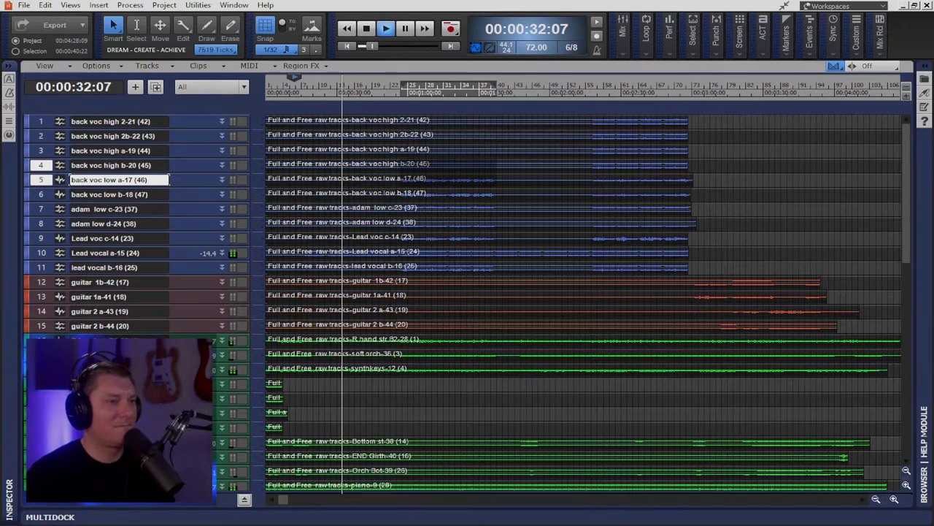
Step: Reopen the console, give the tracks its full width and expand the ProChannel of the bass D-1 (7) track
key("alt+2")
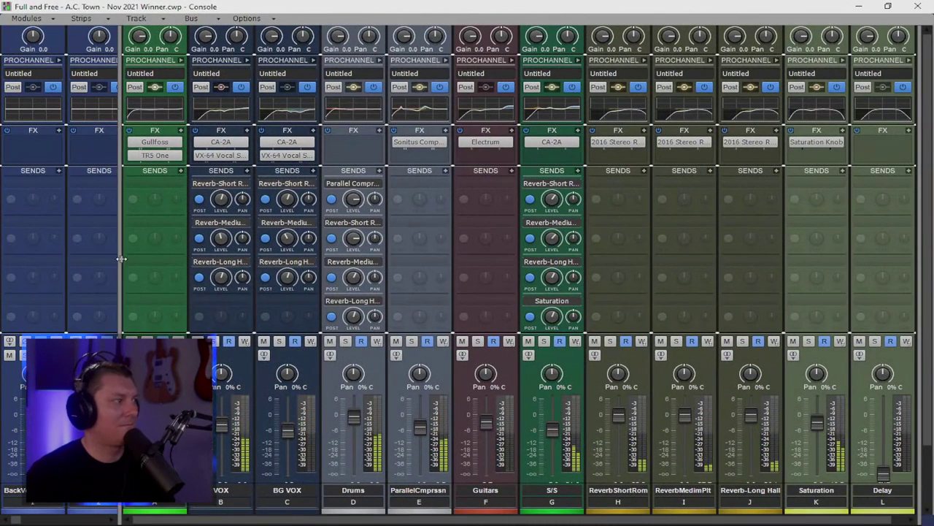
scroll(113, 257, "left", 10)
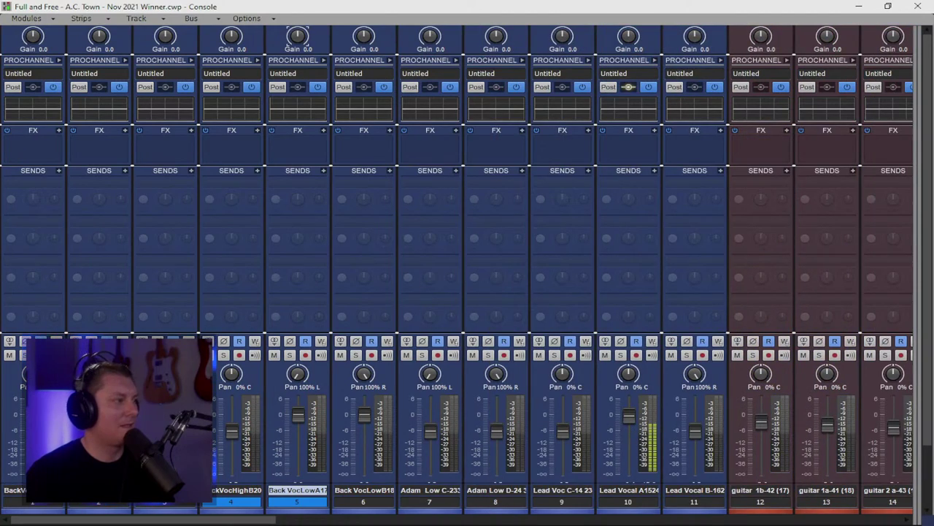
left_click_drag(223, 520, 796, 523)
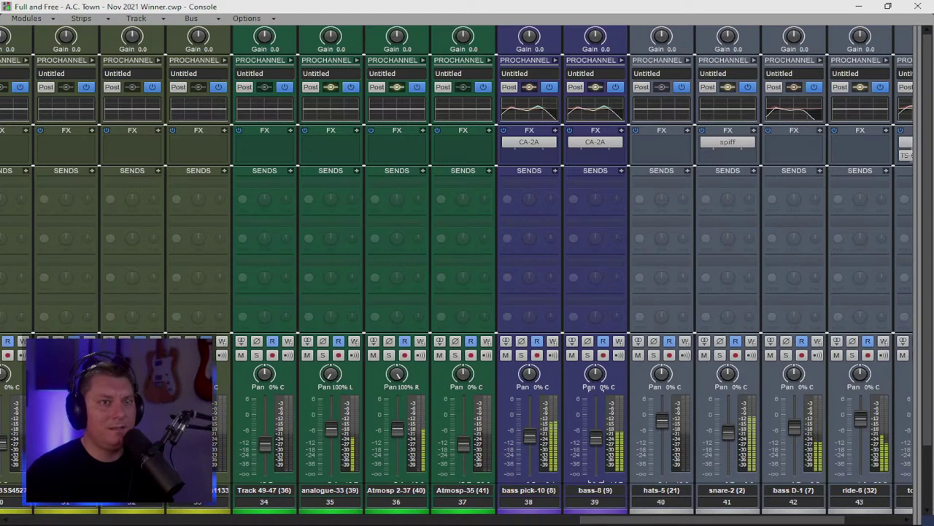
left_click_drag(792, 520, 850, 522)
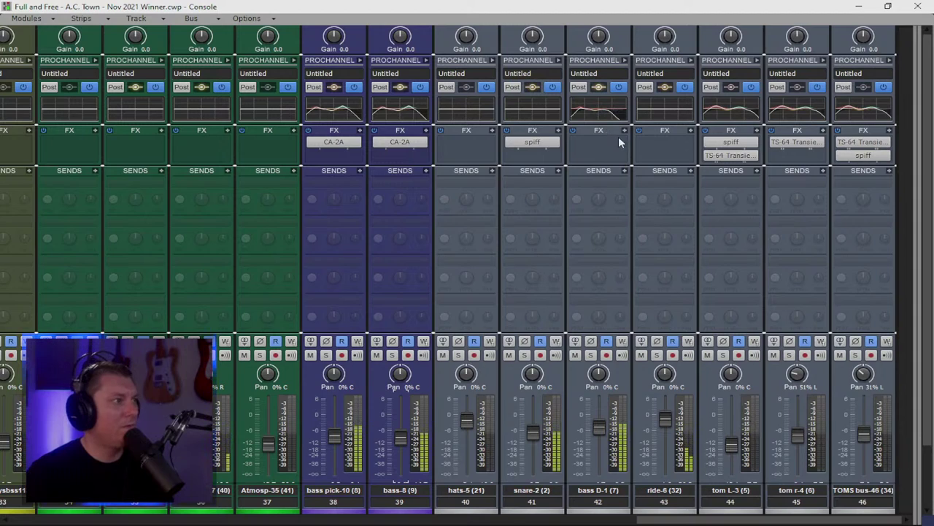
left_click(626, 60)
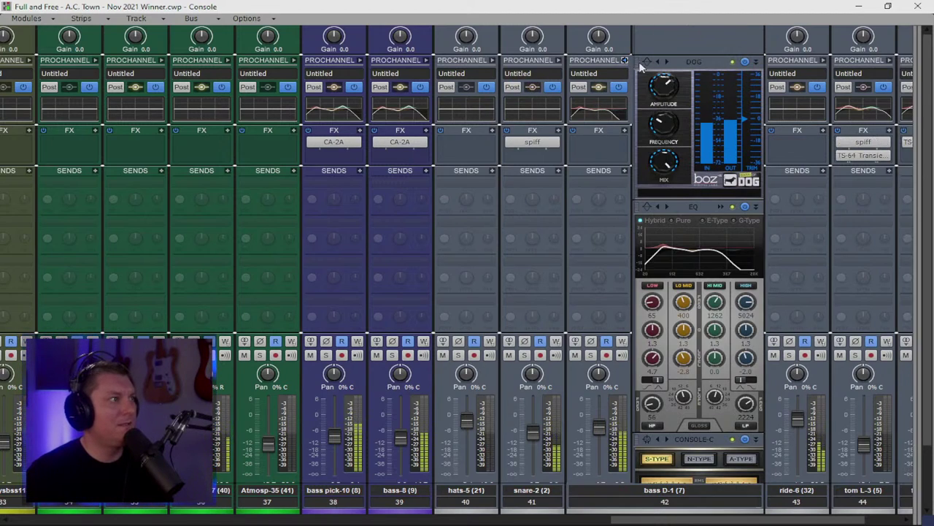
Step: Bypass the DOG module on the bass D-1 (7) track and raise its EQ low band level to 10.3
left_click(745, 62)
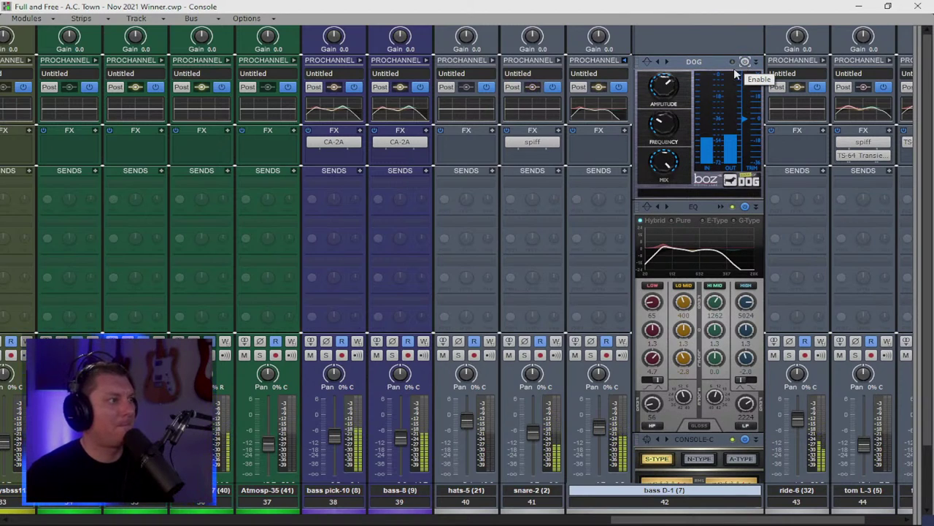
left_click_drag(653, 357, 652, 336)
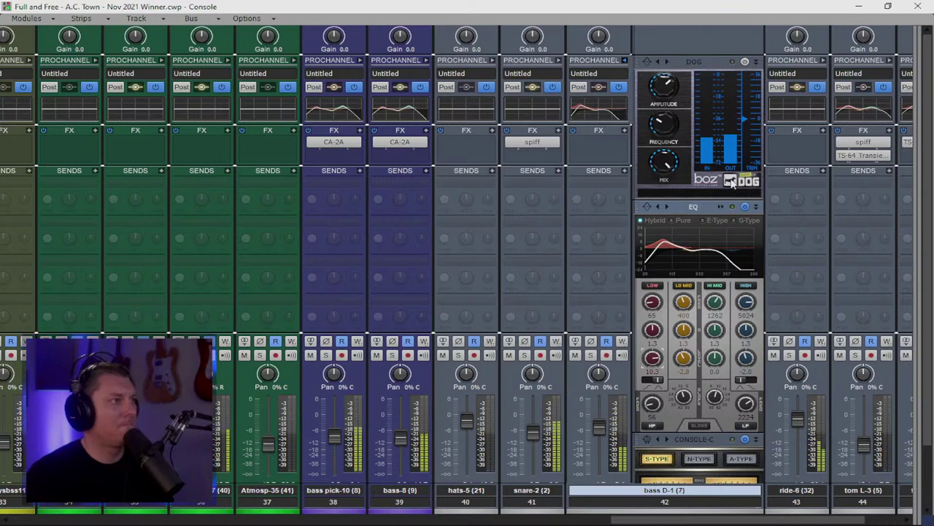
Step: Toggle the DOG module for comparison, remove it from the bass D-1 (7) track and collapse the ProChannel
left_click(744, 63)
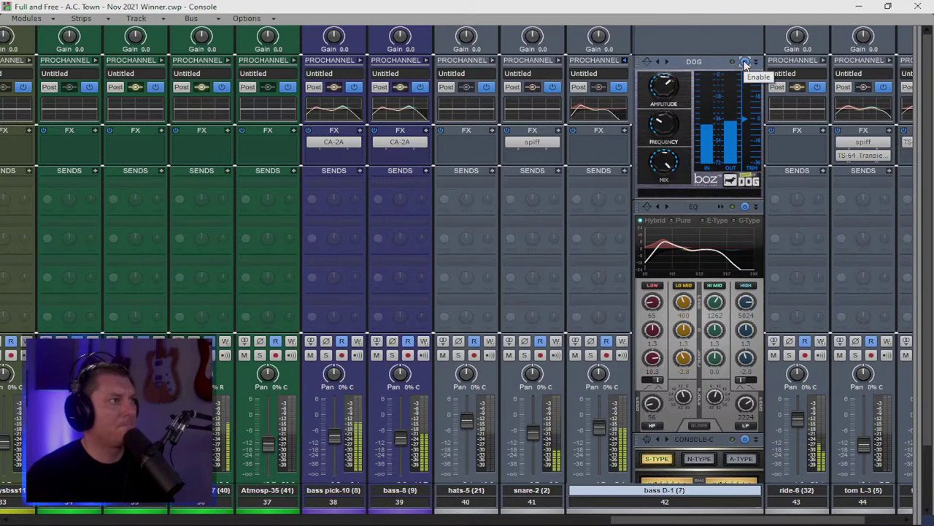
right_click(679, 66)
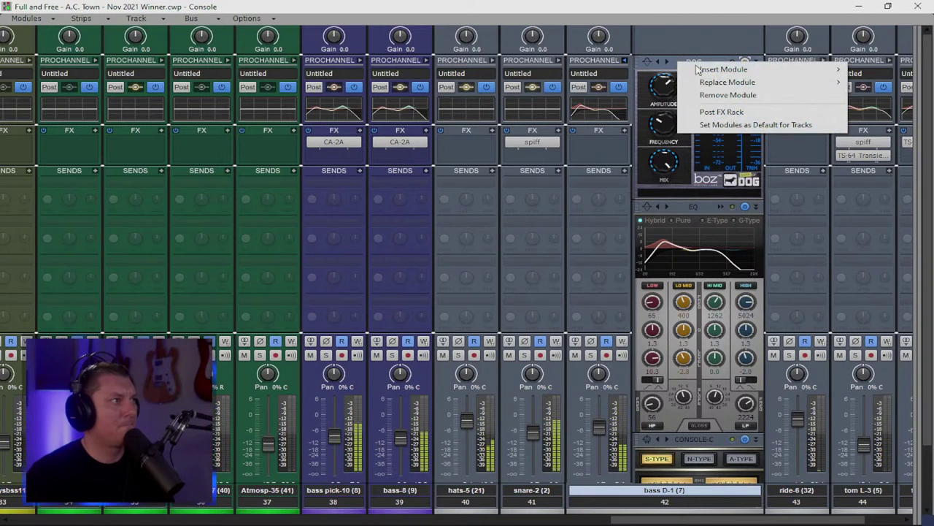
left_click(719, 97)
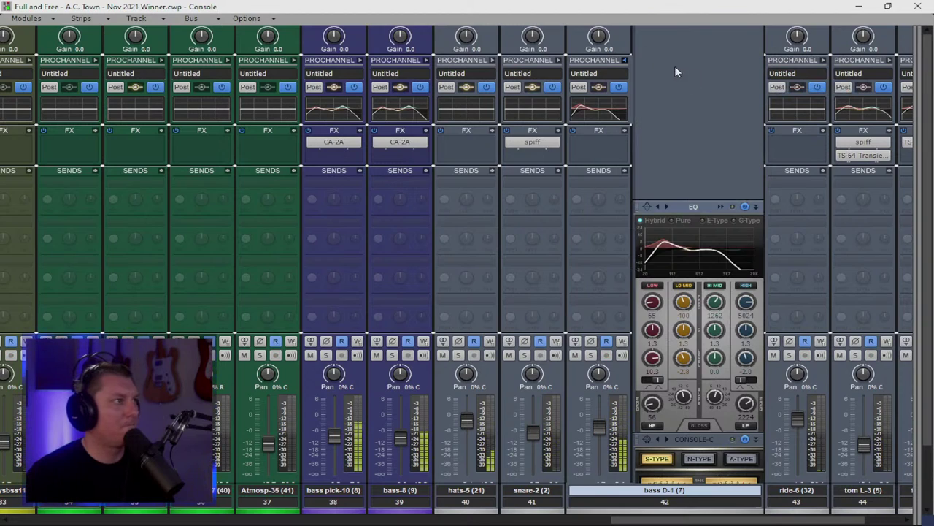
left_click(624, 61)
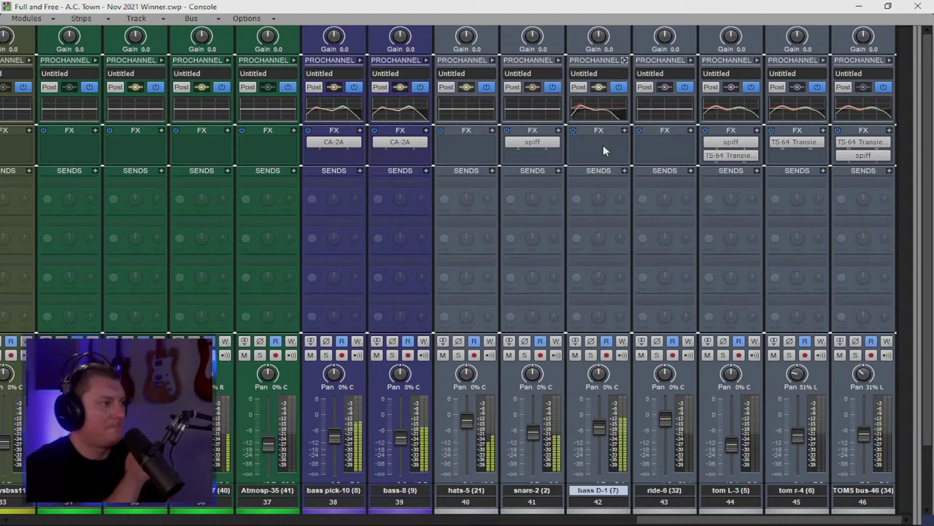
Step: Set the EQ hi mid level of the bass pick-10 (8) track to 3.8 and collapse its ProChannel
left_click(359, 60)
left_click_drag(448, 354, 449, 358)
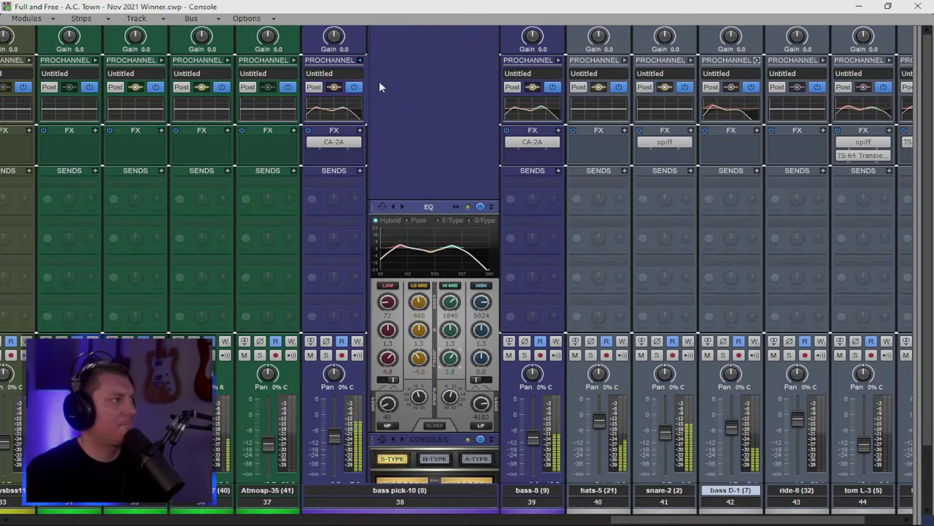
left_click(360, 60)
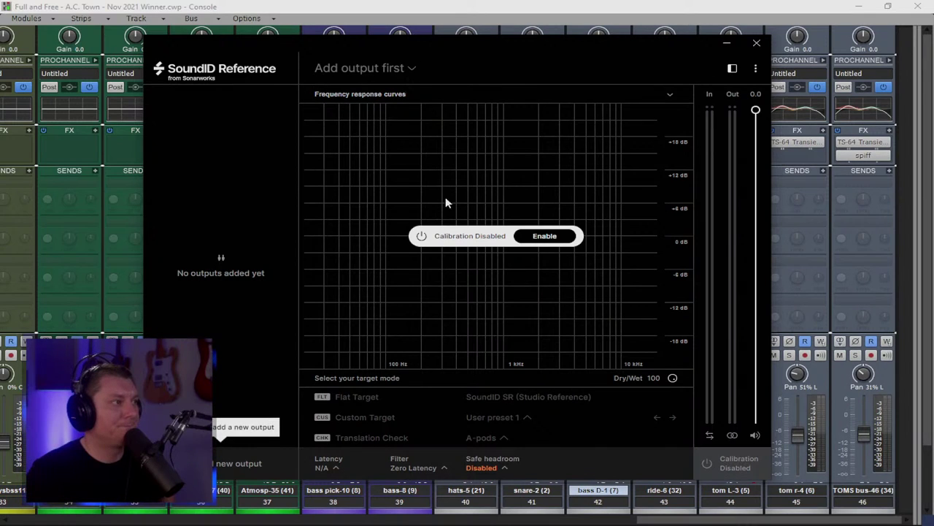
Step: In SoundID Reference, enable calibration and add the Speakers (RODECaster Pro Stereo) output with the Virtual Windows audio driver
left_click(544, 235)
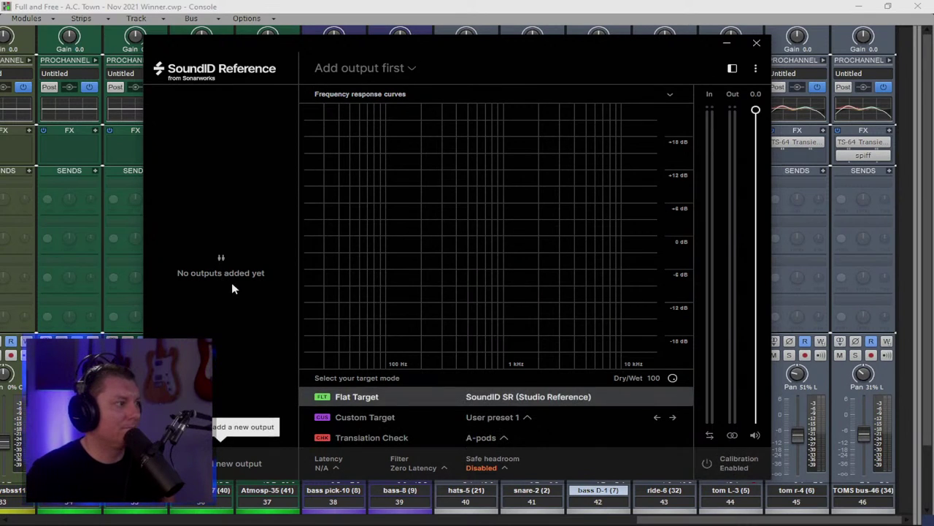
left_click(230, 460)
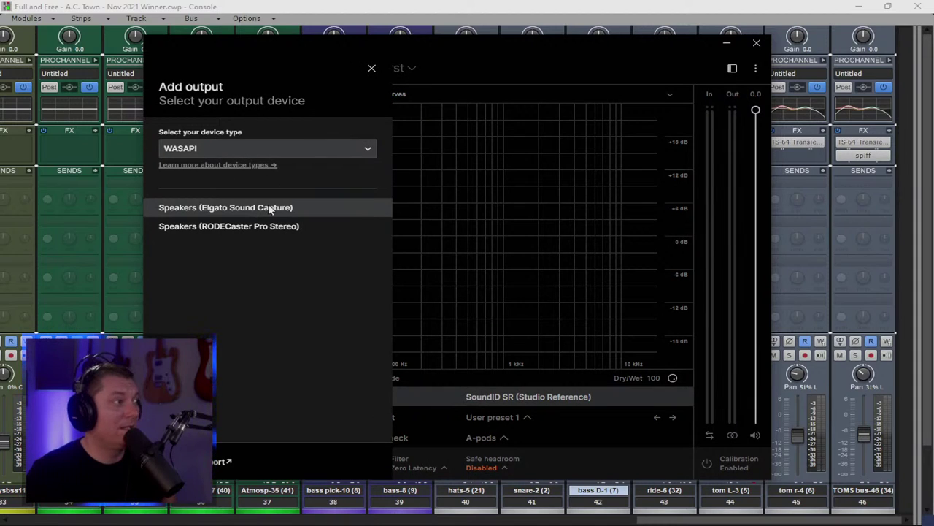
left_click(273, 227)
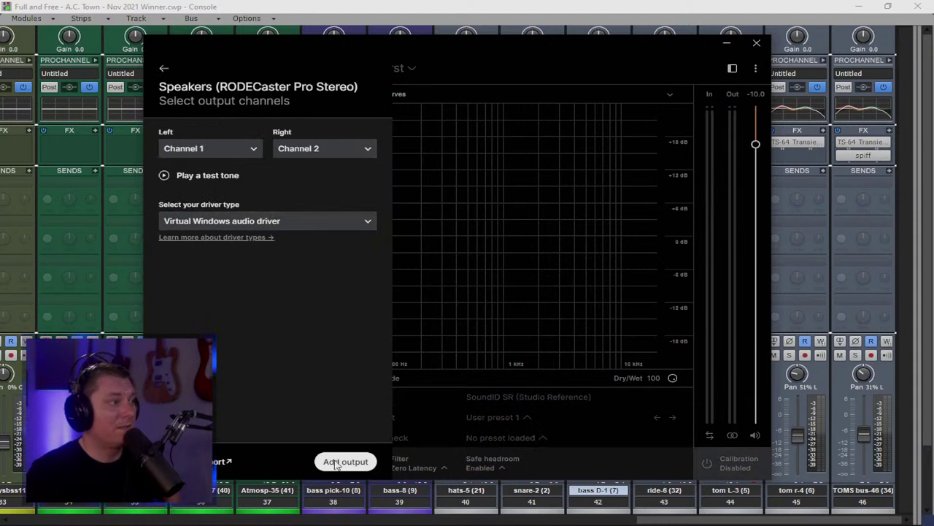
left_click(304, 218)
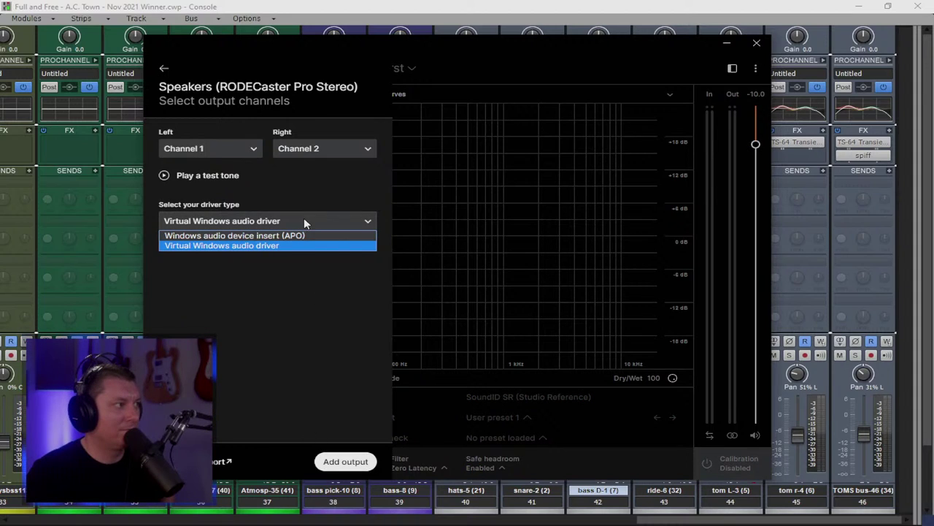
left_click(305, 278)
left_click(346, 461)
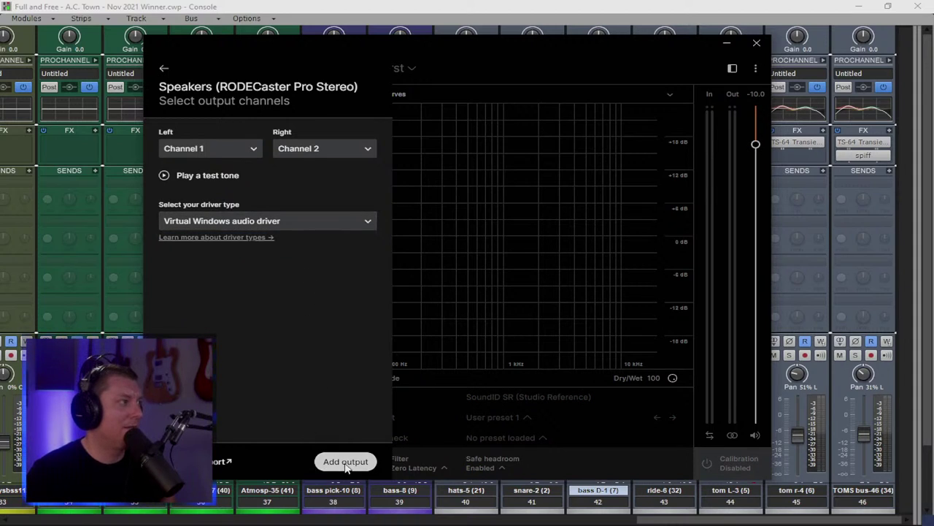
Step: Load the Audio-Technica ATH-AD500X Wired Average calibration profile for the new output and dismiss the notification
left_click(437, 73)
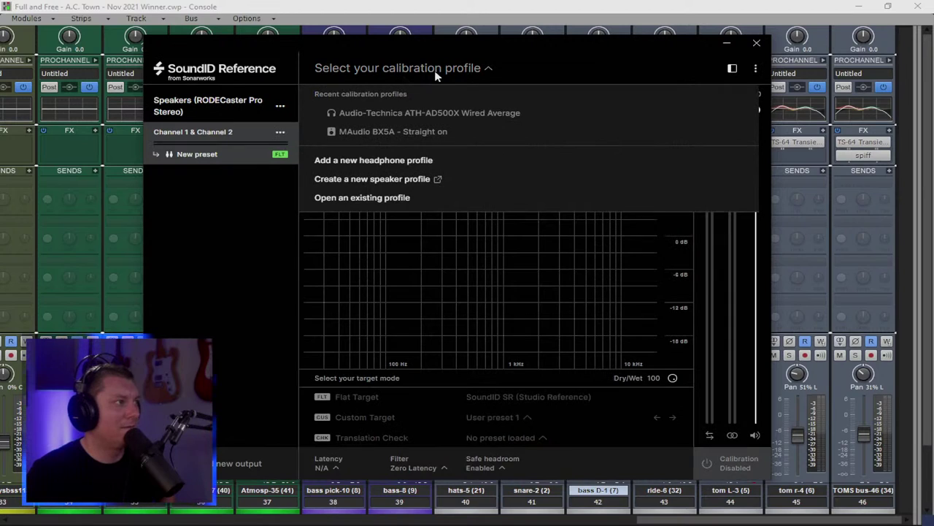
left_click(424, 112)
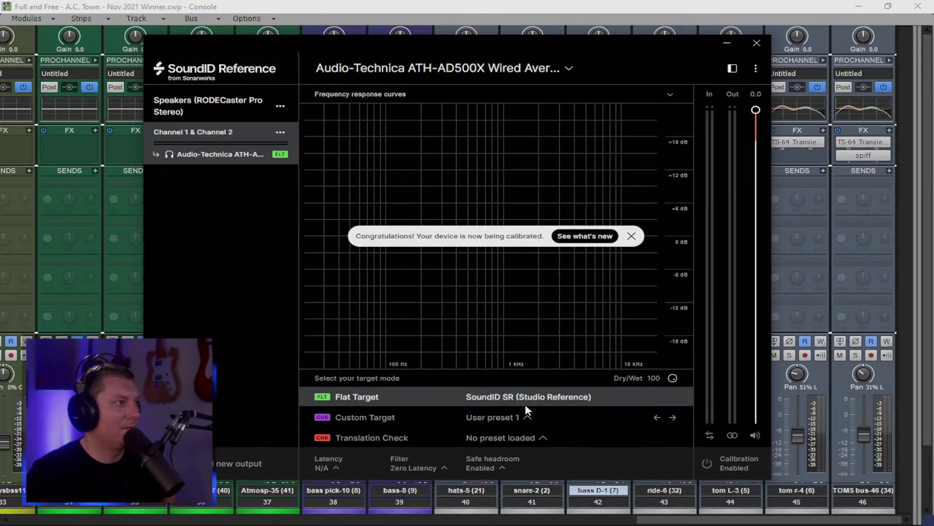
left_click(632, 236)
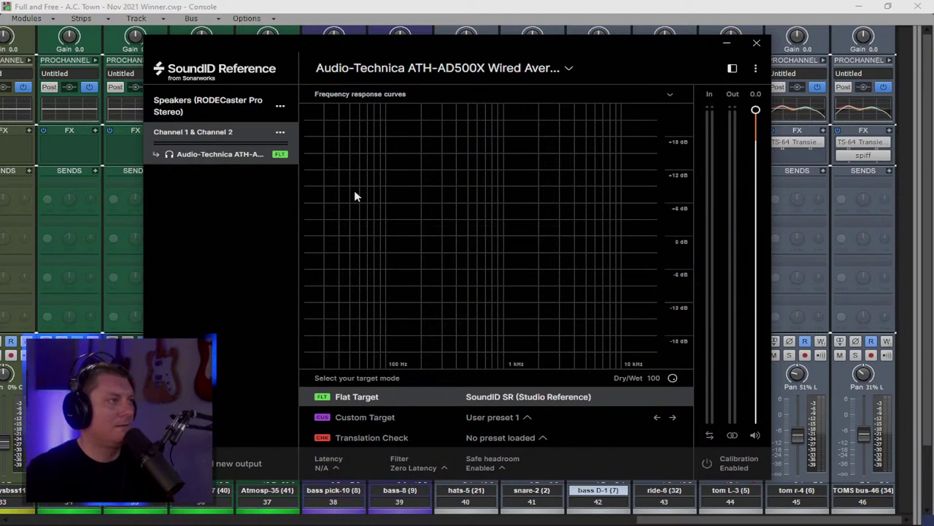
Step: Enlarge the SoundID Reference window to examine the headphone's frequency response curves, minimize it and return to the console
left_click_drag(484, 42, 461, 52)
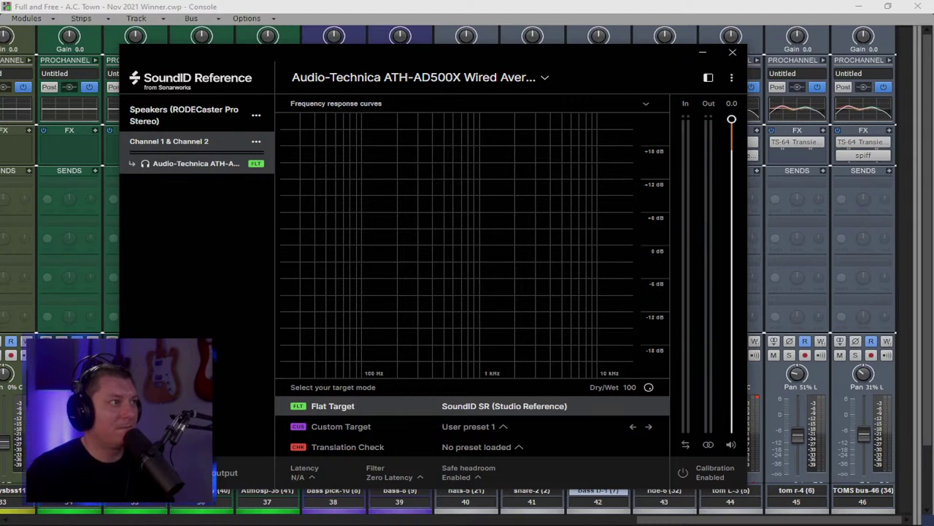
left_click_drag(748, 234, 884, 235)
left_click_drag(748, 64, 628, 20)
left_click_drag(765, 443, 909, 443)
left_click_drag(830, 446, 832, 523)
left_click_drag(918, 367, 933, 367)
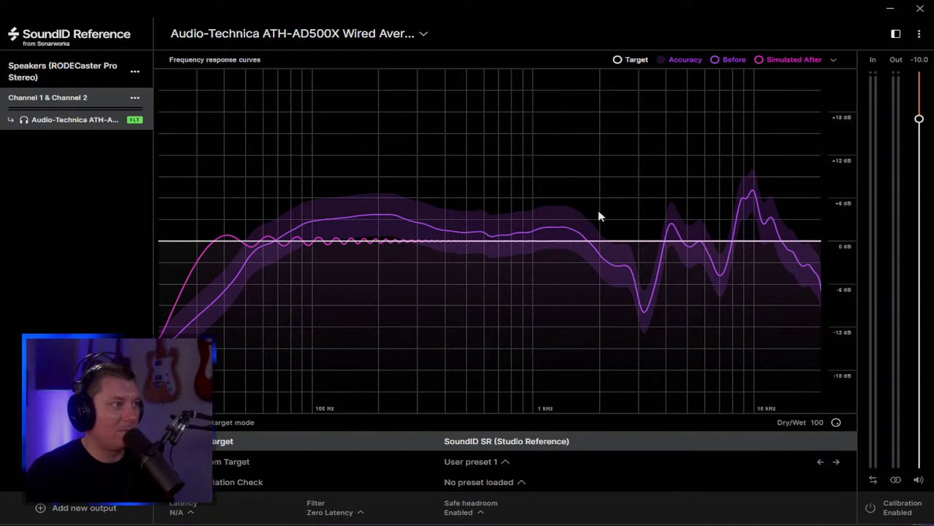
left_click(891, 9)
left_click(504, 298)
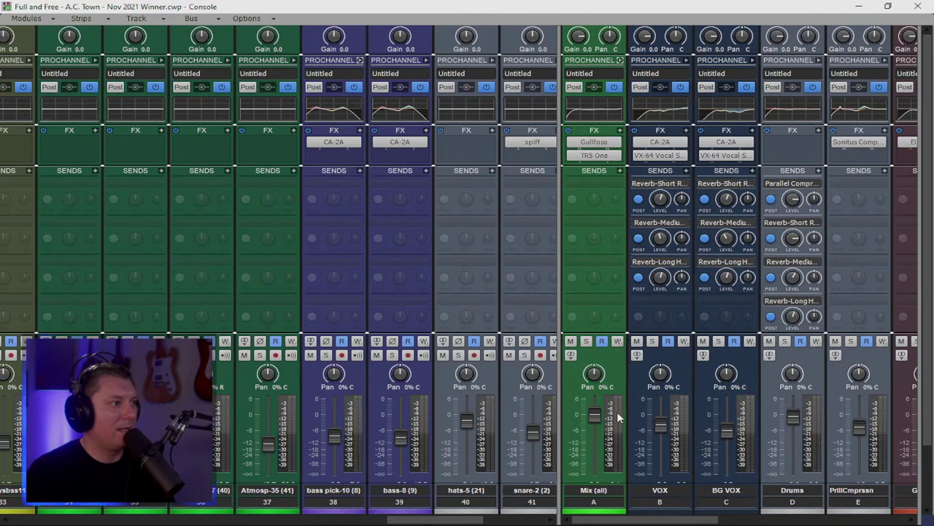
Step: Route the Mix (all) bus output to the stereo Speakers (SoundID Reference Virtual) device and widen the bus pane
scroll(621, 409, "down", 2)
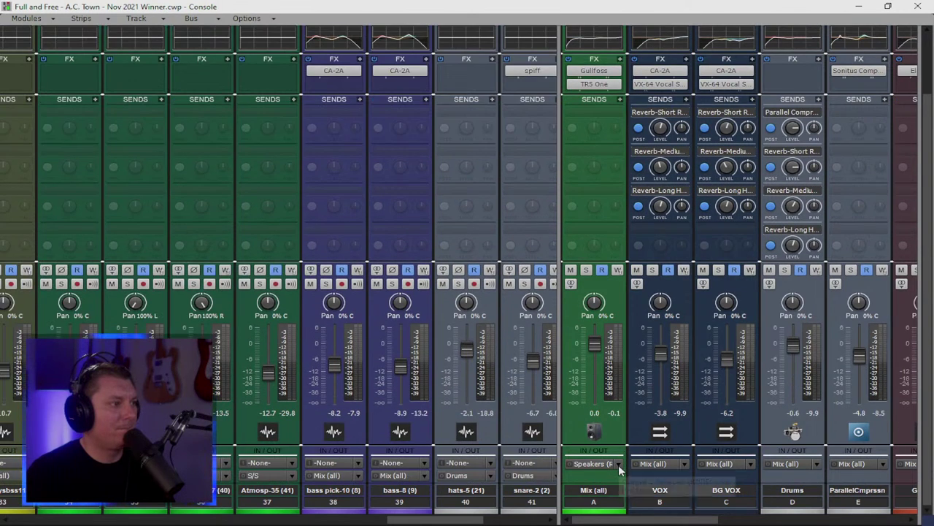
left_click(618, 464)
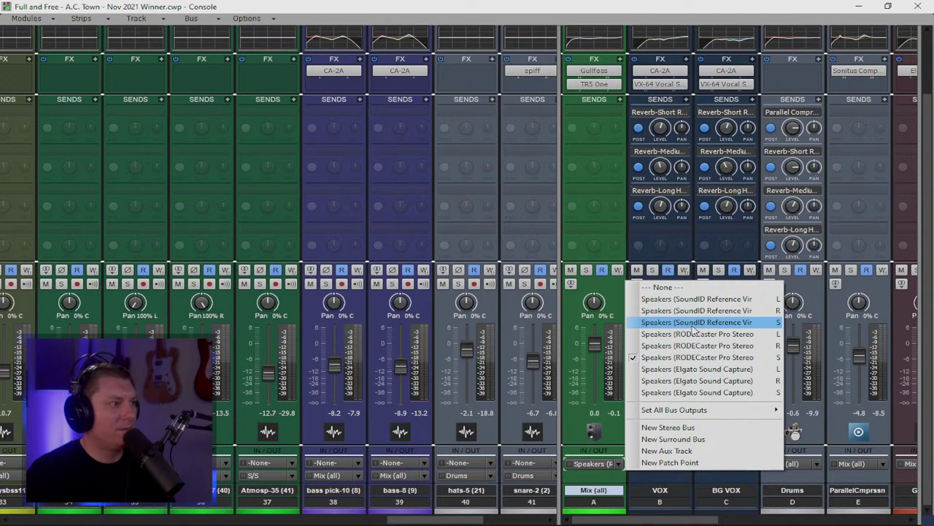
left_click(692, 325)
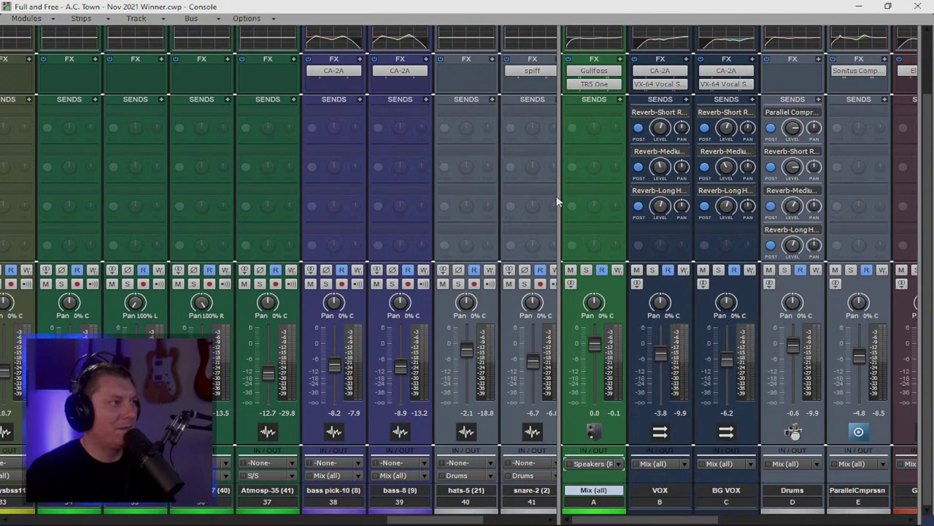
left_click_drag(559, 197, 500, 208)
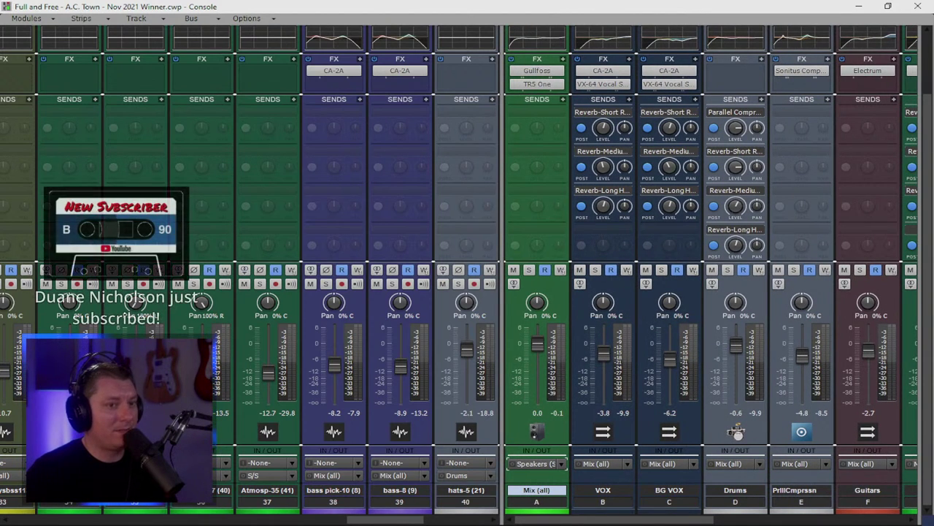
Step: Switch to SoundID Reference, toggle calibration off and on again, minimize it, and start playback in the Cakewalk project
key("alt+Tab")
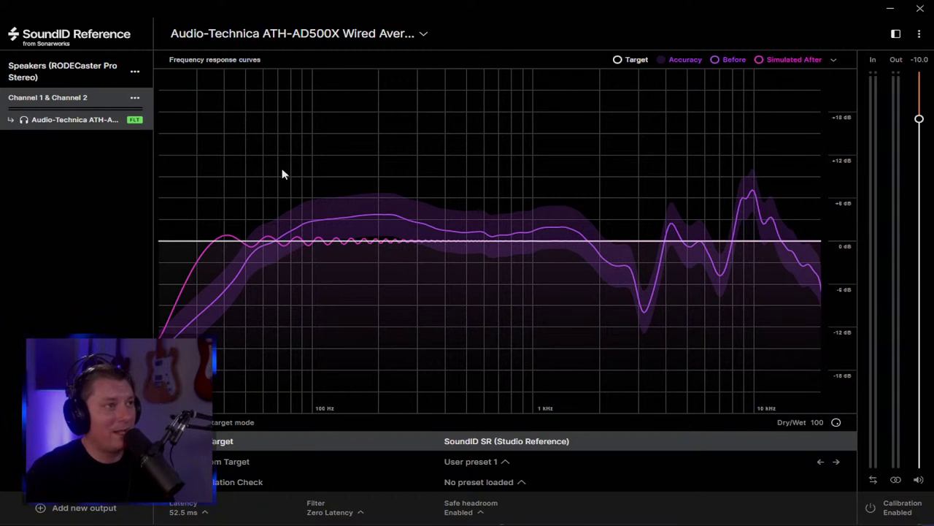
key("space")
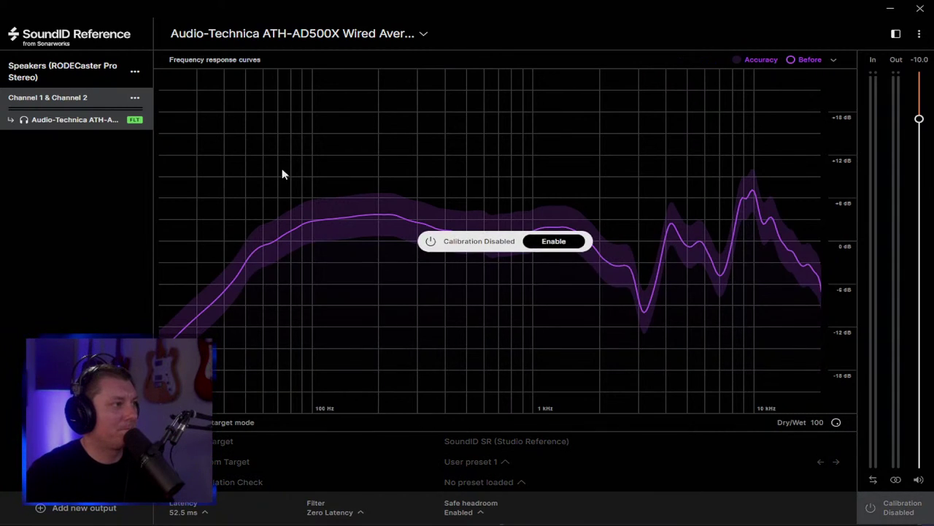
left_click(555, 242)
left_click(891, 8)
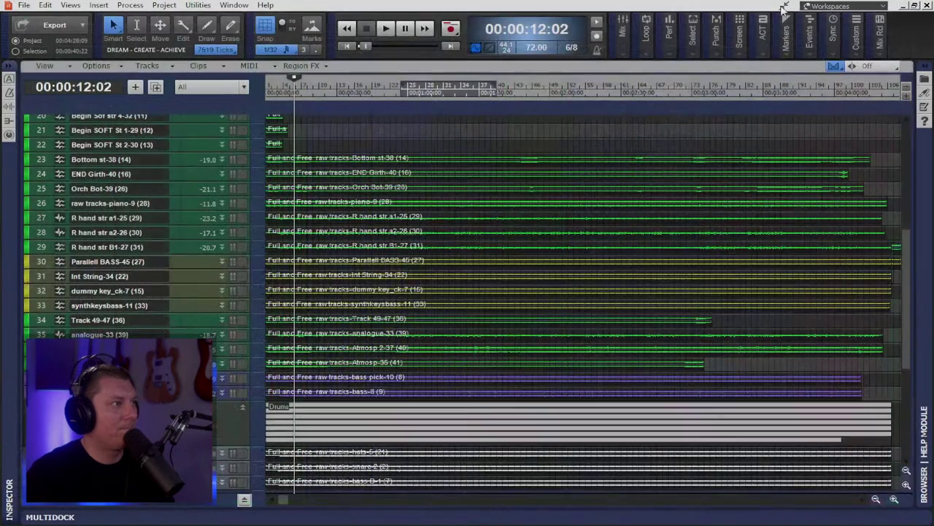
left_click(918, 6)
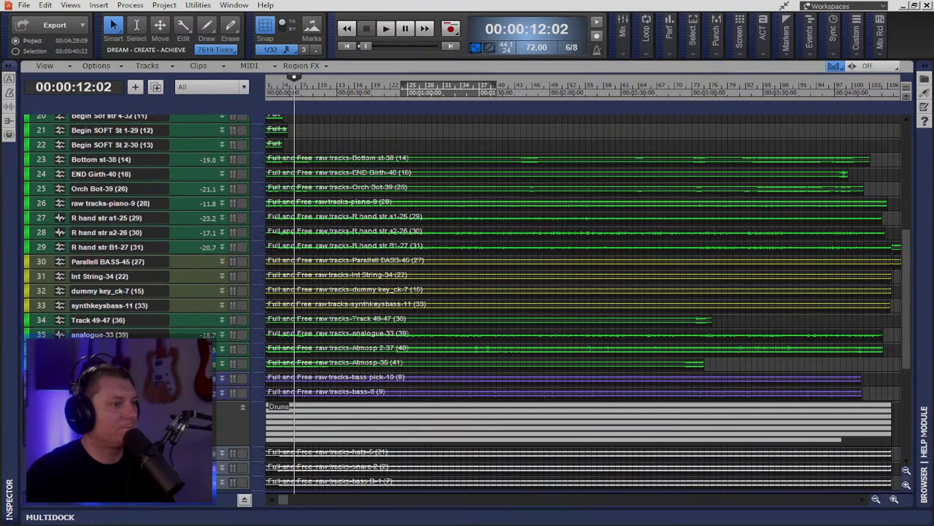
key("space")
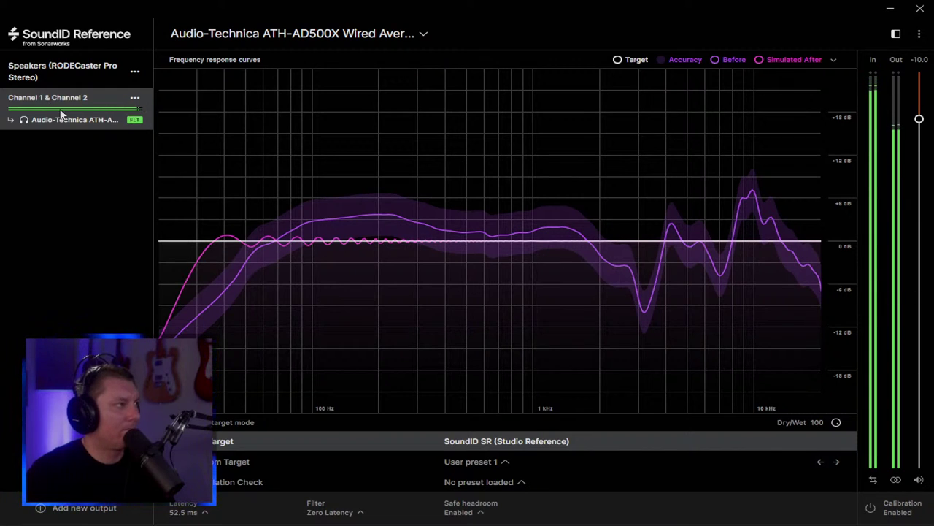
left_click(919, 35)
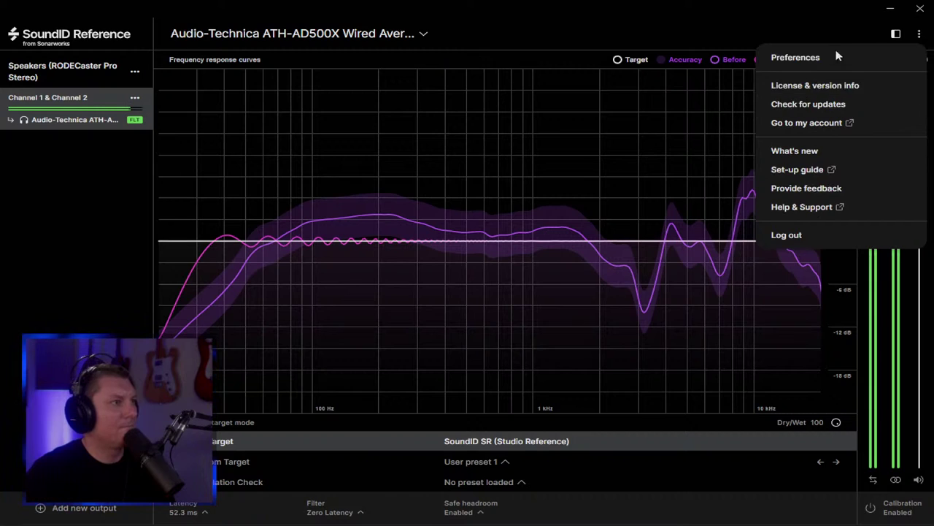
left_click(828, 22)
right_click(921, 119)
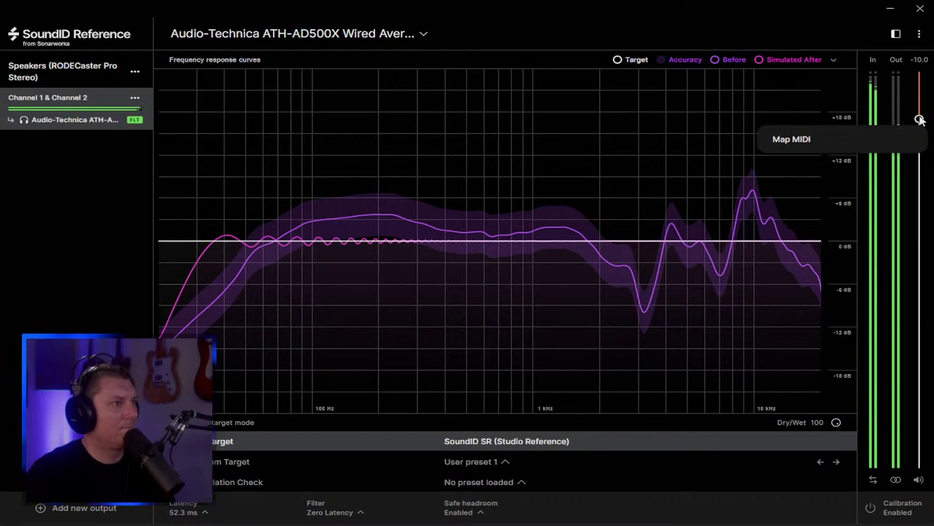
left_click(921, 65)
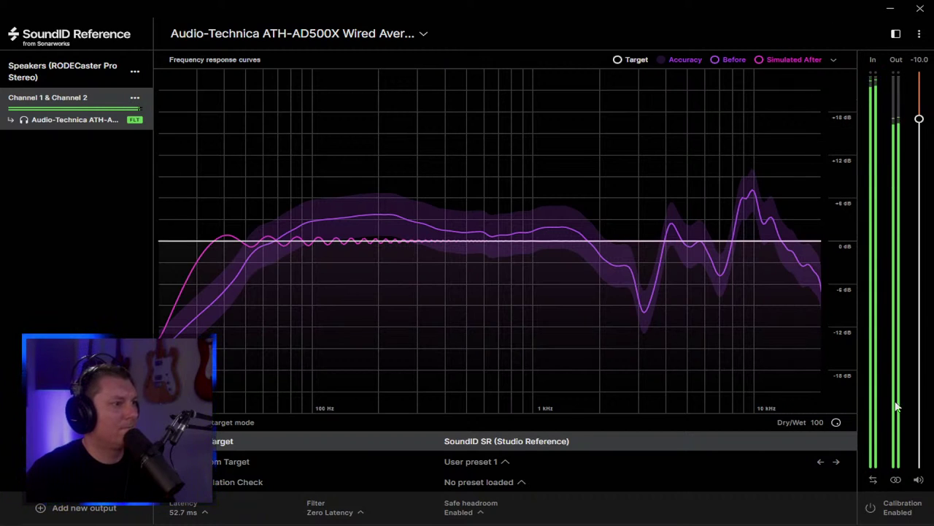
left_click(918, 479)
left_click(918, 480)
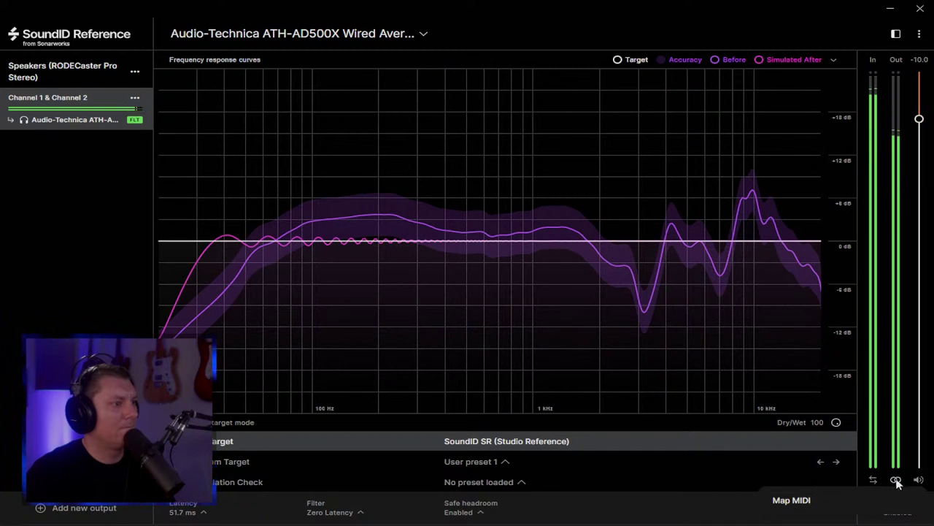
left_click(795, 54)
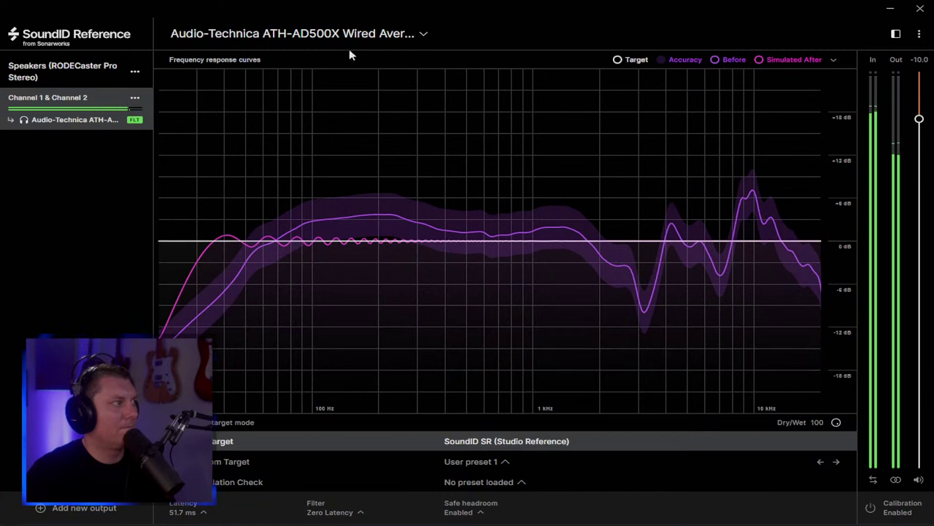
Step: Disable Safe headroom in SoundID Reference and raise the output volume to -1.2
mouse_move(494, 443)
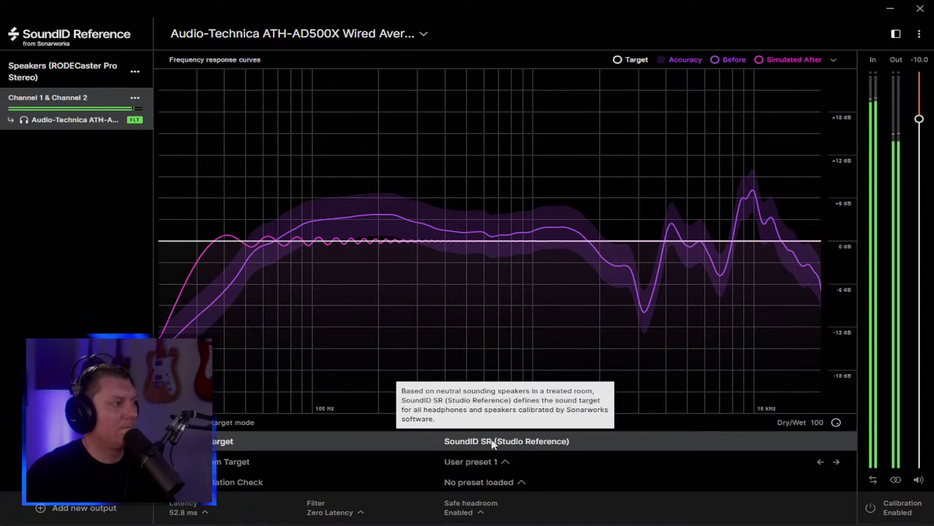
left_click(480, 511)
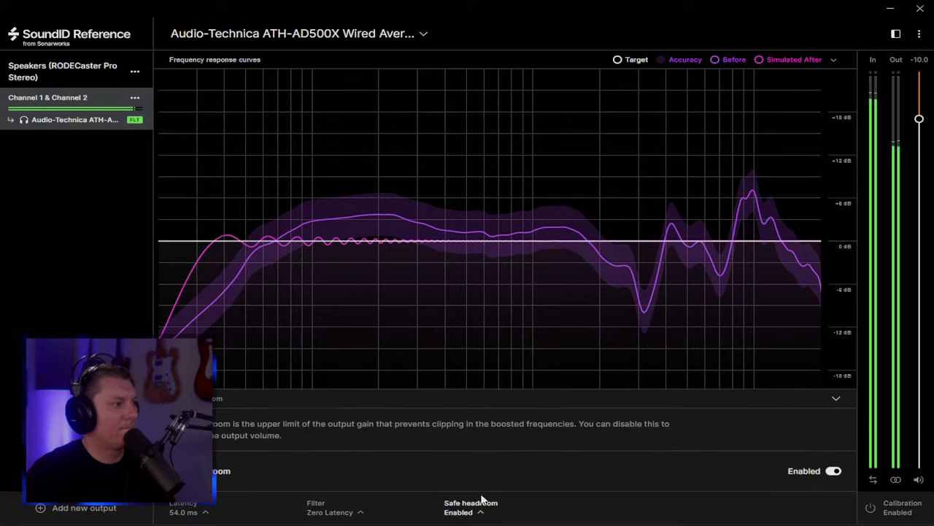
left_click(832, 472)
left_click(555, 518)
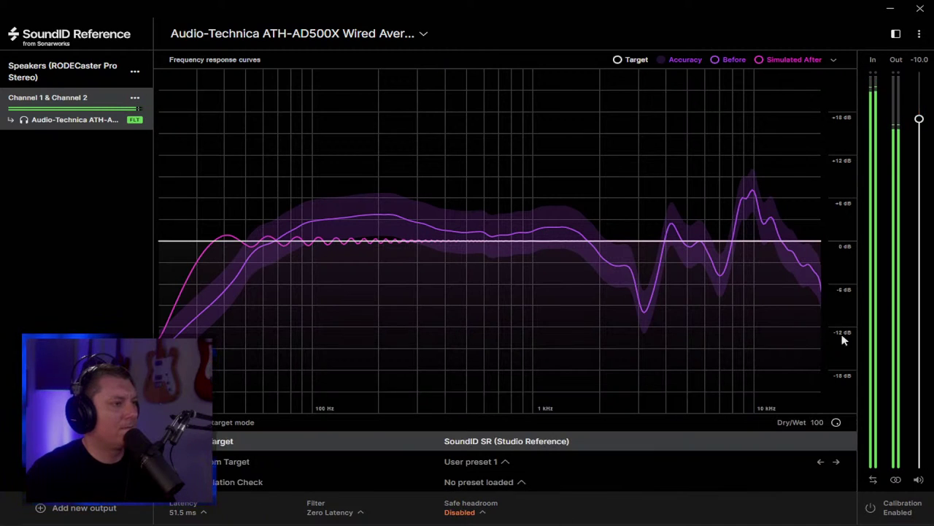
left_click_drag(920, 120, 905, 76)
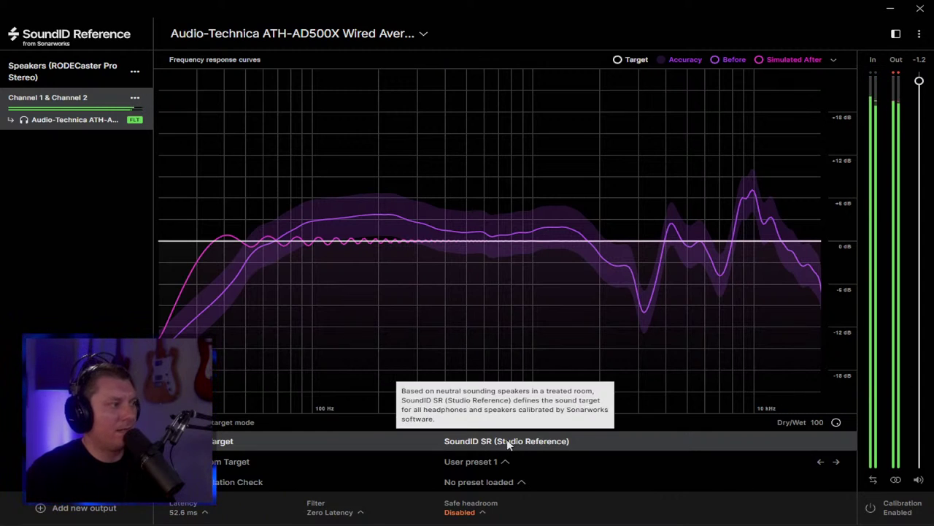
Step: Audition the mix through the Car 1, Car 2 and Car 3 Translation Check presets, comparing with calibration off and on
left_click(494, 482)
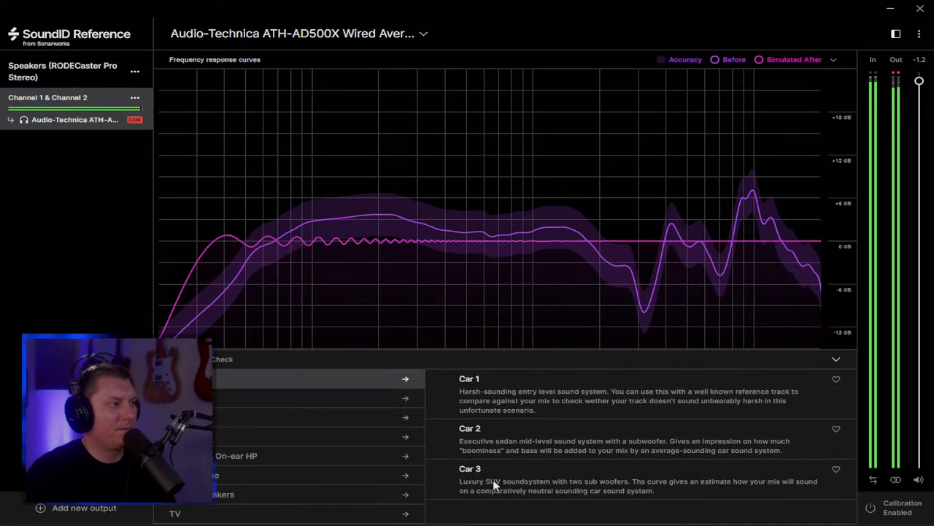
left_click(511, 395)
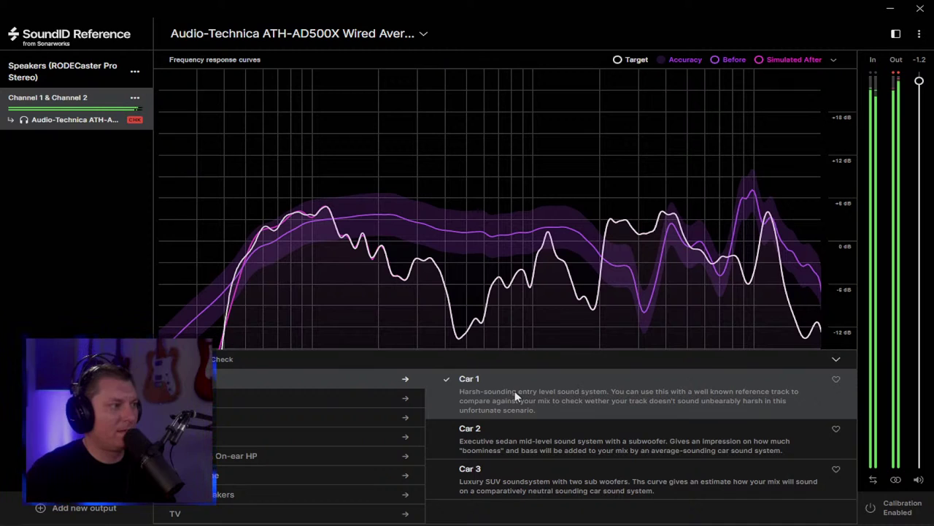
left_click(588, 440)
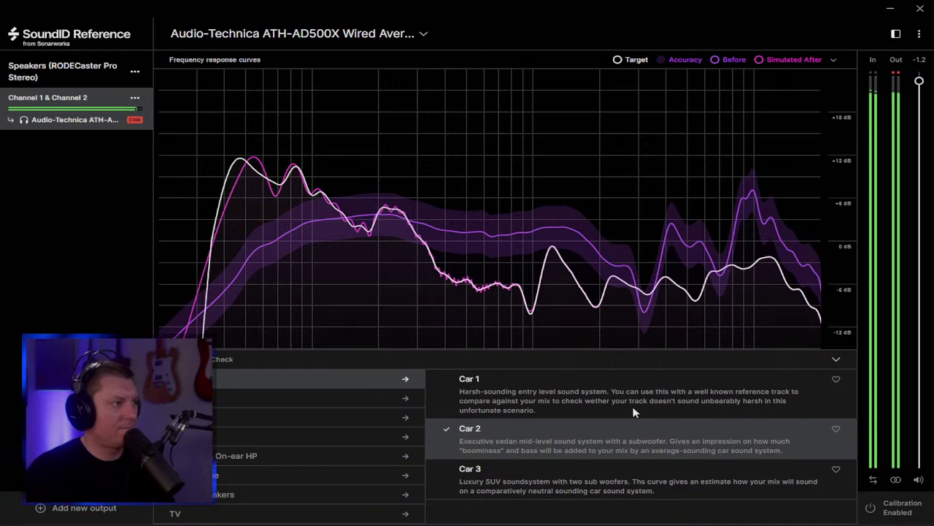
left_click(558, 478)
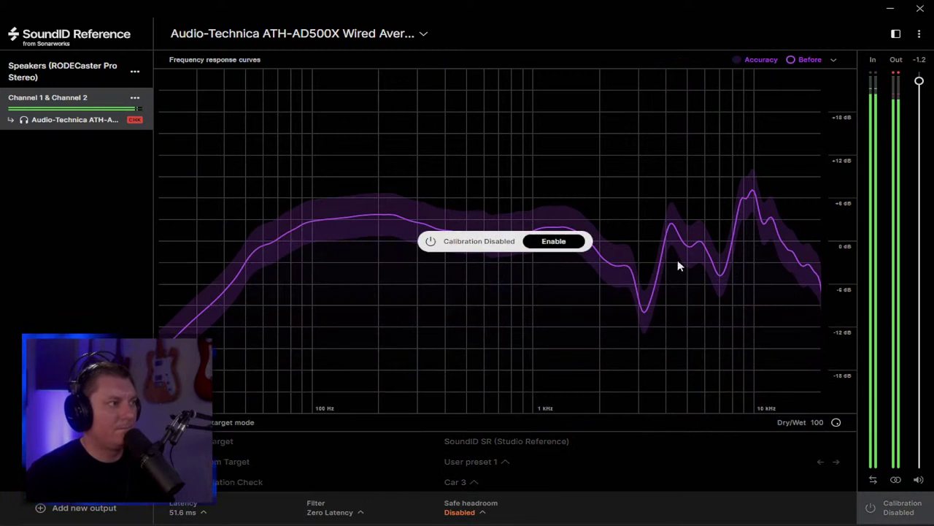
left_click(553, 242)
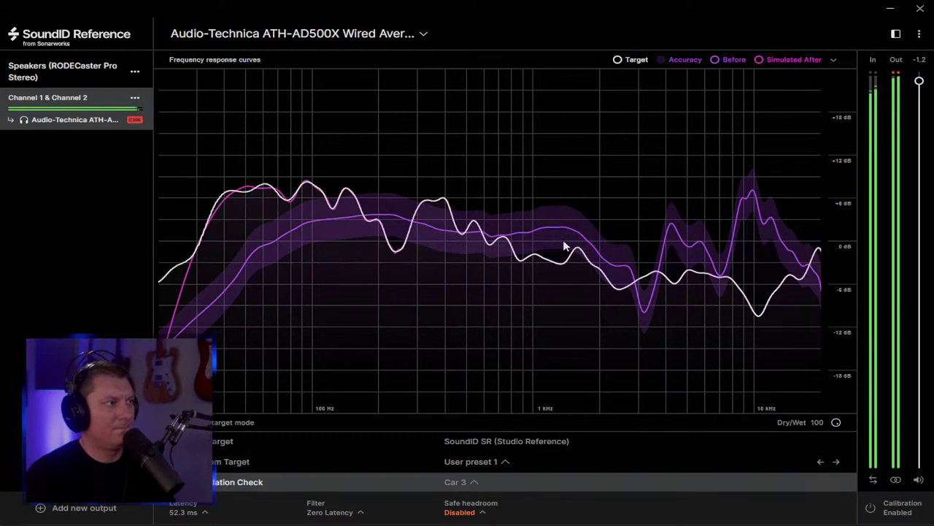
Step: Audition the mix through the A-pods and In-ear Average presets of the in-ear headphone category in Translation Check
left_click(472, 483)
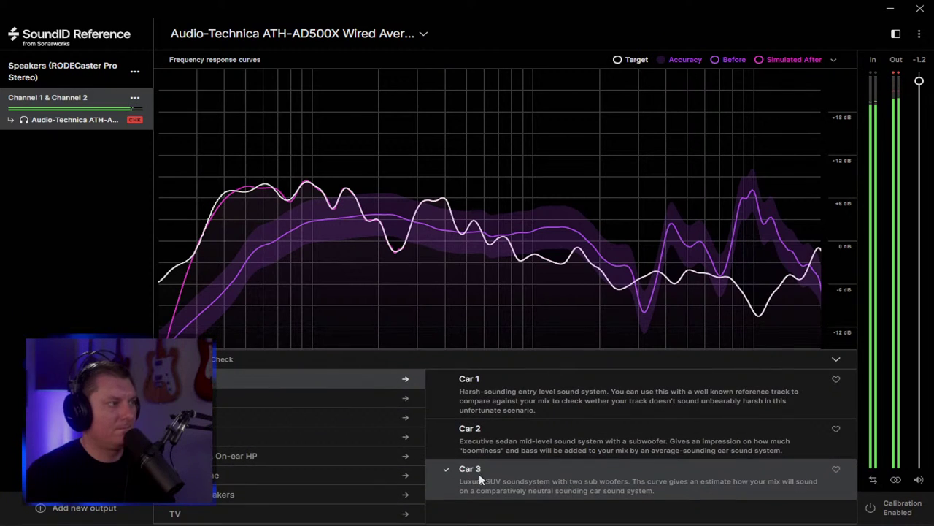
left_click(313, 400)
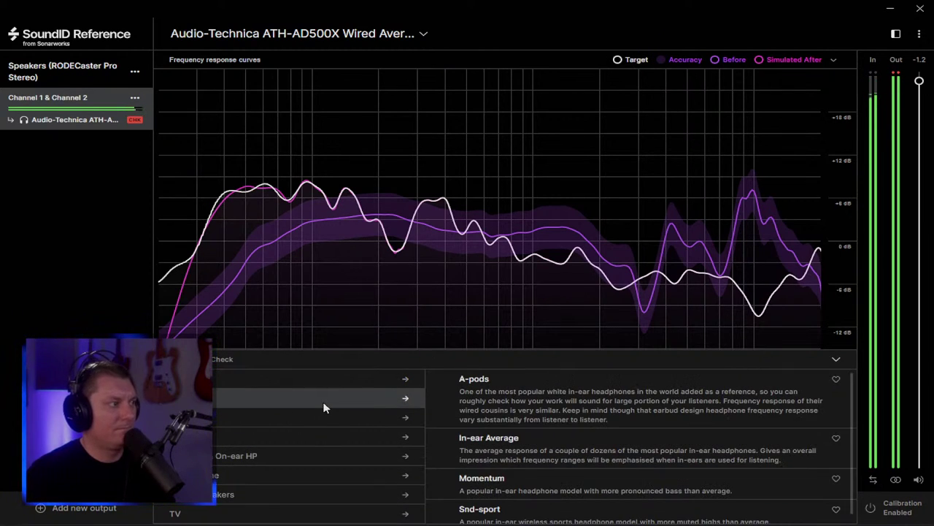
left_click(521, 395)
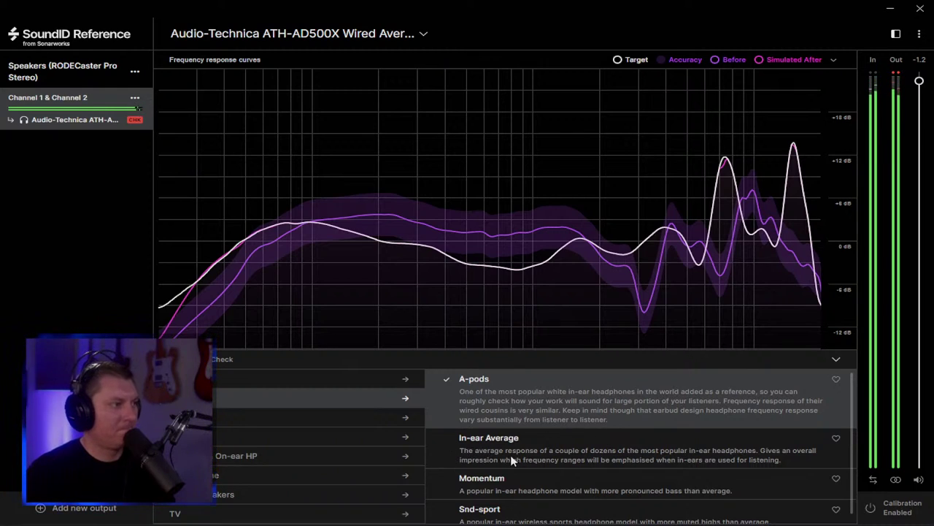
scroll(579, 439, "down", 1)
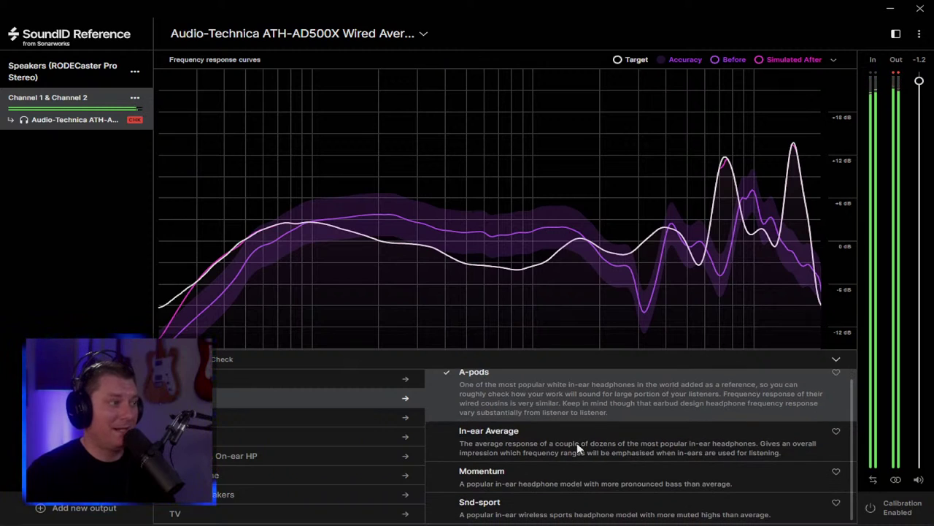
left_click(519, 443)
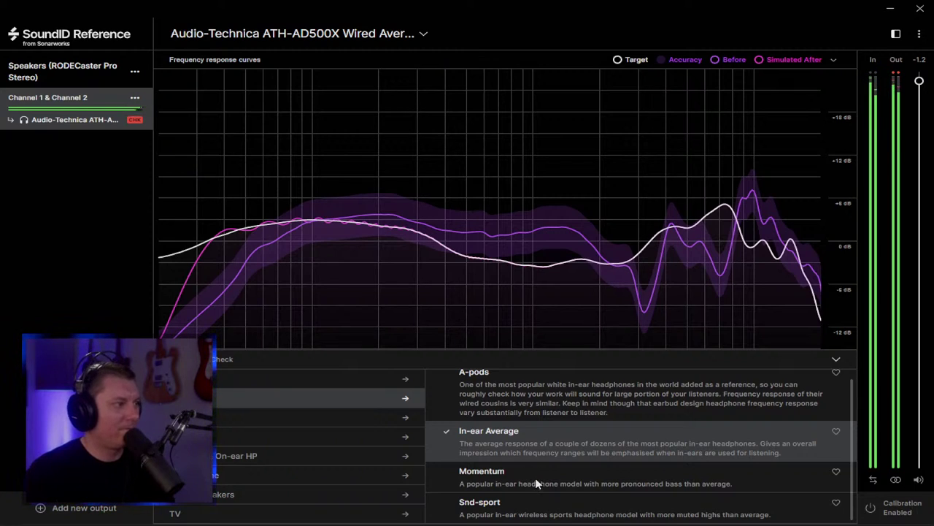
Step: Audition the mix through the Latt 14", MB Airy 13" and MB Professional 15" laptop presets
left_click(254, 418)
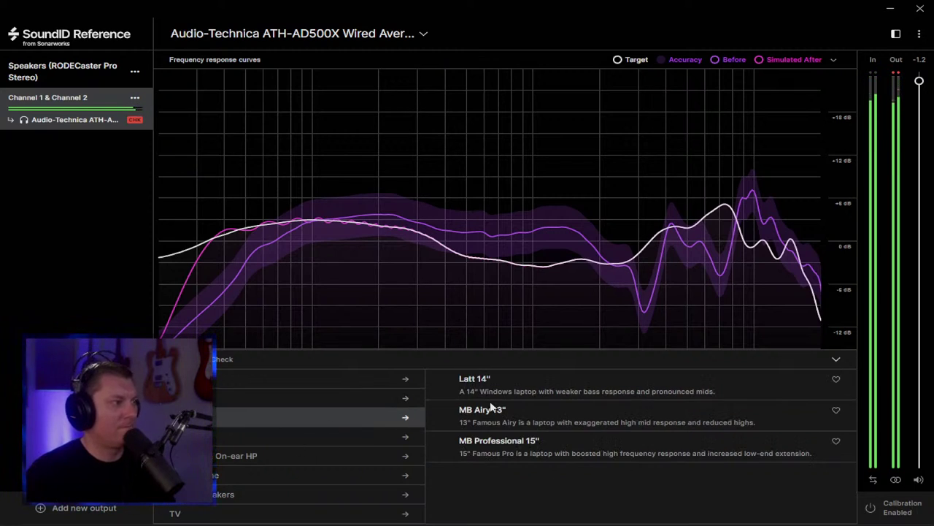
left_click(516, 381)
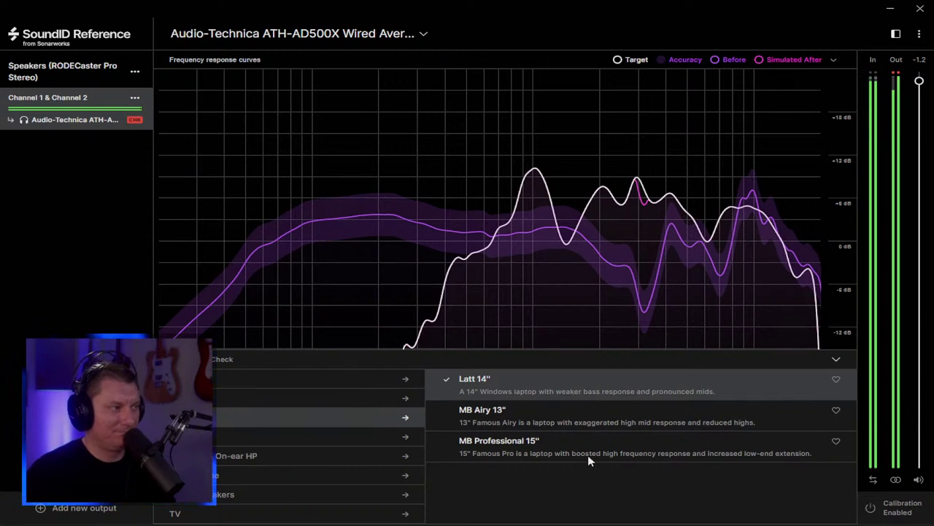
left_click(582, 422)
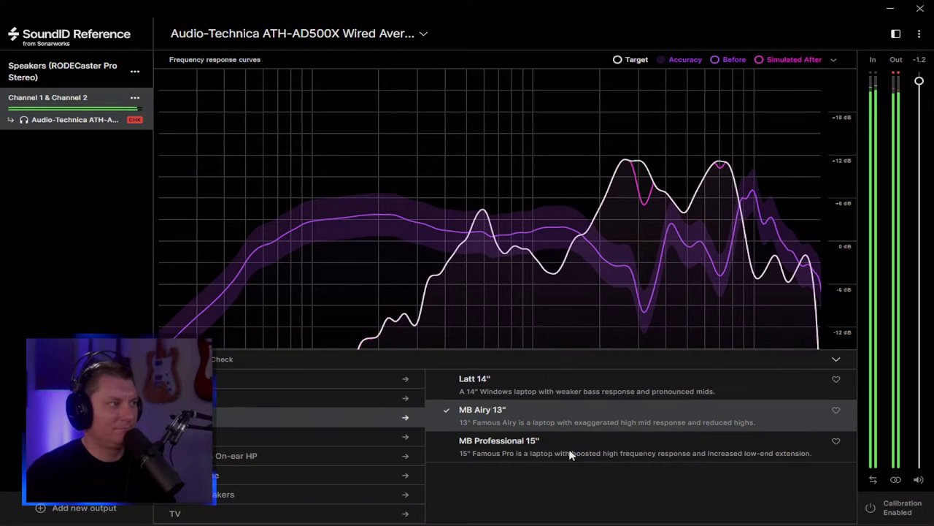
left_click(510, 447)
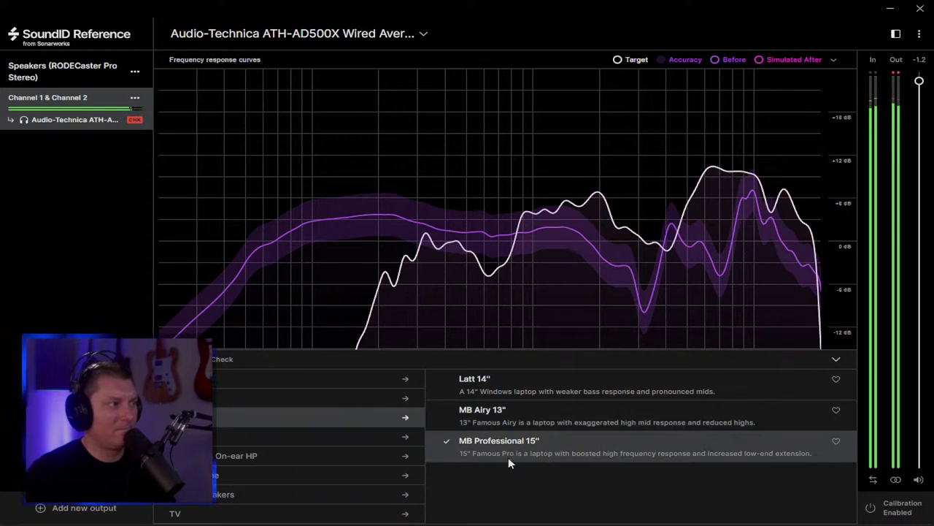
Step: Browse the B&K 1974 Speaker Target and X-Curve category, and apply the Mixcubes reference speaker preset
left_click(270, 438)
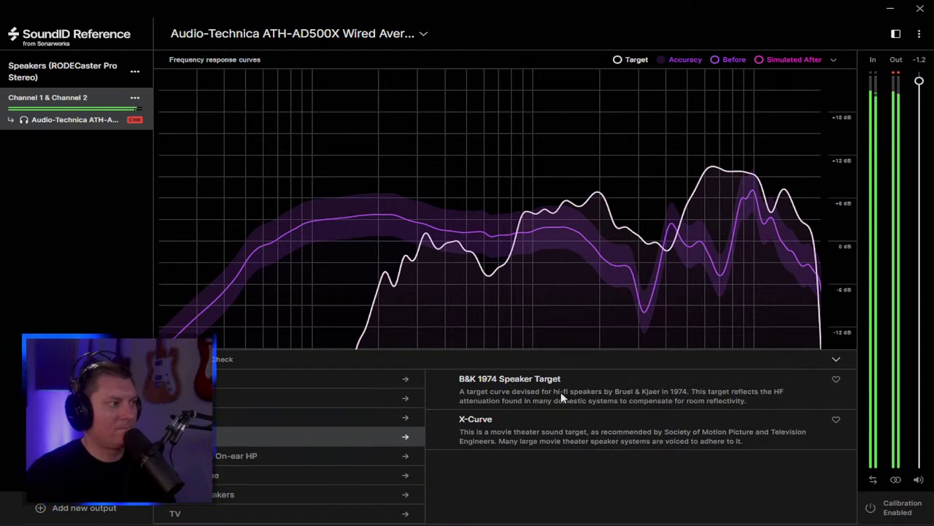
left_click(312, 496)
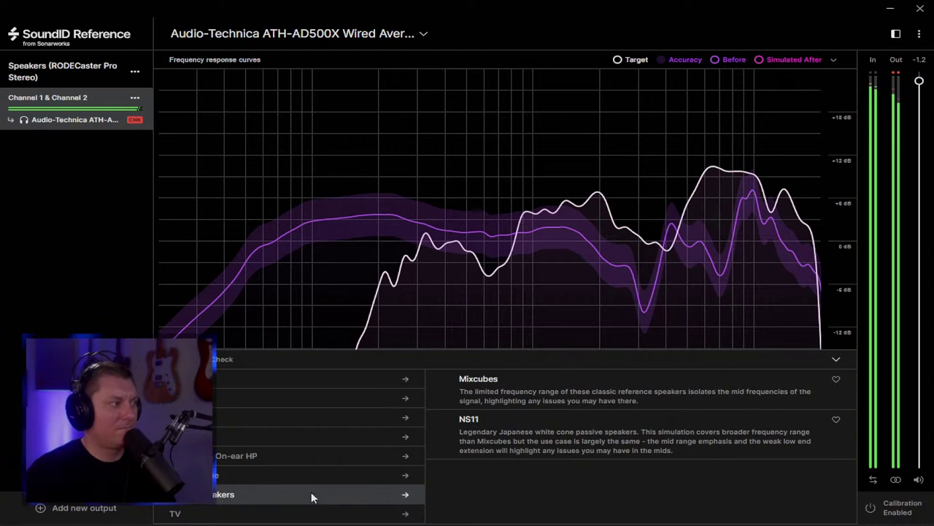
left_click(595, 395)
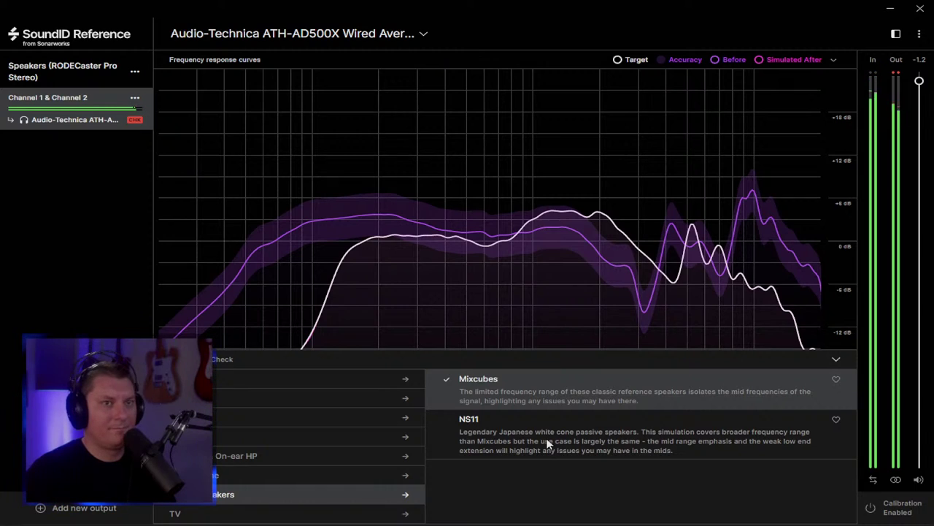
Step: Audition the mix through the NS11 reference speaker preset, and switch back to the flat SoundID SR (Studio Reference) target
left_click(546, 437)
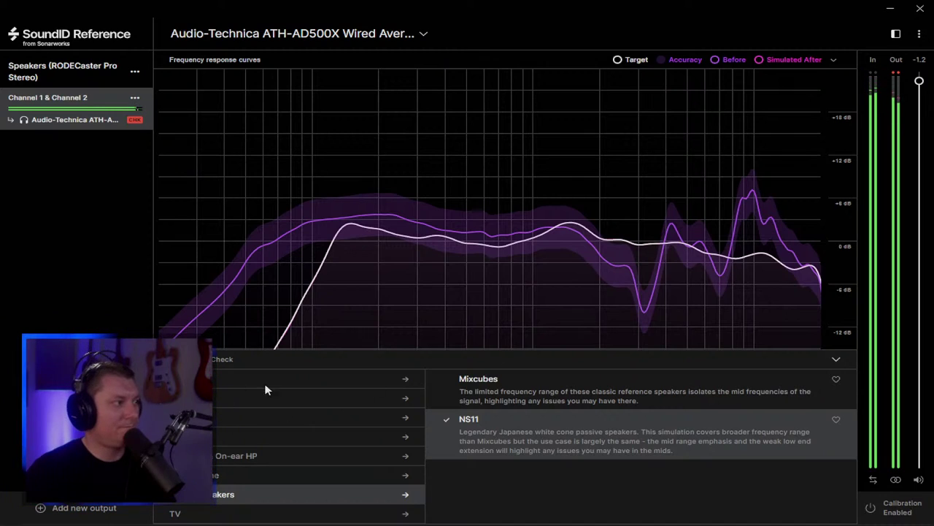
left_click(835, 359)
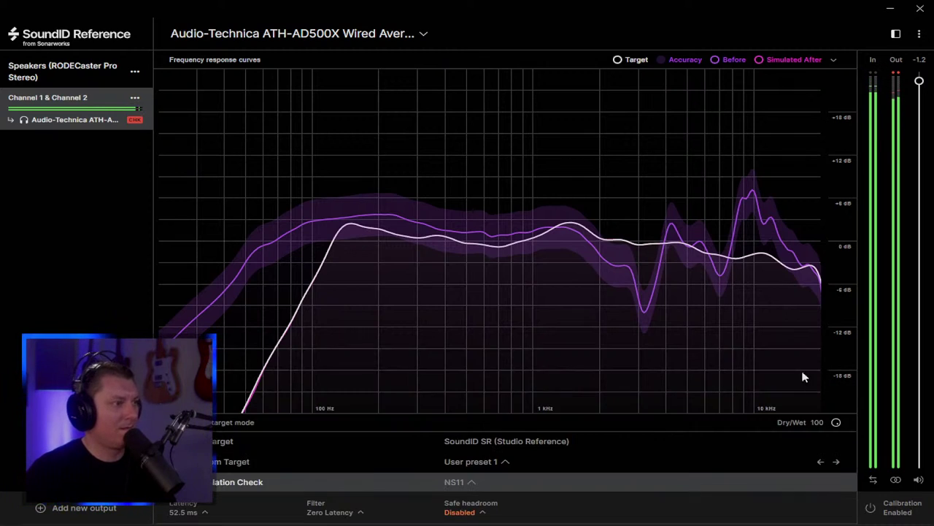
left_click(477, 442)
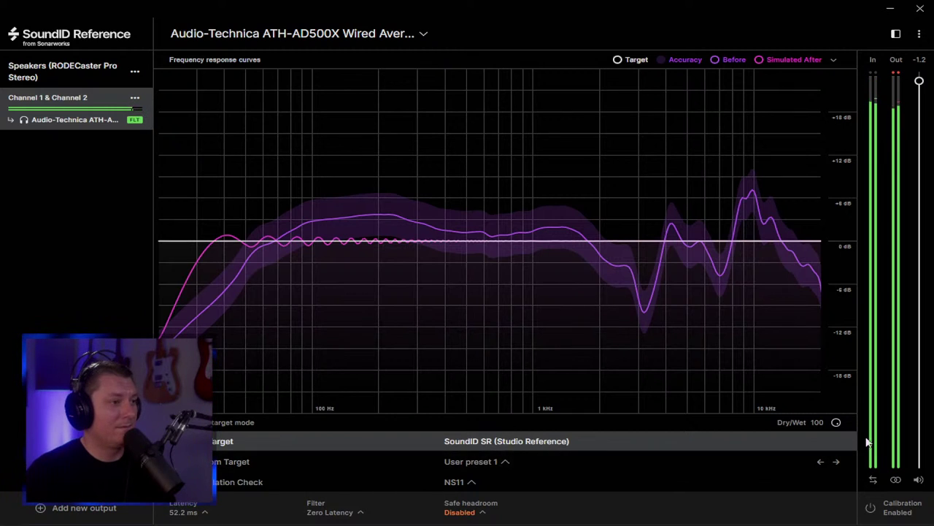
Step: Close the SoundID Reference window and stop the song's playback in the recording project
left_click(922, 12)
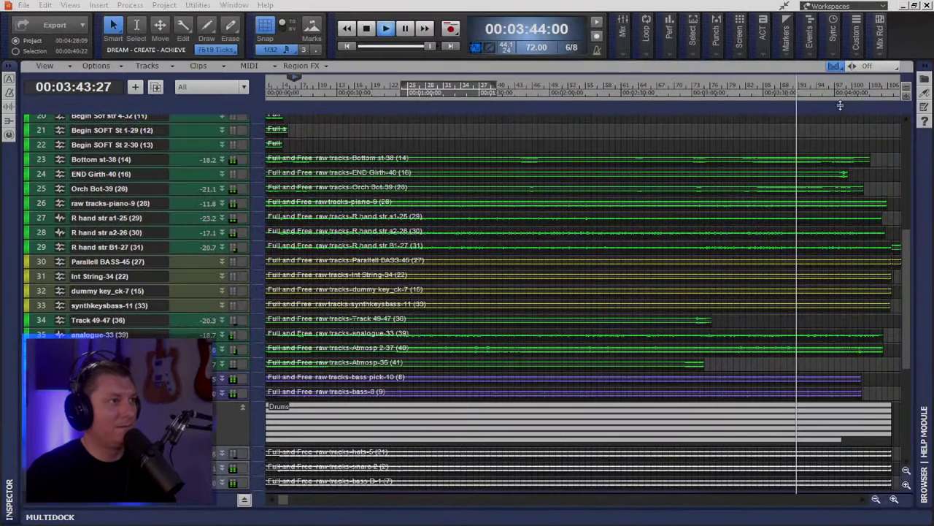
left_click(370, 32)
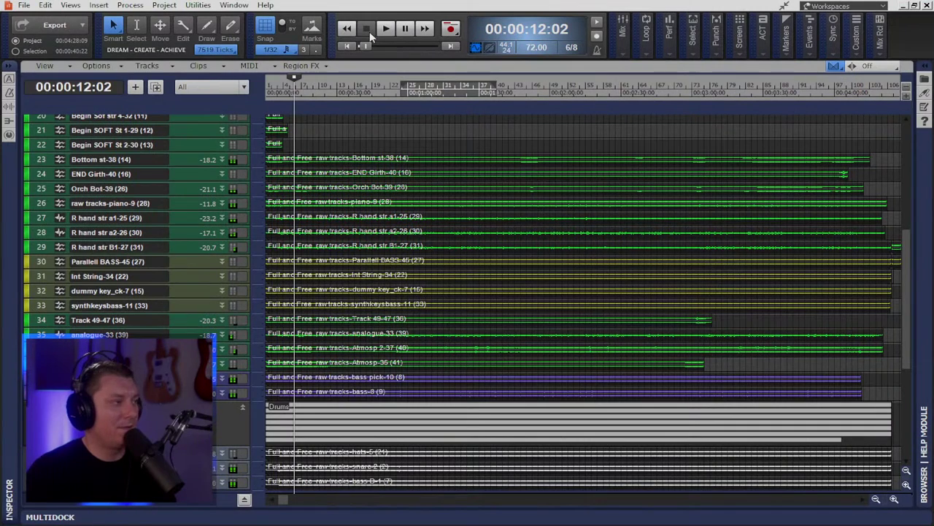
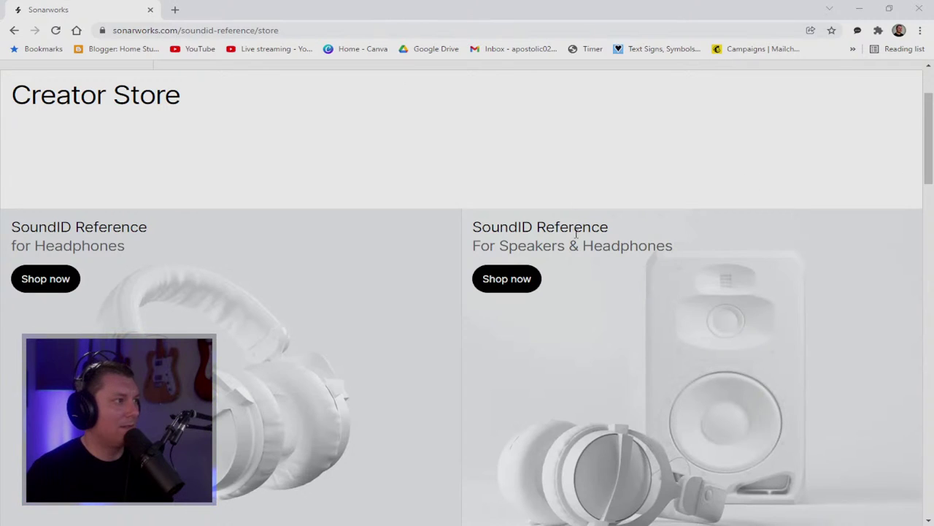
Step: Look through the product offers in the Sonarworks Creator Store, from the measurement microphone and Premium Bundle to the education and dealer options
scroll(584, 226, "down", 4)
scroll(590, 234, "down", 4)
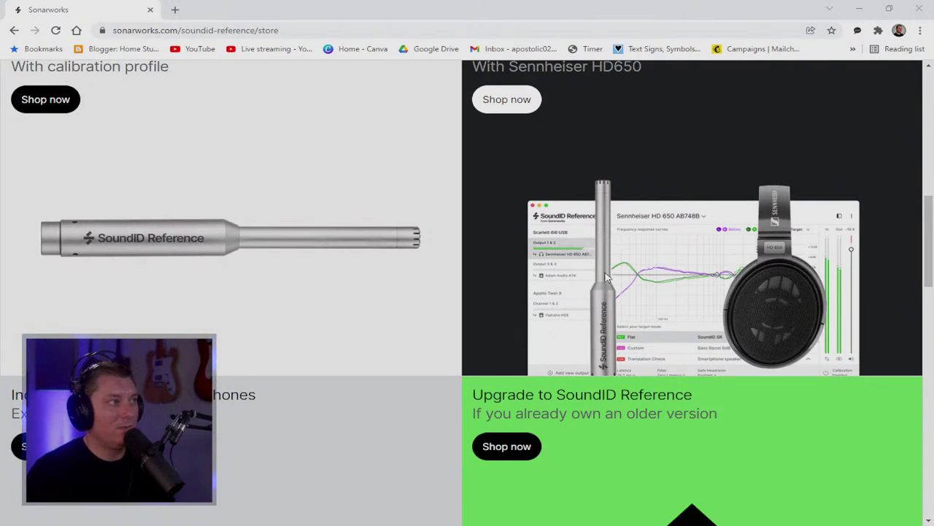
scroll(610, 248, "up", 2)
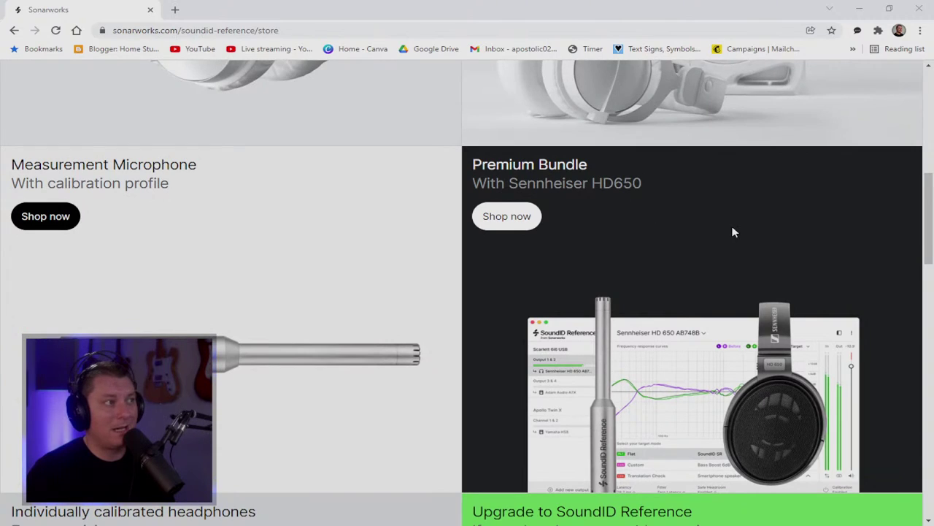
scroll(686, 227, "down", 3)
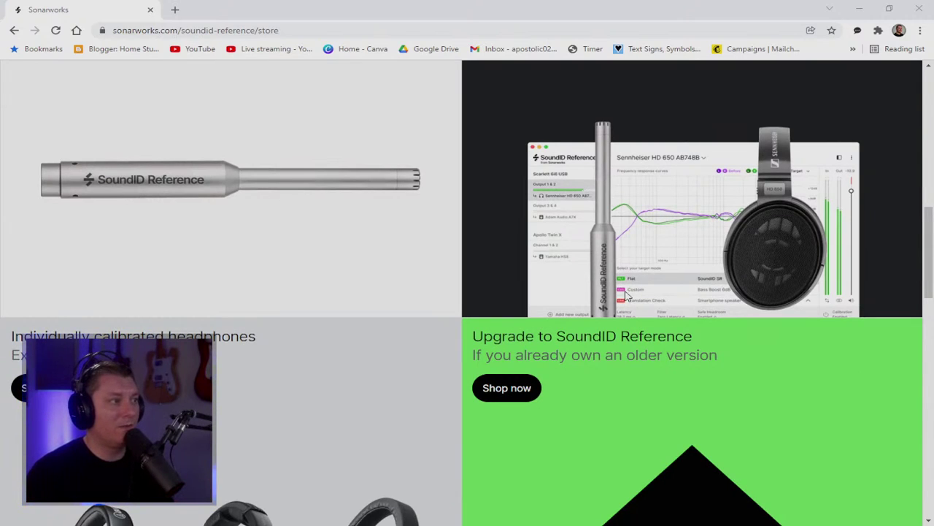
scroll(628, 274, "down", 3)
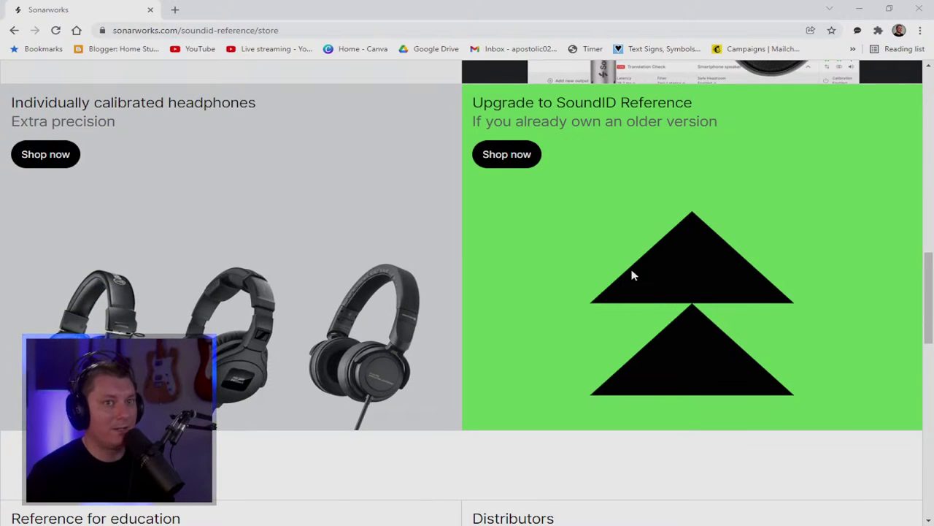
scroll(633, 276, "down", 5)
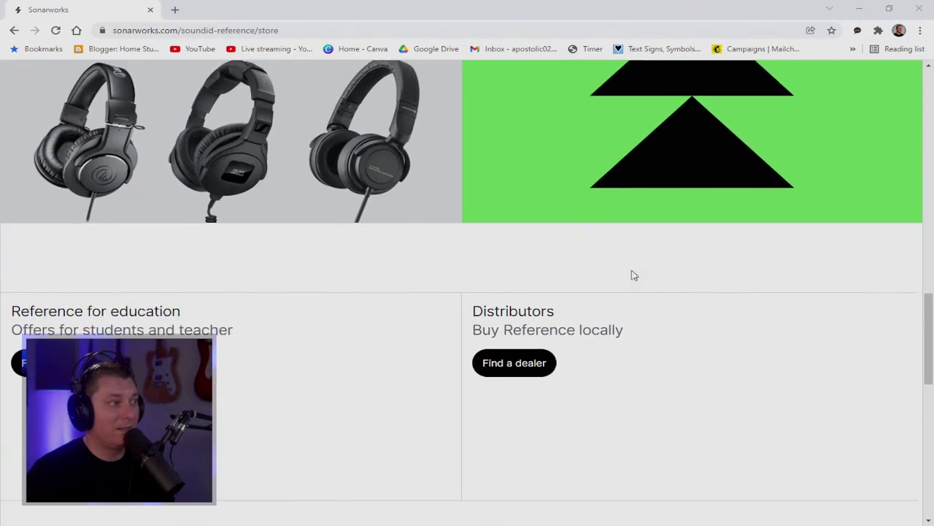
scroll(634, 277, "down", 2)
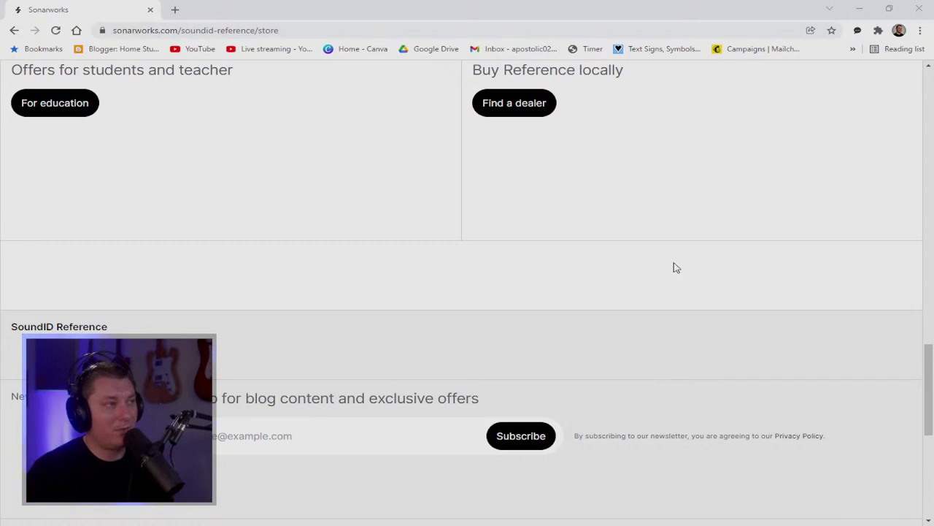
Step: Return to the Creator Store and open the shop page of SoundID Reference For Speakers & Headphones
left_click(200, 49)
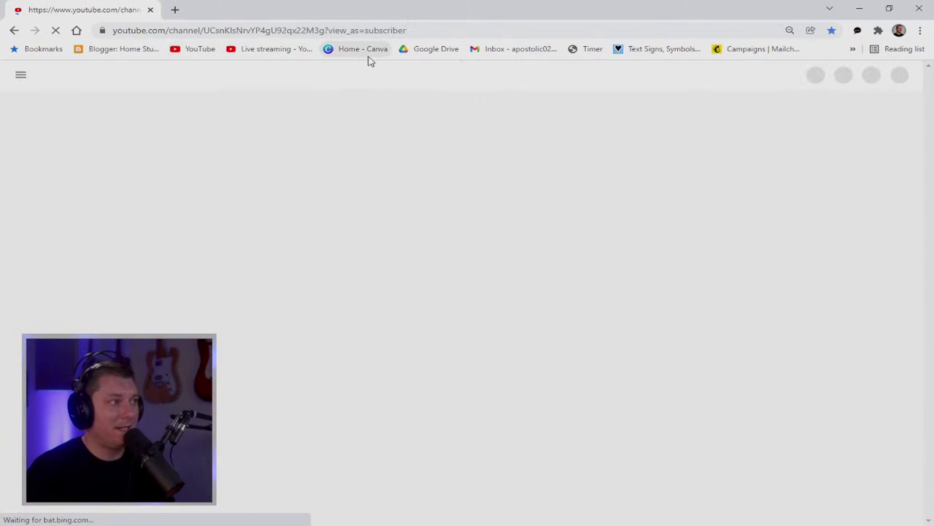
left_click(14, 30)
scroll(468, 292, "up", 8)
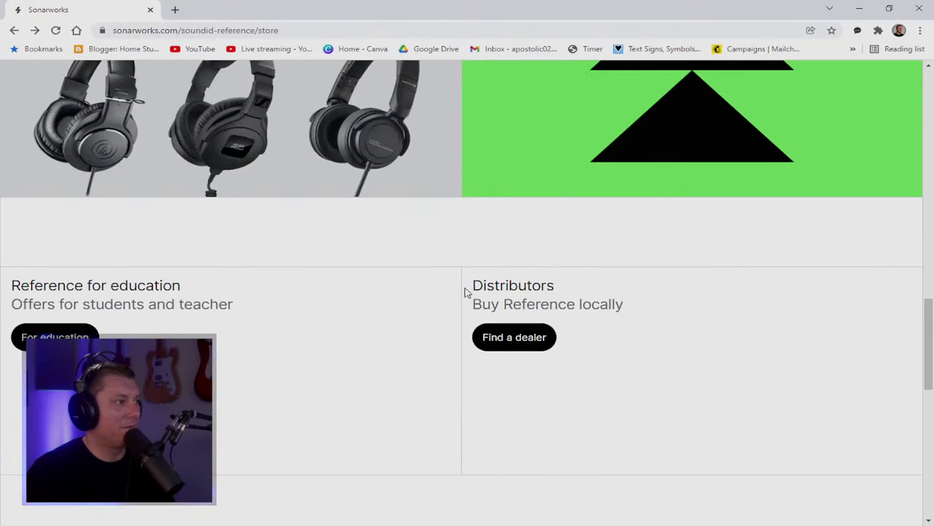
scroll(465, 289, "up", 10)
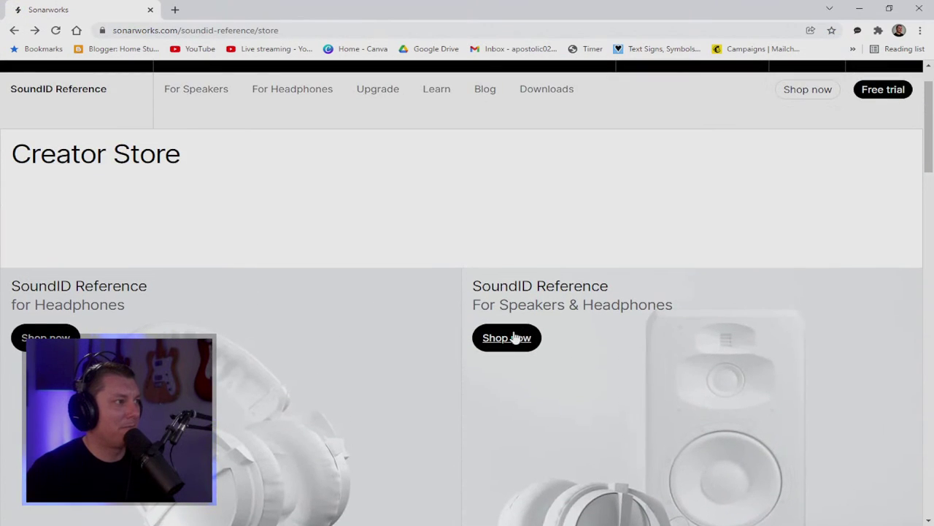
left_click(515, 338)
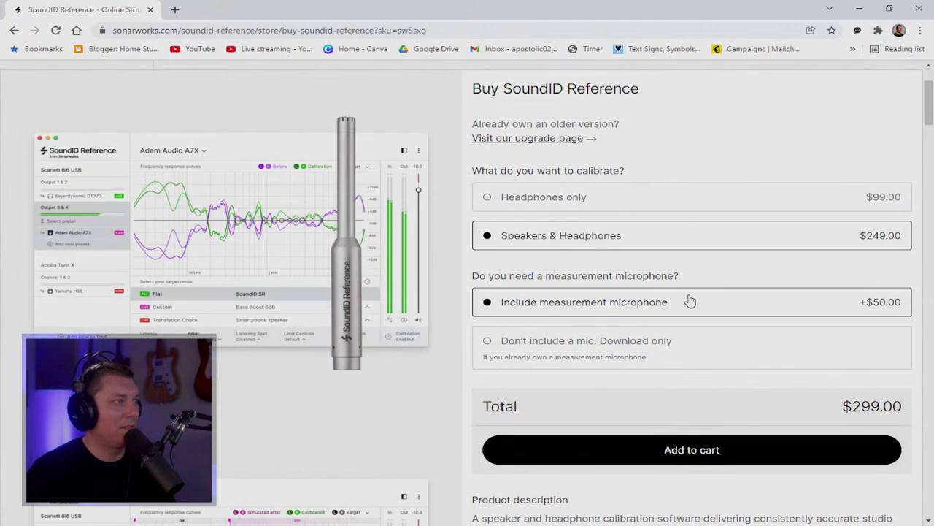
Step: Examine the Speakers & Headphones purchase page, including its calibration and microphone options, product description, key features and system requirements
scroll(689, 302, "up", 2)
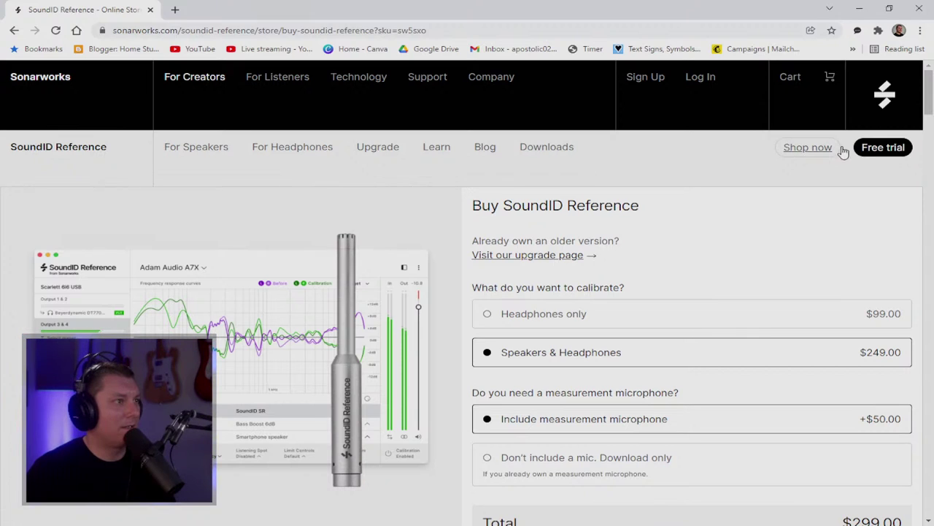
scroll(660, 197, "down", 5)
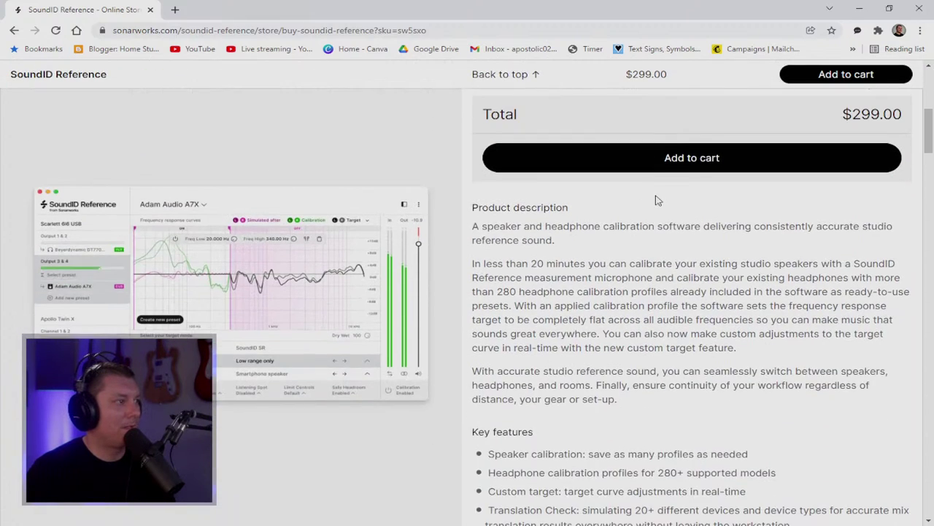
scroll(655, 199, "down", 12)
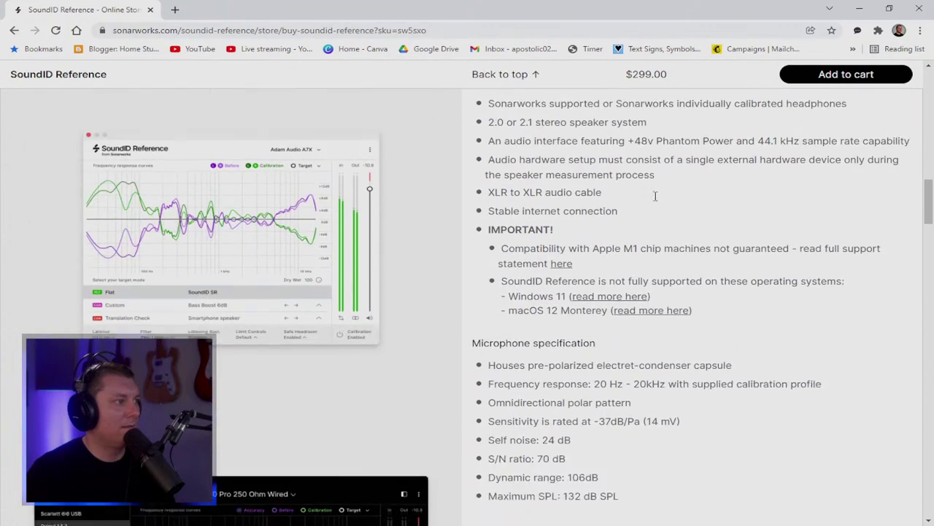
scroll(655, 195, "down", 10)
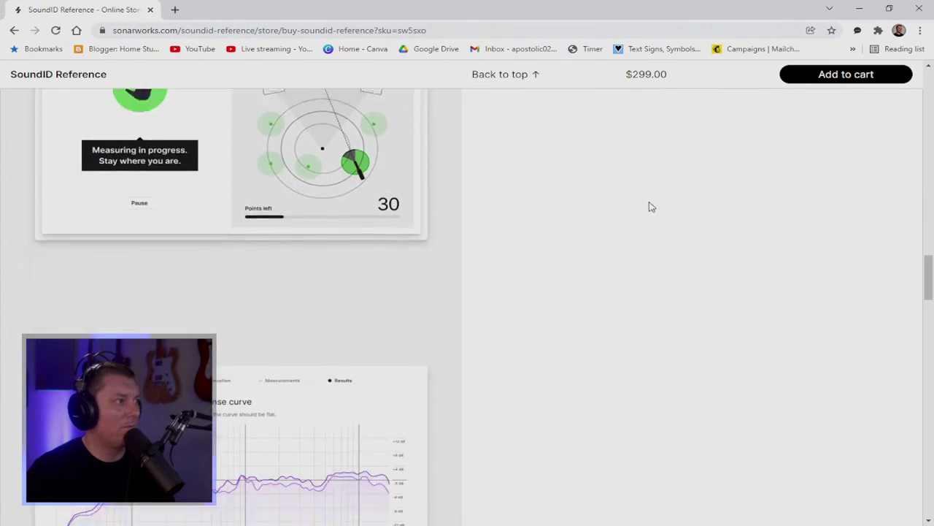
scroll(652, 206, "down", 8)
left_click_drag(924, 333, 931, 76)
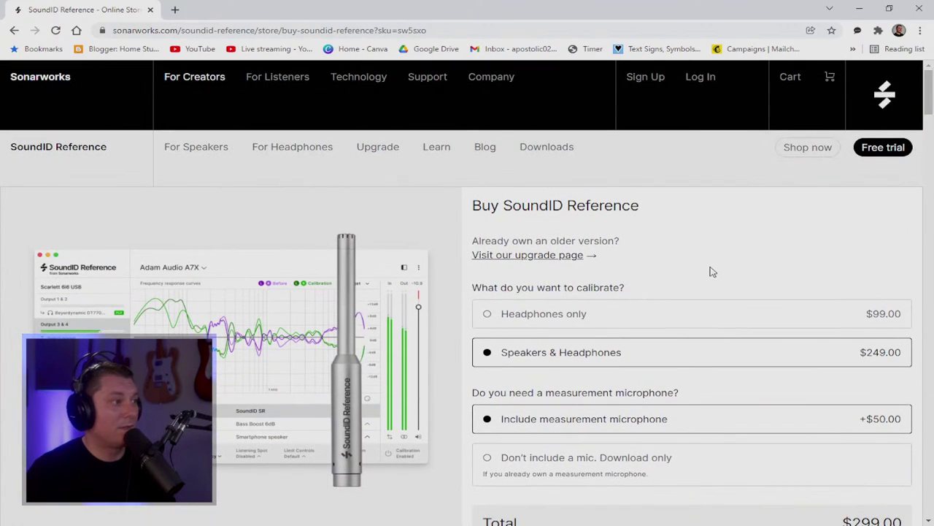
scroll(710, 269, "down", 3)
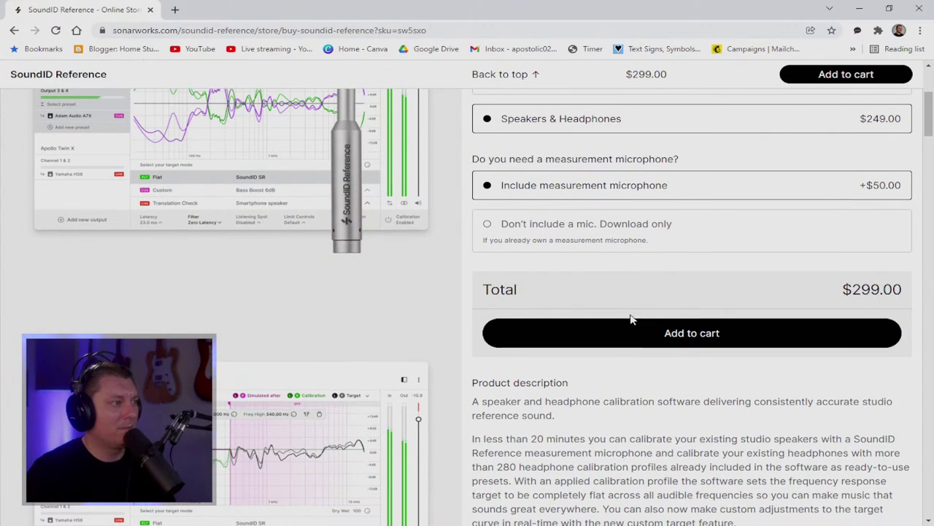
scroll(629, 314, "up", 3)
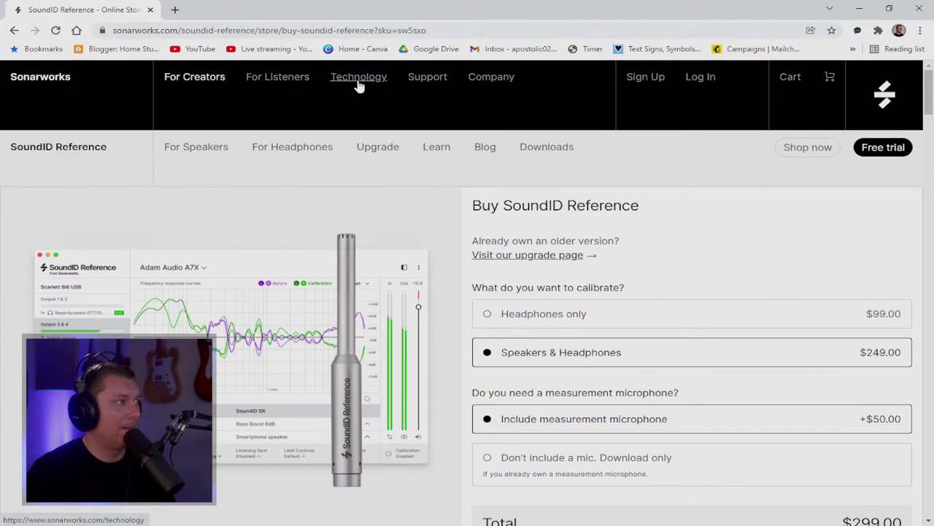
scroll(643, 209, "down", 2)
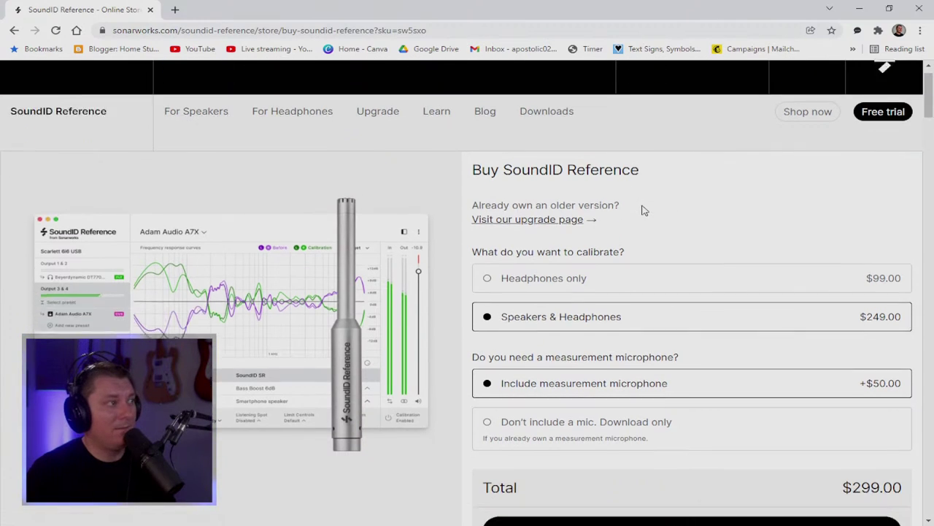
scroll(772, 211, "up", 2)
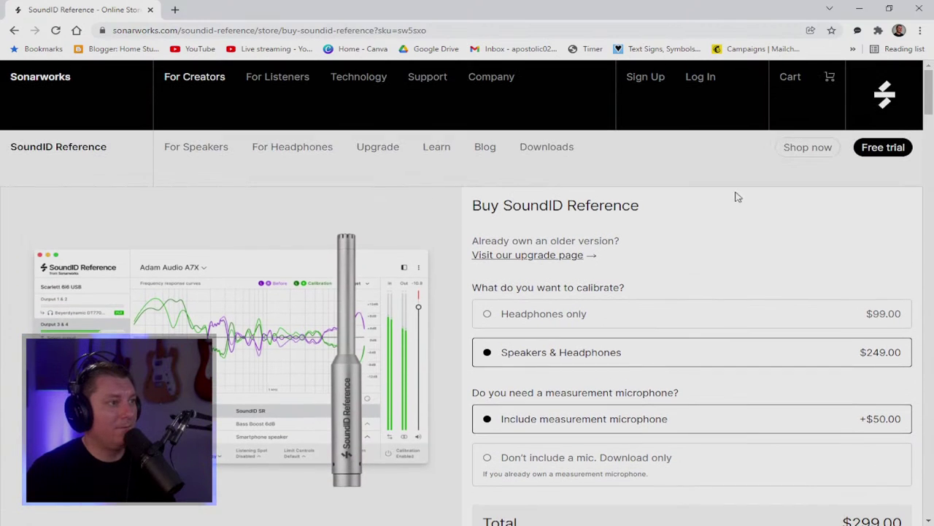
Step: Open the SoundID Reference For Headphones page and look over its introduction and benefits
left_click(309, 149)
scroll(844, 223, "down", 3)
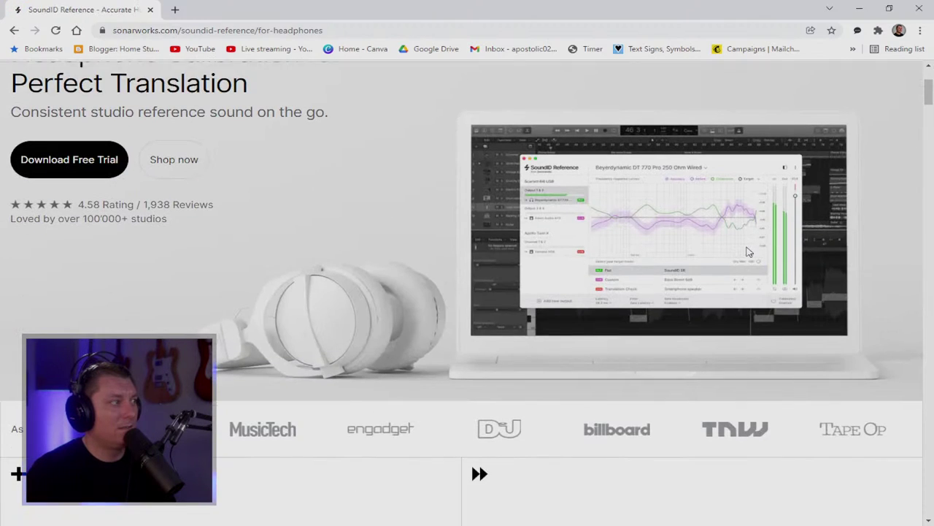
scroll(746, 252, "down", 3)
scroll(744, 252, "up", 3)
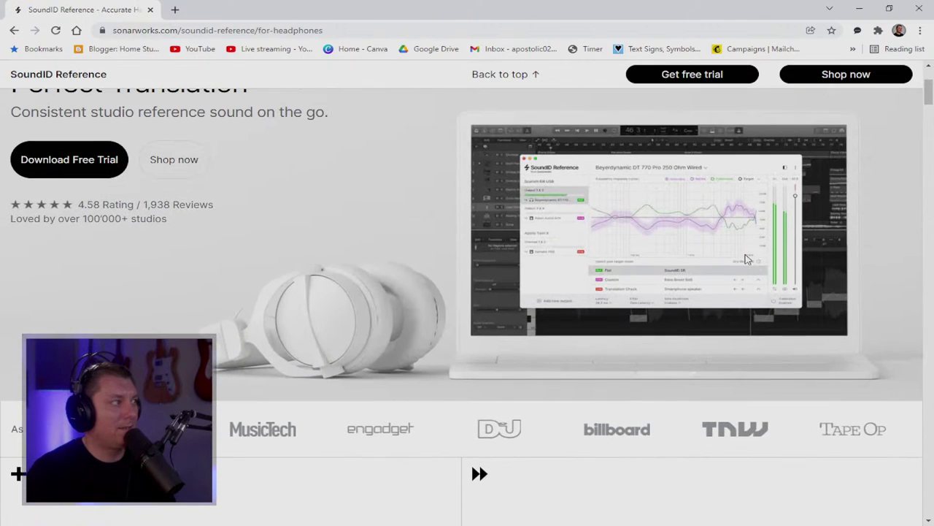
scroll(376, 266, "up", 3)
scroll(431, 259, "down", 8)
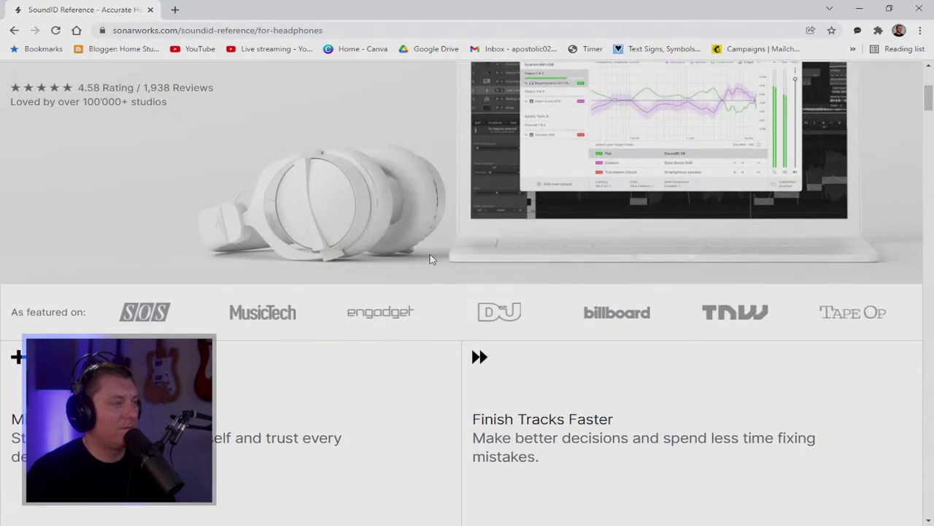
scroll(430, 259, "up", 10)
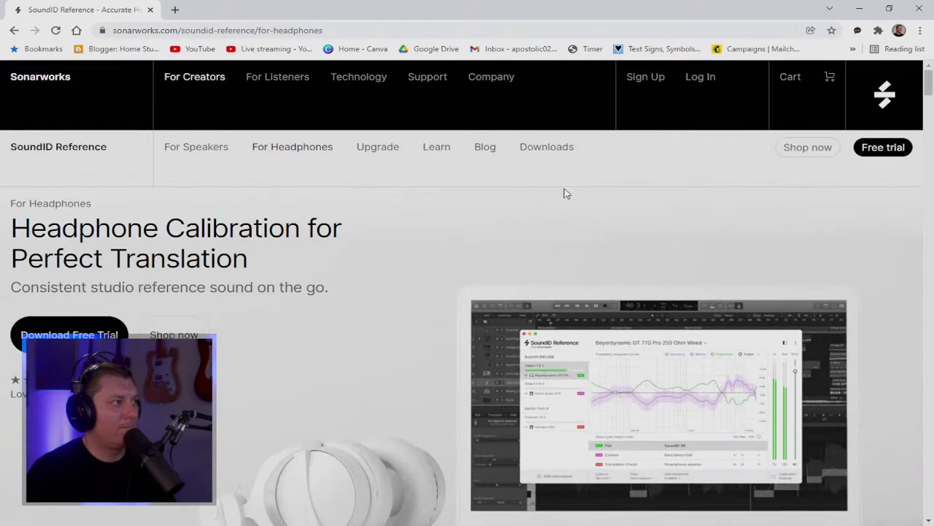
Step: Go back to the Creator Store and open the shop page of SoundID Reference for Headphones
left_click(811, 153)
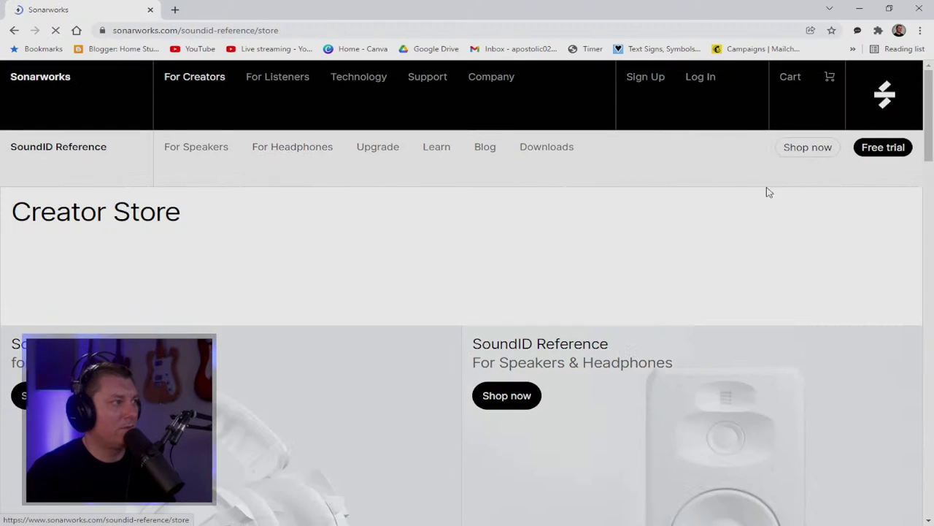
scroll(661, 274, "down", 3)
scroll(660, 274, "down", 5)
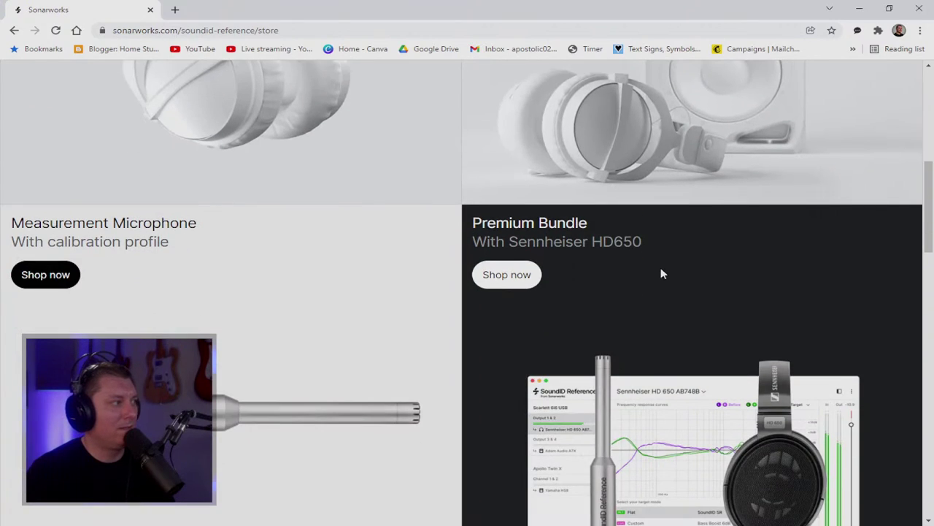
scroll(370, 282, "up", 4)
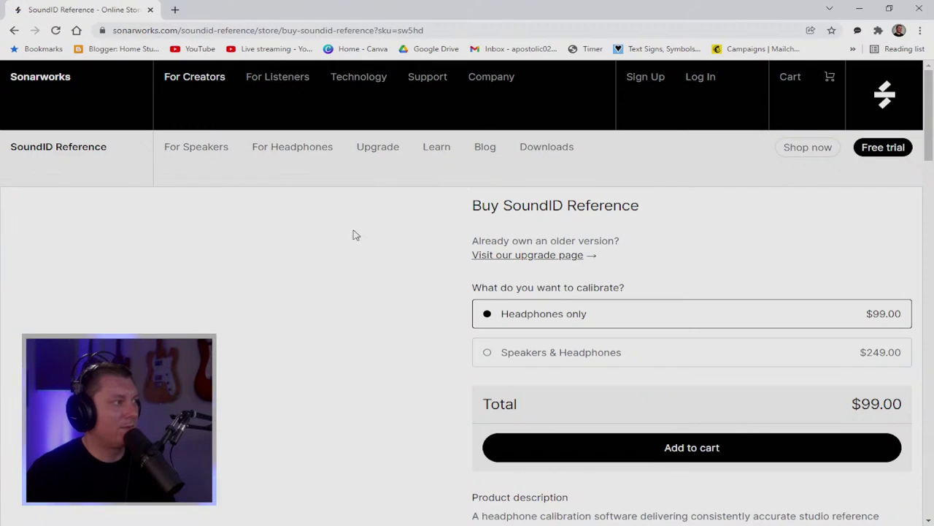
Step: Review the Headphones only offer and change the calibration choice to Speakers & Headphones
scroll(667, 267, "down", 2)
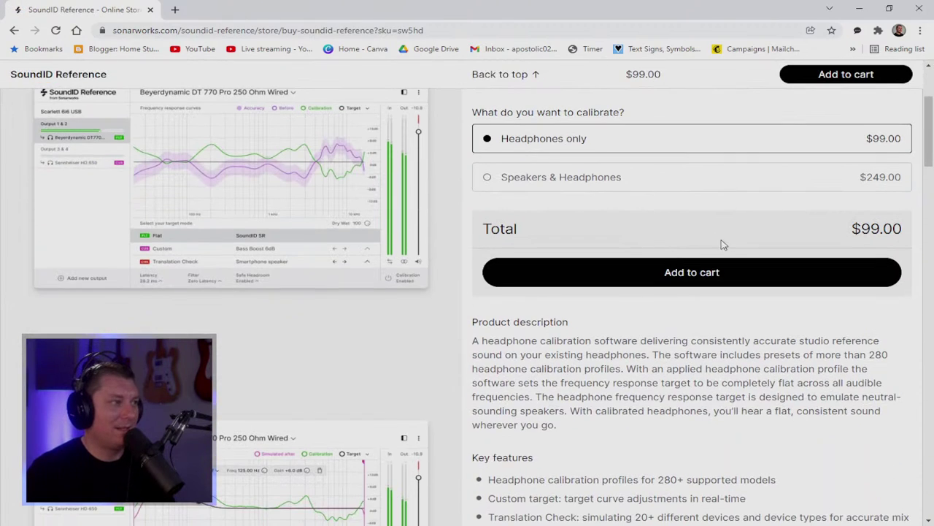
scroll(741, 239, "up", 2)
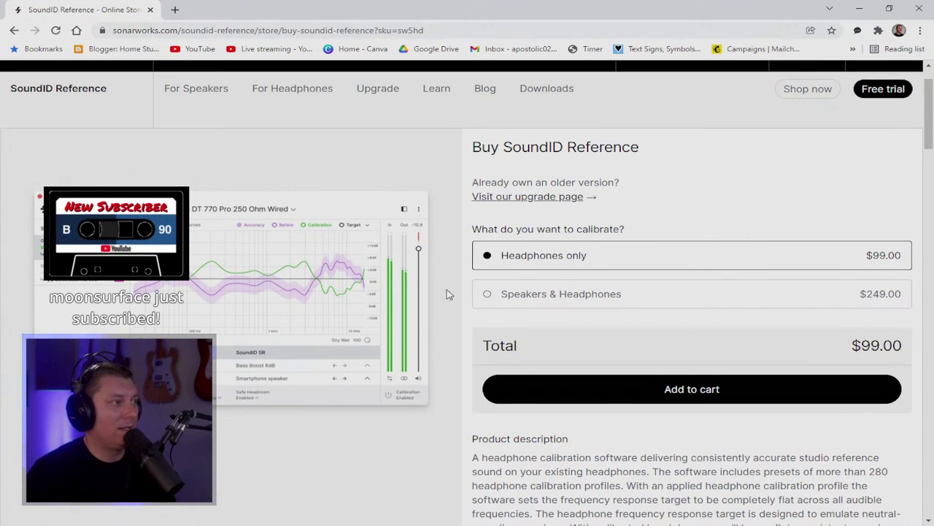
left_click(487, 295)
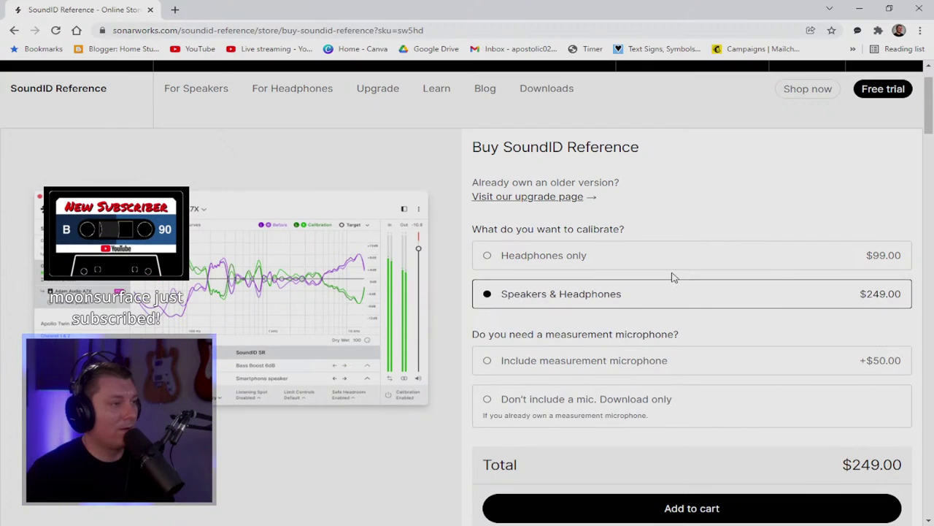
Step: Add the measurement microphone to the Speakers & Headphones version and look over the purchase page
scroll(735, 310, "down", 1)
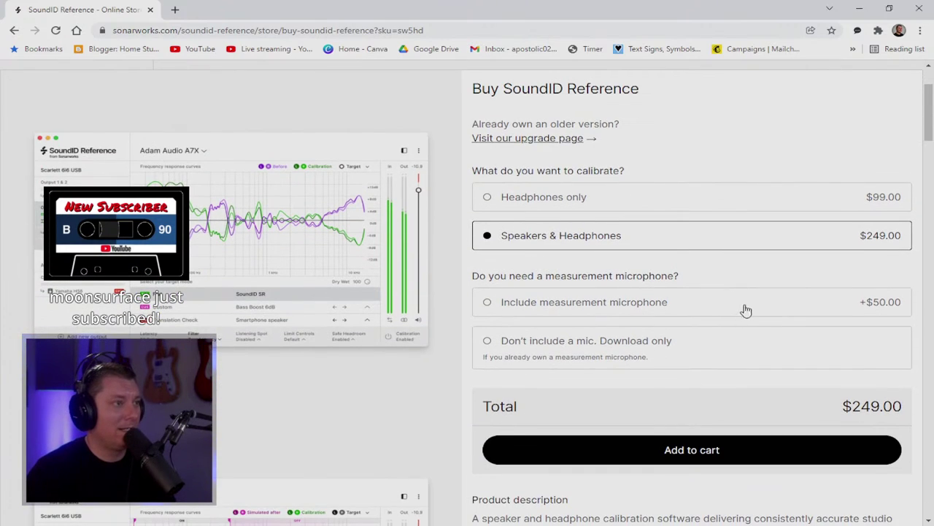
left_click(496, 306)
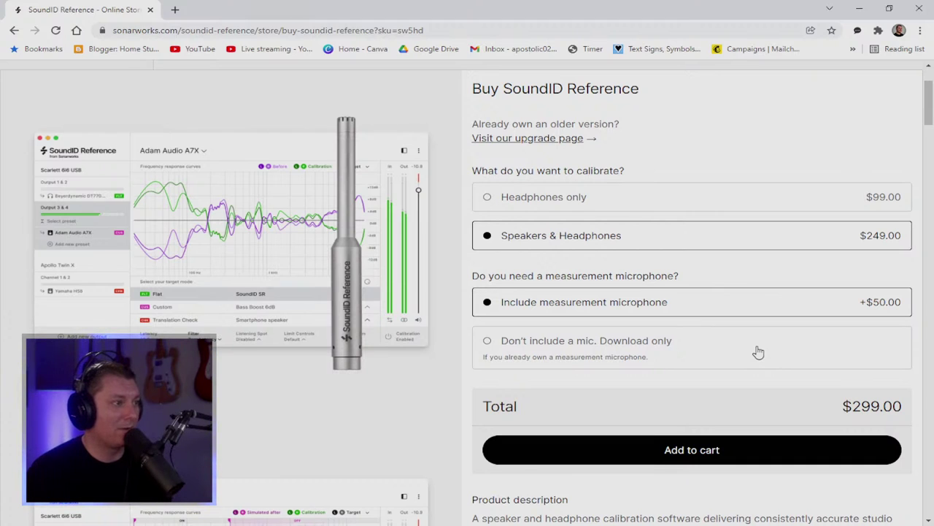
scroll(769, 361, "down", 4)
scroll(748, 362, "up", 6)
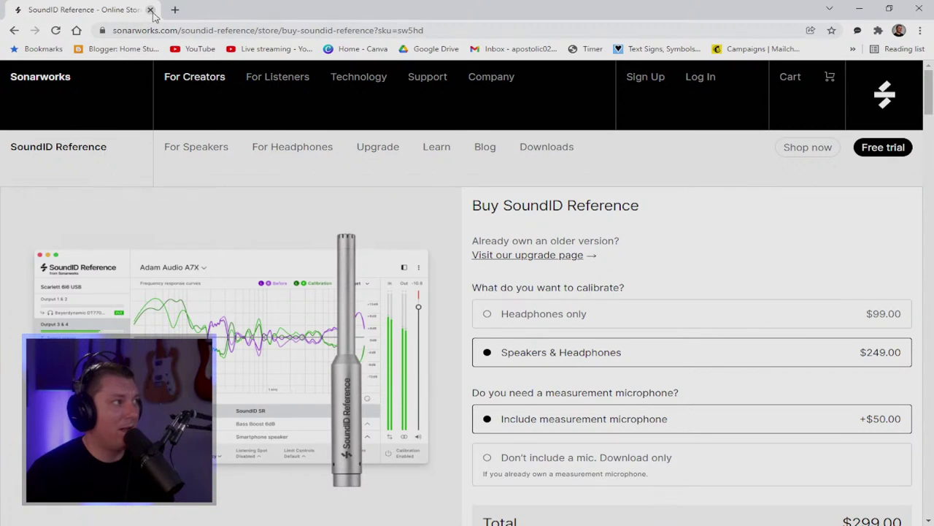
Step: Find the video "Getting A Mix To Translate EVERYWHERE!" among the Home Studio Simplified channel's uploads on YouTube and open it
left_click(195, 49)
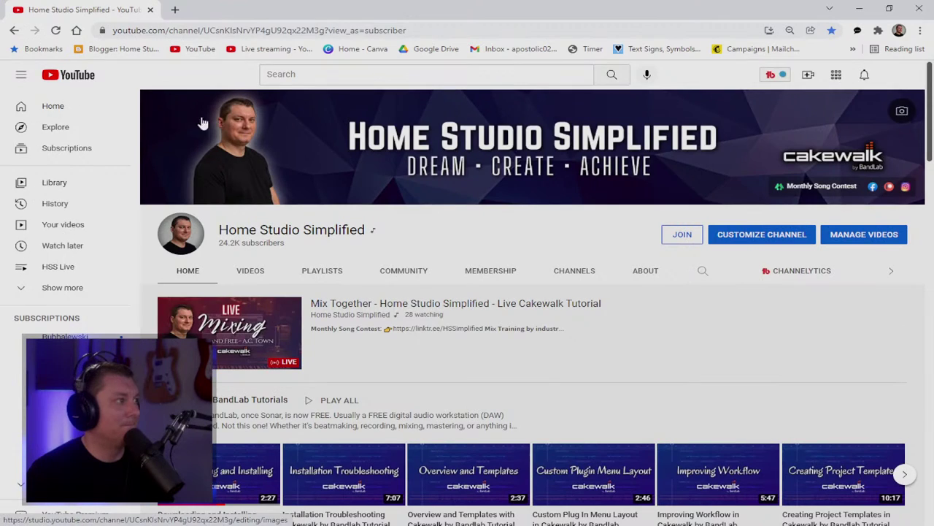
left_click(261, 279)
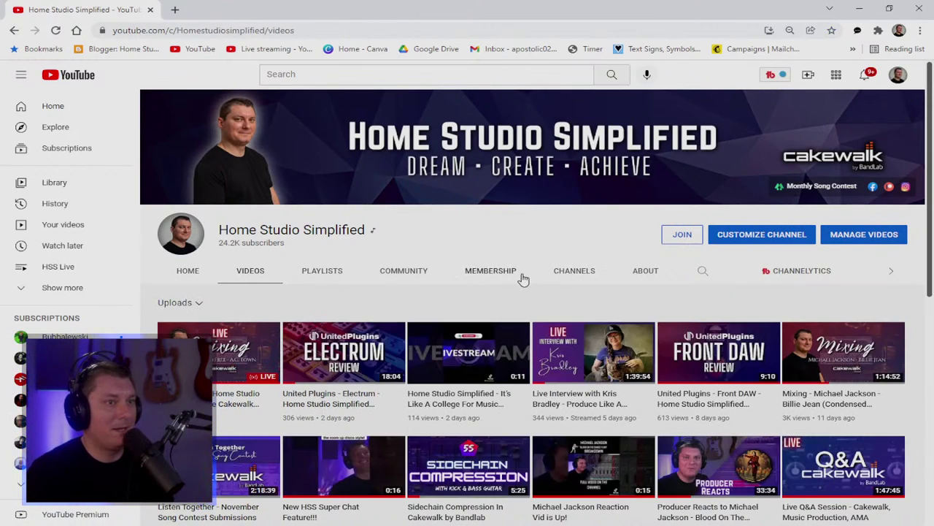
scroll(532, 287, "down", 2)
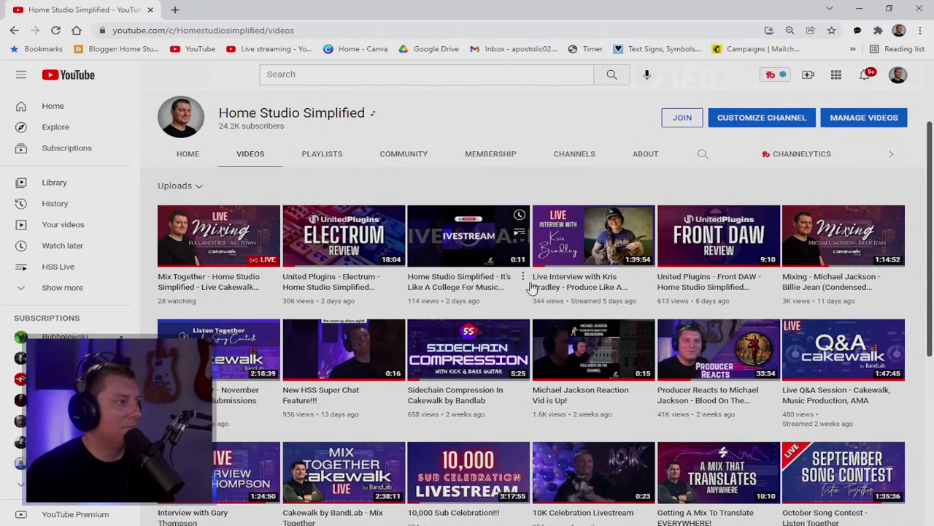
scroll(532, 288, "up", 2)
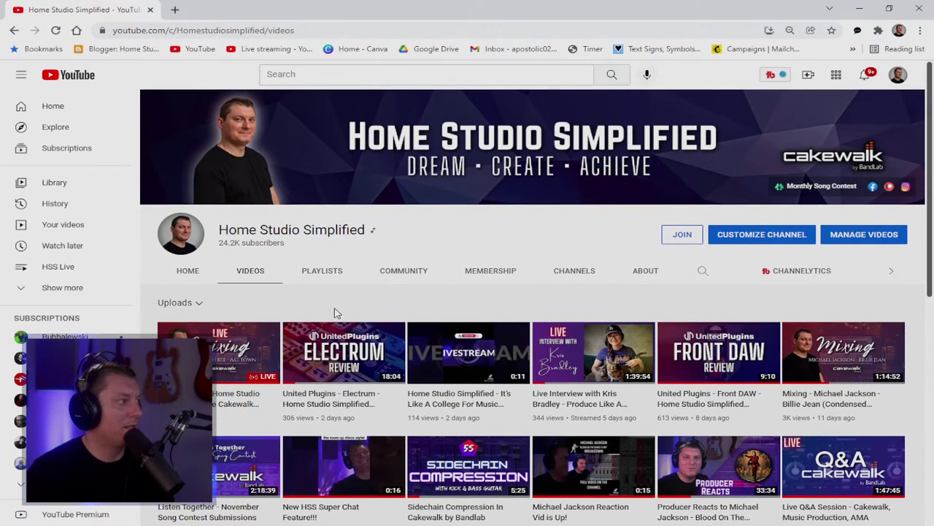
scroll(511, 294, "down", 3)
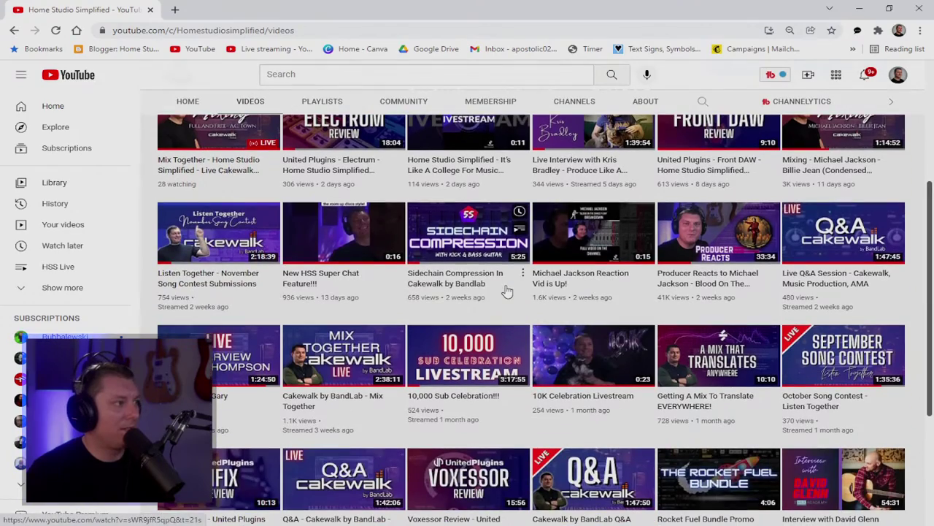
scroll(507, 294, "down", 6)
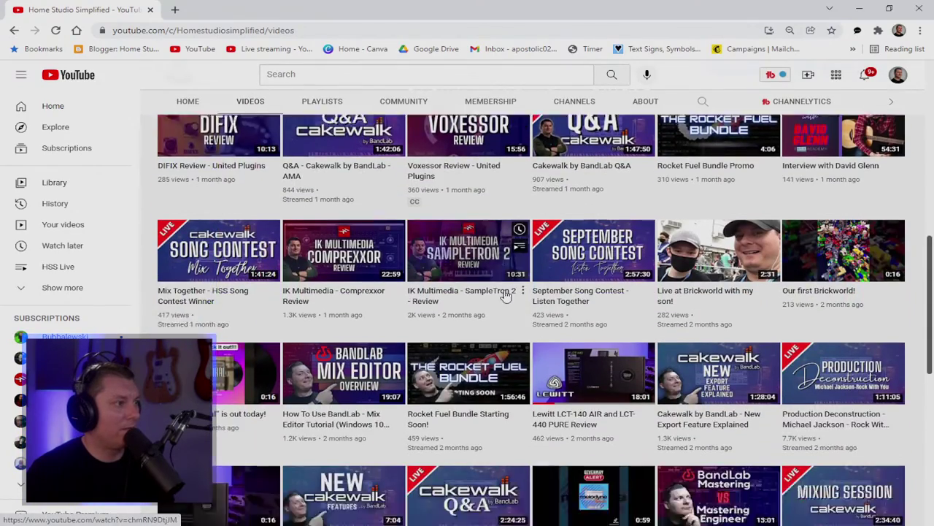
scroll(506, 294, "up", 4)
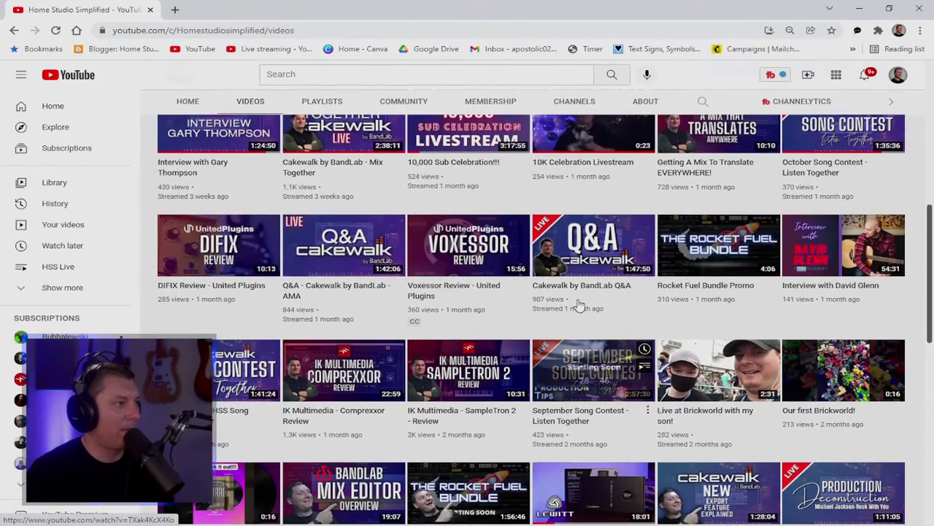
scroll(578, 301, "up", 1)
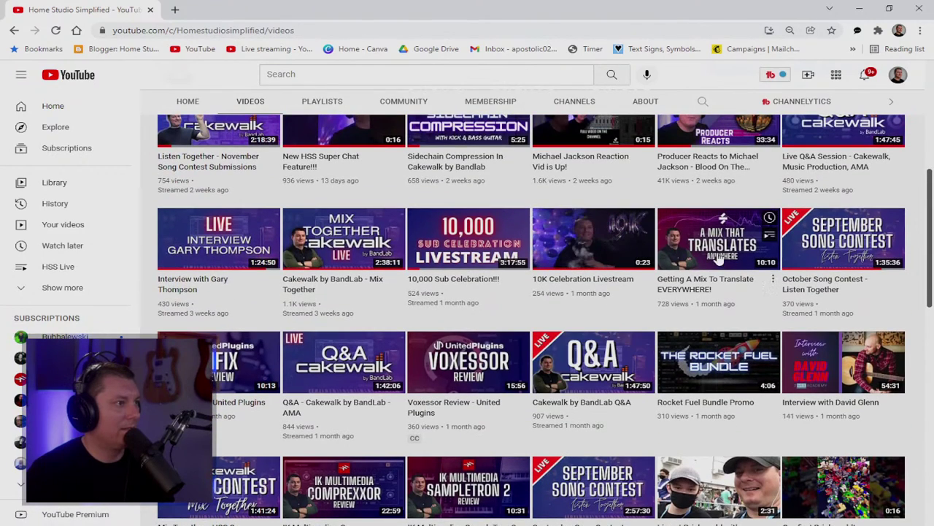
left_click(718, 255)
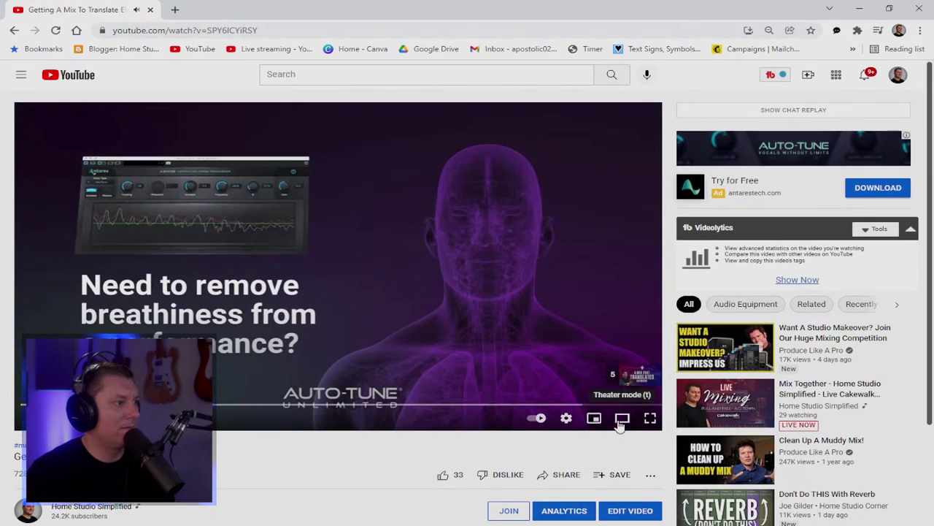
Step: Skip the advertisement in theater mode and pause the video at its beginning
left_click(620, 419)
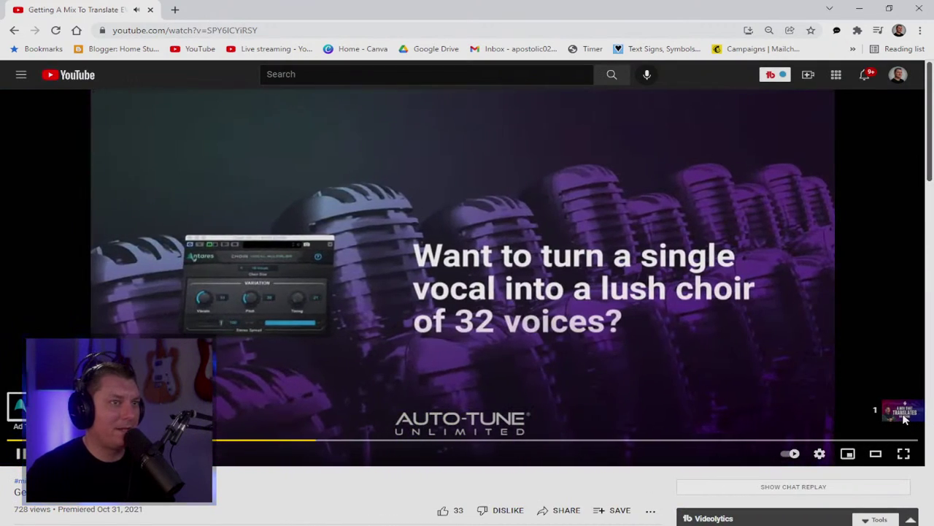
left_click(897, 413)
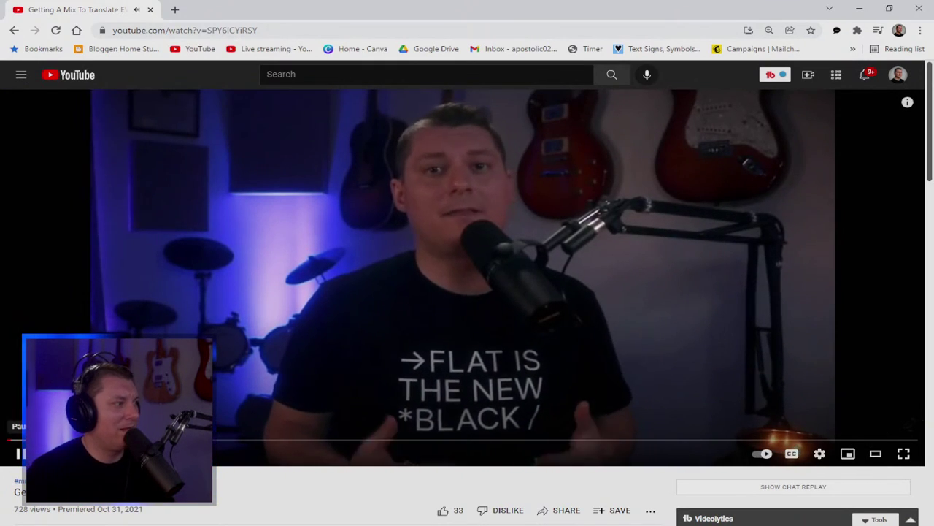
left_click(18, 454)
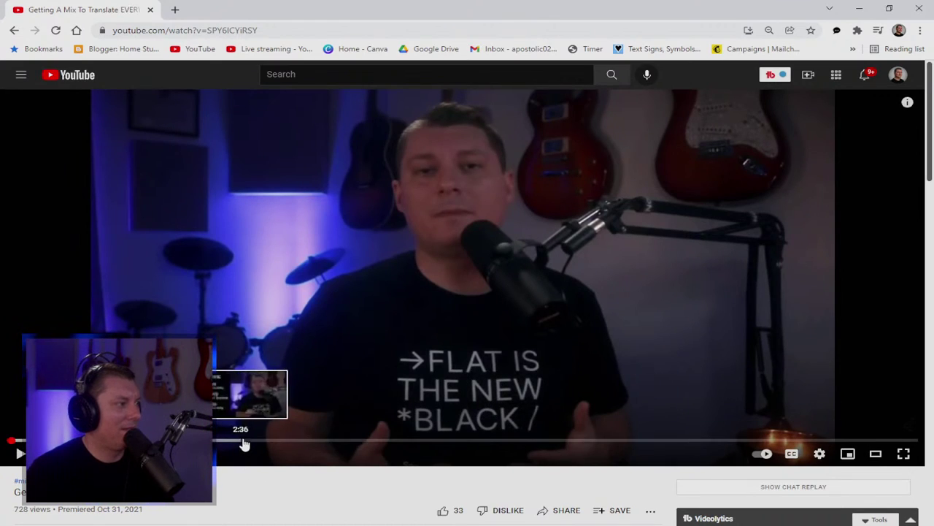
Step: Jump to the SoundID Reference Measure section at about 7:20, dismiss the banner ad and play the video full screen
left_click(668, 441)
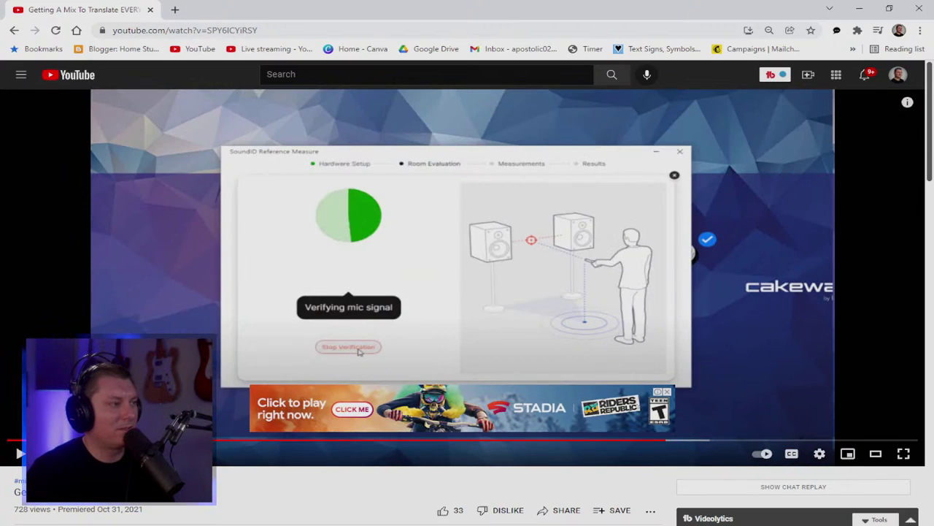
left_click(665, 392)
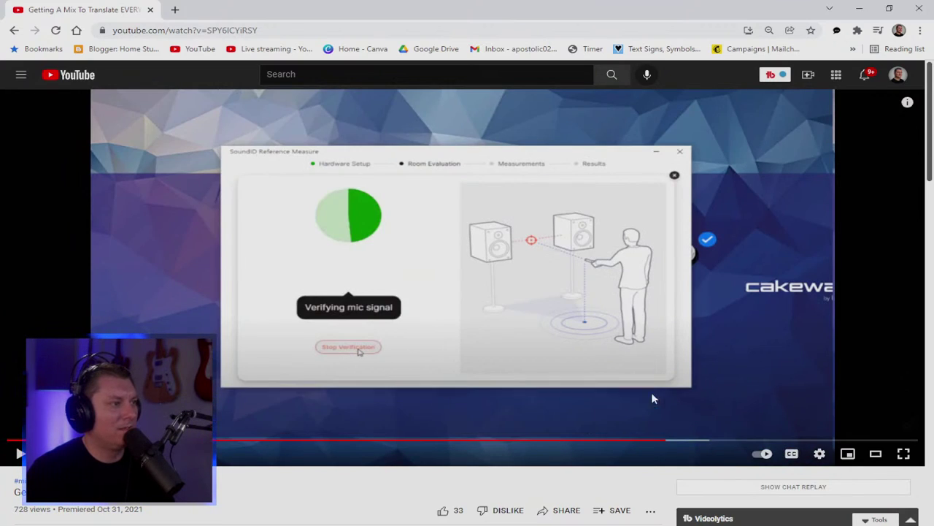
left_click(905, 454)
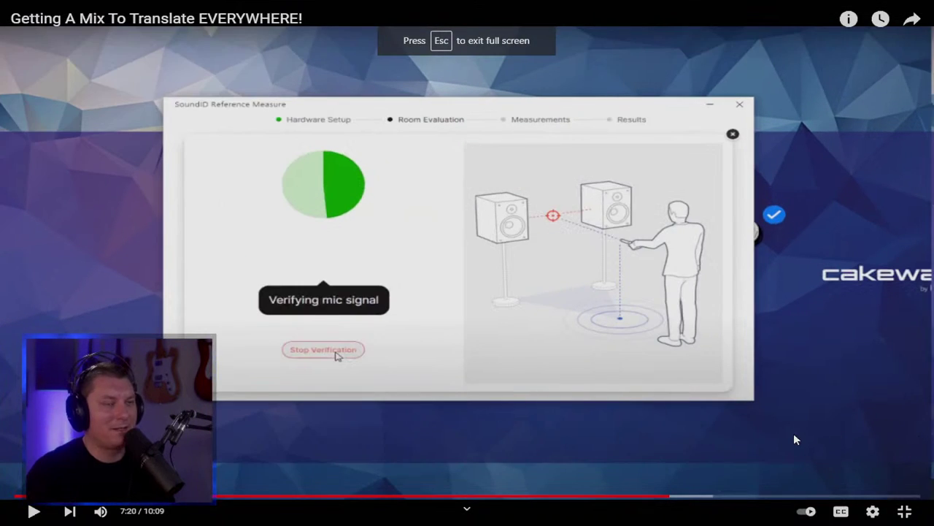
left_click(34, 511)
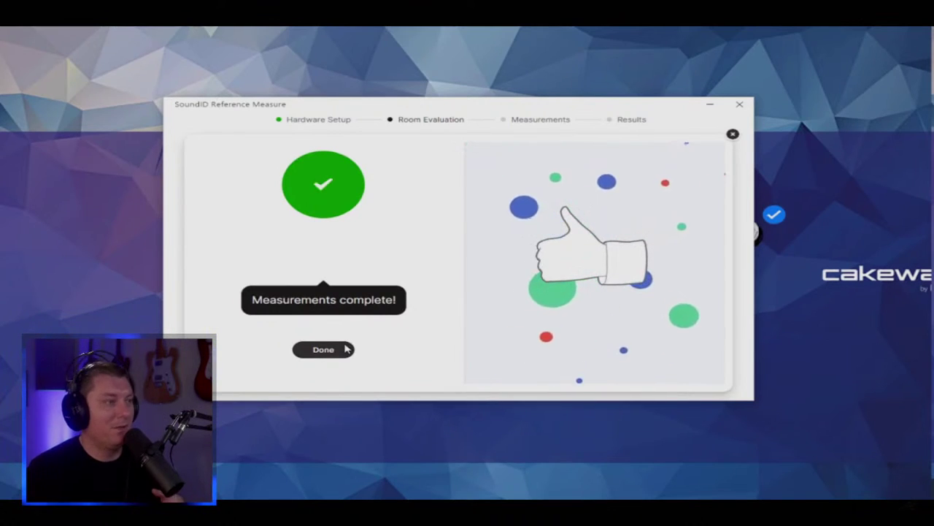
left_click(347, 349)
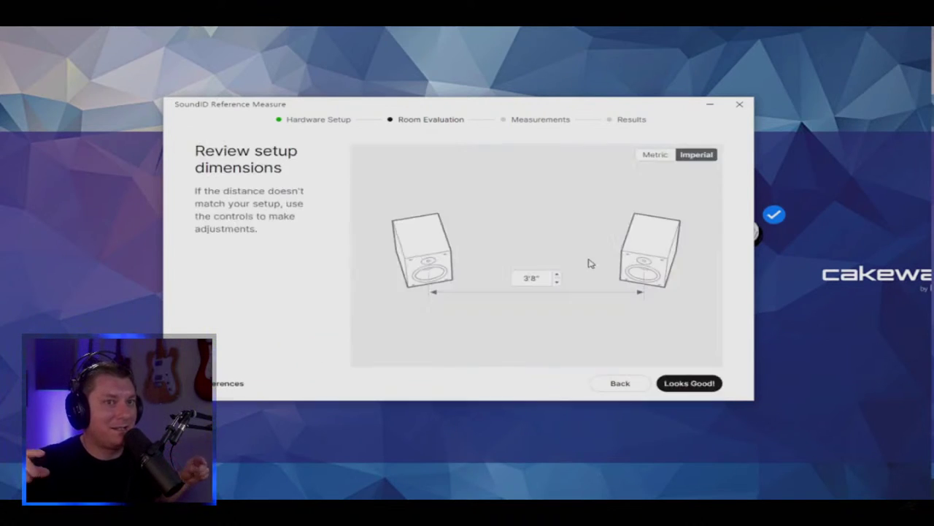
left_click(686, 385)
left_click(691, 382)
left_click(348, 352)
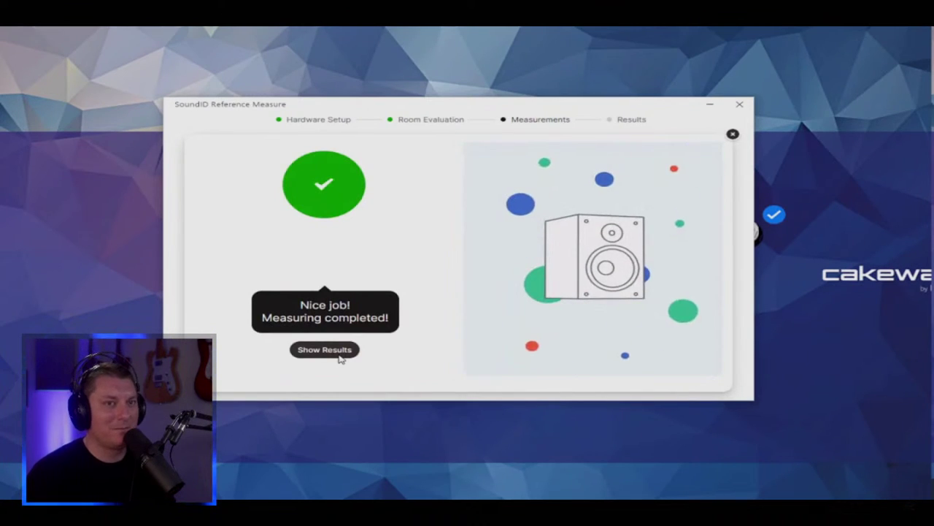
left_click(325, 349)
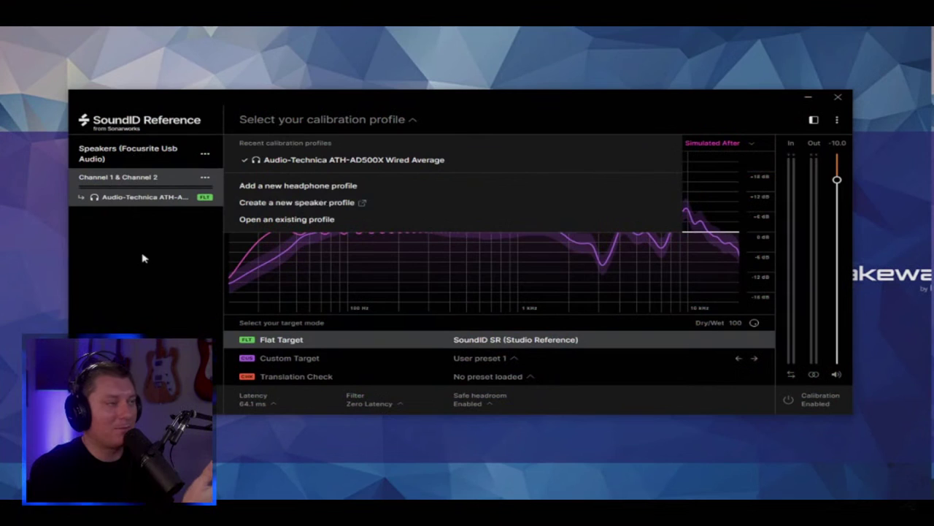
left_click(311, 219)
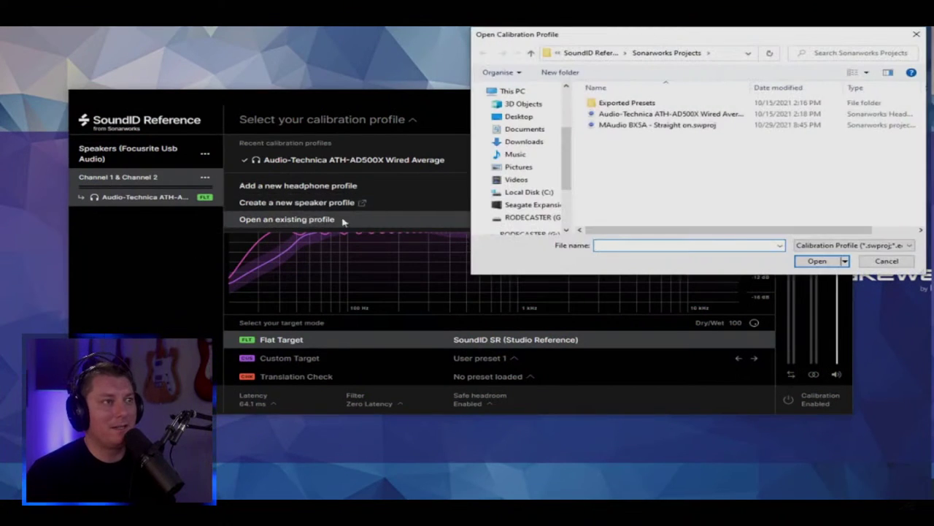
double_click(649, 125)
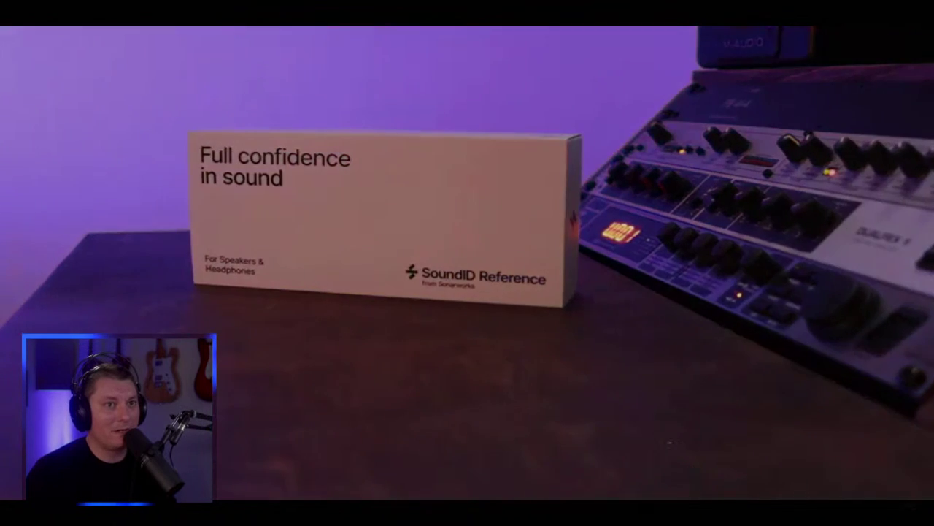
mouse_move(757, 227)
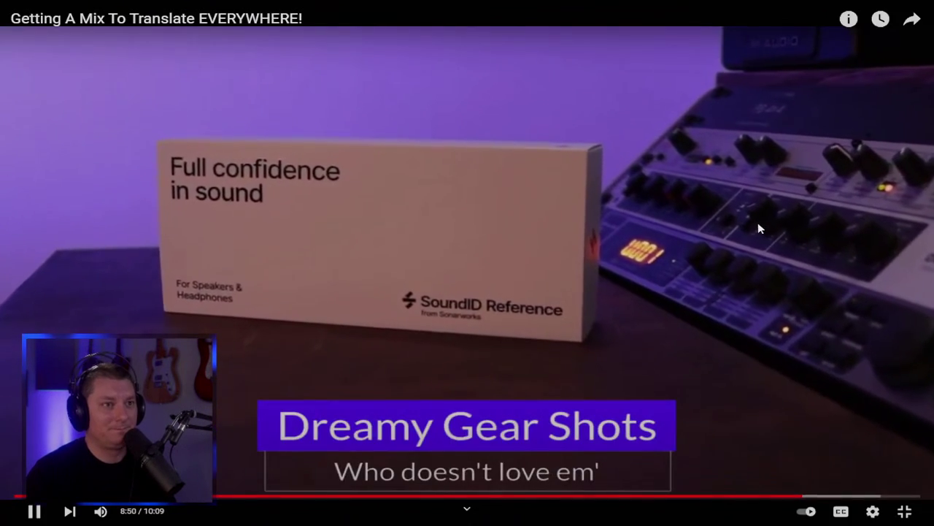